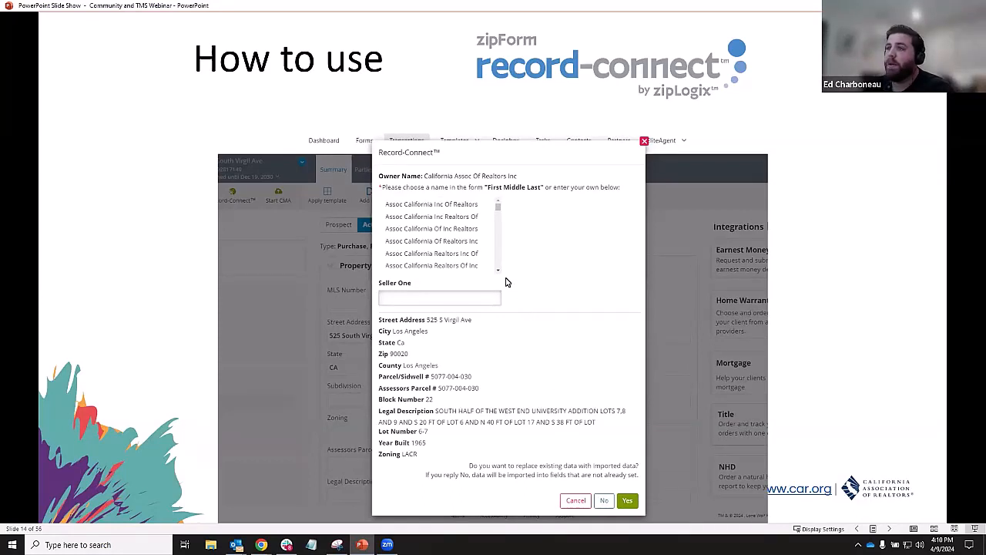
- Exit the slide show and bring up the zipForm Plus transactions dashboard in the browser
key("Escape")
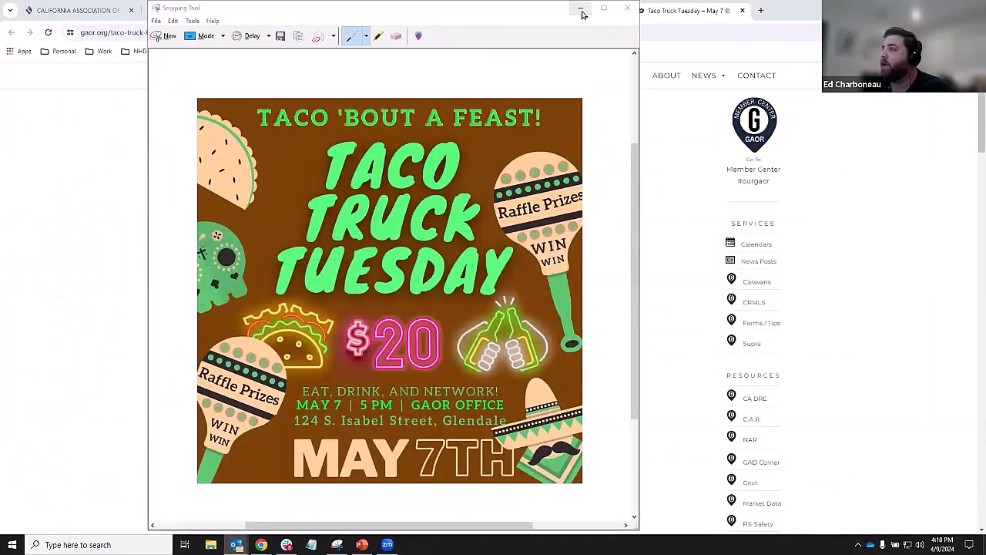
left_click(581, 10)
left_click(404, 7)
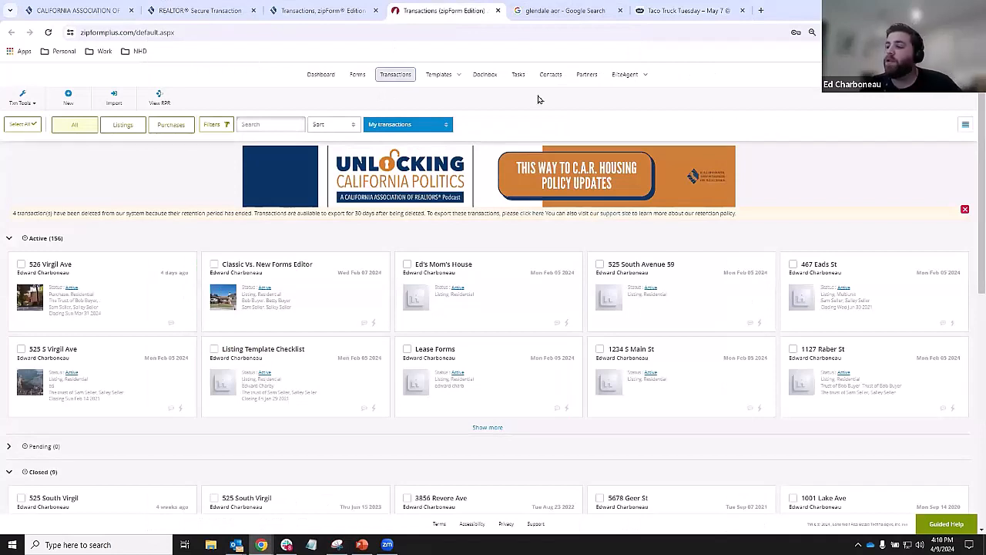
left_click(395, 86)
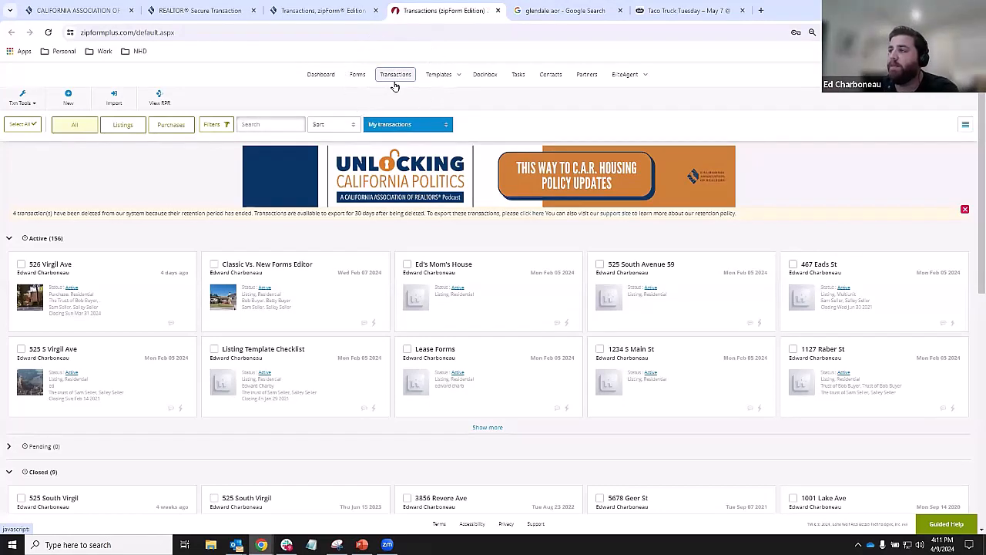
left_click(67, 97)
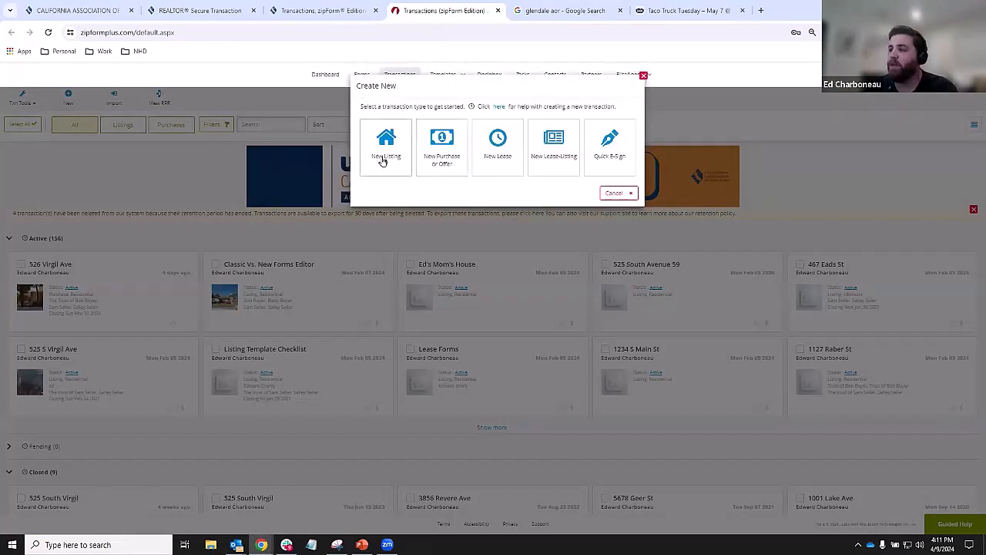
left_click(433, 160)
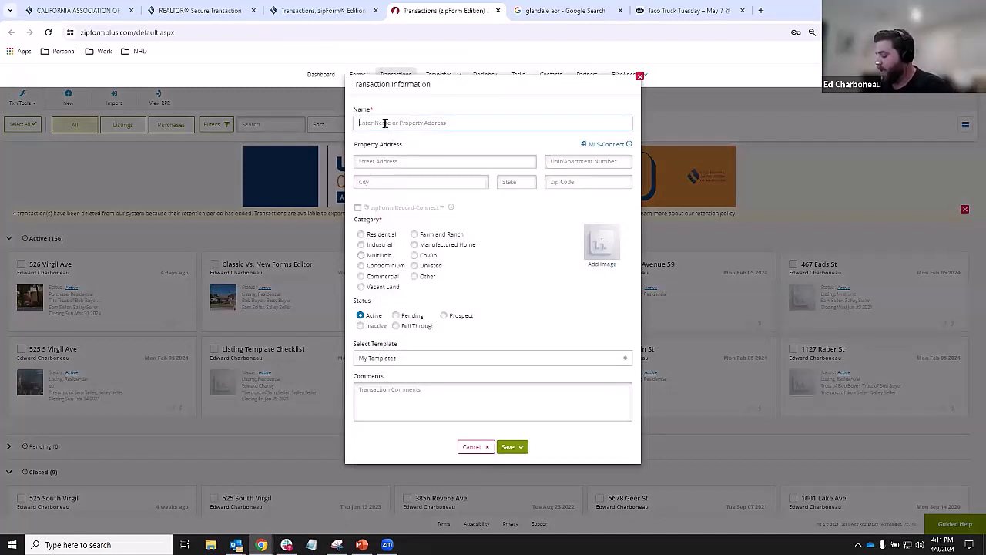
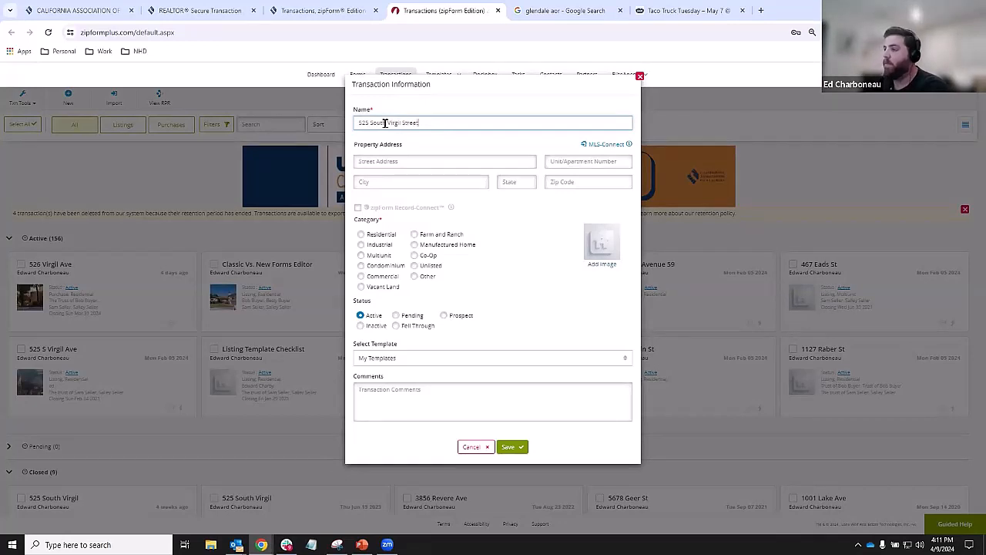
key("ctrl+a")
key("ctrl+c")
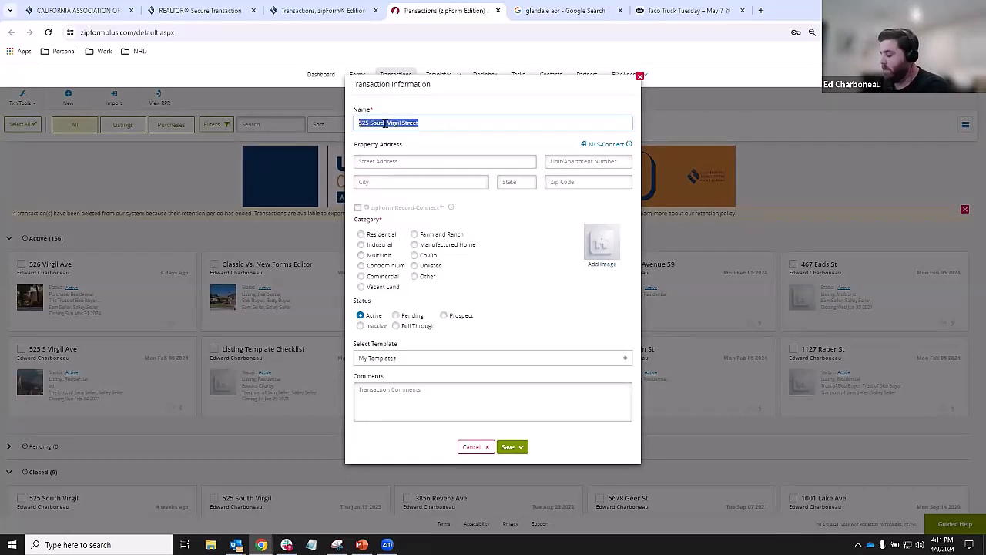
left_click(373, 163)
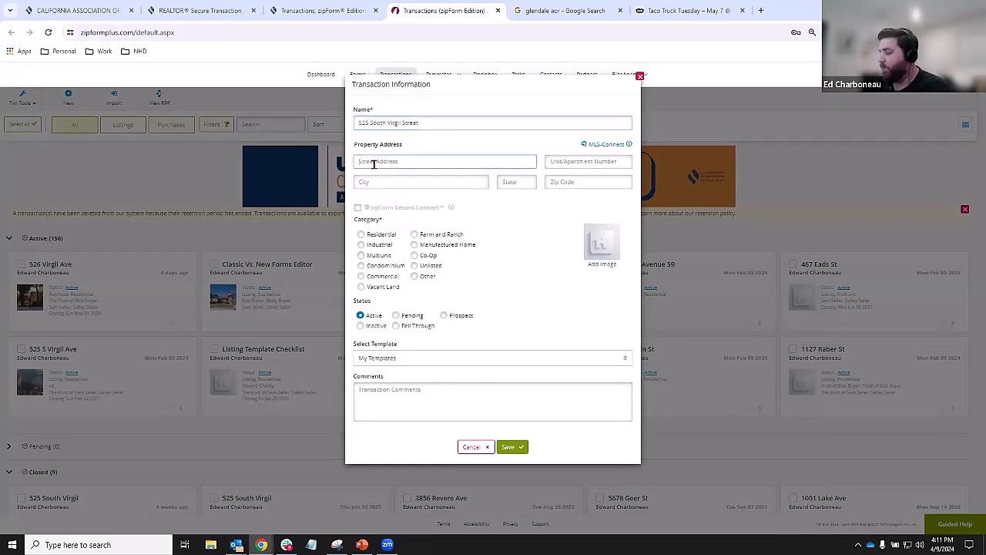
key("ctrl+v")
- Complete the address as Los Angeles, CA 90020, mark it Residential, and save
left_click(394, 183)
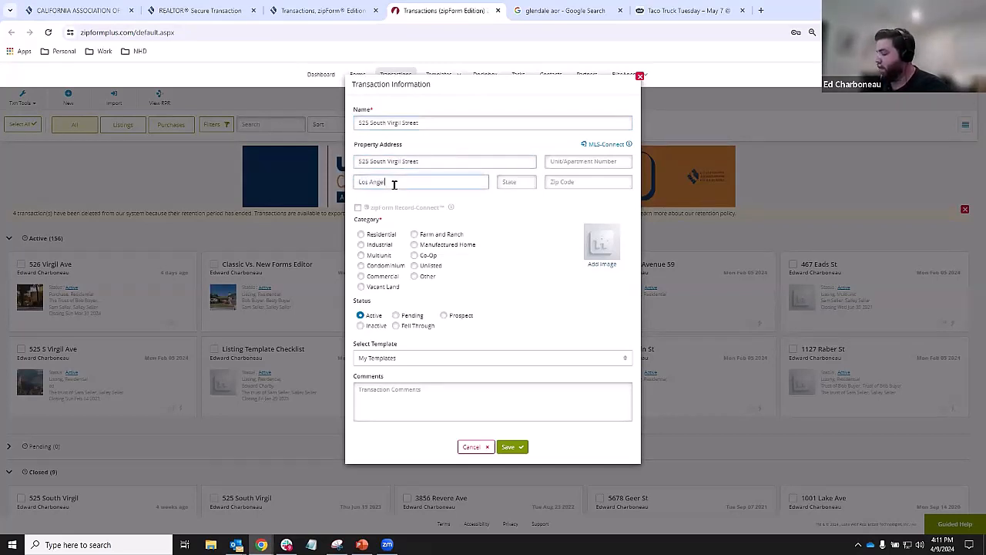
key("Tab")
type("CA")
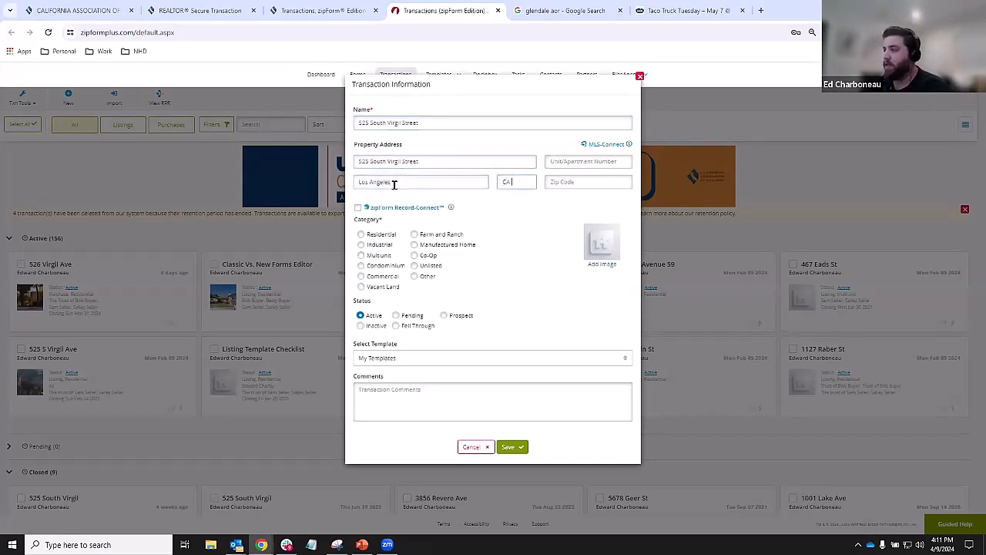
key("Tab")
type("900")
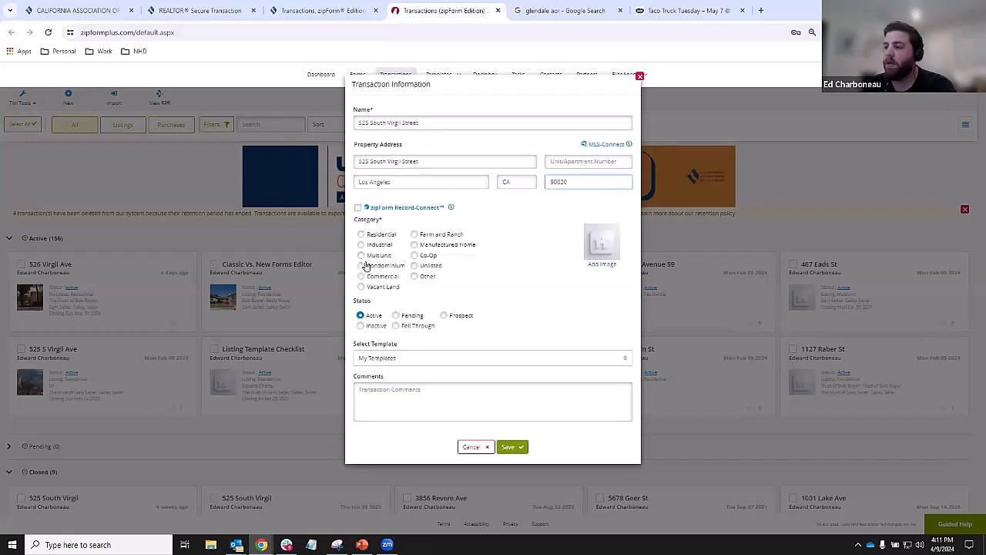
left_click(360, 234)
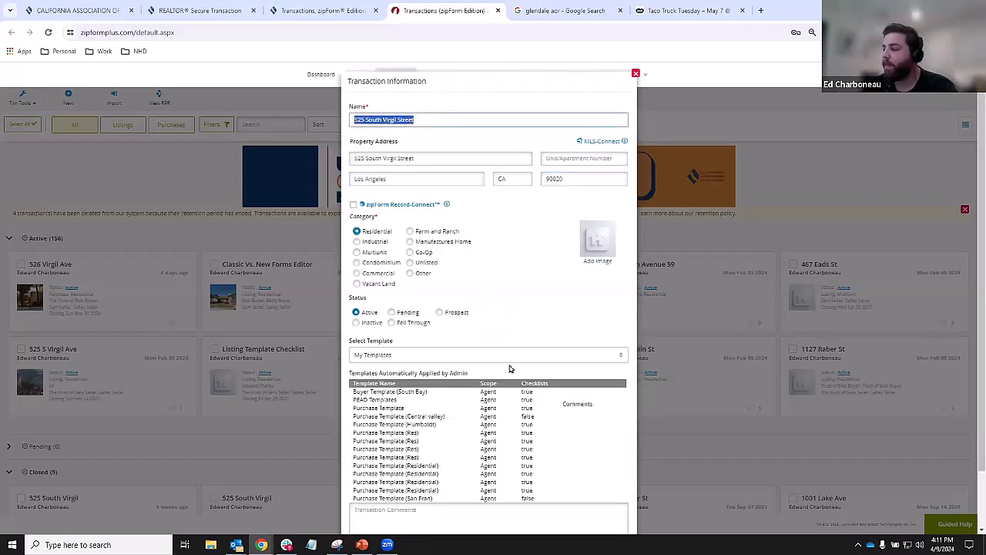
scroll(509, 400, "down", 2)
left_click(505, 502)
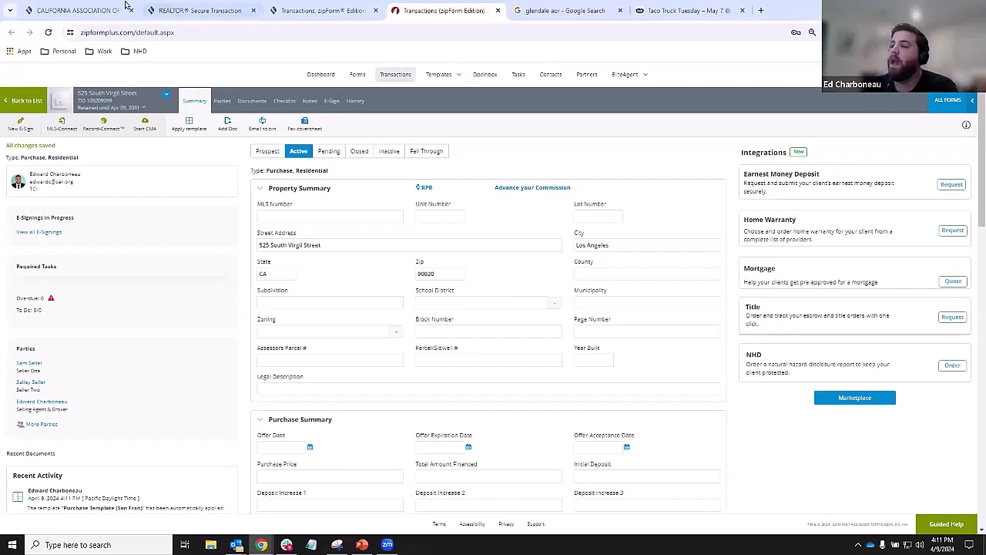
- Open the California Residential Purchase Agreement – 12/22 from the transaction's Documents
left_click(252, 103)
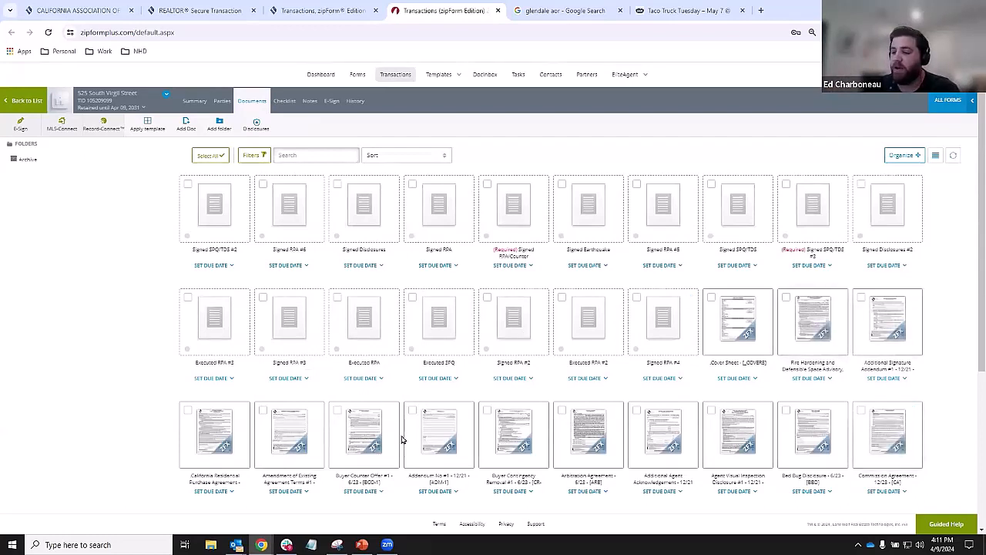
left_click(209, 431)
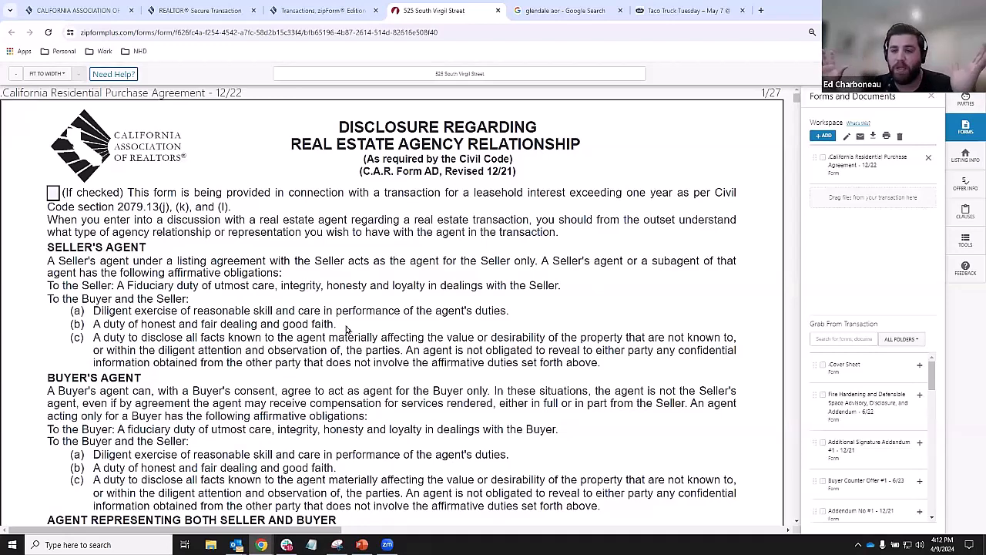
- Tick the first Buyer box on the agency disclosure acknowledgment and enter the buyer's name
left_click(932, 97)
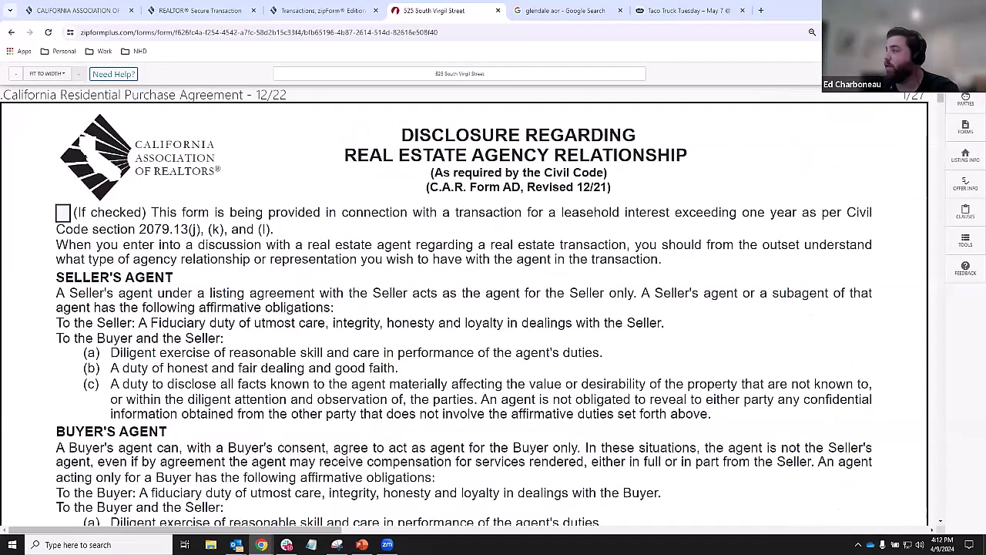
left_click(965, 130)
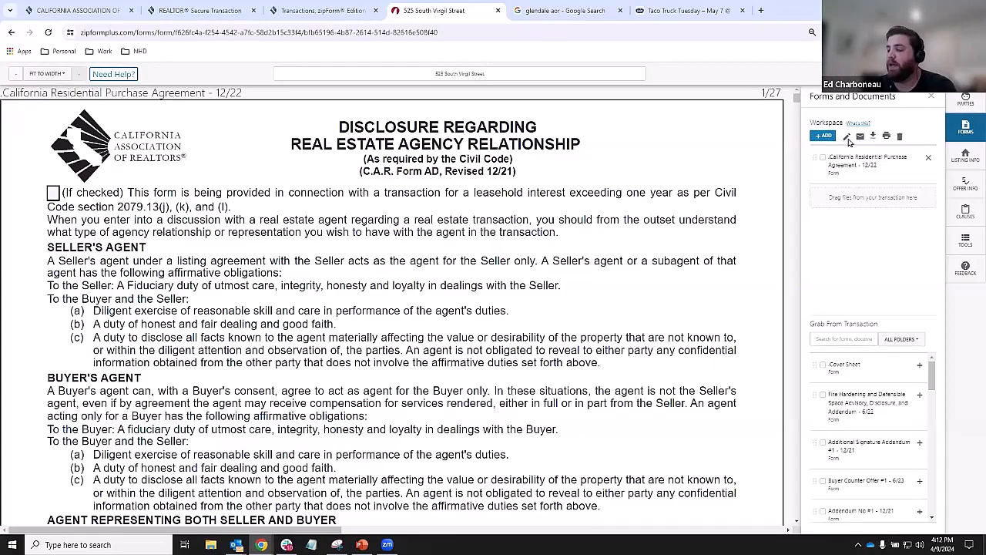
scroll(508, 213, "down", 3)
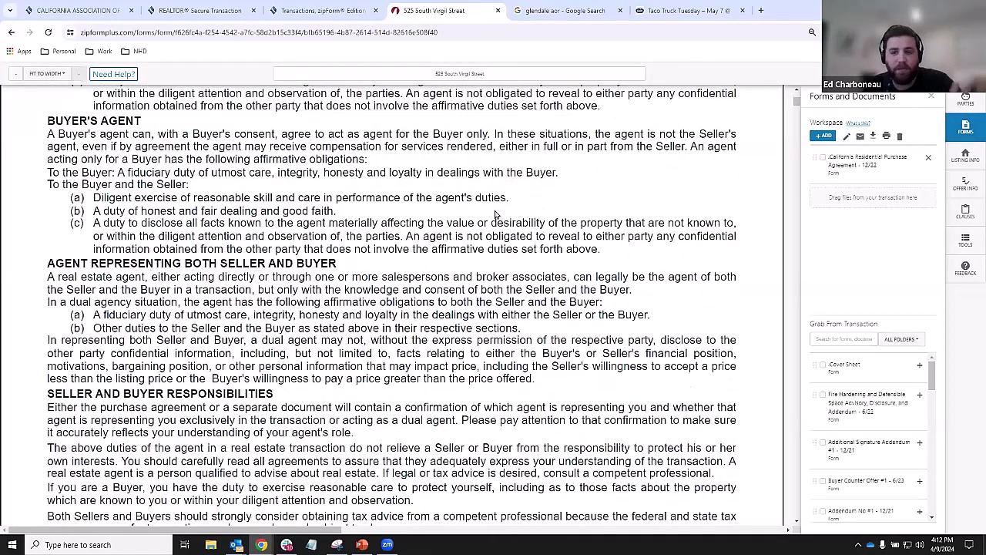
scroll(386, 231, "down", 4)
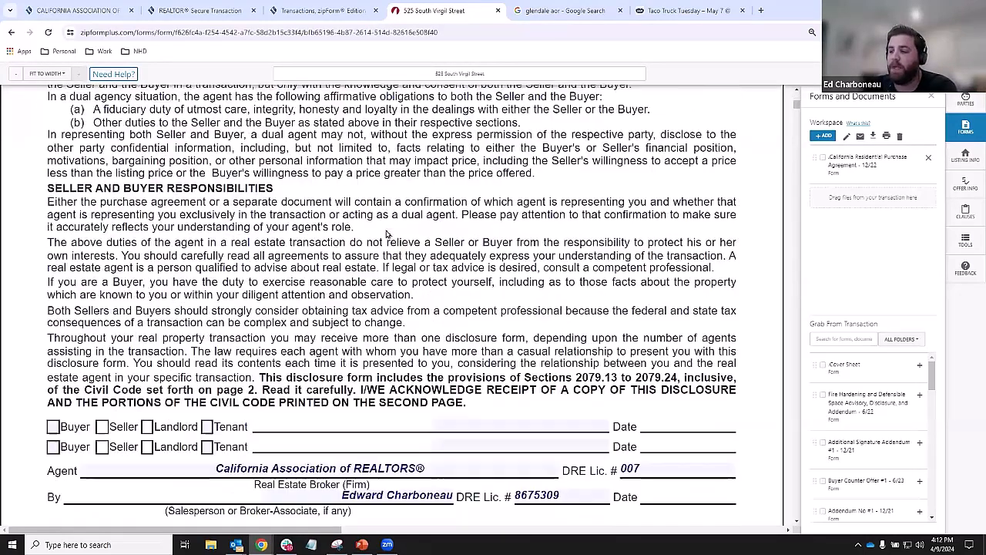
scroll(393, 232, "down", 1)
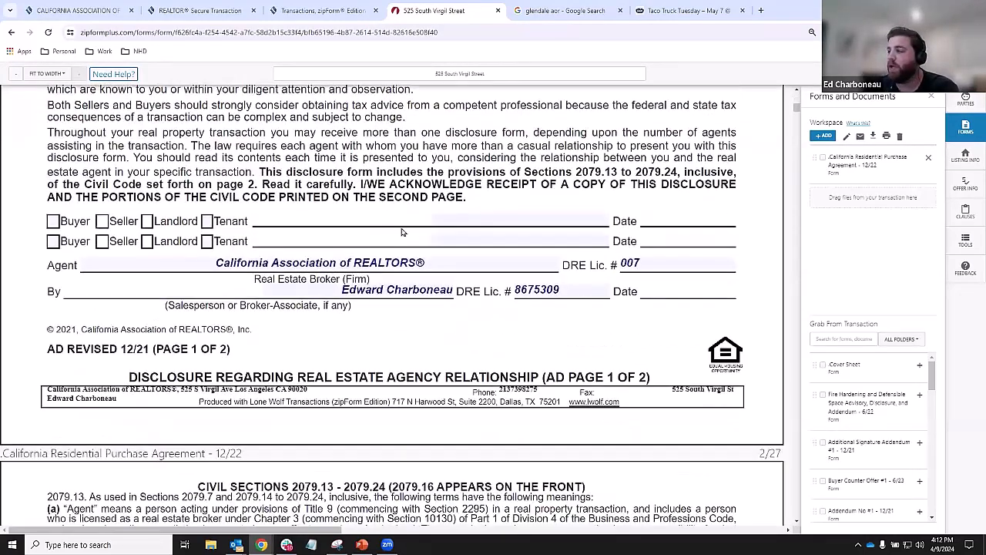
left_click(52, 222)
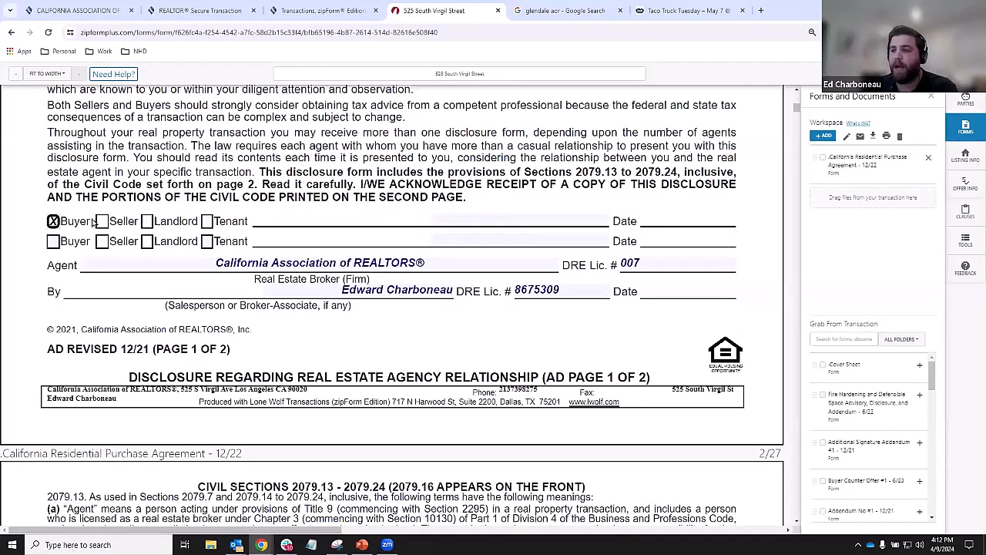
left_click(445, 215)
type("Bob")
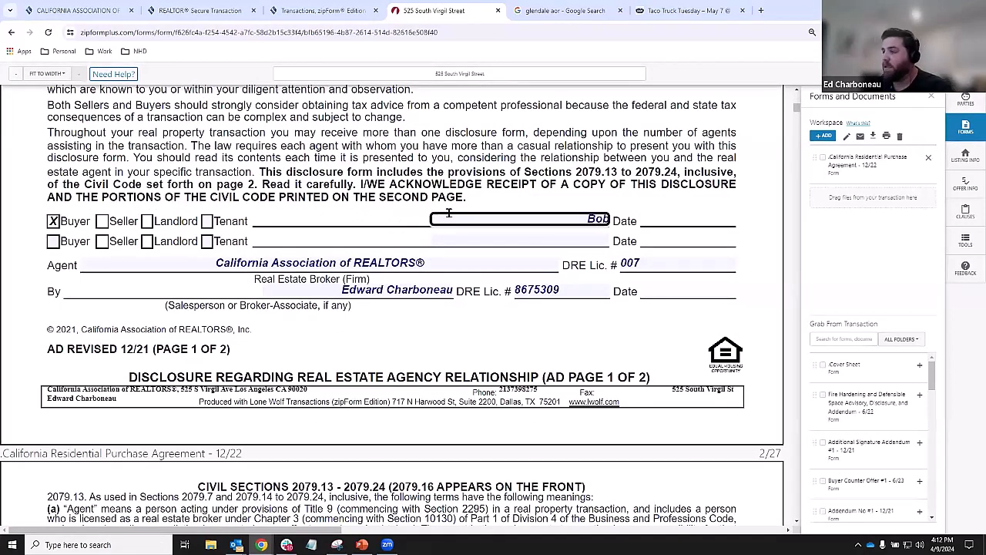
type(" Buyer")
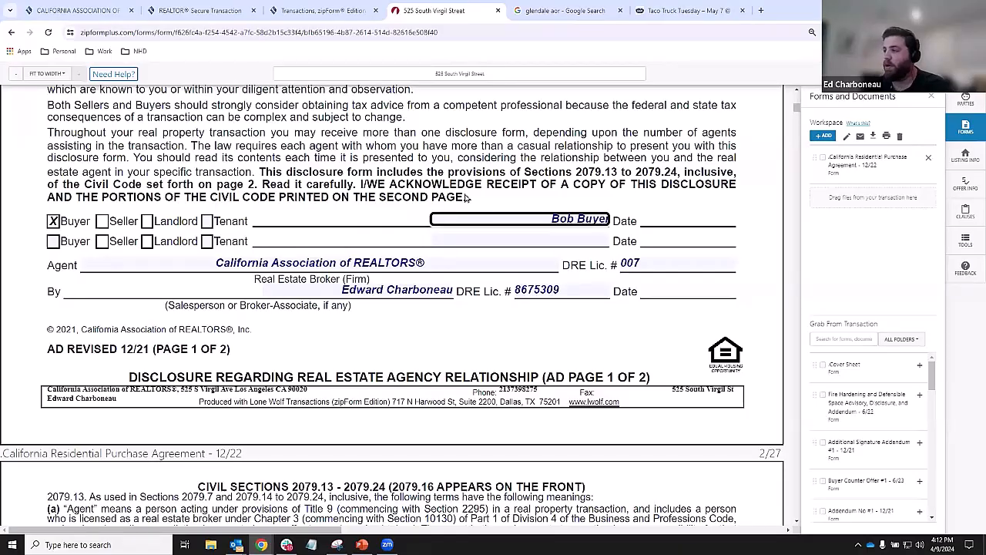
- Scroll down the agreement to the Purchase Price field
scroll(628, 301, "down", 6)
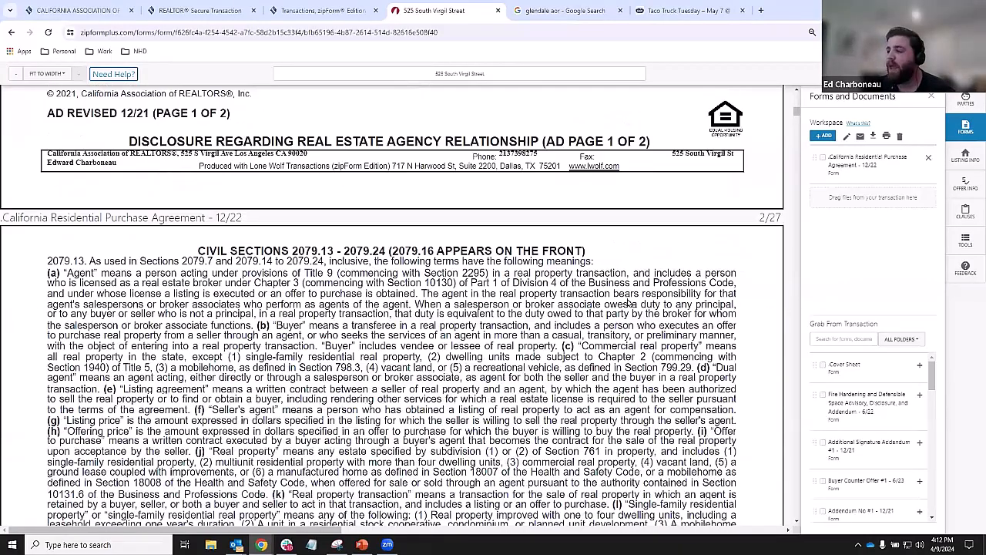
scroll(628, 303, "down", 15)
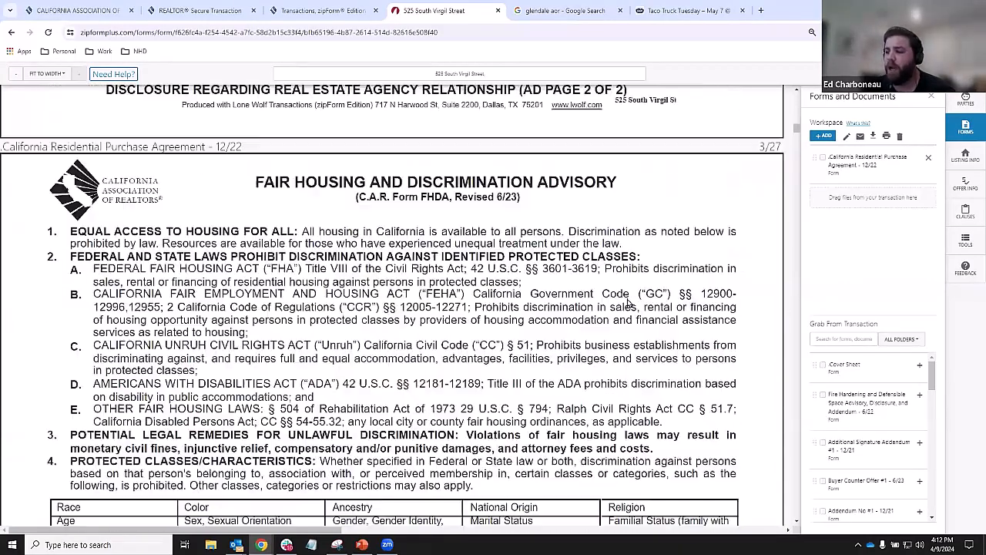
scroll(629, 303, "down", 15)
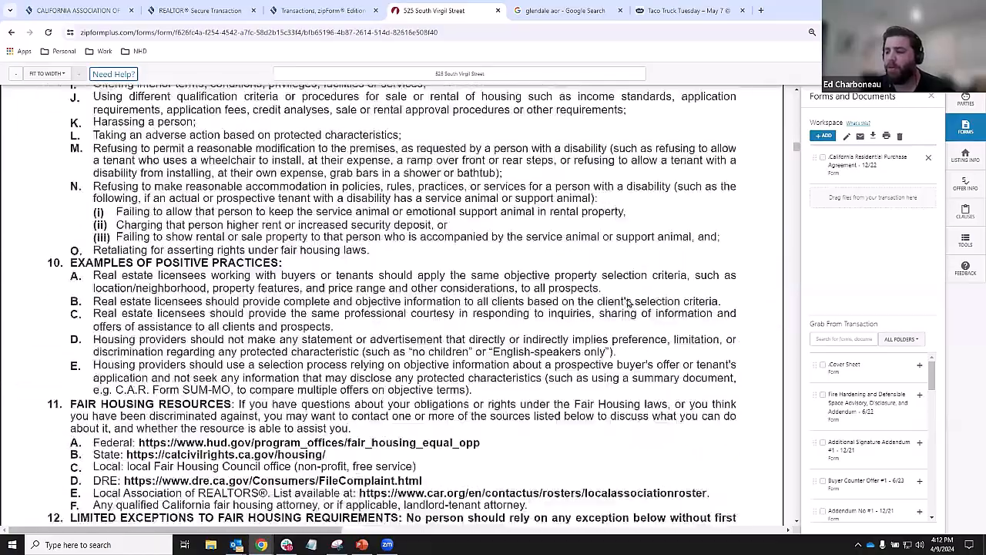
scroll(628, 303, "down", 15)
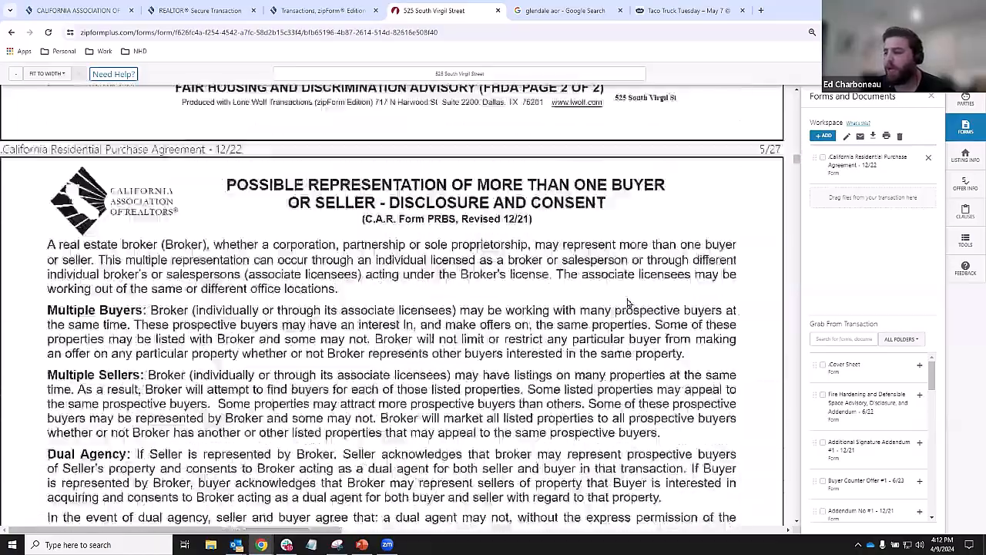
scroll(629, 303, "down", 15)
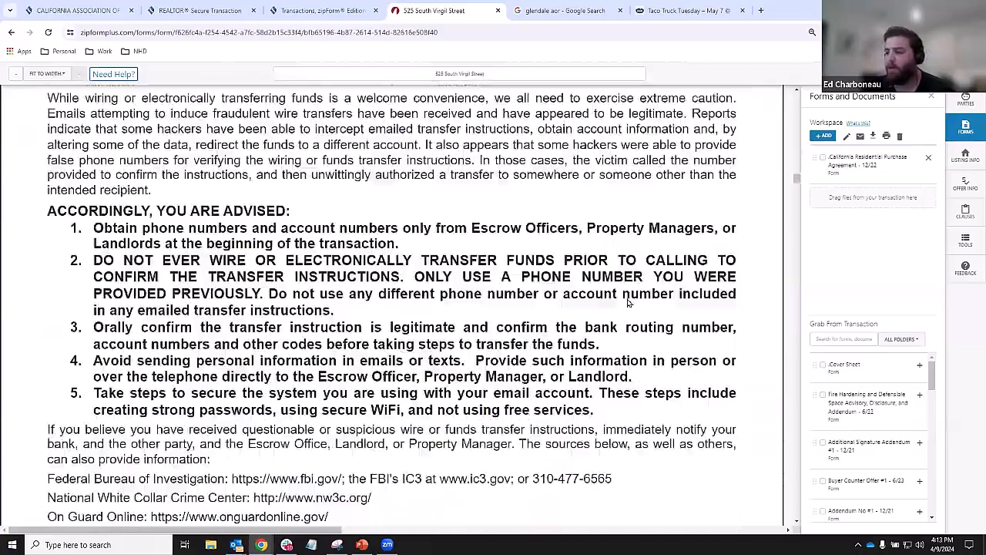
scroll(628, 303, "down", 12)
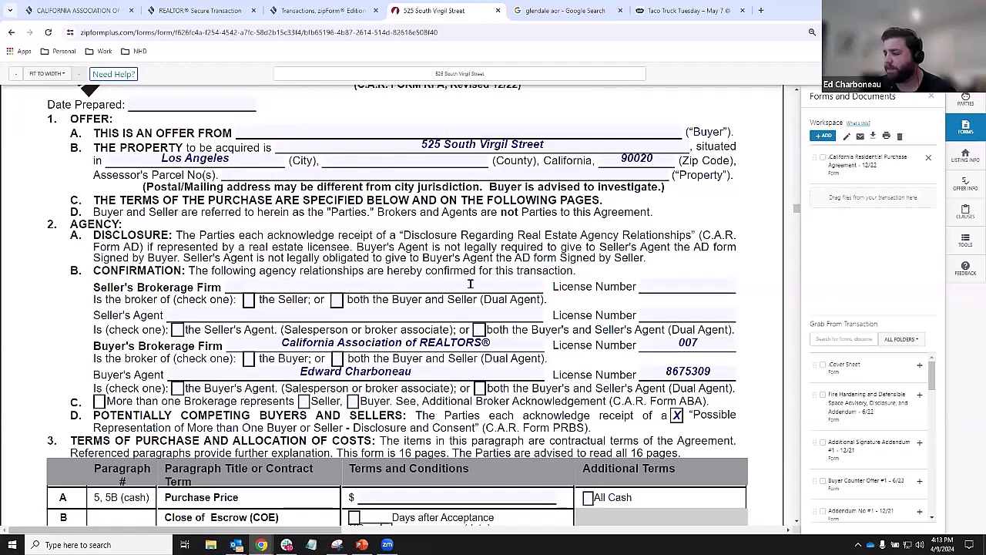
scroll(401, 289, "down", 3)
- Enter a purchase price of $1,000,000.00 and scroll back to the agreement's offer section
left_click(400, 289)
type("10")
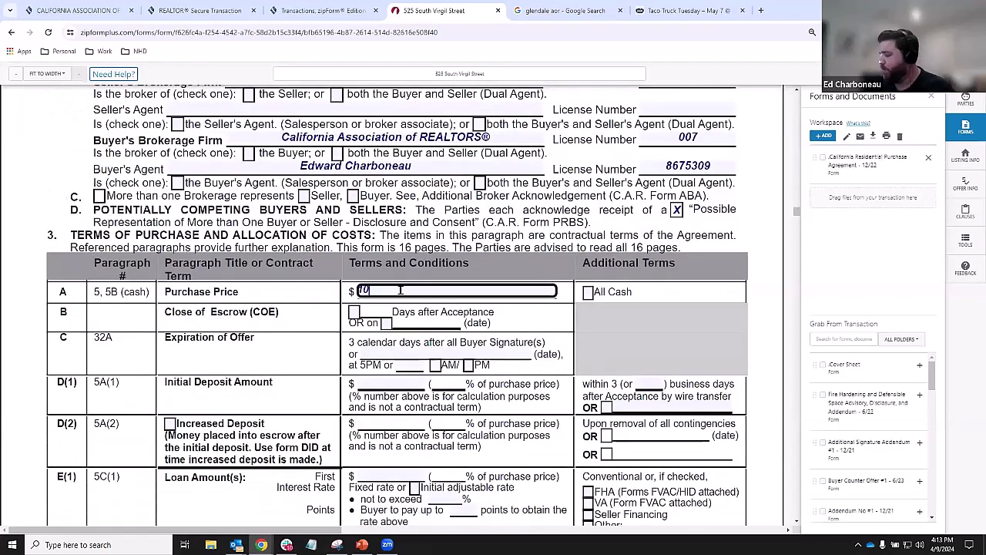
type("00000")
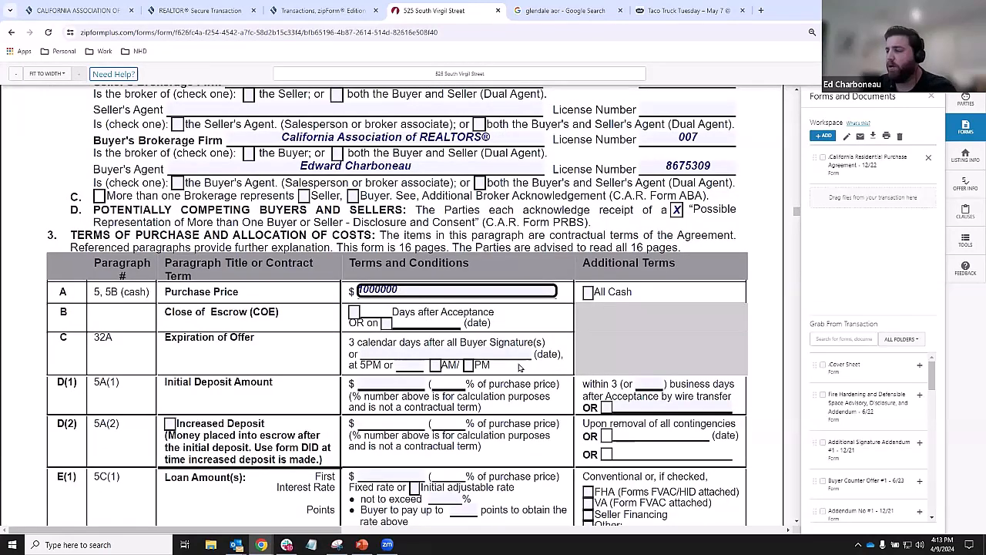
left_click(520, 368)
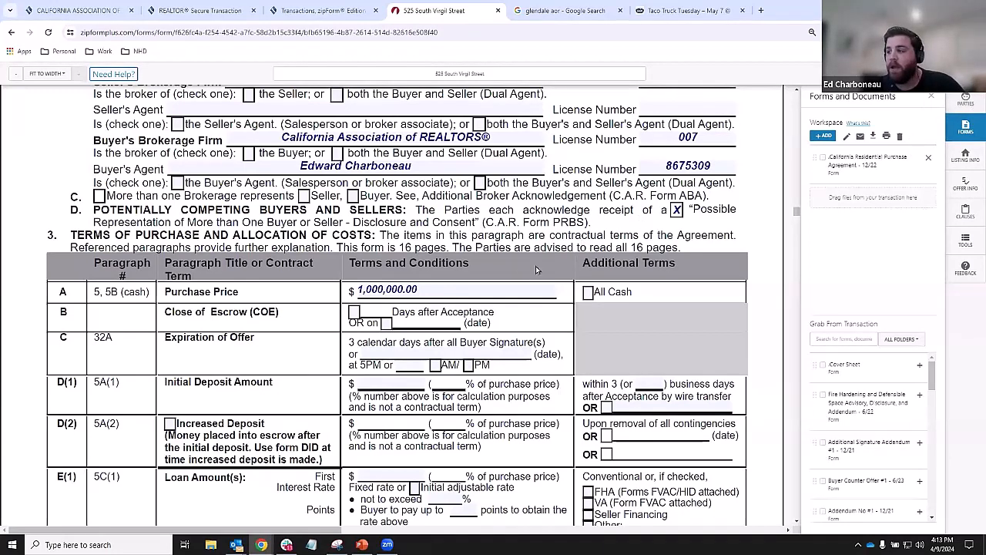
scroll(505, 281, "up", 3)
scroll(504, 281, "up", 3)
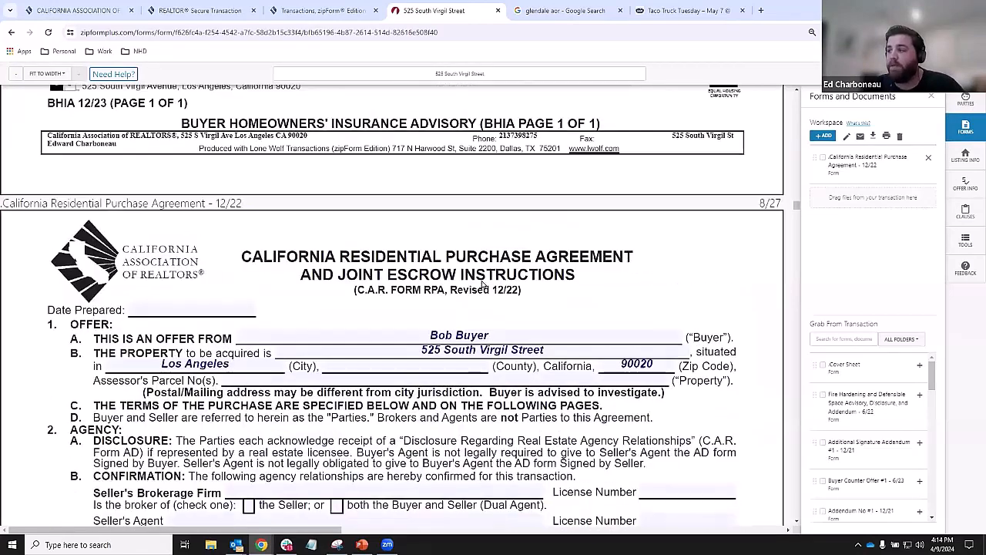
scroll(482, 282, "down", 1)
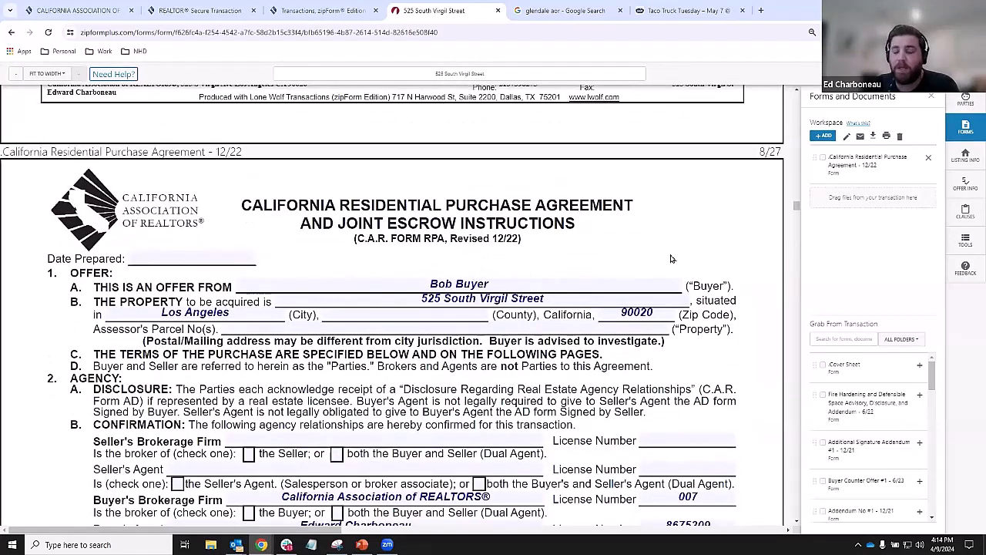
- Add a new party from the Parties panel with the role Buyer Two
left_click(963, 101)
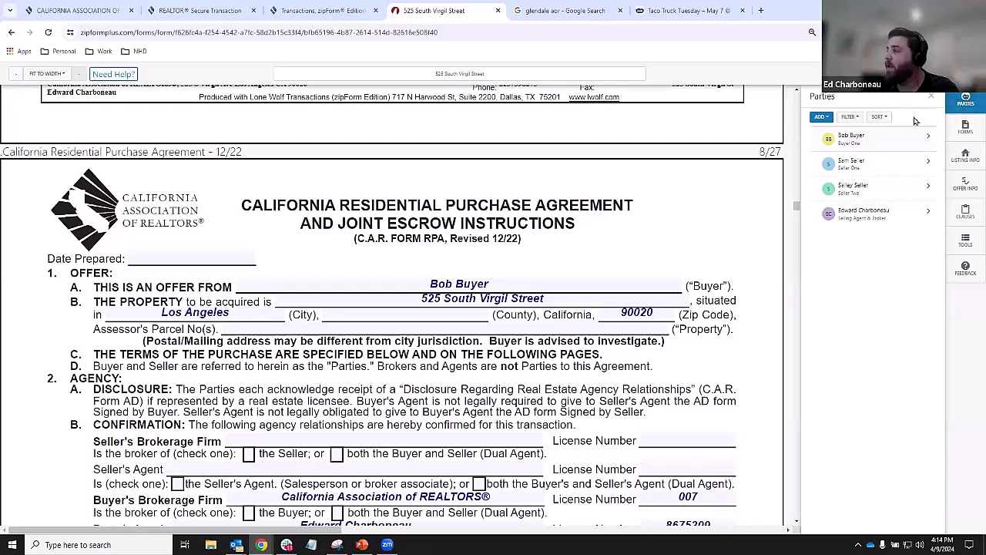
left_click(822, 118)
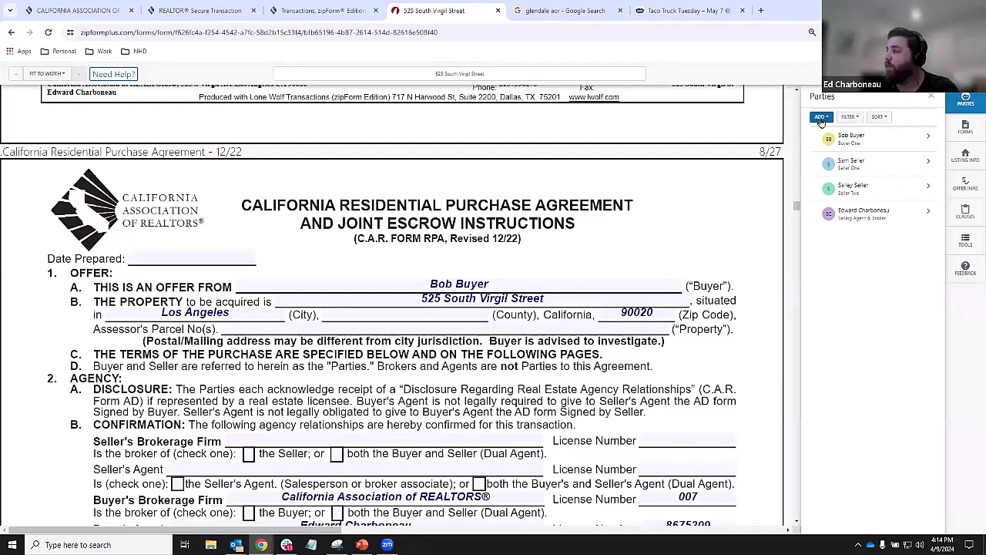
left_click(967, 102)
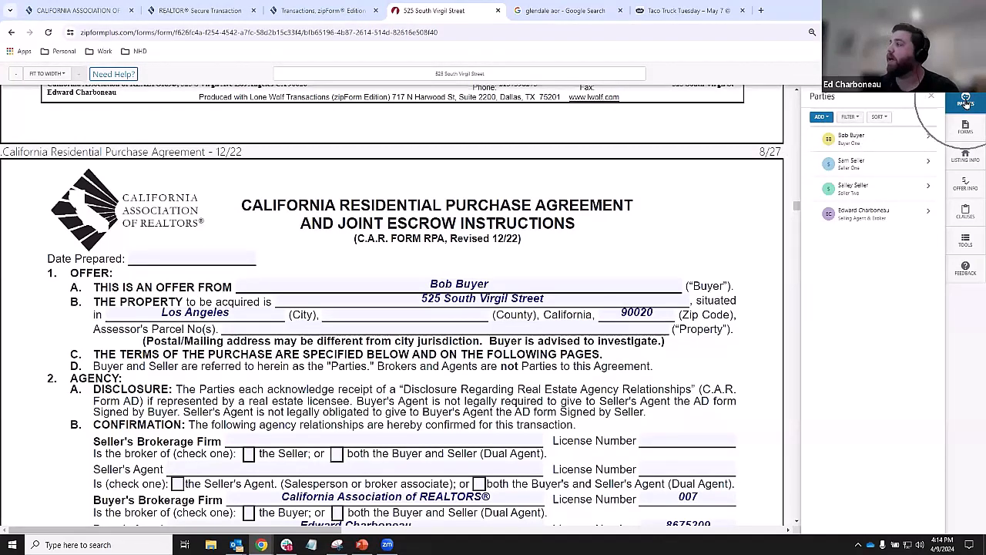
left_click(822, 118)
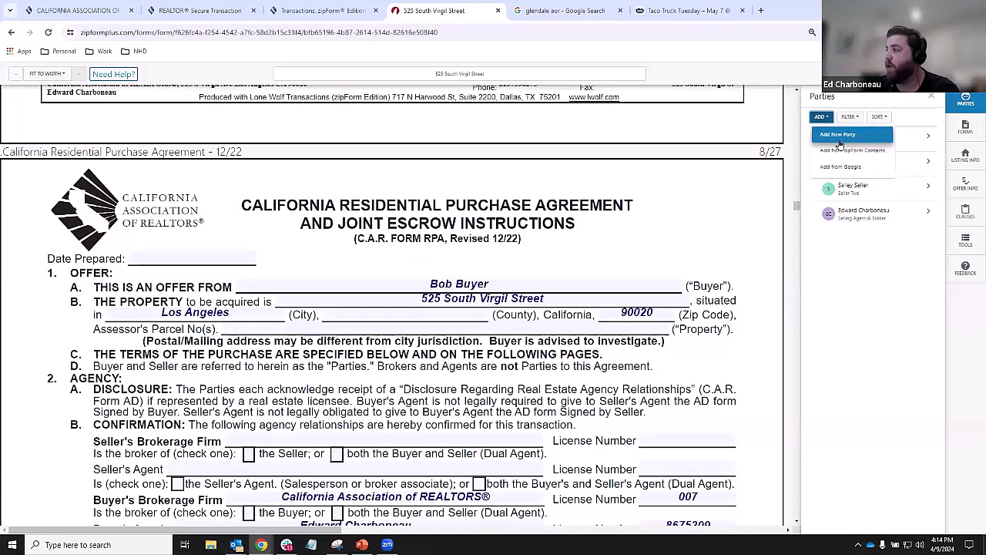
left_click(840, 139)
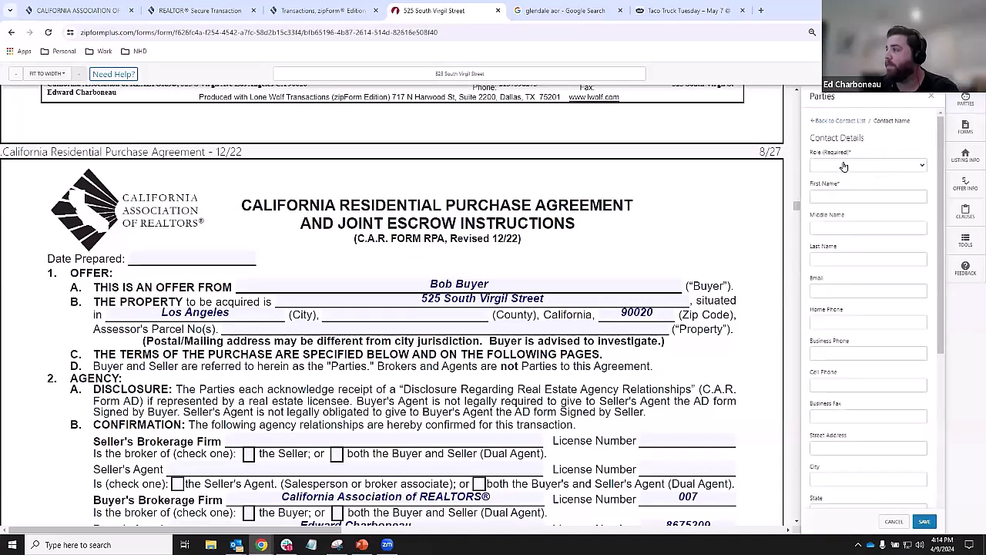
left_click(841, 166)
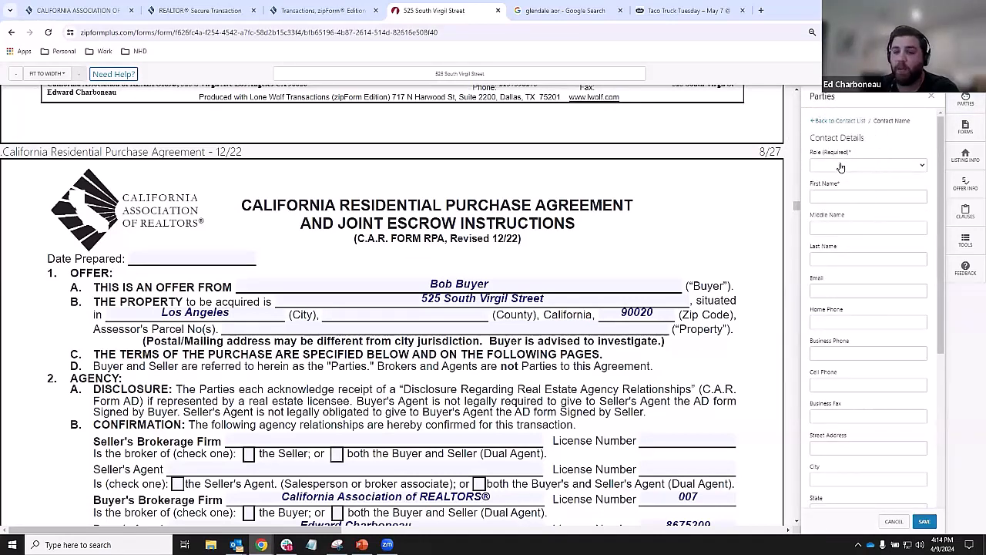
left_click(842, 166)
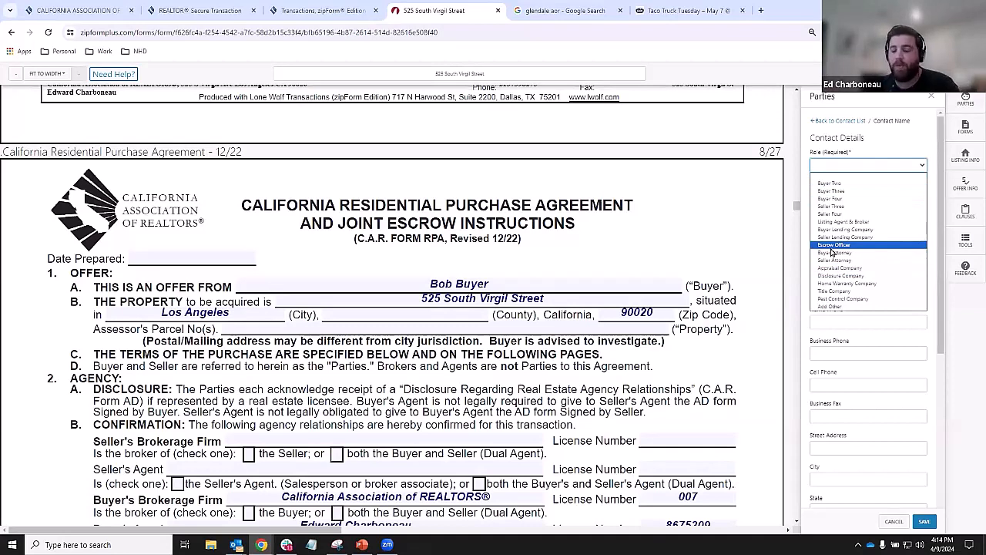
left_click(822, 183)
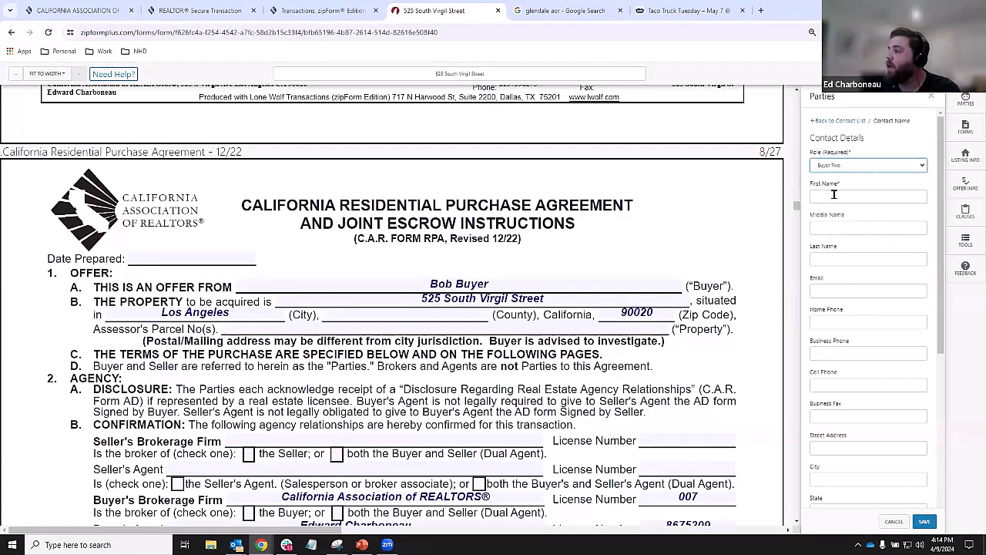
- Enter the trust's first and last name and save the new buyer party
left_click(834, 195)
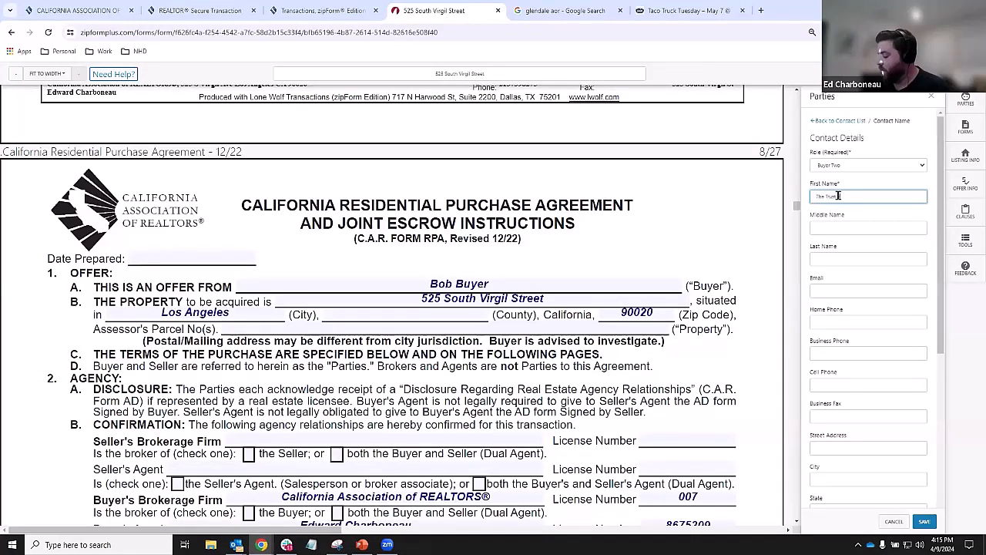
type("of Bob Buy")
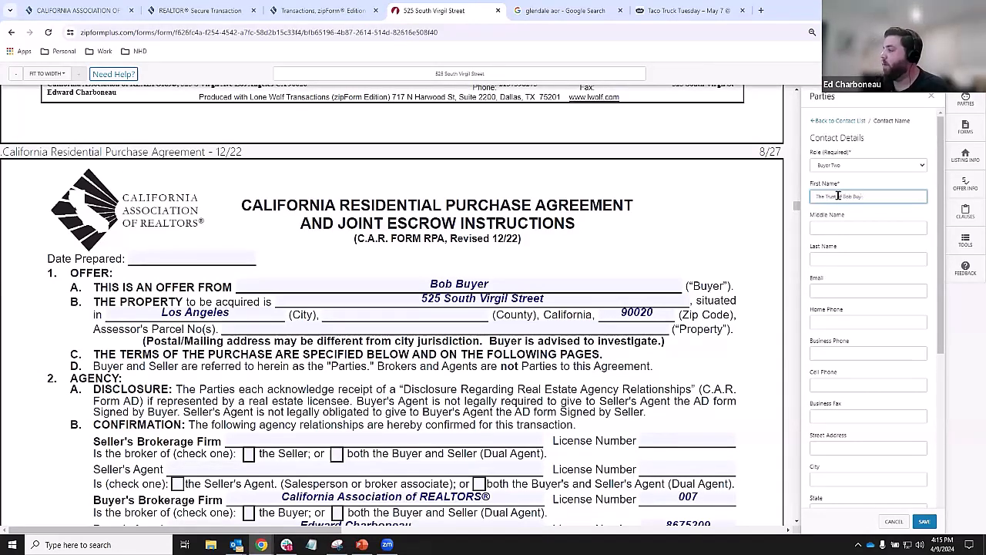
key("BackSpace")
key("BackSpace")
key("BackSpace")
key("BackSpace")
key("Tab")
key("Tab")
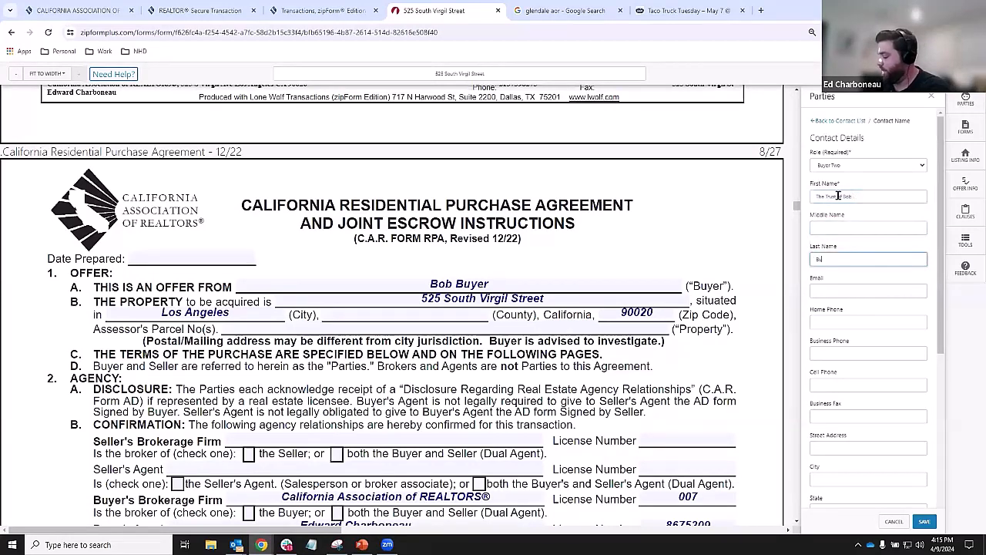
left_click(719, 236)
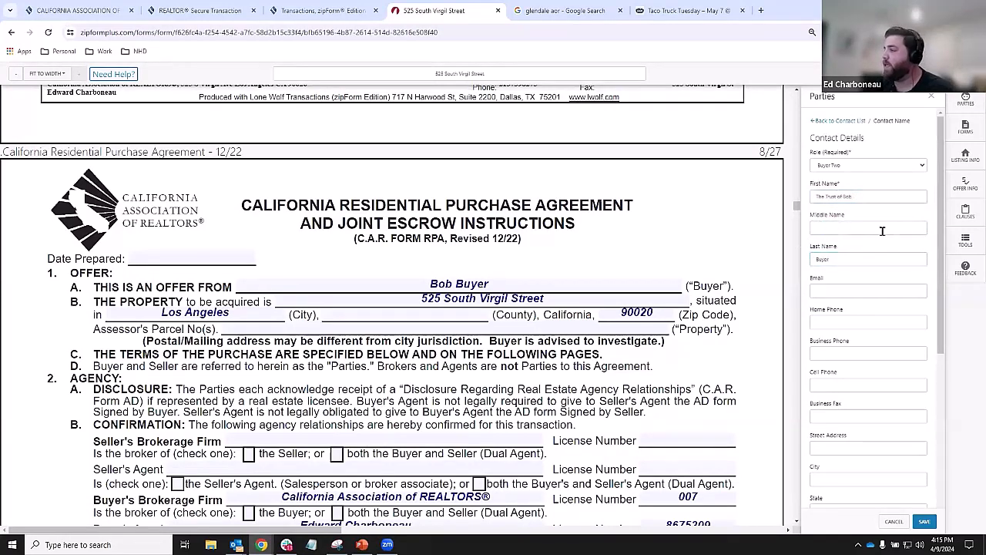
left_click(924, 522)
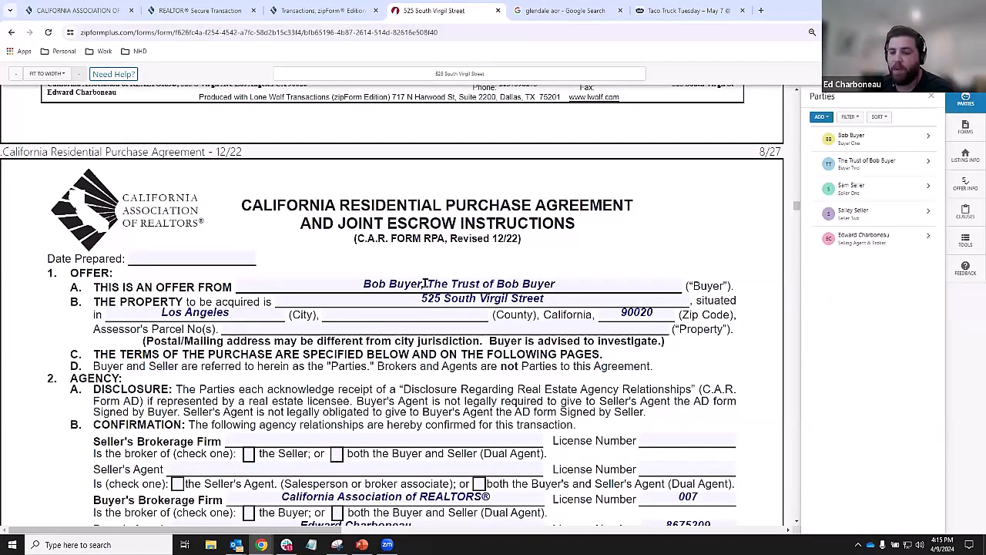
- Open the Buyer Two trust's contact details and scroll to its Signing Representative section
left_click(892, 163)
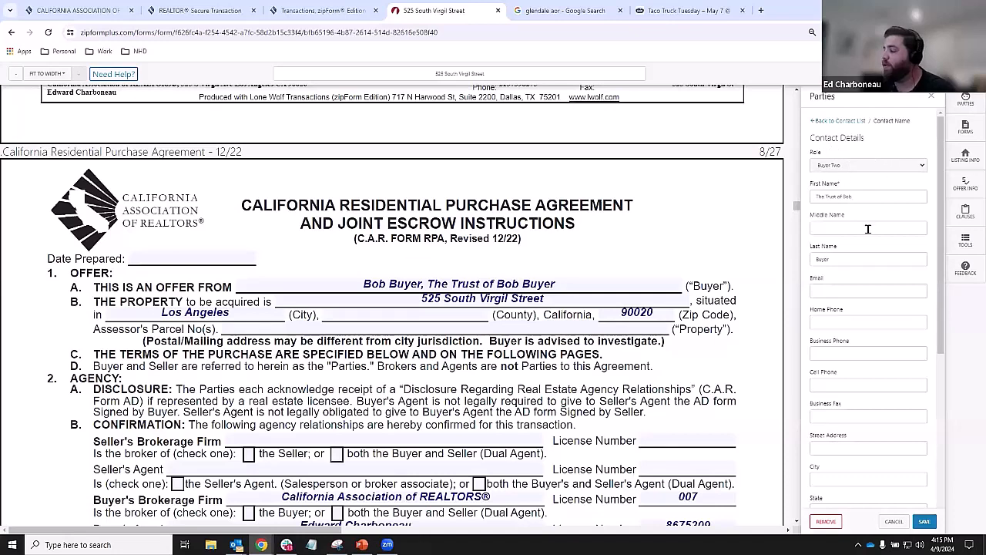
scroll(862, 201, "down", 5)
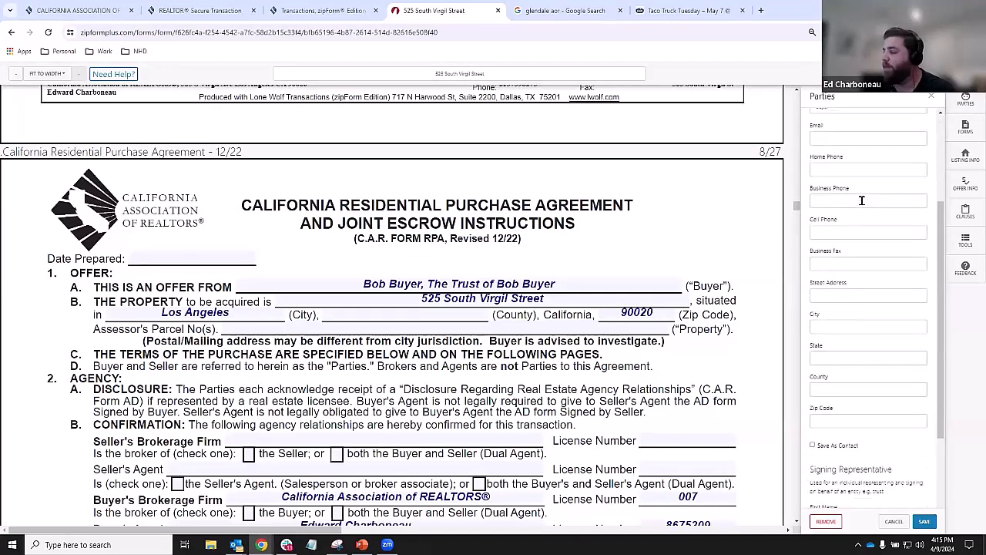
scroll(862, 200, "down", 1)
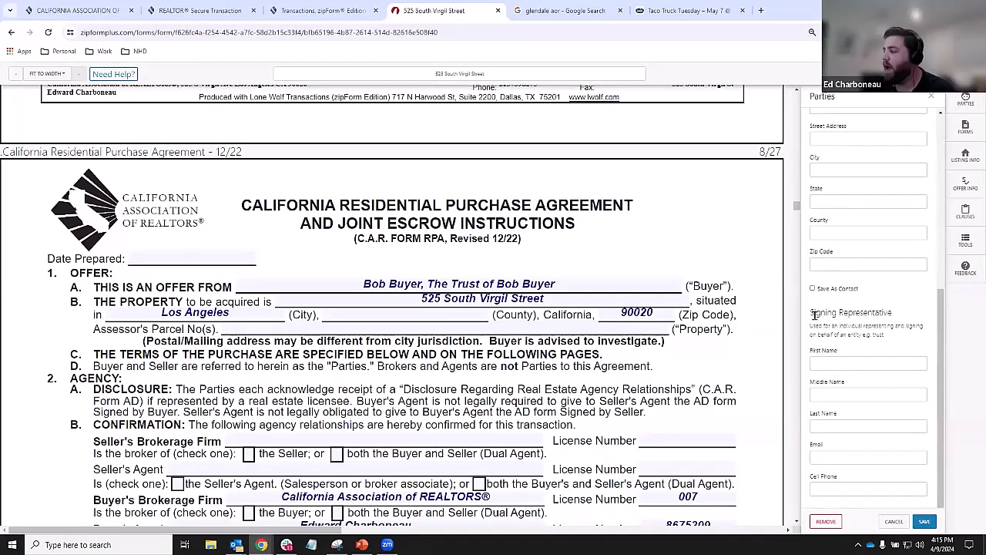
left_click_drag(810, 312, 890, 312)
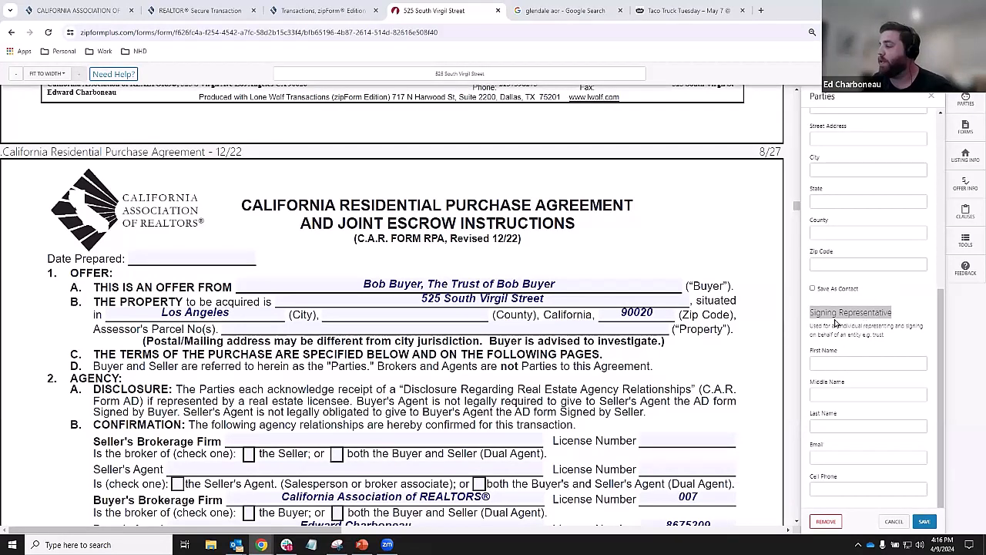
- Fill in the signing representative's first name, last name and e-mail, then save
left_click(834, 360)
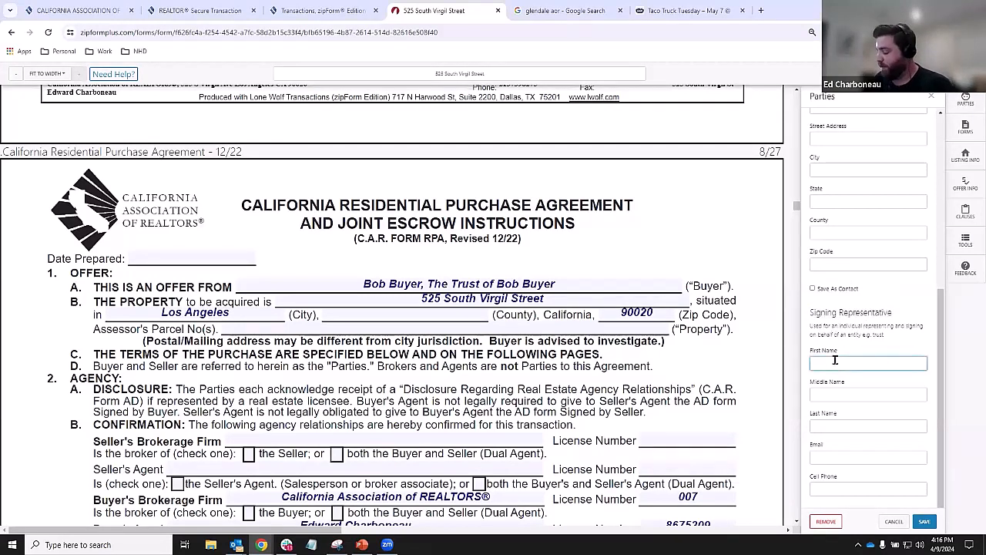
type("Edwar")
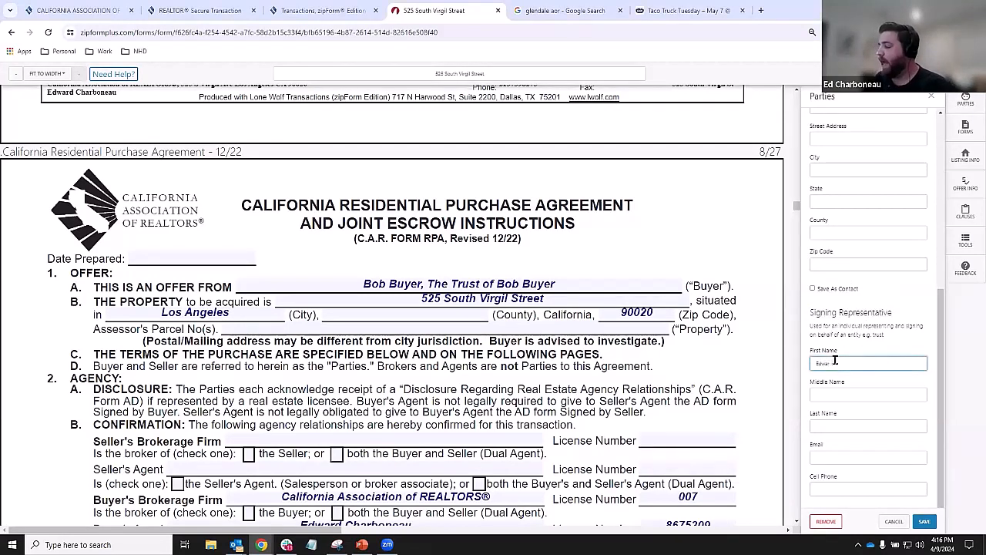
type("Bob")
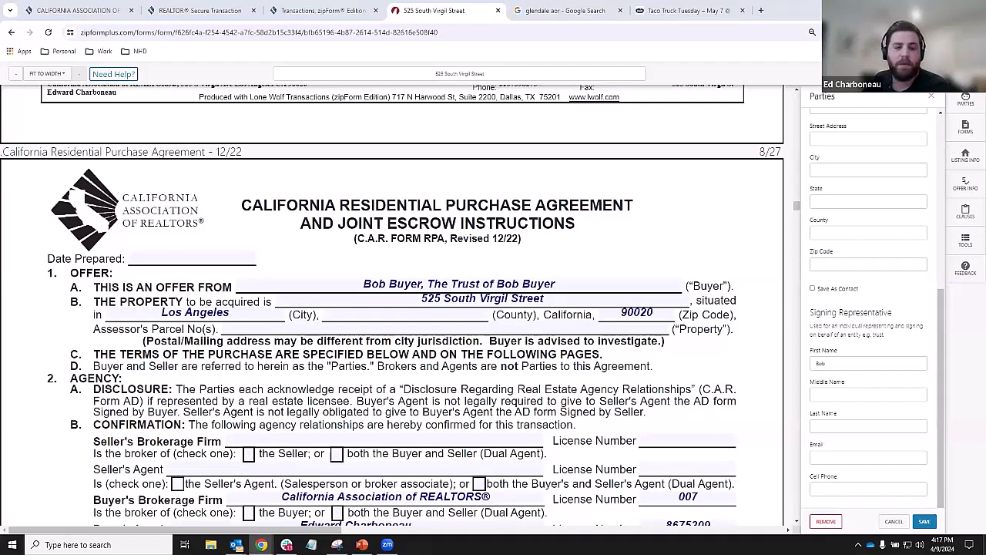
left_click(838, 425)
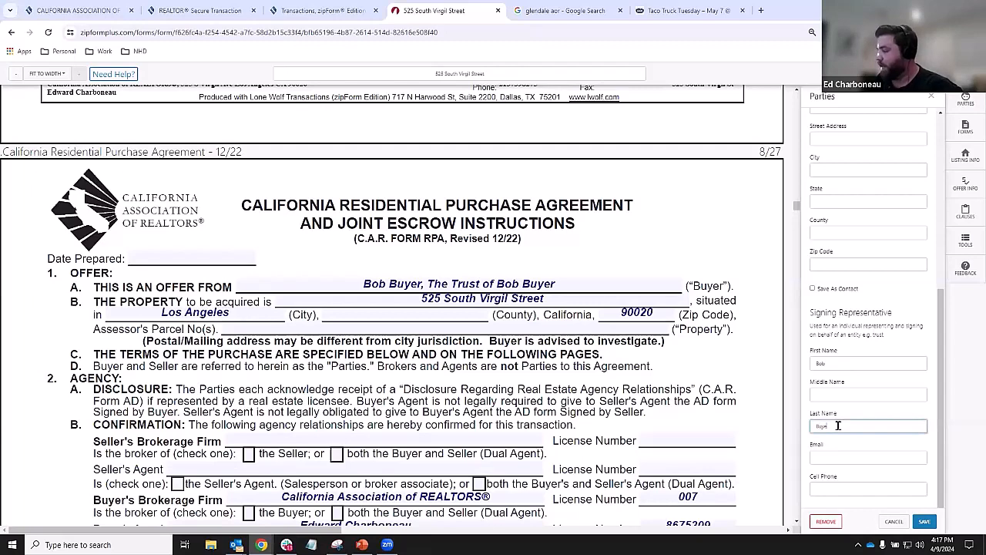
left_click(815, 454)
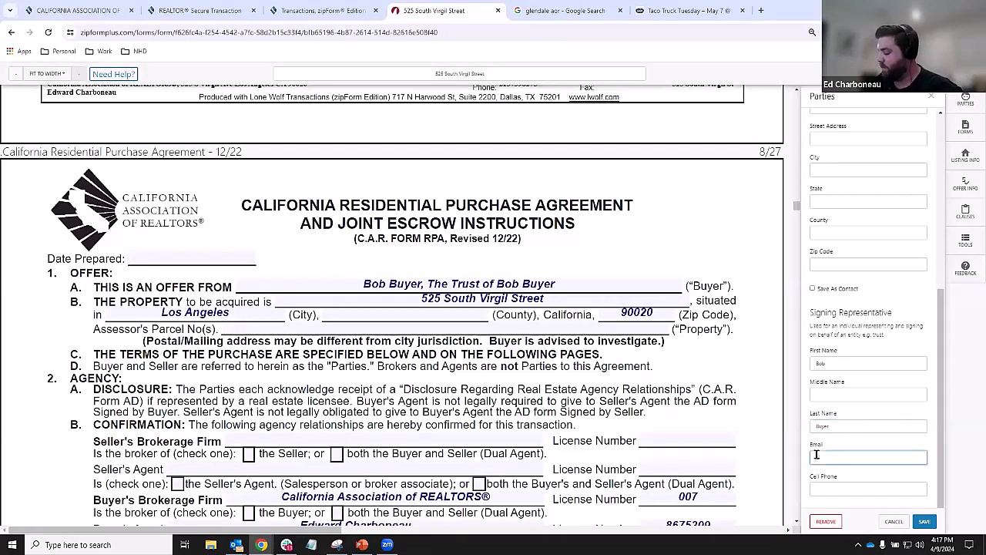
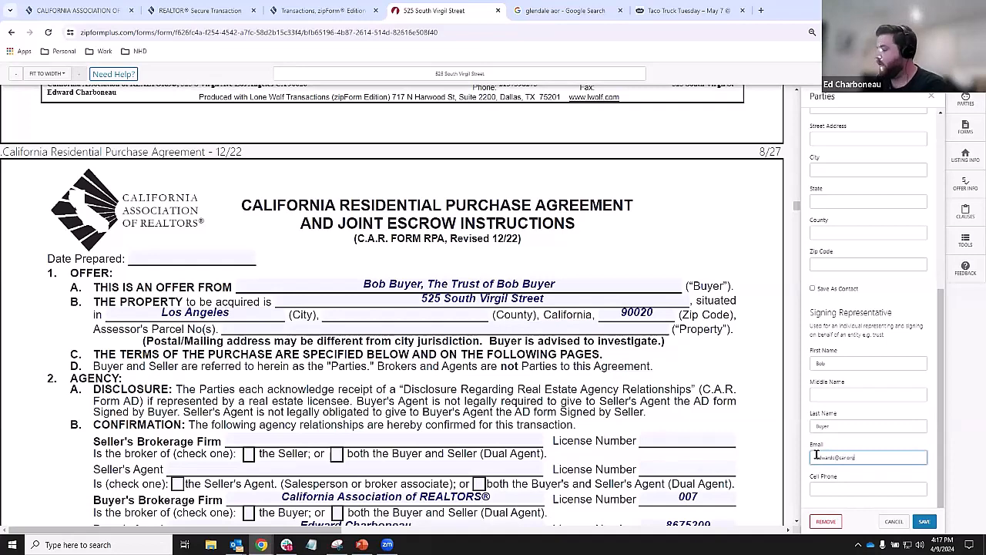
left_click(925, 521)
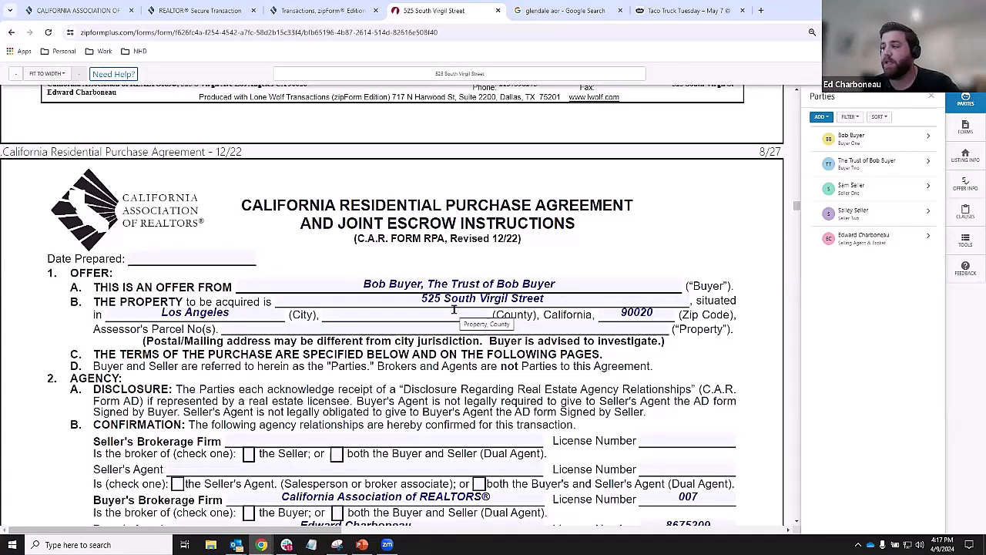
left_click(847, 170)
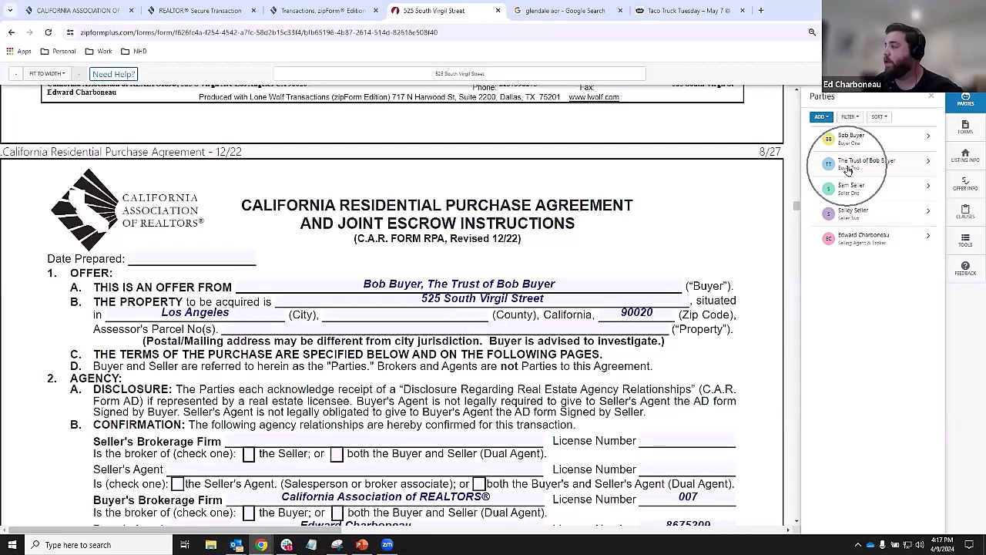
key("ctrl")
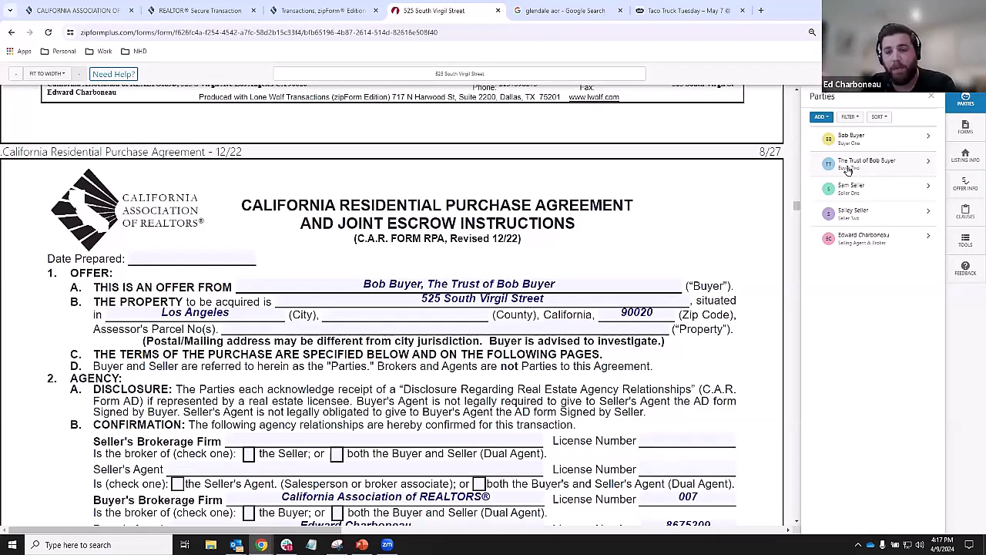
left_click(966, 130)
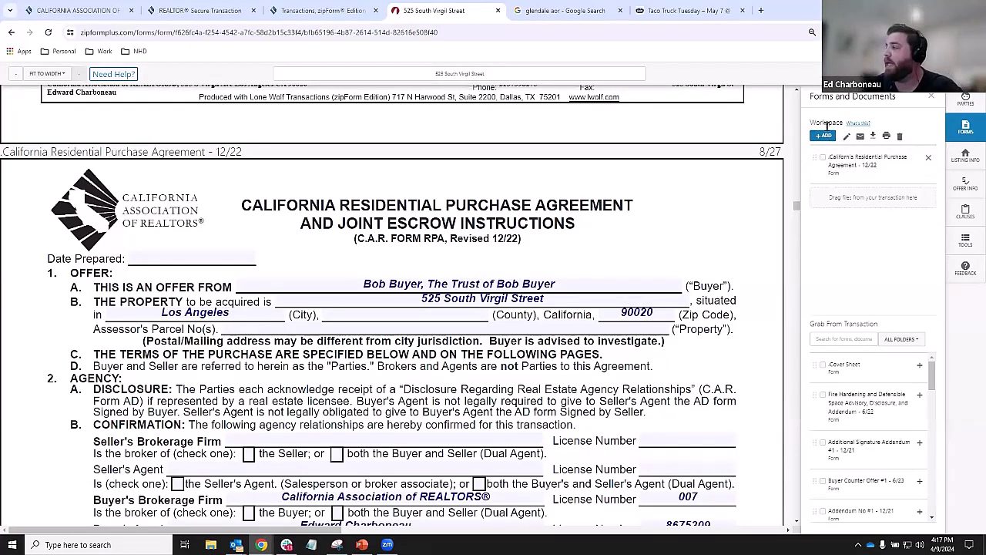
key("ctrl")
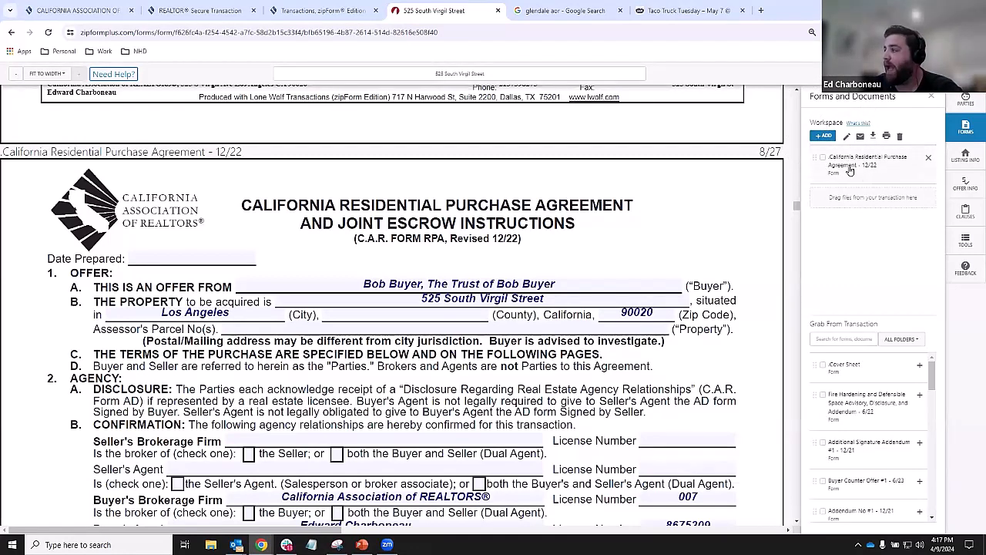
key("ctrl")
key("ctrl")
key("ctrl")
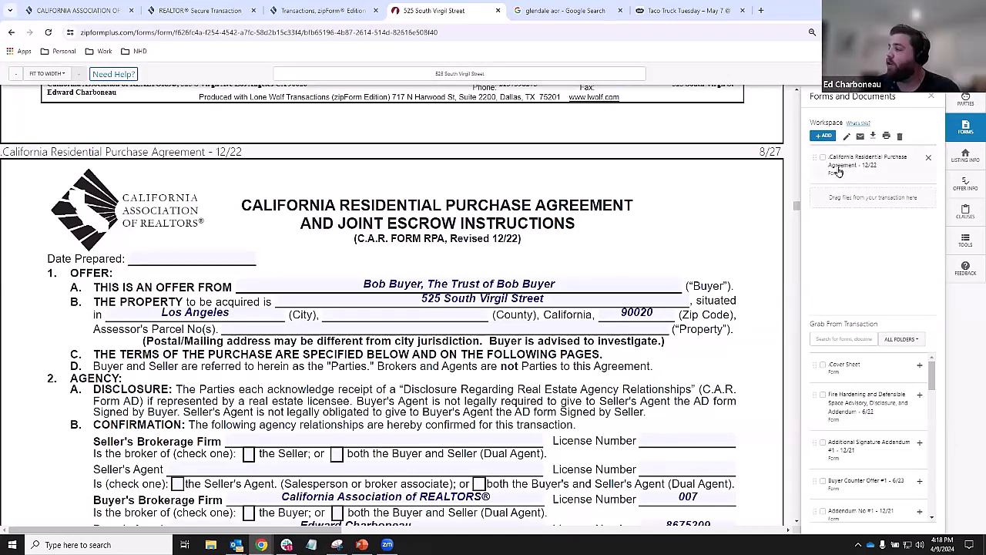
key("ctrl")
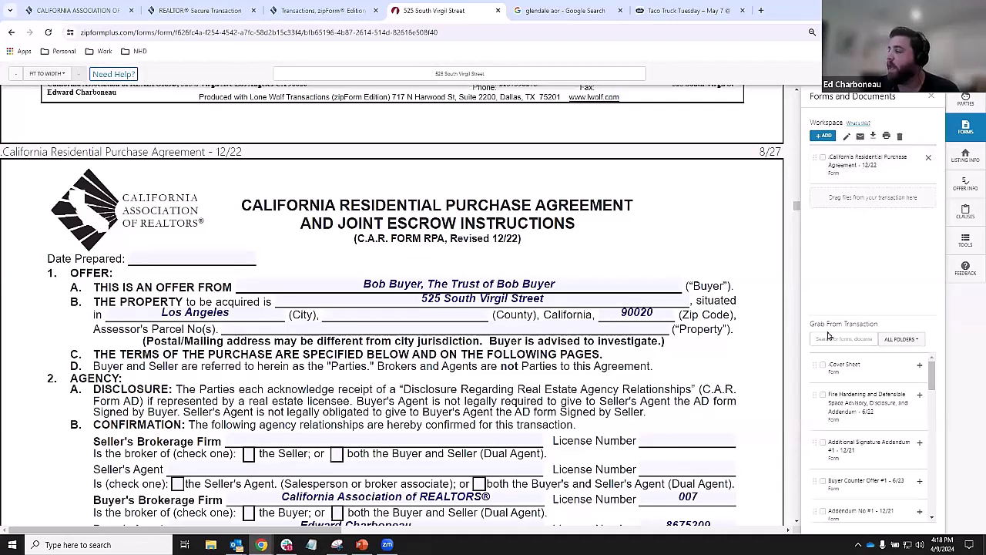
key("ctrl")
key("ctrl")
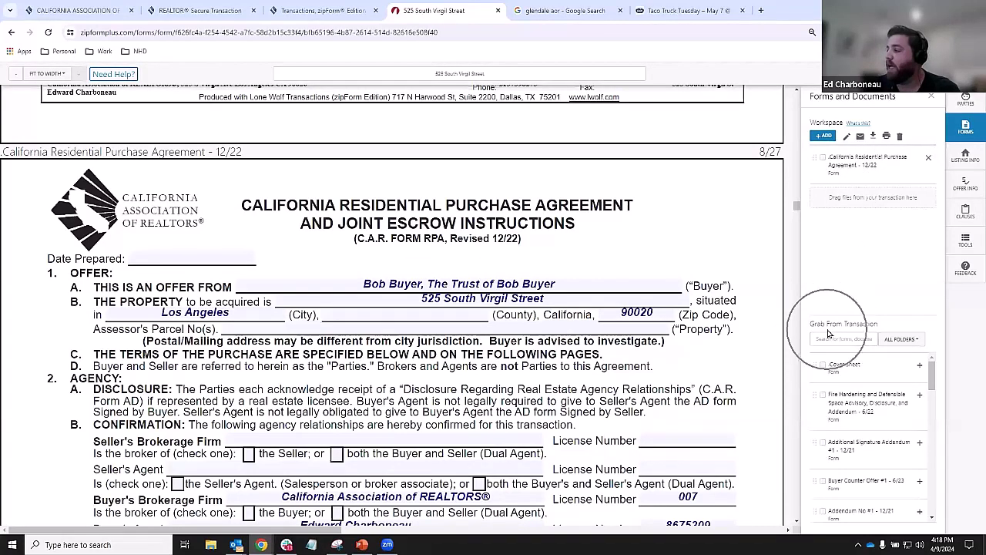
key("ctrl")
key("ctrl")
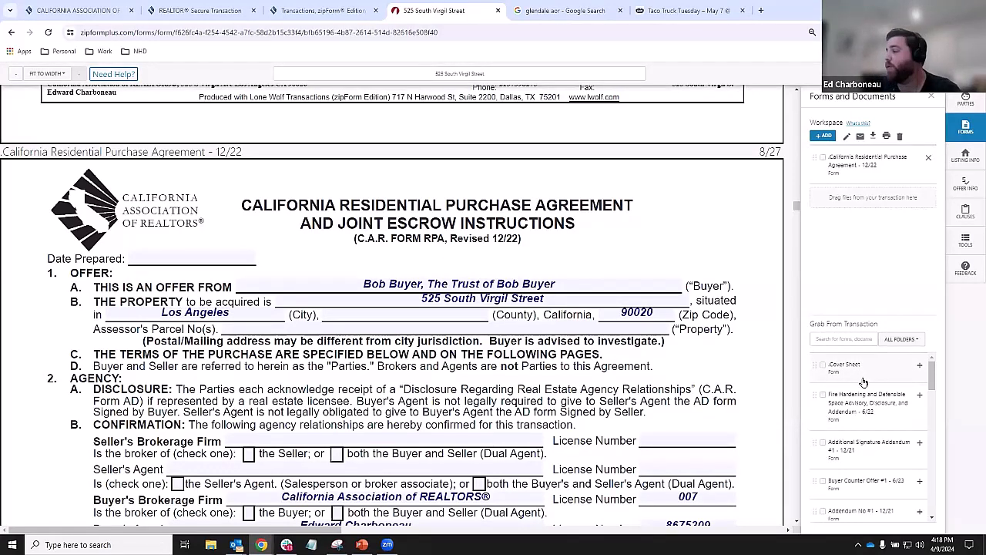
scroll(864, 383, "down", 1)
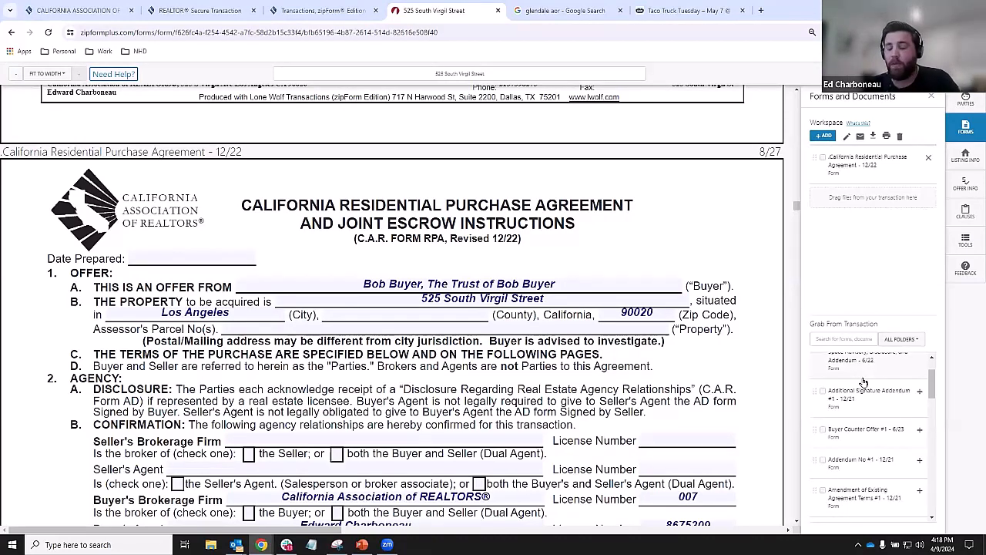
scroll(862, 382, "up", 1)
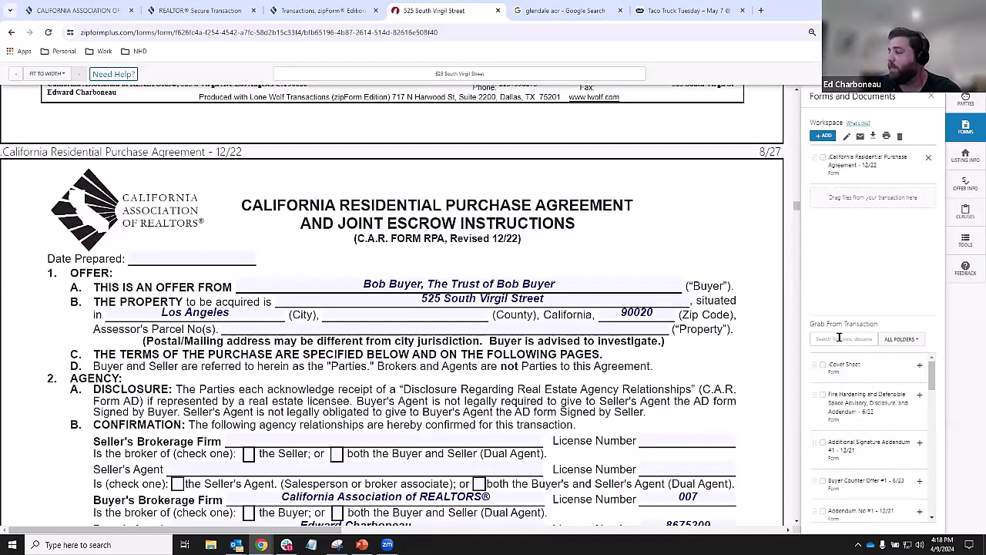
key("ctrl")
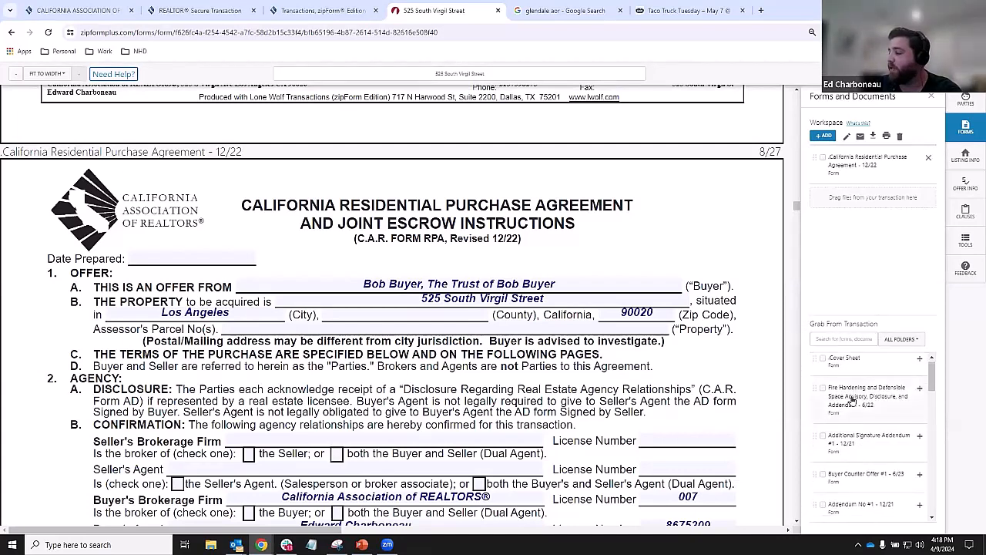
scroll(854, 401, "down", 1)
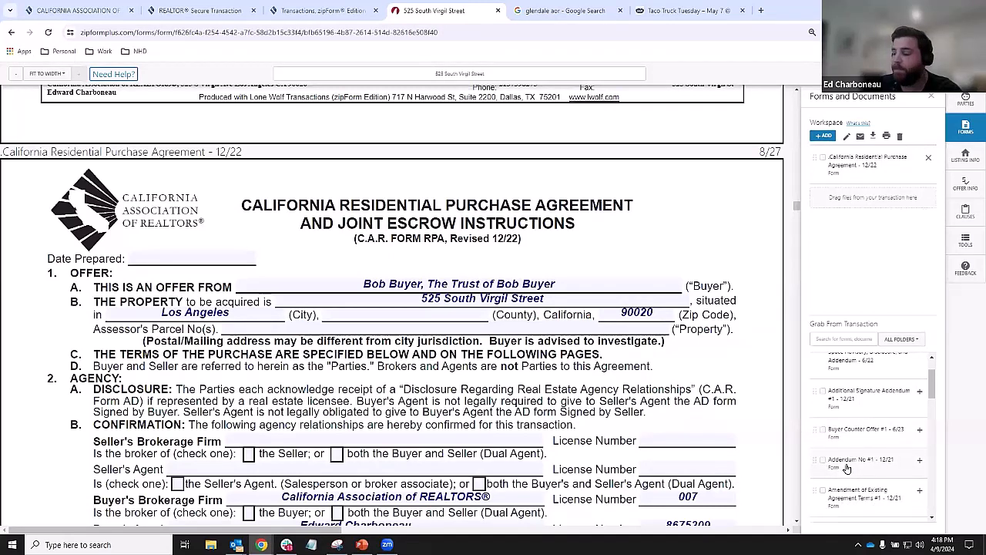
- Add Addendum No #1 to the workspace and open it to see the imported data
left_click(919, 461)
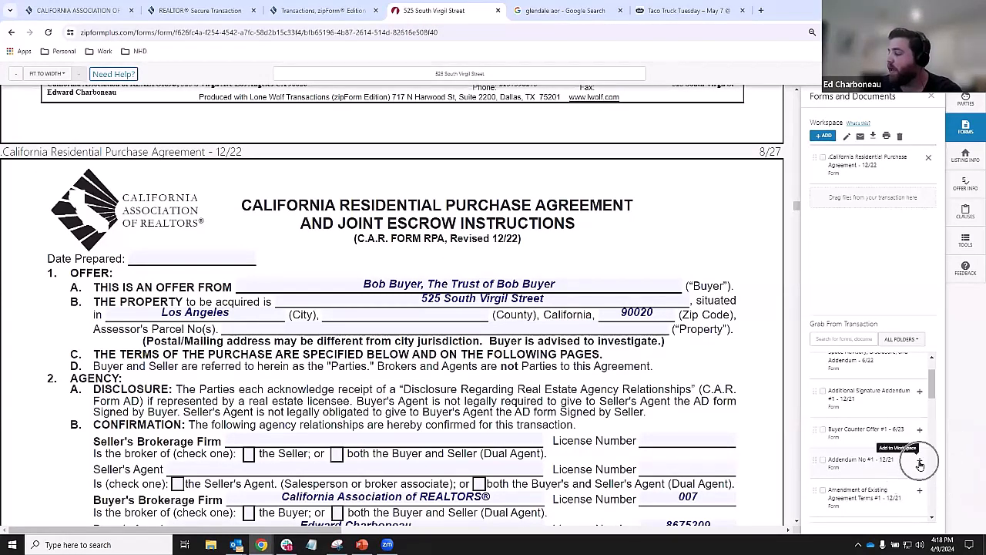
left_click(919, 462)
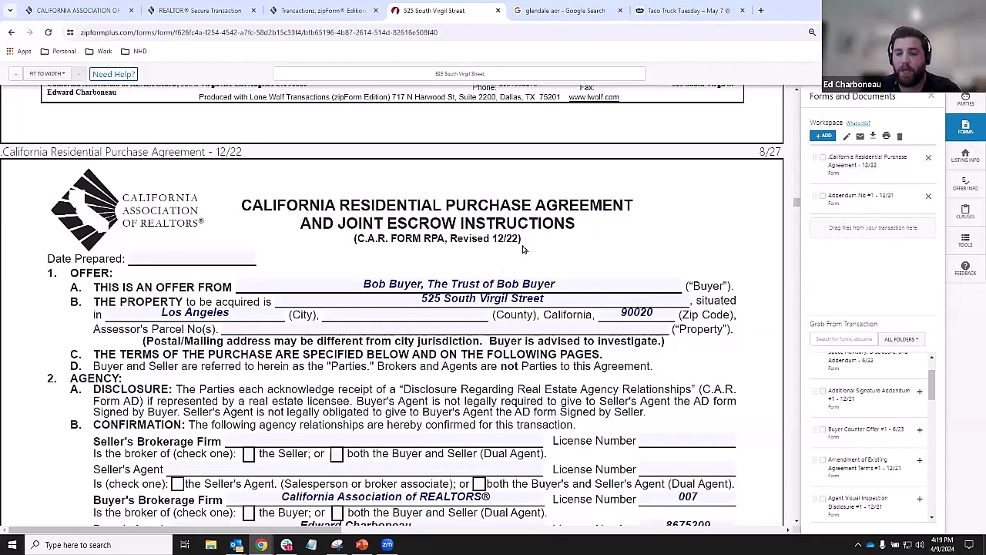
left_click(848, 199)
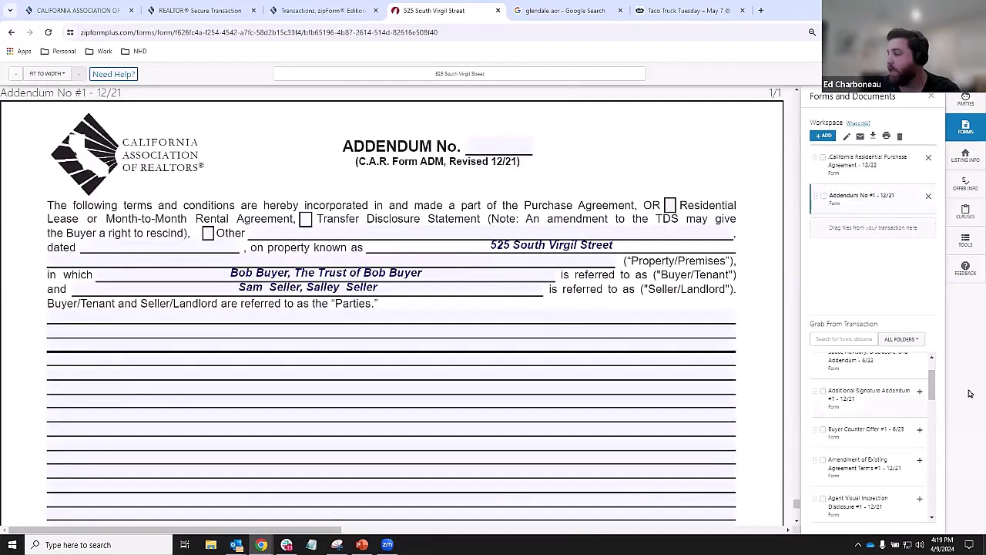
- Add Buyer Counter Offer #1 and the Amendment of Existing Agreement Terms, preview them, then return to the addendum
left_click(918, 430)
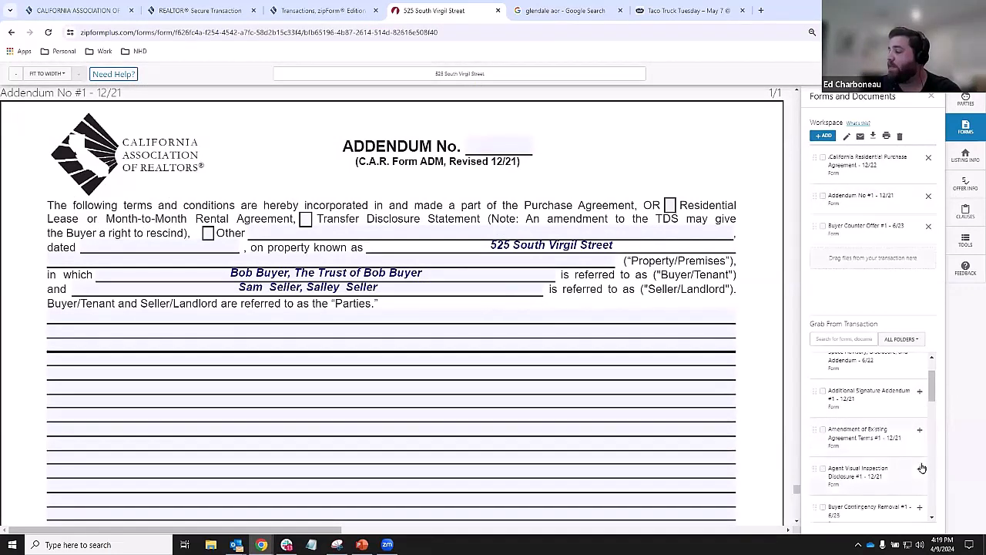
left_click(919, 430)
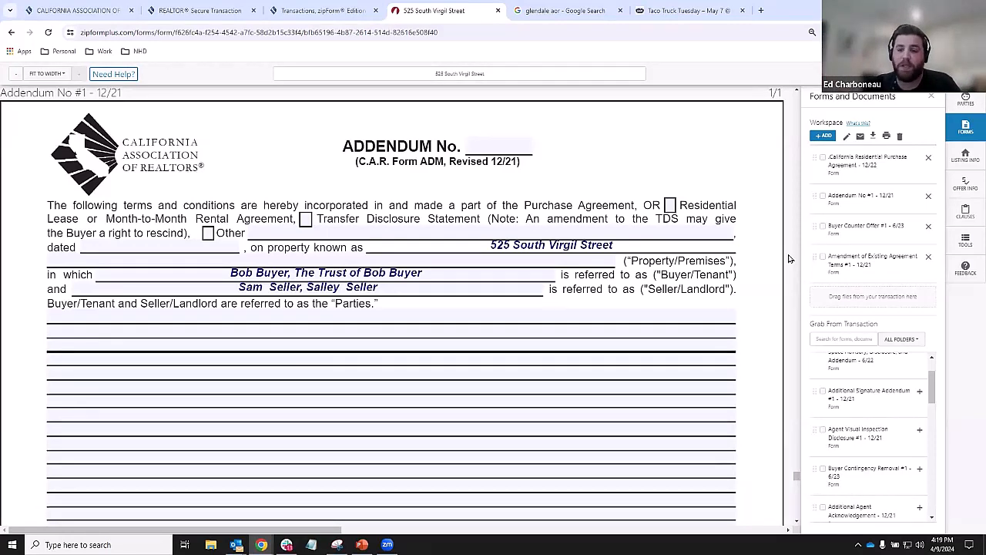
left_click(862, 226)
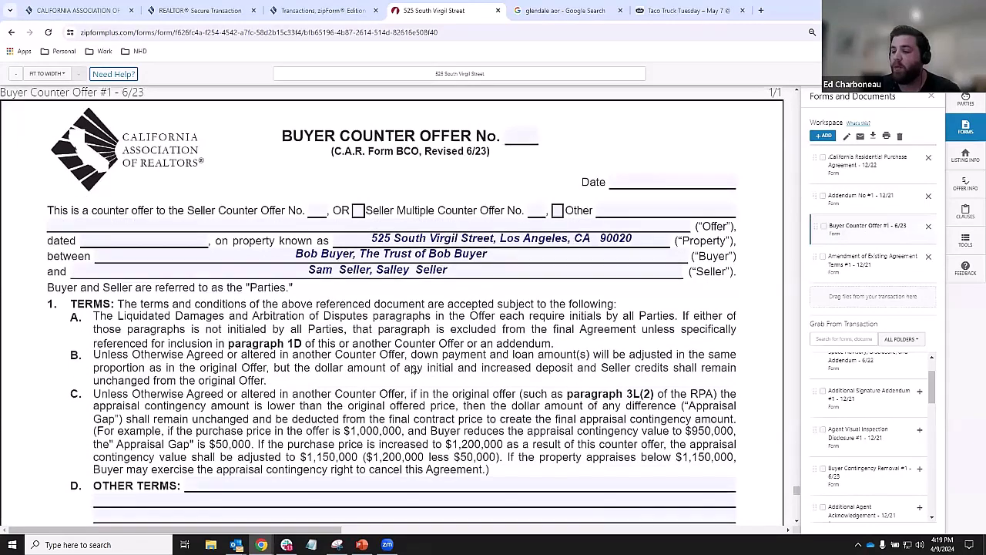
scroll(409, 380, "down", 2)
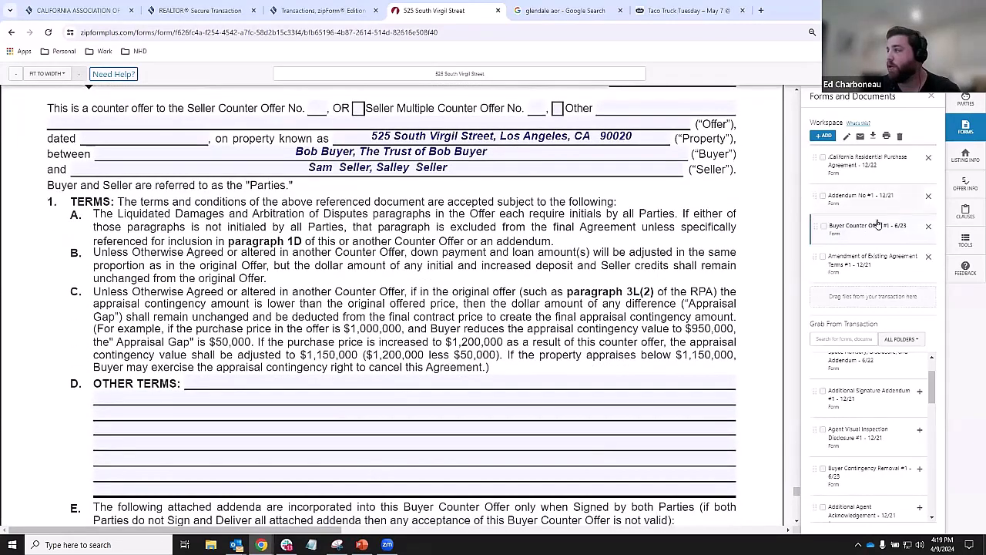
left_click(863, 266)
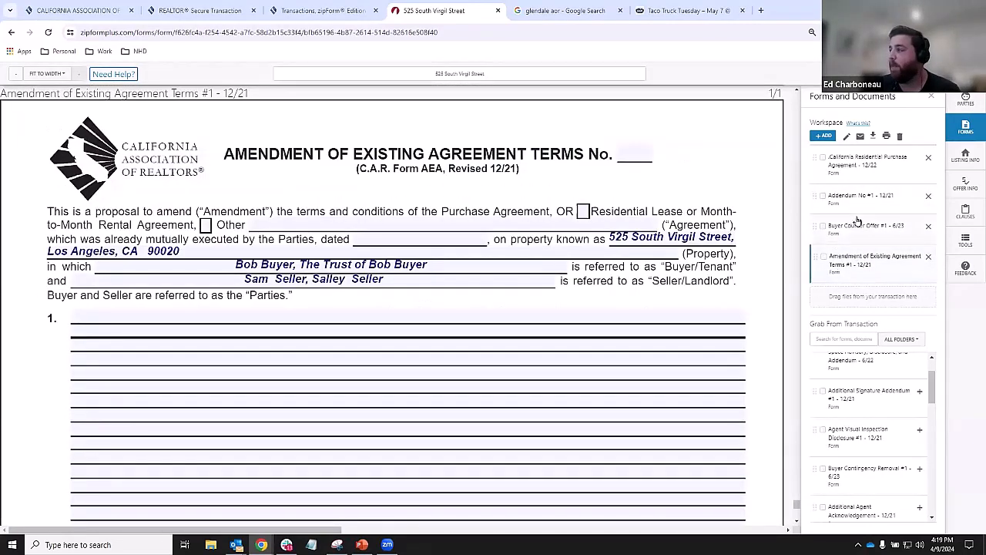
left_click(857, 224)
left_click(848, 198)
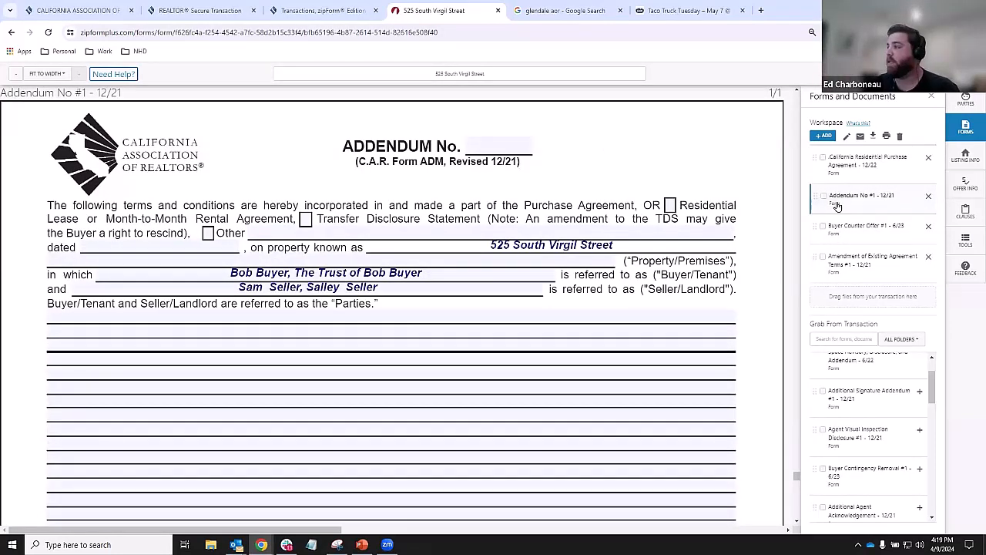
scroll(867, 370, "down", 1)
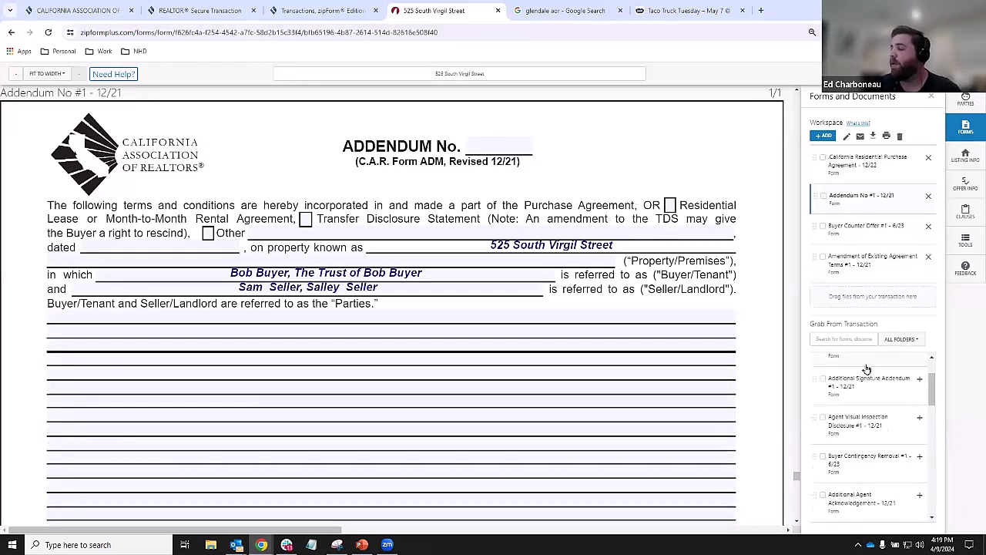
scroll(867, 370, "down", 2)
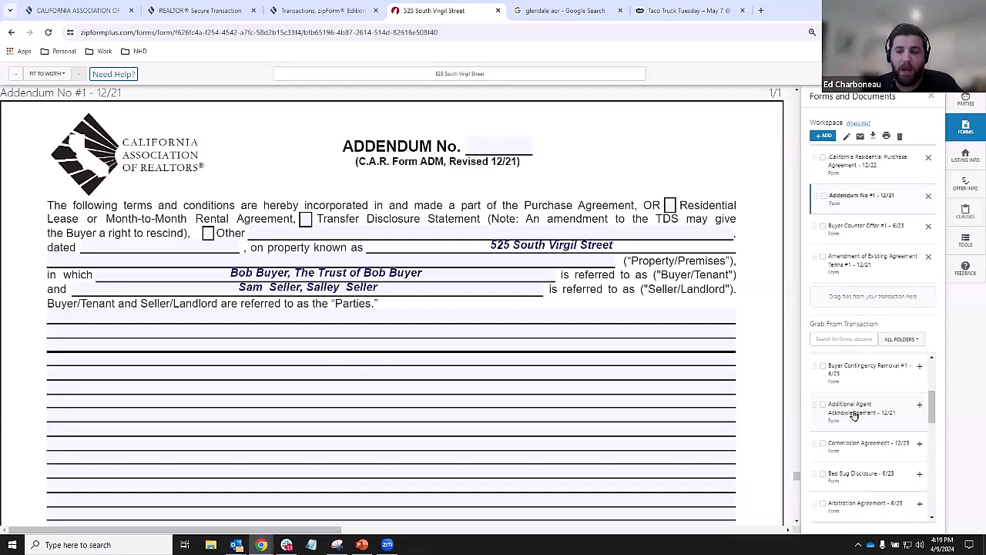
- Open Add a Form or Document and select the CAR form library
left_click(824, 136)
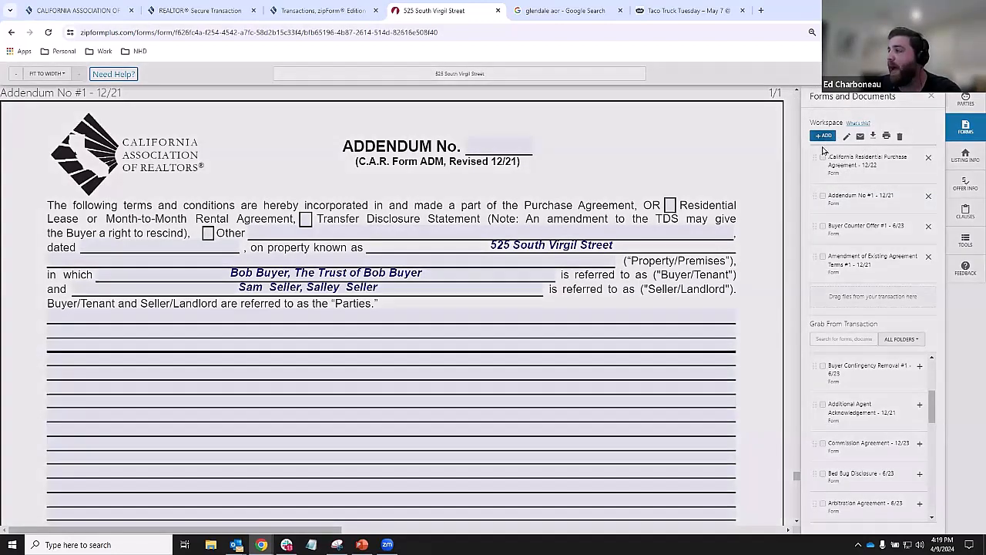
left_click(467, 146)
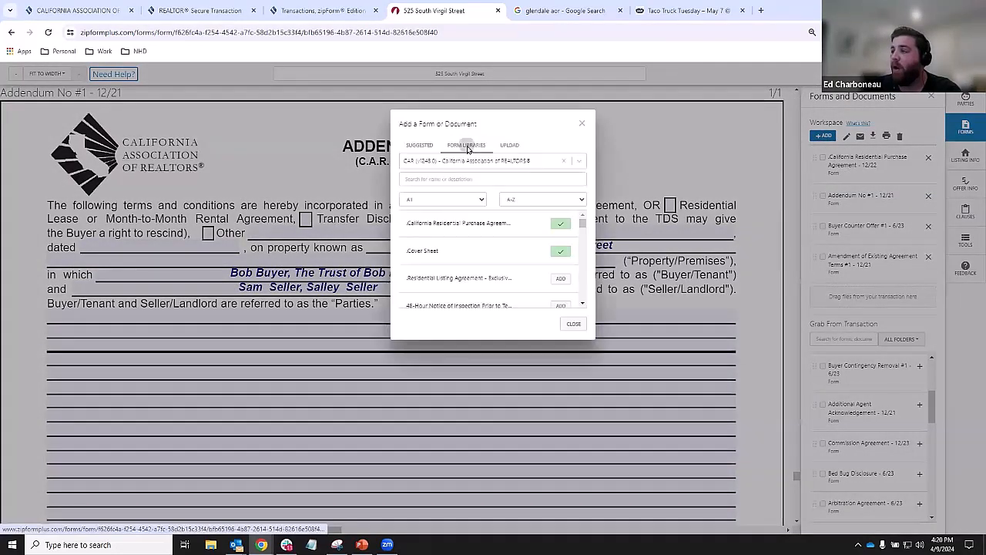
left_click(467, 154)
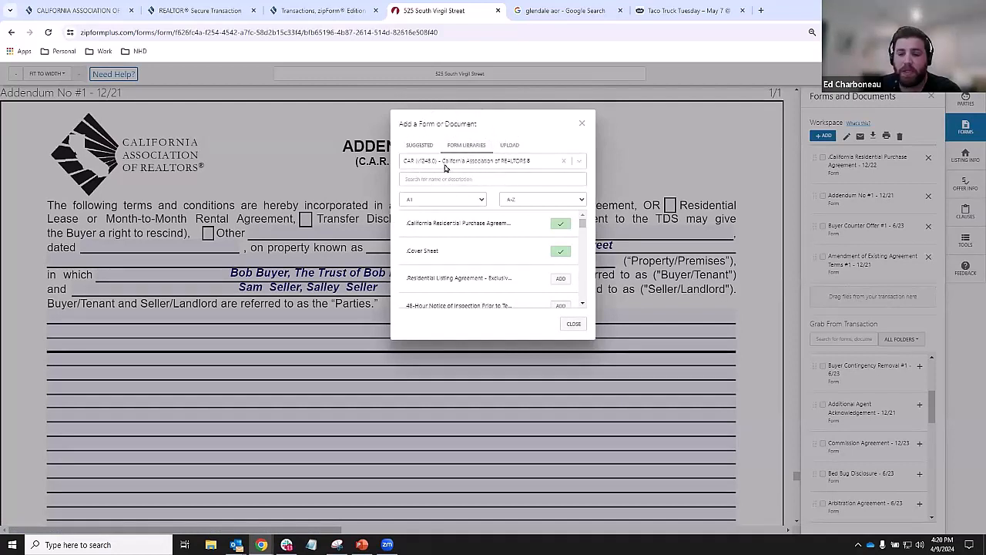
key("ctrl")
key("ctrl")
key("ctrl")
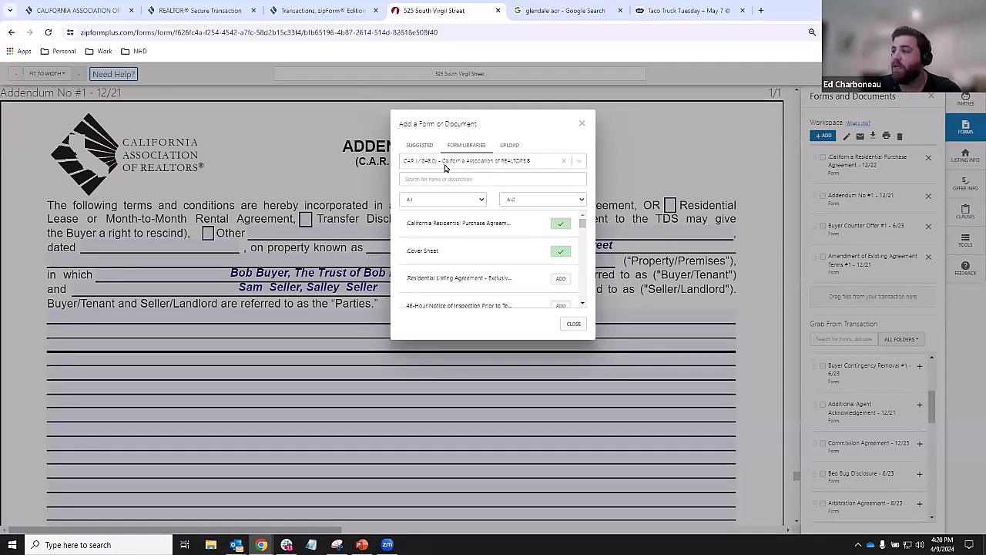
left_click(445, 164)
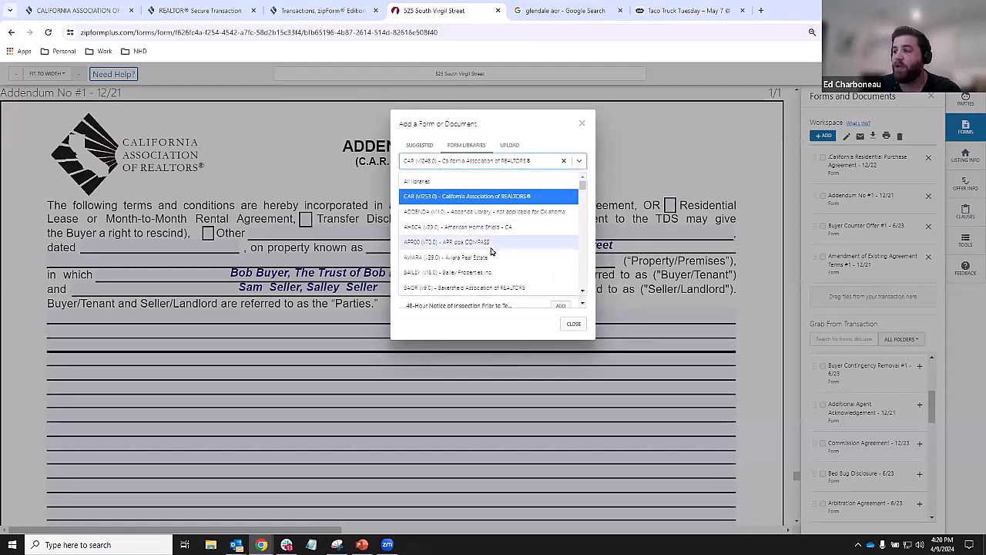
scroll(492, 254, "down", 3)
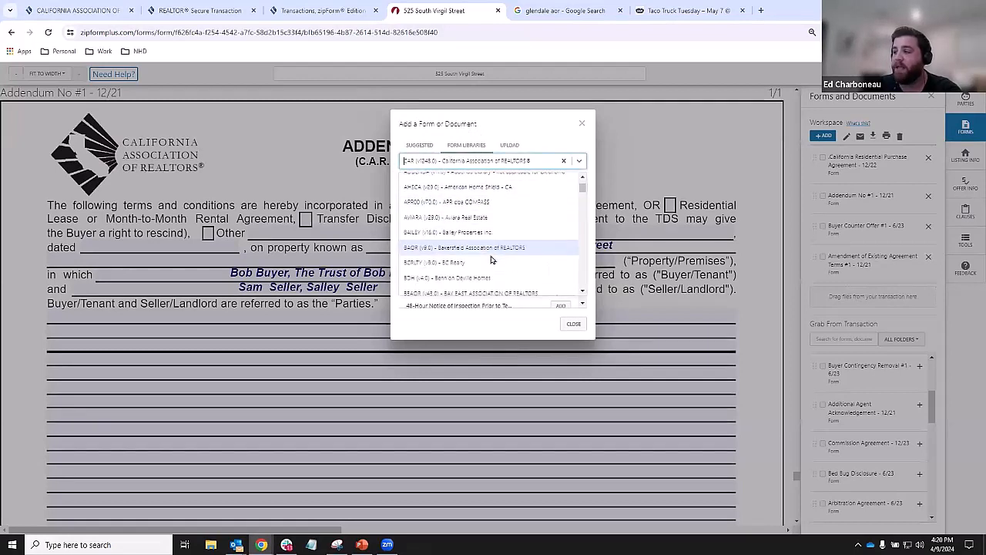
left_click(473, 148)
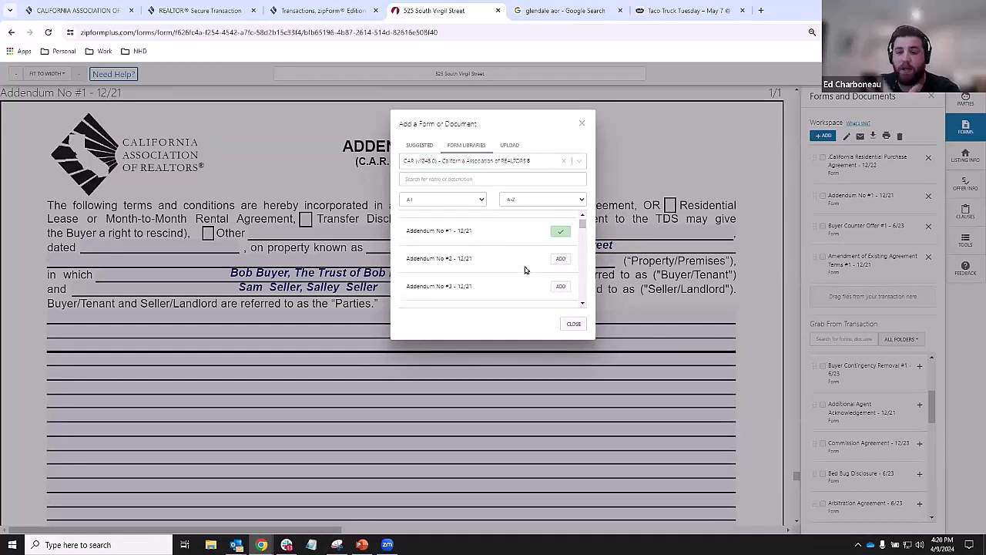
scroll(525, 270, "down", 5)
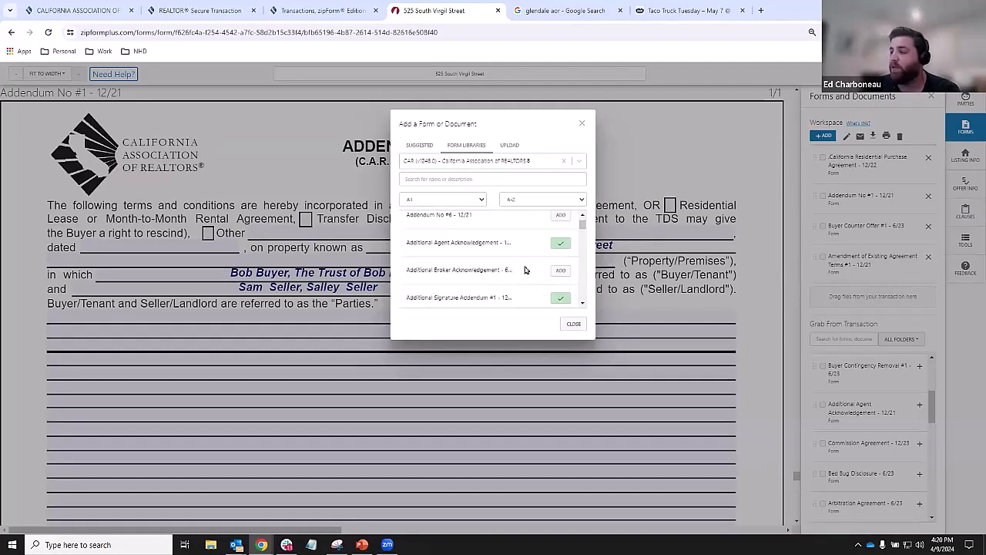
- Search the CAR library for 'spq' and add Seller Property Questionnaire - 12/23
left_click(449, 179)
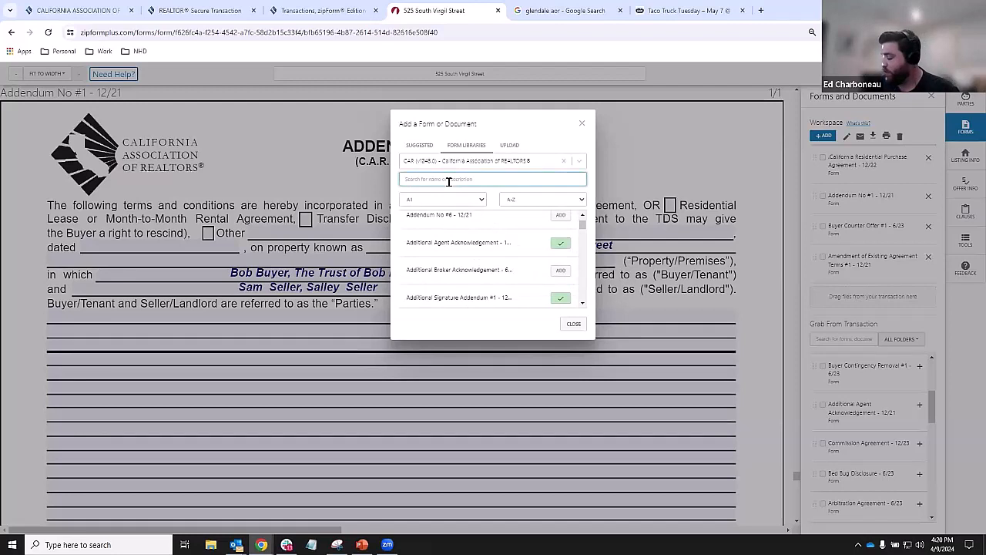
type("spq")
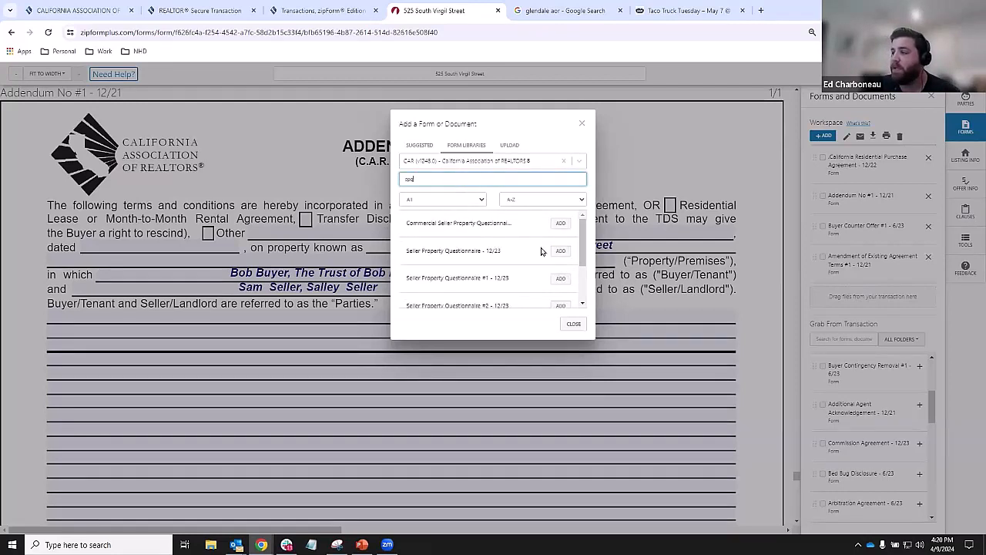
left_click(558, 251)
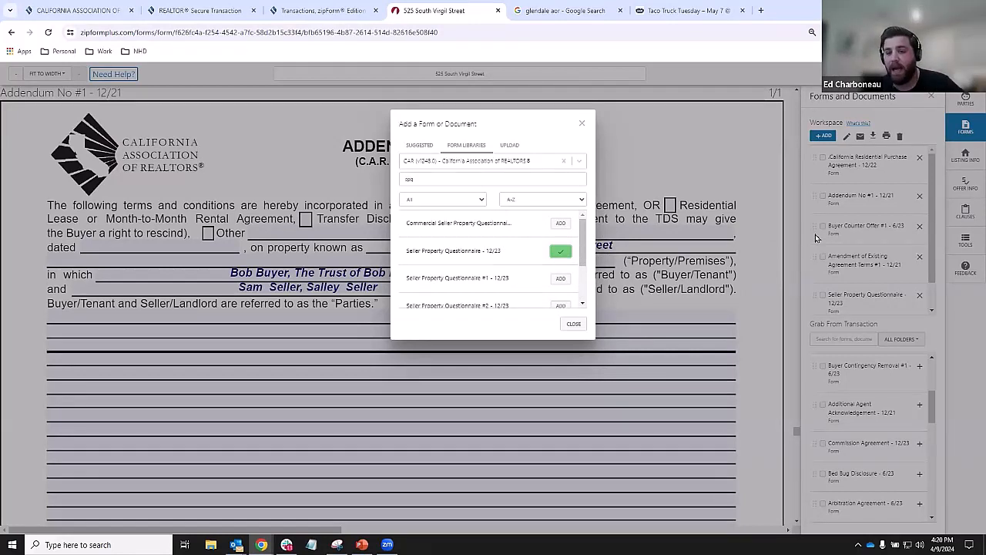
left_click(507, 148)
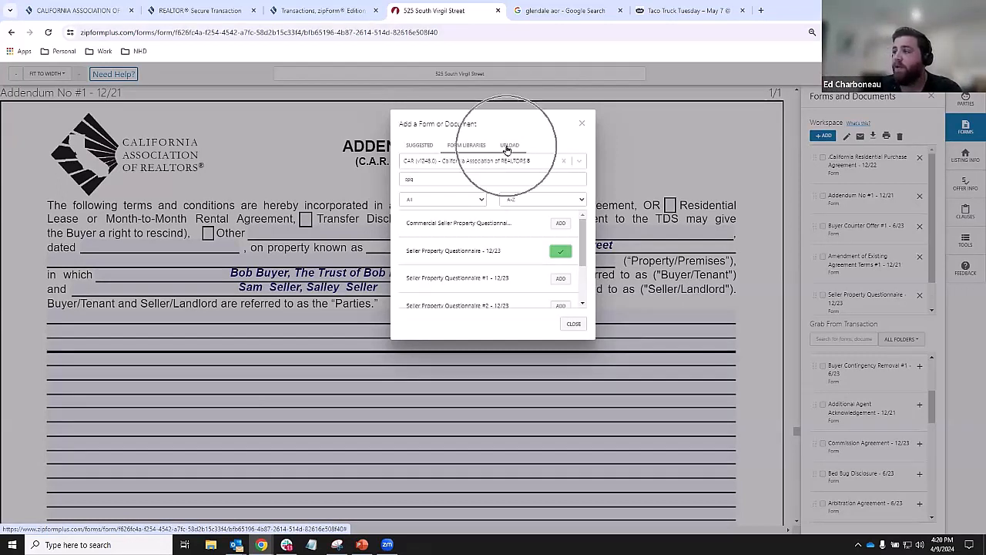
left_click(507, 148)
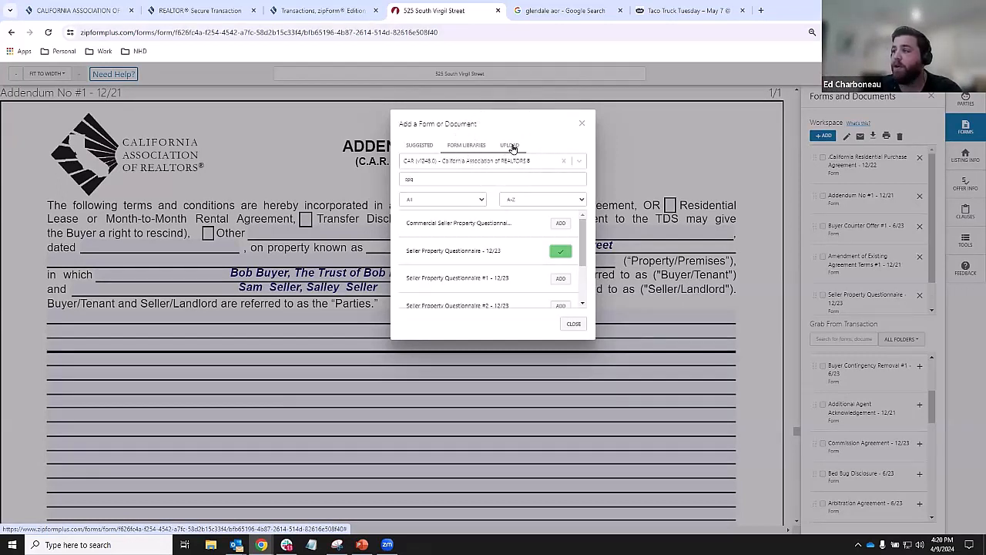
left_click(513, 147)
- Upload the Pre-Approval Letter PDF from the Desktop's Pre-Approval Letter folder into the workspace
left_click(513, 147)
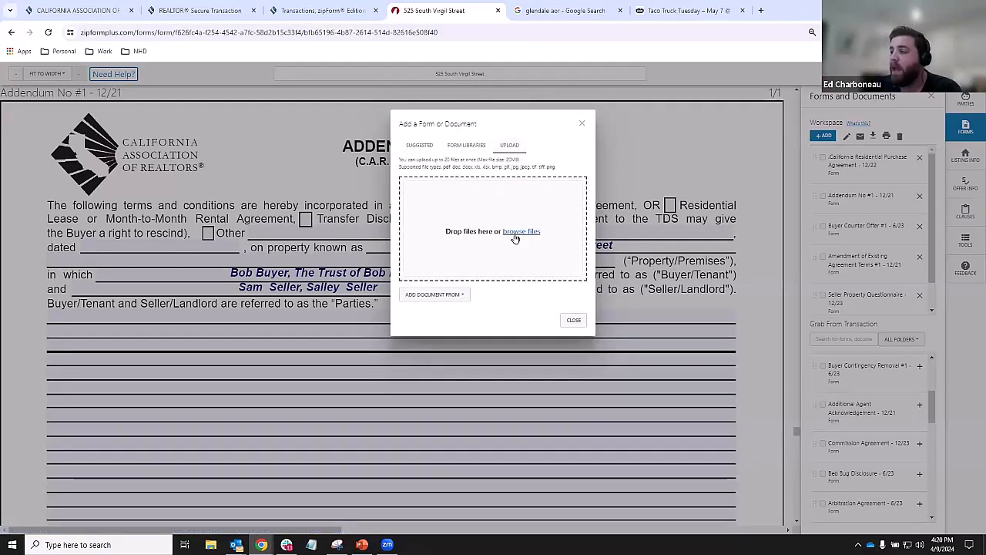
left_click(515, 236)
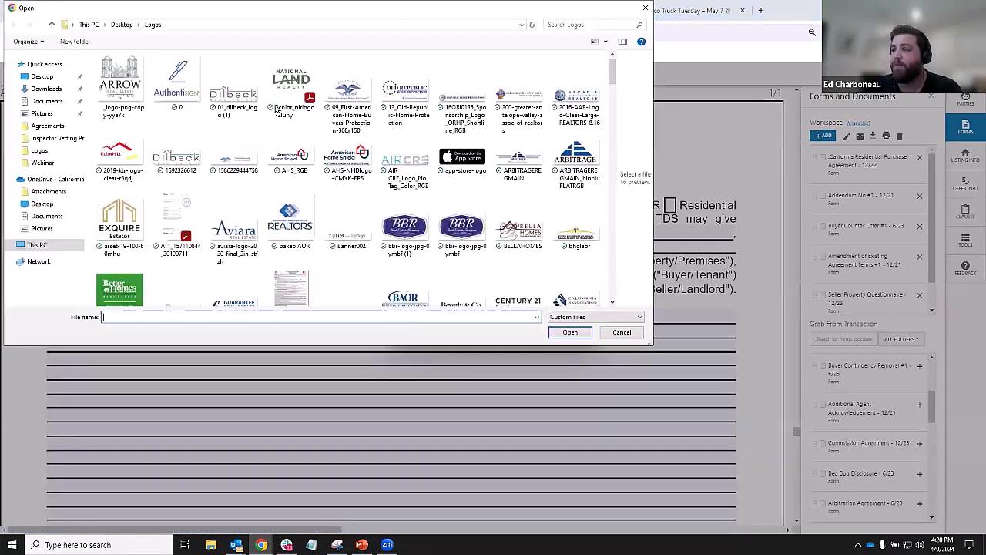
left_click(42, 76)
scroll(158, 213, "down", 5)
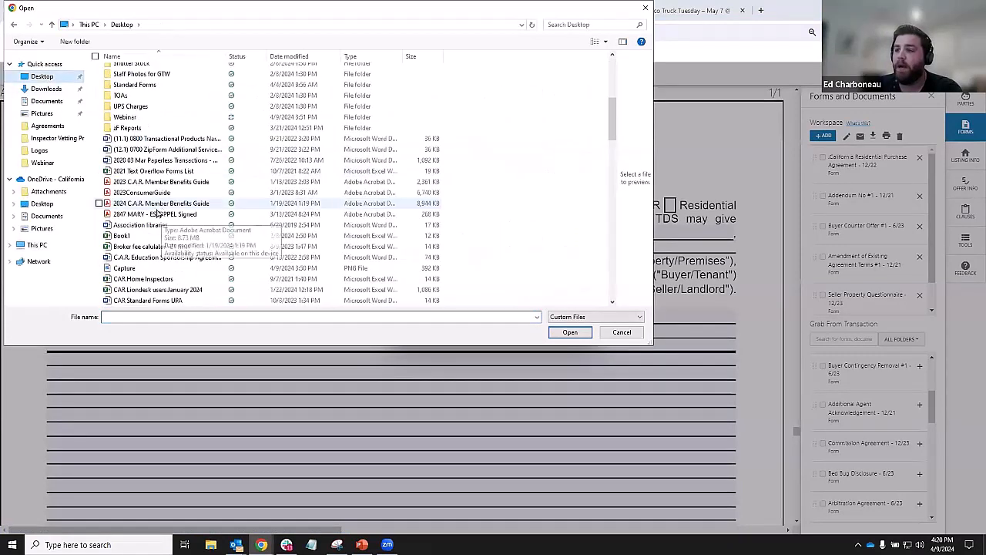
scroll(158, 214, "up", 3)
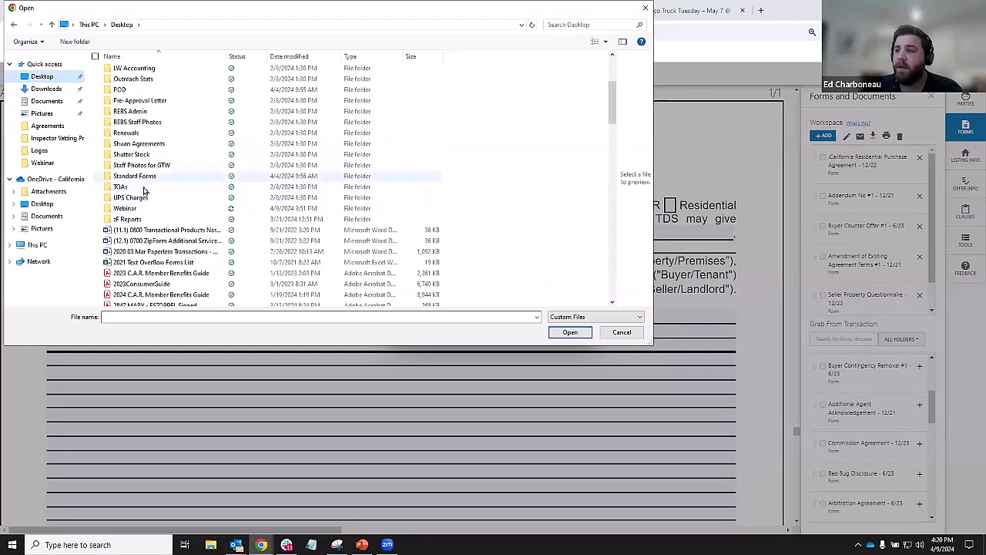
scroll(145, 192, "up", 3)
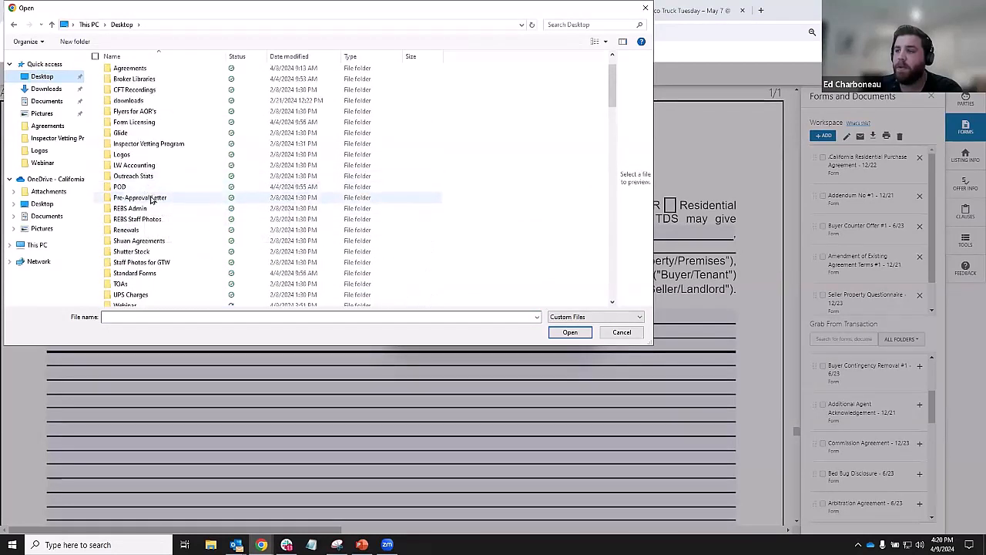
double_click(139, 197)
left_click(353, 85)
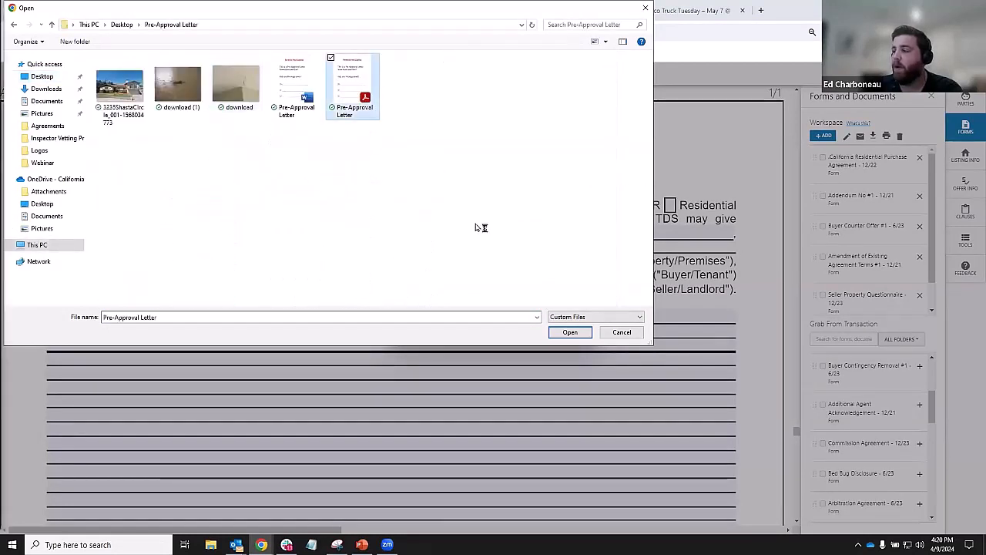
left_click(570, 332)
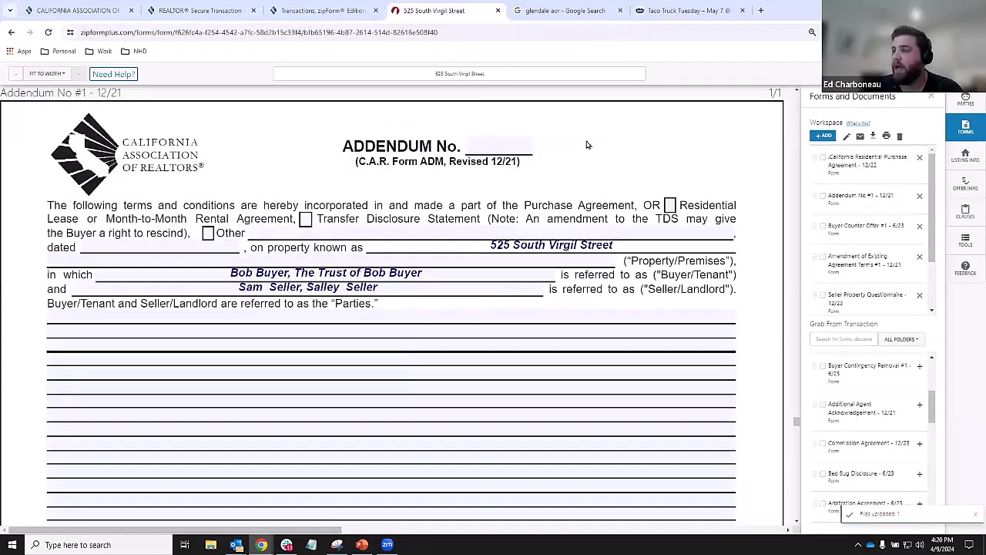
- Bring Addendum No #1 up in the form viewer
scroll(859, 278, "down", 1)
left_click(859, 286)
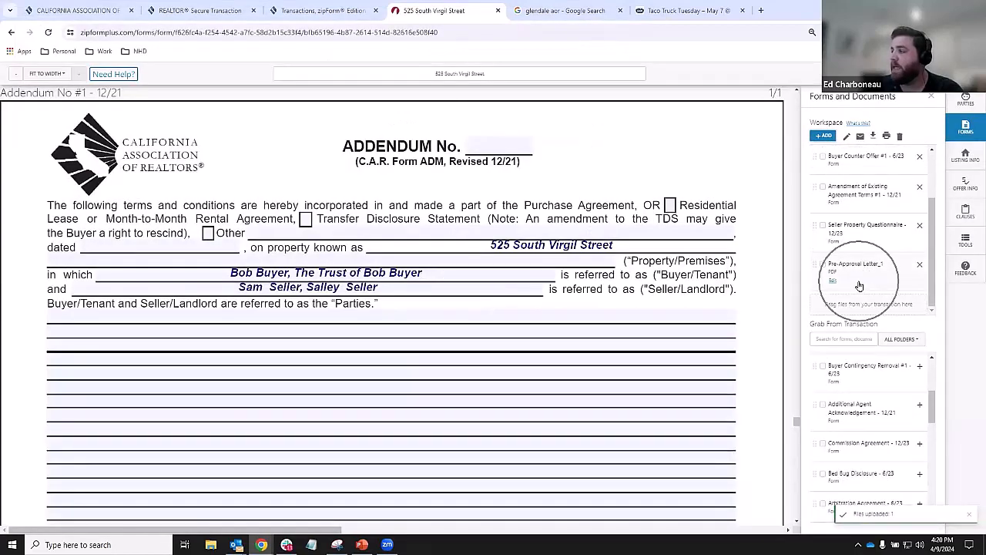
key("ctrl")
key("ctrl")
key("ctrl")
key("ctrl")
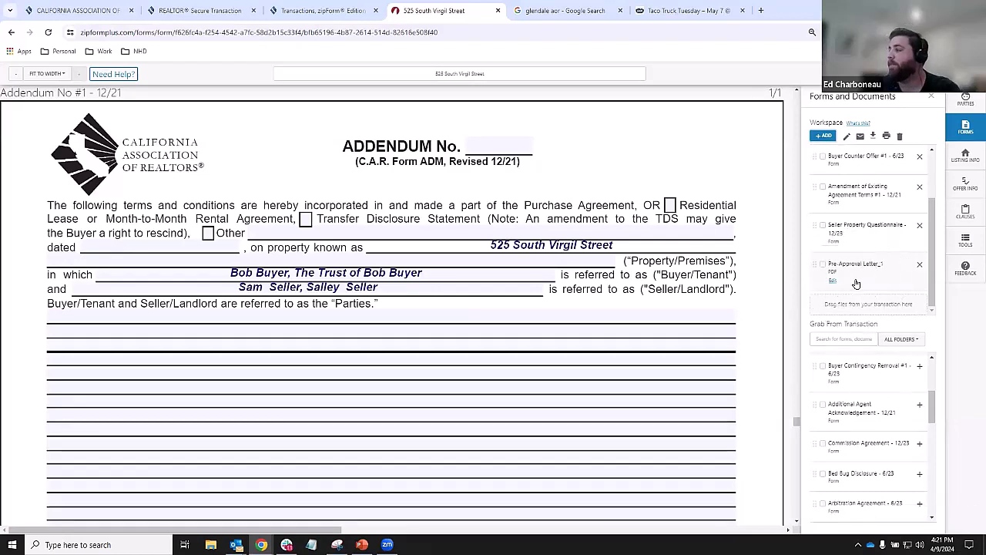
scroll(881, 262, "up", 3)
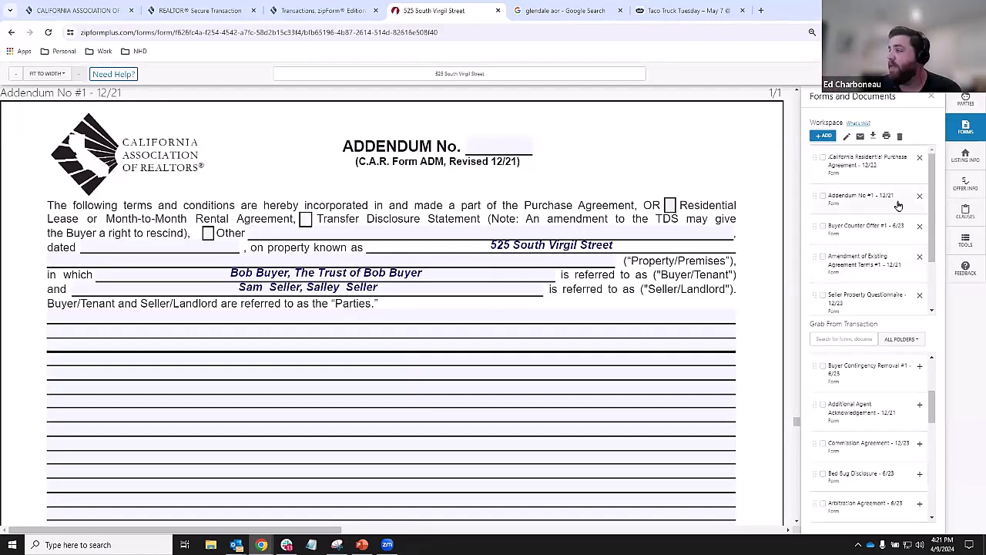
left_click(865, 204)
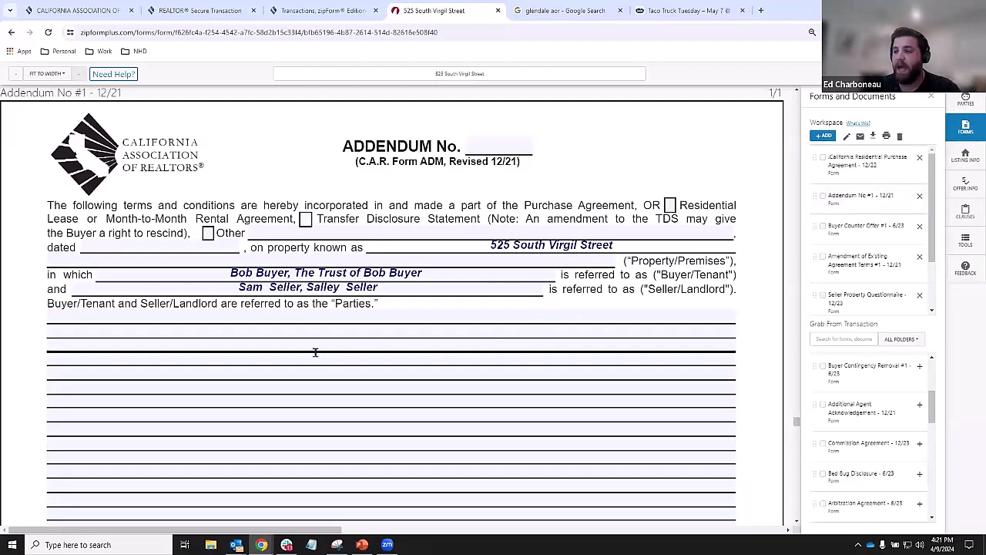
- Enter 'Type whatever i want' on the first blank terms line of Addendum No #1
left_click(242, 382)
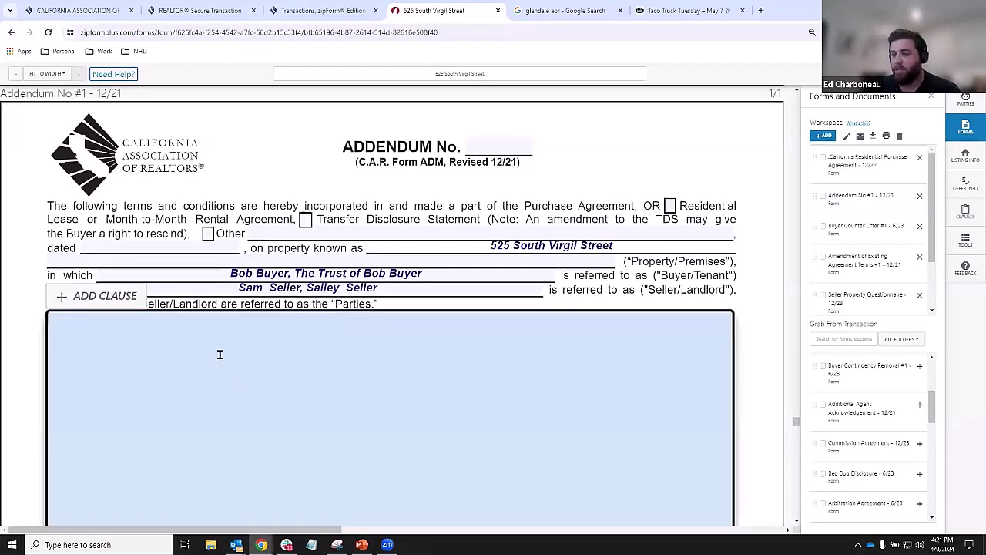
scroll(218, 355, "up", 2)
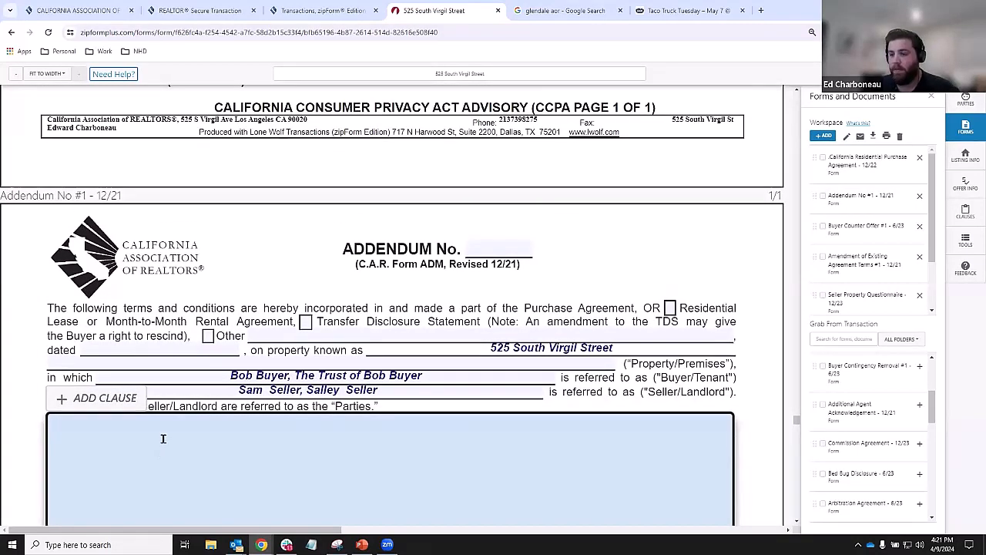
left_click(159, 437)
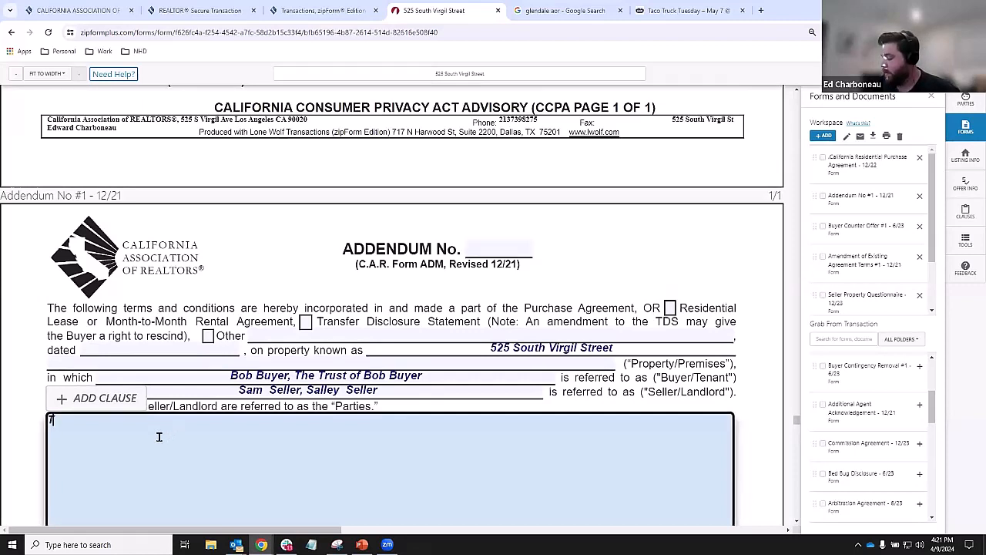
type("Tty")
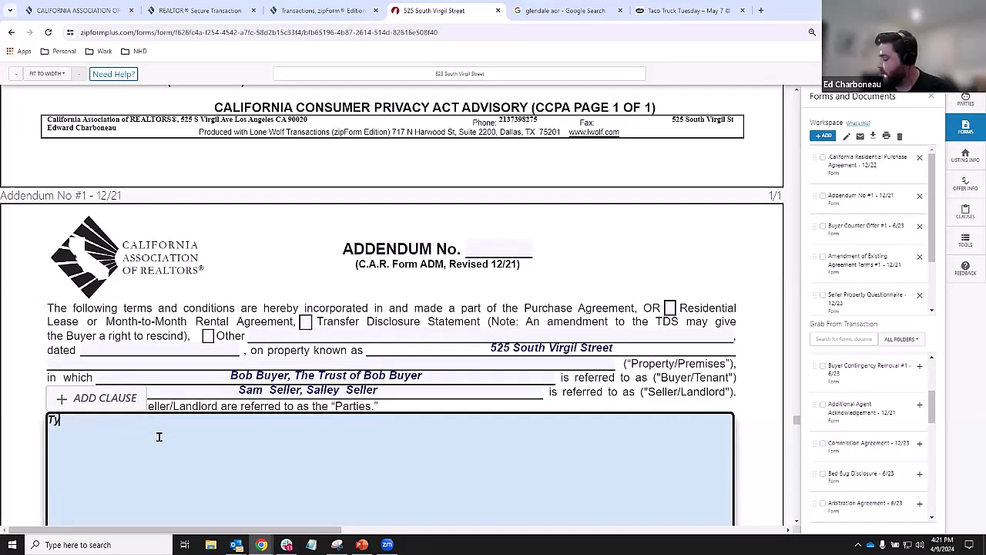
type("pe whatever ")
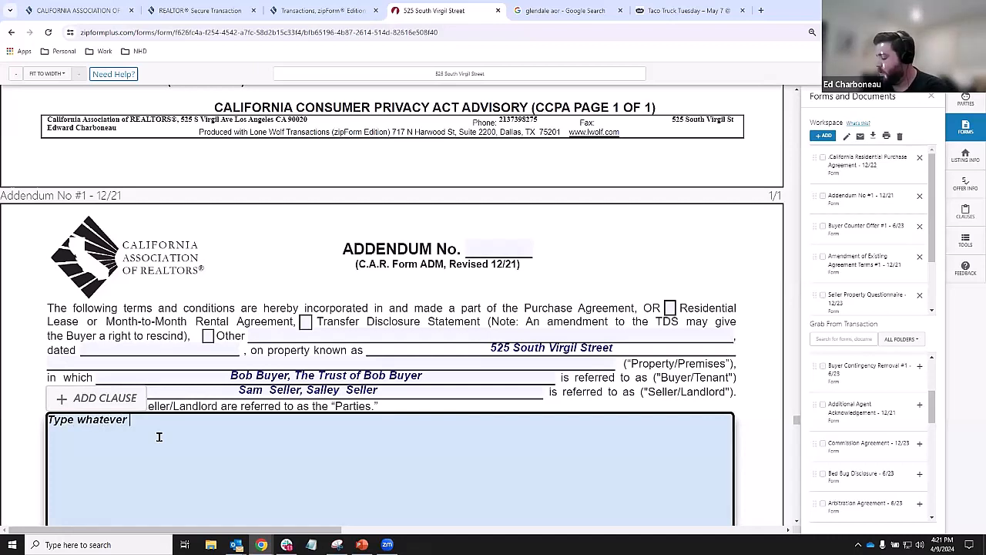
type("i want")
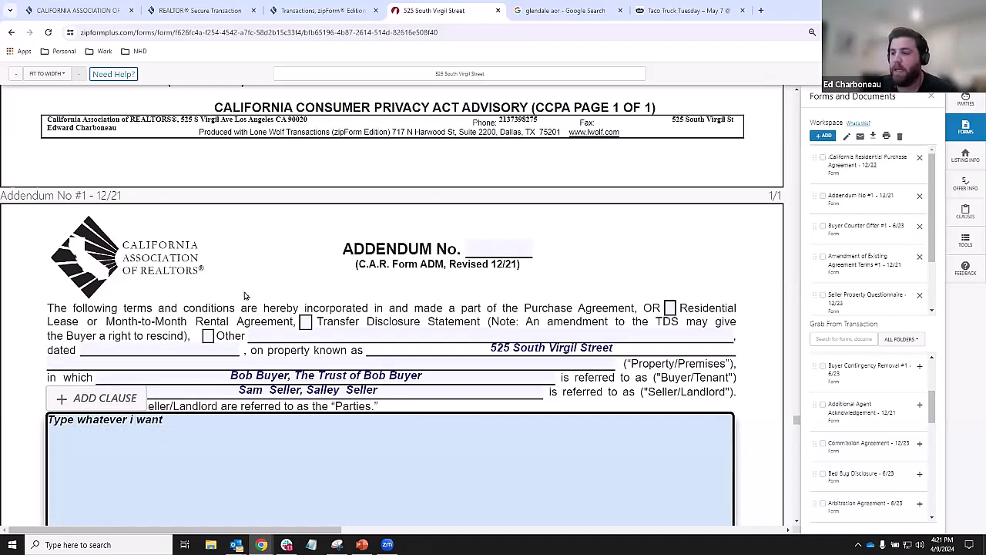
left_click(269, 268)
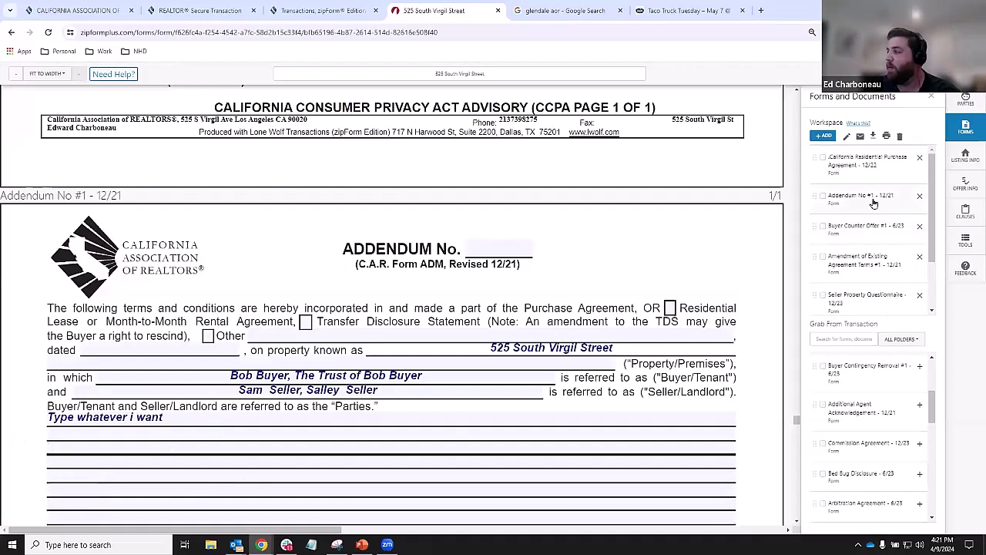
key("ctrl")
key("ctrl")
key("ctrl")
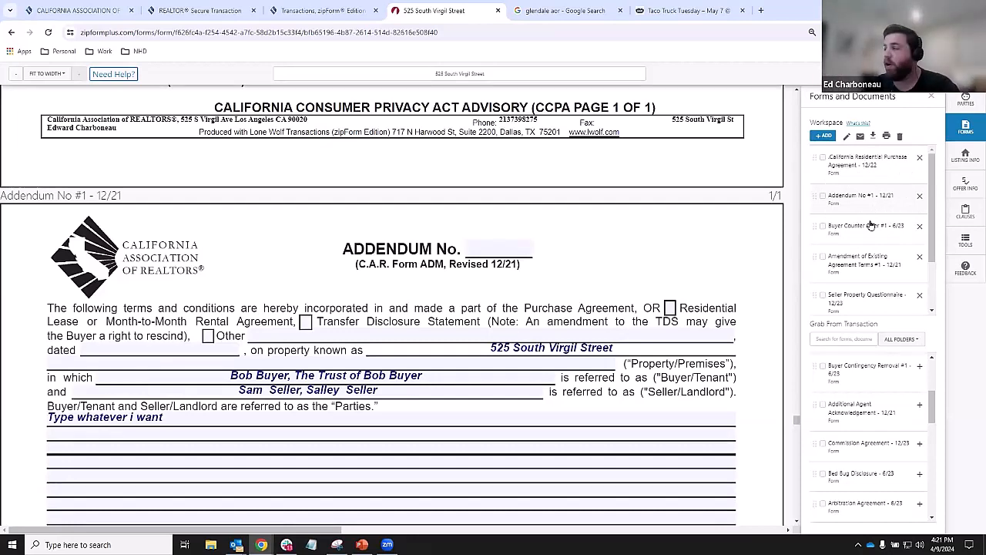
- Remove Addendum No #1, Seller Property Questionnaire, Amendment of Existing Agreement and Buyer Counter Offer from the workspace
key("ctrl")
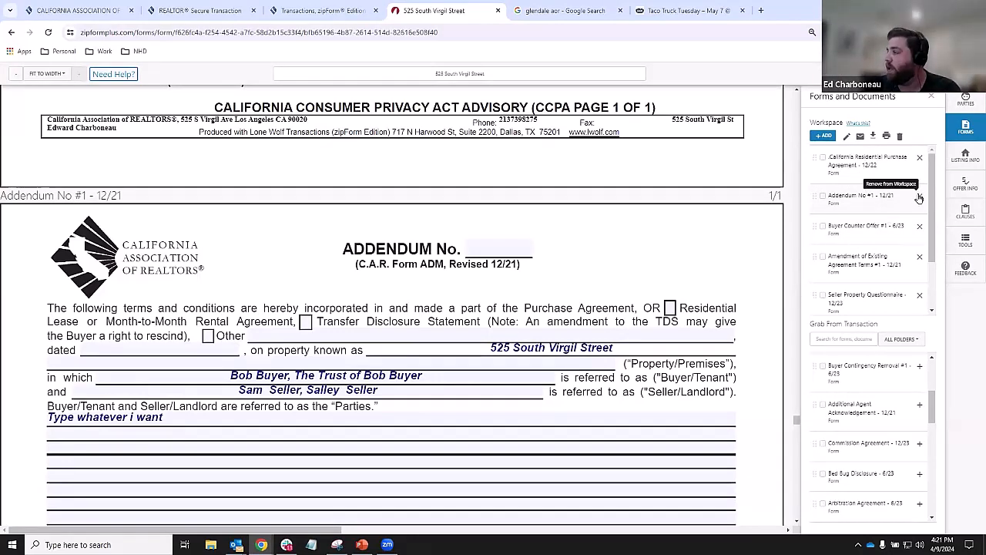
left_click(920, 200)
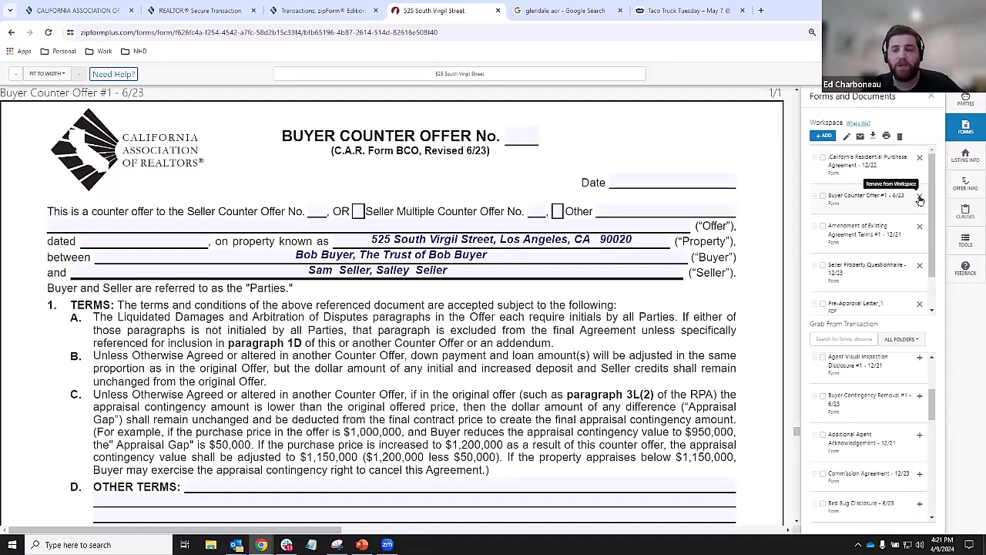
left_click(921, 266)
left_click(928, 227)
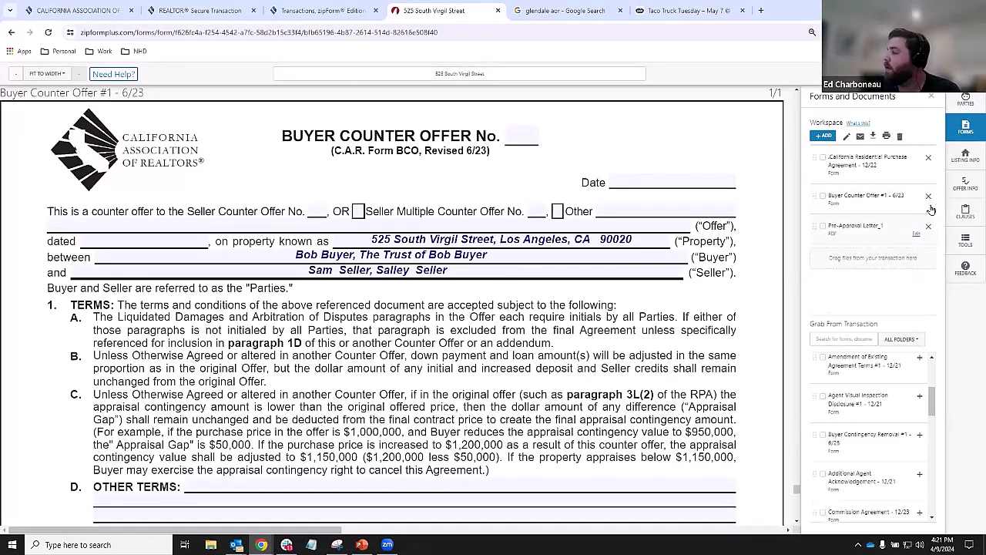
left_click(929, 198)
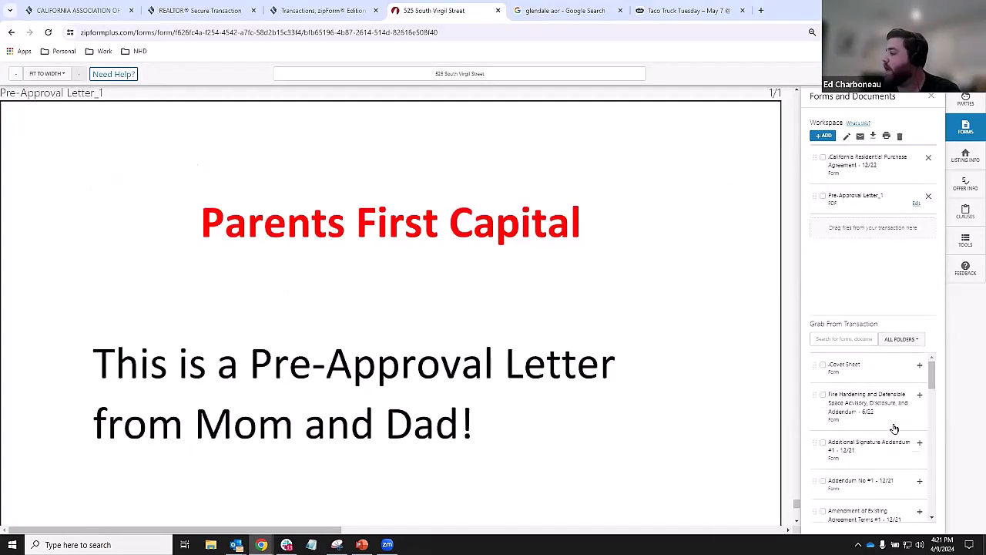
scroll(901, 421, "up", 3)
scroll(900, 410, "down", 1)
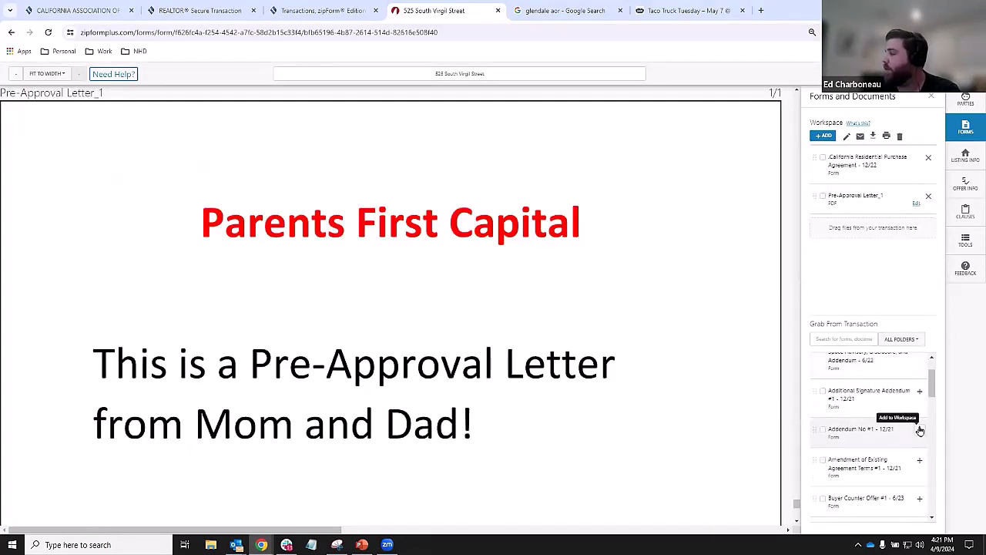
- Add Addendum No #1 back to the workspace and view it again
left_click(918, 430)
left_click(859, 167)
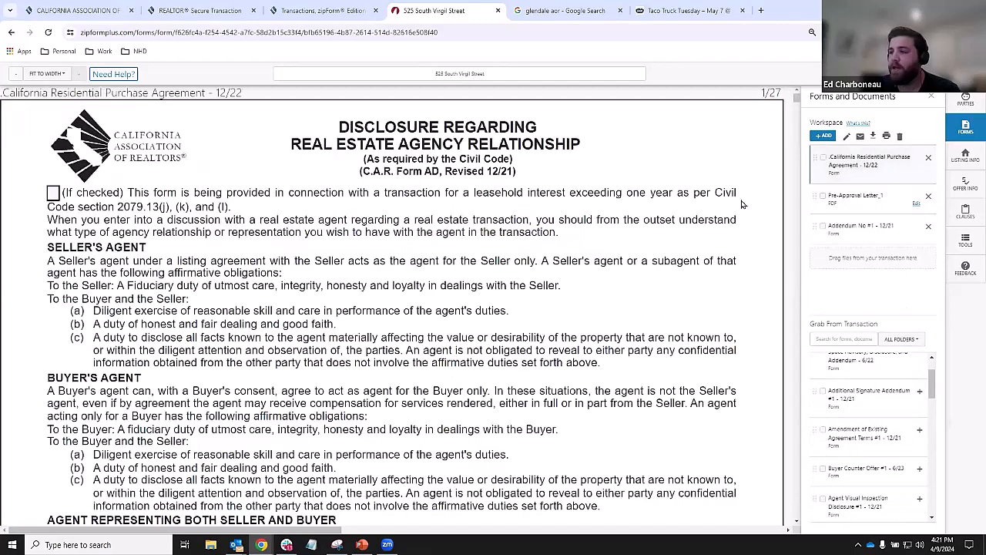
left_click(866, 225)
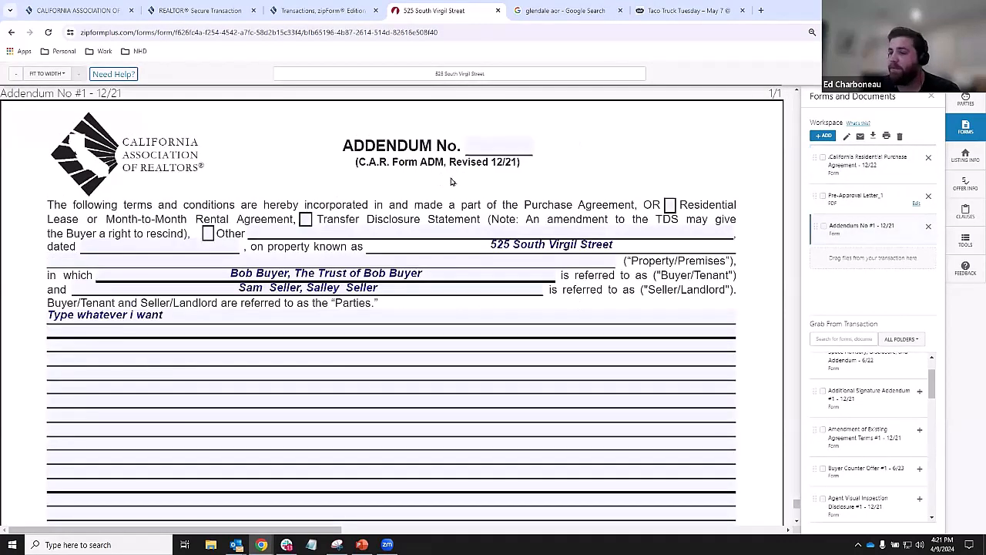
- Review the listing and offer info, then show the workspace's three forms
left_click(975, 163)
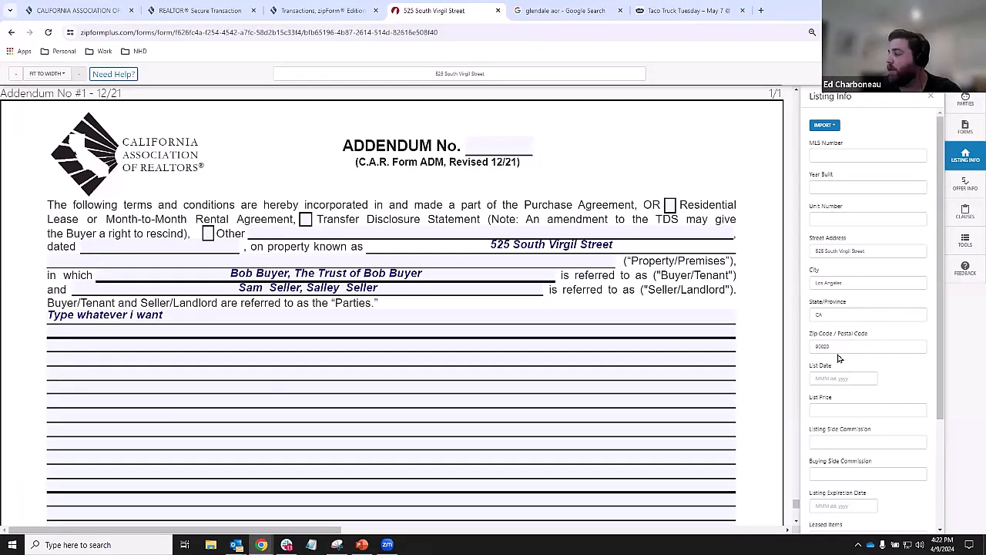
scroll(837, 332, "down", 3)
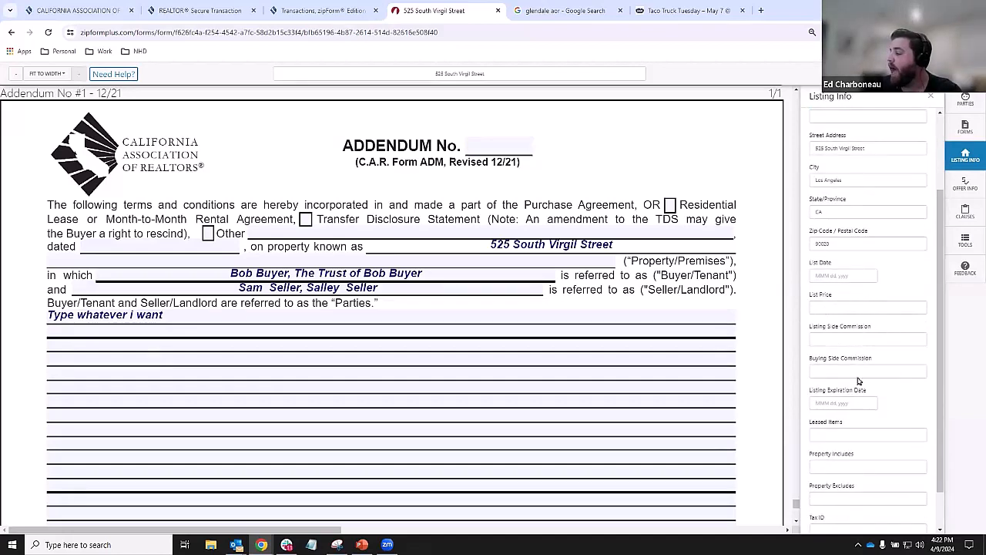
scroll(857, 382, "down", 1)
scroll(860, 385, "up", 3)
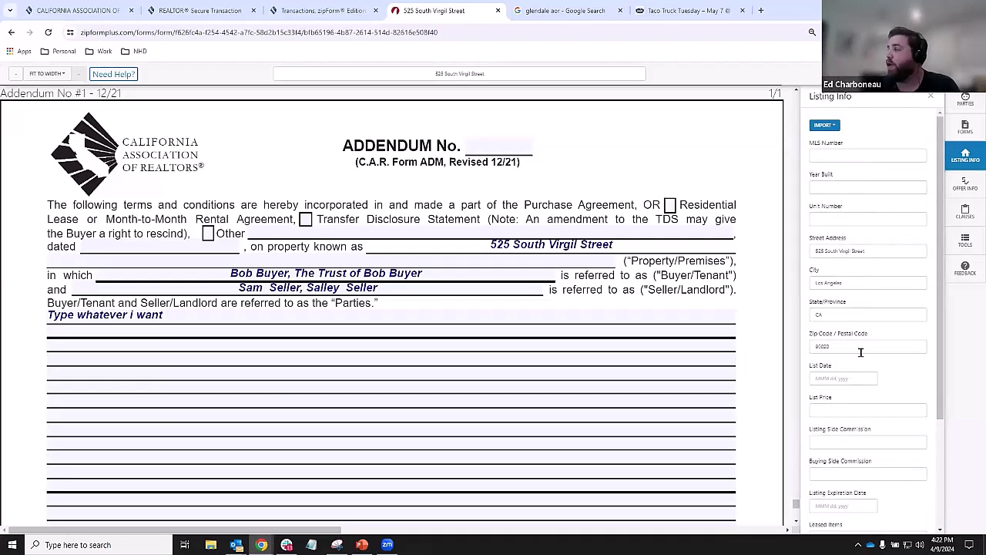
left_click(966, 184)
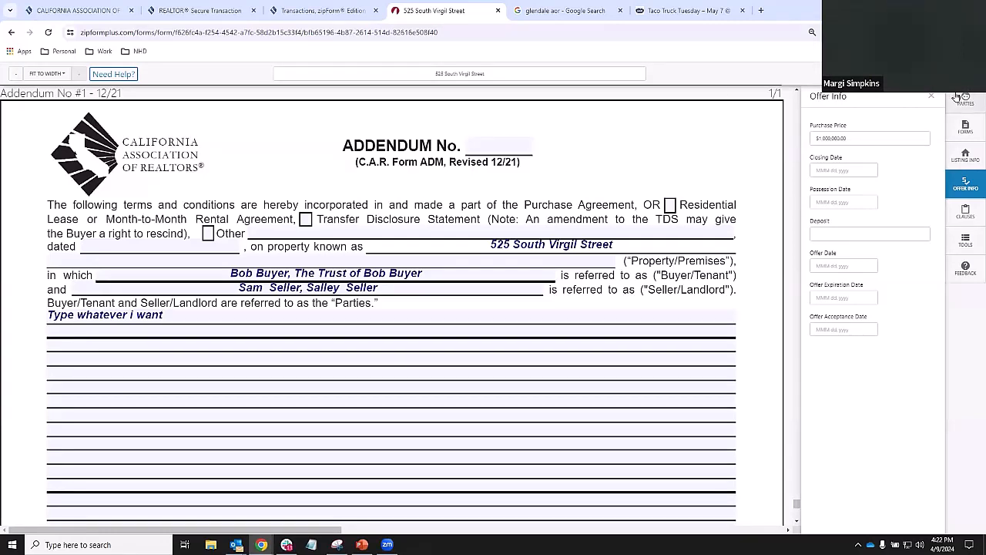
left_click(966, 127)
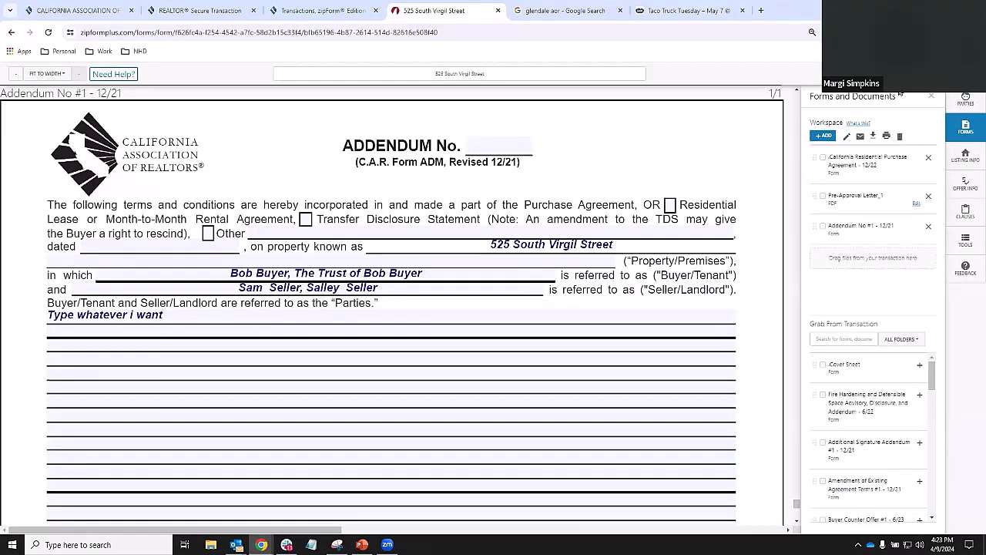
left_click_drag(443, 10, 595, 113)
left_click(682, 94)
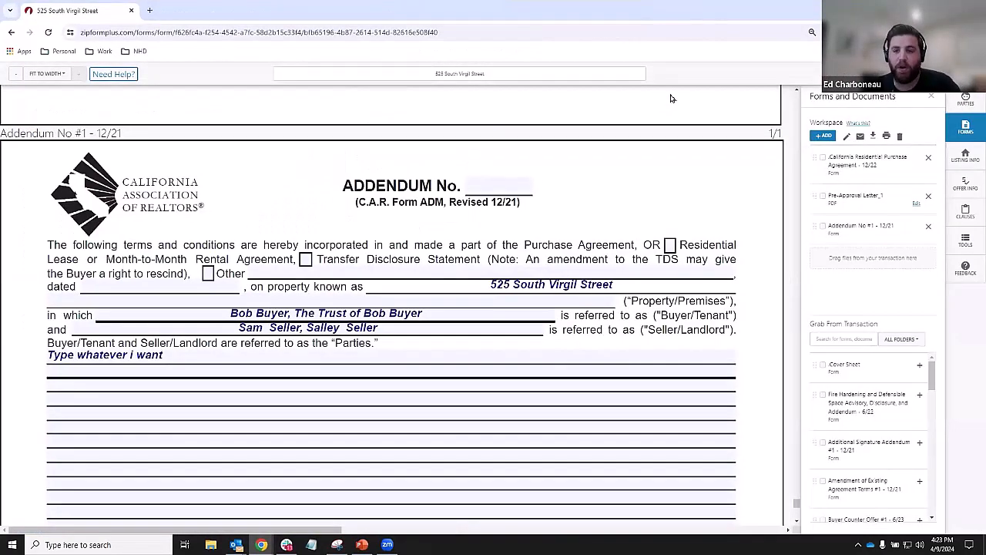
scroll(610, 270, "up", 2)
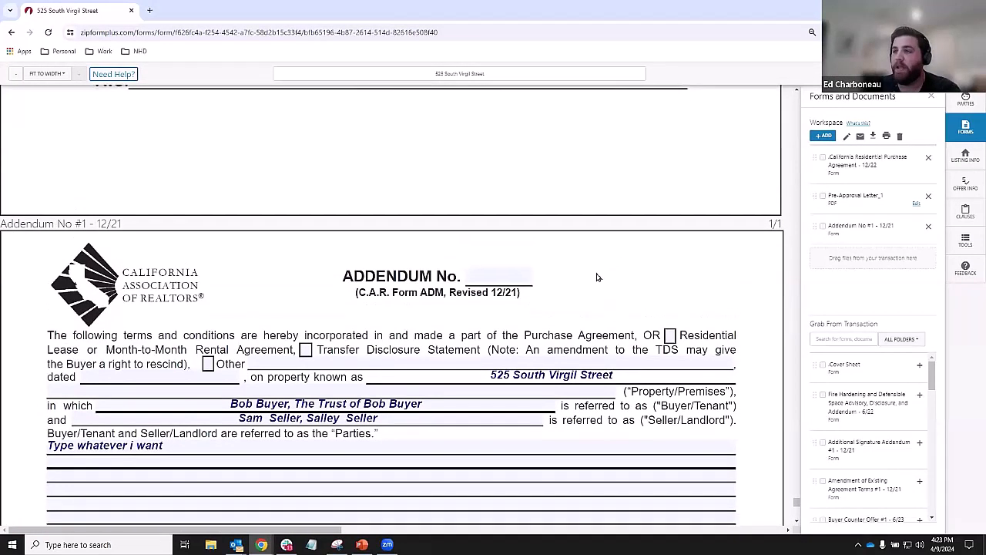
scroll(599, 278, "down", 2)
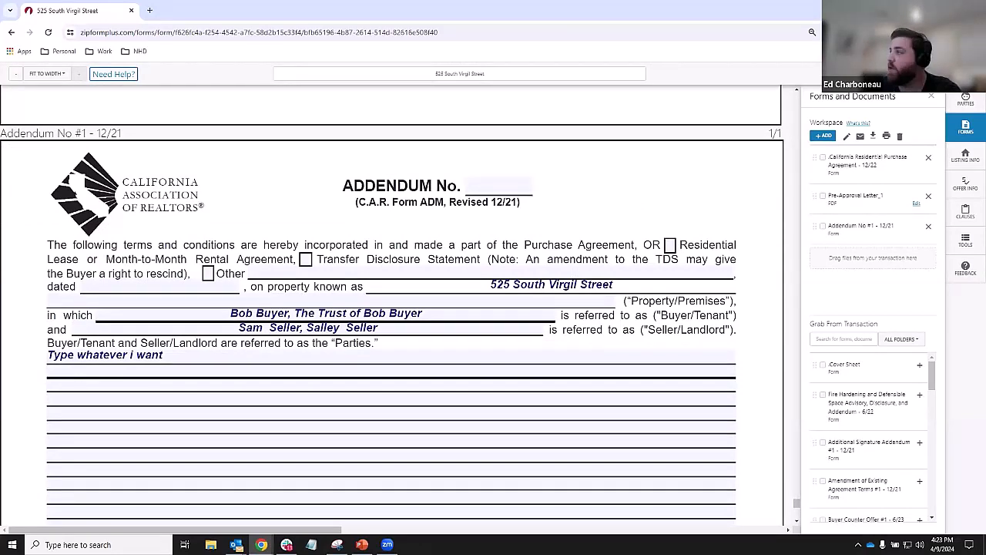
left_click(951, 10)
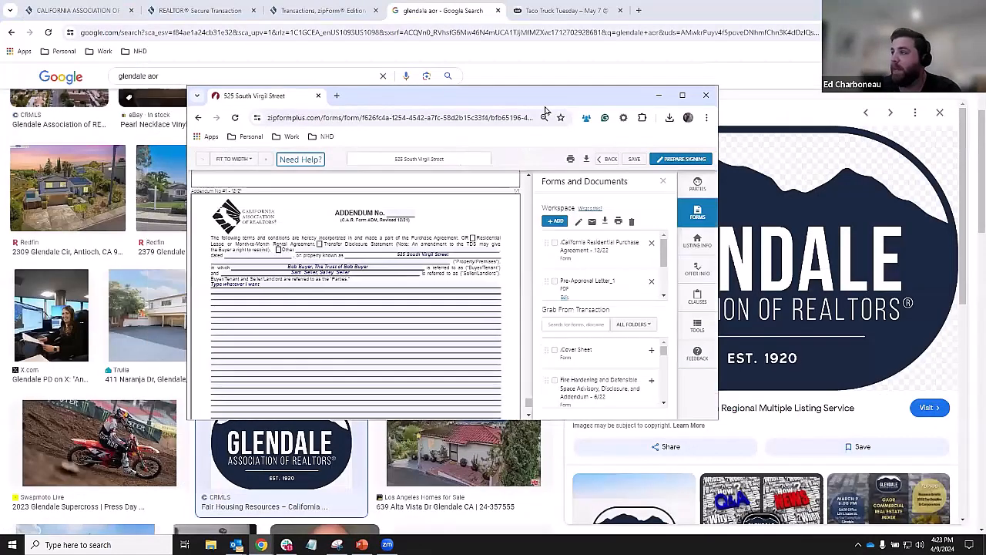
left_click_drag(548, 100, 634, 130)
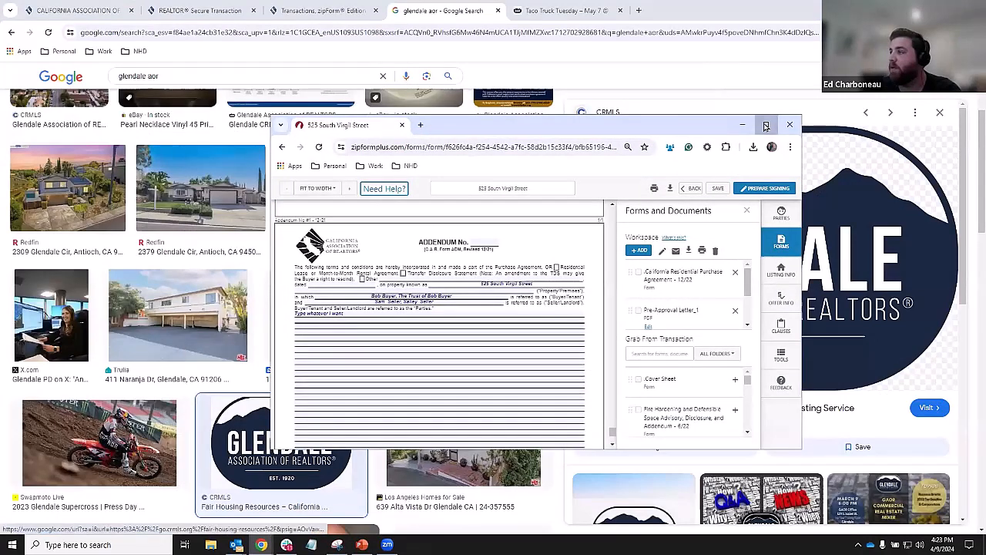
left_click(768, 125)
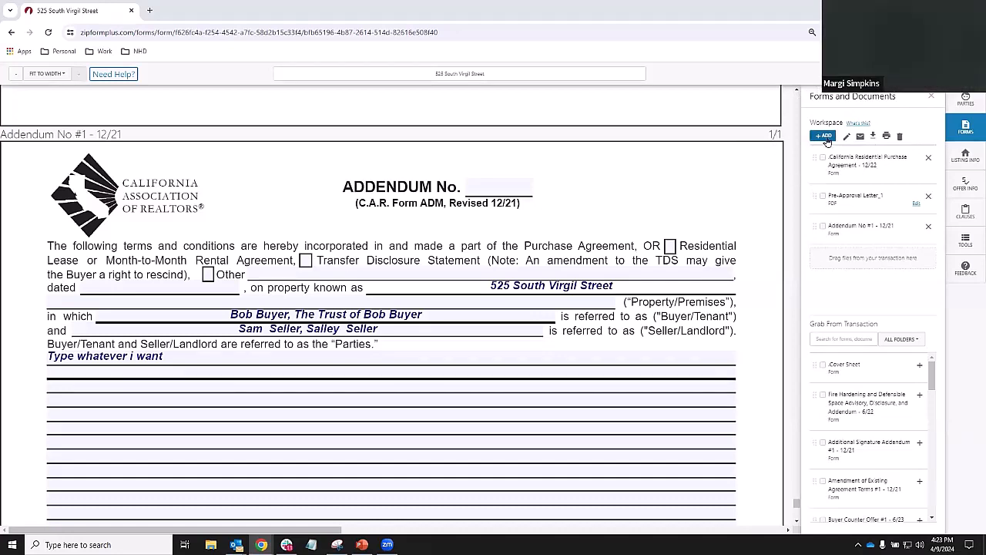
key("ctrl")
key("ctrl")
key("ctrl")
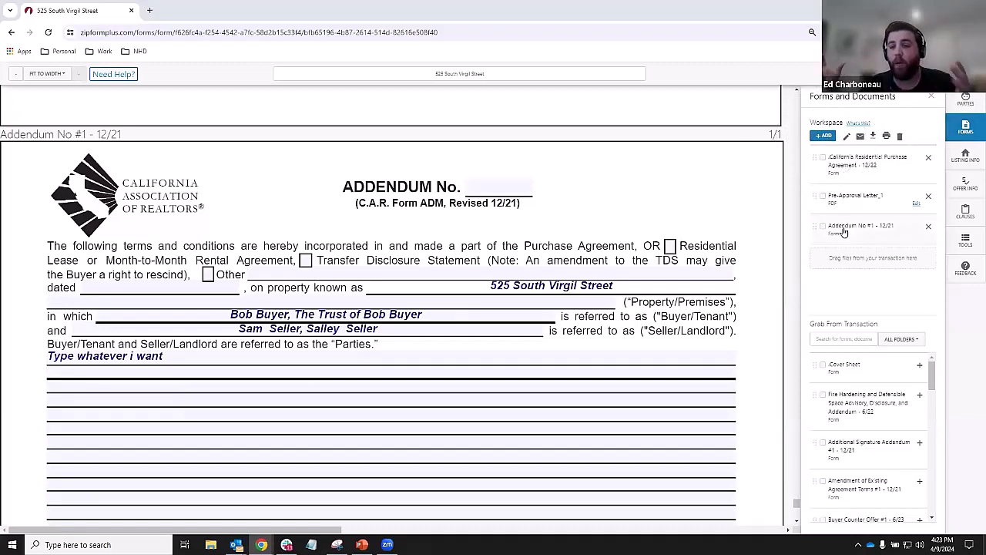
left_click(825, 136)
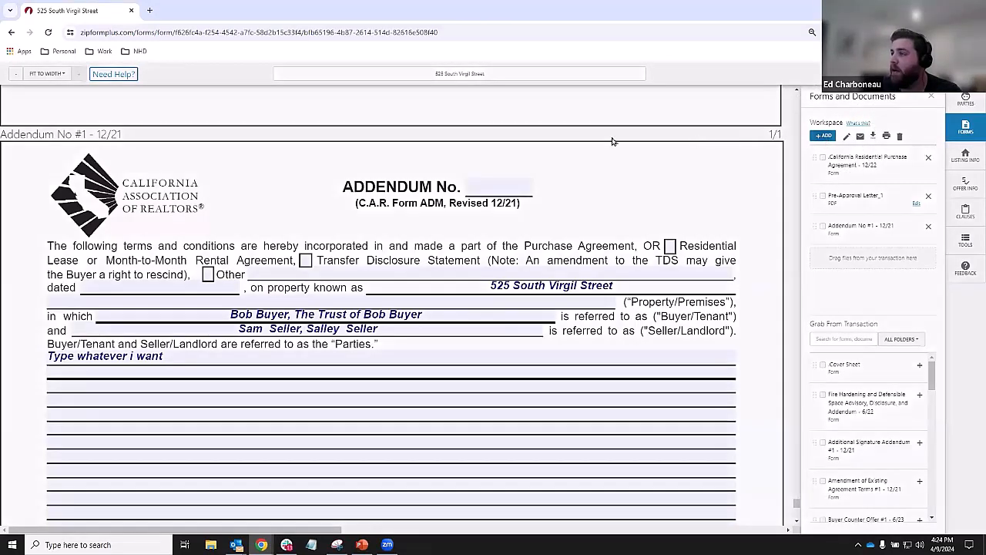
left_click(458, 149)
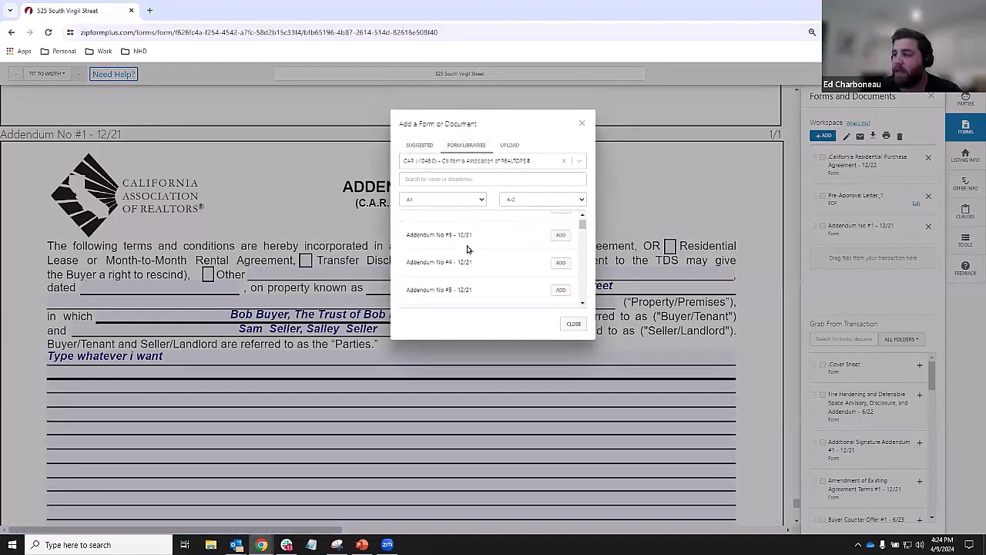
scroll(467, 249, "down", 5)
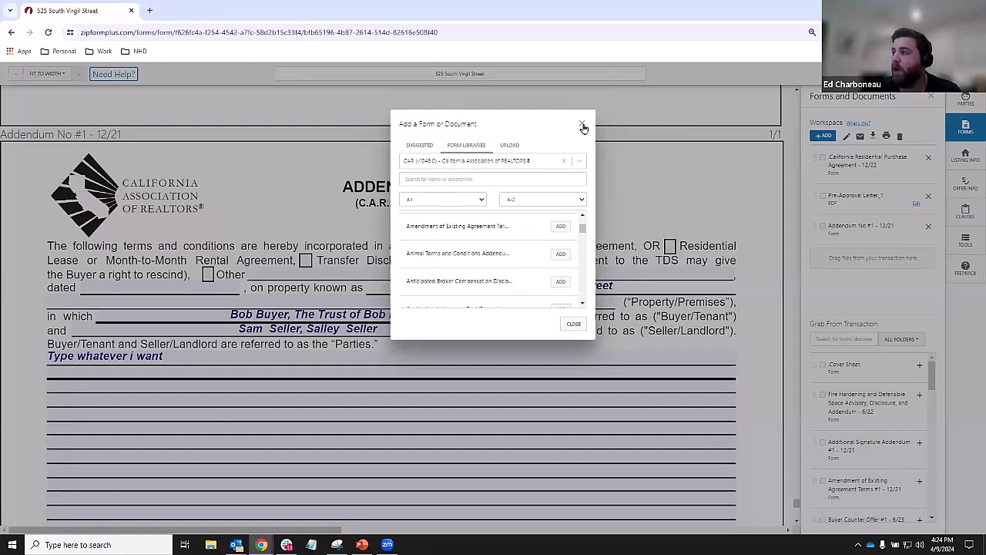
left_click(582, 126)
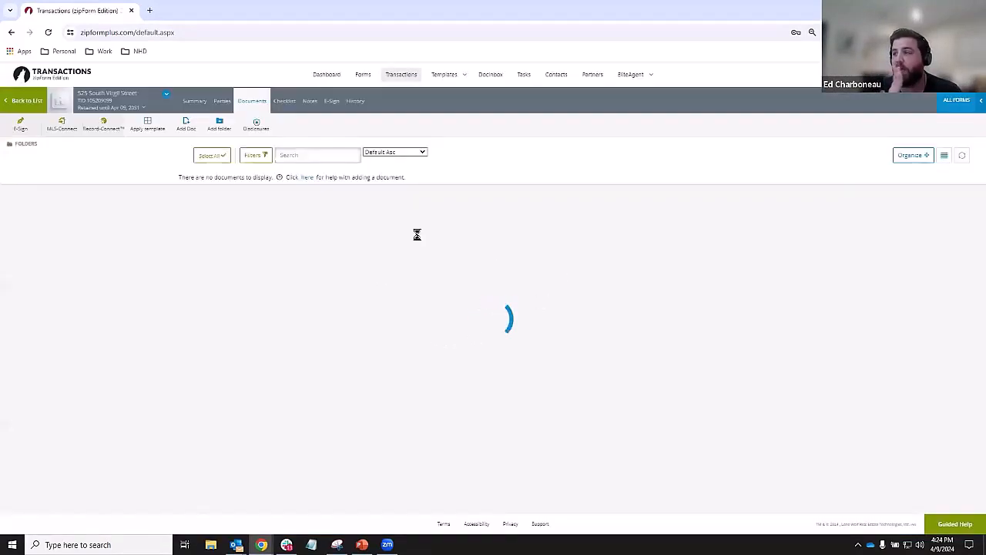
- Open the California Residential Purchase Agreement thumbnail from the transaction's Documents page
left_click(953, 108)
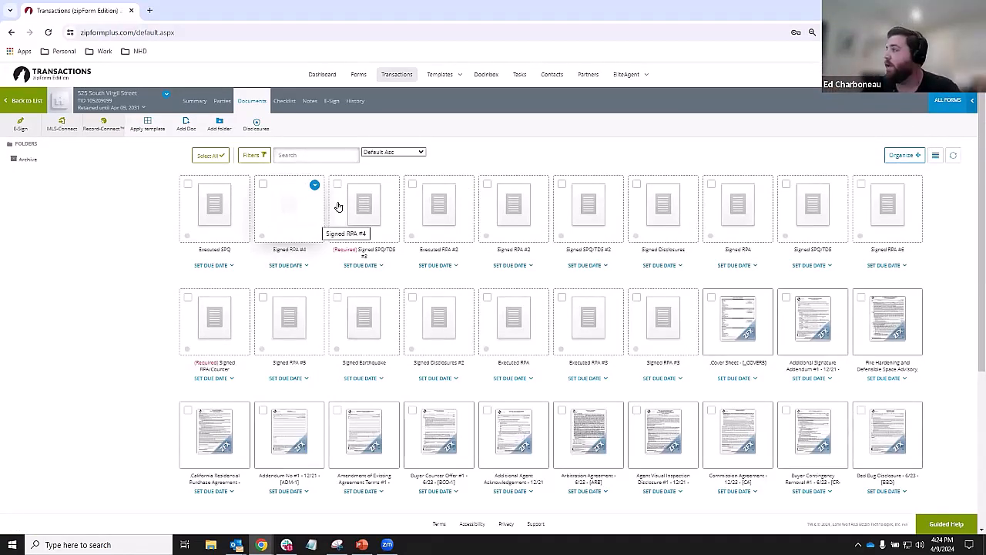
left_click(950, 100)
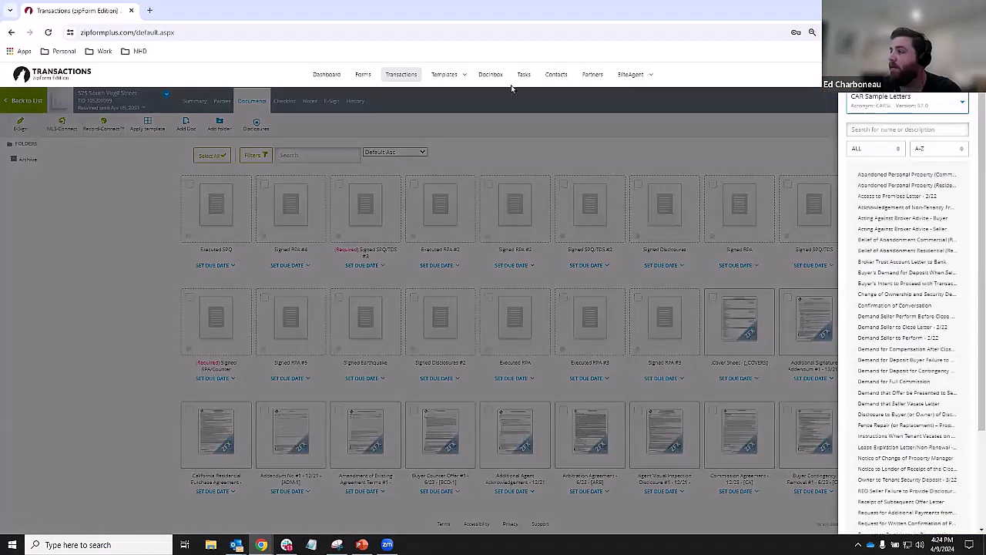
left_click(560, 160)
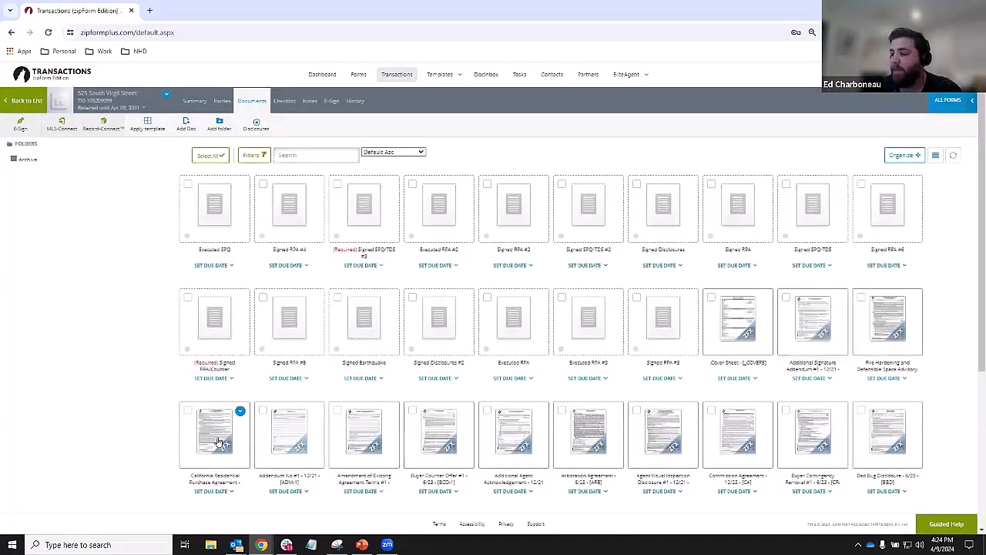
left_click(219, 426)
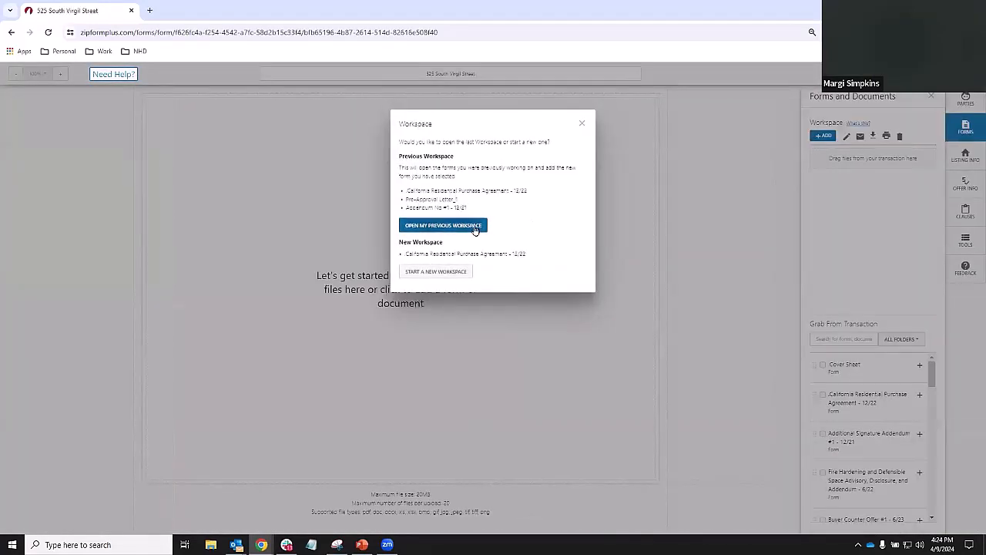
- Reopen the previous three-item workspace and browse the Grab From Transaction list
left_click(443, 226)
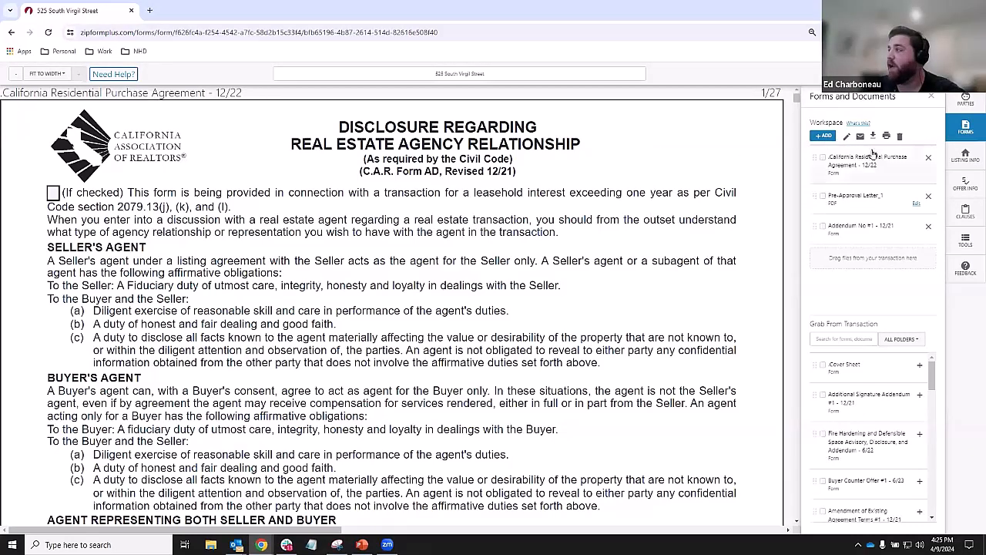
key("ctrl")
key("ctrl")
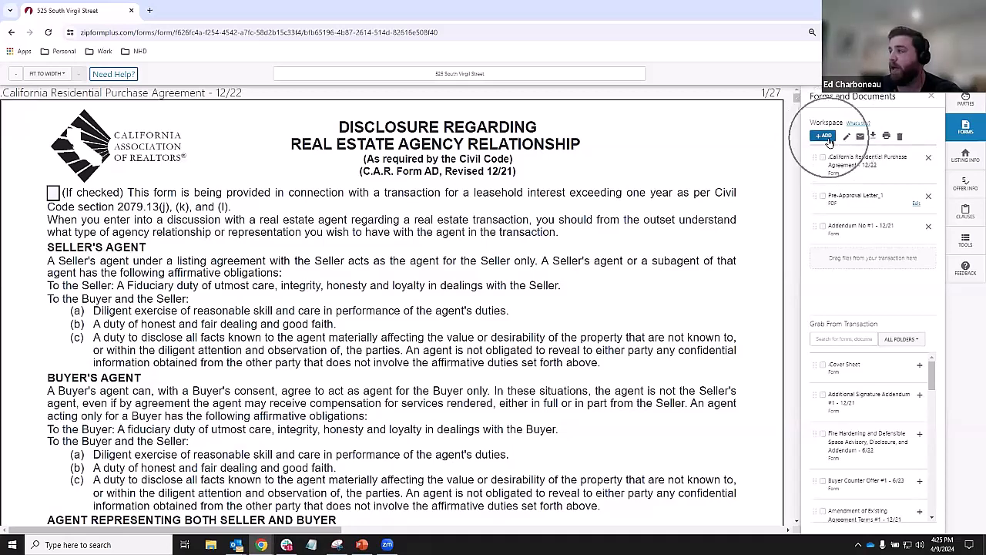
key("ctrl")
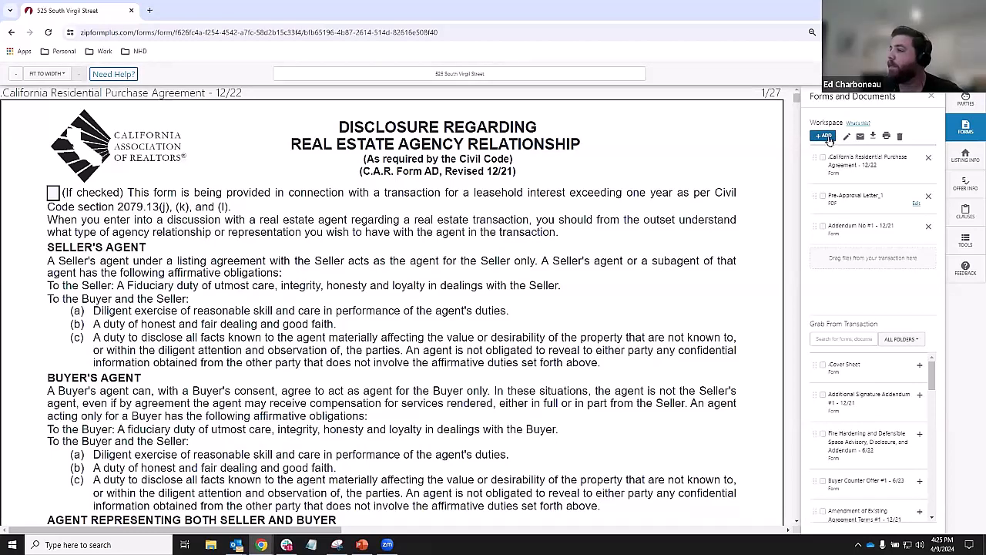
key("ctrl")
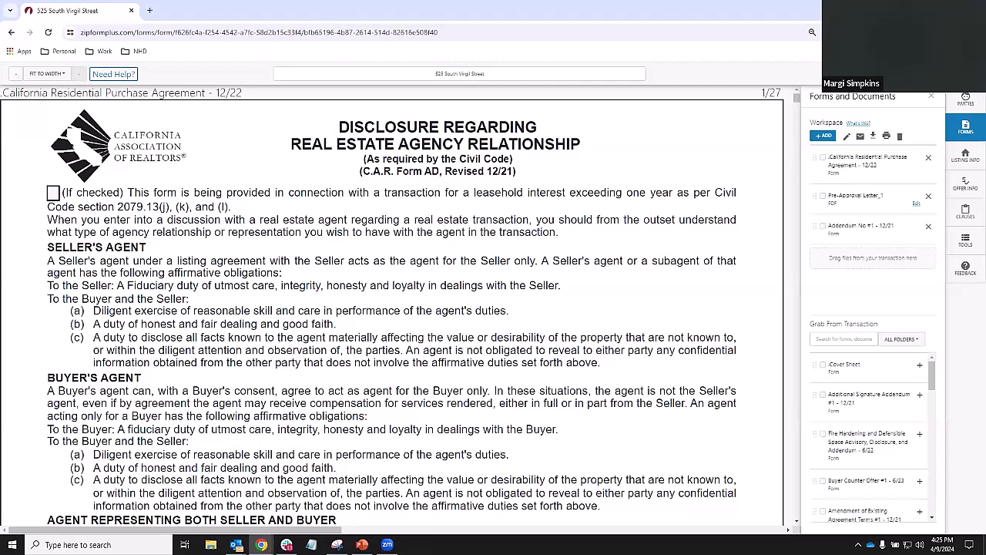
key("ctrl")
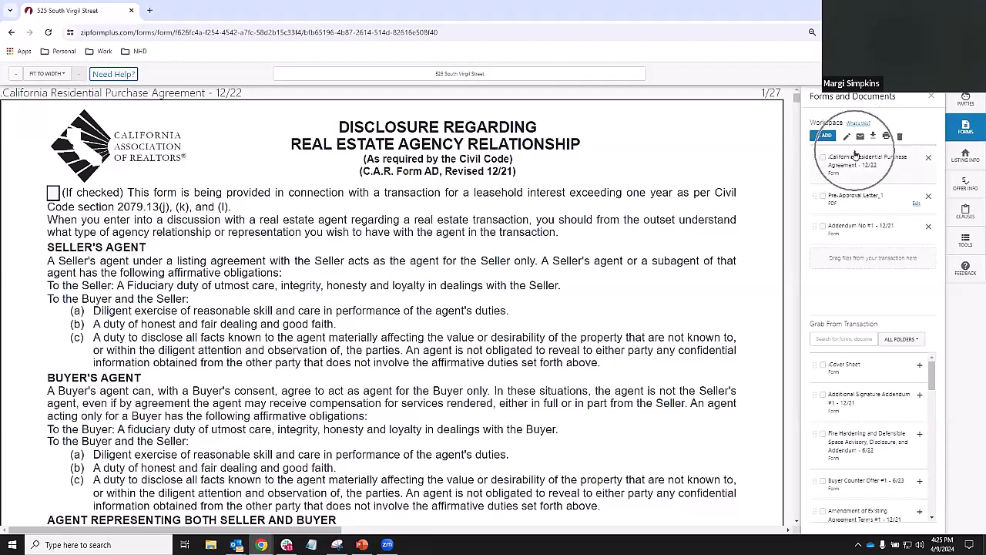
key("ctrl")
scroll(862, 417, "down", 10)
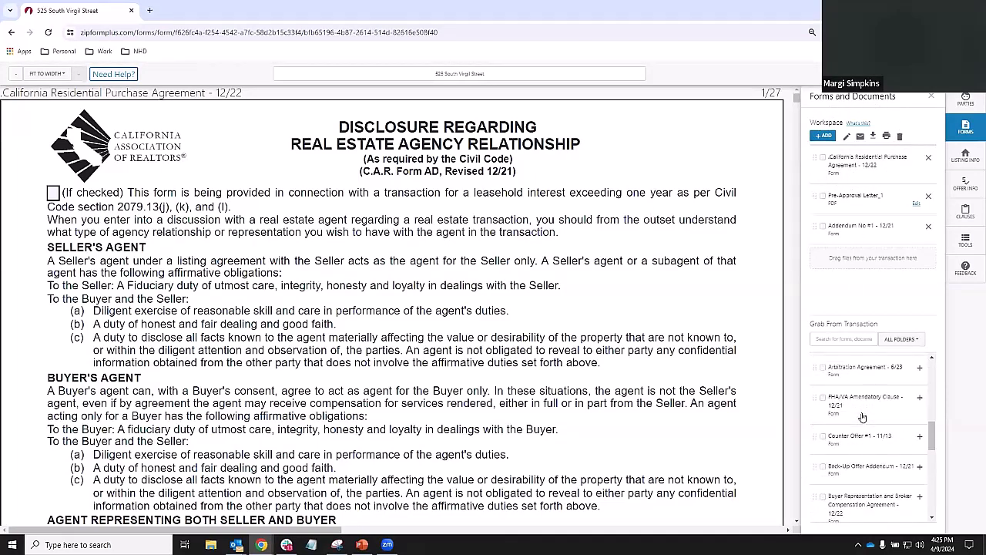
scroll(863, 417, "up", 10)
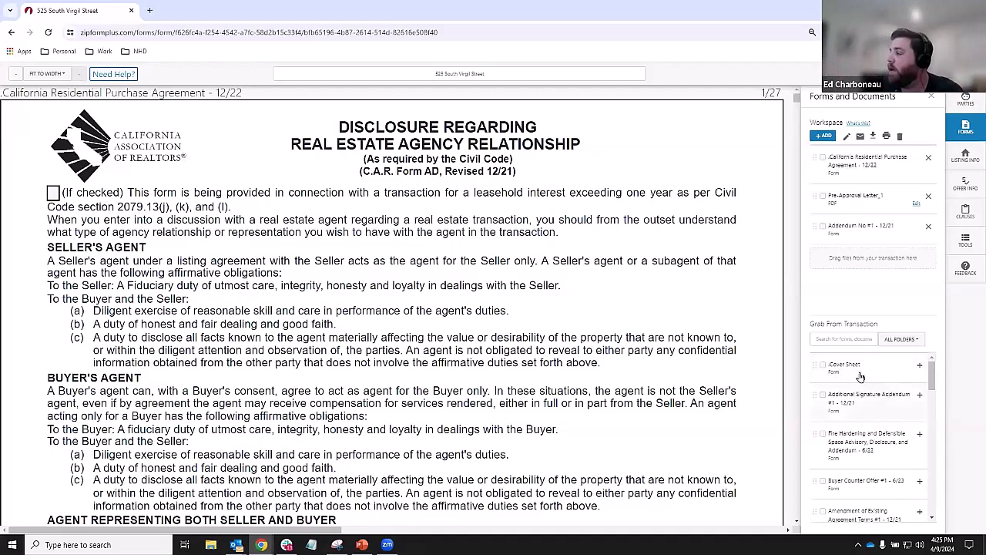
key("ctrl")
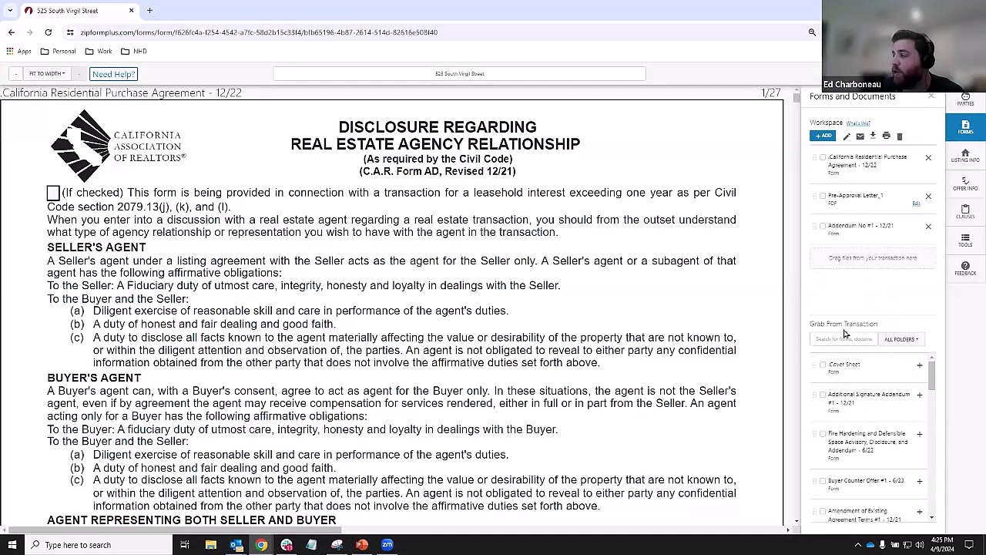
scroll(868, 414, "down", 6)
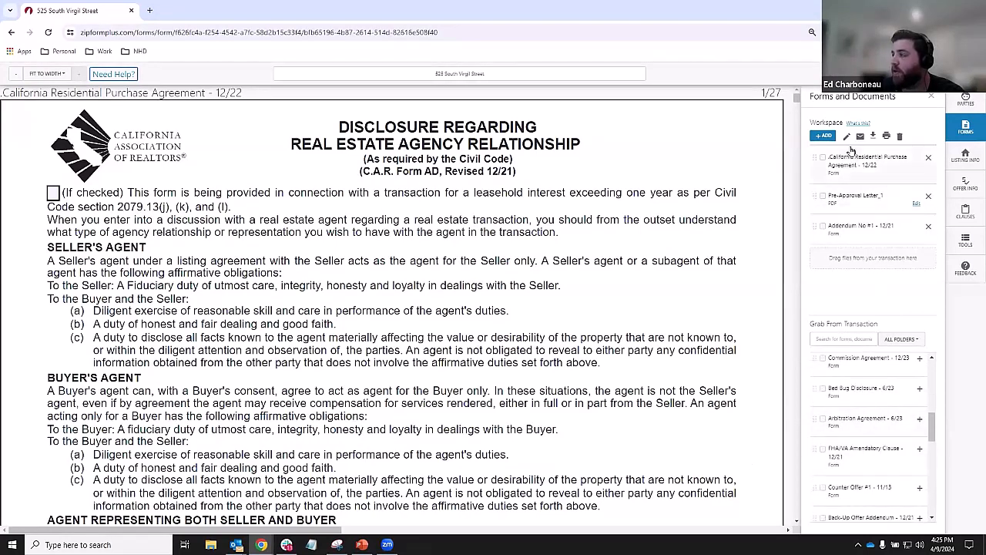
key("ctrl")
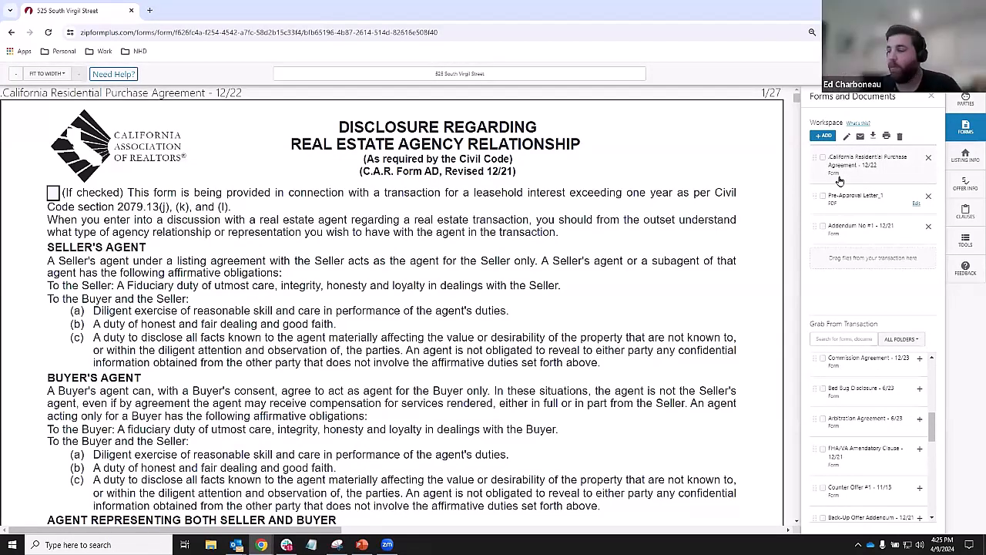
scroll(903, 409, "down", 1)
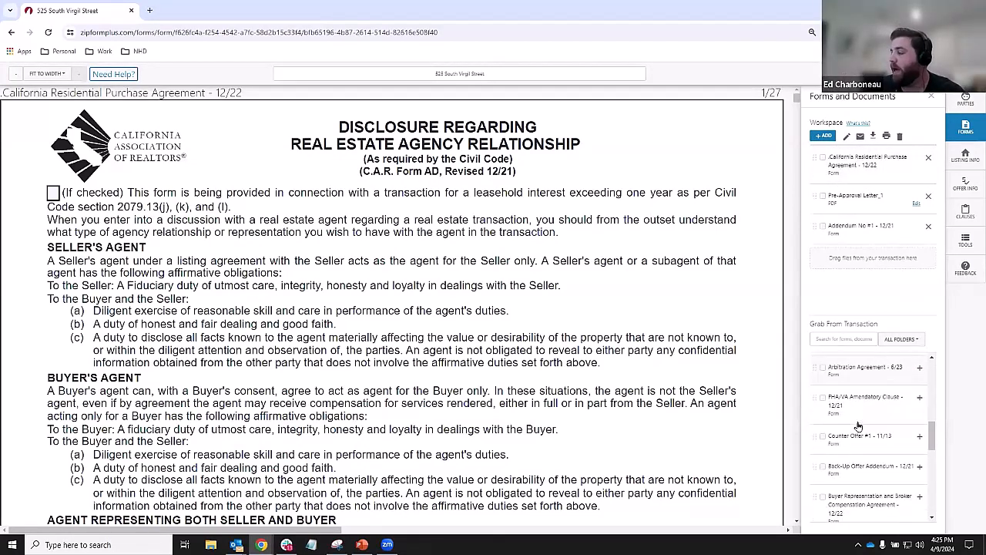
- Add Counter Offer #1 - 11/13 to the workspace and preview it
left_click(920, 437)
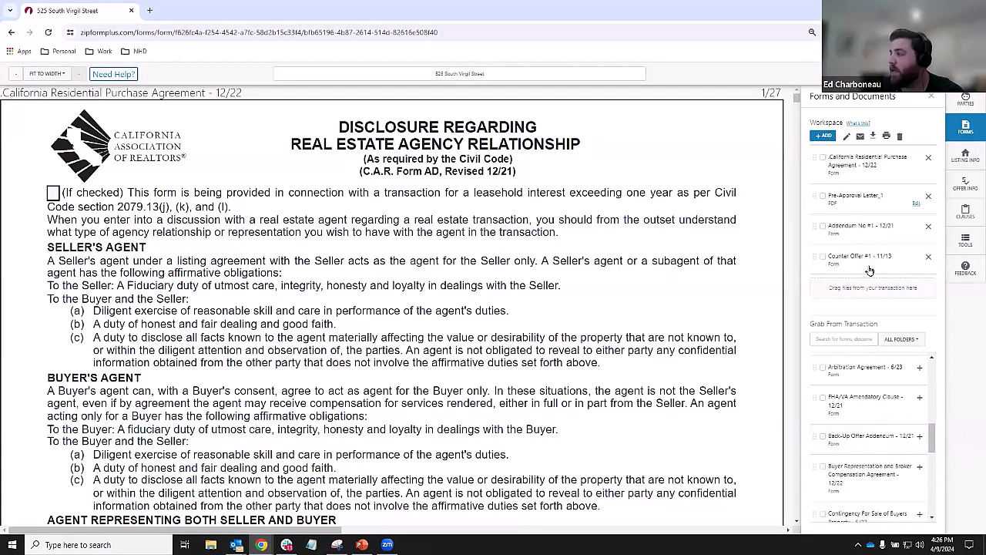
left_click(869, 266)
left_click(872, 201)
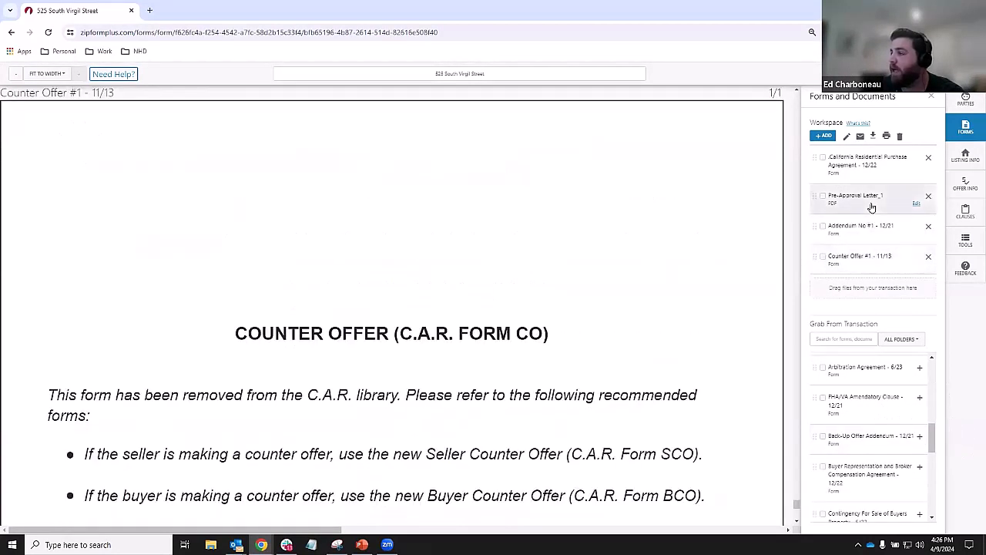
- Dismiss the no-documents-selected warning and display the California Residential Purchase Agreement
left_click(860, 137)
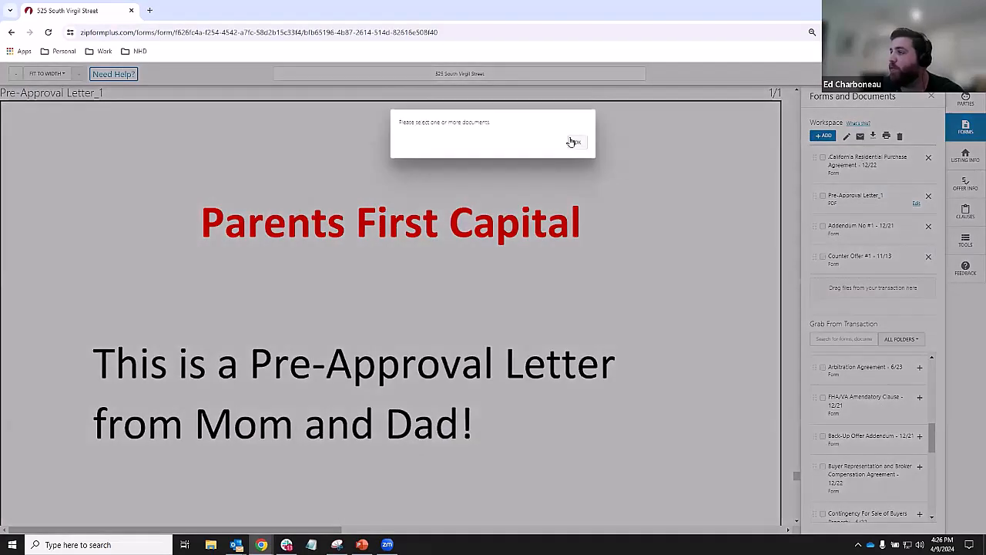
left_click(577, 143)
left_click(869, 162)
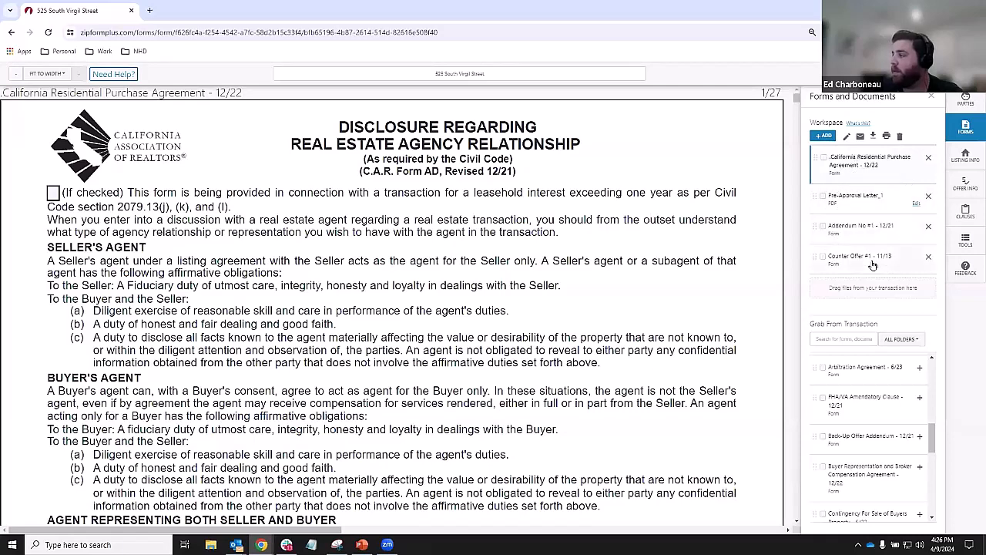
key("ctrl")
key("ctrl")
key("ctrl")
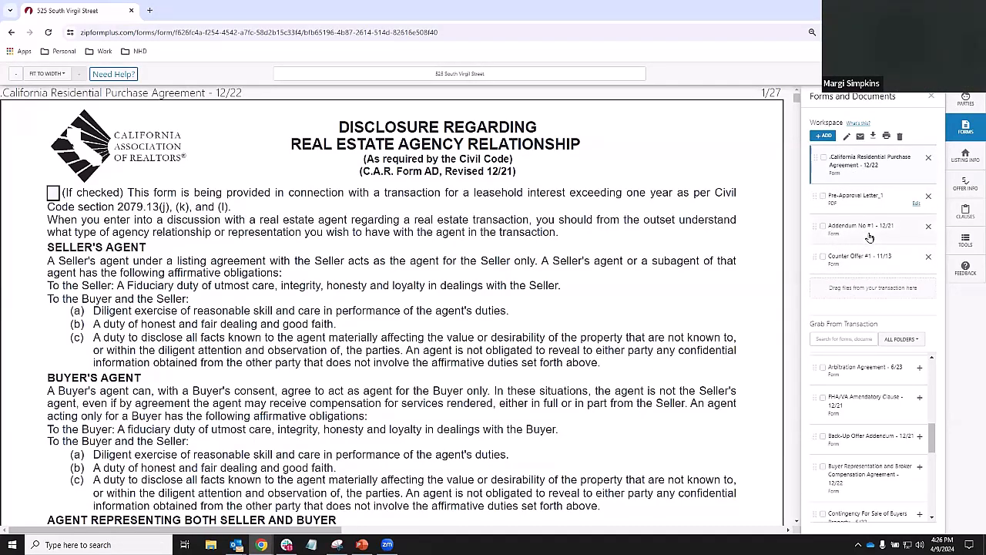
key("ctrl")
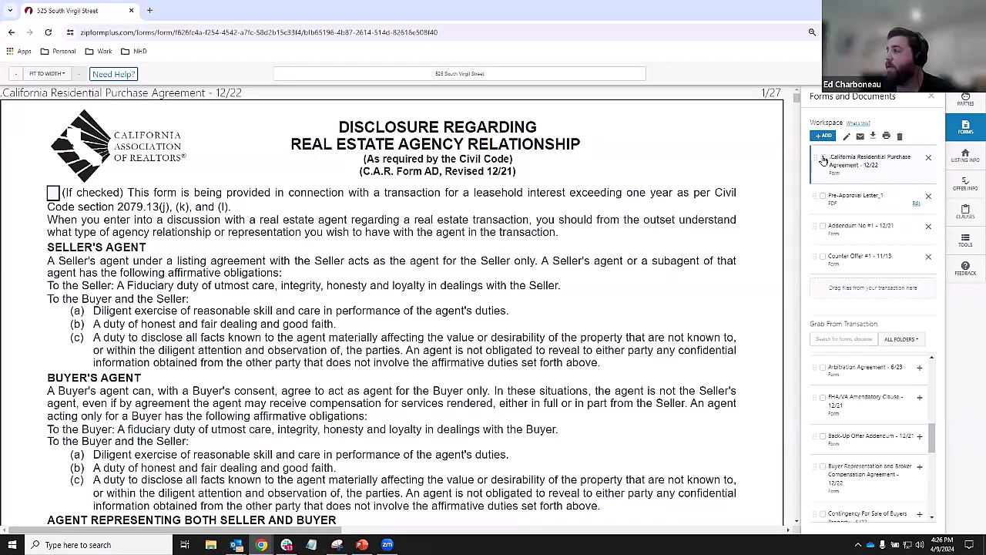
- Select all four workspace forms and download them as a single PDF file
key("ctrl")
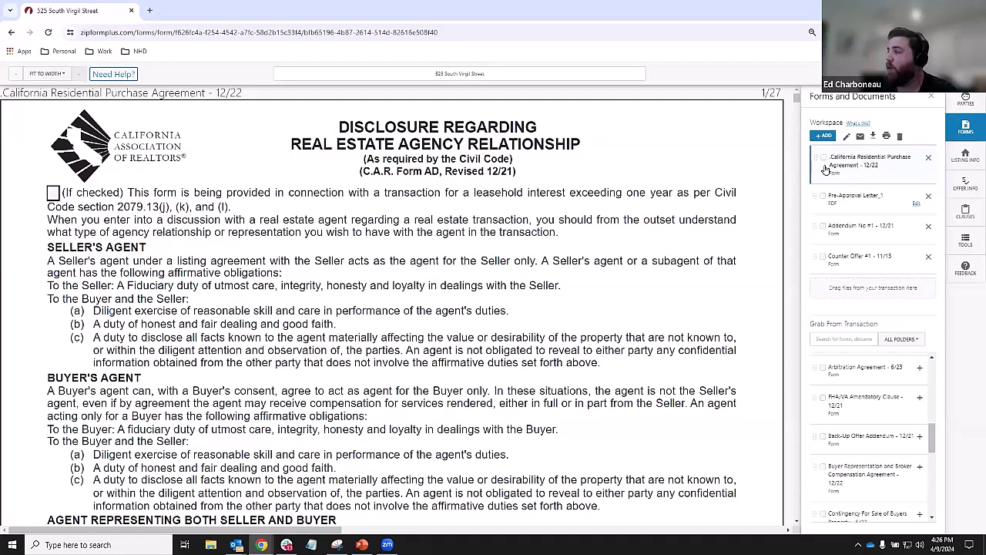
key("ctrl")
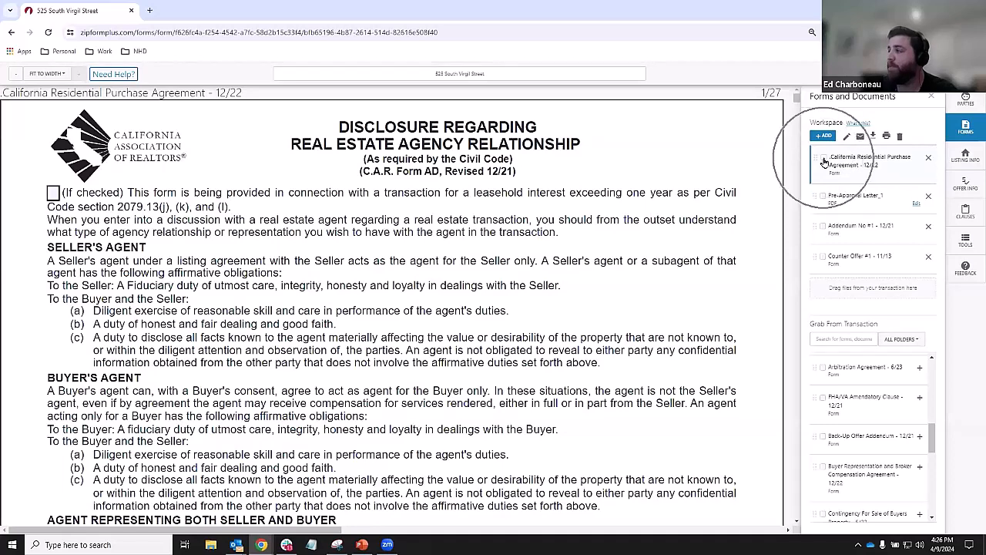
left_click(823, 159)
left_click(824, 196)
left_click(824, 226)
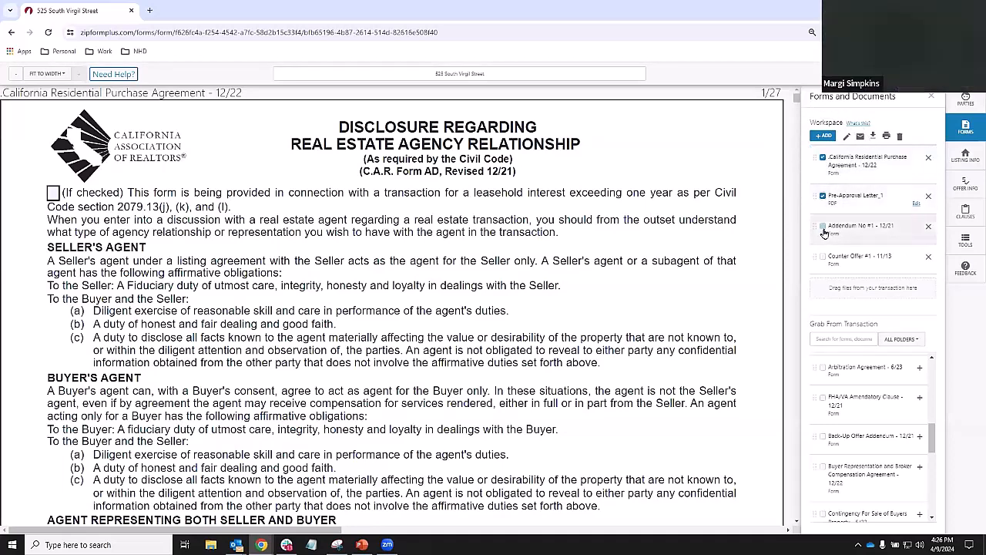
left_click(823, 256)
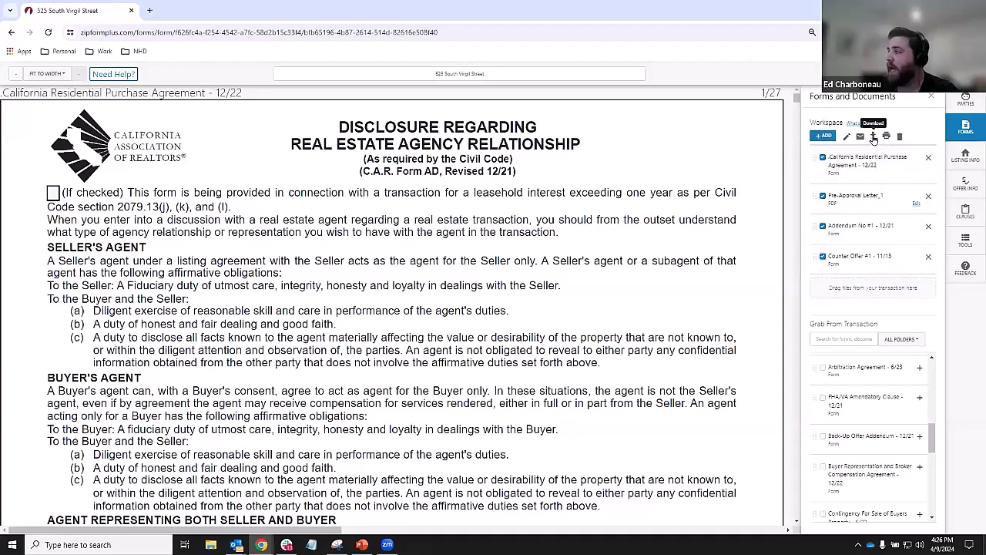
left_click(873, 137)
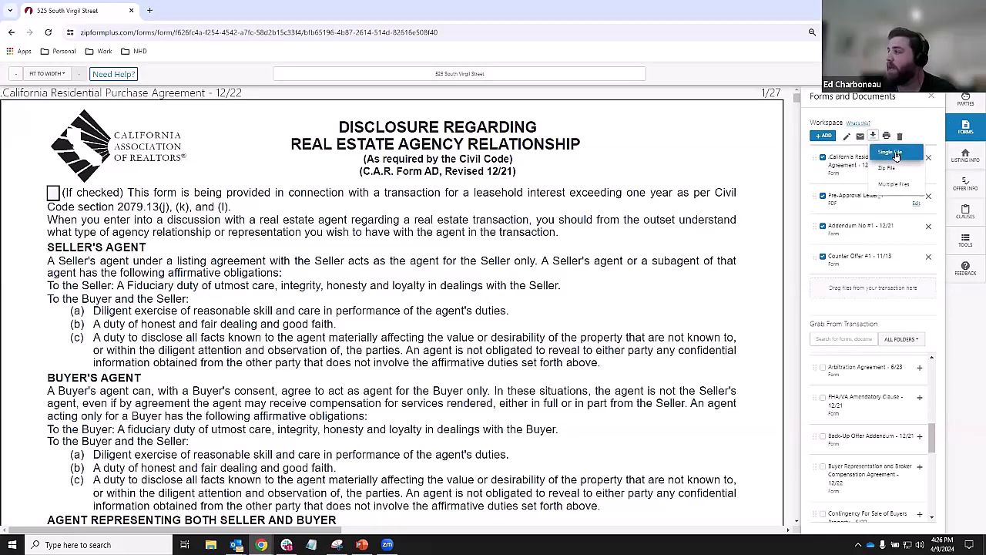
left_click(897, 151)
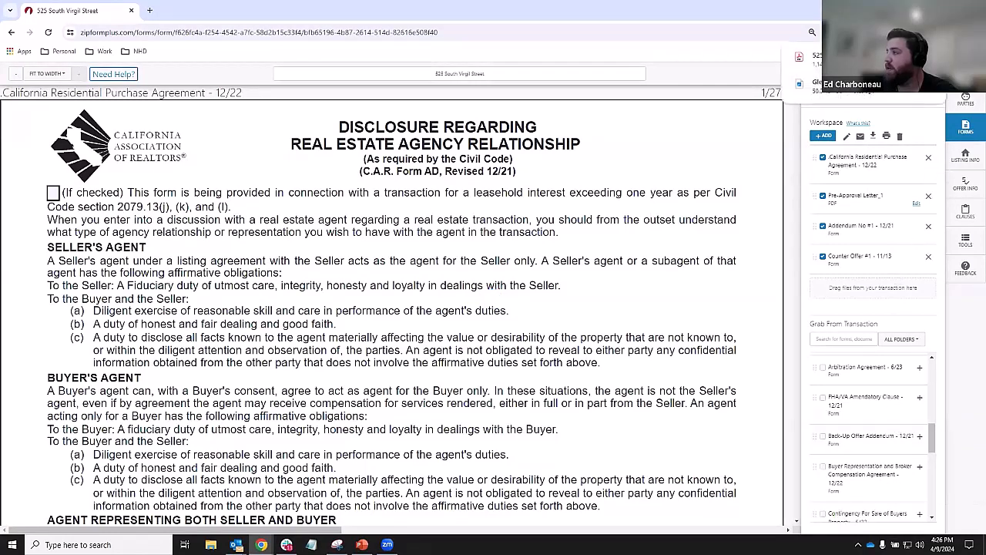
left_click(801, 58)
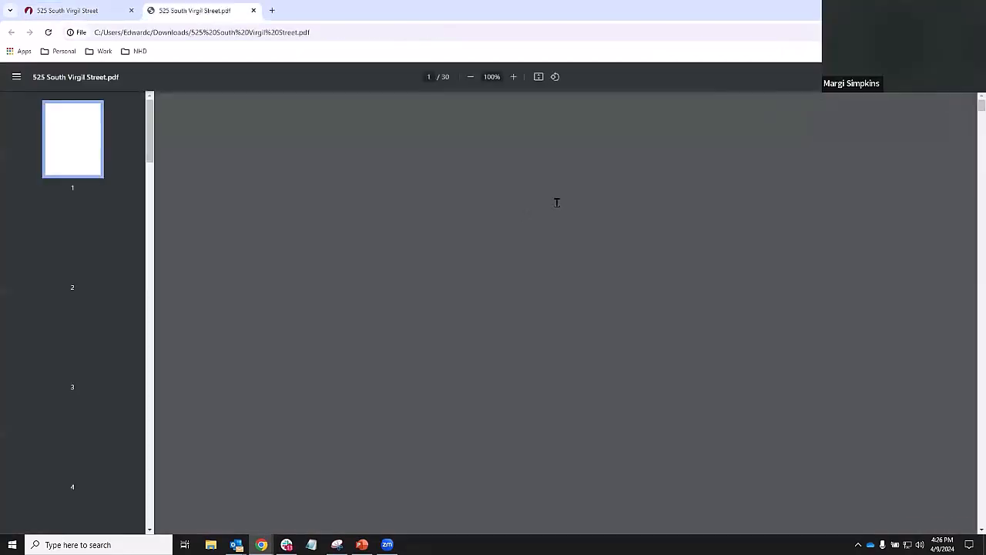
scroll(573, 220, "down", 20)
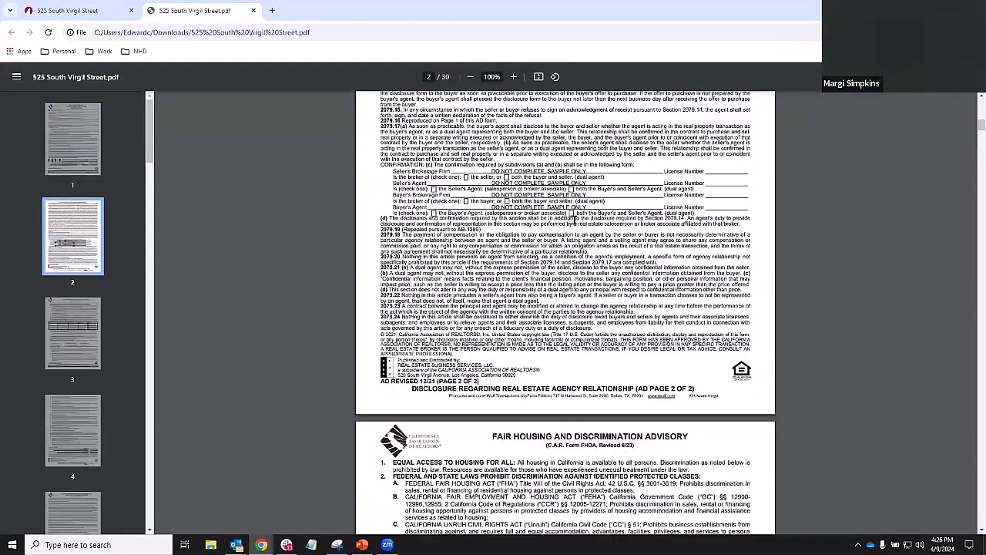
left_click(73, 10)
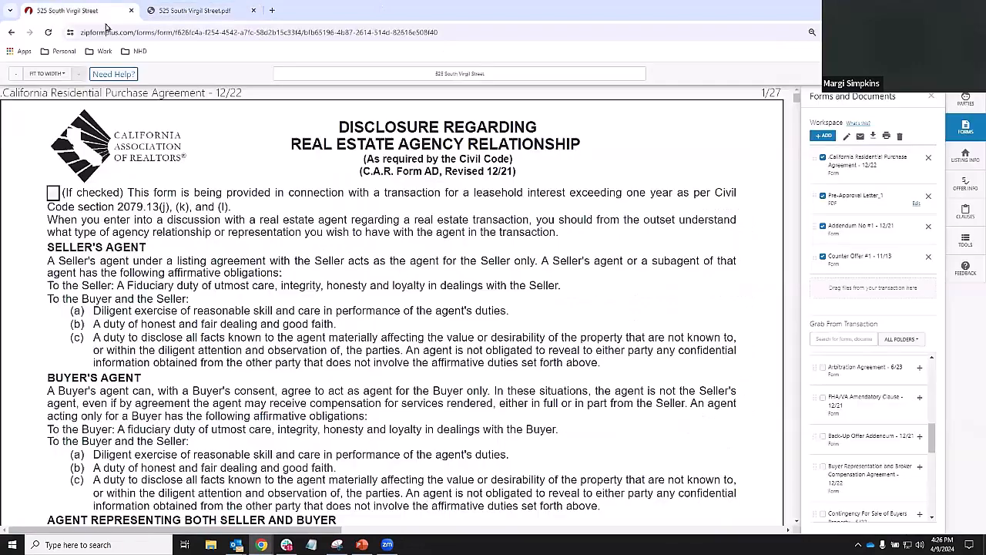
left_click(823, 158)
left_click(823, 196)
left_click(824, 227)
left_click(824, 256)
left_click(822, 158)
left_click(823, 198)
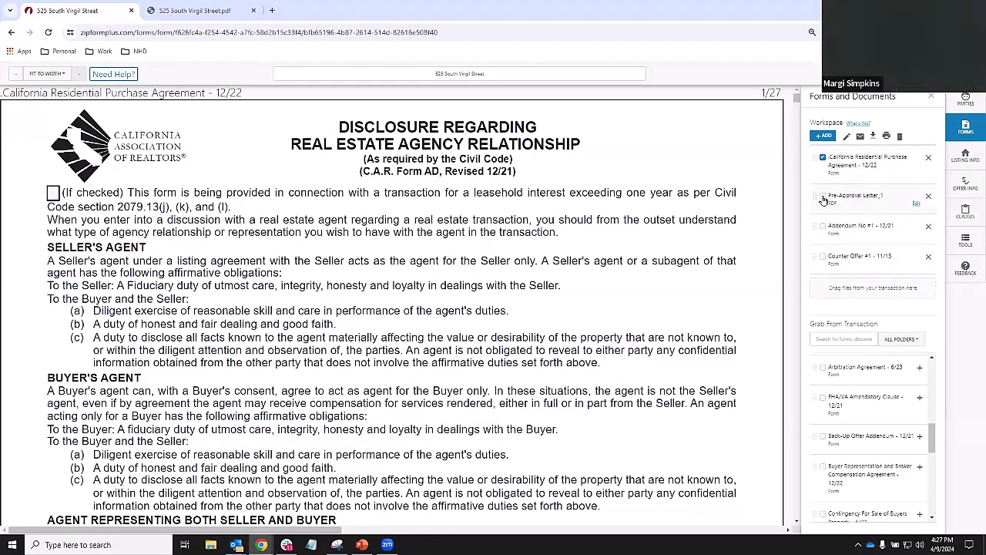
left_click(823, 227)
left_click(823, 257)
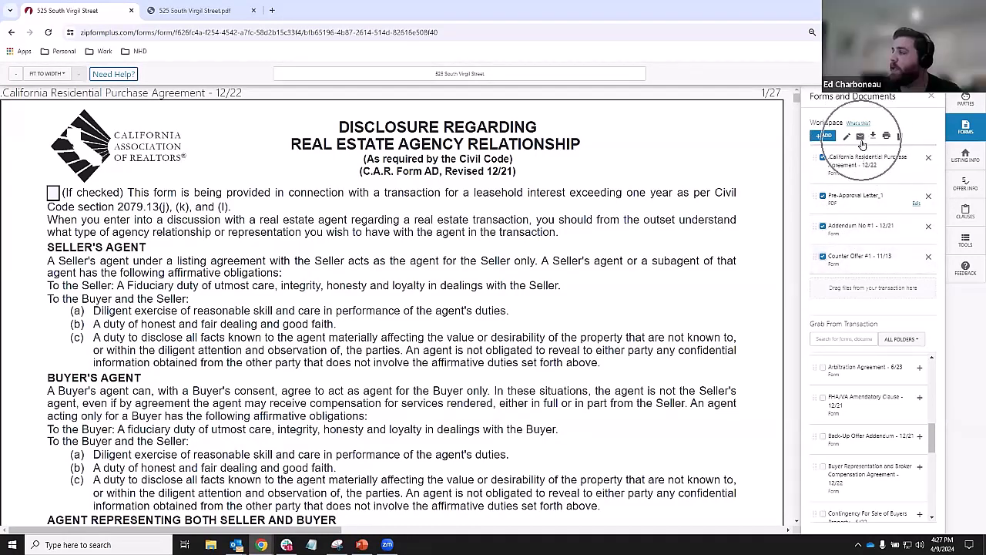
left_click(861, 139)
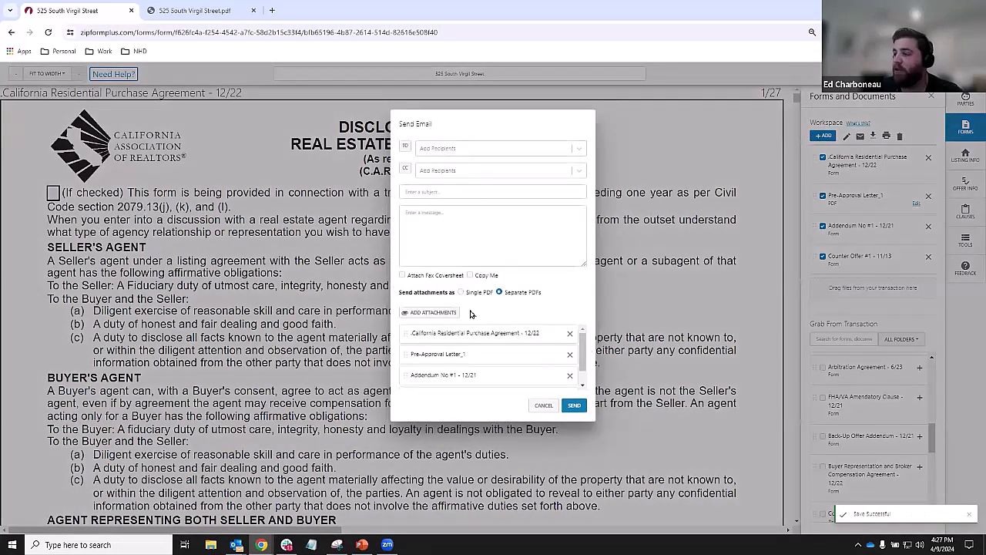
scroll(459, 344, "down", 1)
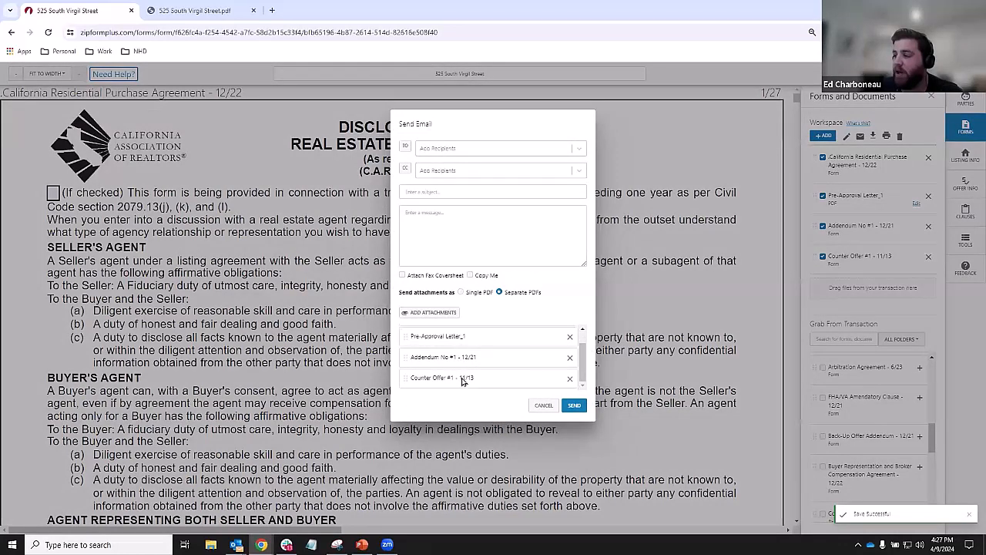
scroll(463, 380, "up", 1)
scroll(465, 358, "down", 1)
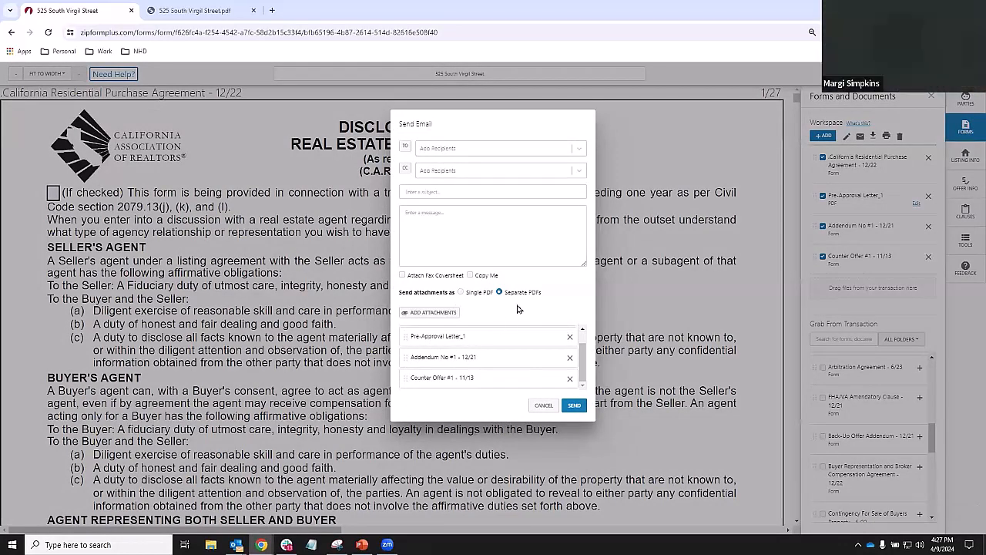
left_click(461, 292)
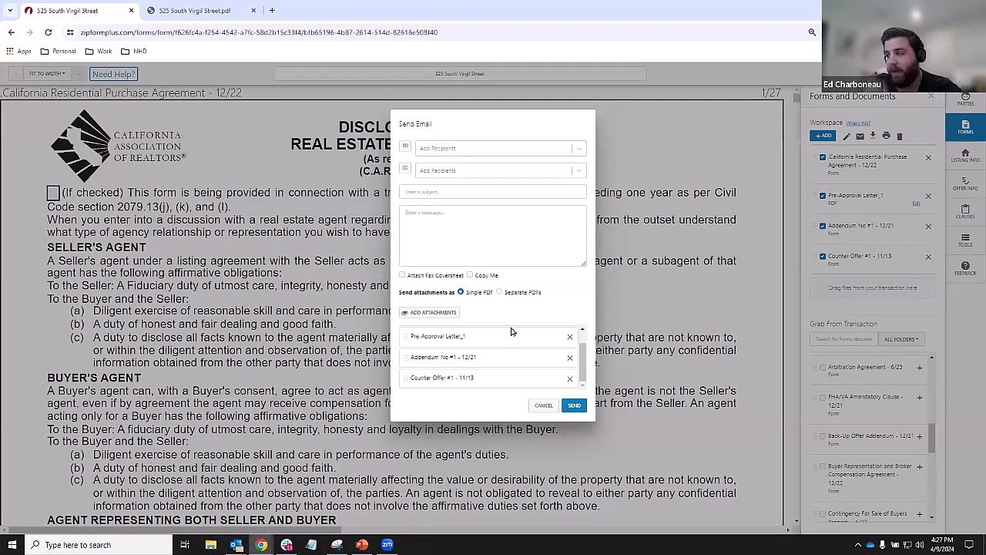
left_click(543, 405)
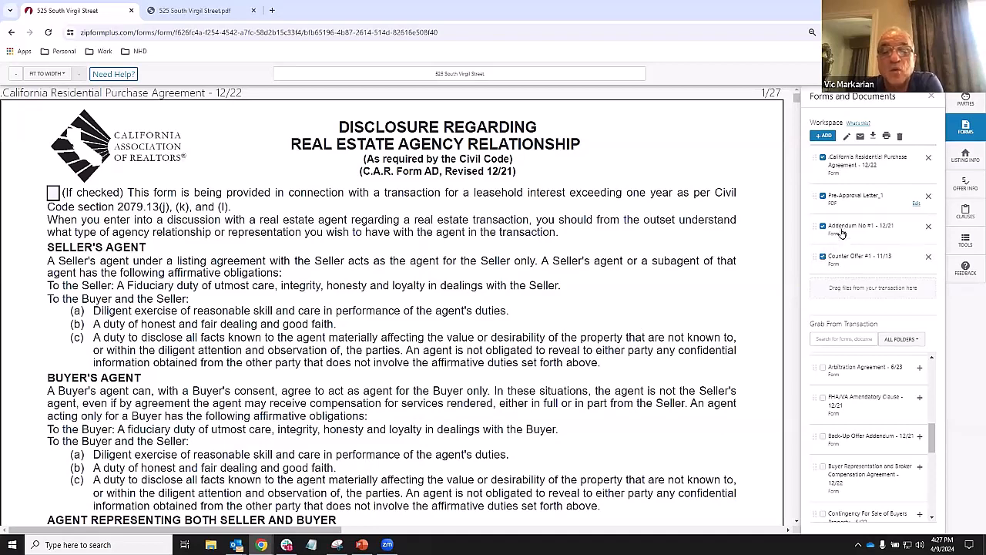
- Deselect the purchase agreement, Pre-Approval Letter_1 and Addendum No #1 in the workspace
left_click(823, 158)
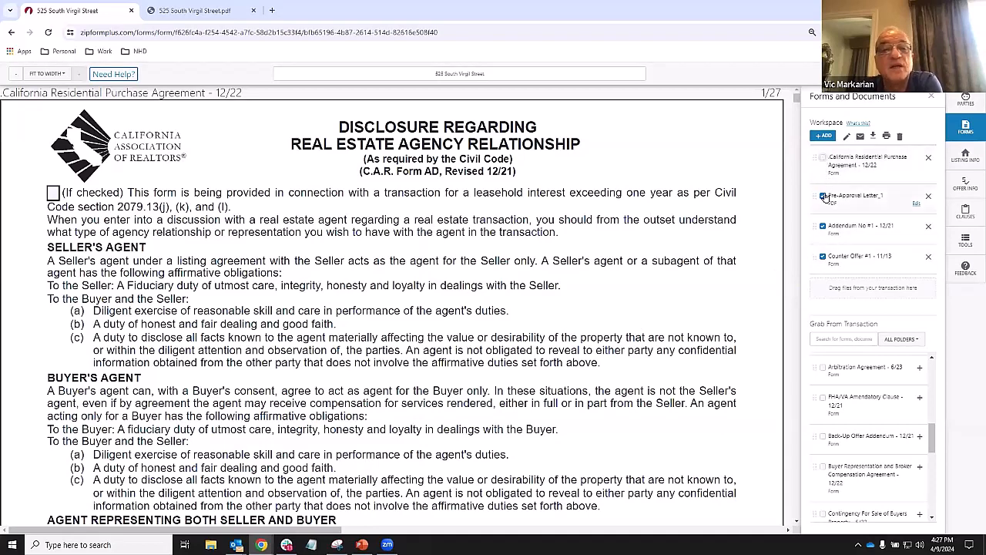
left_click(823, 197)
left_click(823, 226)
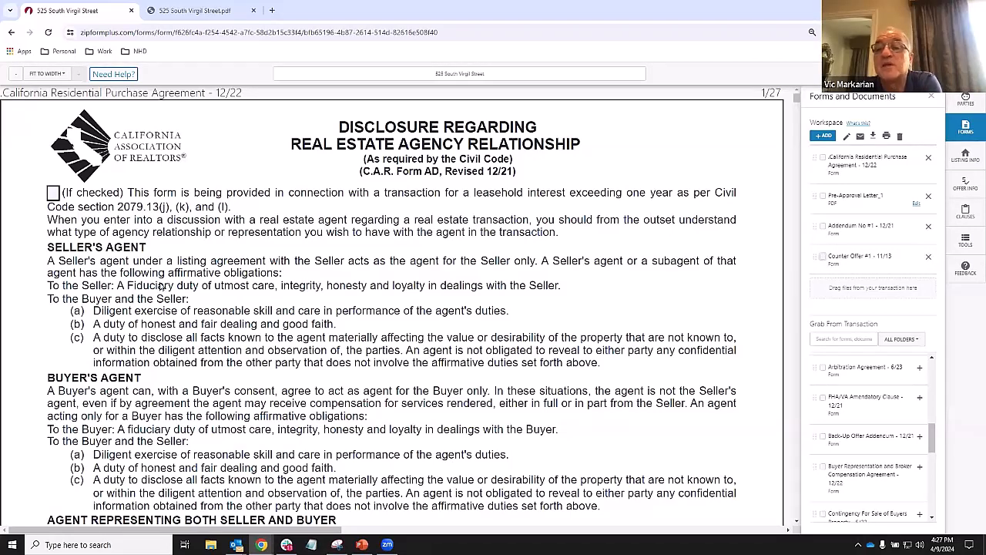
- Open the Listing Info panel, briefly checking the offer information
left_click(965, 154)
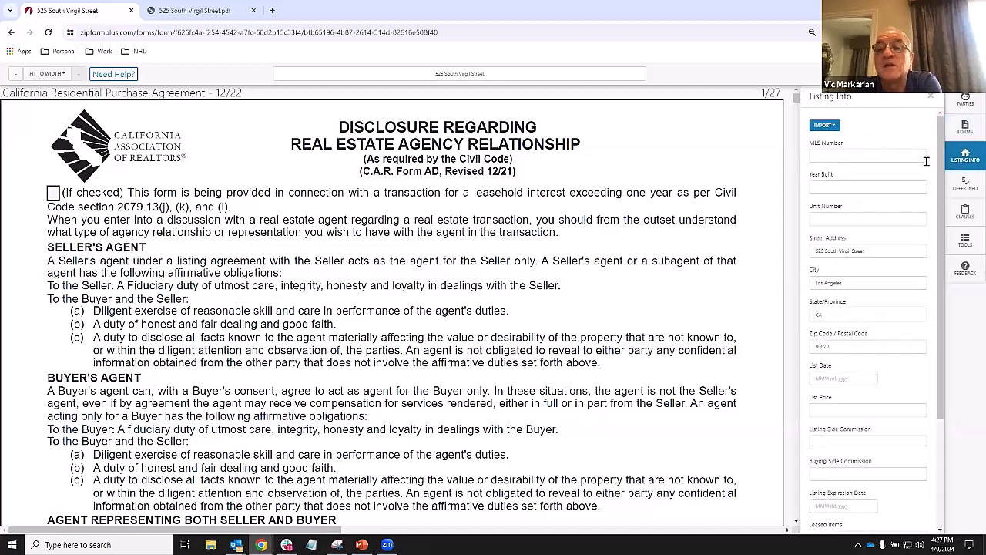
scroll(877, 231, "down", 2)
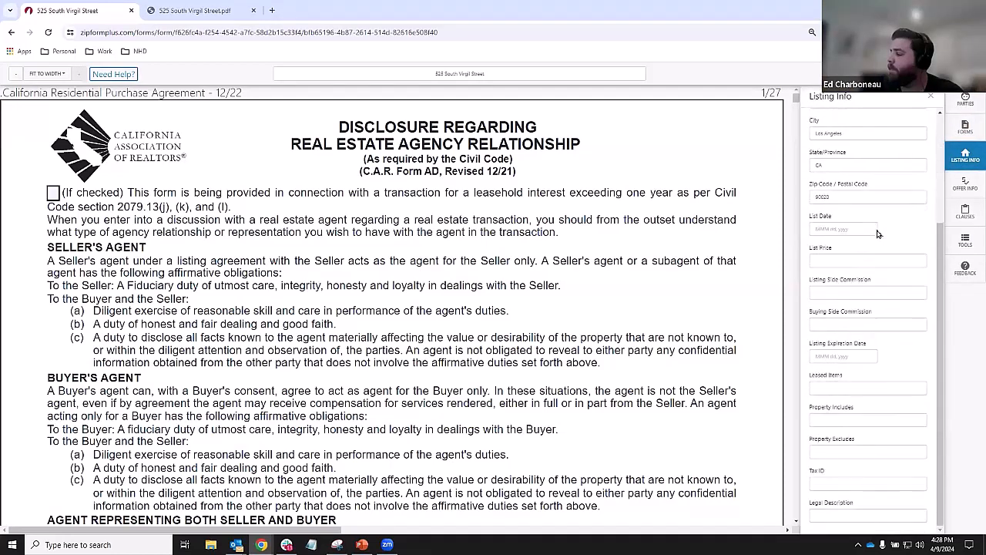
scroll(874, 372, "up", 2)
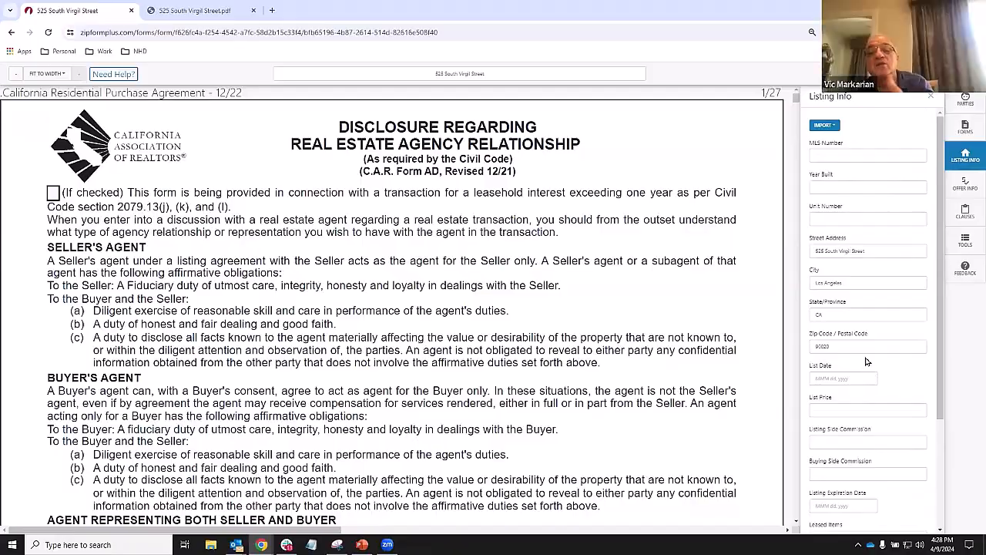
scroll(647, 269, "down", 10)
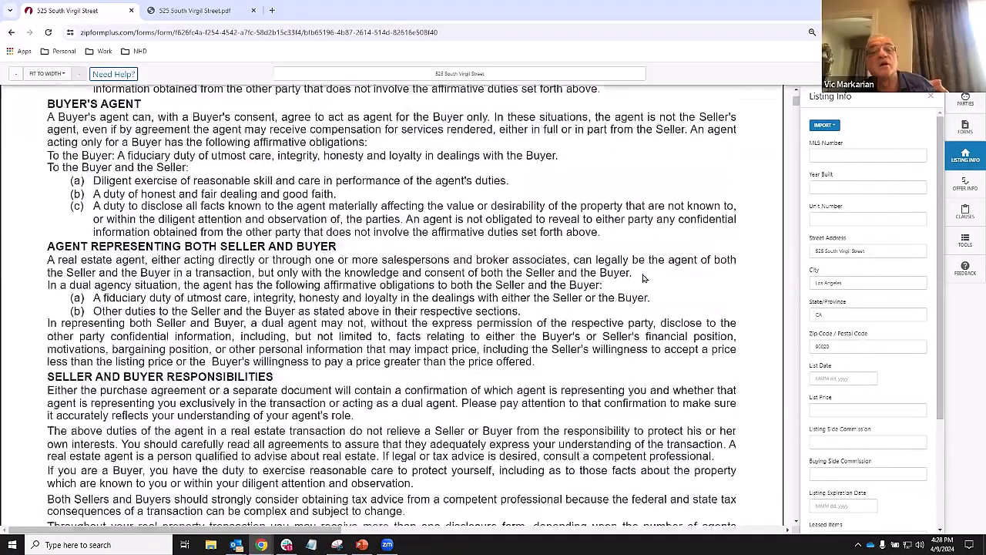
scroll(645, 279, "down", 15)
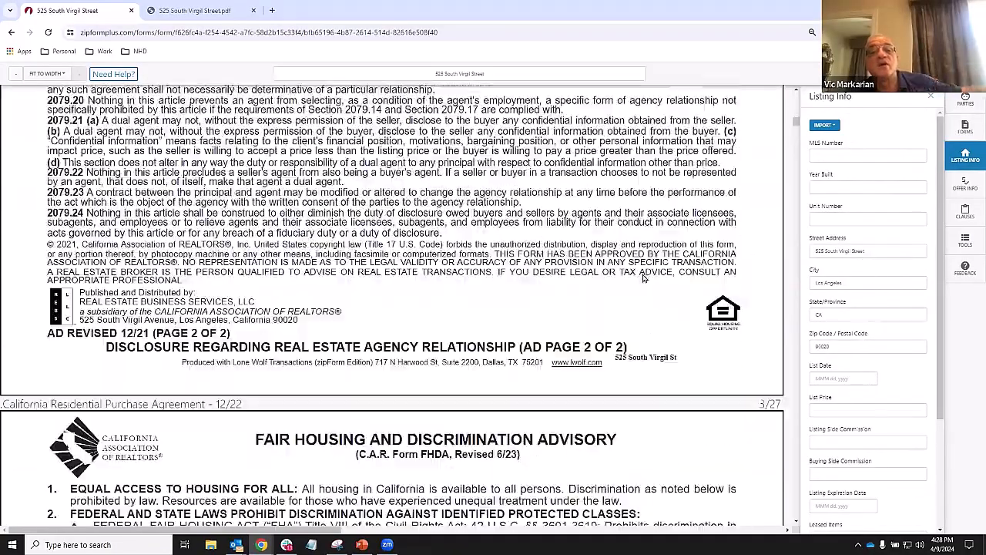
scroll(643, 279, "down", 5)
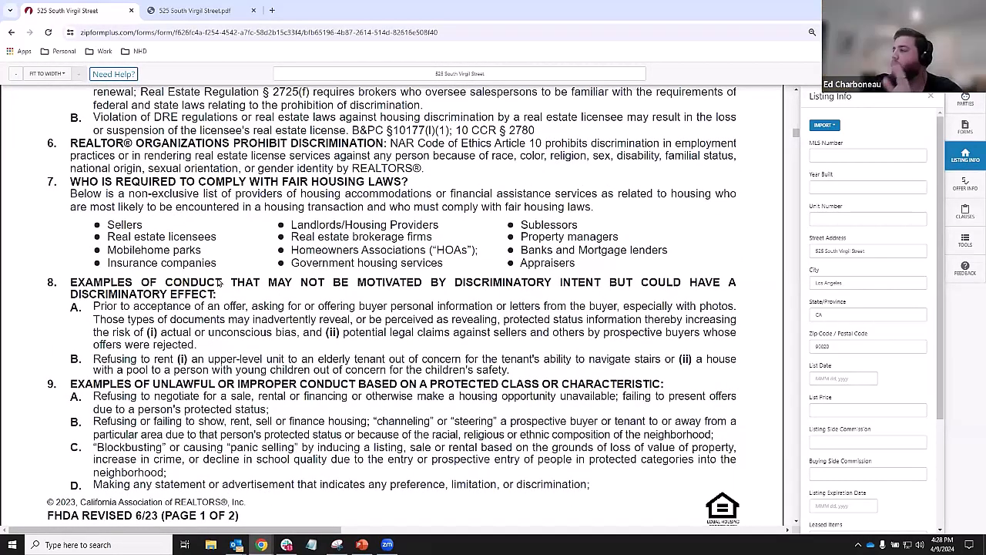
key("ctrl")
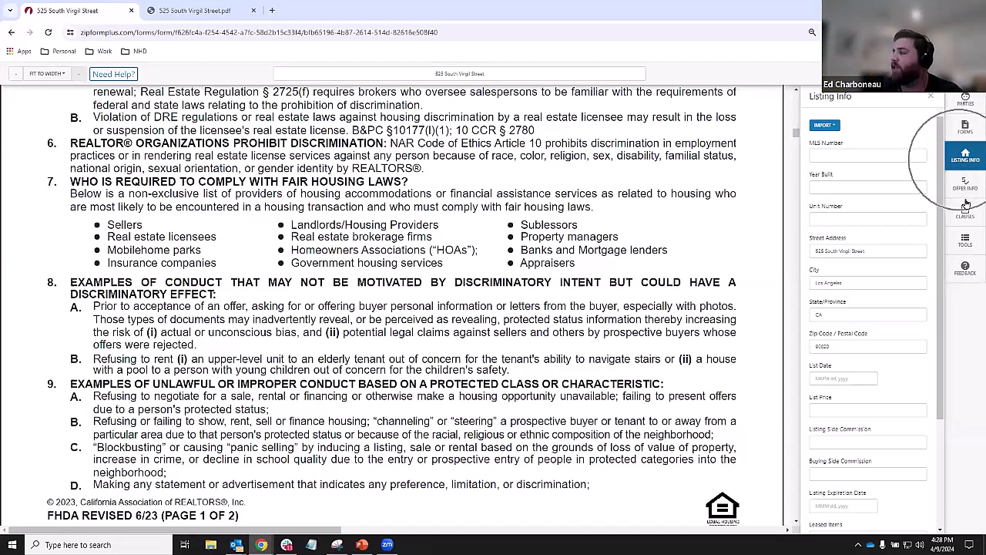
left_click(966, 187)
left_click(968, 159)
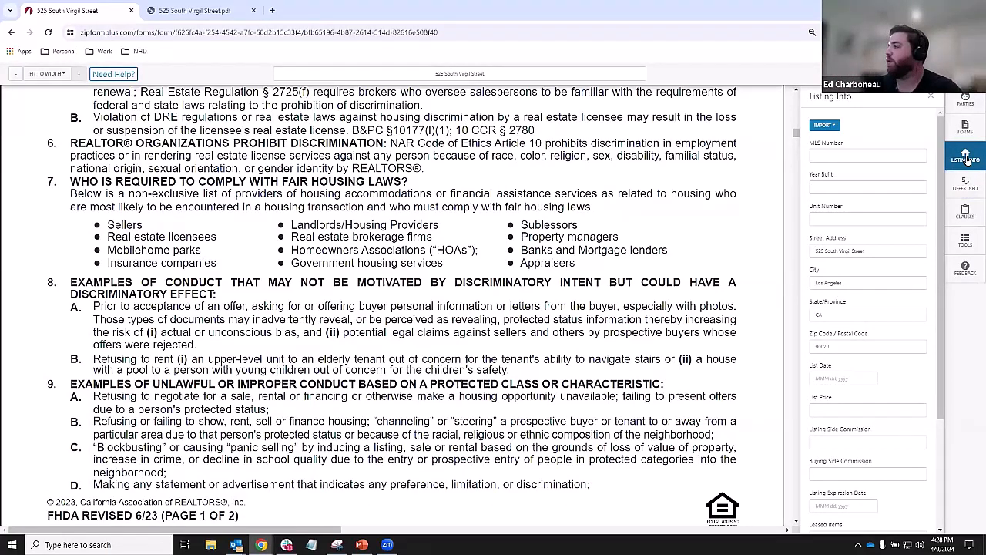
- Set the List Date to April 9, 2024 and scroll through the listing details
left_click(836, 378)
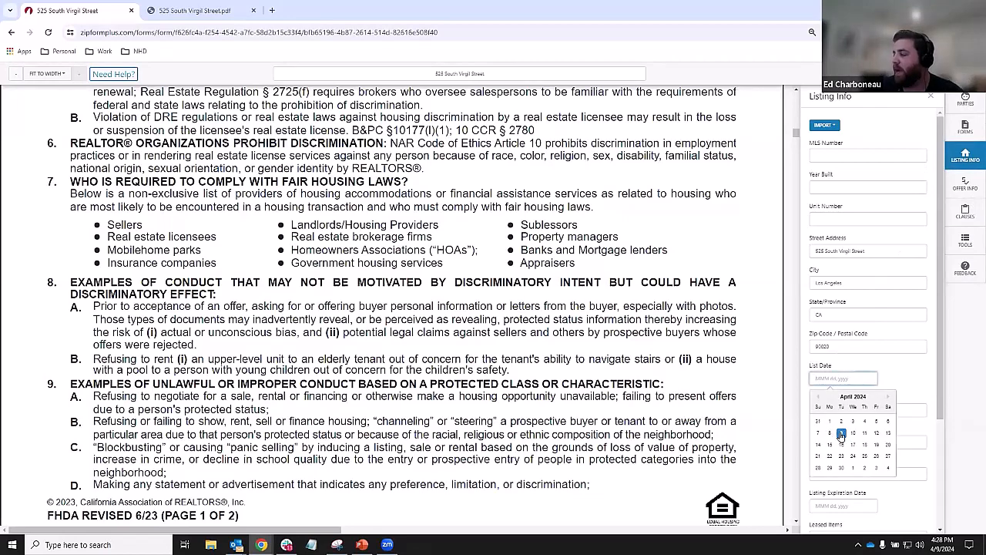
left_click(841, 433)
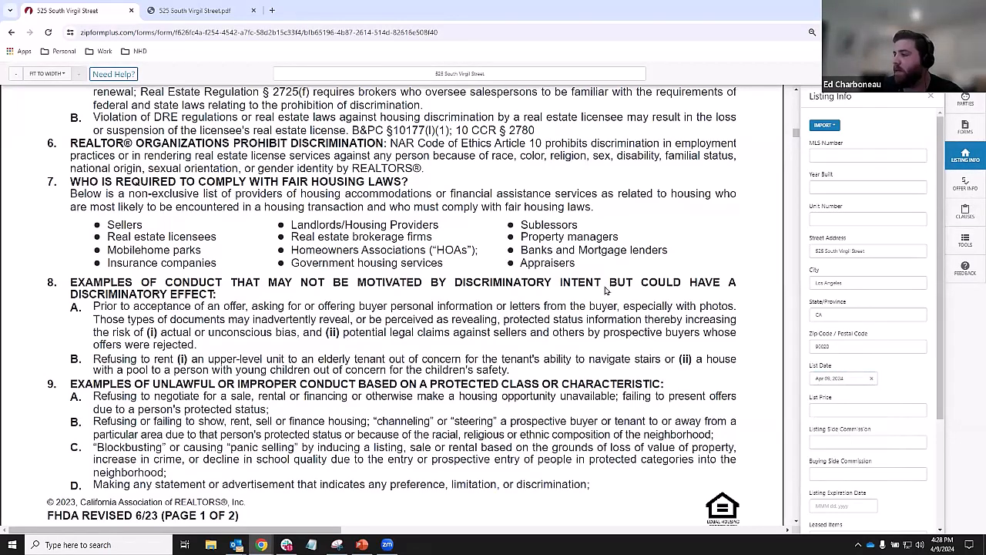
scroll(598, 301, "down", 3)
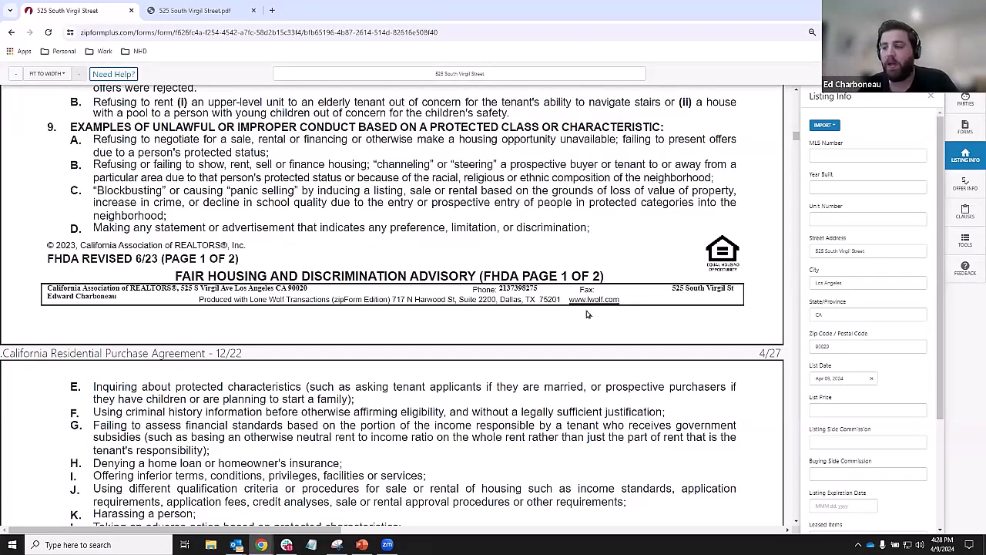
scroll(451, 319, "down", 5)
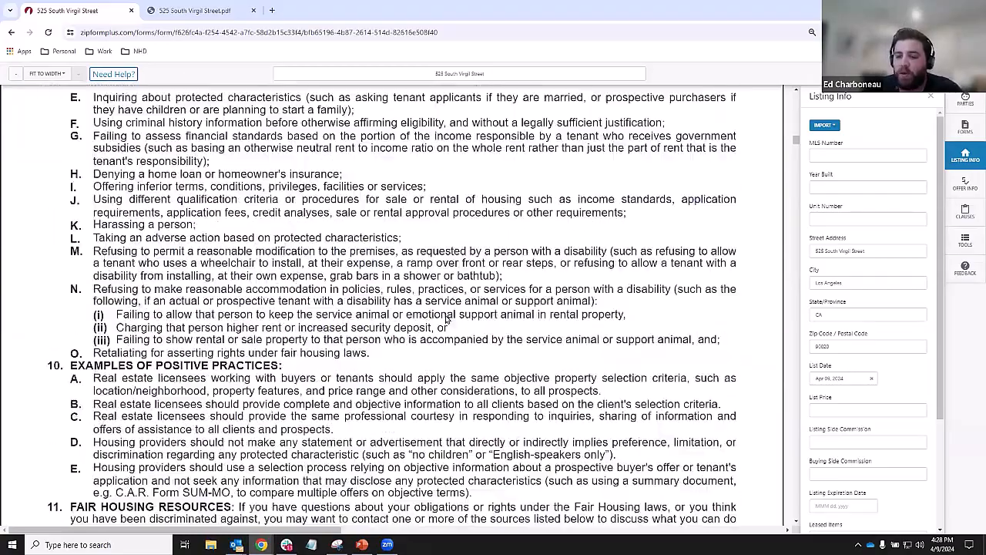
scroll(445, 319, "down", 8)
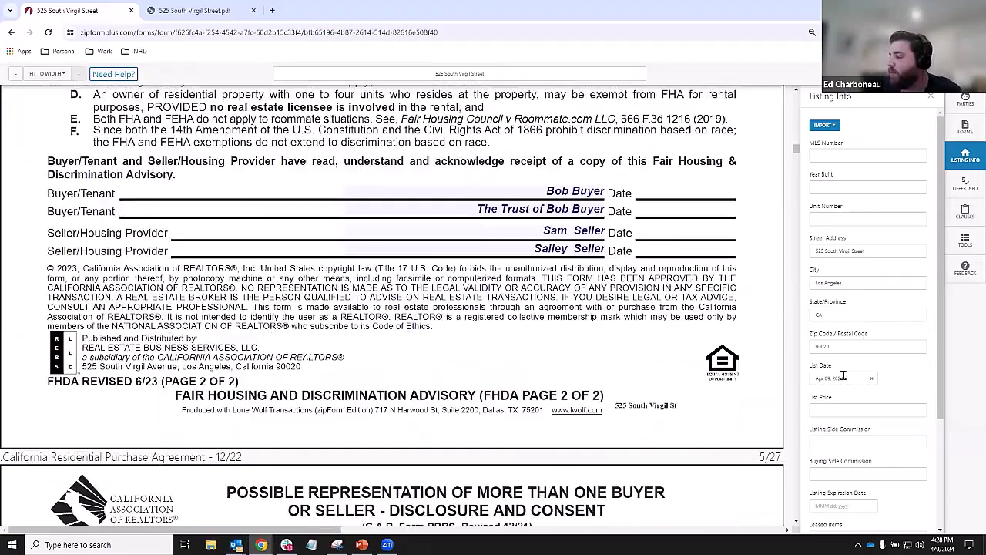
scroll(845, 400, "down", 2)
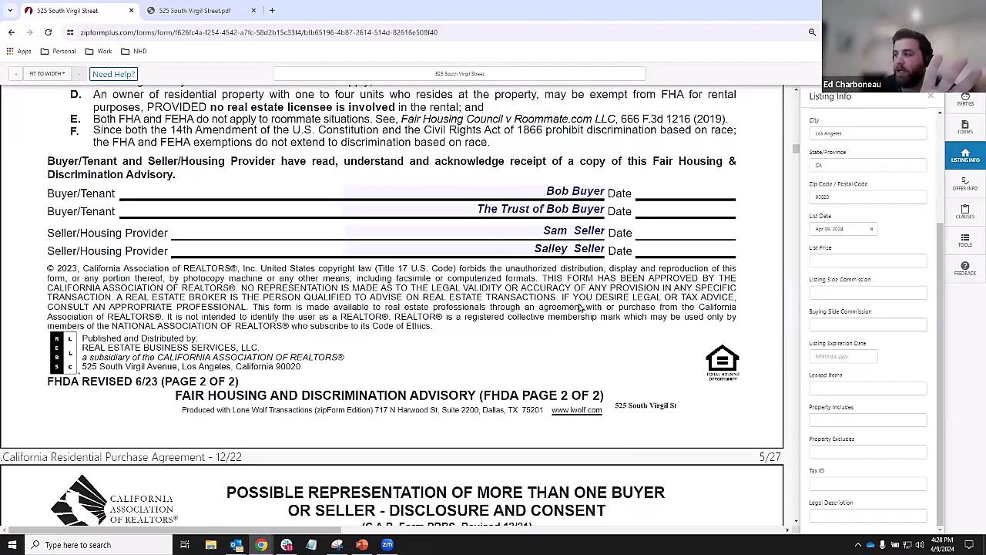
scroll(520, 251, "down", 2)
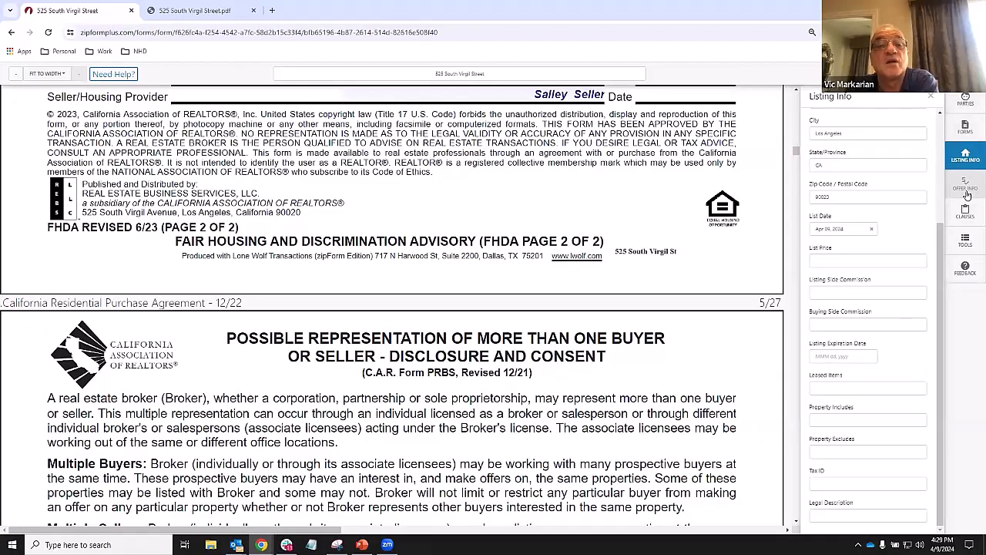
scroll(502, 305, "down", 3)
scroll(502, 305, "down", 15)
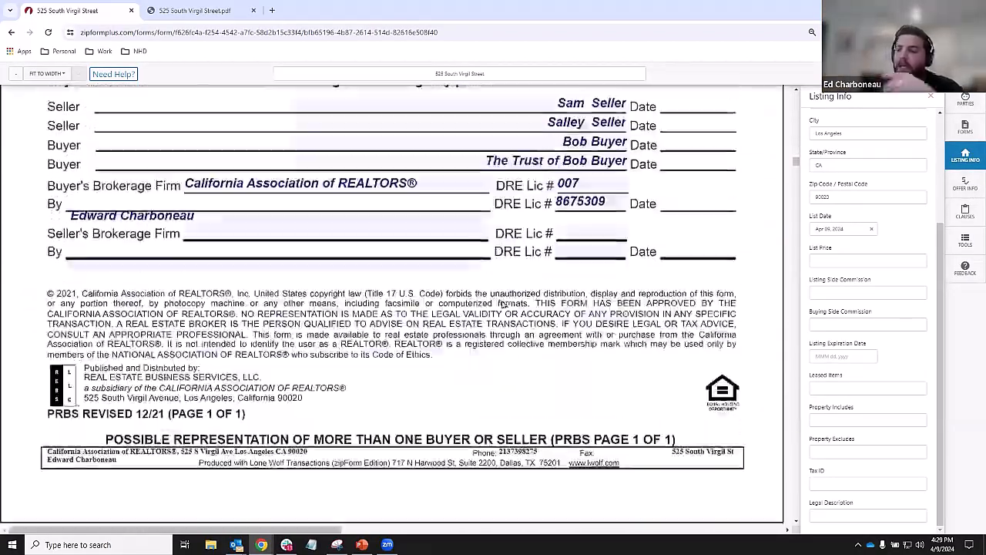
scroll(503, 305, "down", 15)
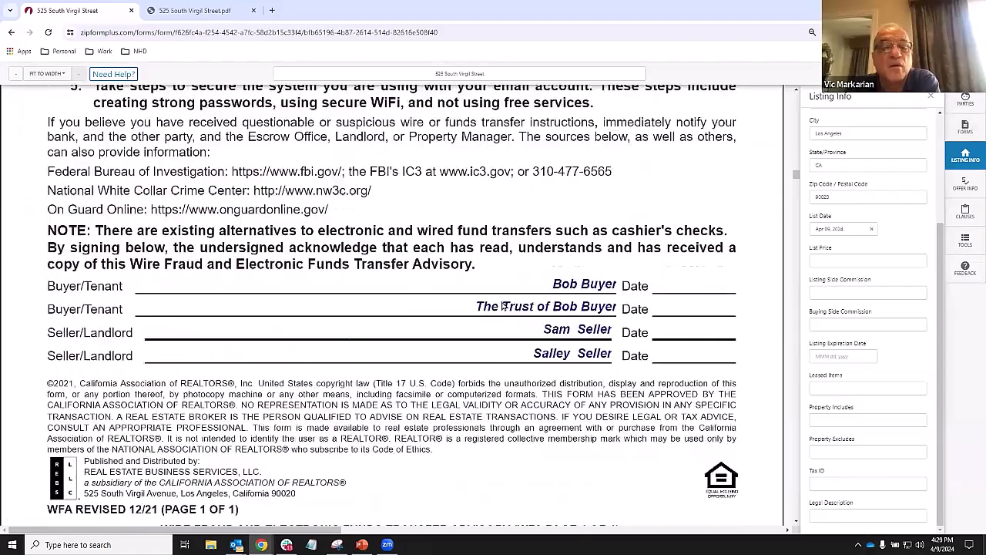
scroll(502, 305, "down", 12)
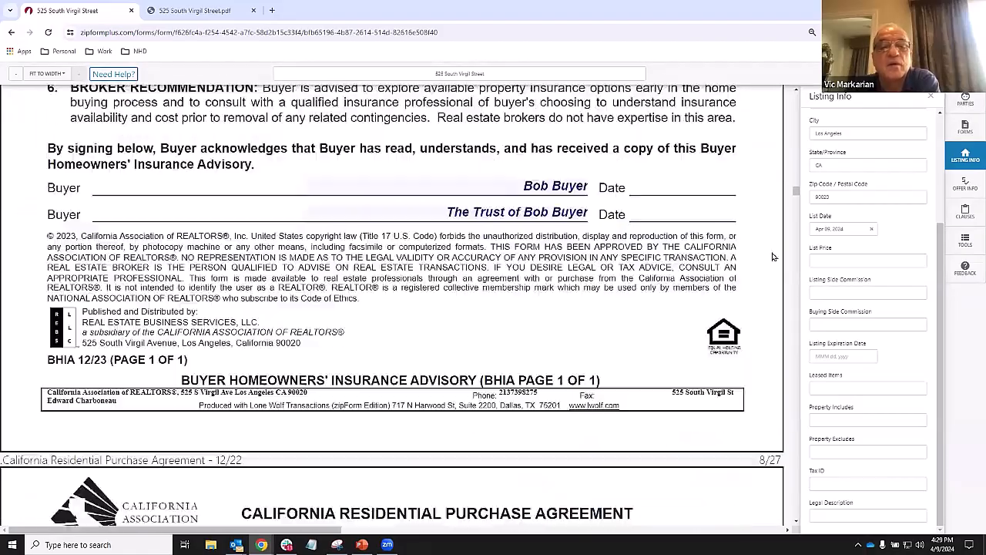
- On the Offer Info panel, set the Offer Date to April 10, 2024
left_click(966, 185)
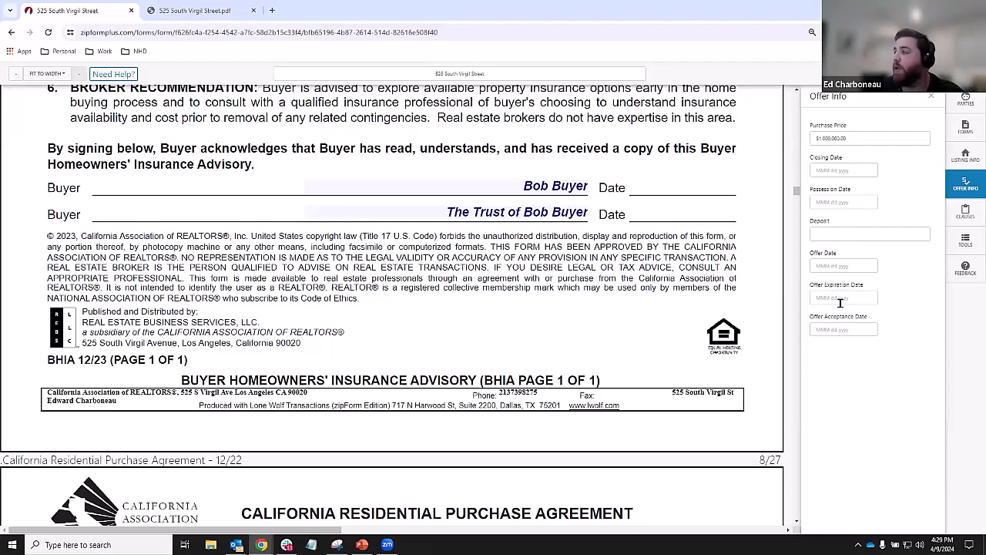
left_click(839, 264)
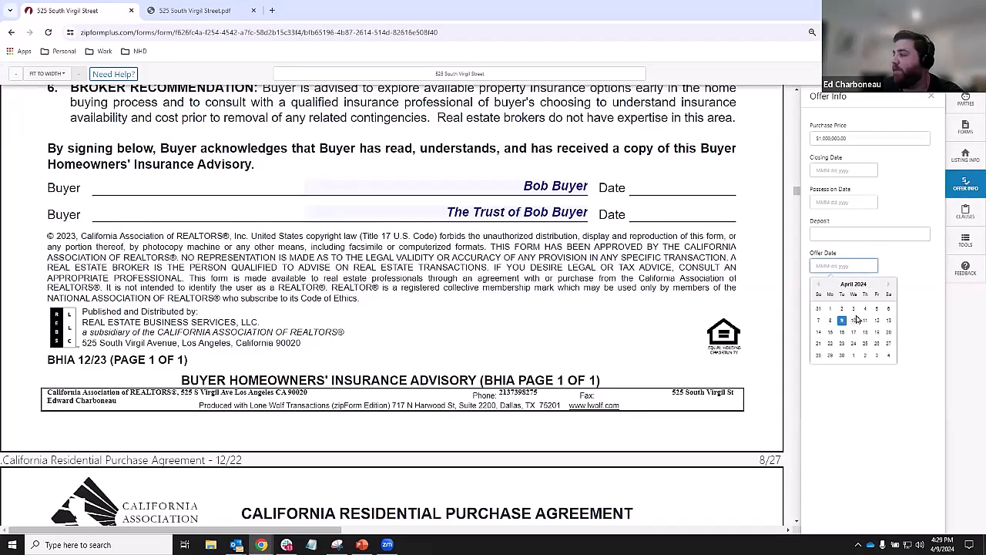
left_click(854, 321)
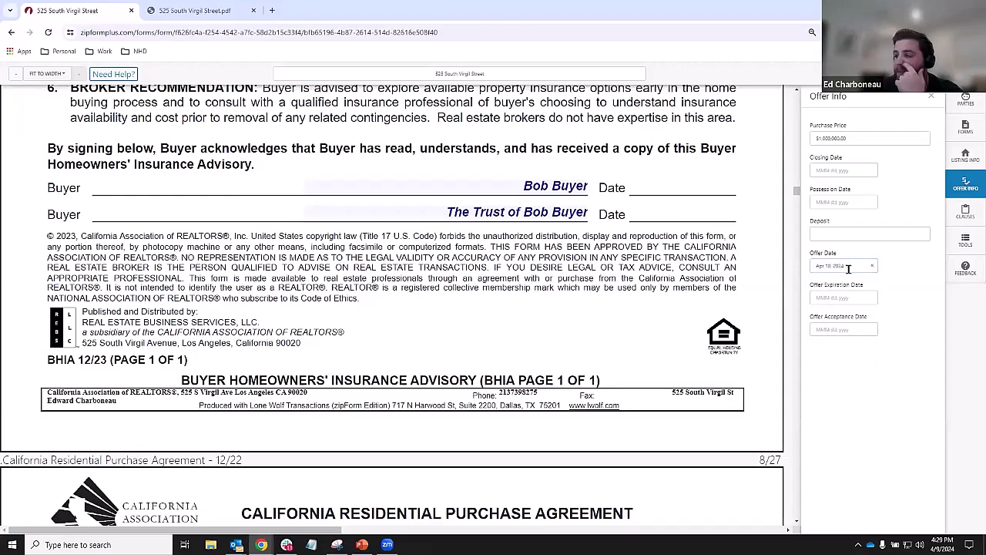
- Set the Offer Expiration Date and Offer Acceptance Date to April 10, 2024
scroll(624, 300, "down", 5)
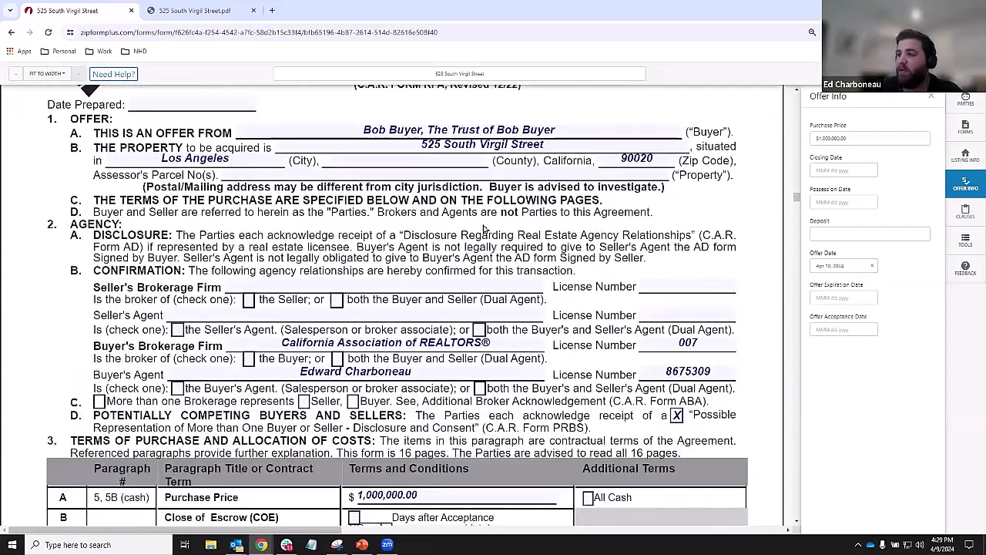
scroll(528, 216, "down", 8)
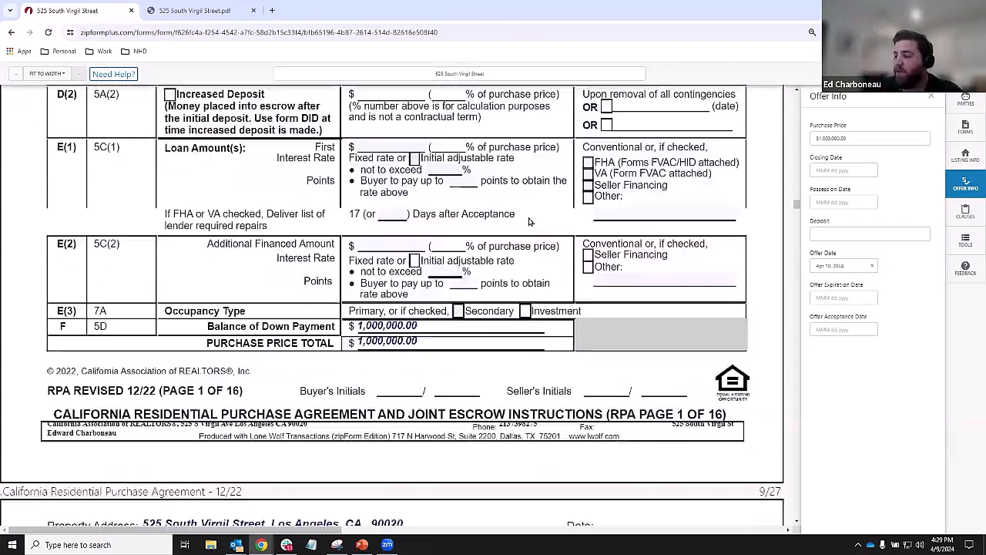
scroll(528, 221, "down", 10)
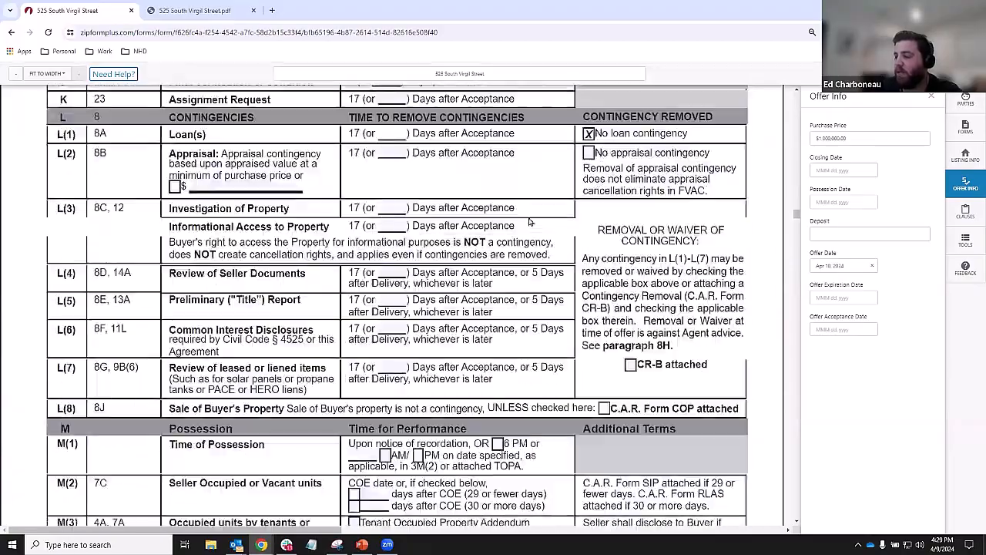
scroll(529, 222, "down", 12)
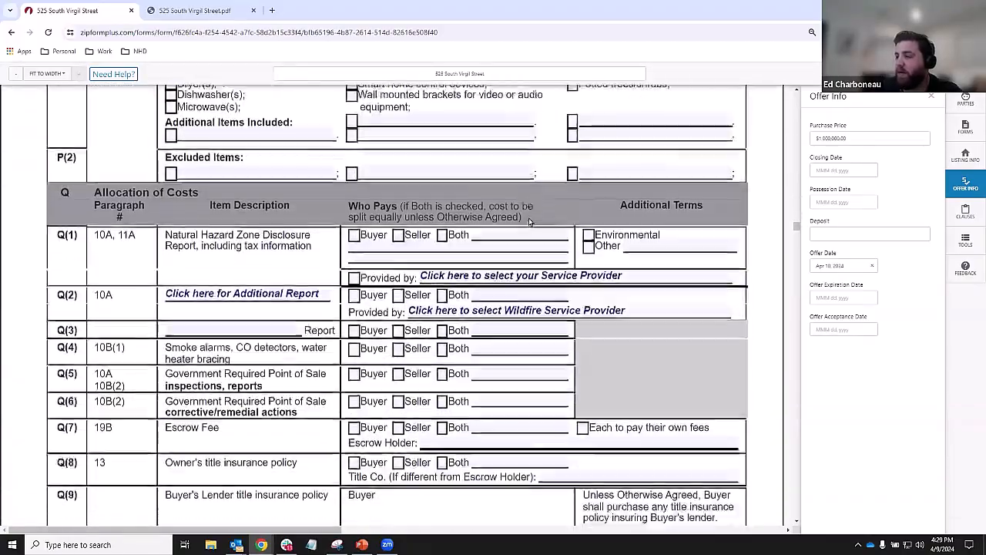
scroll(528, 221, "down", 12)
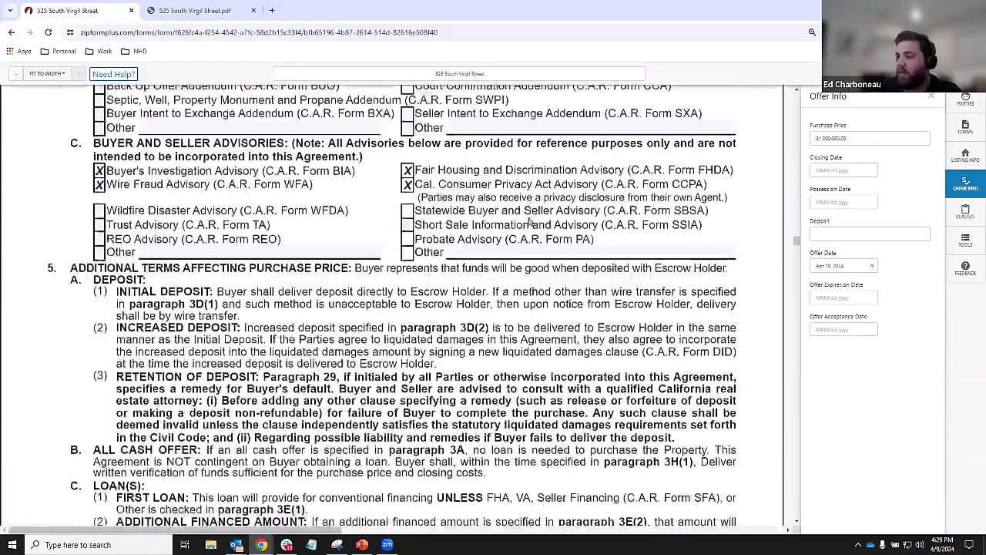
scroll(528, 222, "down", 12)
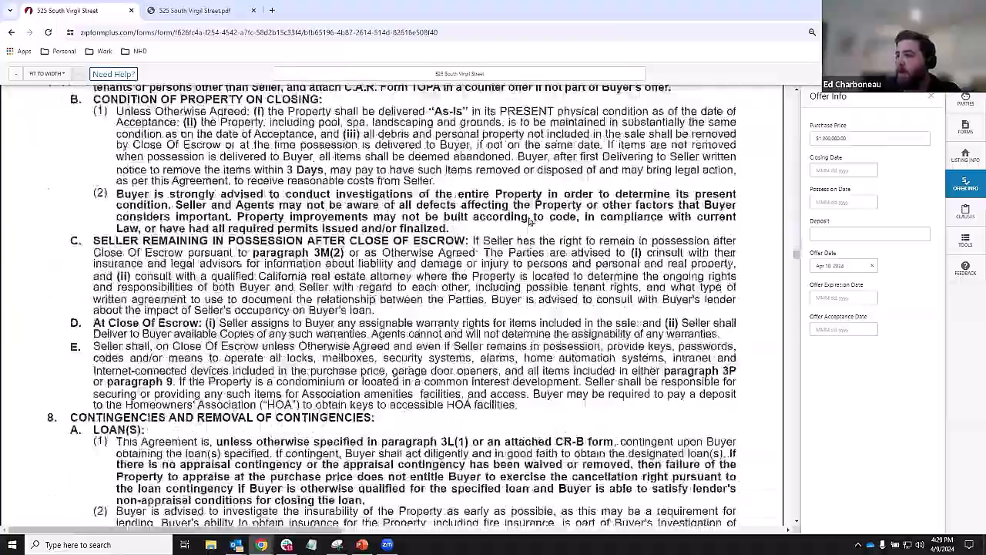
scroll(529, 221, "down", 12)
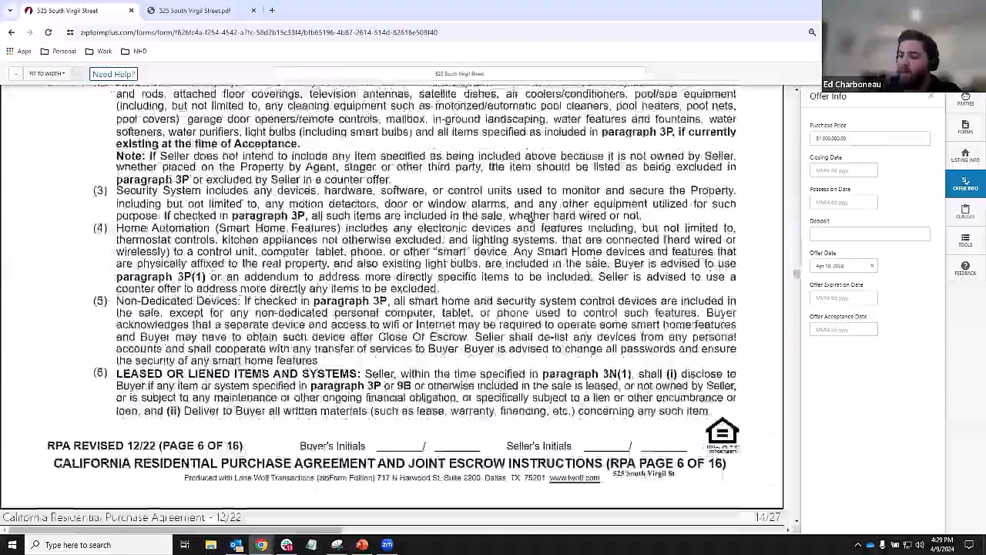
scroll(529, 219, "down", 12)
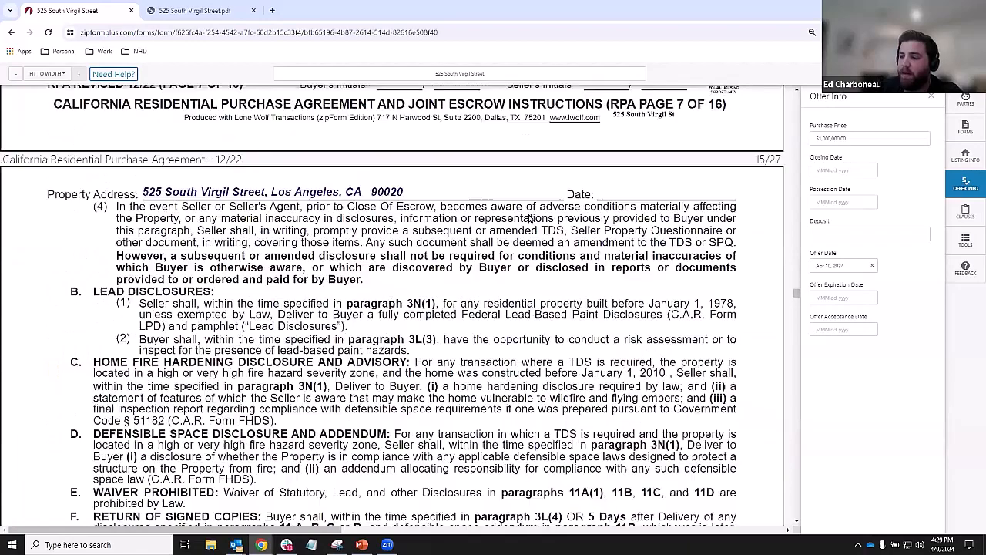
scroll(530, 219, "down", 3)
left_click(856, 298)
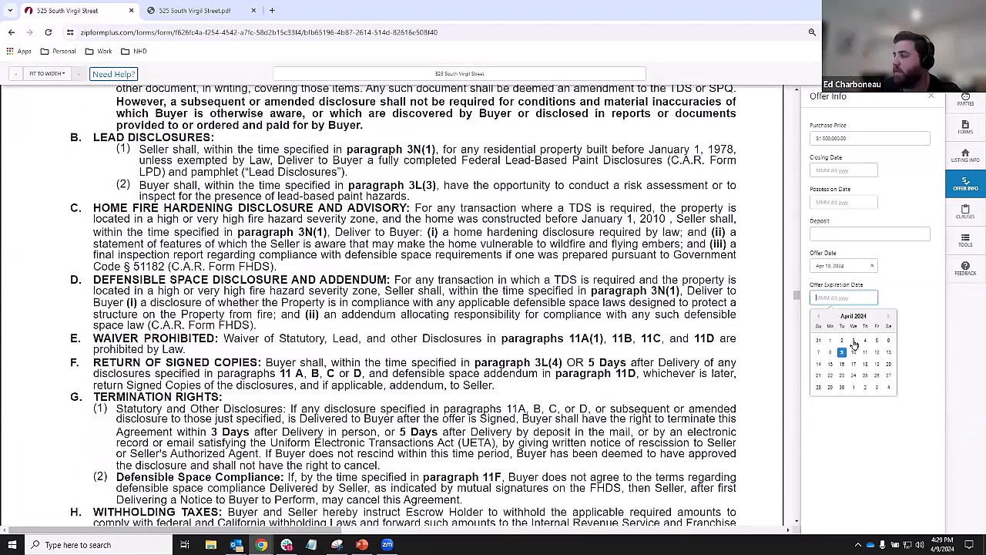
left_click(853, 352)
left_click(844, 330)
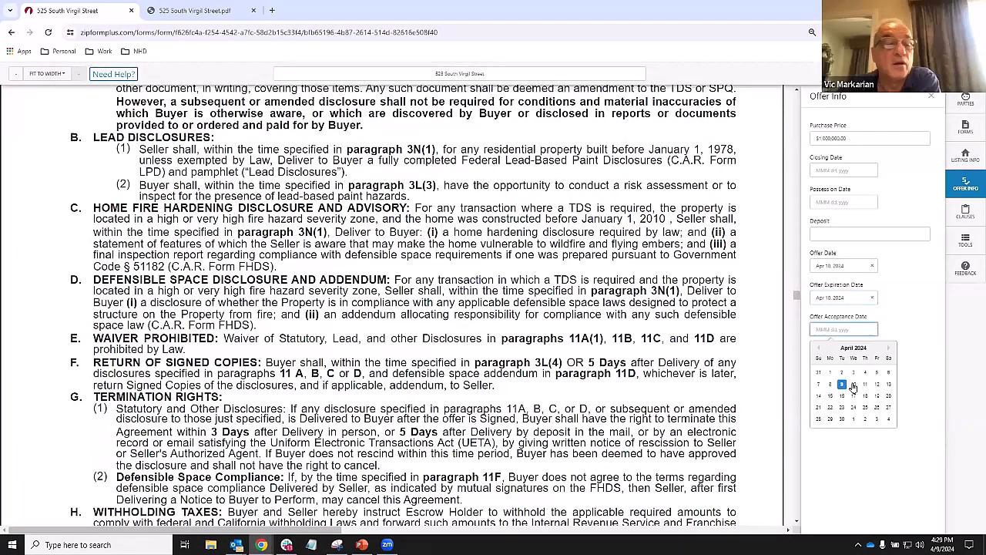
left_click(853, 384)
- Go back to the Listing Info panel
scroll(588, 265, "down", 15)
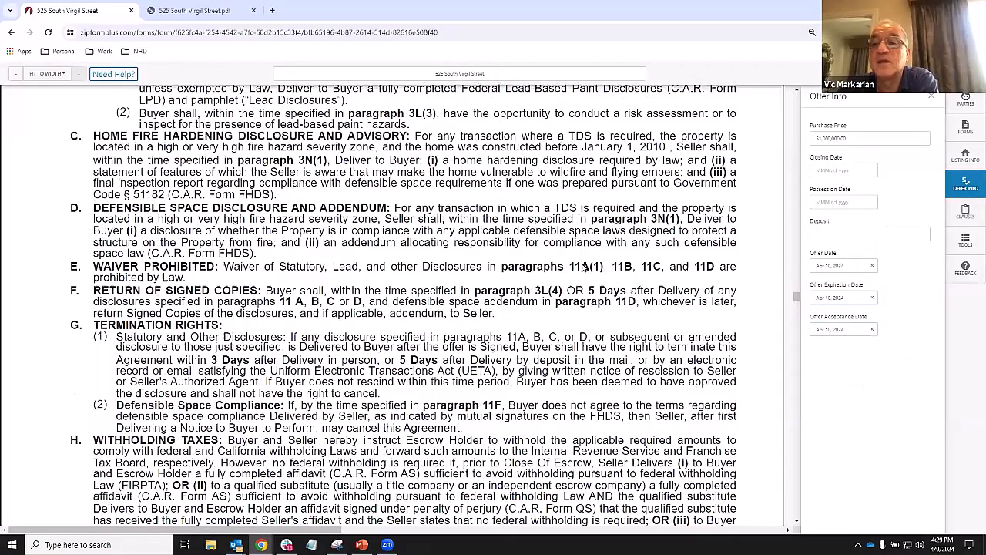
scroll(583, 265, "down", 3)
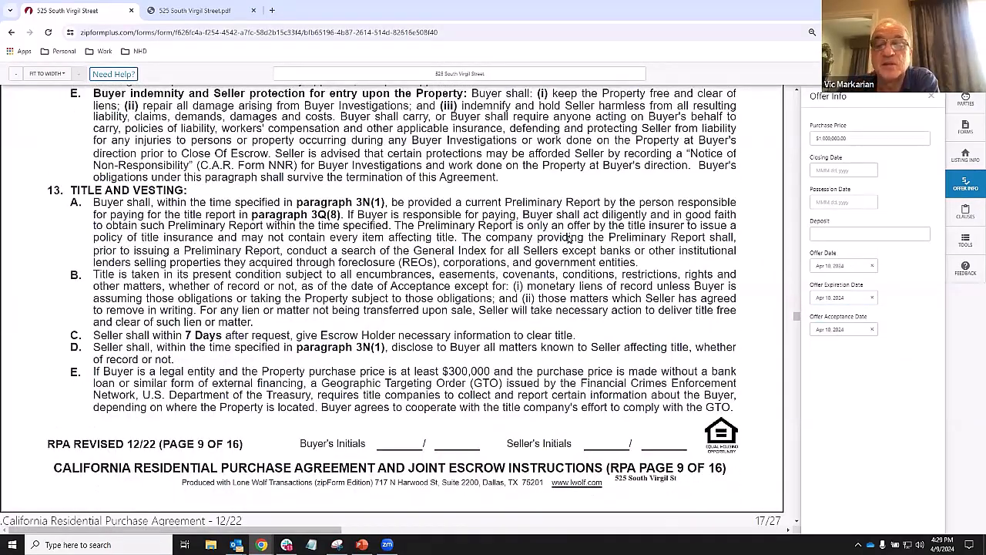
left_click(966, 156)
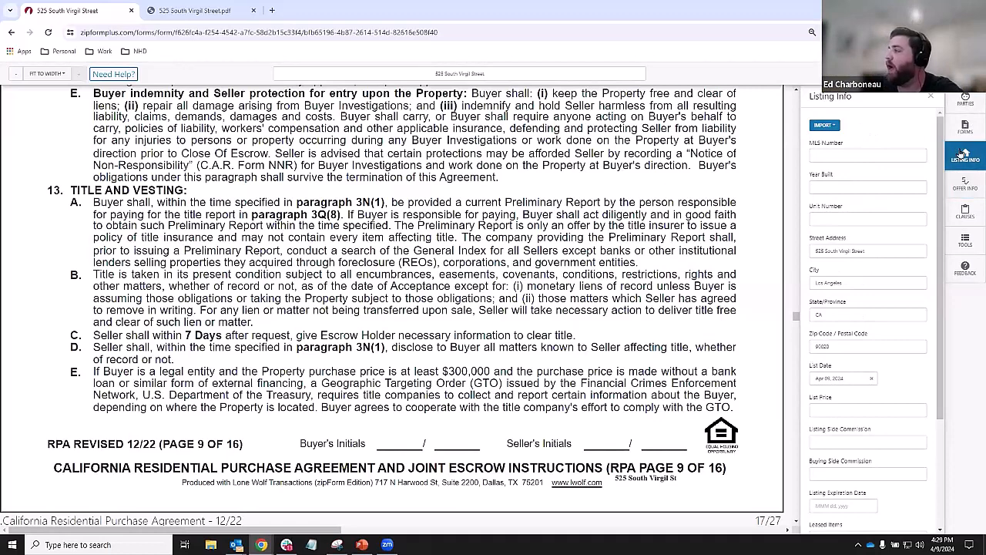
- Start an MLS listing import with CLAW0 selected, then close it without importing
left_click(822, 127)
left_click(823, 127)
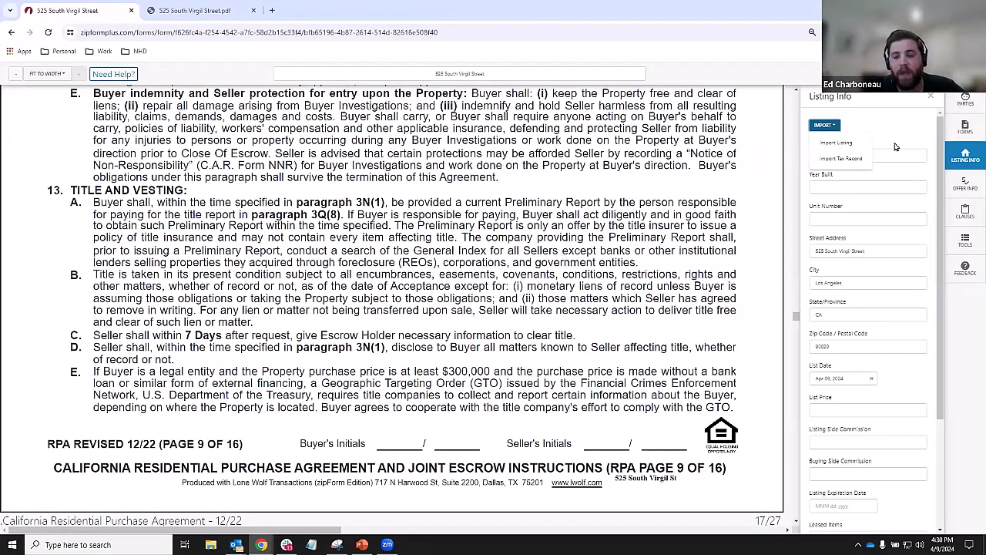
left_click(836, 144)
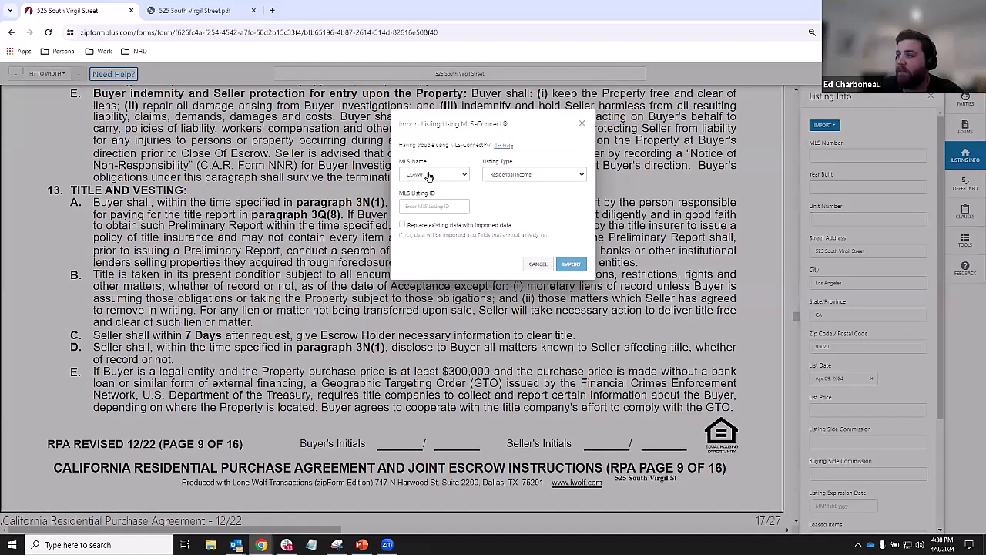
left_click(431, 175)
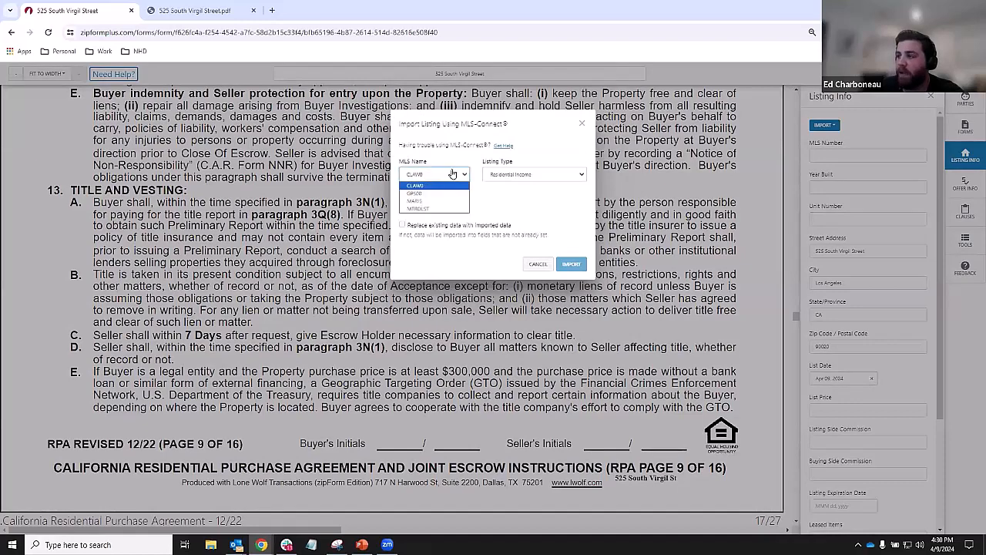
left_click(439, 186)
left_click(465, 206)
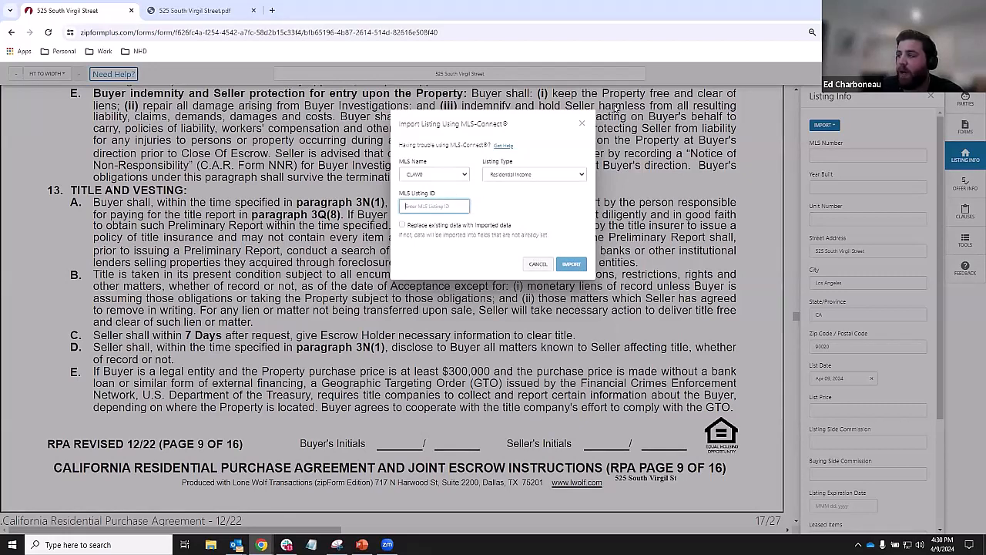
left_click(582, 123)
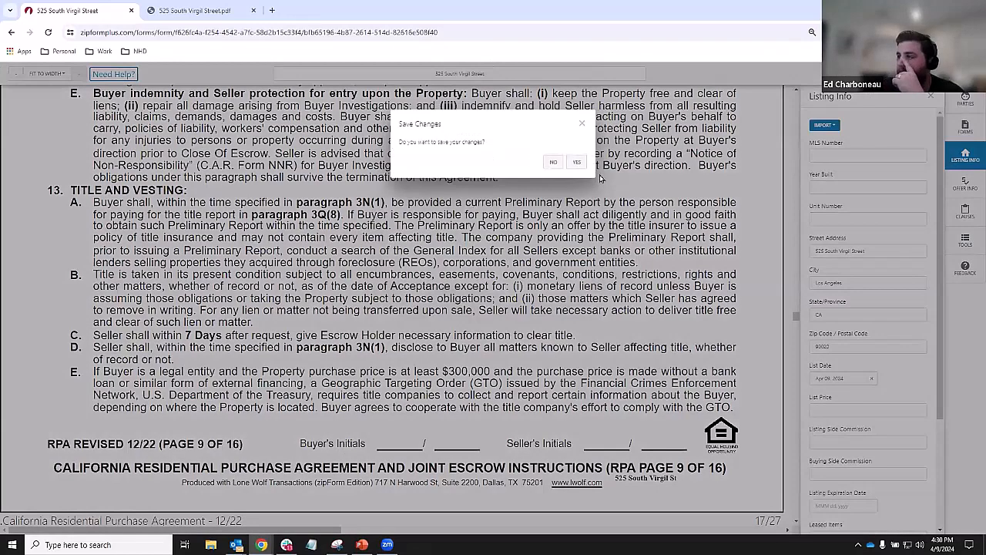
left_click(579, 161)
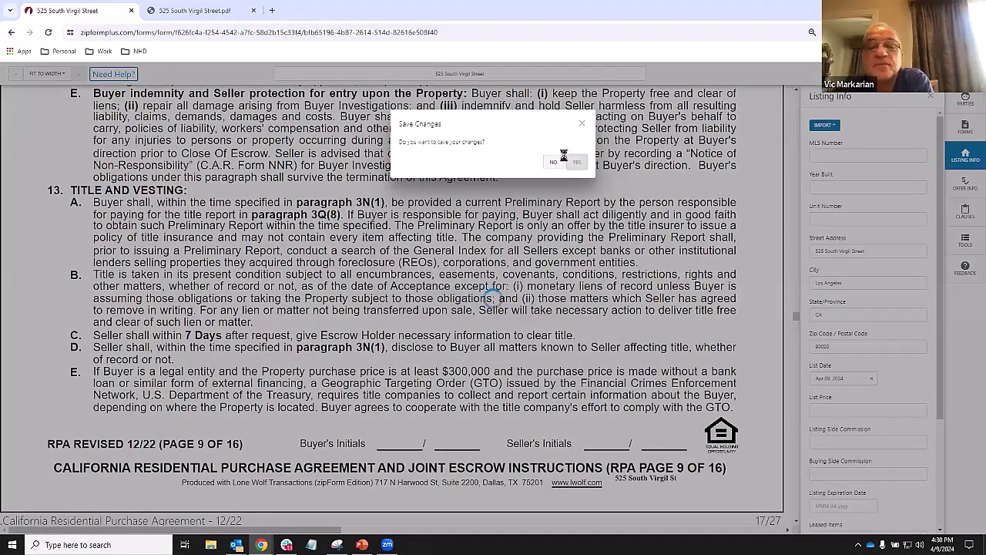
left_click(533, 94)
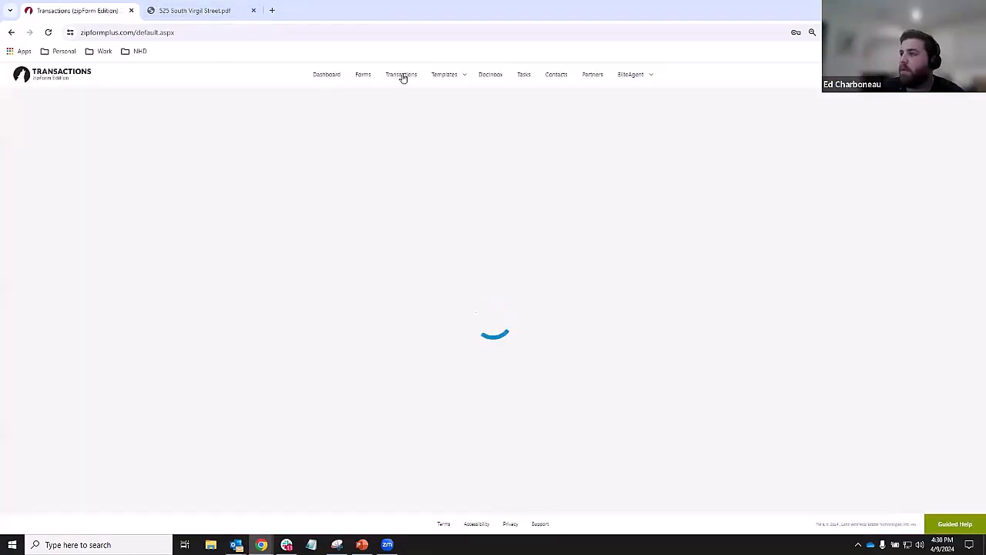
left_click(402, 78)
left_click(304, 236)
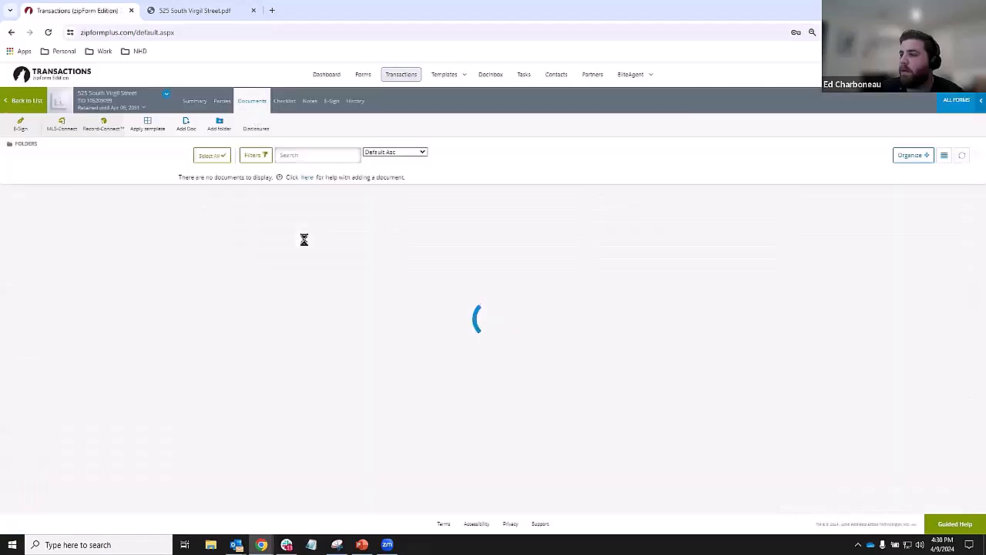
left_click(392, 74)
left_click(355, 248)
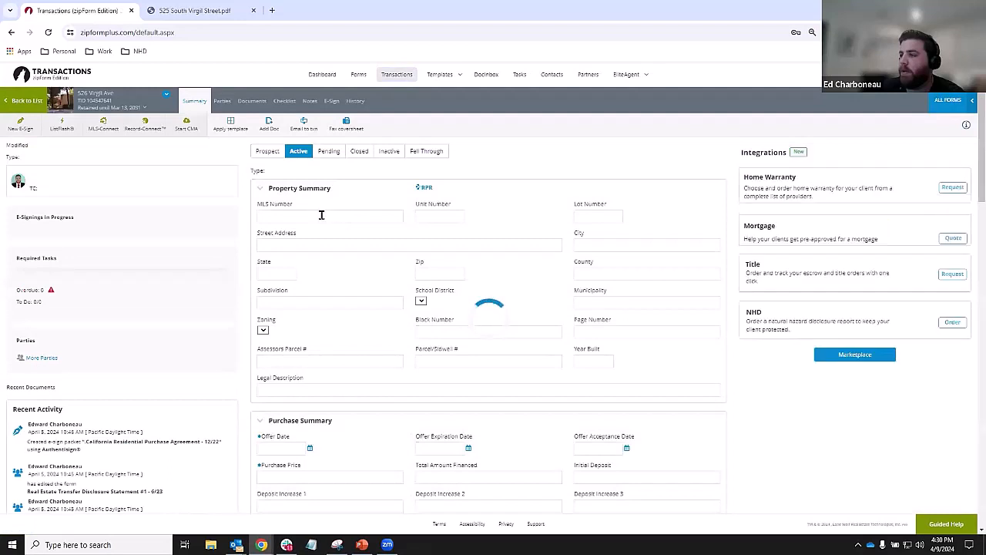
left_click_drag(312, 215, 268, 212)
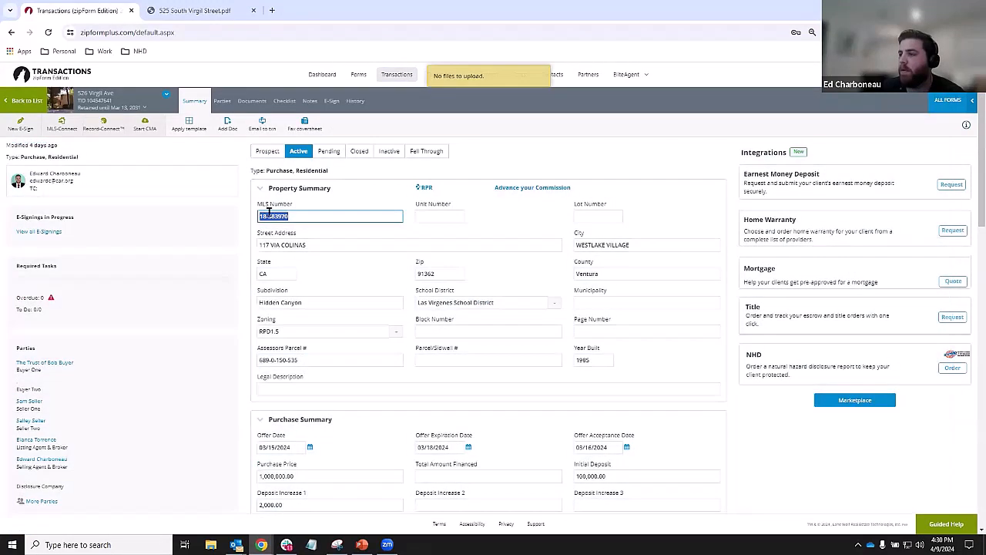
left_click(252, 101)
left_click(26, 101)
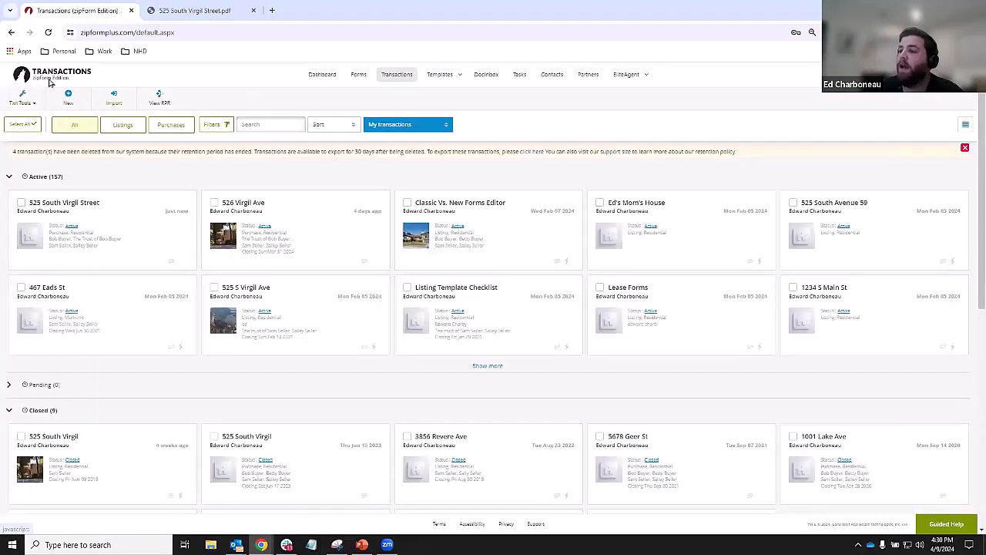
left_click(174, 221)
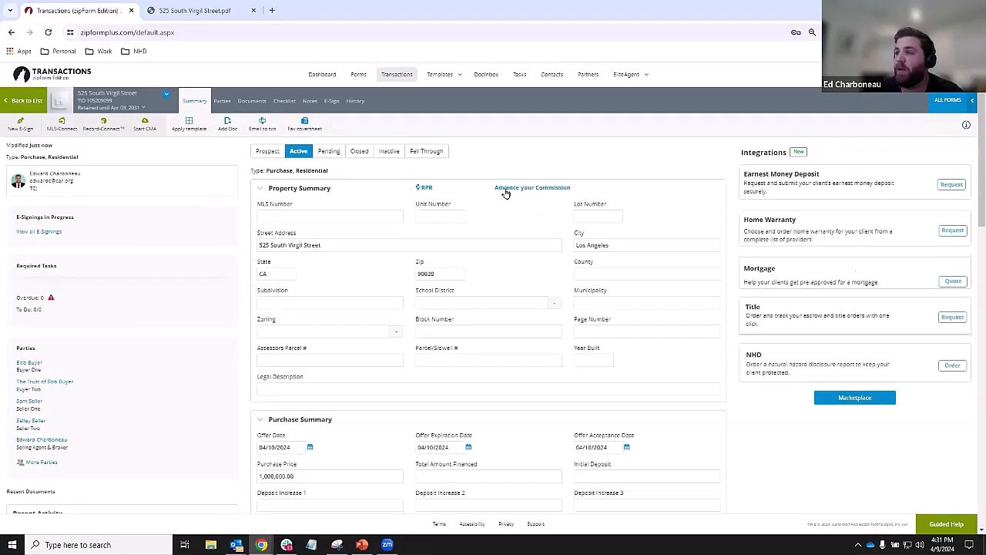
left_click(252, 101)
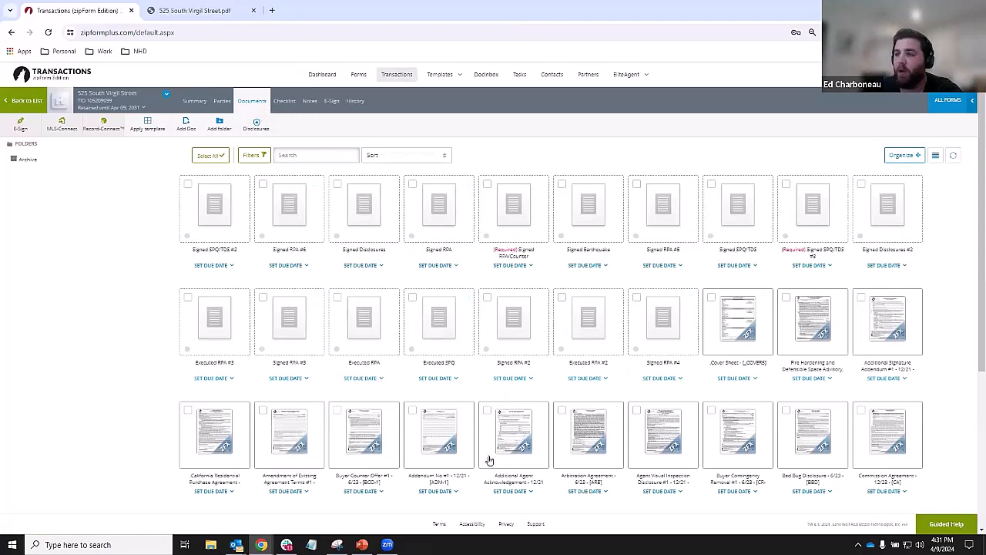
left_click(66, 135)
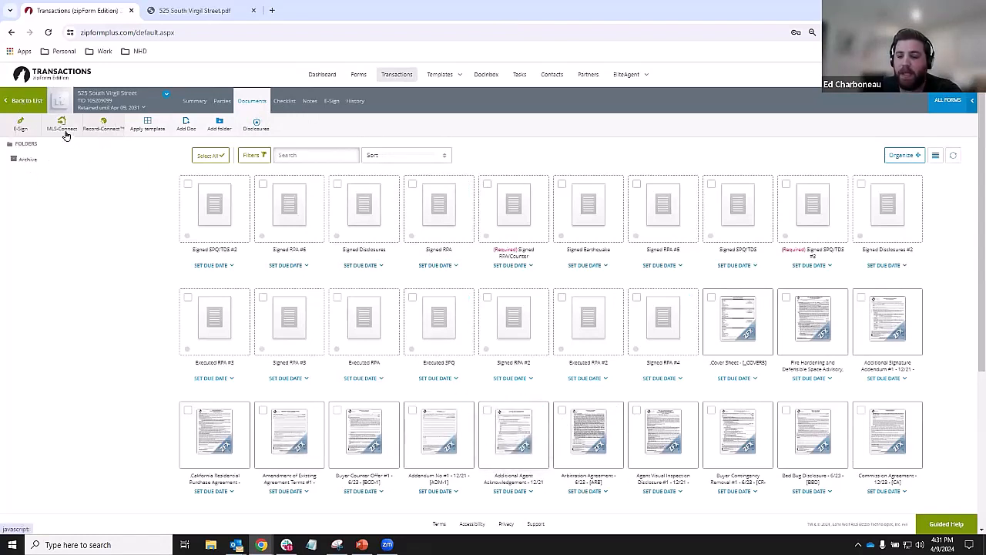
key("ctrl")
key("ctrl")
key("ctrl")
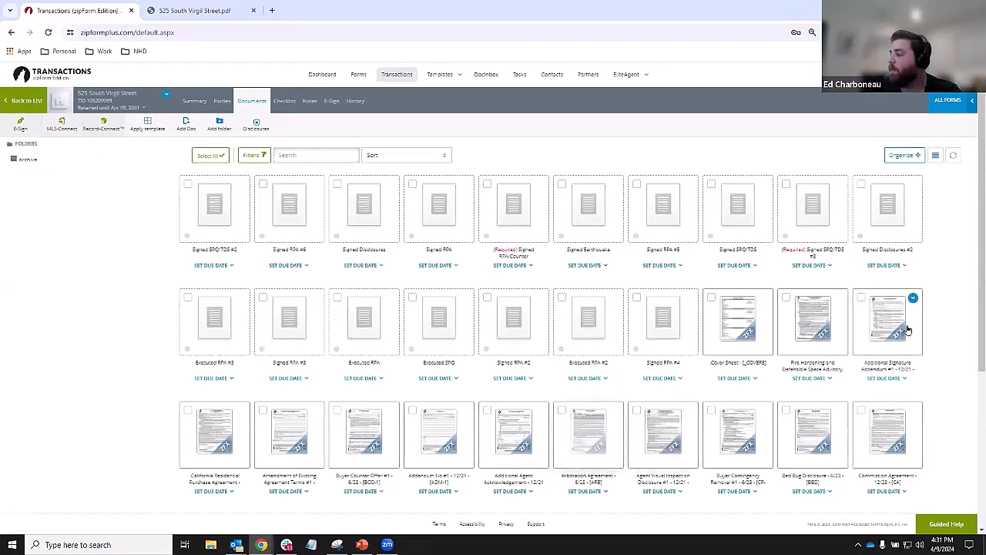
left_click(212, 425)
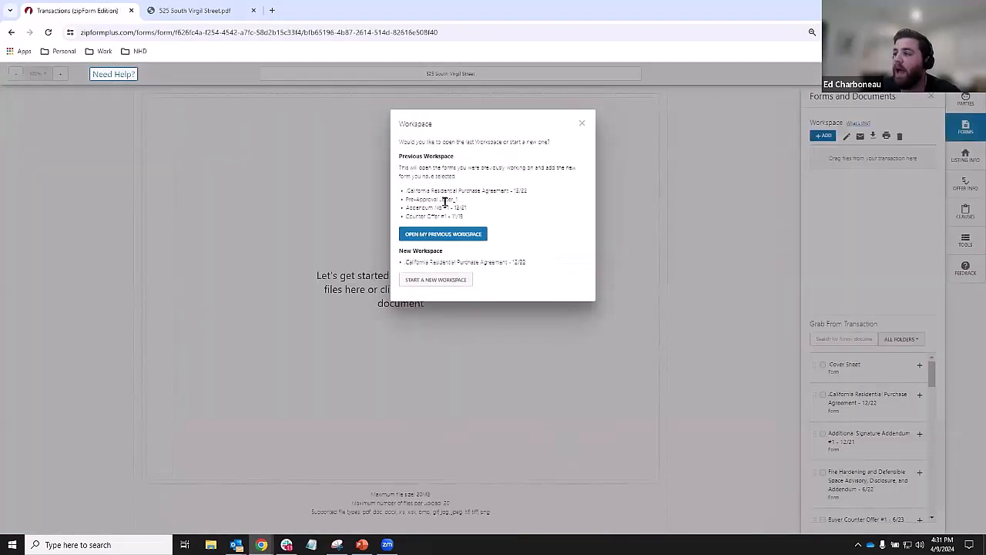
left_click(450, 235)
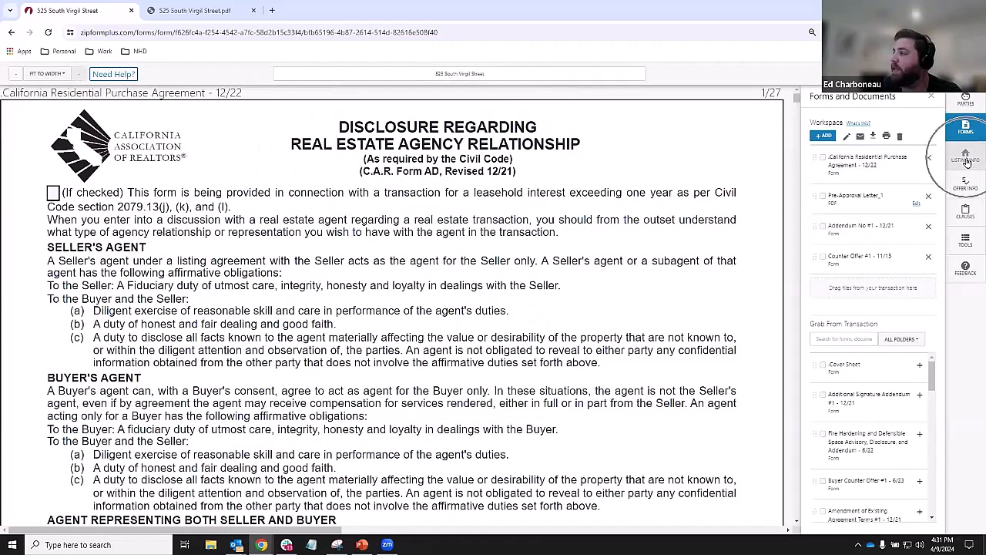
left_click(967, 161)
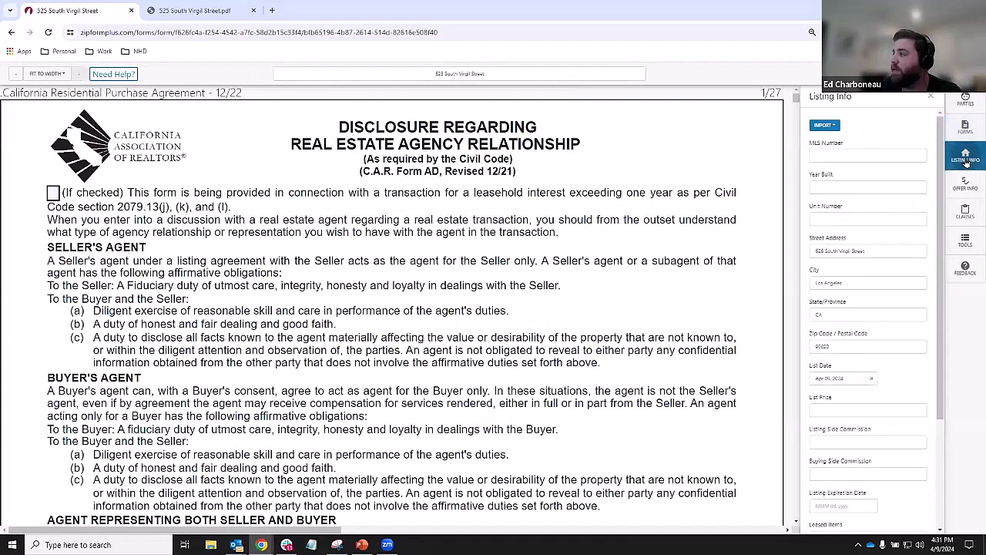
- Try importing the pasted MLS listing ID and cancel after the invalid credentials error
left_click(837, 131)
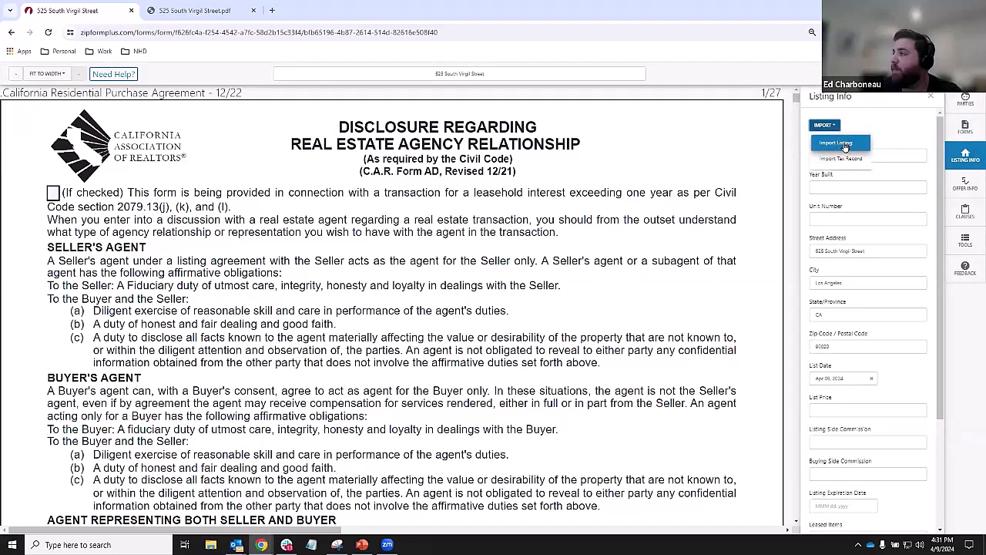
left_click(846, 144)
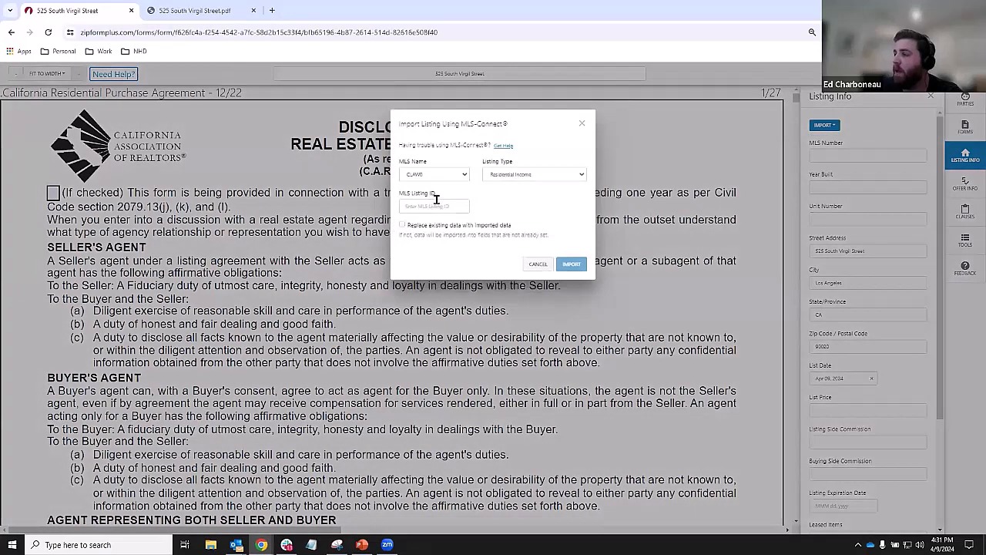
left_click(436, 201)
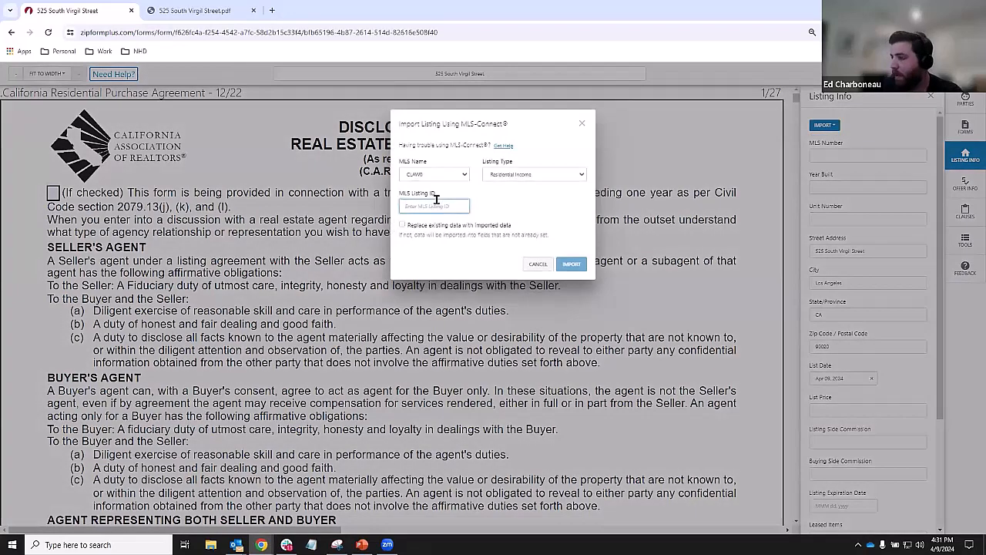
type("18-385970")
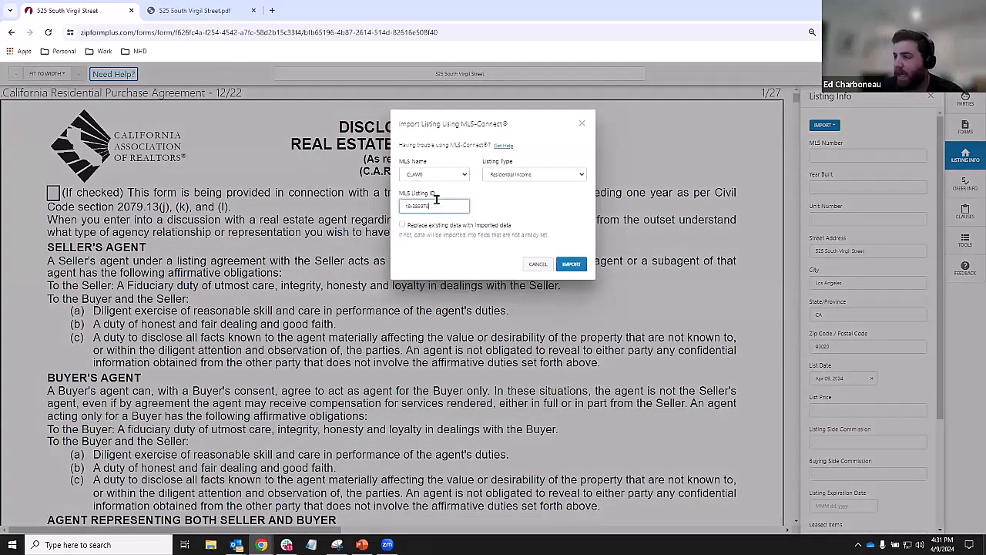
left_click(571, 266)
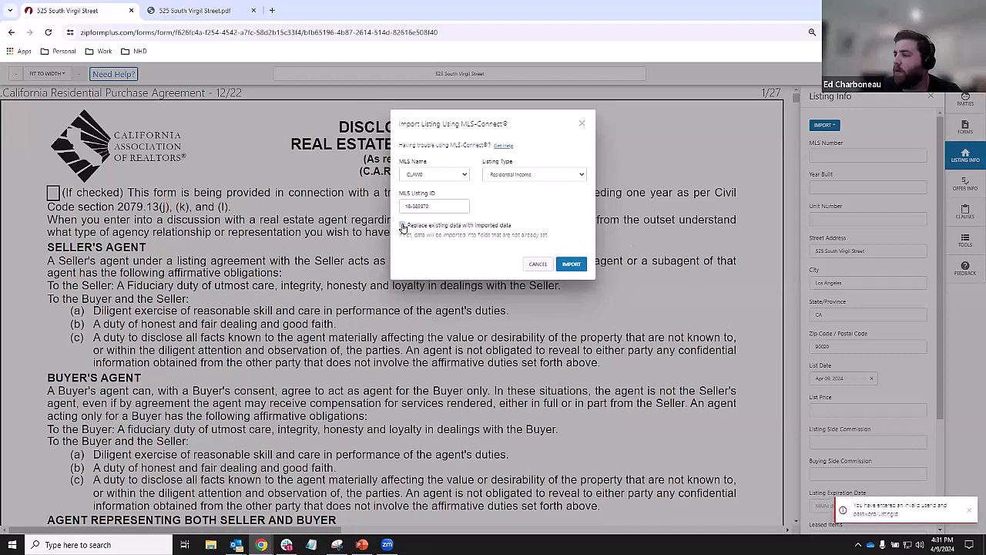
left_click(538, 265)
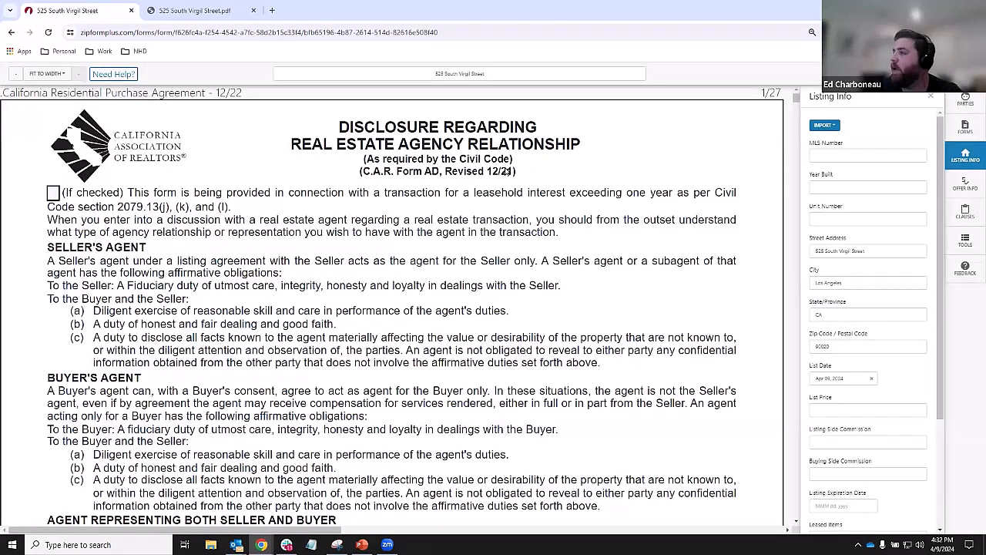
- Paste the MLS listing ID into a second import attempt, then close it without importing
left_click(832, 129)
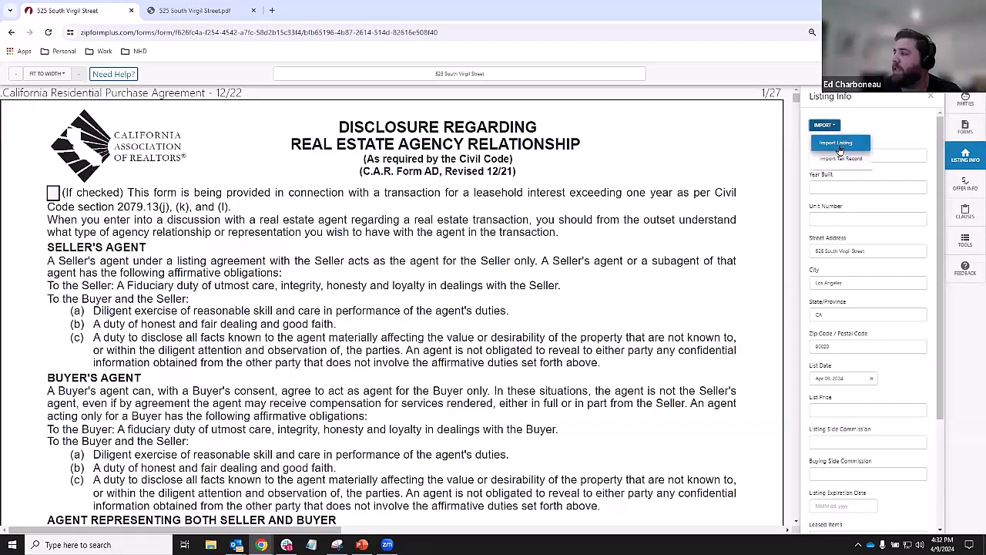
left_click(838, 144)
left_click(420, 210)
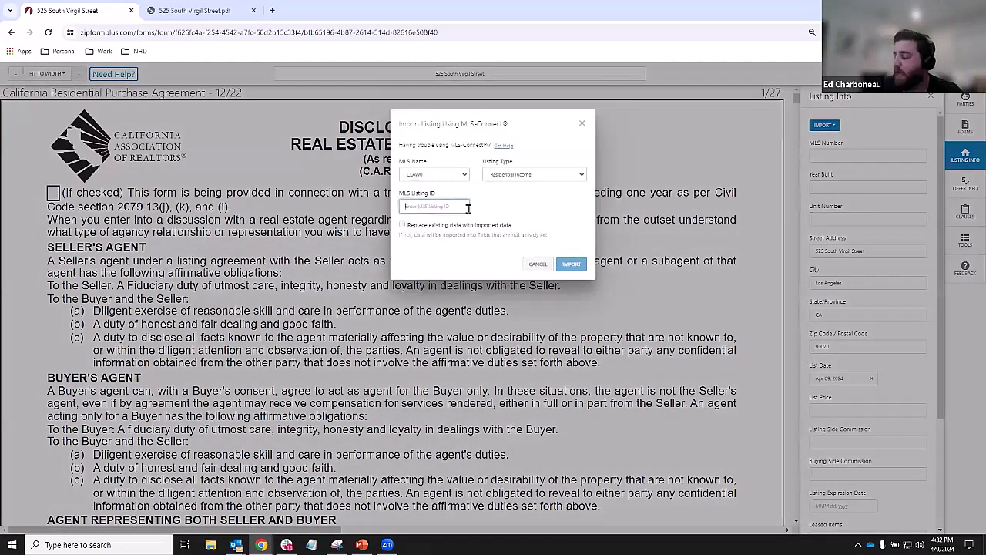
type("18-385970")
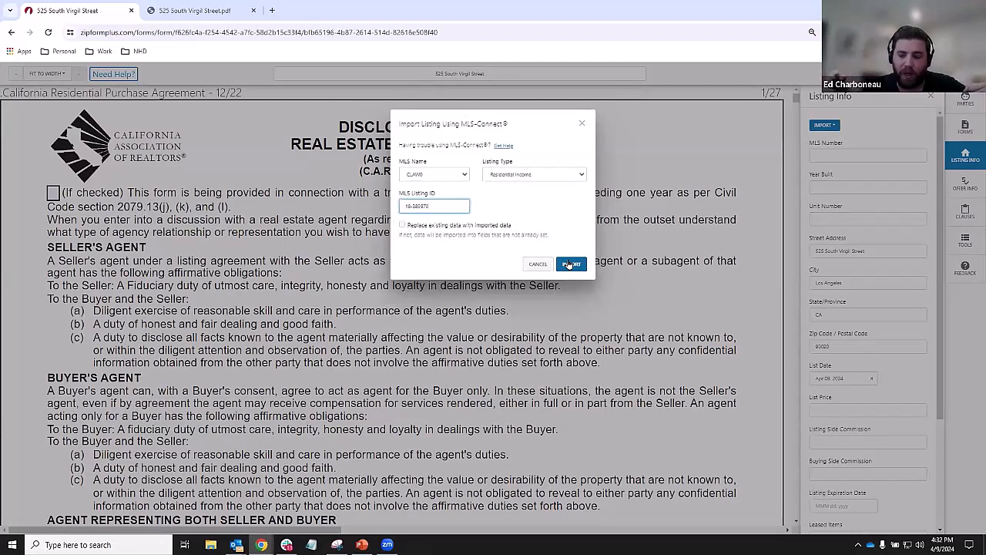
left_click(539, 263)
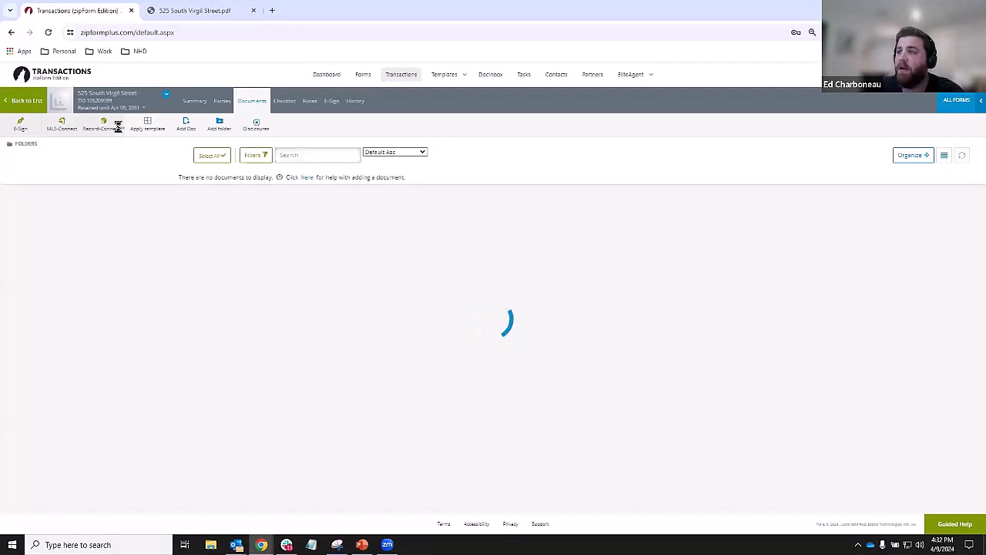
- Find the pasted MLS listing ID via MLS-Connect, save it to the transaction, and reopen the Purchase Agreement
left_click(68, 129)
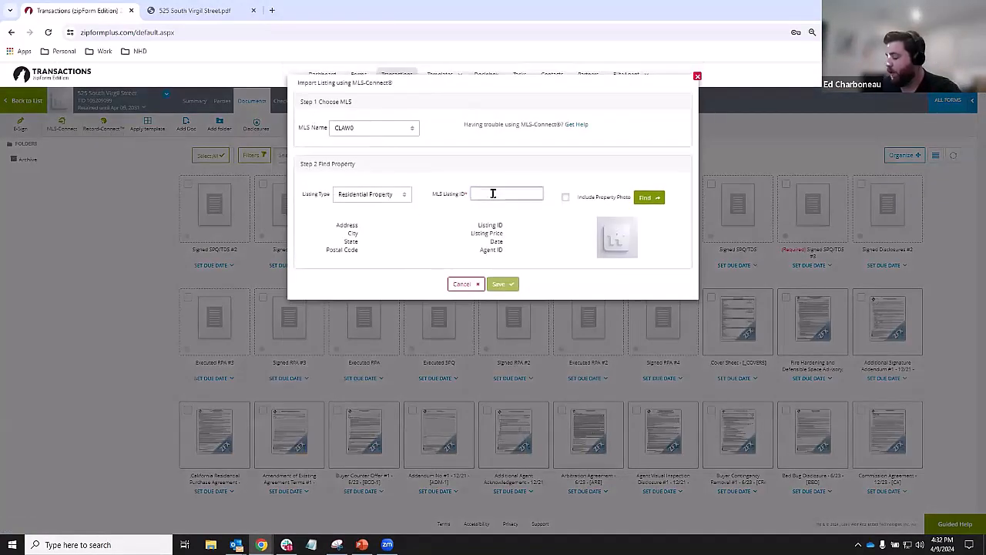
type("13-333970")
left_click(657, 199)
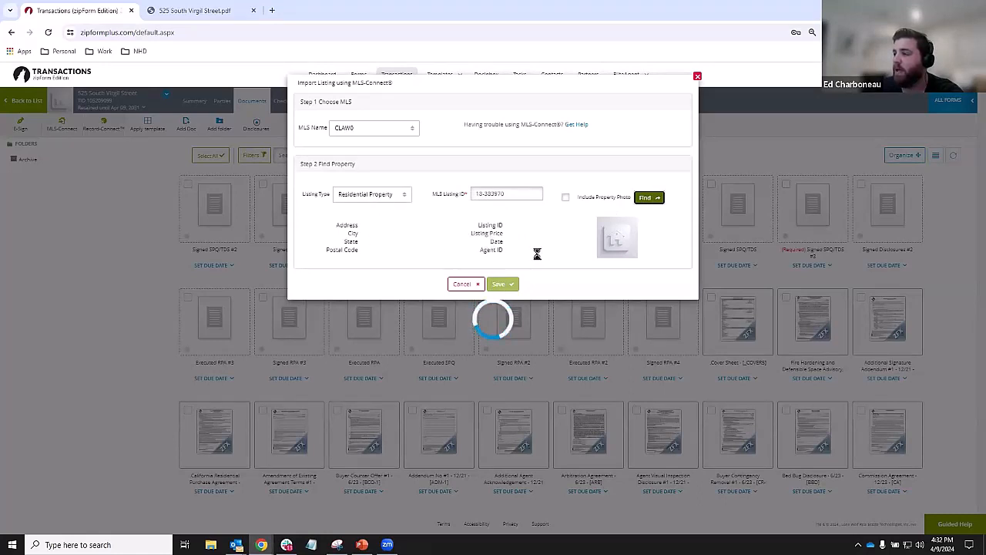
left_click(500, 285)
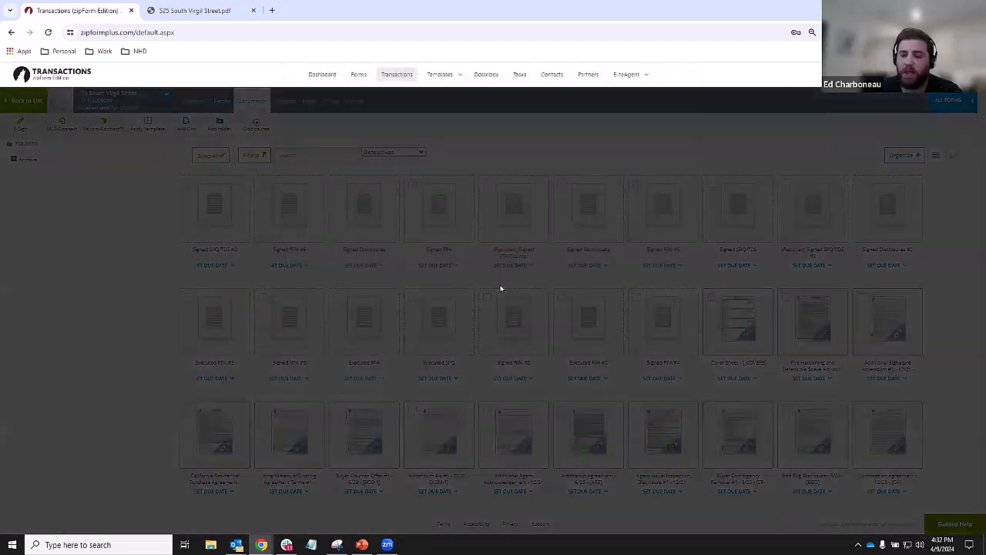
left_click(601, 138)
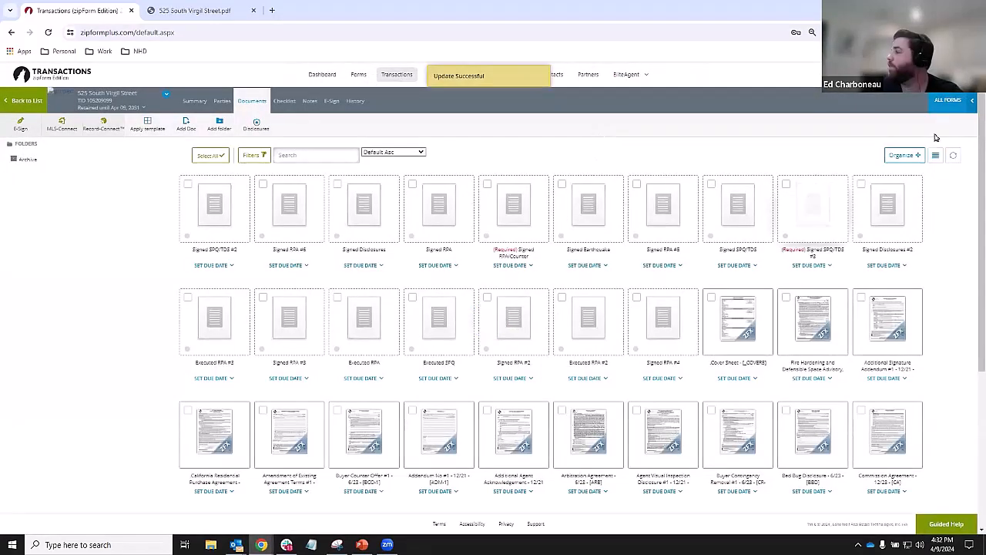
left_click(219, 437)
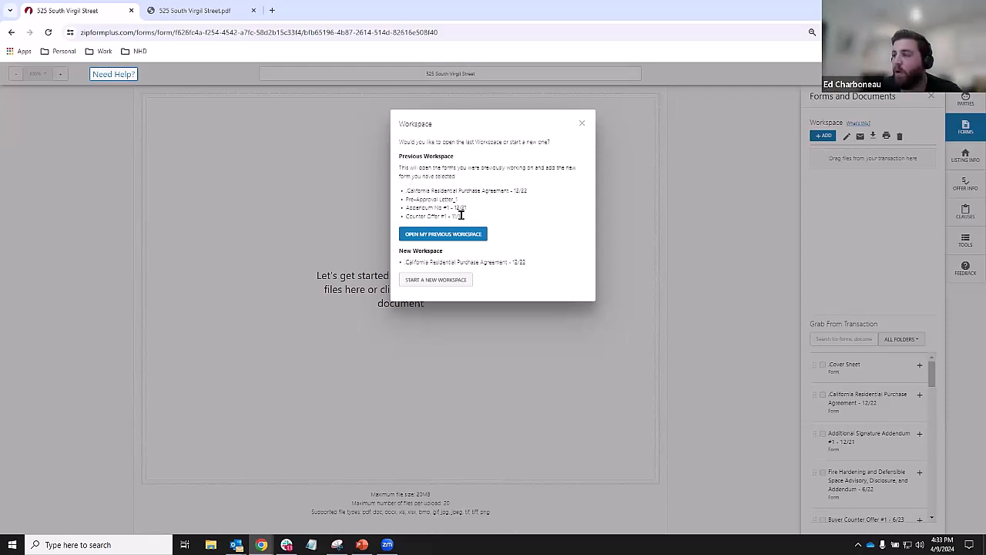
- Choose Open My Previous Workspace to restore the four forms
left_click_drag(461, 215, 401, 187)
left_click(548, 217)
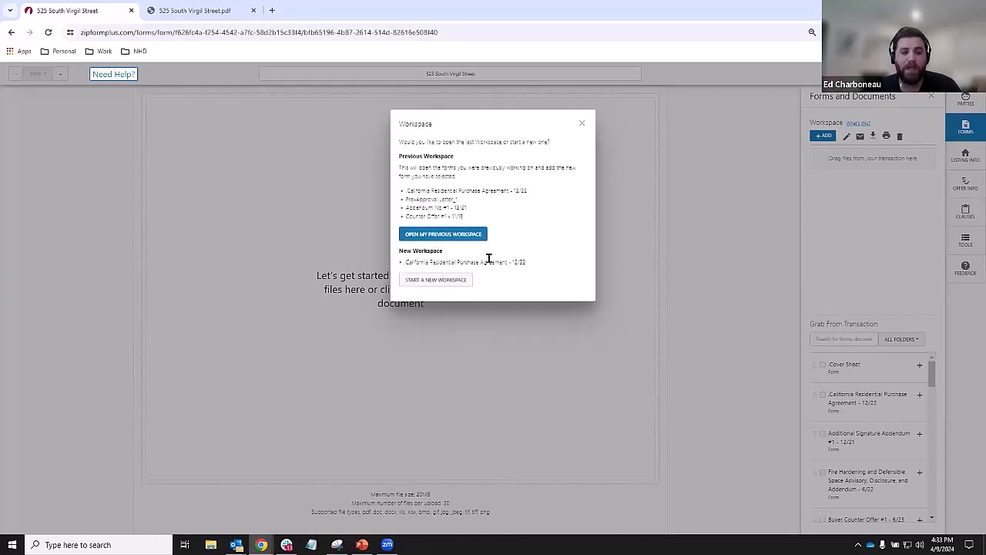
left_click(438, 283)
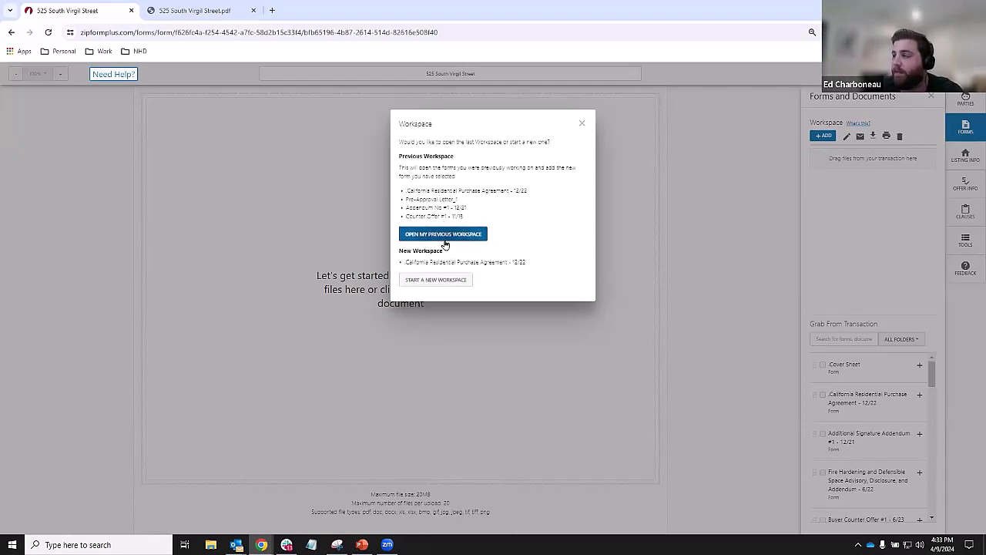
left_click(444, 241)
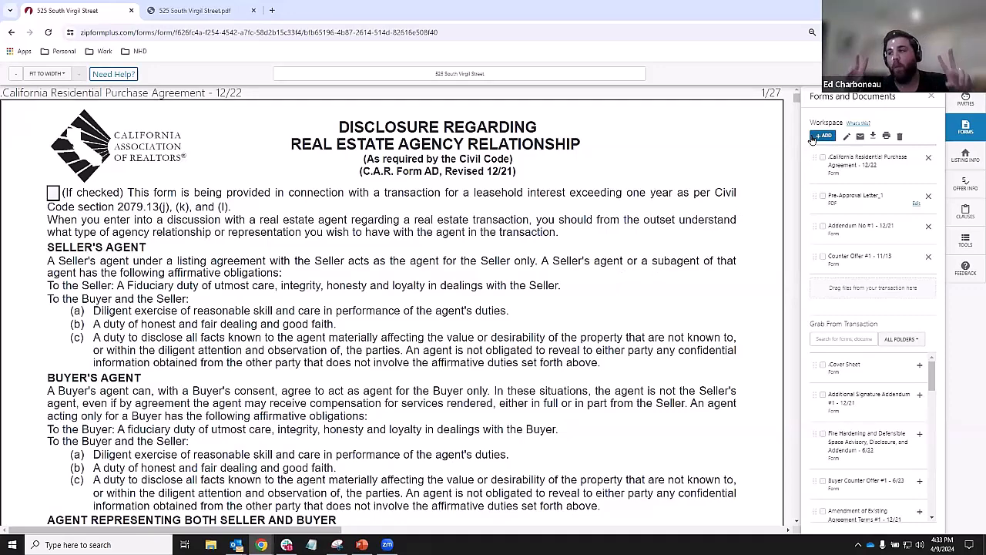
- Scroll down through the agency disclosure form
scroll(672, 196, "down", 5)
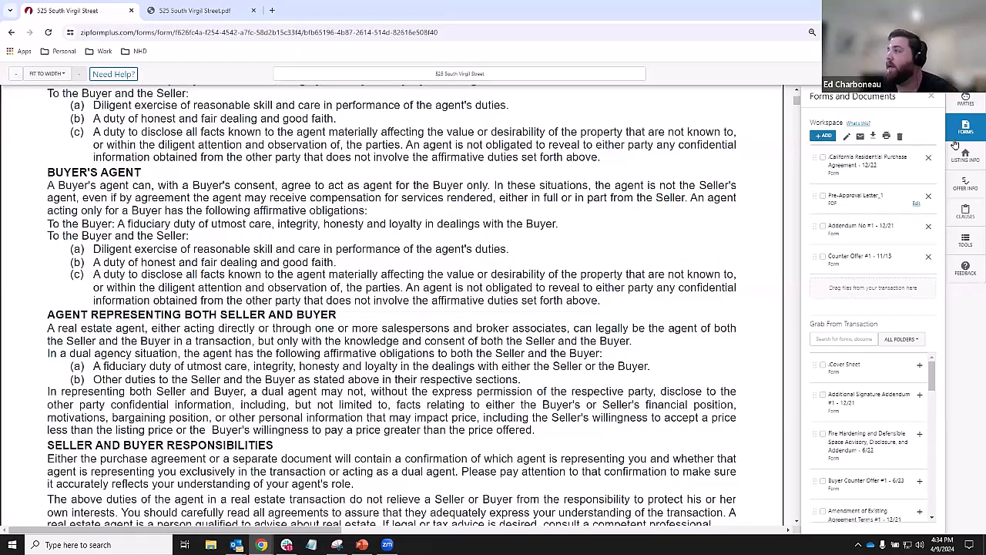
scroll(149, 133, "down", 10)
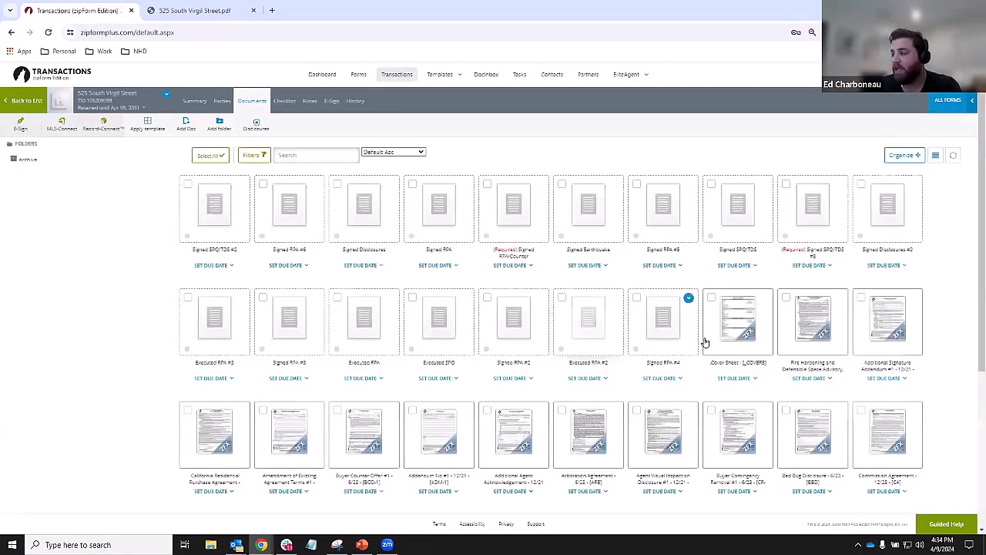
- Open the California Residential Purchase Agreement thumbnail and restore the previous workspace
left_click(231, 428)
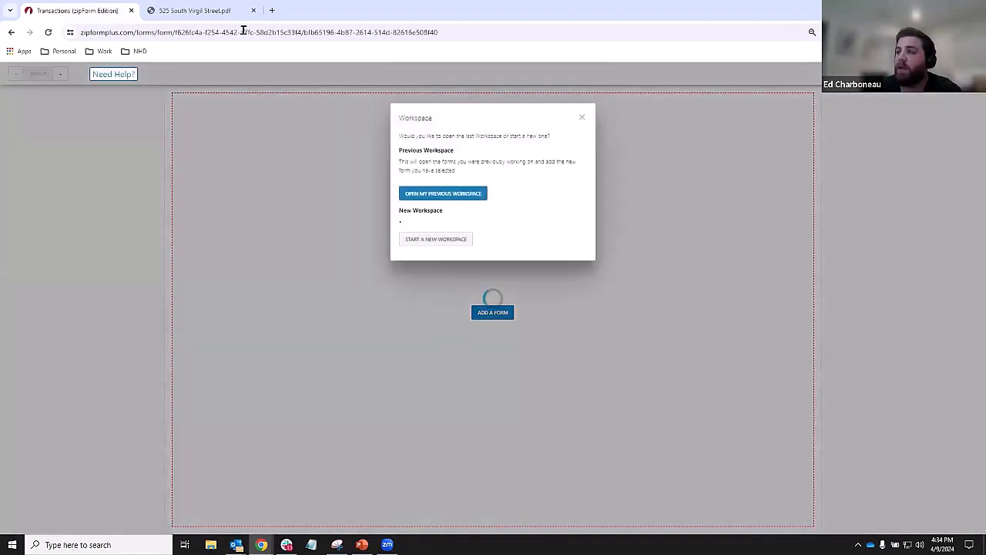
left_click(444, 235)
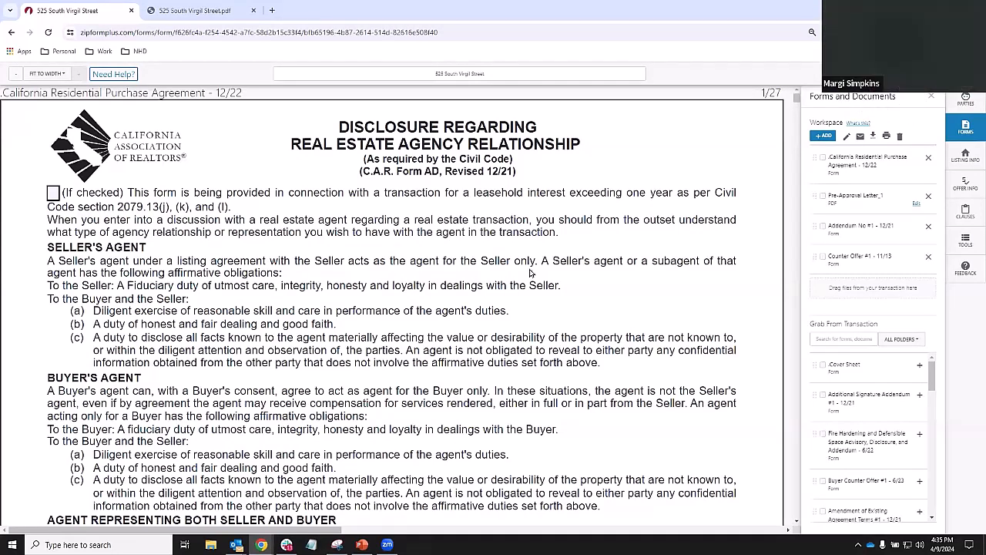
- Prefix the buyer's signature-line name with 'The '
scroll(414, 292, "down", 15)
scroll(423, 284, "up", 3)
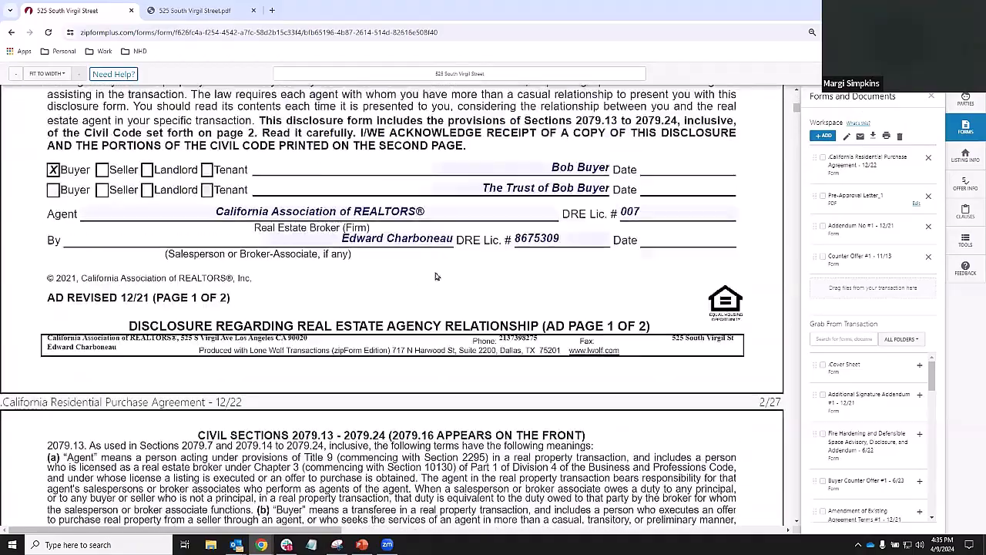
left_click(567, 168)
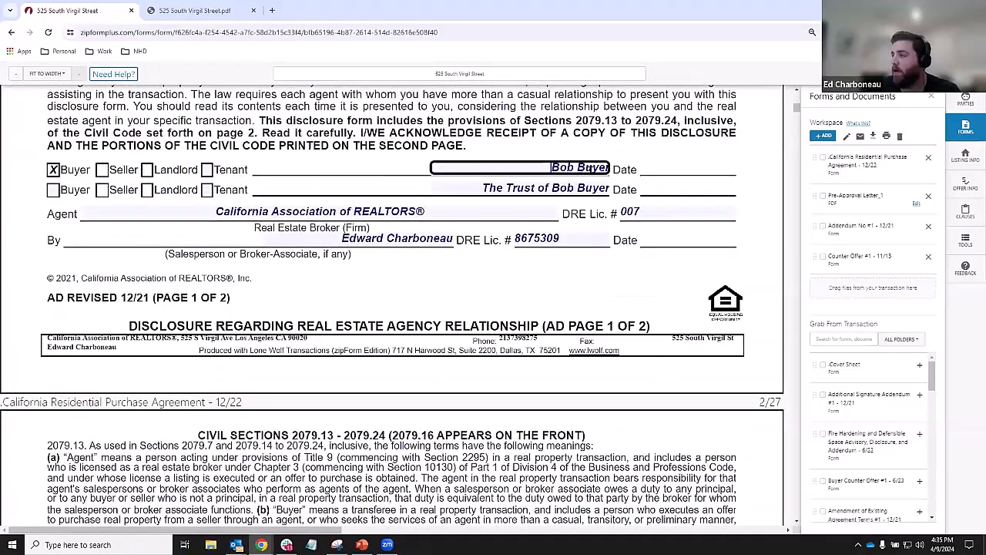
type("The")
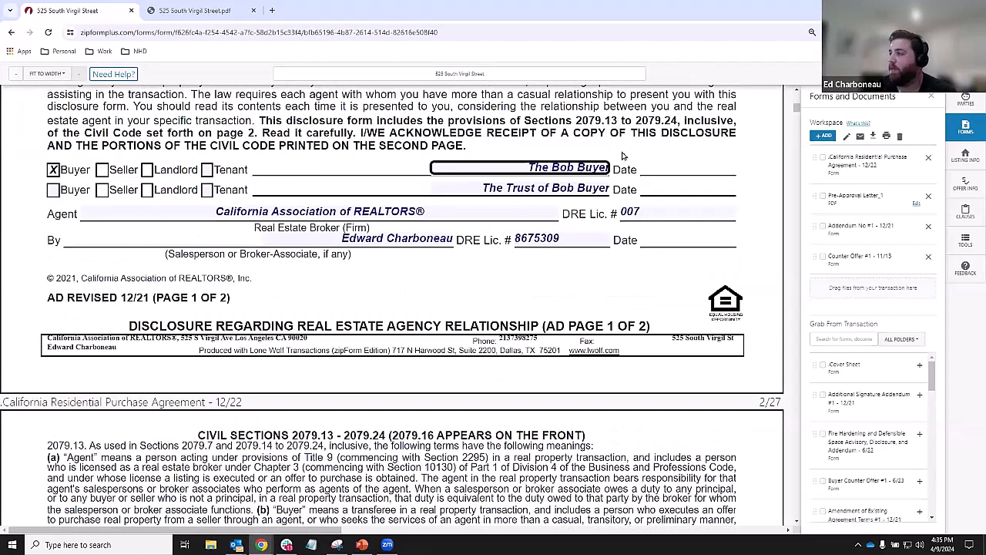
left_click(644, 283)
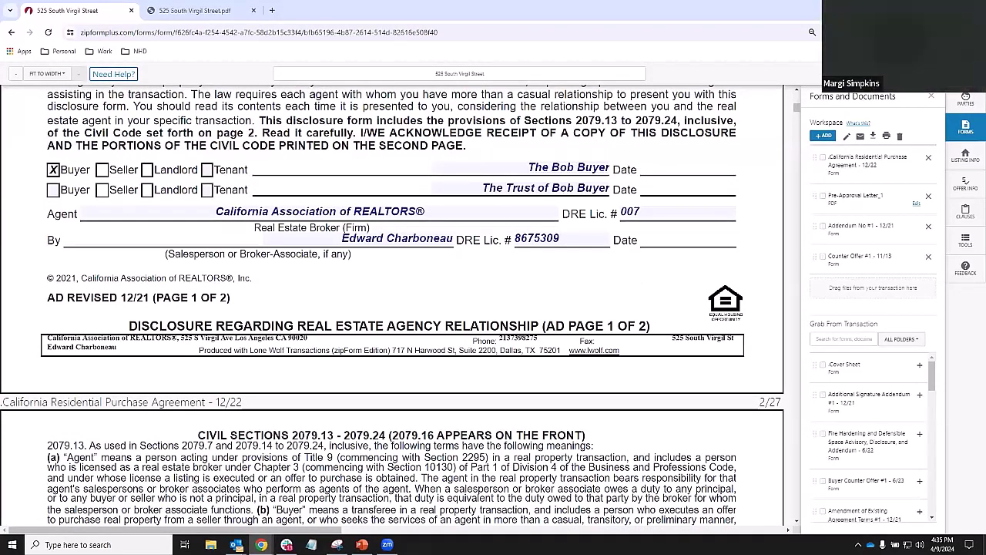
- Close the form, saving the changes, and leave the editor page
left_click(971, 74)
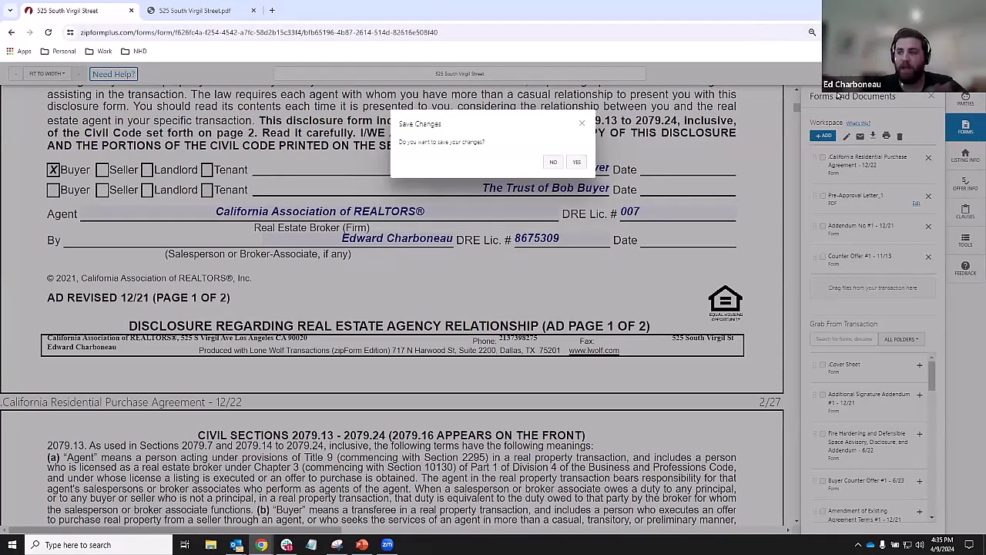
left_click(576, 162)
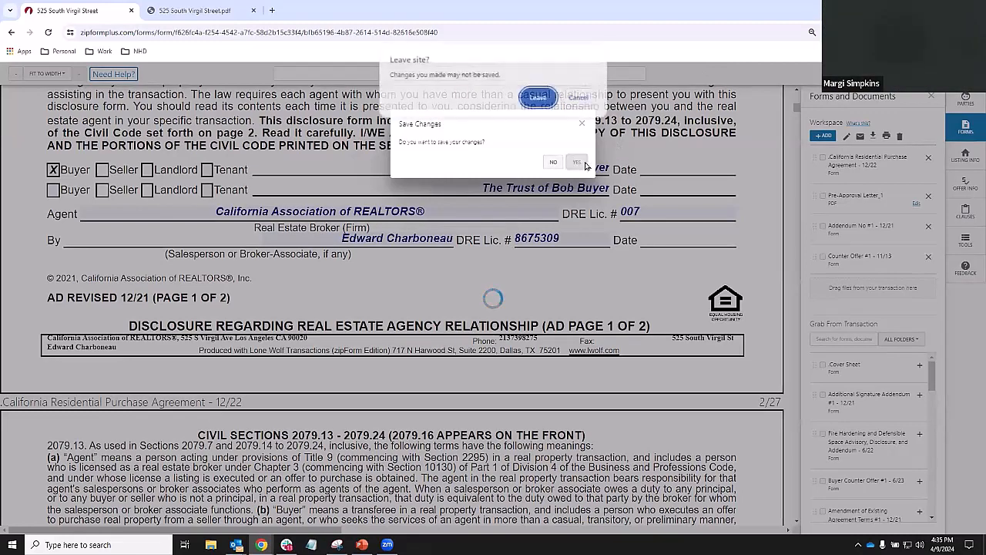
left_click(540, 100)
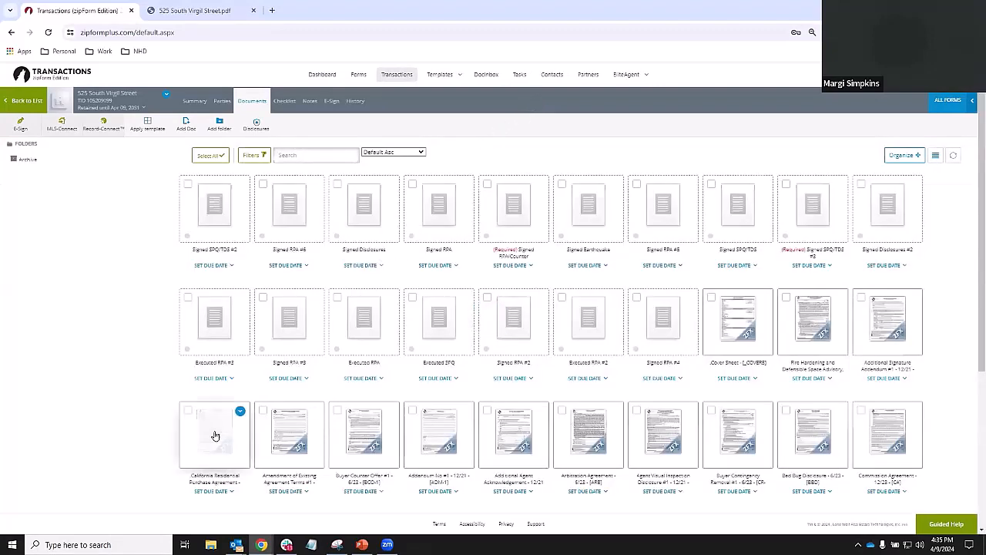
- Reopen the California Residential Purchase Agreement with My Previous Workspace's four forms restored
left_click(215, 436)
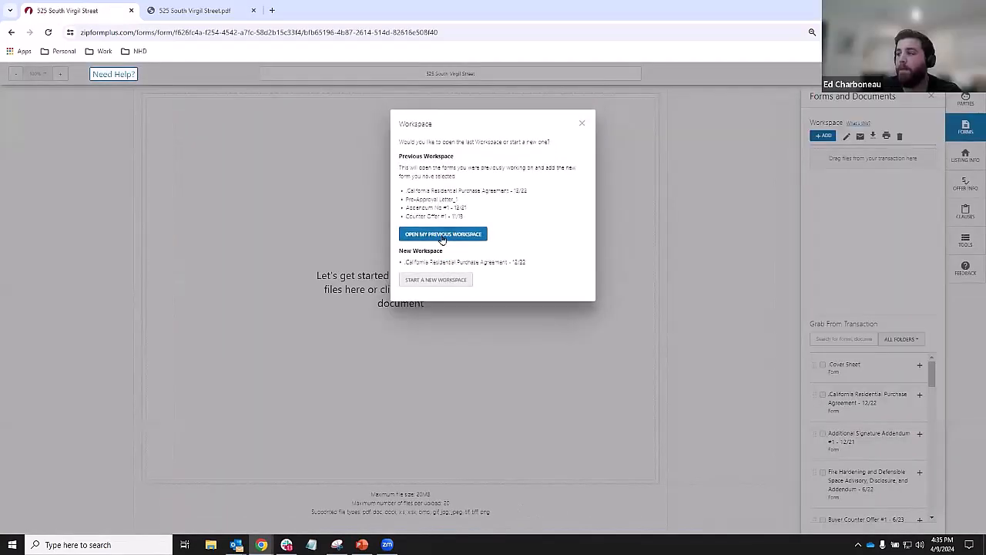
left_click(443, 236)
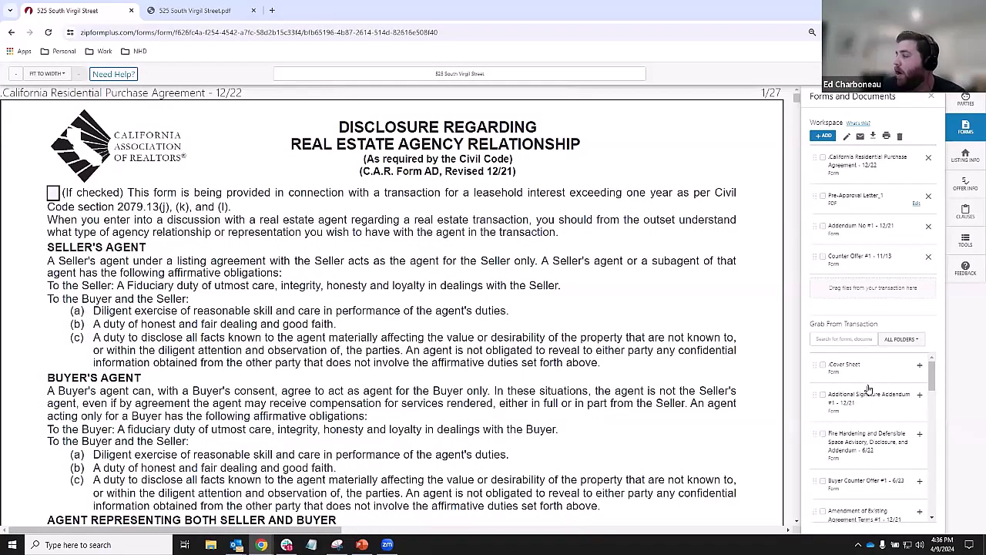
scroll(867, 401, "down", 8)
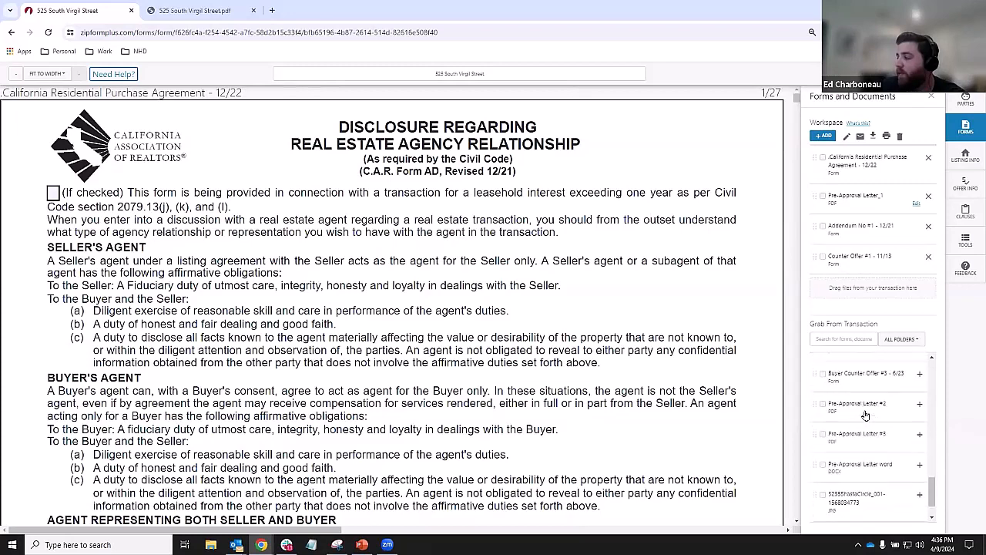
scroll(865, 415, "down", 1)
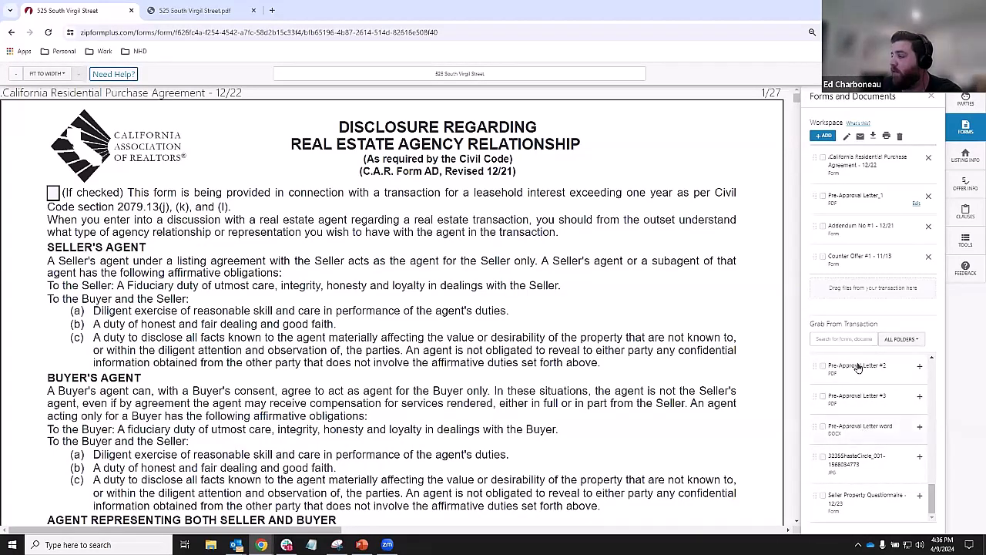
- Remove Counter Offer #1 from the workspace, leaving three items
scroll(858, 444, "up", 10)
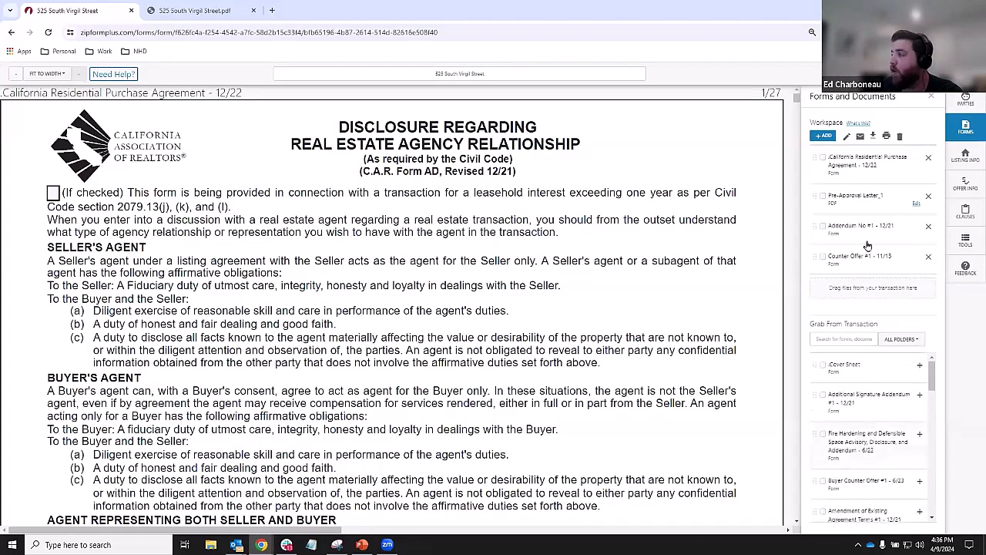
key("ctrl")
key("ctrl")
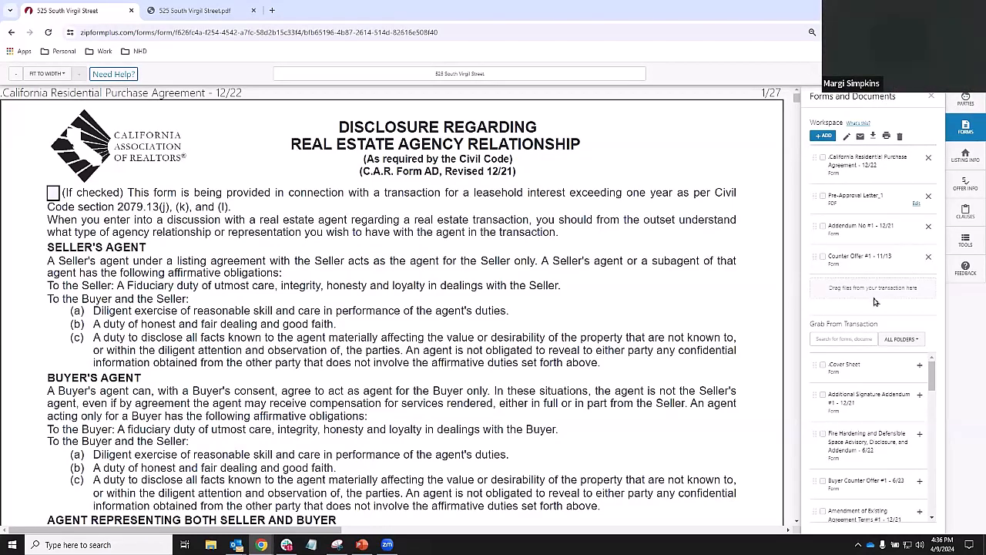
left_click(929, 256)
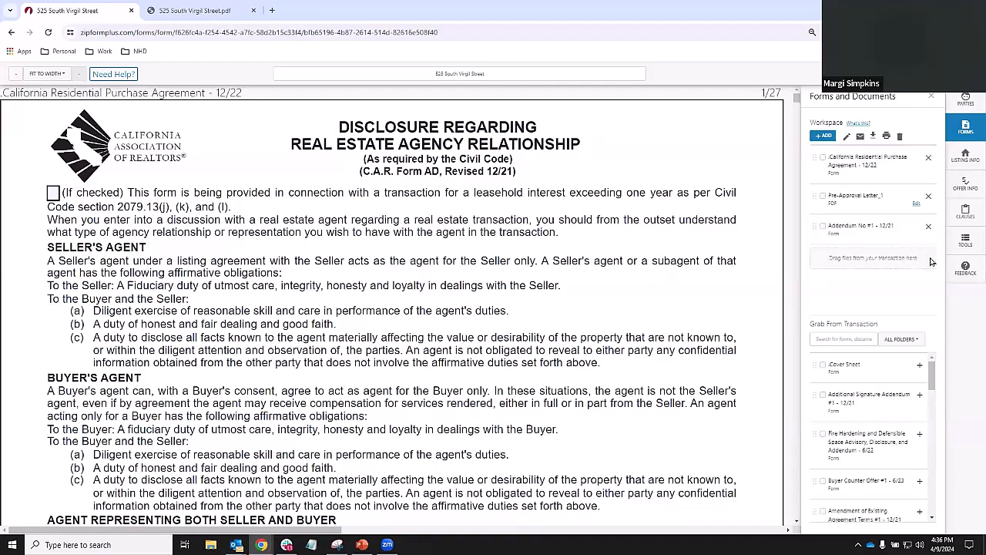
- Review the Listing Info and Offer Info tabs, then display Addendum No #1 with the updated buyer names
scroll(605, 263, "down", 15)
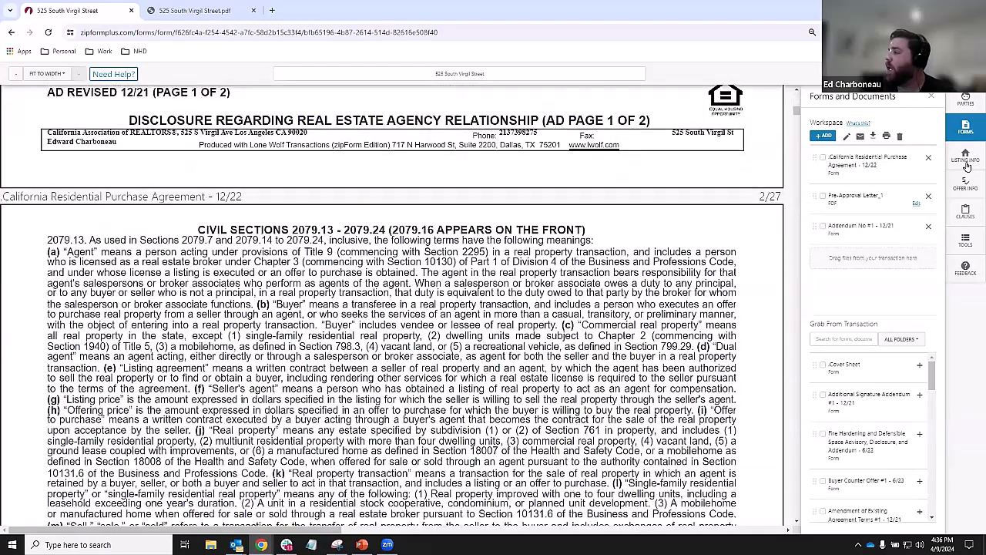
left_click(967, 164)
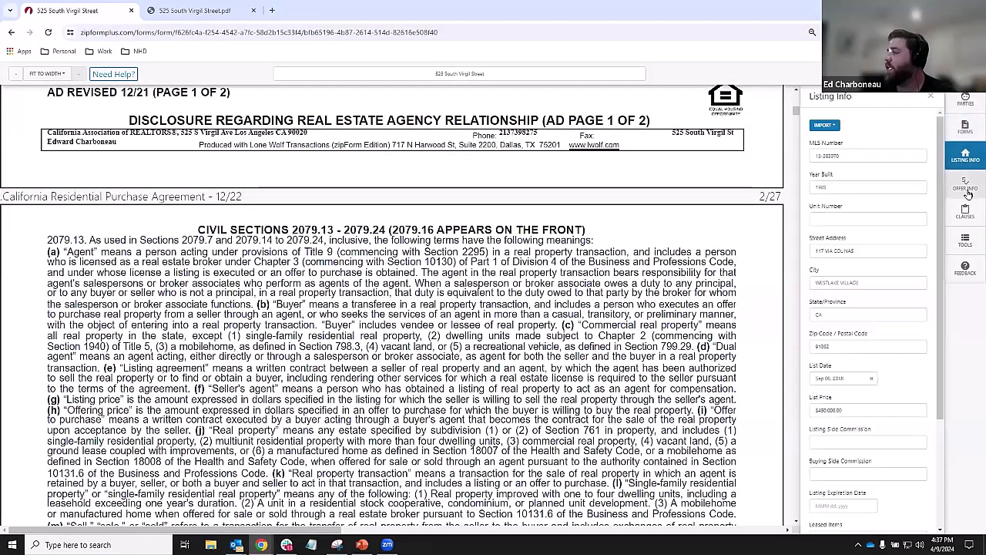
left_click(967, 189)
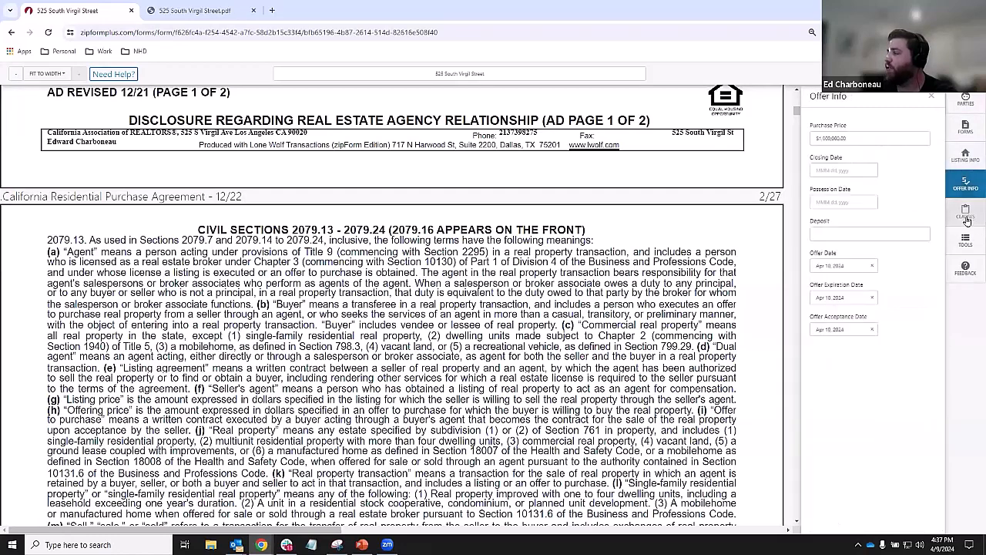
left_click(966, 128)
left_click(861, 226)
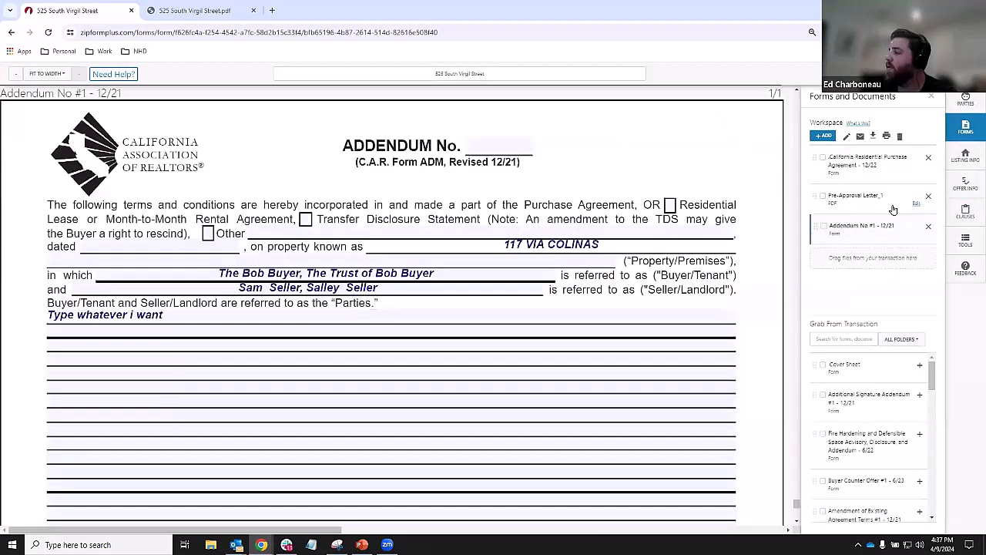
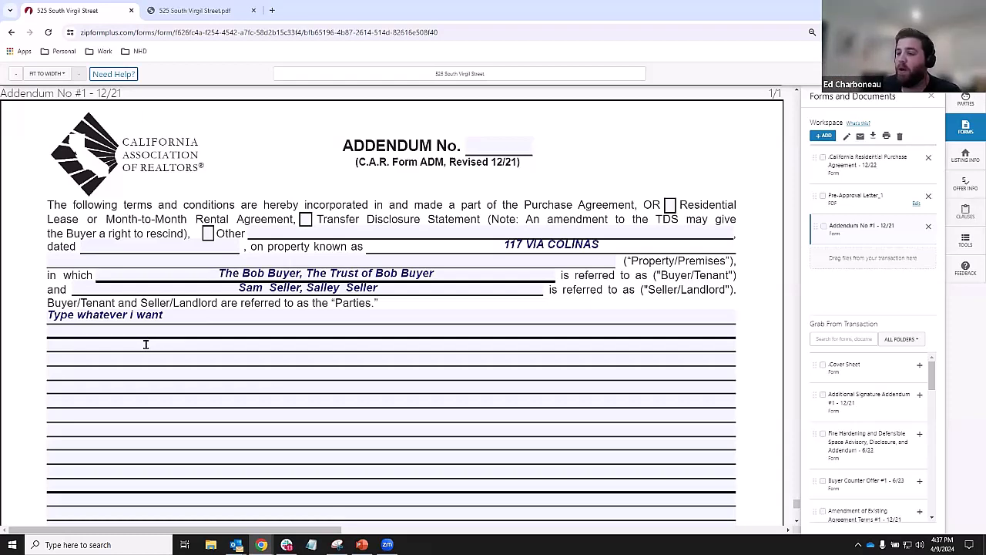
- Save the addendum line 'Type whatever i want' as a new personal clause titled Addendum
left_click(224, 333)
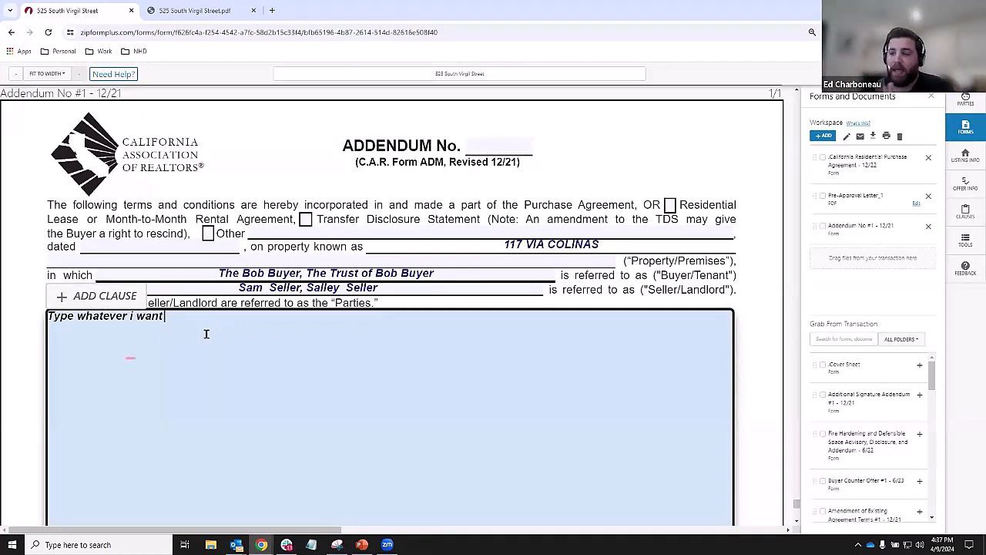
left_click_drag(171, 316, 29, 320)
key("ctrl+c")
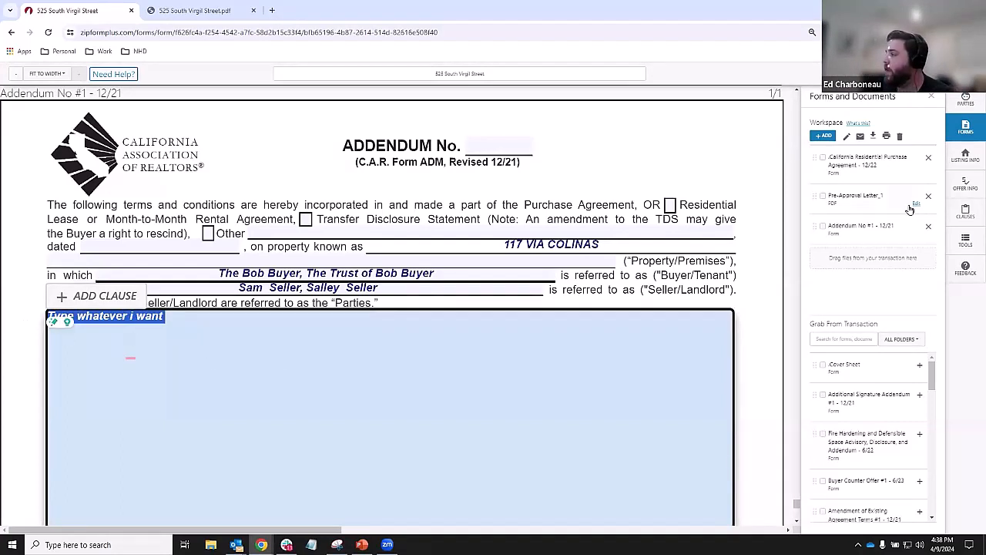
left_click(966, 215)
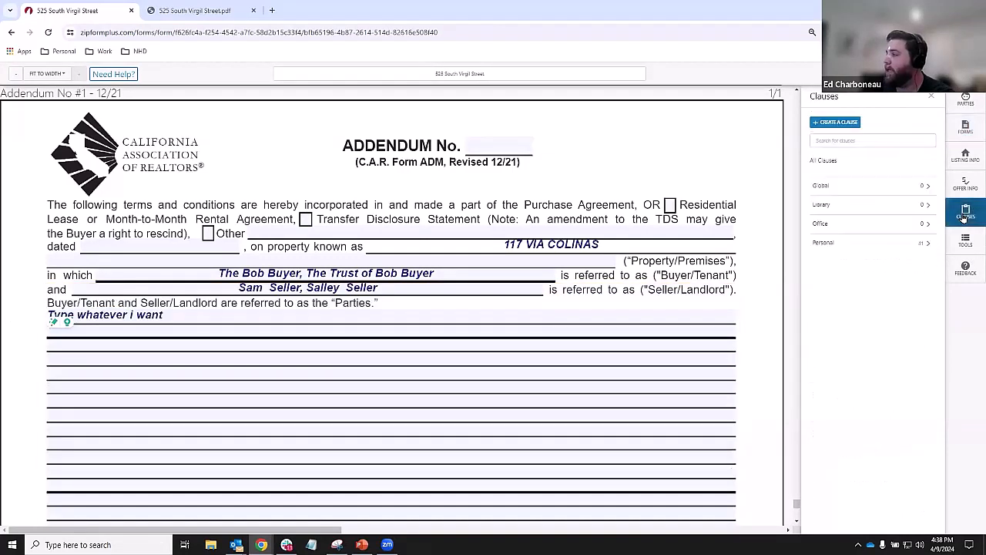
left_click(836, 122)
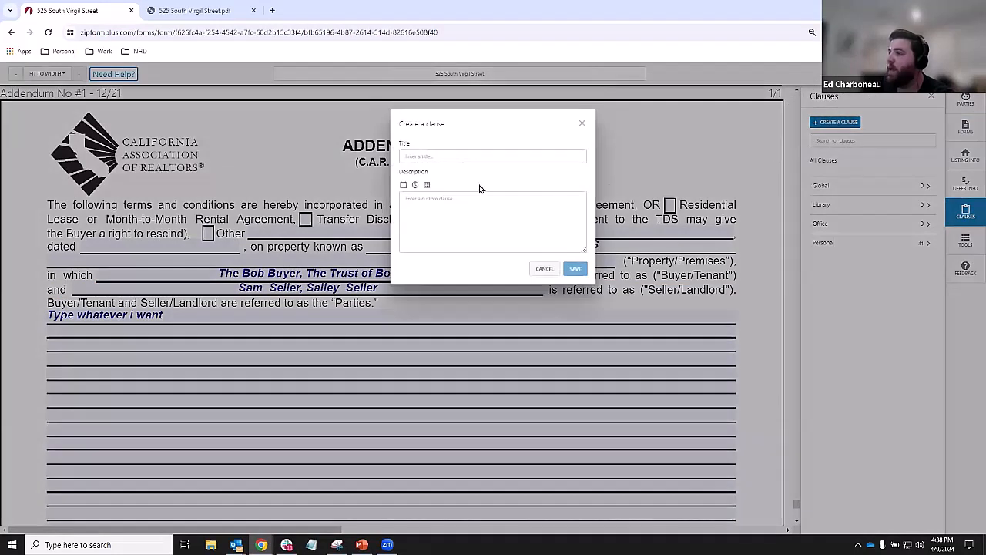
left_click(429, 157)
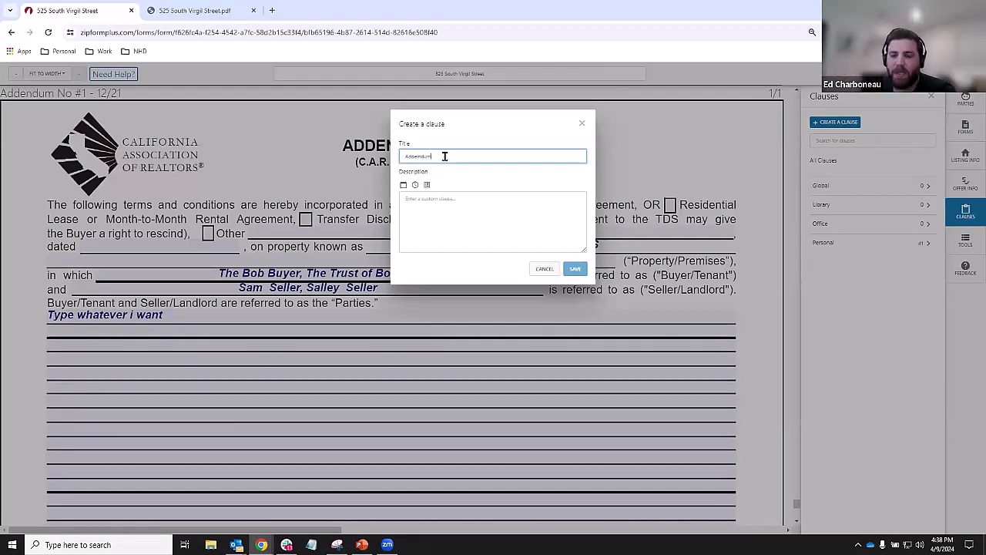
left_click(450, 203)
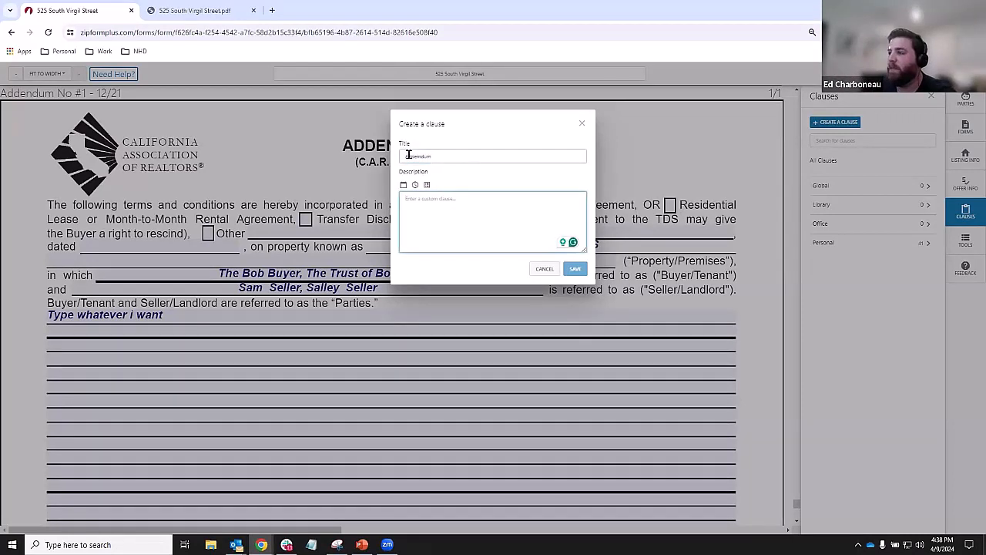
left_click(442, 158)
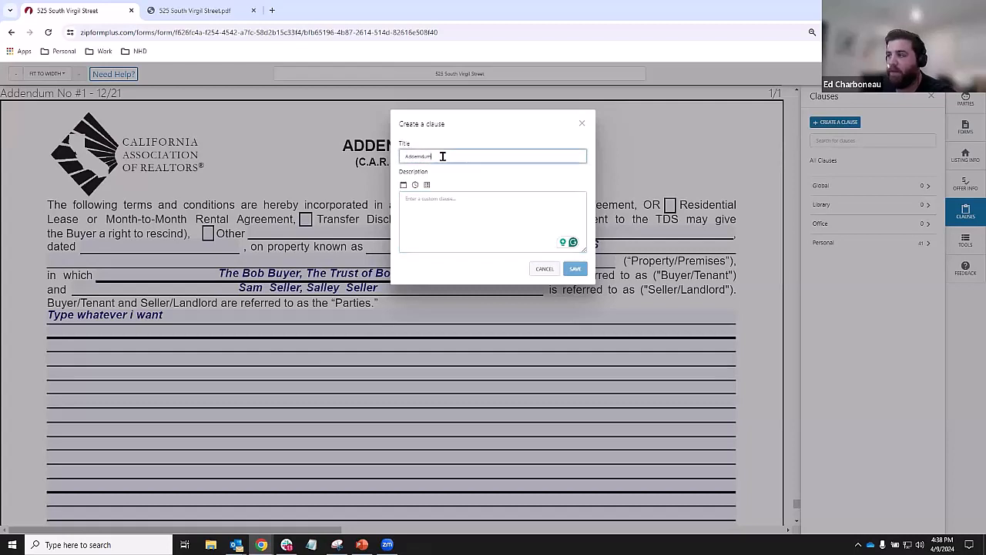
left_click(437, 198)
key("ctrl+v")
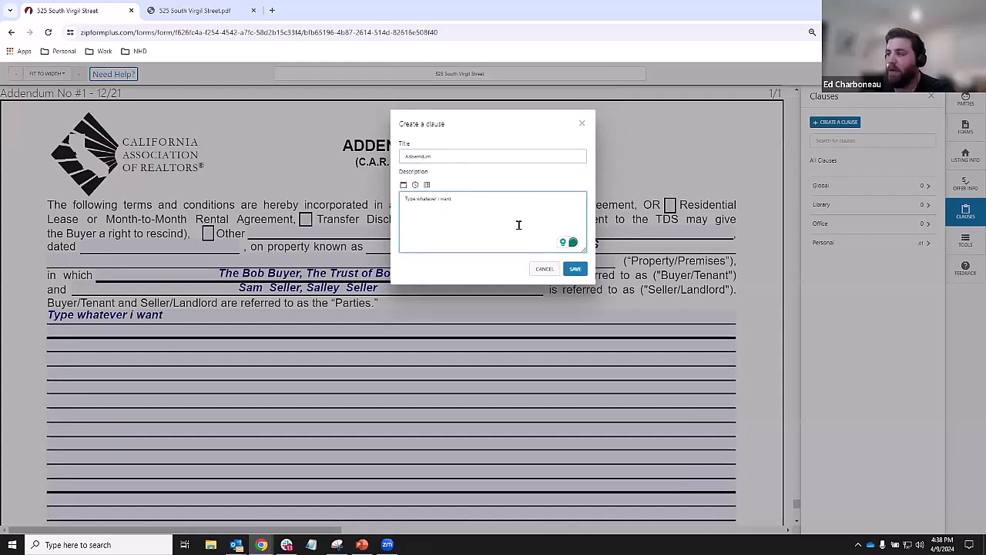
left_click(580, 271)
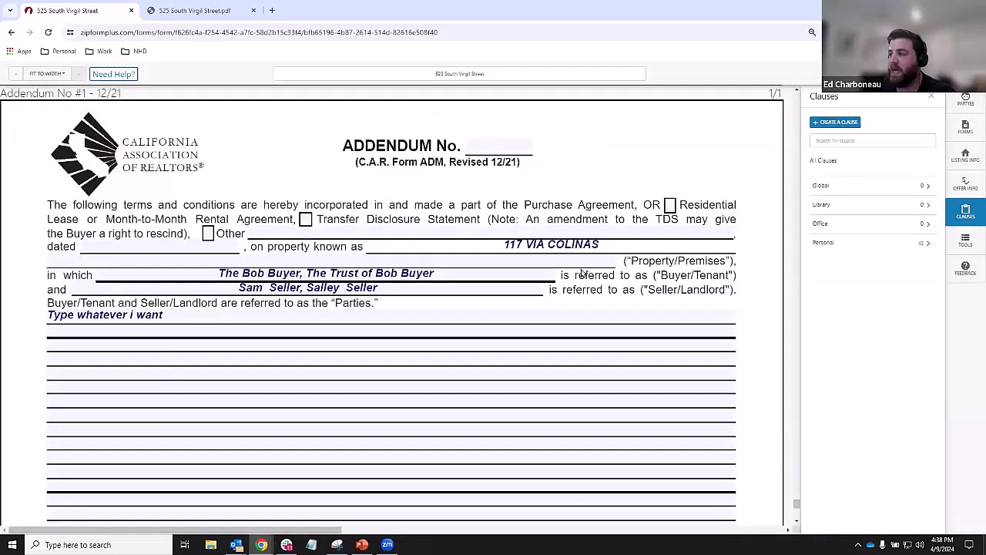
left_click(201, 313)
- Clear the addendum line and insert personal clause Addendum #1, 'Buyer must pay all closing cost'
key("BackSpace")
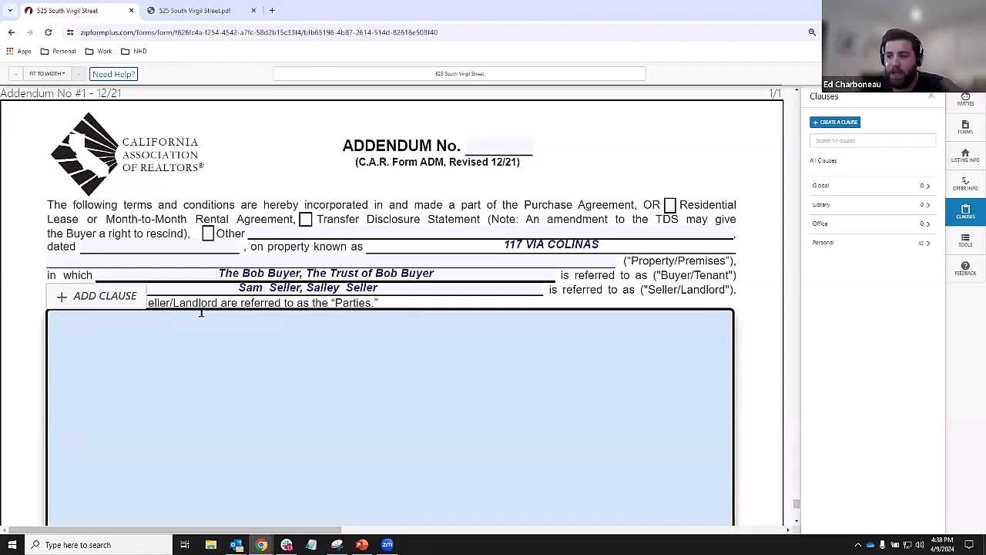
left_click(289, 152)
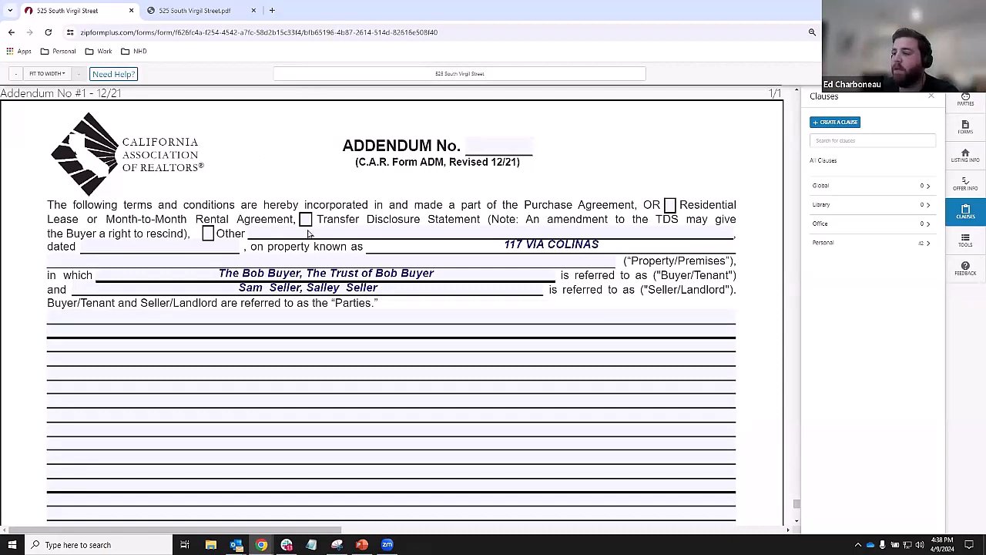
left_click(263, 361)
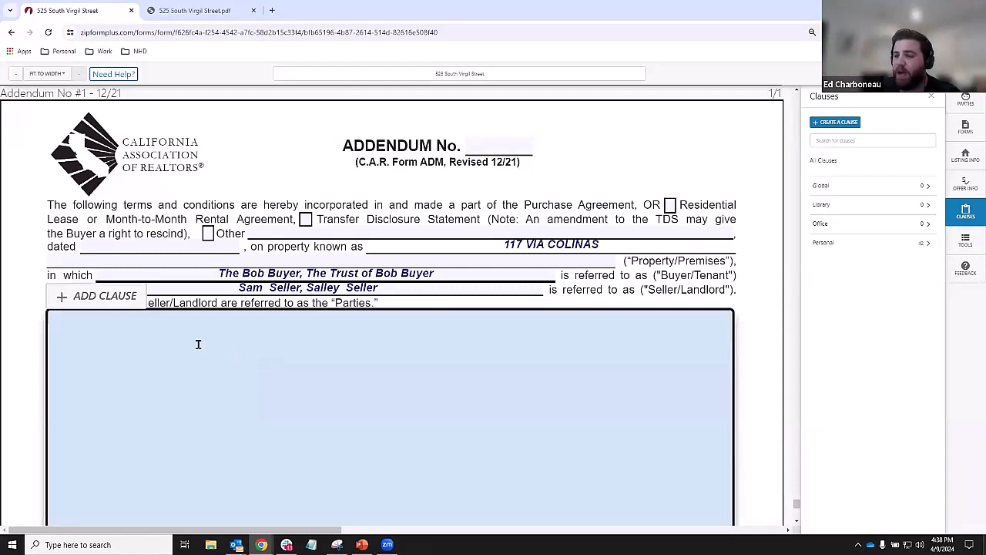
left_click(105, 308)
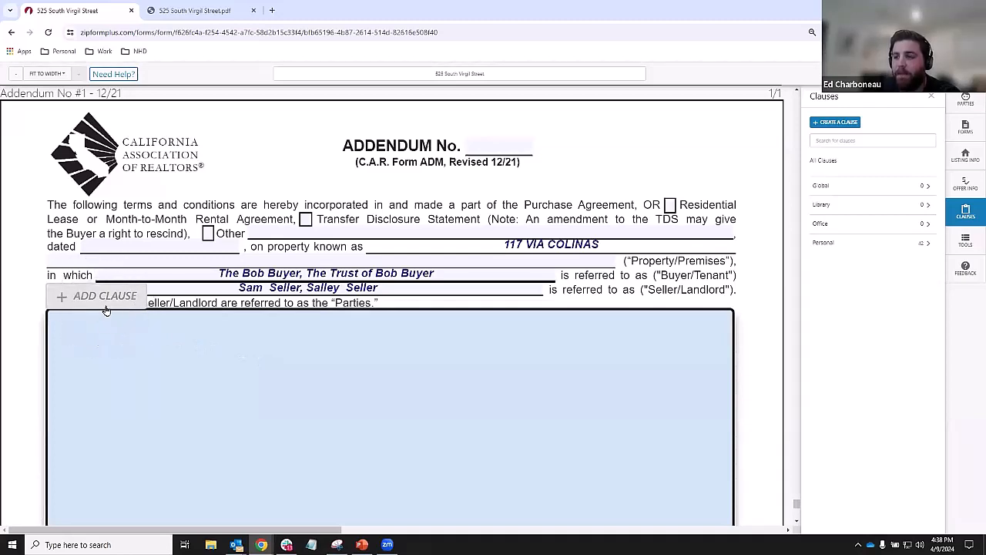
left_click(106, 309)
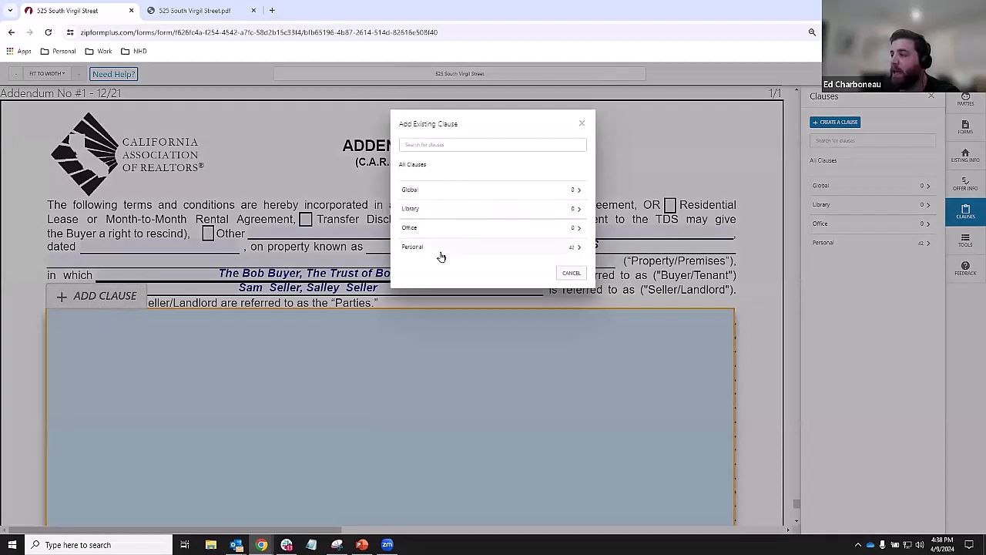
left_click(440, 255)
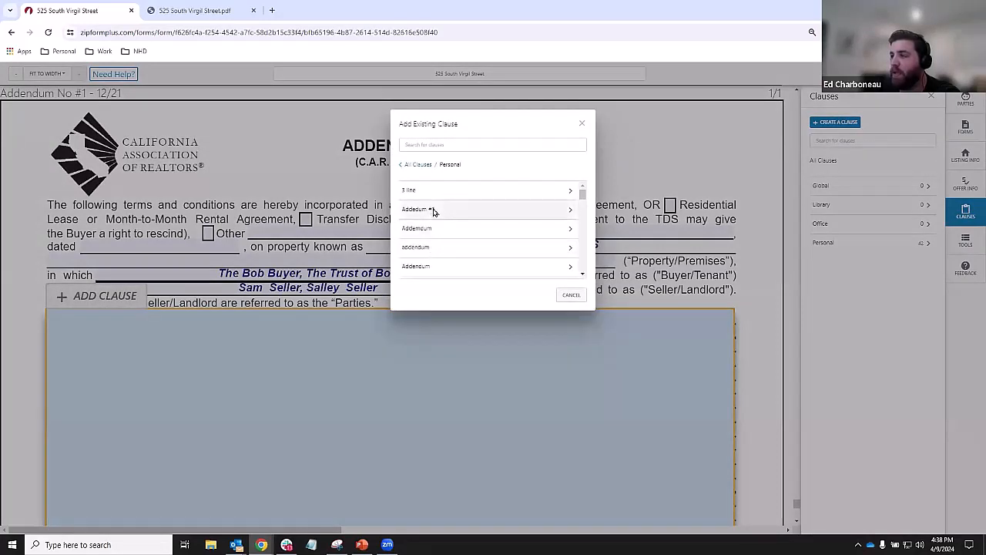
left_click(436, 211)
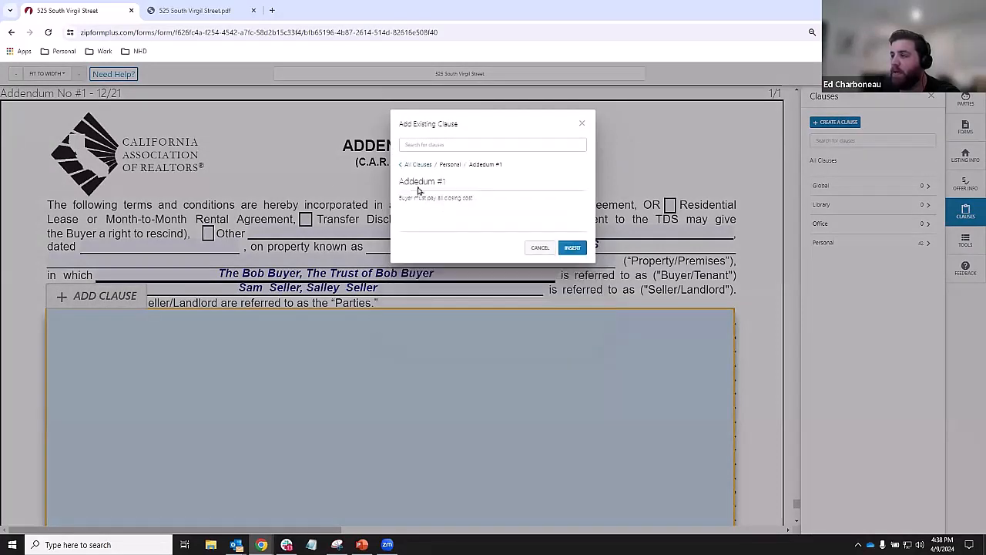
left_click(572, 249)
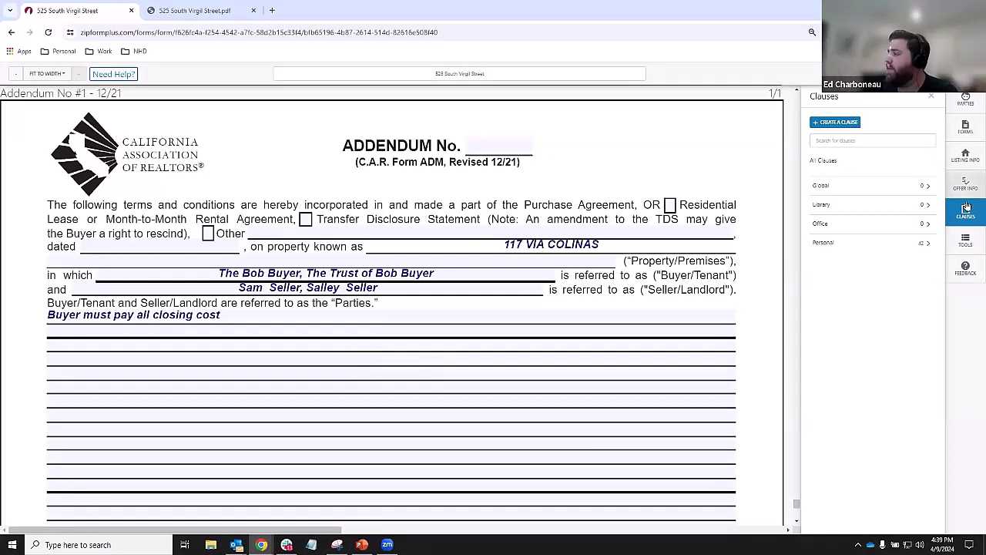
- Browse the personal clauses in the clause library
left_click(898, 242)
scroll(878, 262, "down", 5)
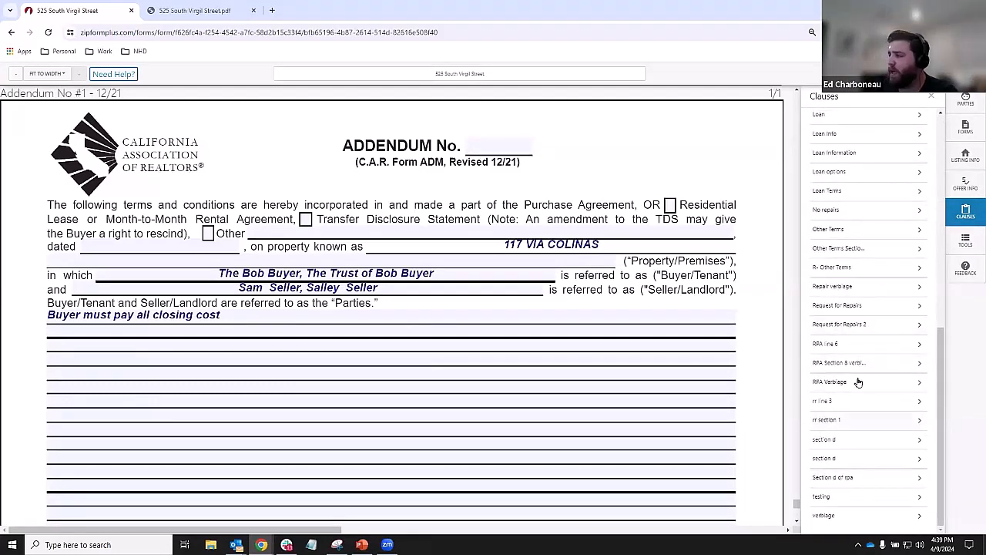
scroll(856, 370, "up", 10)
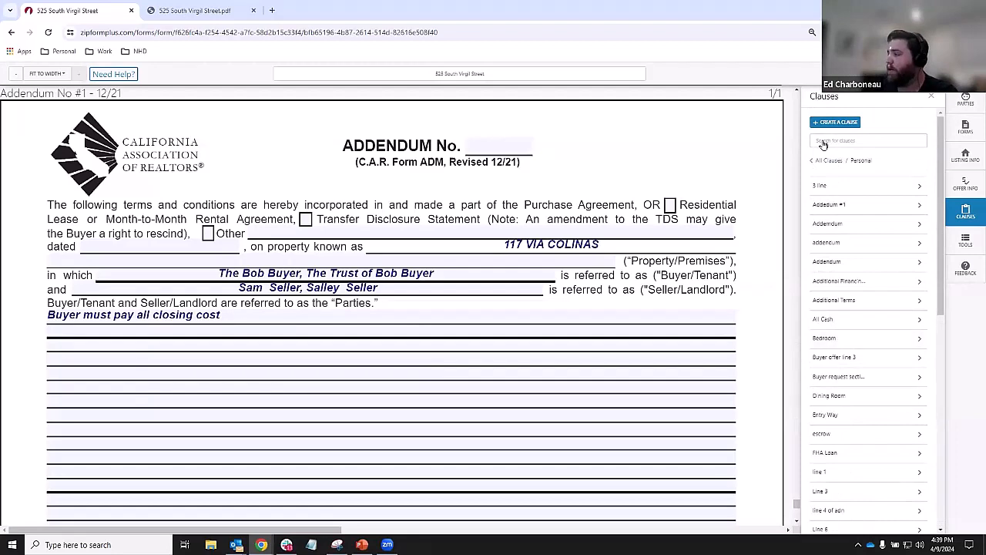
- Insert the Bedroom clause 'Bedroom has four walls and a floor' as a second addendum line
left_click(137, 399)
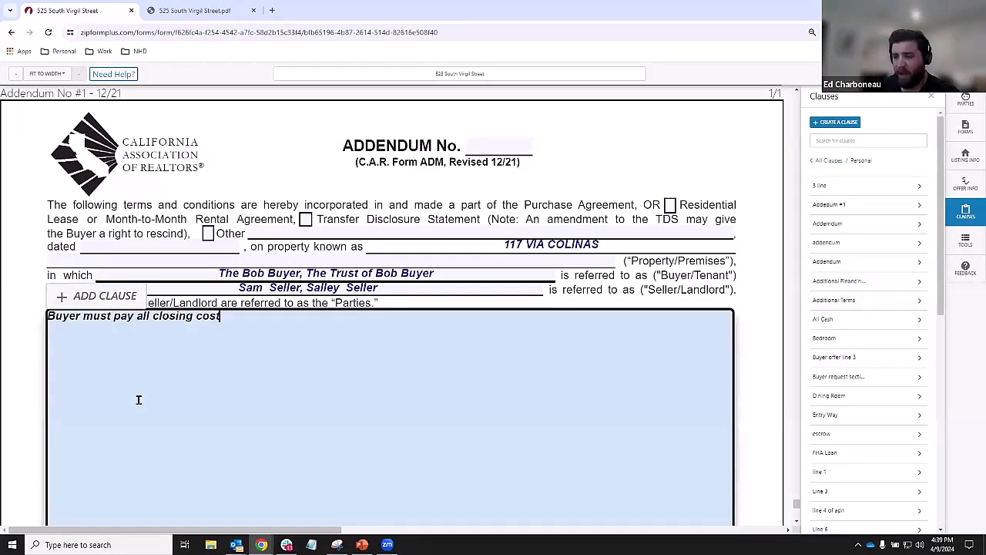
left_click(123, 296)
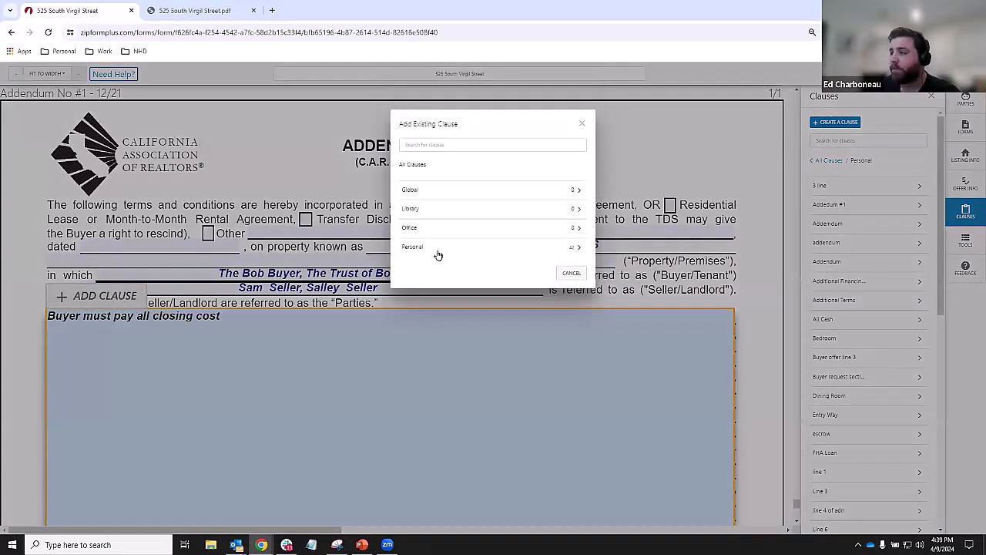
left_click(436, 249)
scroll(441, 243, "down", 1)
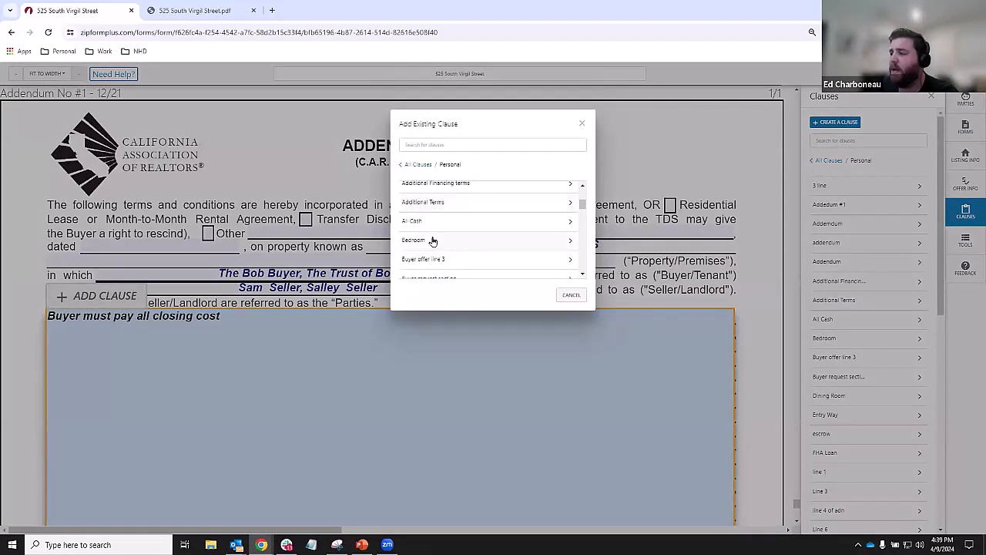
left_click(436, 242)
left_click(577, 248)
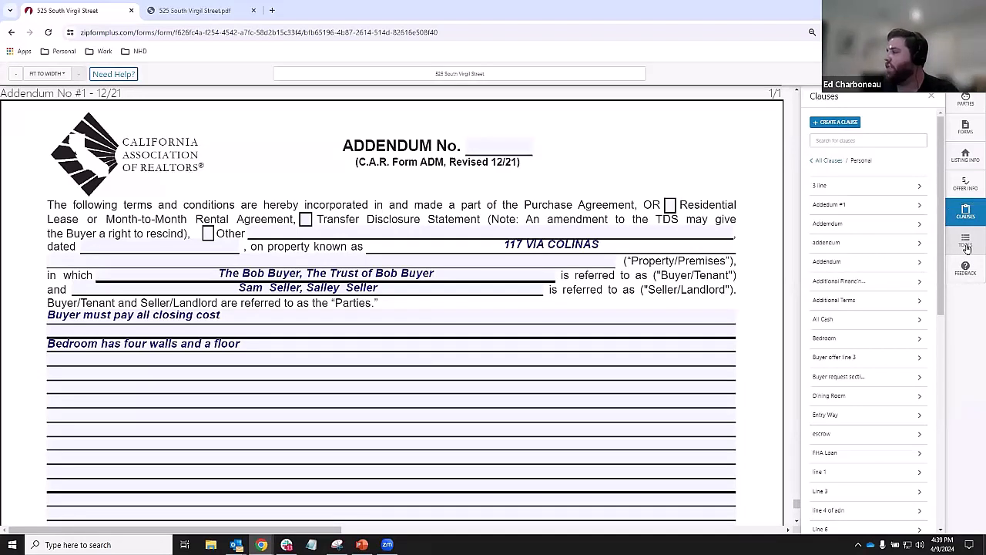
left_click(967, 244)
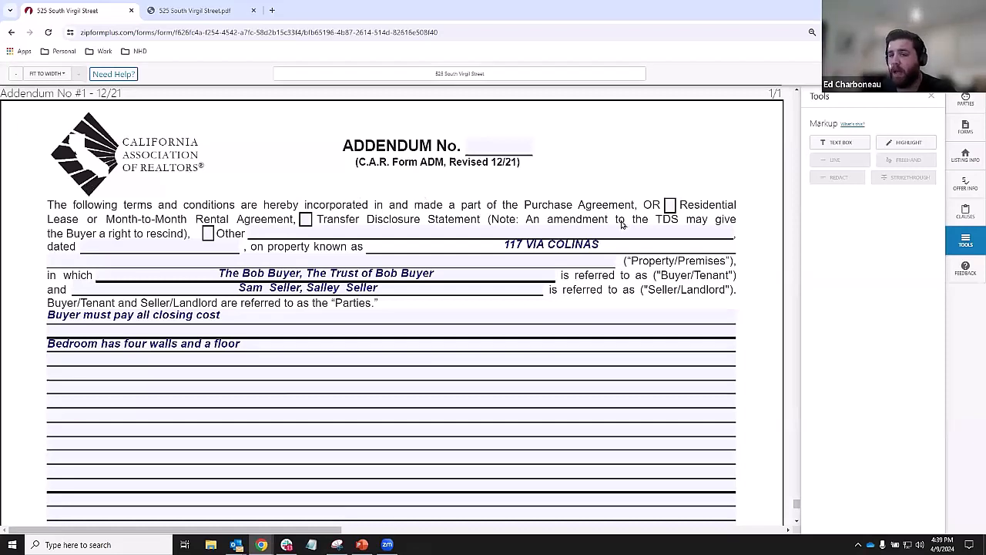
- Highlight the addendum's opening terms paragraph
key("ctrl")
left_click(888, 145)
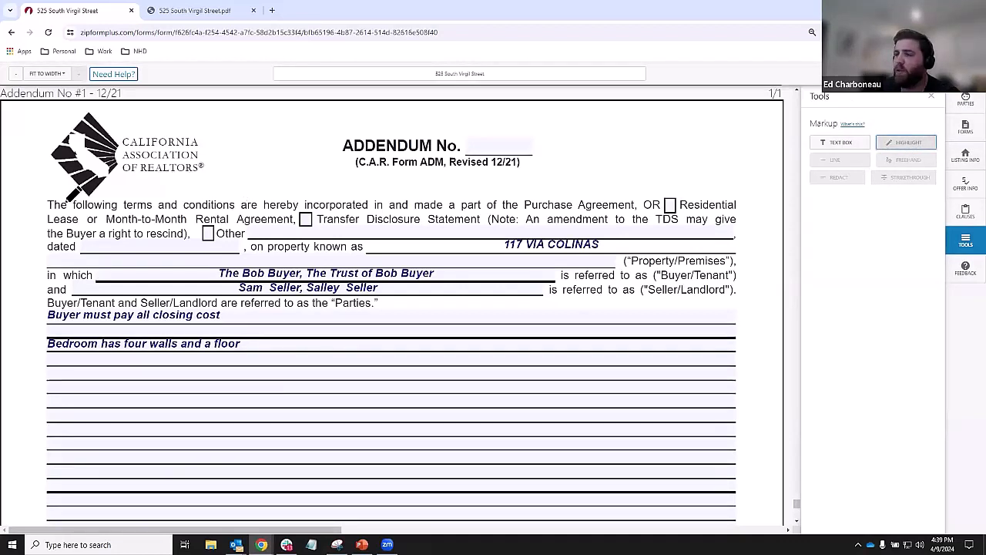
mouse_move(47, 202)
left_mouse_down()
mouse_move(712, 193)
mouse_move(752, 299)
left_mouse_up()
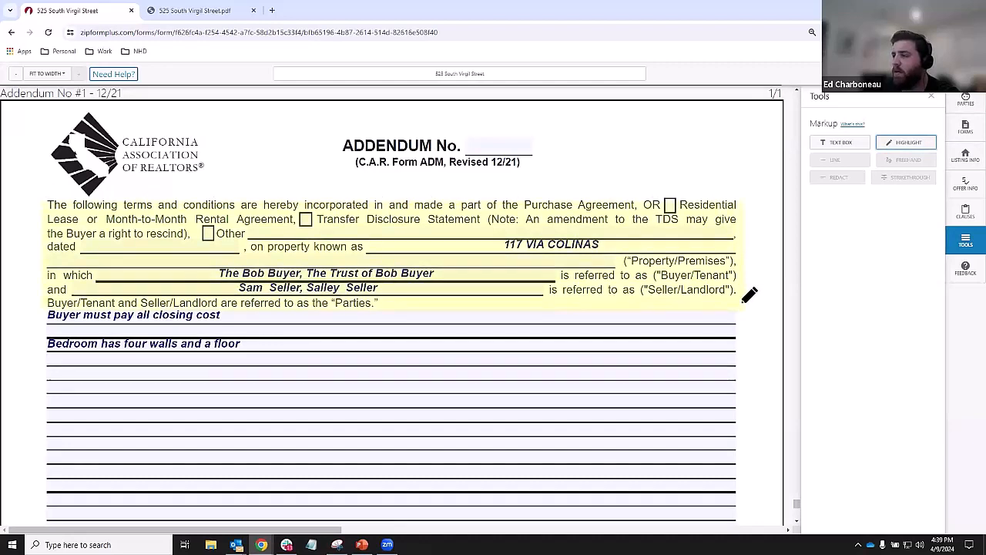
left_click(924, 144)
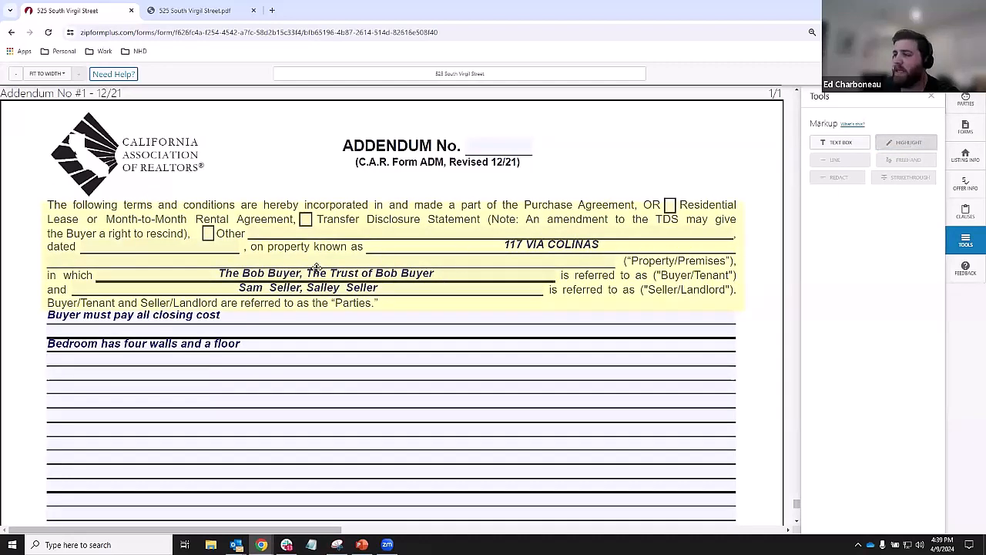
- Try black, blue, green, red and gray as the paragraph highlight colour
left_click(401, 233)
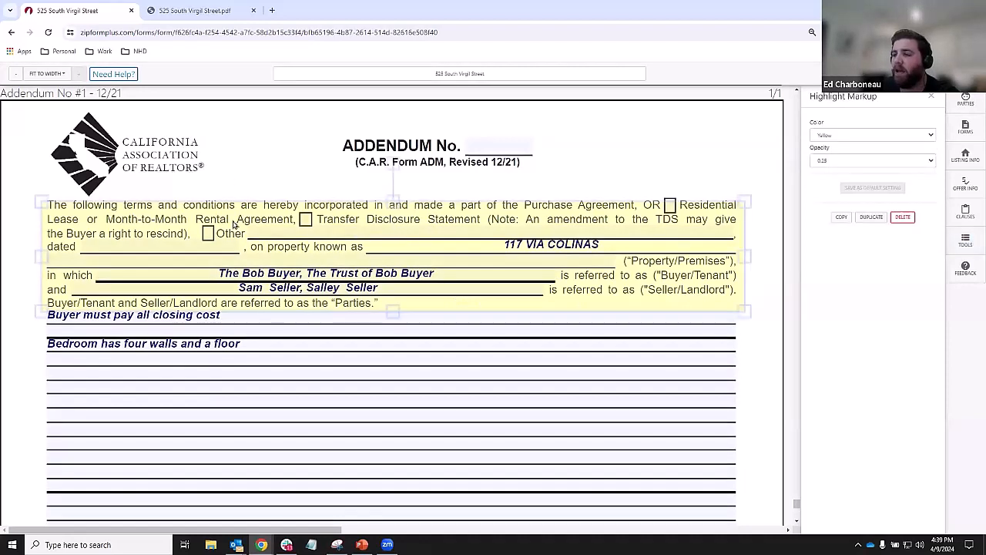
left_click(880, 136)
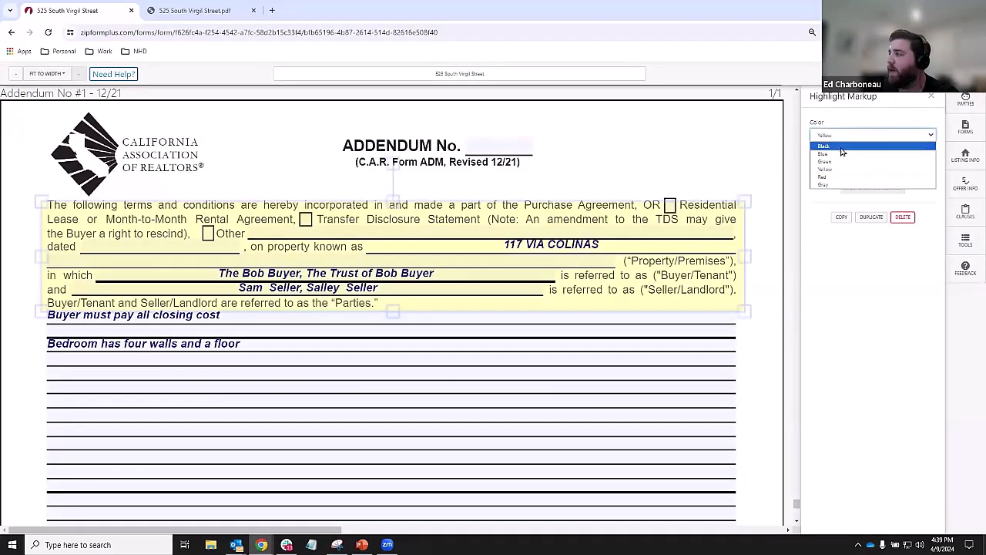
left_click(843, 151)
left_click(843, 136)
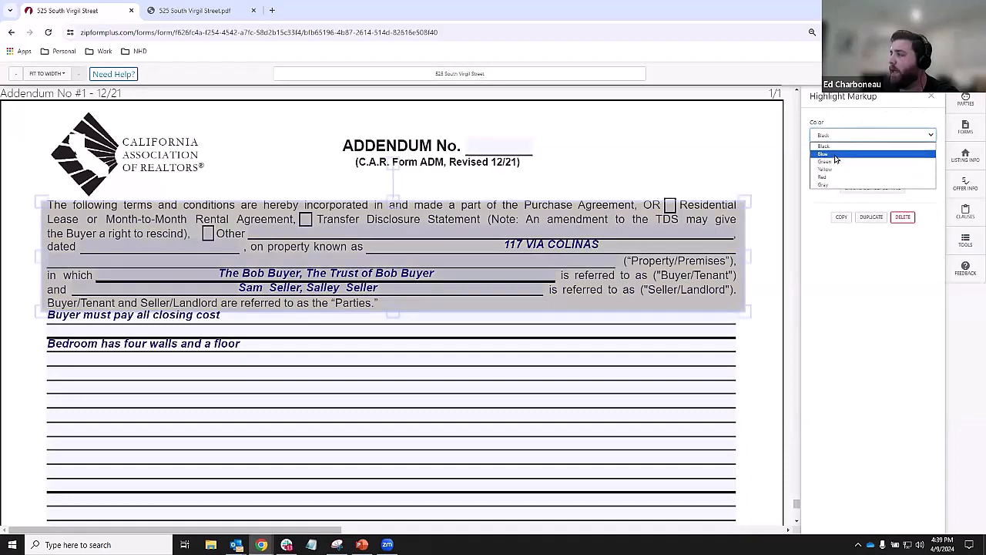
left_click(836, 154)
left_click(840, 136)
left_click(837, 161)
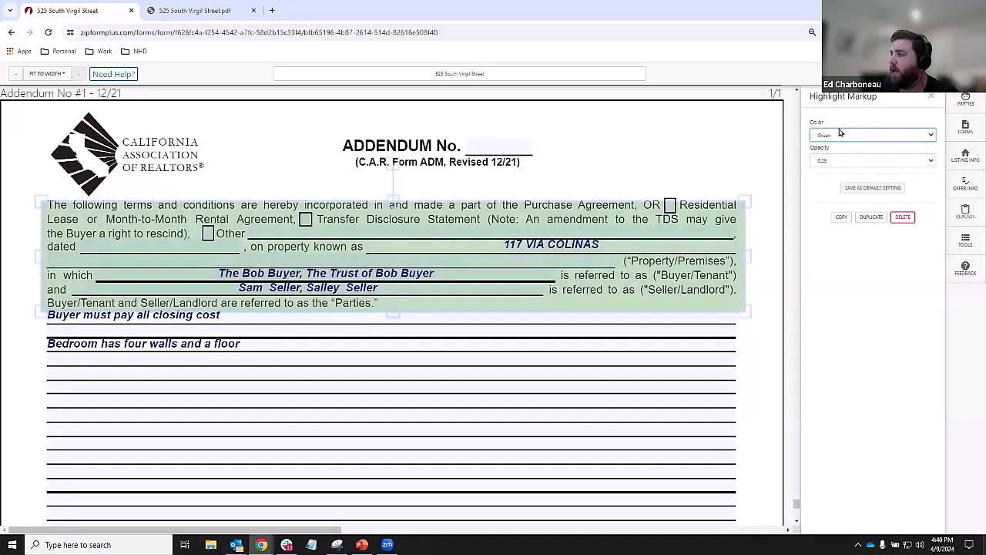
left_click(841, 134)
left_click(837, 175)
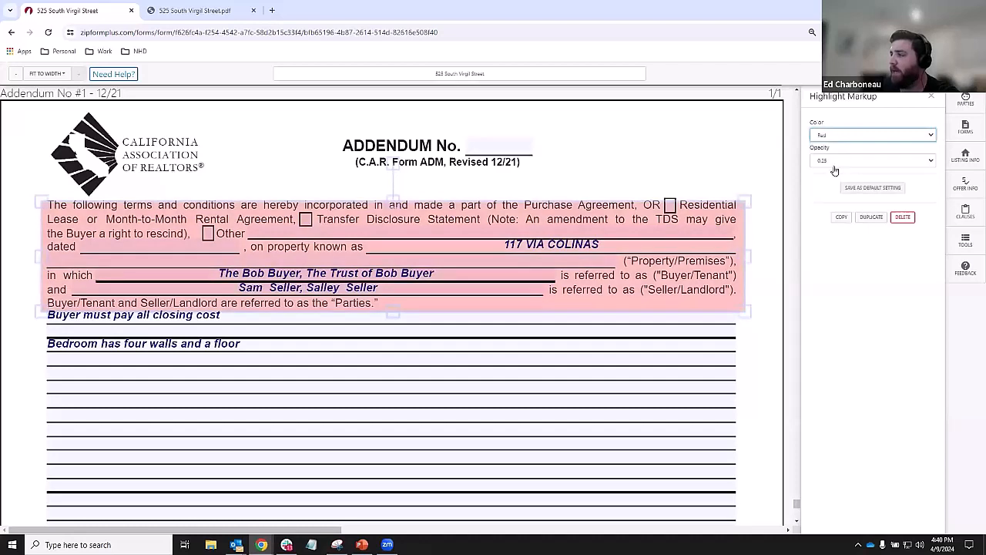
left_click(838, 136)
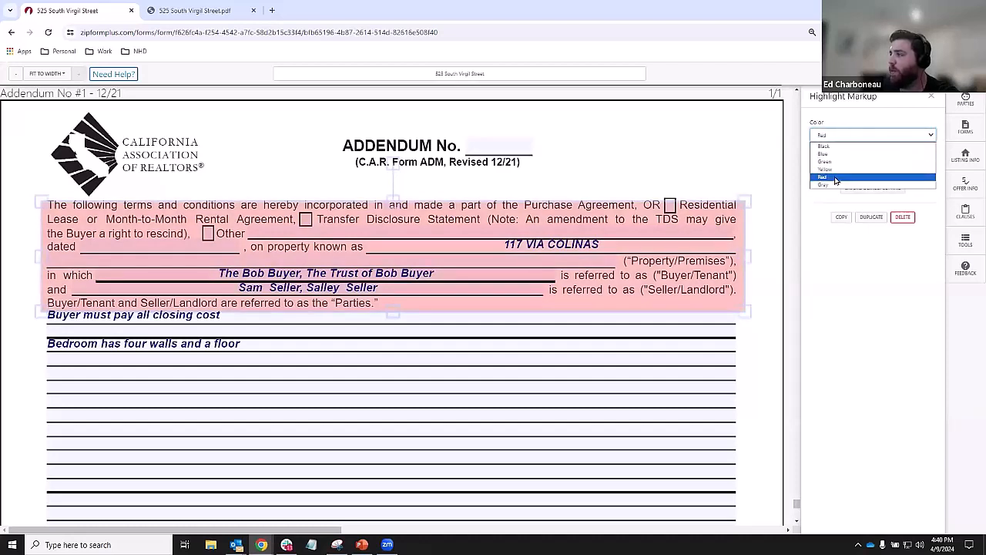
left_click(835, 185)
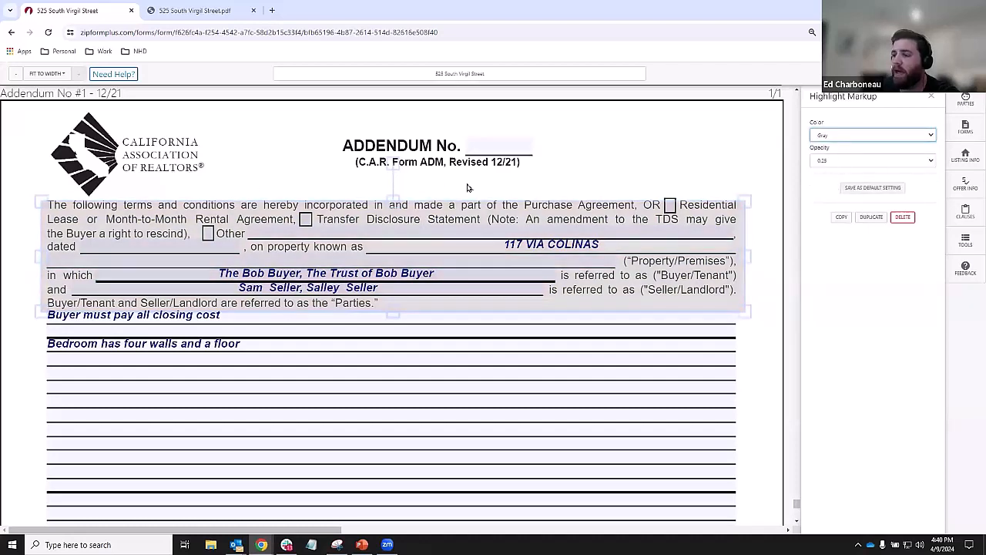
- Set the paragraph highlight to yellow at 0.25 opacity
left_click(839, 162)
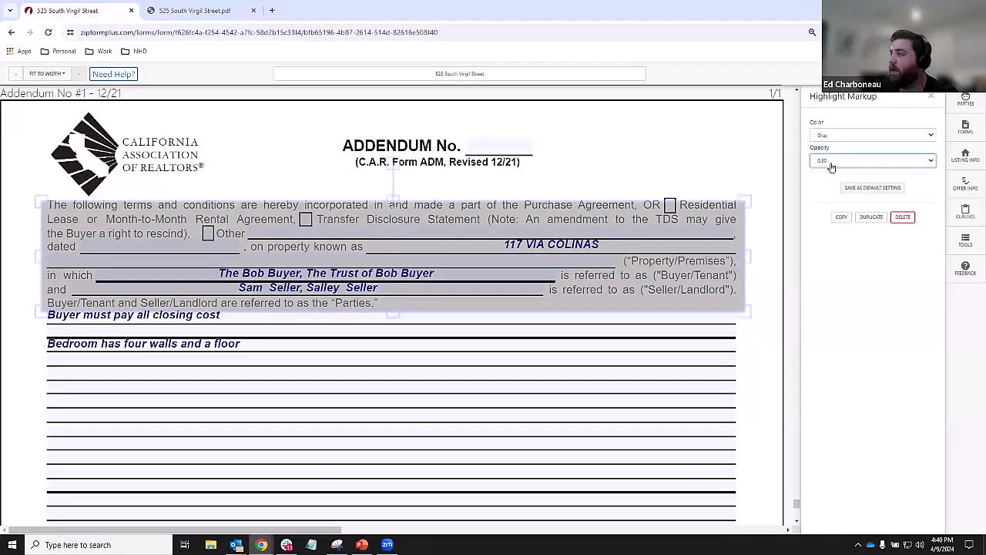
left_click(831, 165)
left_click(834, 185)
left_click(832, 137)
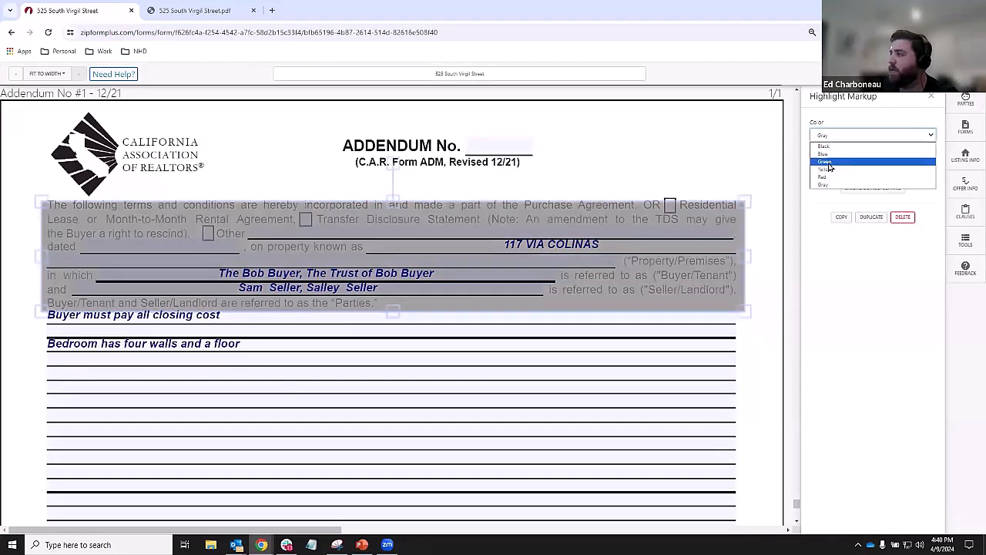
left_click(823, 175)
left_click(665, 152)
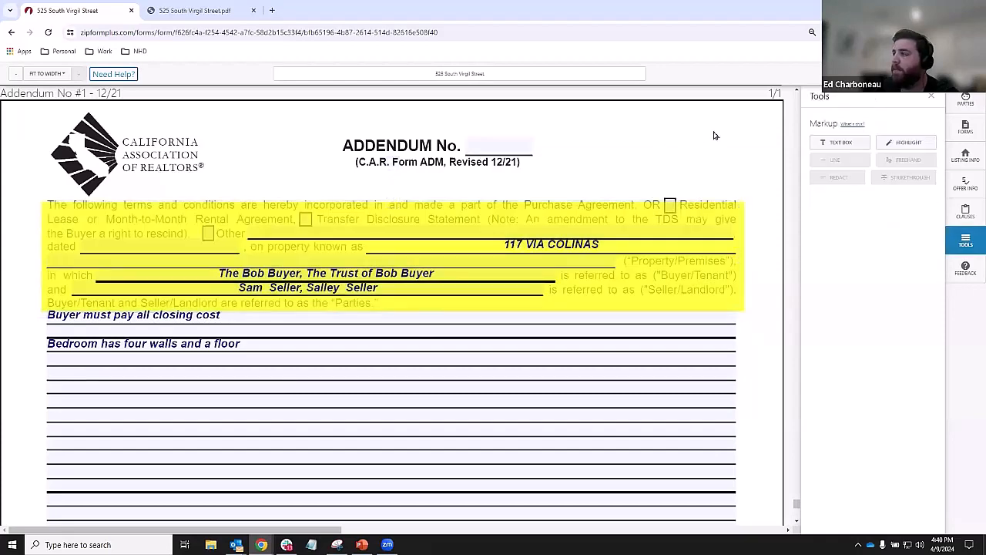
left_click(492, 248)
left_click(832, 161)
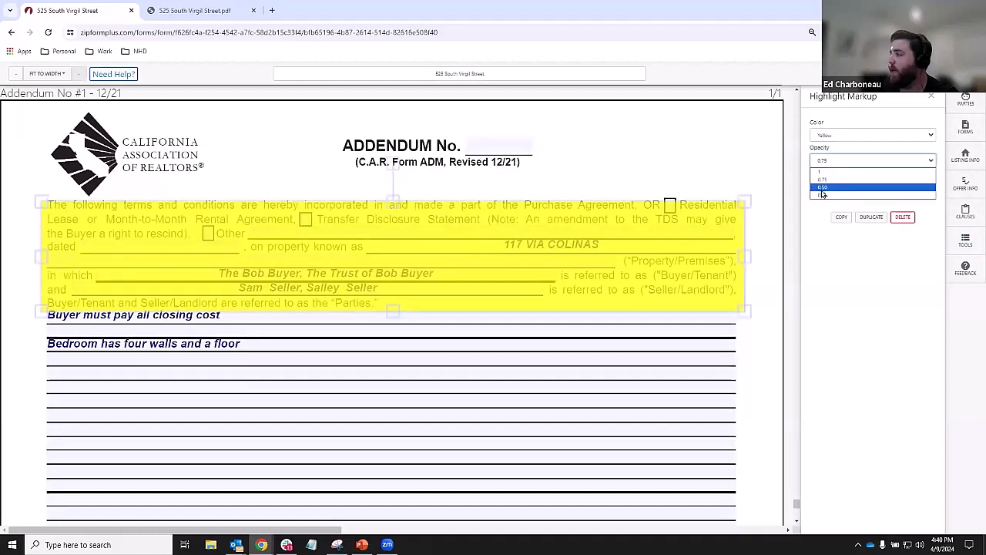
left_click(821, 196)
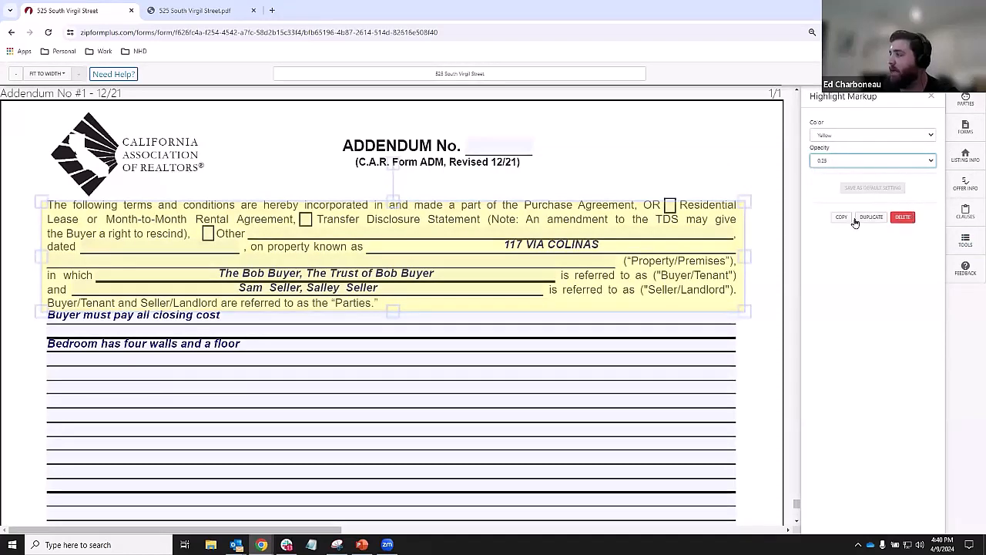
left_click(683, 365)
- Highlight a block of blank clause lines and the ADDENDUM No. title area
key("ctrl")
key("ctrl")
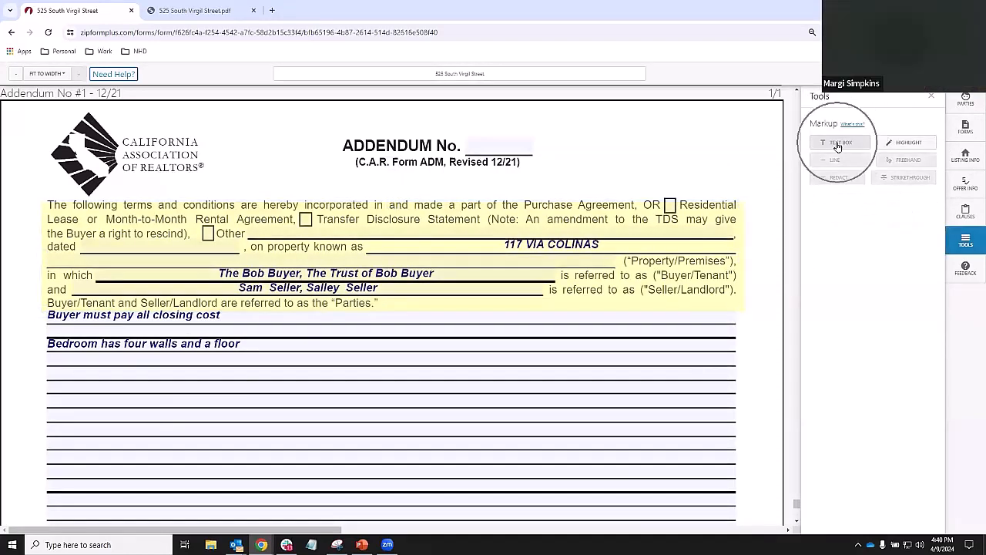
left_click(909, 144)
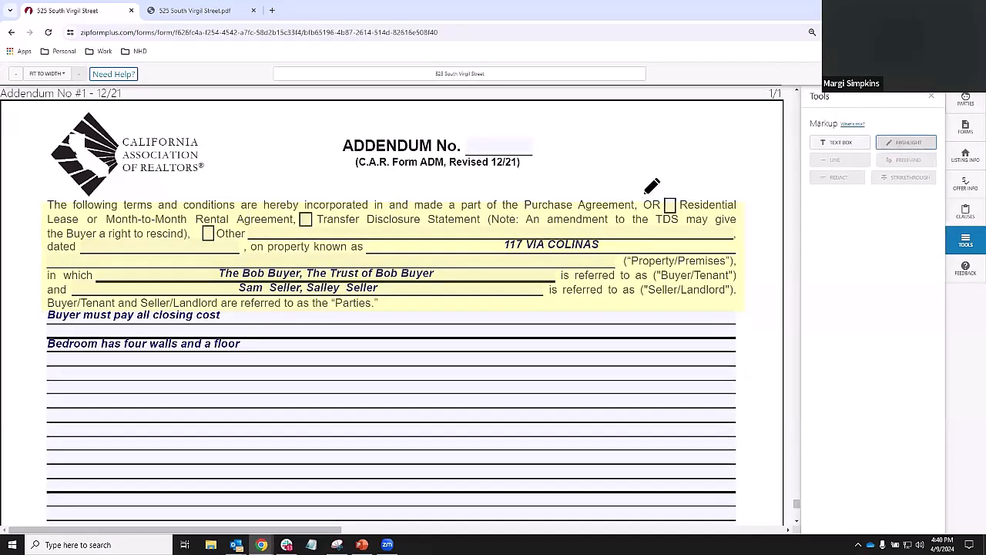
left_click_drag(320, 395, 650, 436)
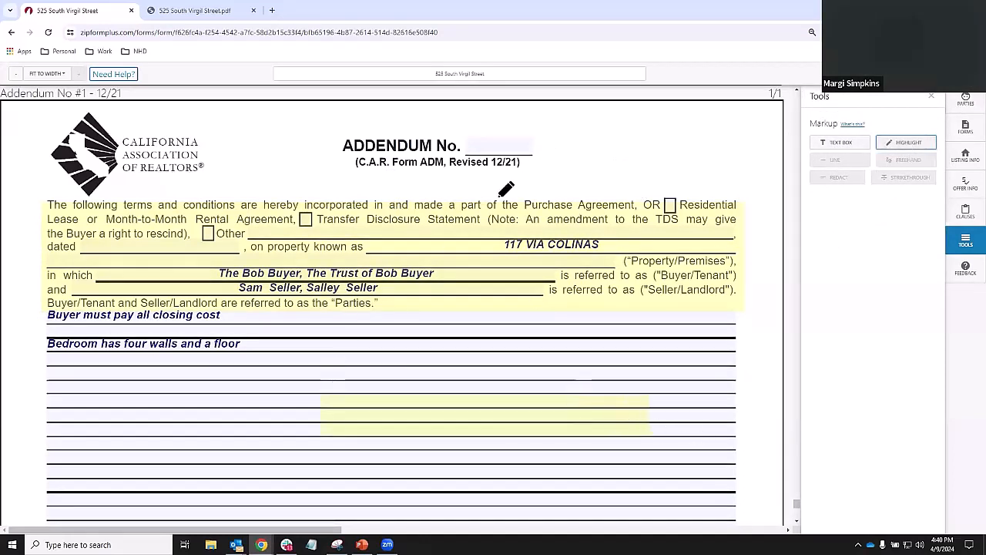
left_click_drag(315, 135, 679, 179)
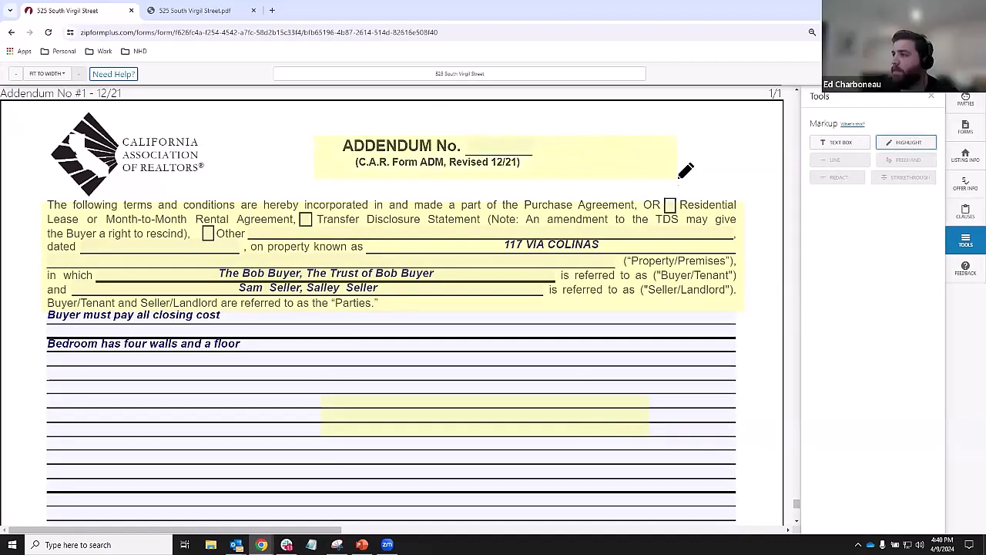
left_click(925, 140)
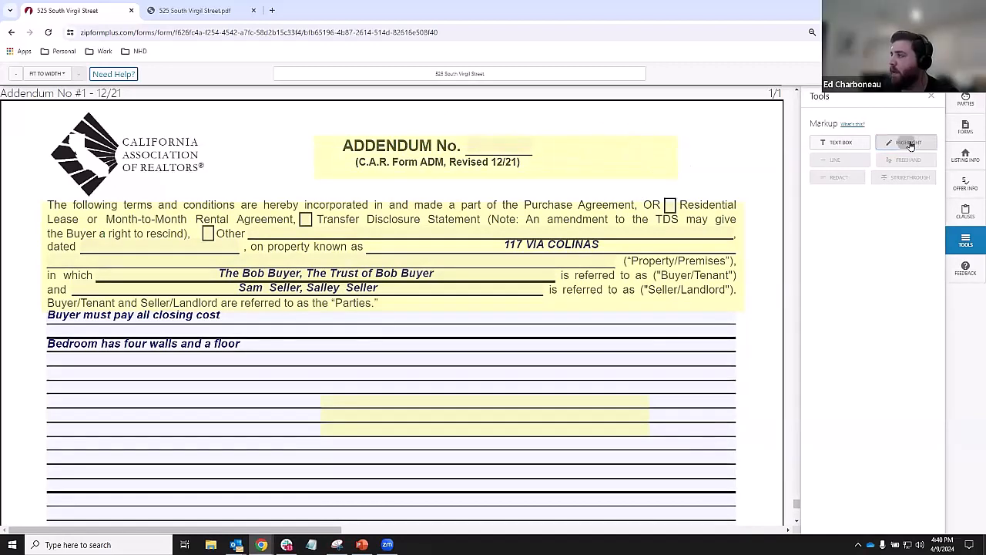
- Delete the highlight over the ADDENDUM No. title
left_click(465, 147)
left_click(579, 417)
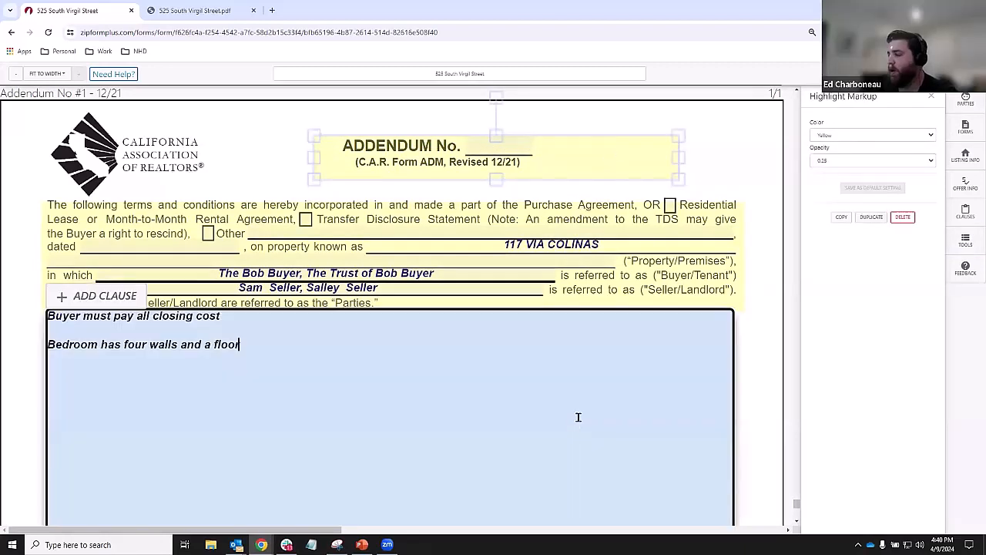
left_click(531, 156)
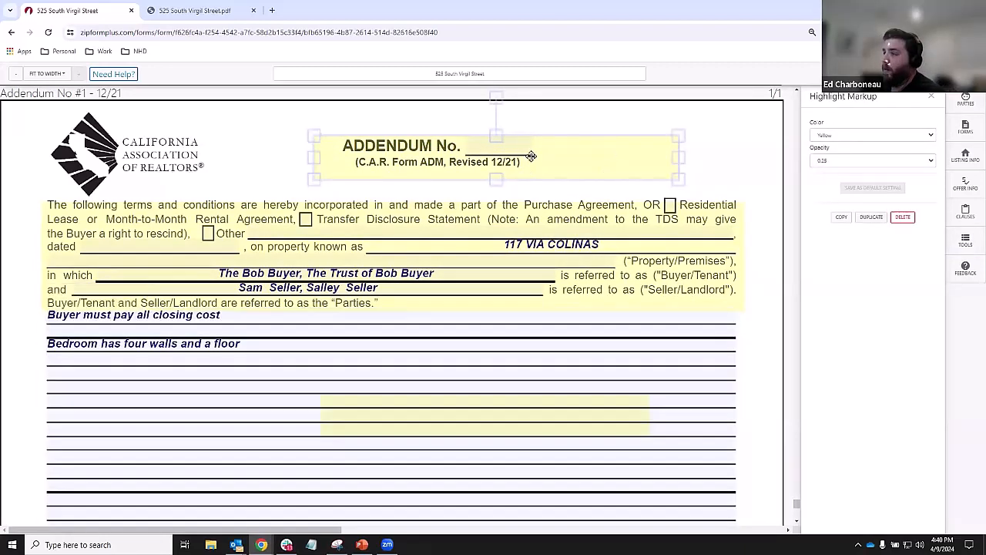
key("Delete")
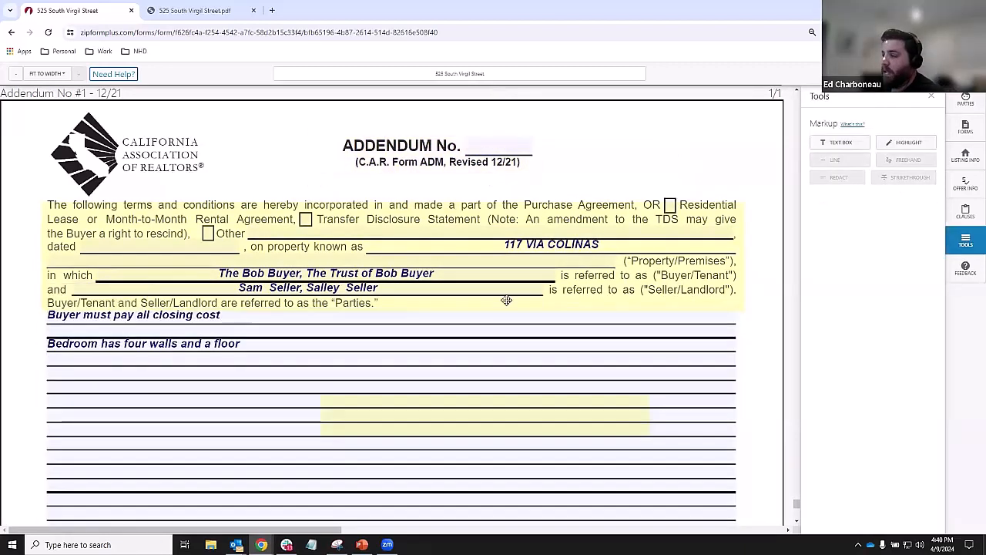
- Delete the opening paragraph highlight and the blank clause-line highlight
left_click(528, 403)
left_click(755, 279)
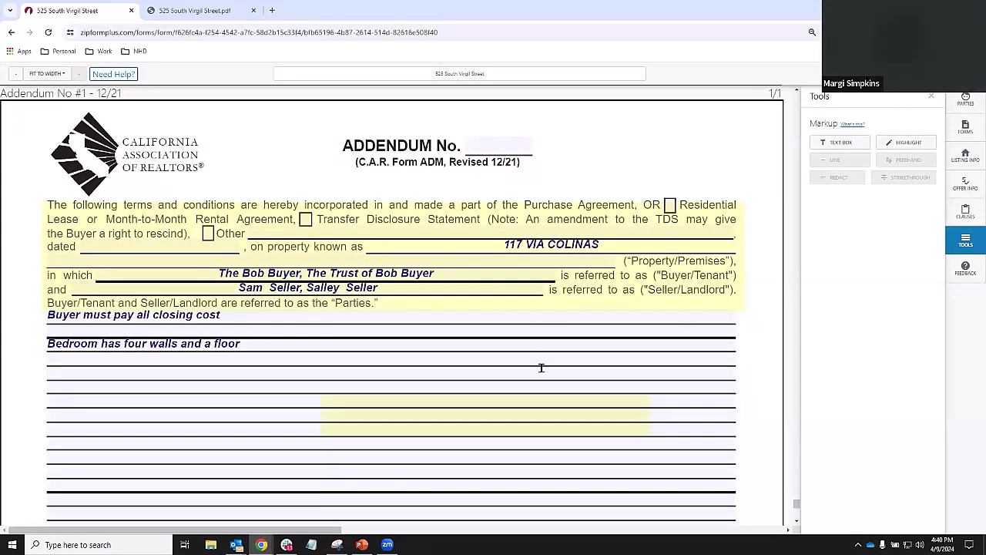
left_click(505, 215)
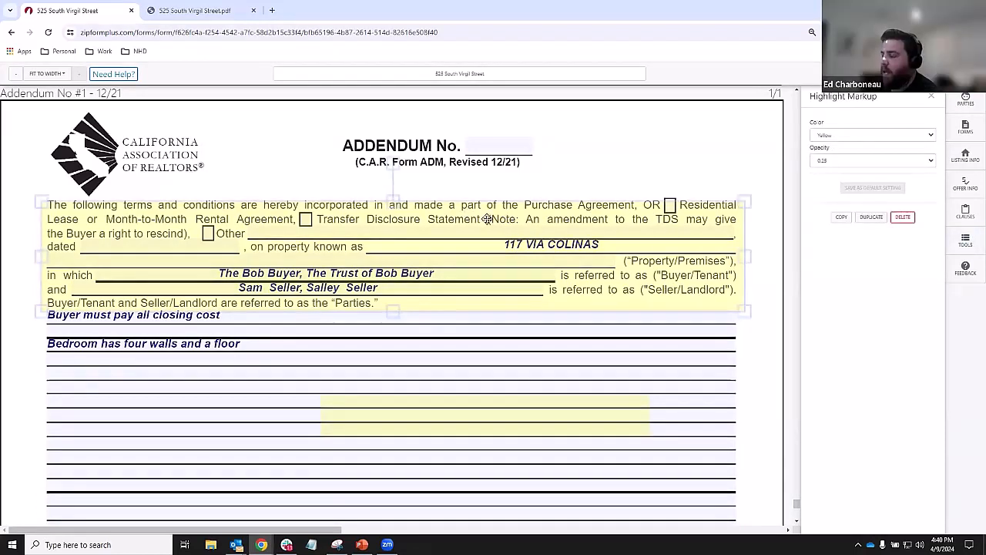
left_click(898, 218)
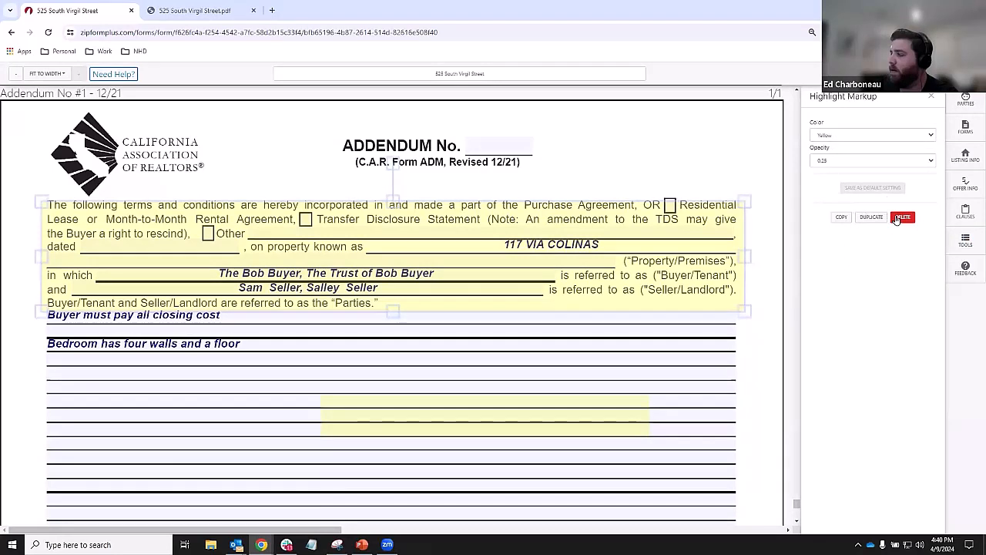
left_click(898, 218)
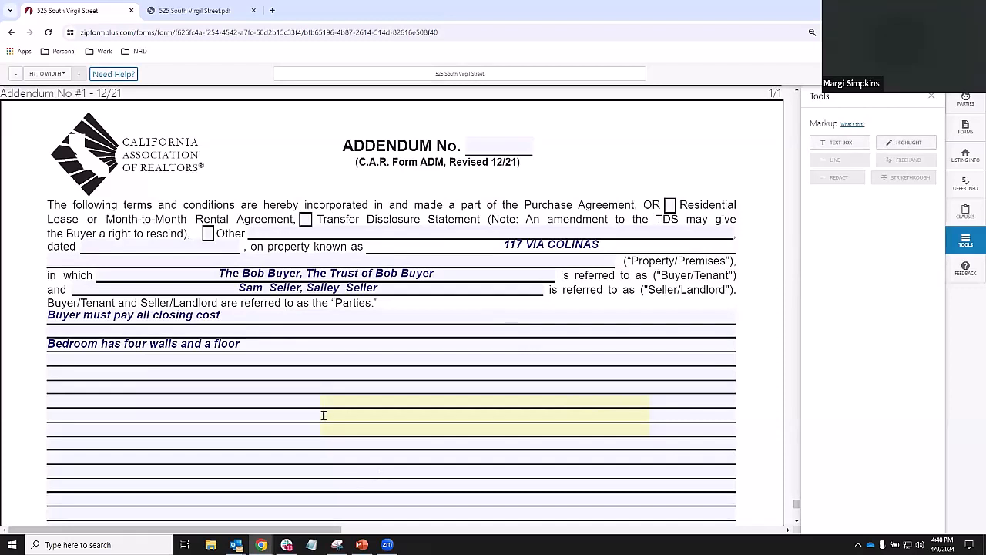
left_click_drag(329, 407, 355, 198)
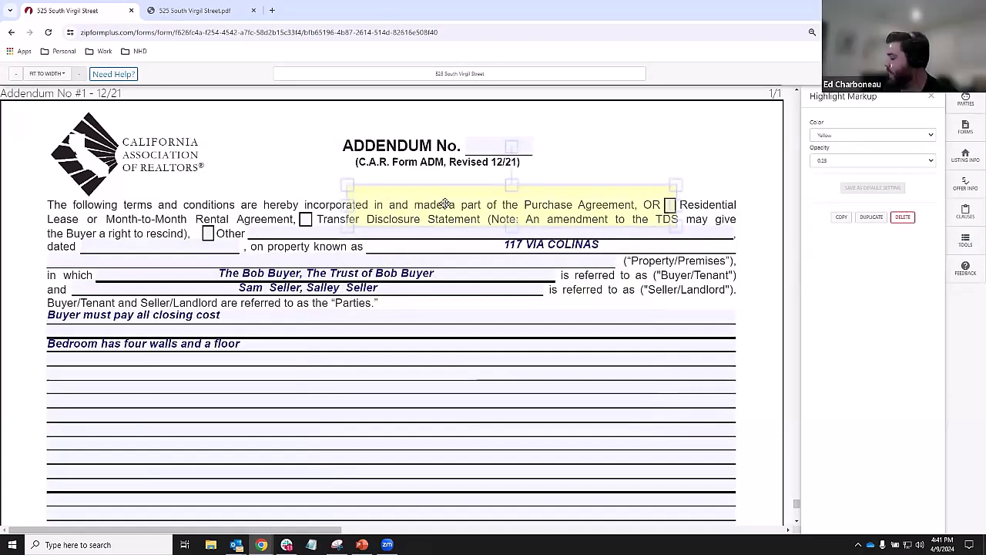
key("Delete")
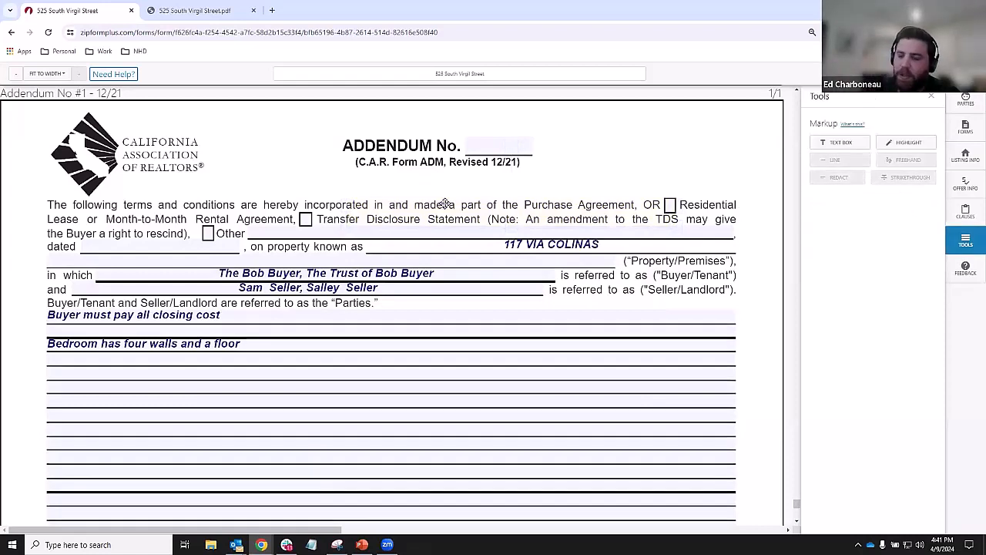
- Add a one-line text box reading 'I can type whatever' beside the ADDENDUM No. heading
left_click(835, 143)
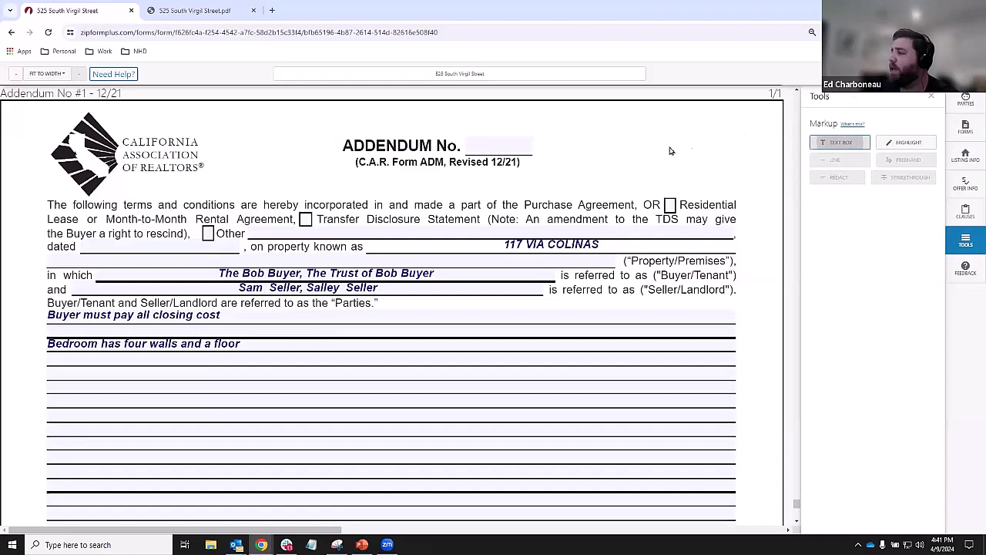
left_click(544, 126)
left_click(592, 131)
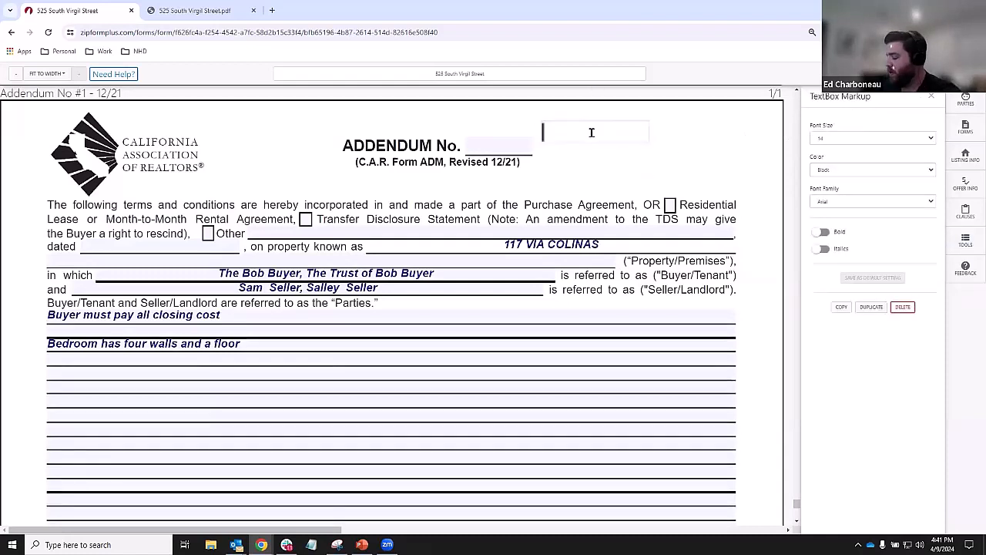
type("I can type")
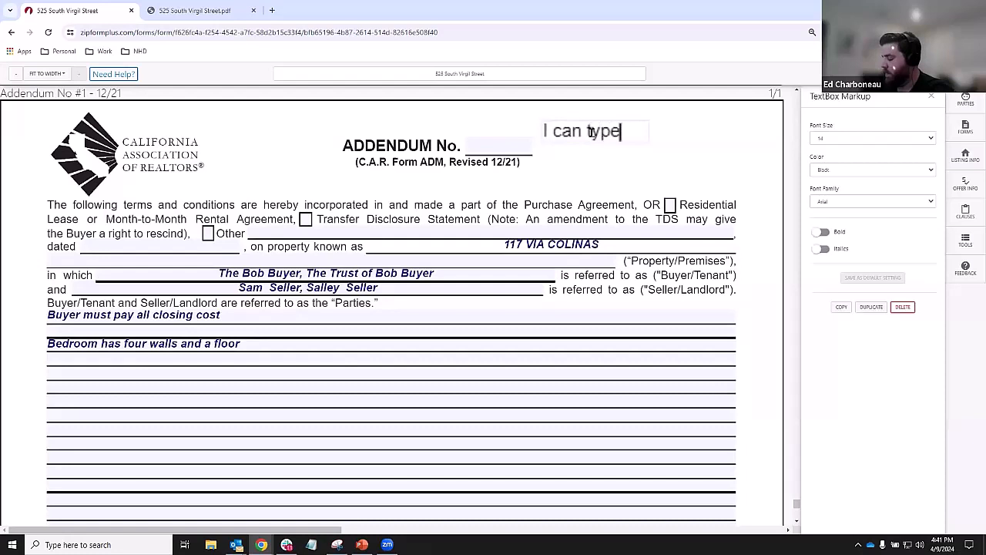
key("Return")
type("whatever")
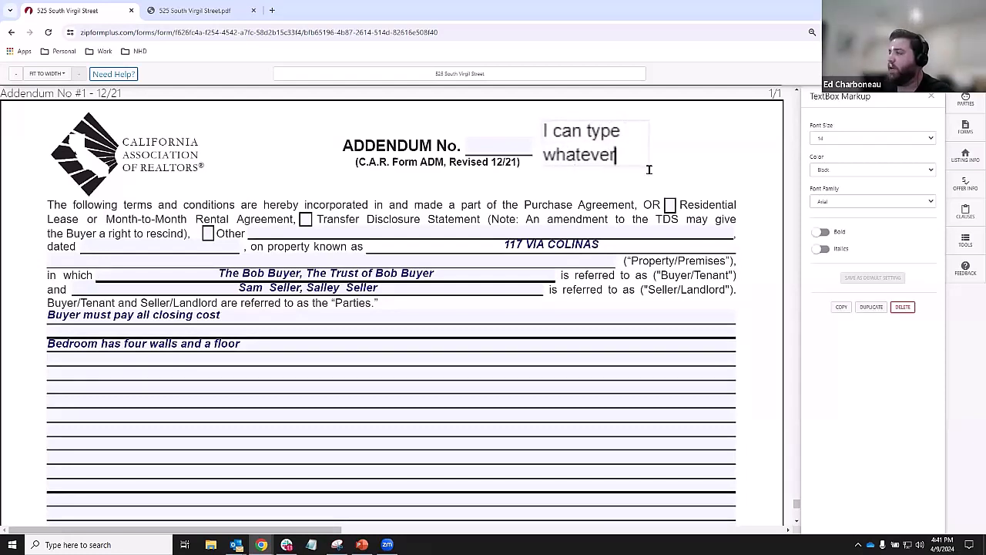
left_click(649, 170)
left_click(648, 161)
left_click(654, 169)
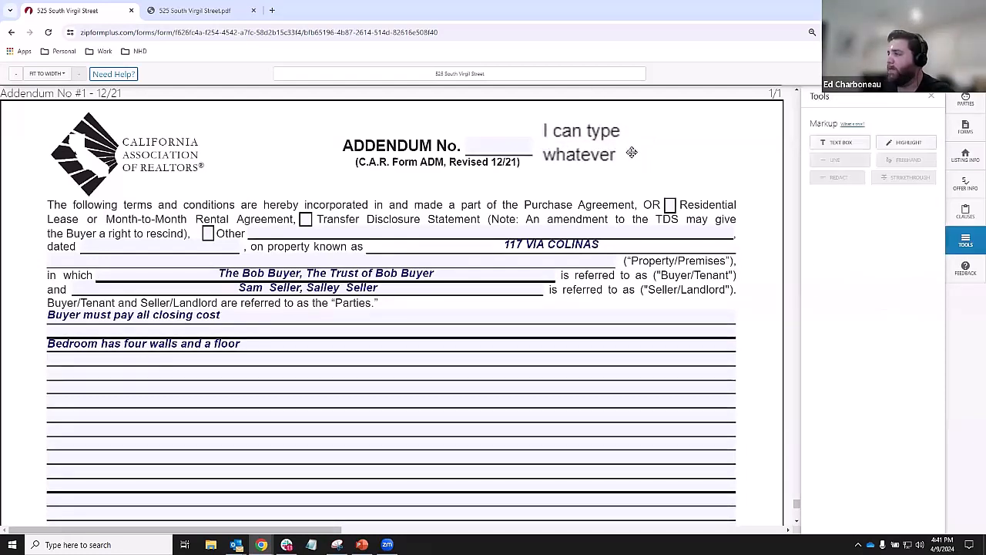
left_click(632, 153)
left_click_drag(645, 127, 763, 131)
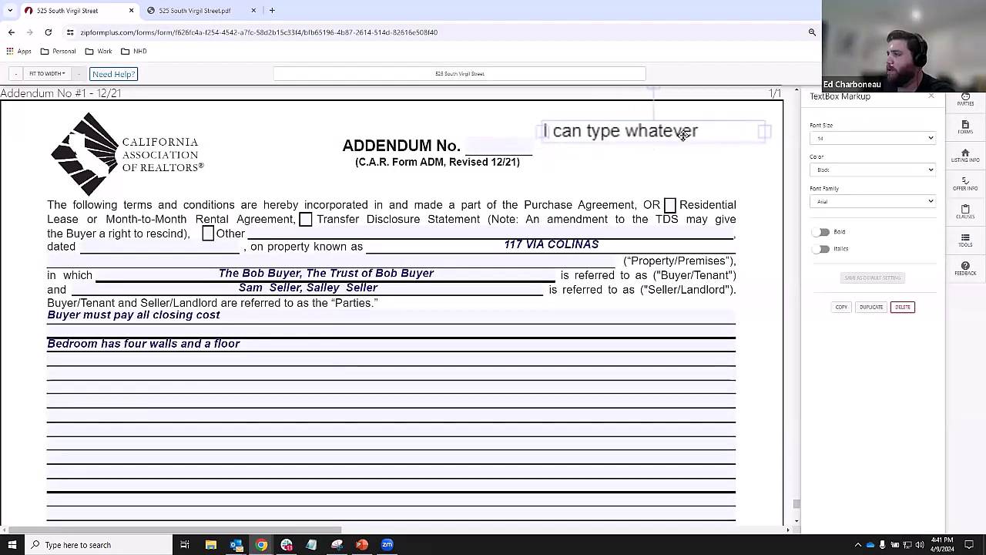
- Enlarge the text box's font from size 10, move it beside the logo, then delete it
left_click(847, 144)
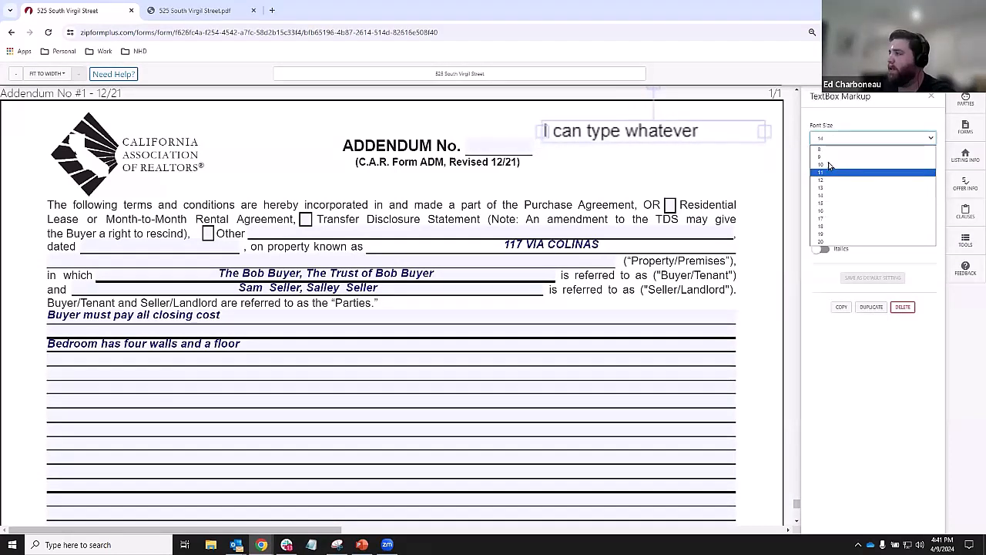
left_click(829, 163)
left_click(829, 138)
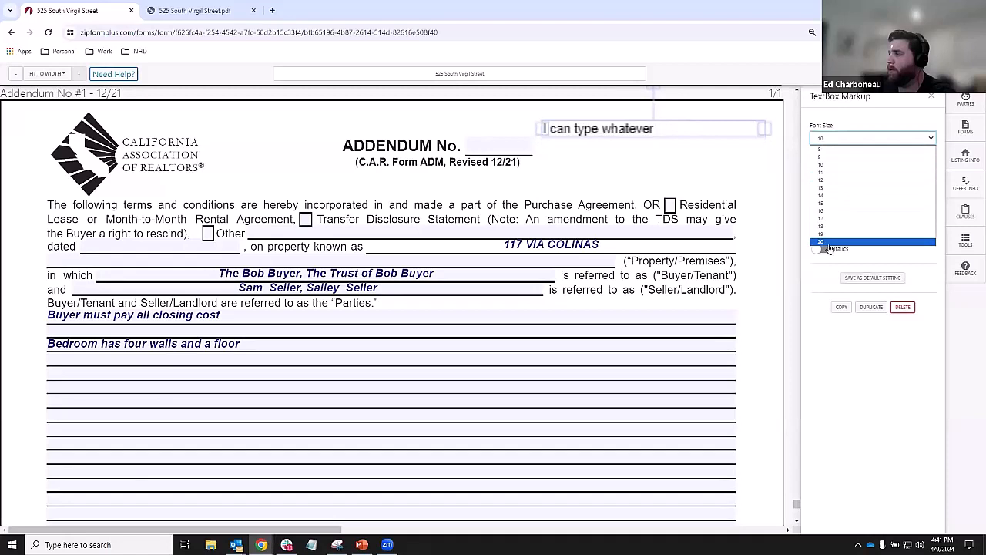
left_click(830, 247)
left_click_drag(694, 159, 338, 116)
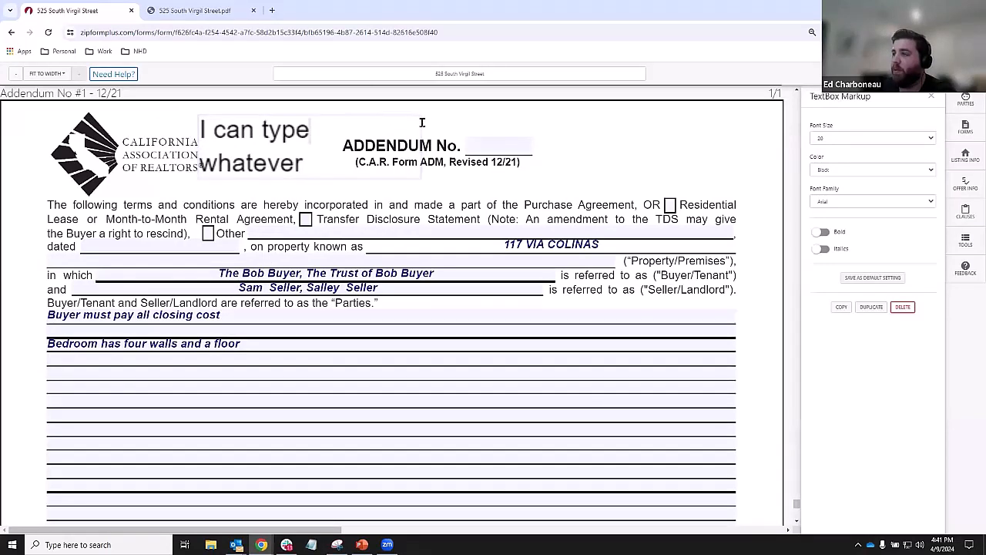
key("Delete")
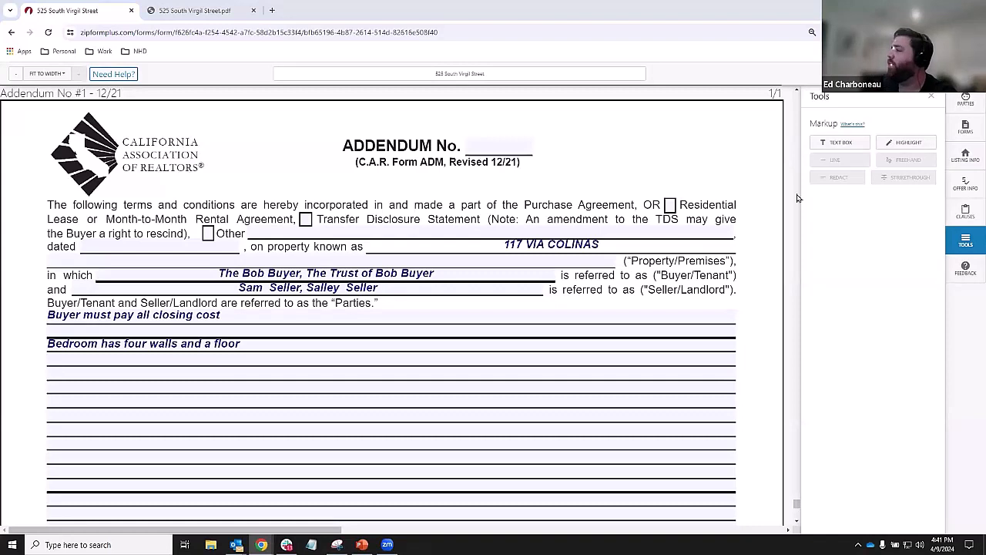
left_click(957, 127)
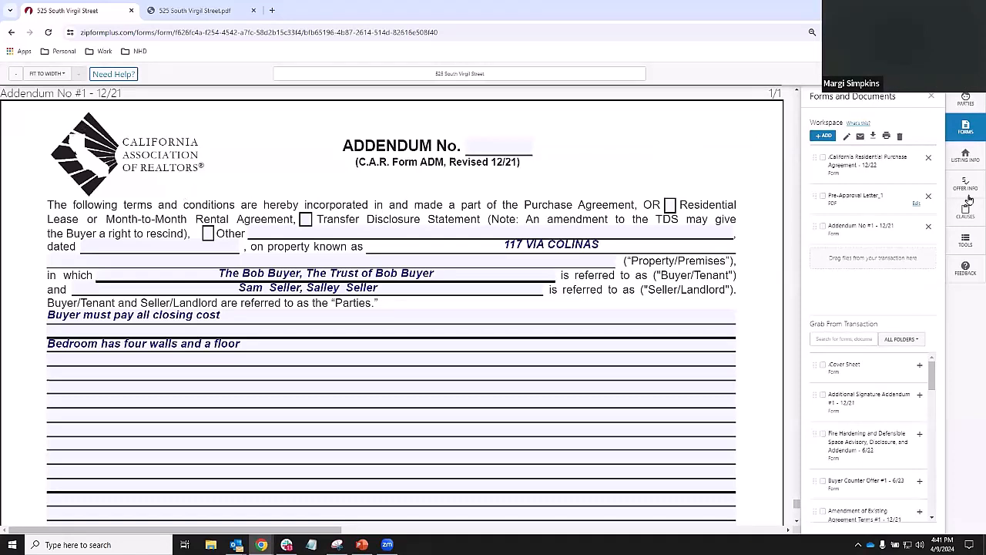
left_click(965, 240)
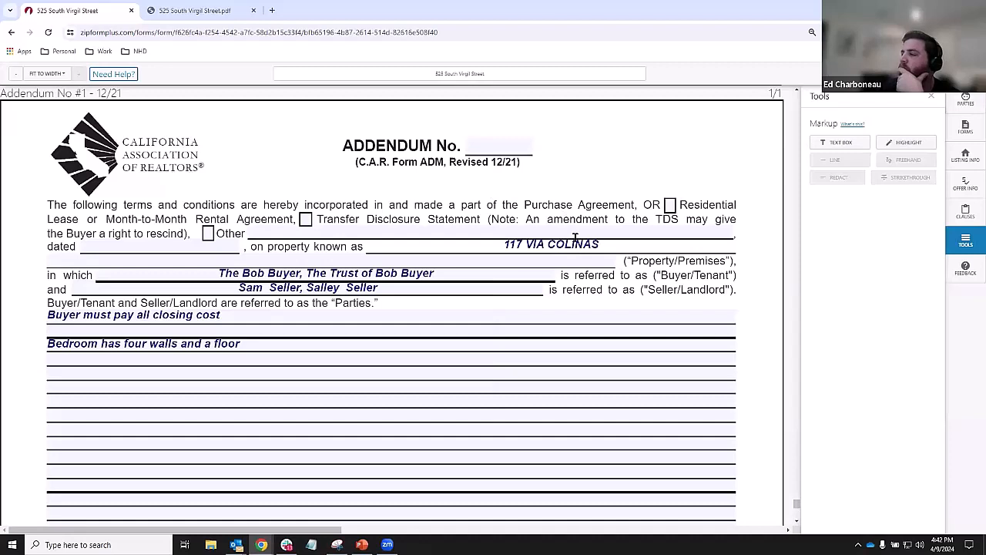
- Fill the addendum's dated line with April 9, 2024 and review the buyer names entry
left_click(275, 349)
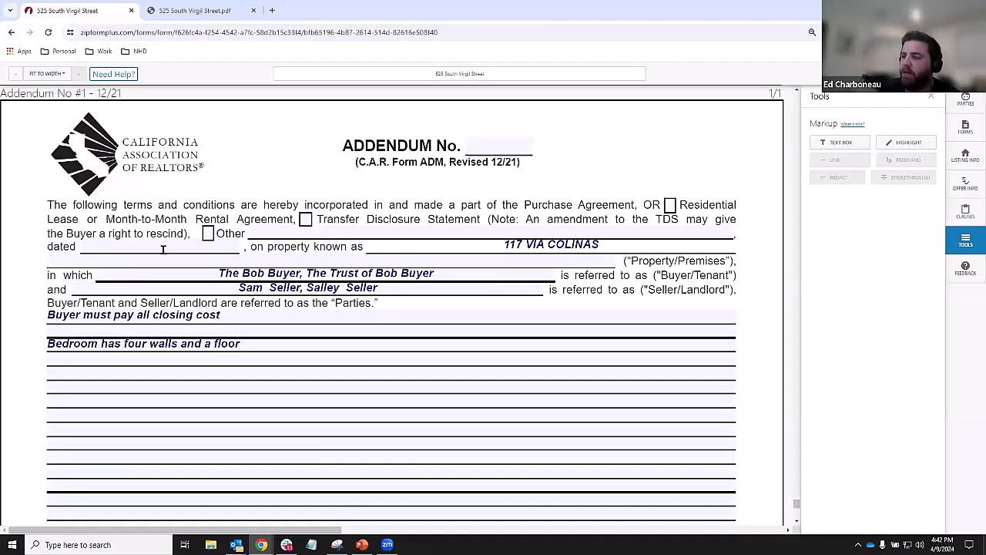
left_click(163, 245)
left_click(328, 234)
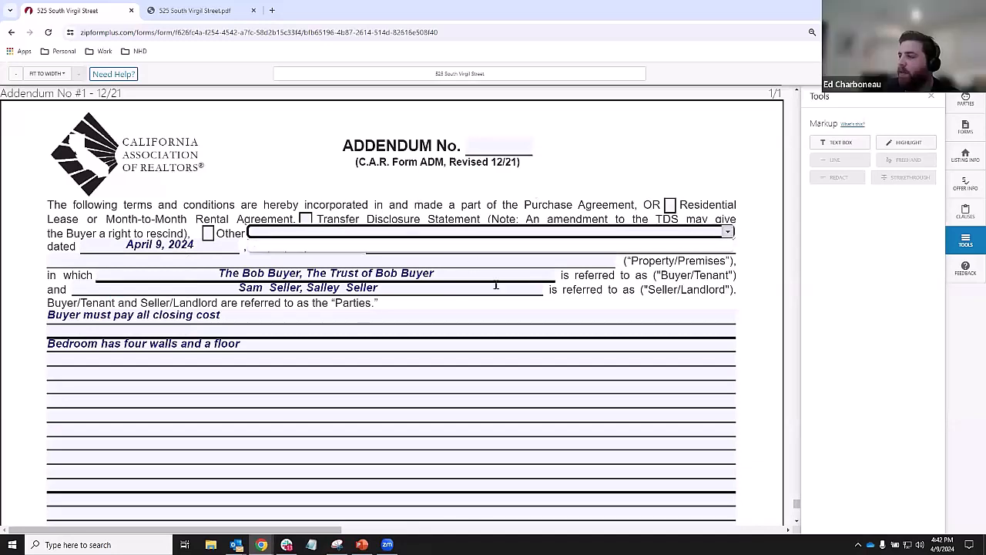
left_click(533, 273)
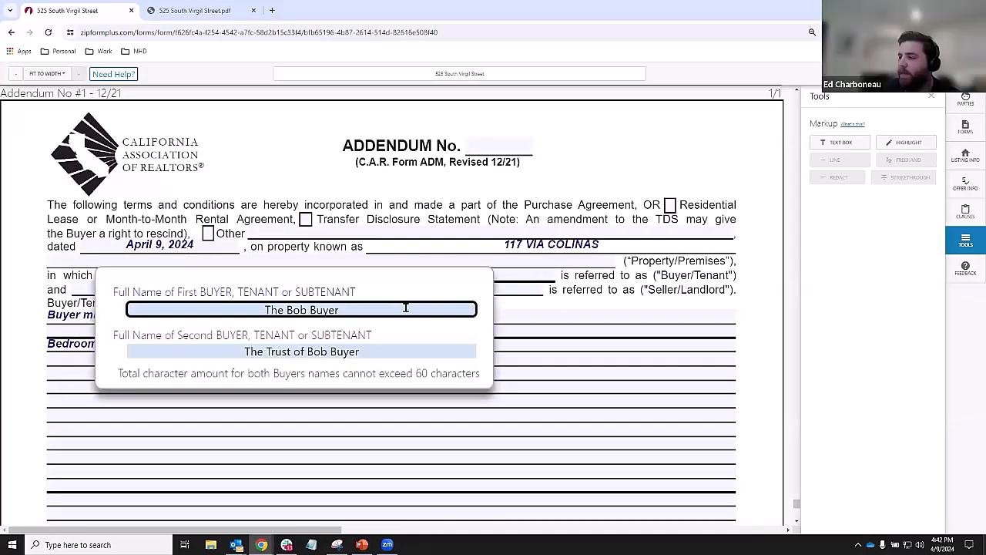
left_click(600, 305)
scroll(600, 305, "down", 8)
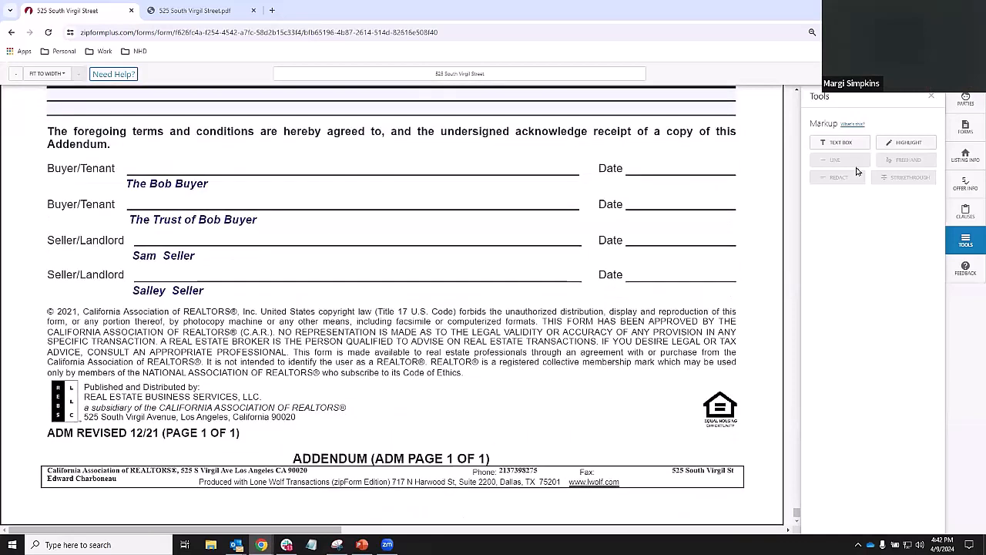
- Review the workspace forms: the purchase agreement, a pre-approval letter and Addendum No #1
left_click(960, 126)
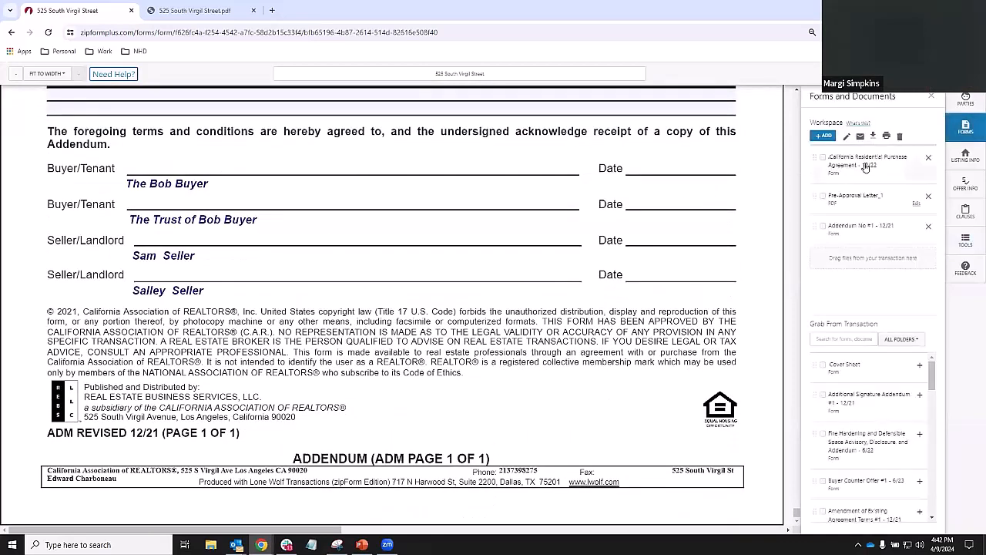
key("ctrl")
scroll(630, 304, "up", 10)
scroll(630, 297, "down", 3)
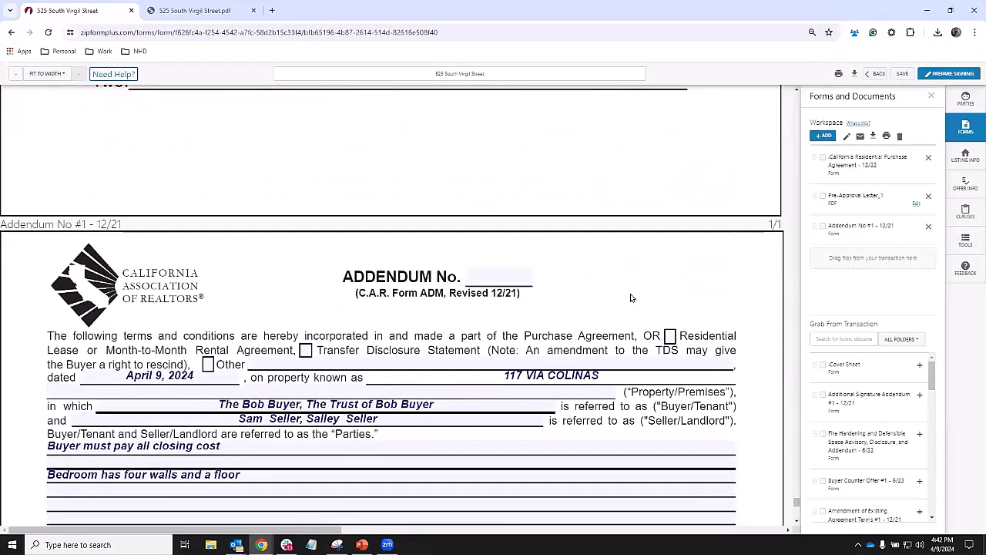
scroll(631, 298, "up", 15)
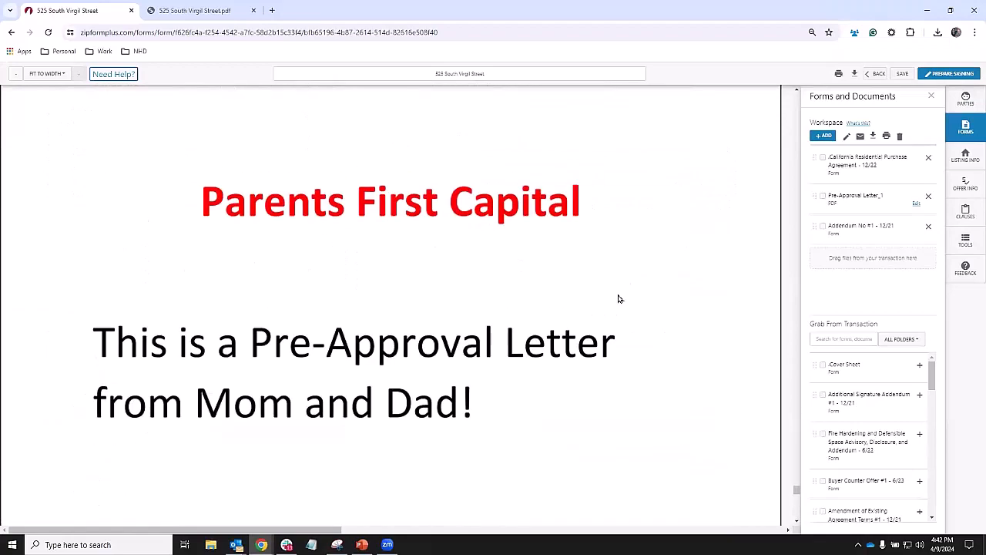
scroll(618, 299, "up", 10)
scroll(617, 299, "down", 11)
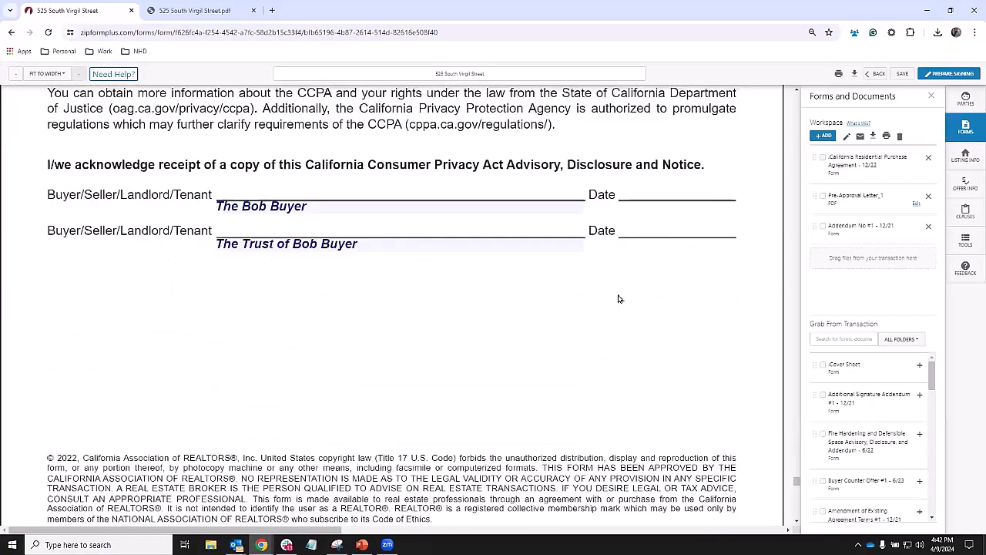
scroll(616, 299, "down", 15)
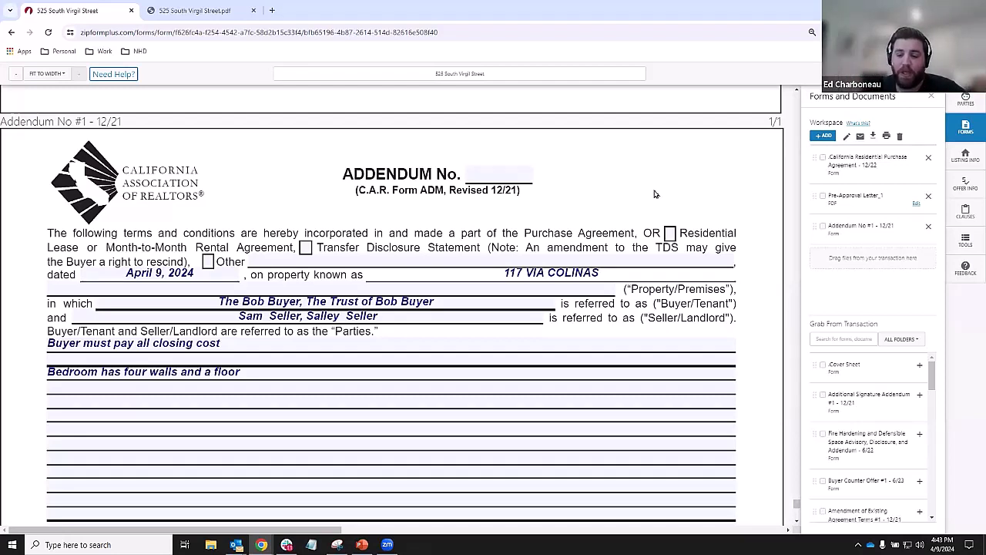
- Add a text box reading 'The Type' beside the ADDENDUM No. heading
left_click(959, 240)
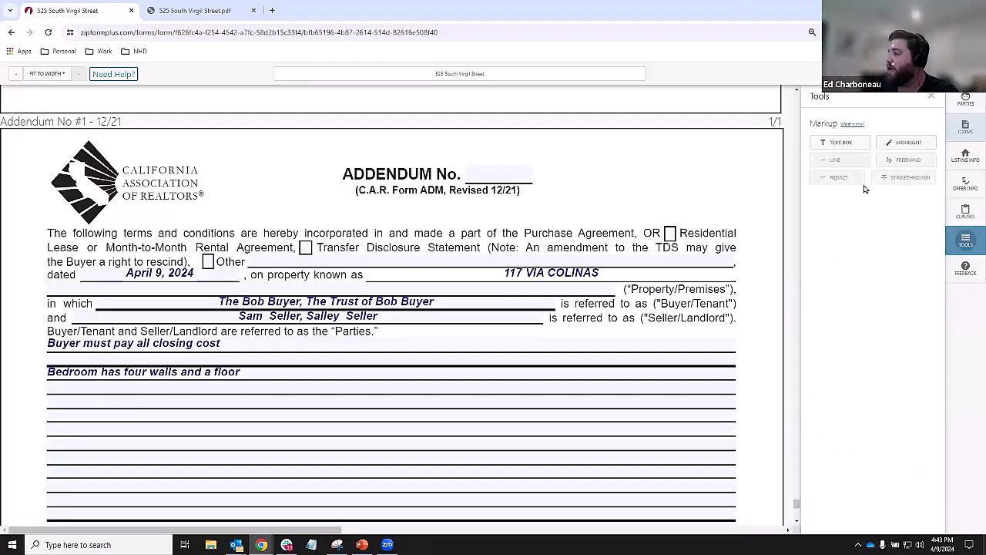
left_click(840, 143)
left_click(598, 166)
left_click(647, 167)
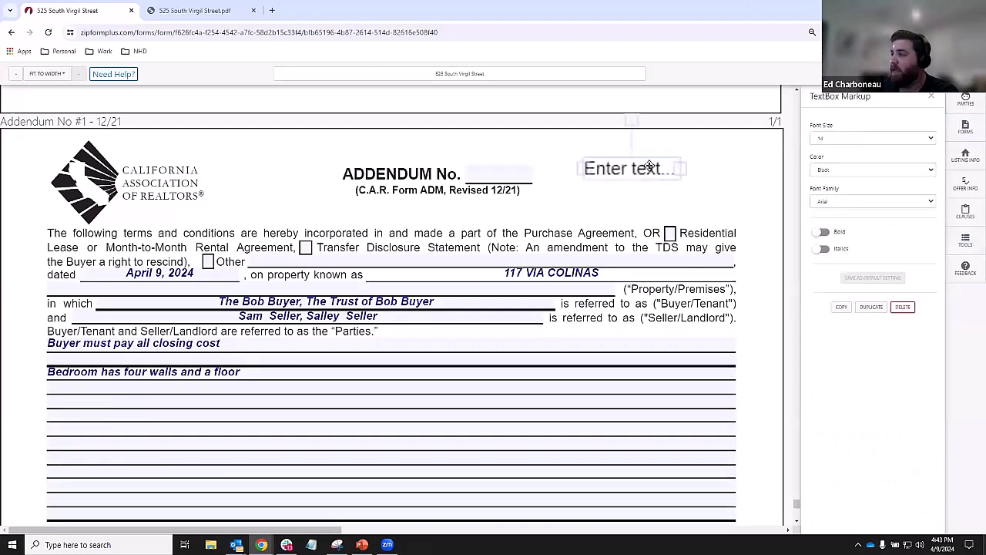
type("T")
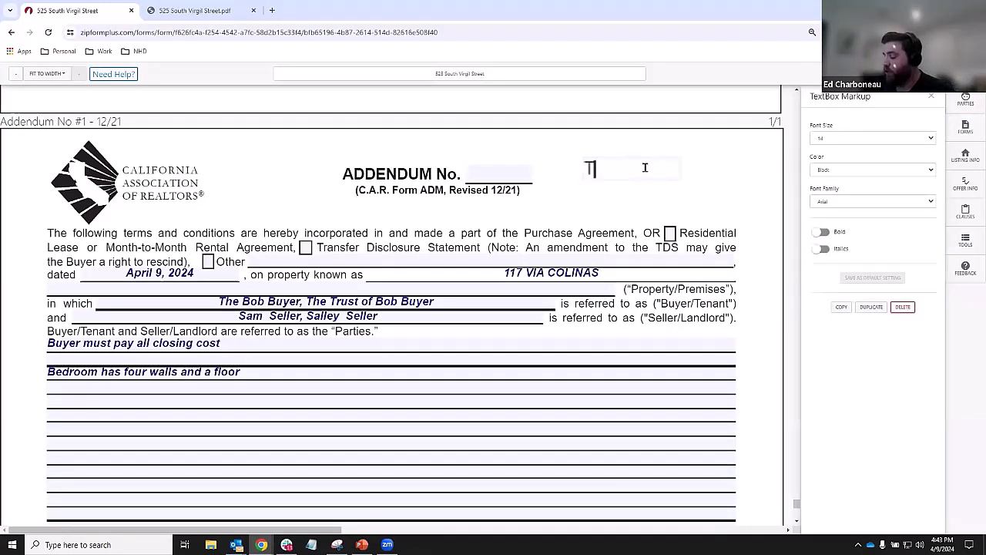
type("he Ty")
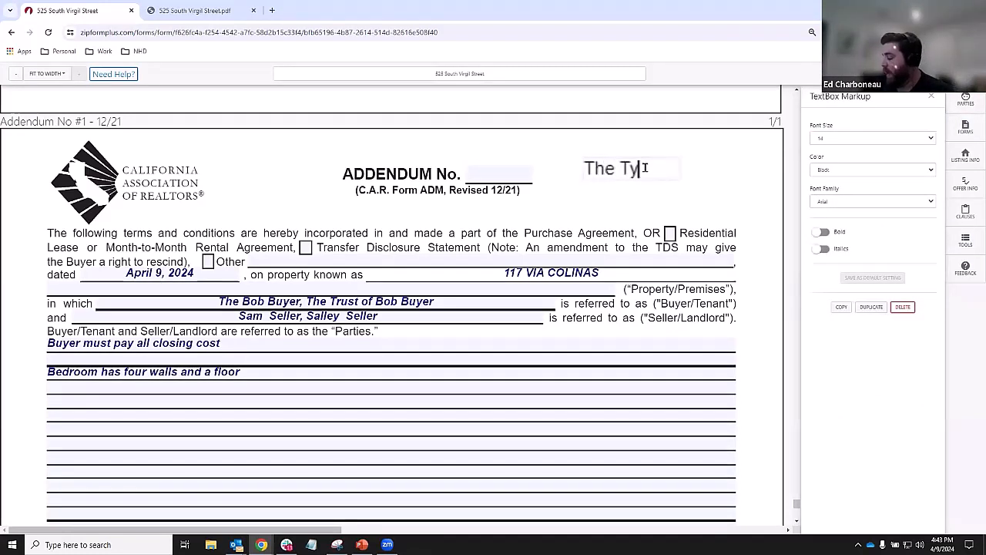
type("pe")
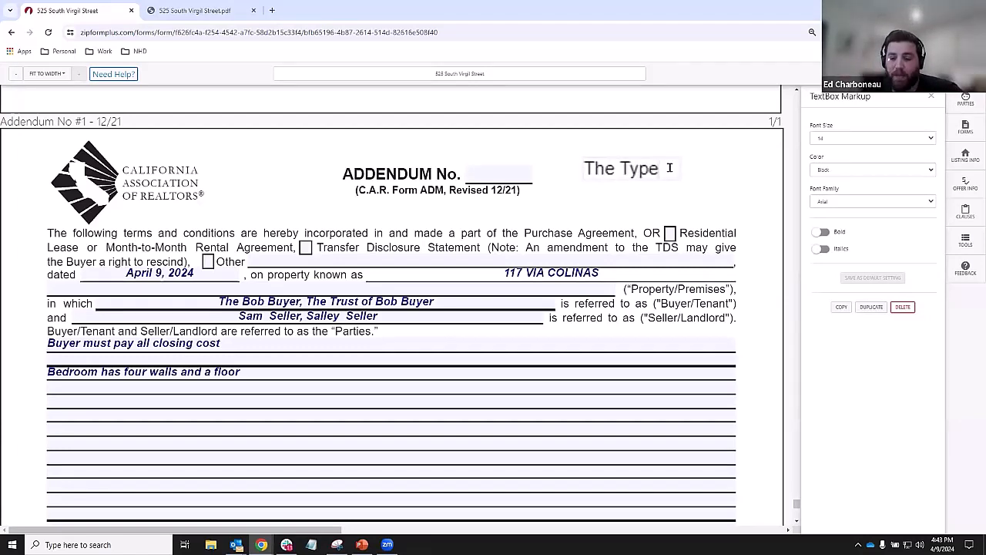
left_click(736, 172)
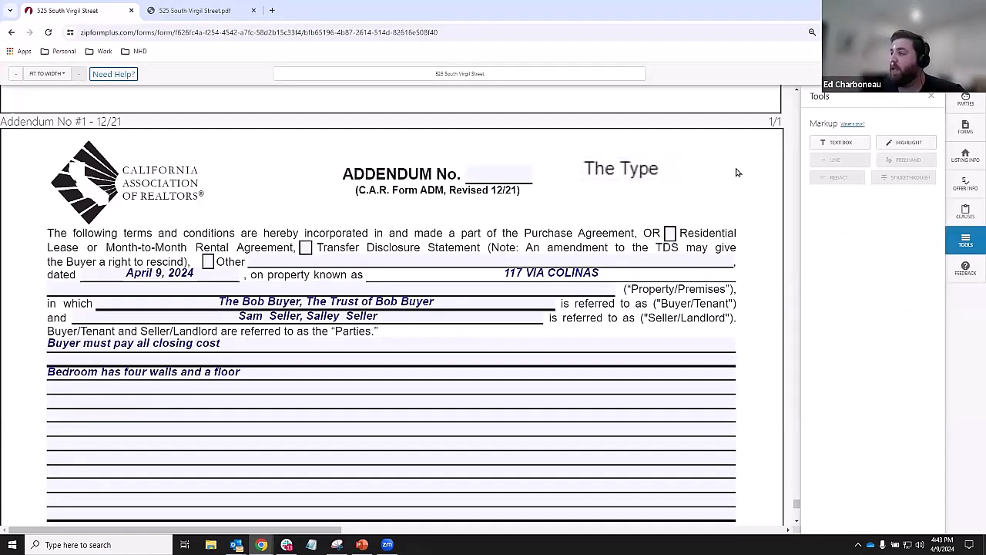
- Check the forms list, then reselect and inspect the 'The Type' text box
left_click(967, 126)
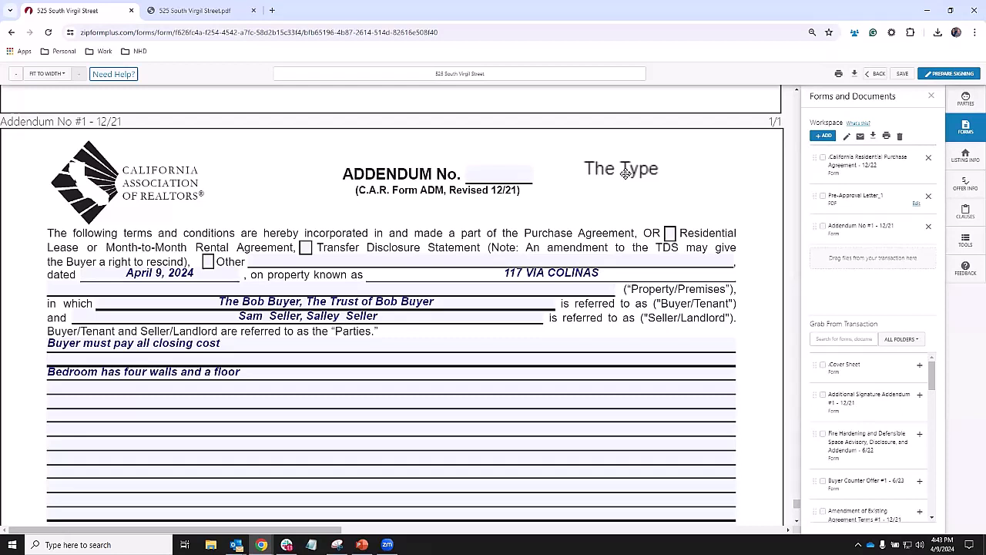
left_click(628, 172)
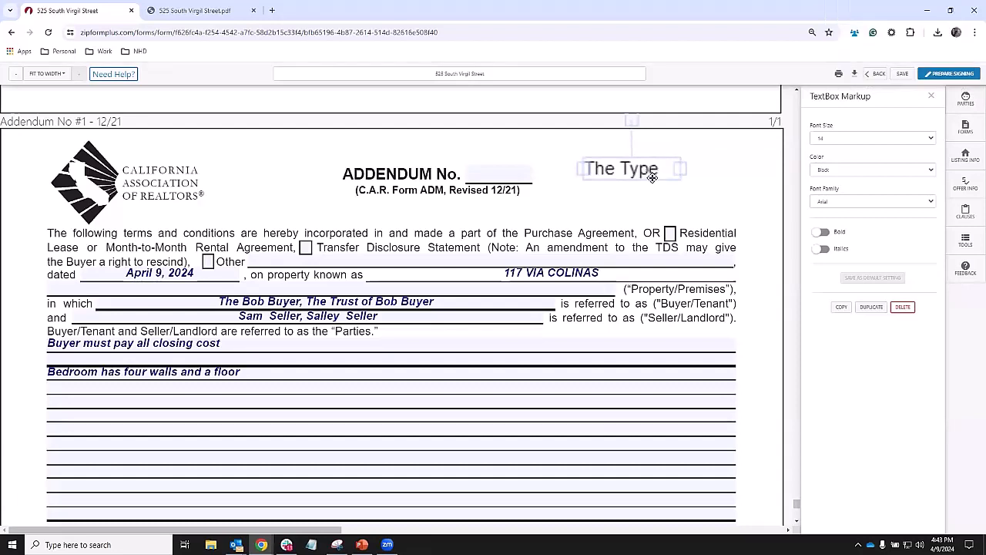
left_click(651, 172)
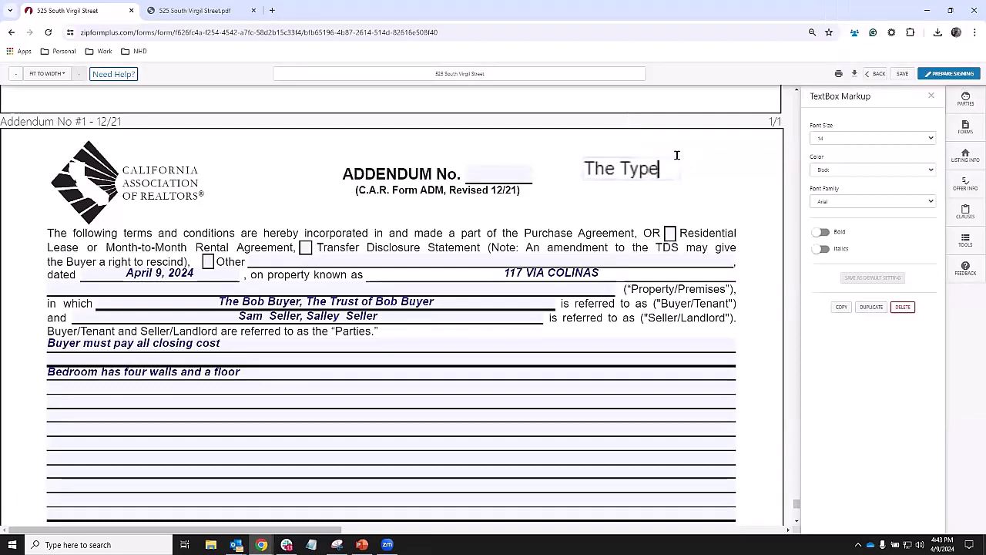
left_click(691, 168)
left_click(673, 172)
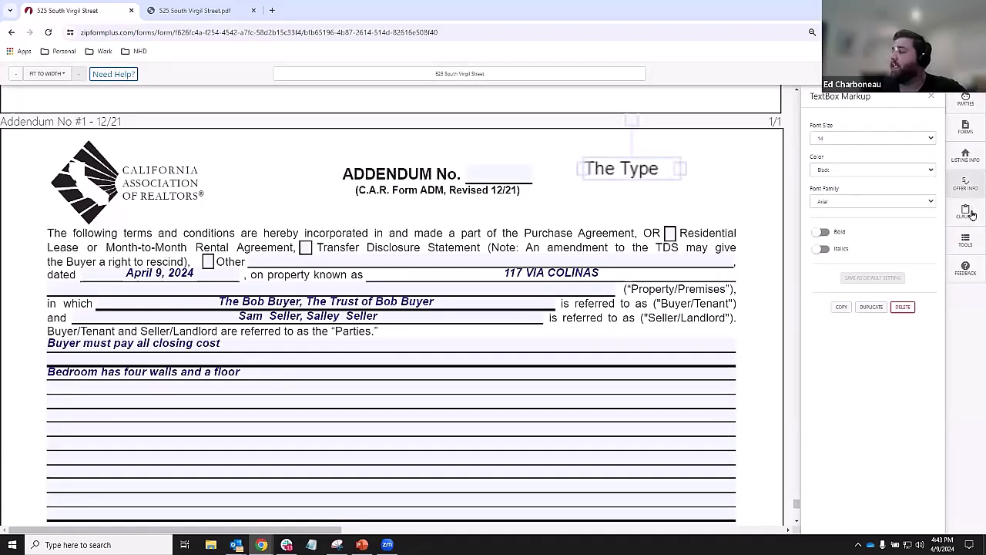
- Jump to Pre-Approval Letter_1, then scroll up to the purchase agreement's CCPA advisory page 27
left_click(966, 240)
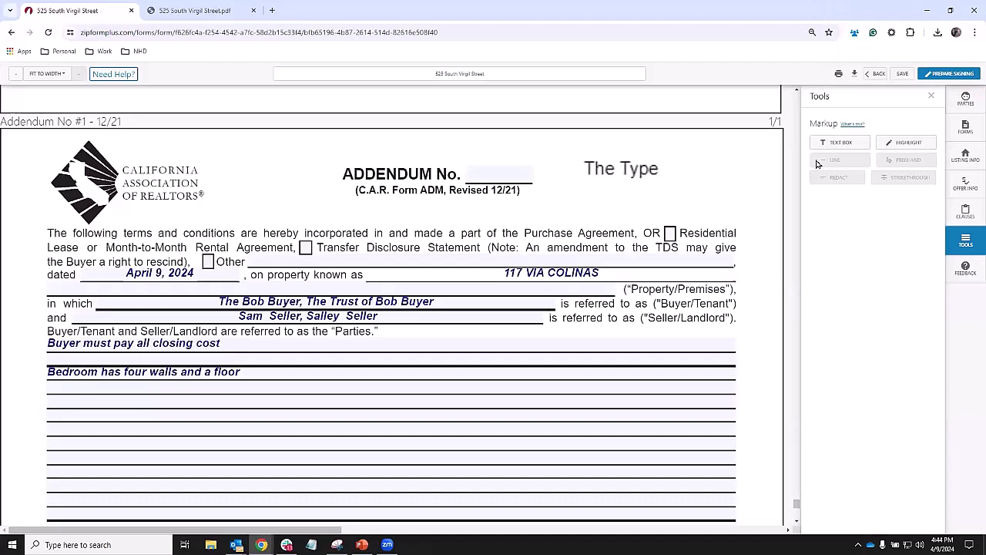
scroll(625, 260, "down", 6)
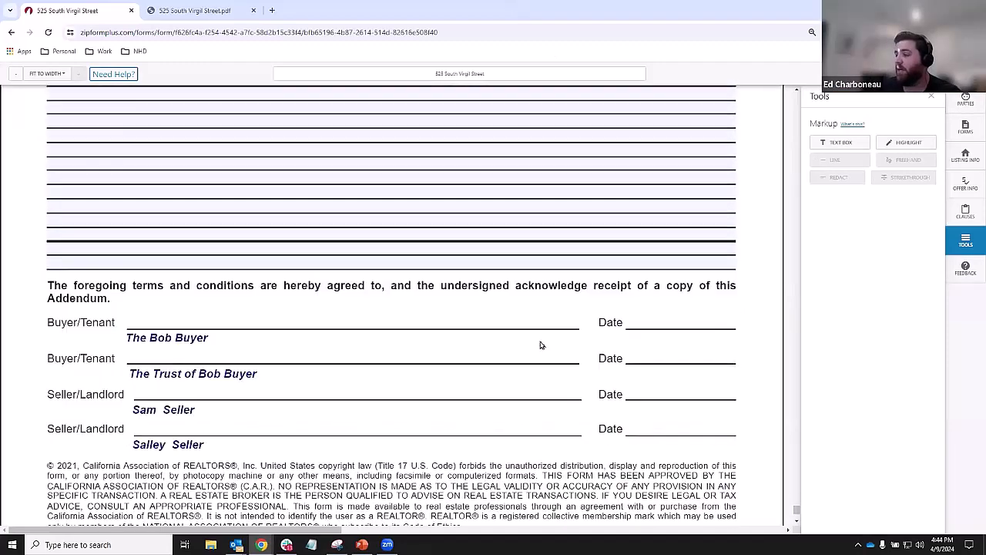
scroll(509, 362, "up", 10)
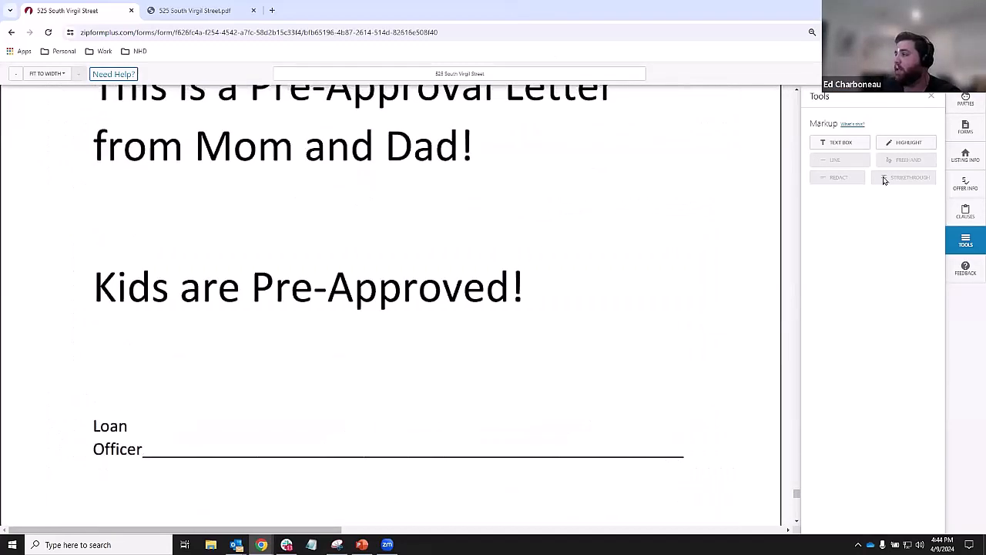
left_click(966, 123)
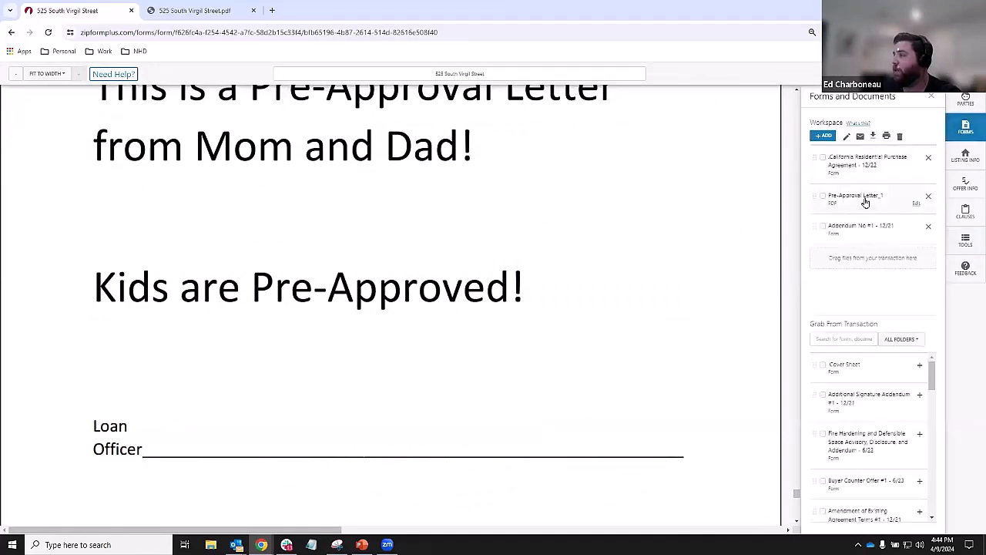
left_click(867, 198)
left_click(968, 243)
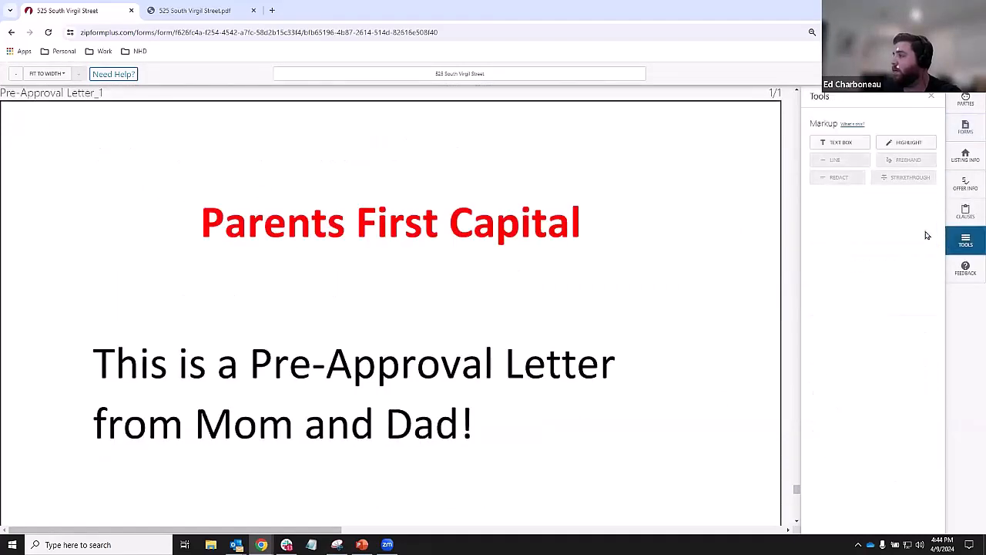
scroll(601, 266, "up", 3)
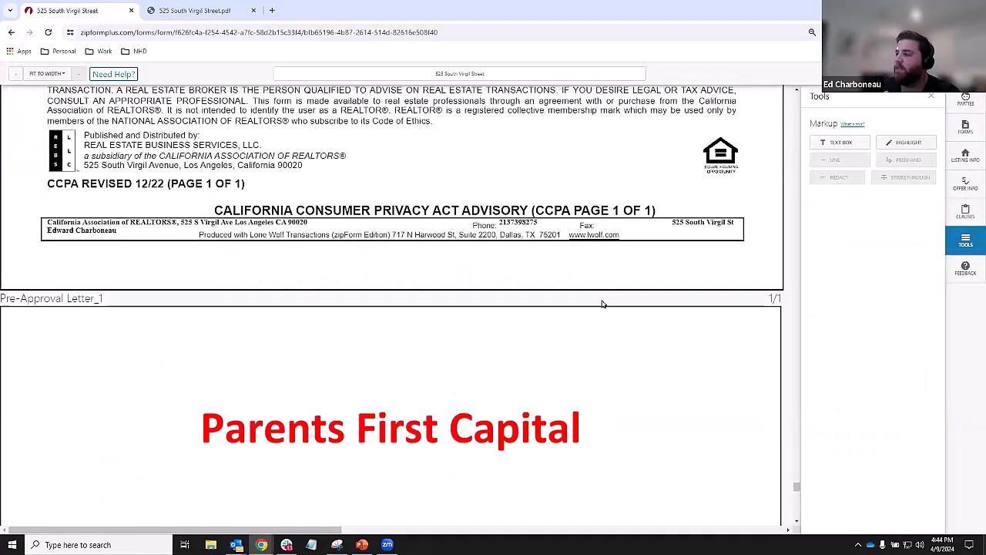
scroll(605, 301, "down", 3)
scroll(621, 269, "up", 15)
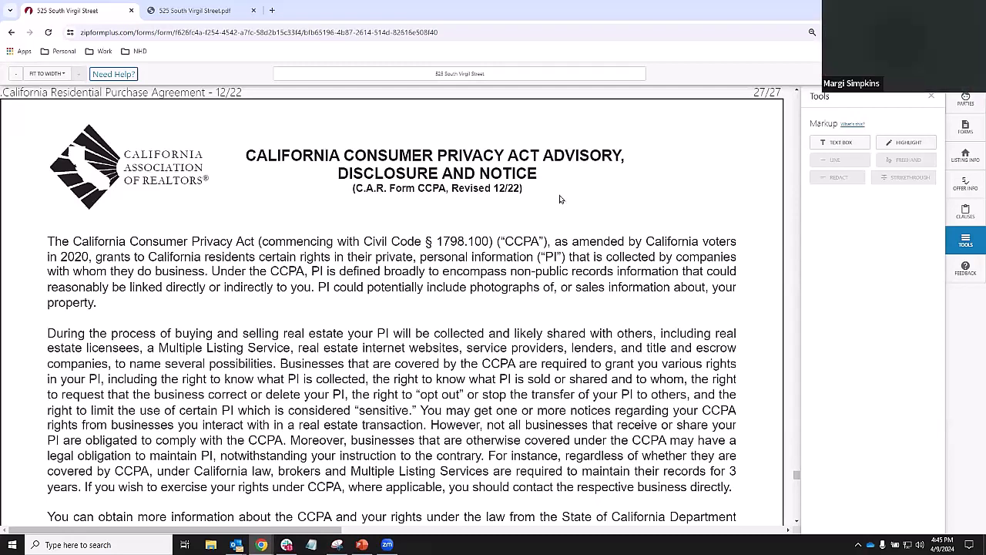
- Remove Addendum No #1 from the workspace documents
left_click(962, 128)
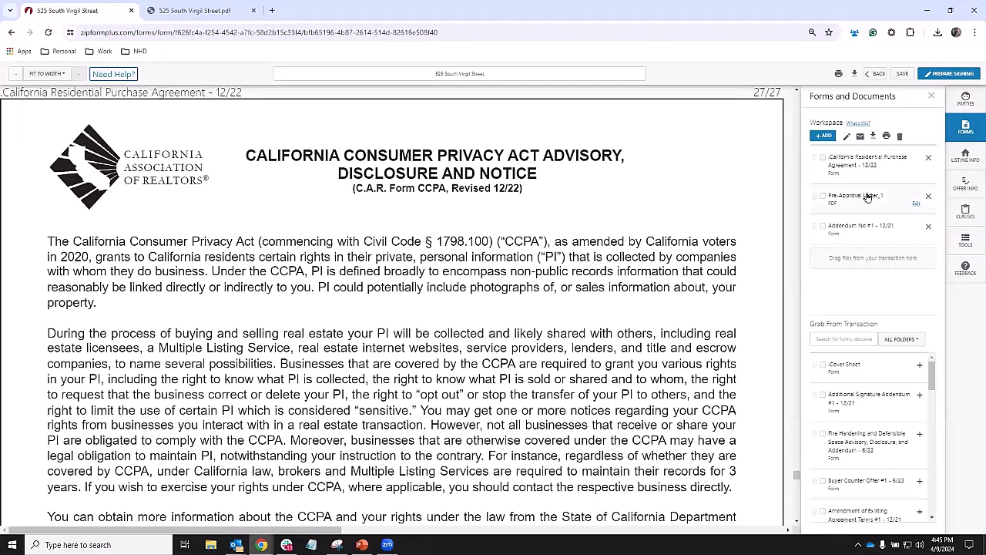
scroll(577, 227, "down", 6)
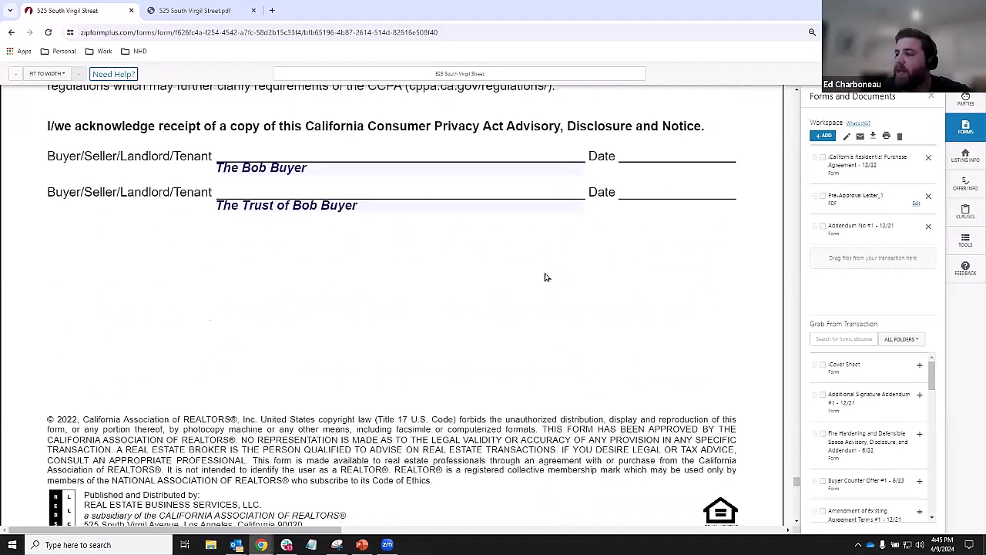
scroll(545, 277, "down", 8)
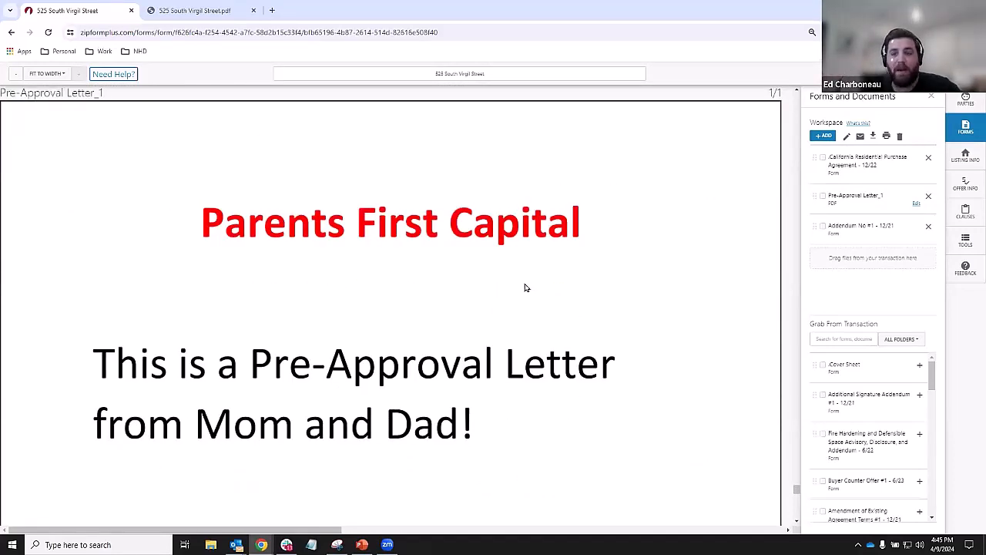
scroll(528, 272, "up", 5)
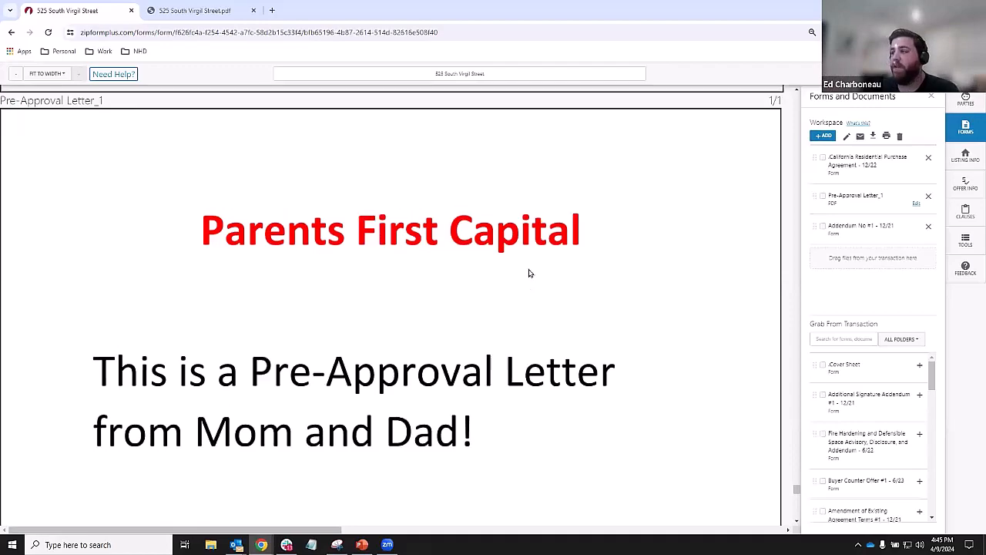
scroll(529, 273, "up", 5)
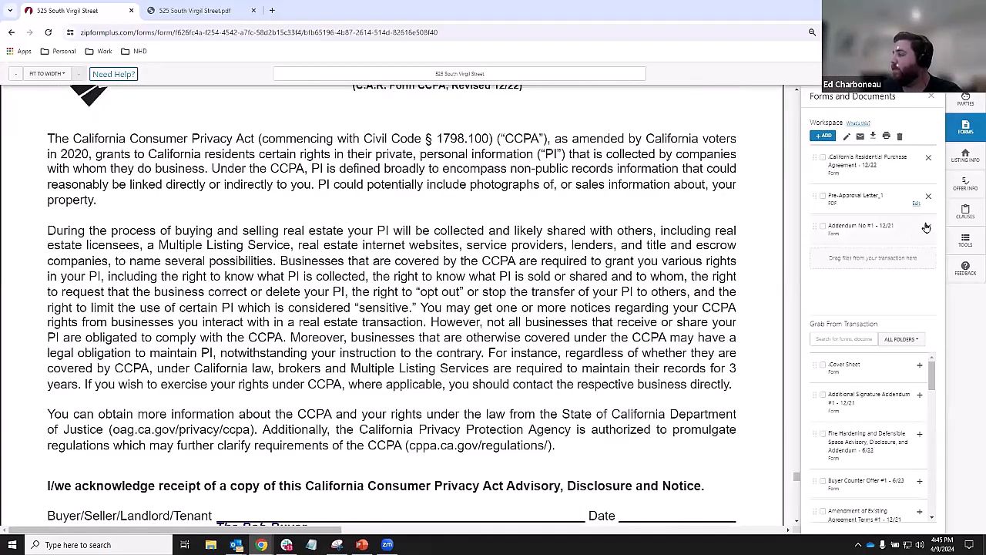
left_click(930, 229)
- Show the California Residential Purchase Agreement at page 1, the agency disclosure
scroll(859, 445, "down", 3)
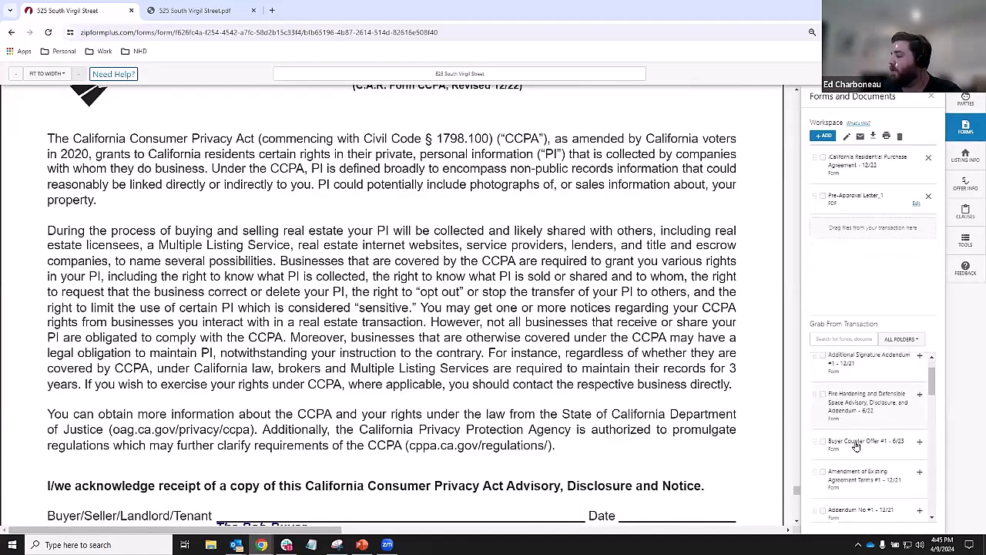
scroll(875, 447, "down", 5)
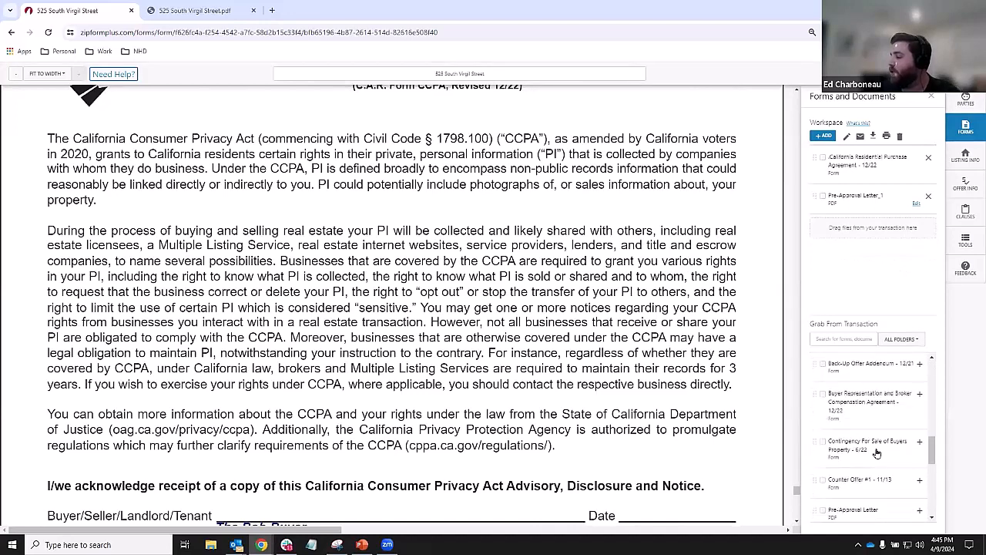
scroll(876, 454, "down", 4)
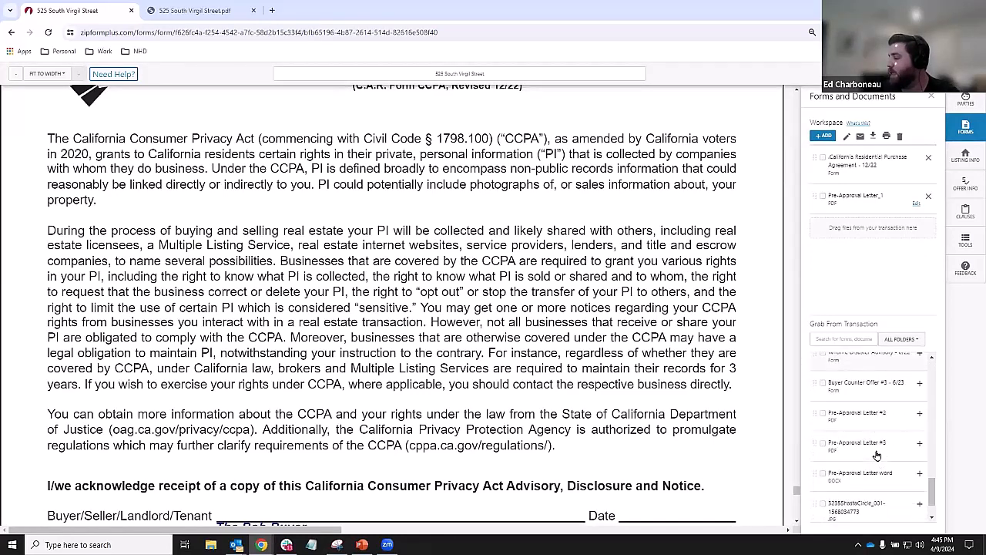
scroll(877, 457, "up", 5)
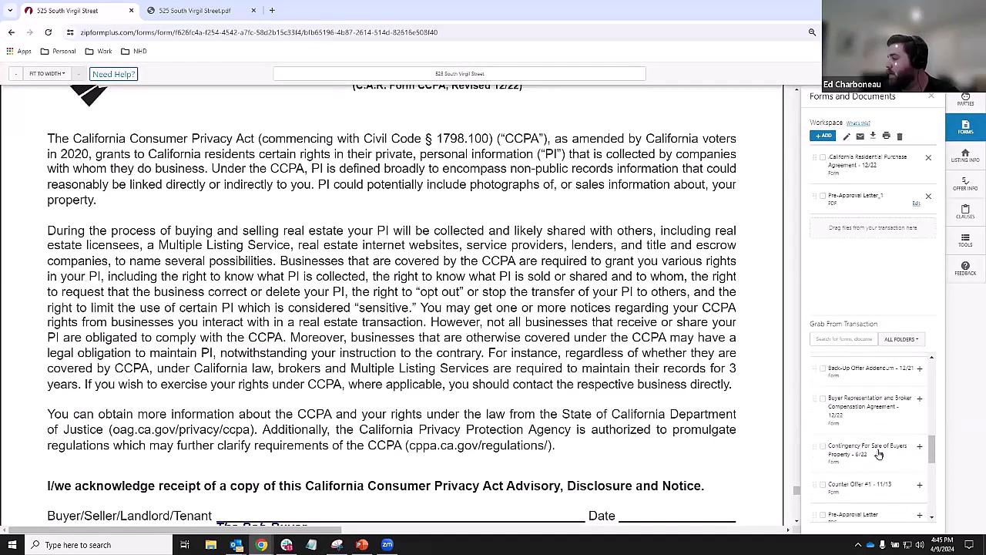
scroll(879, 453, "up", 5)
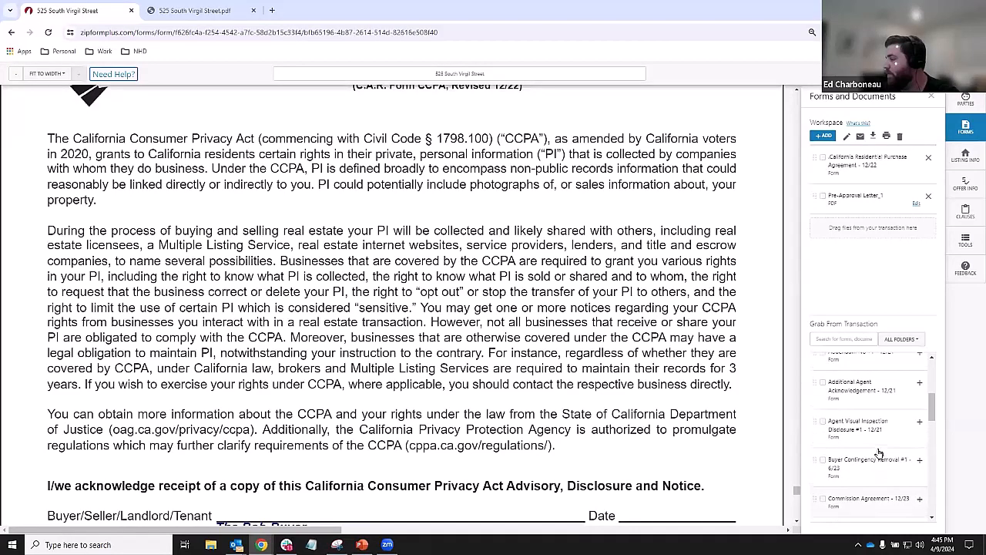
scroll(878, 453, "up", 1)
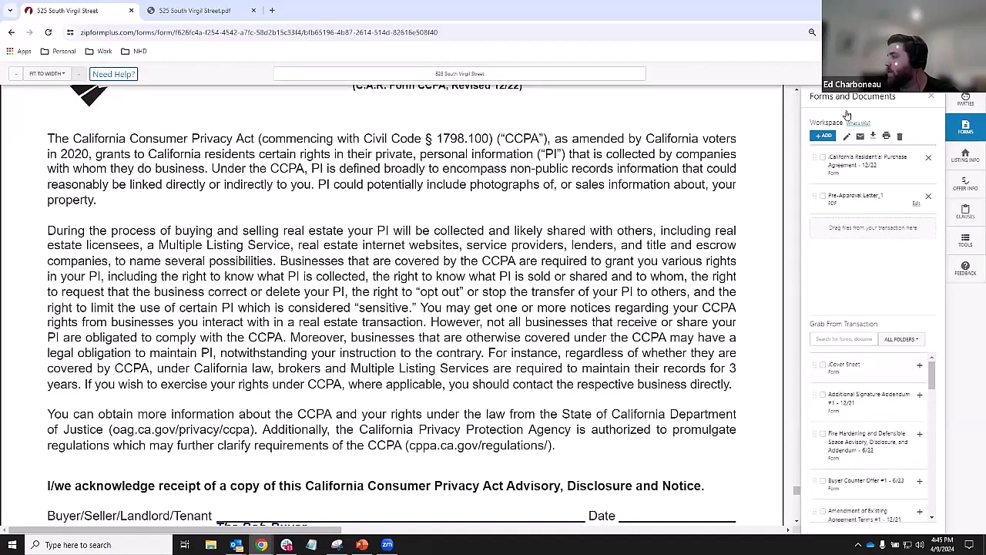
left_click(832, 154)
left_click(823, 137)
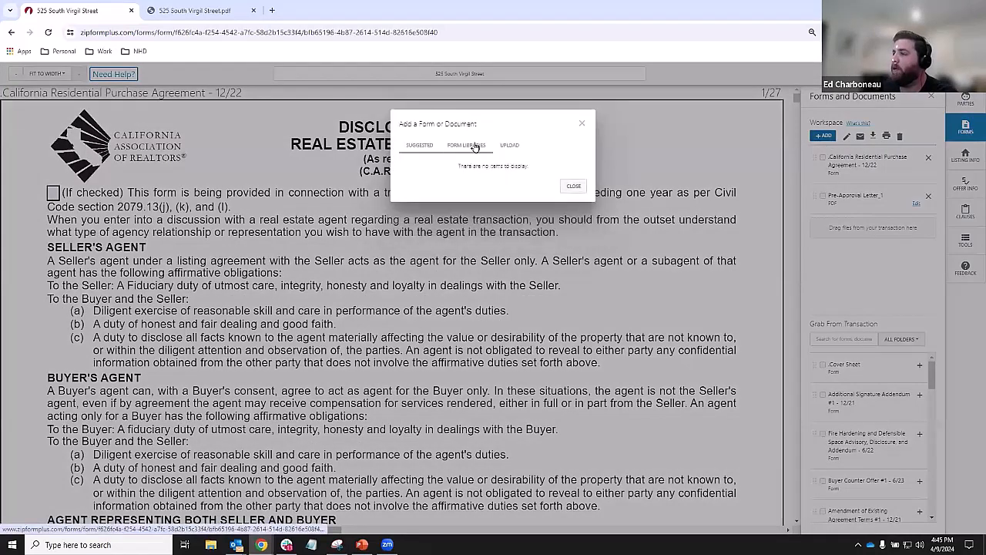
- Search the form libraries for the lease form and add Extension of Lease - 6/23 to the workspace
left_click(476, 147)
left_click(459, 175)
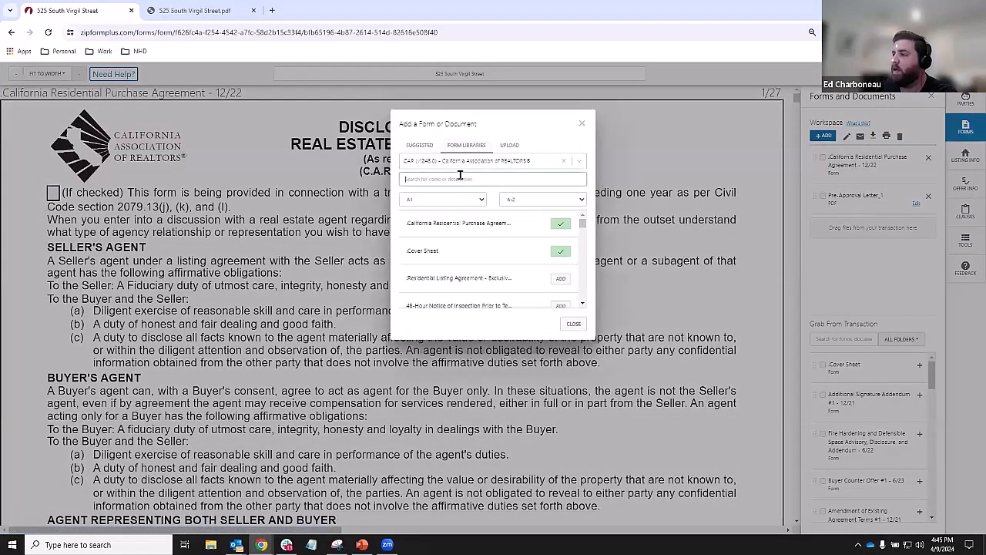
type("lqas")
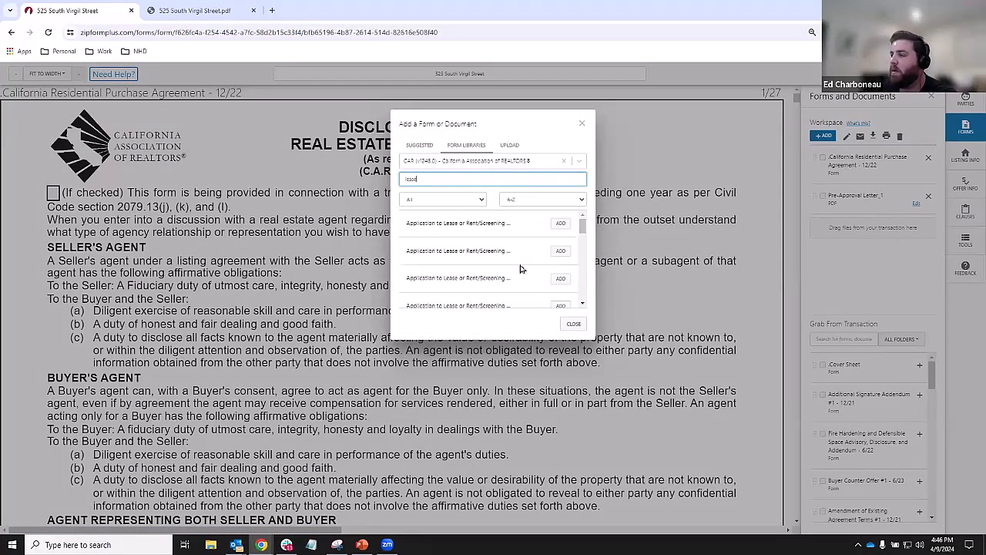
scroll(514, 269, "down", 5)
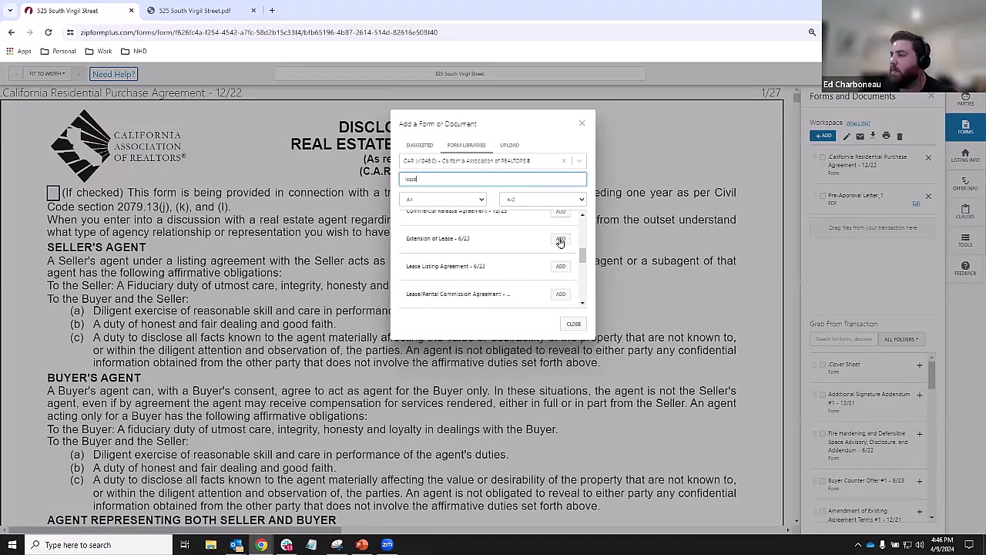
left_click(560, 239)
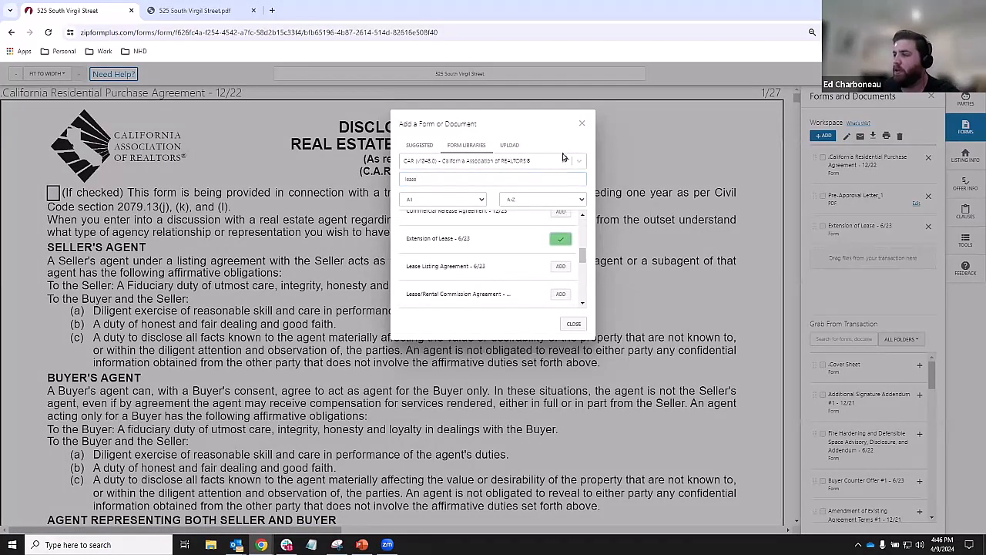
left_click(581, 124)
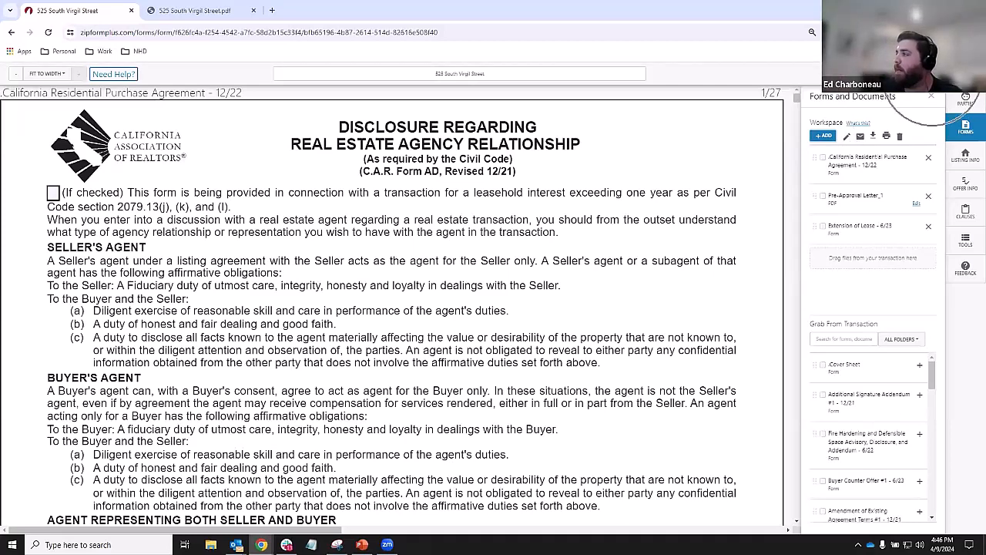
- Bring up the eSign service chooser offering DocuSign, AuthentiSign and digital Ink 2.0
key("ctrl")
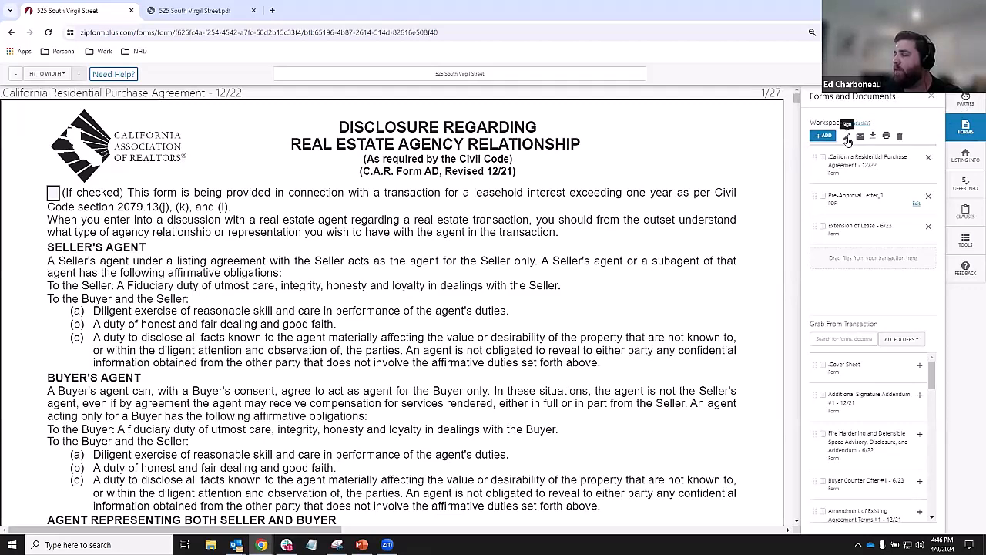
key("ctrl")
key("ctrl")
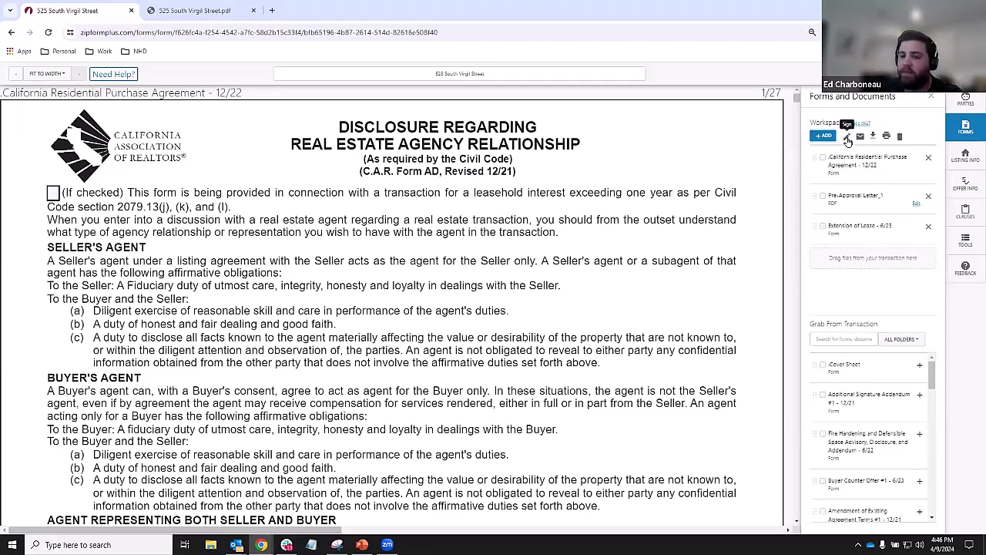
key("ctrl")
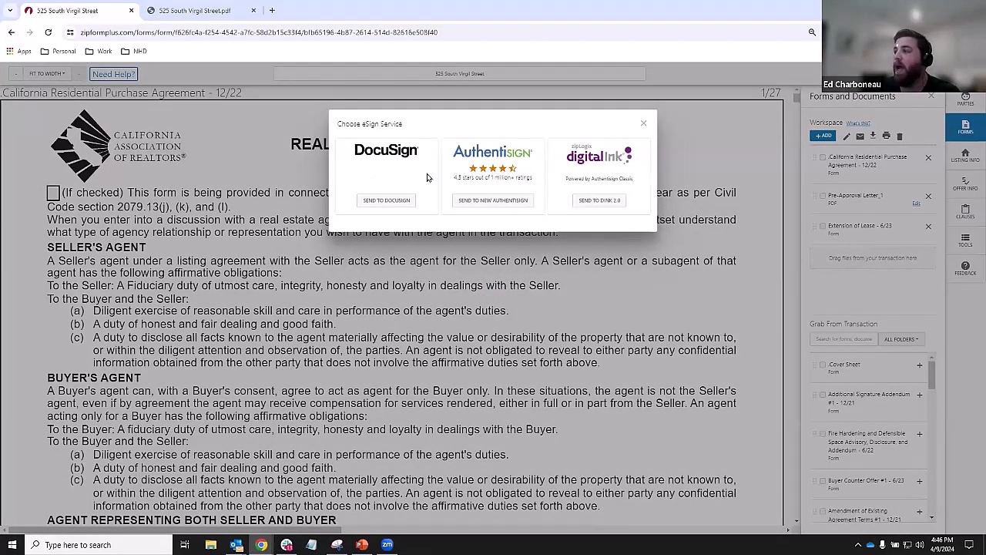
left_click(600, 159)
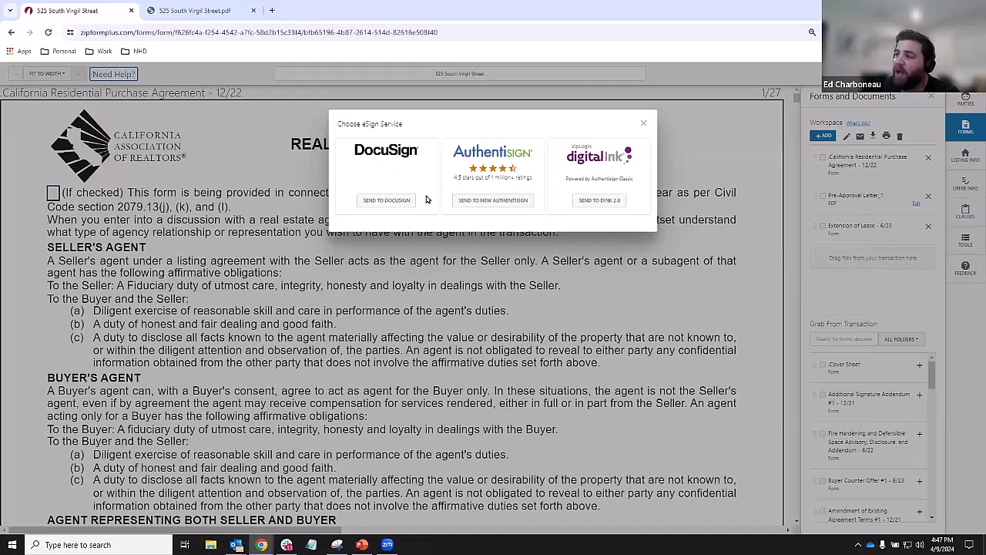
- Create a new AuthentiSign signing named 'Please Sign', leaving the Return Folder unselected
left_click(482, 202)
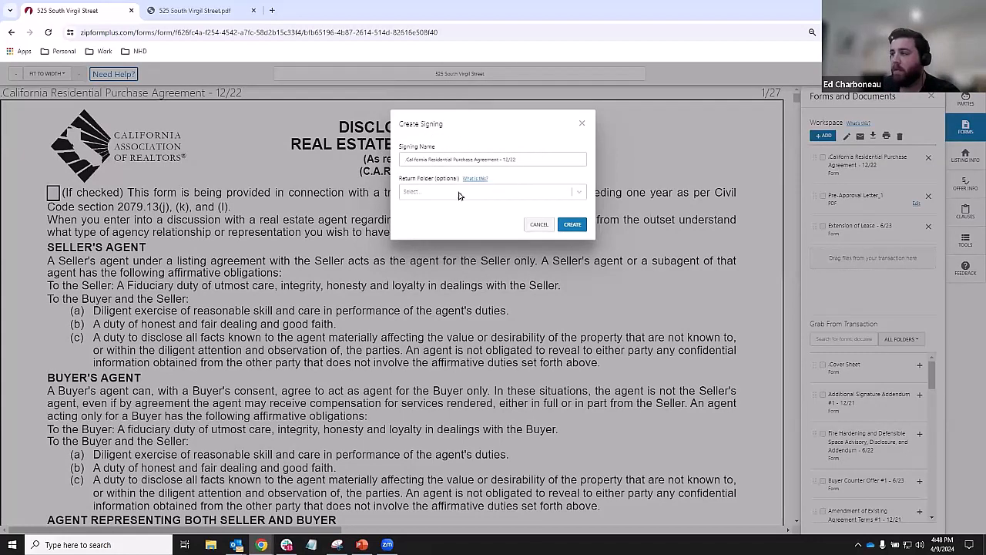
triple_click(413, 158)
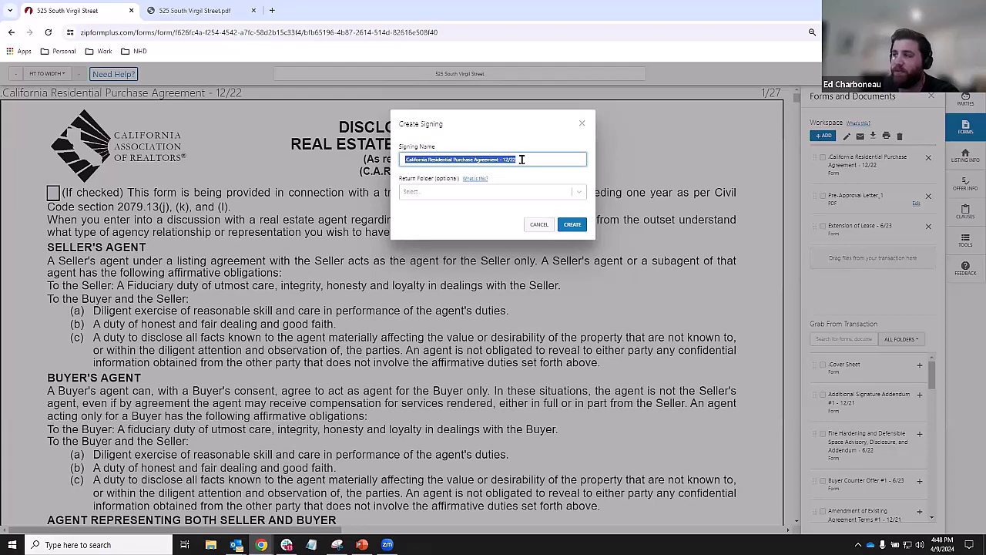
type("5")
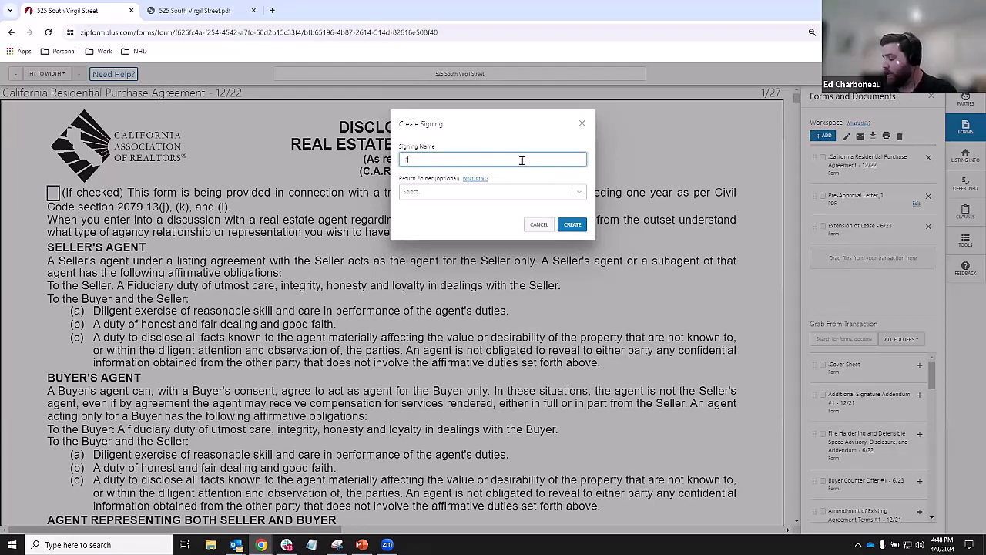
type("lease S")
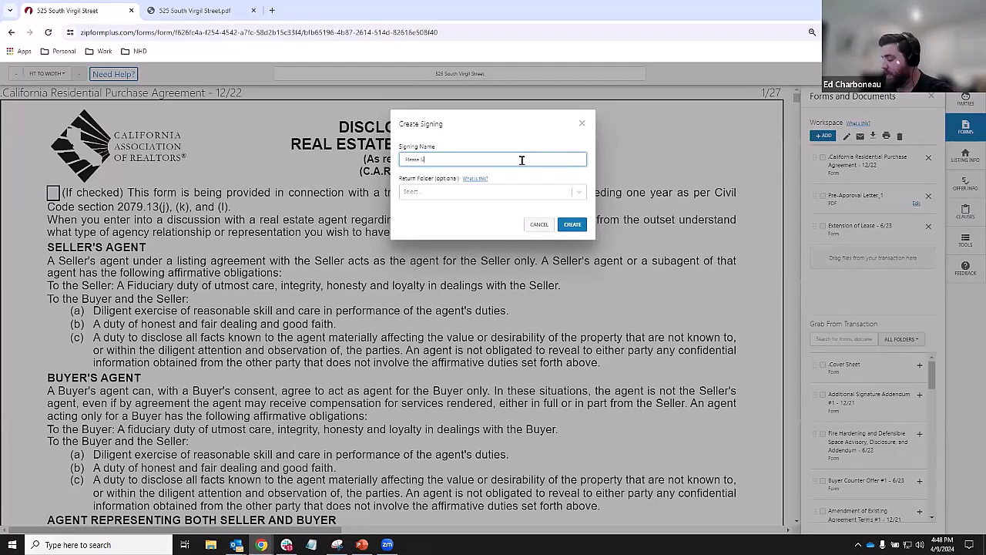
type("ign")
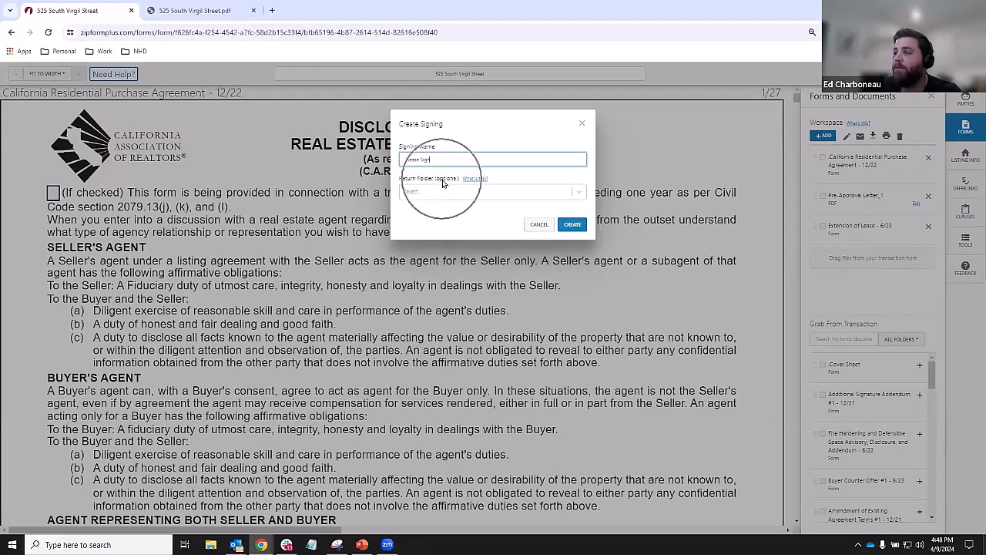
left_click(443, 183)
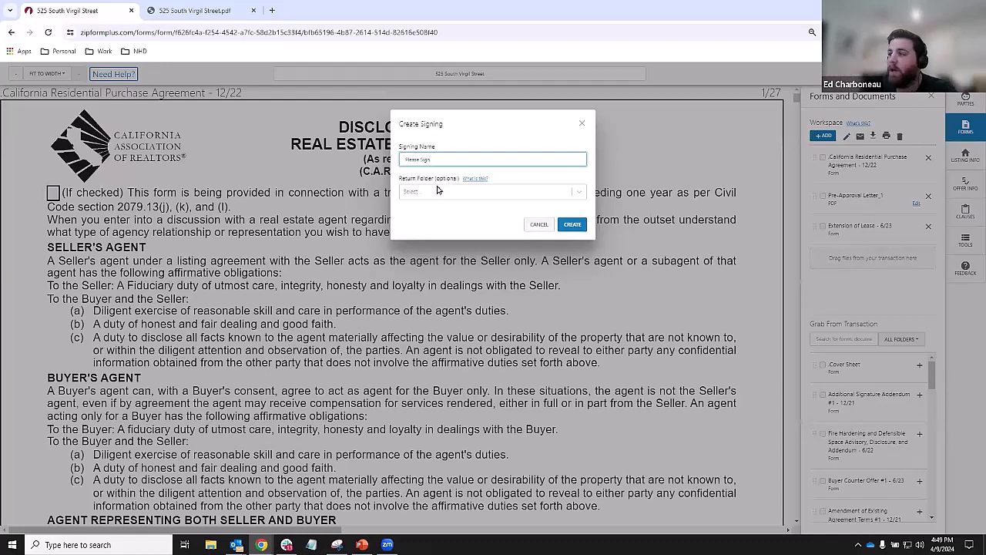
left_click(433, 192)
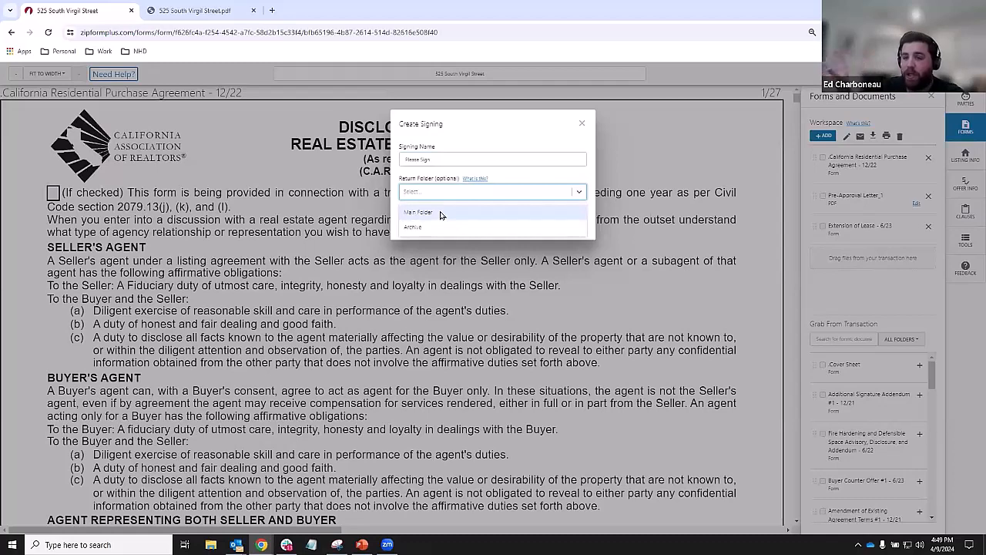
left_click(489, 140)
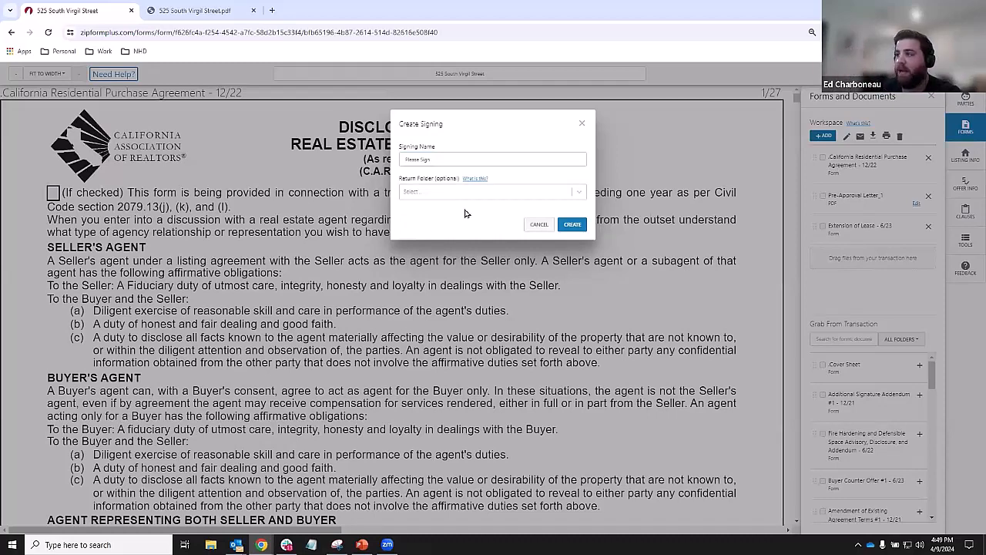
left_click(572, 226)
left_click(572, 226)
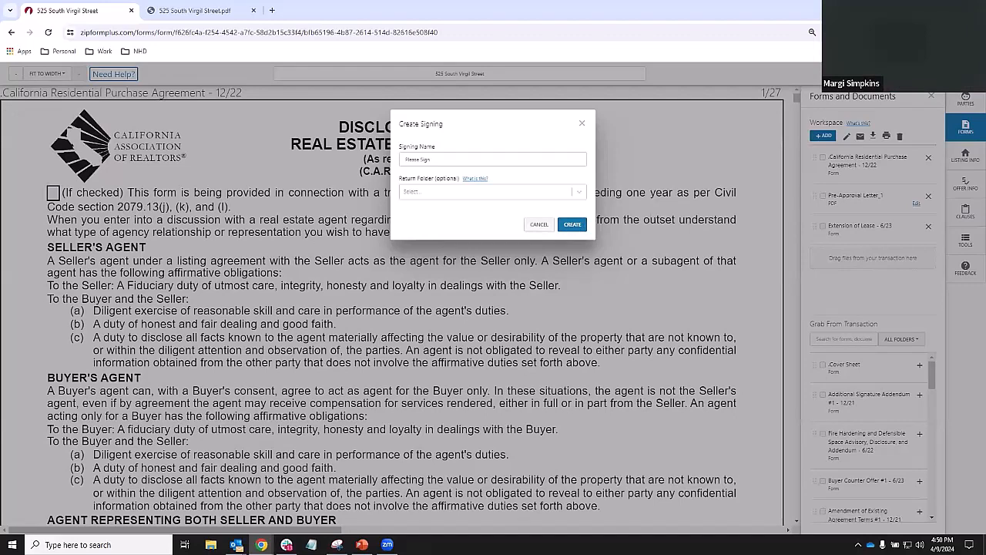
- Create the signing and scroll through the 27-page California Residential Purchase Agreement in AuthentiSign
left_click(572, 224)
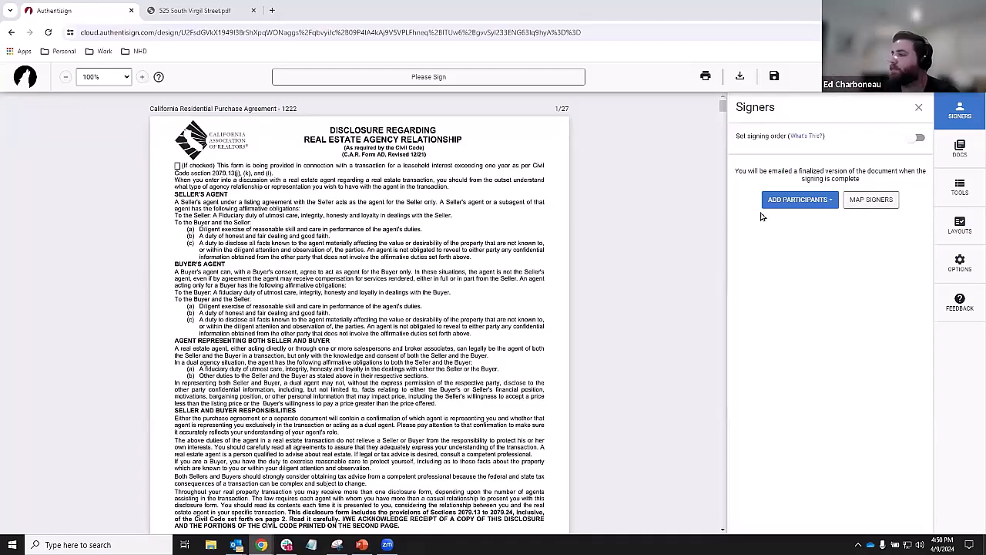
scroll(437, 229, "down", 15)
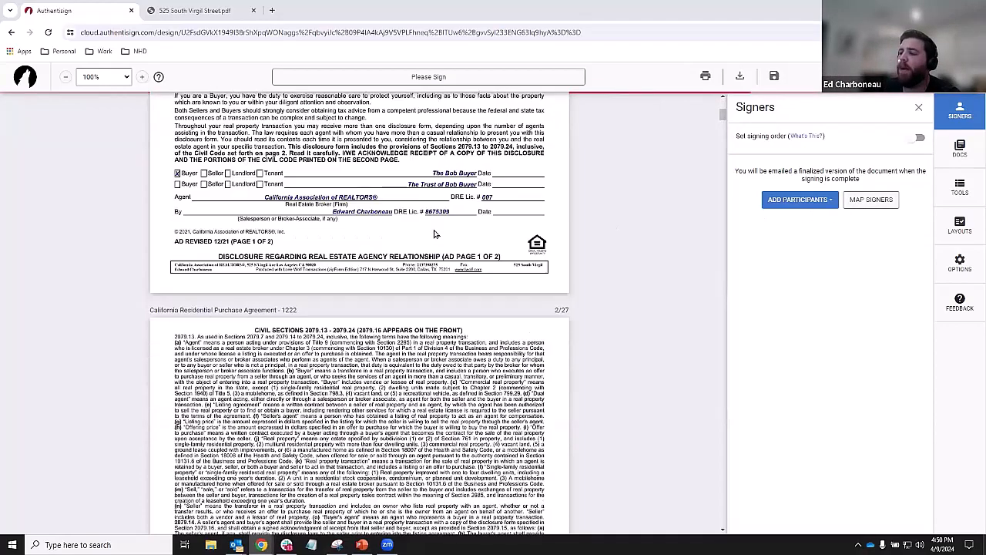
scroll(436, 234, "down", 20)
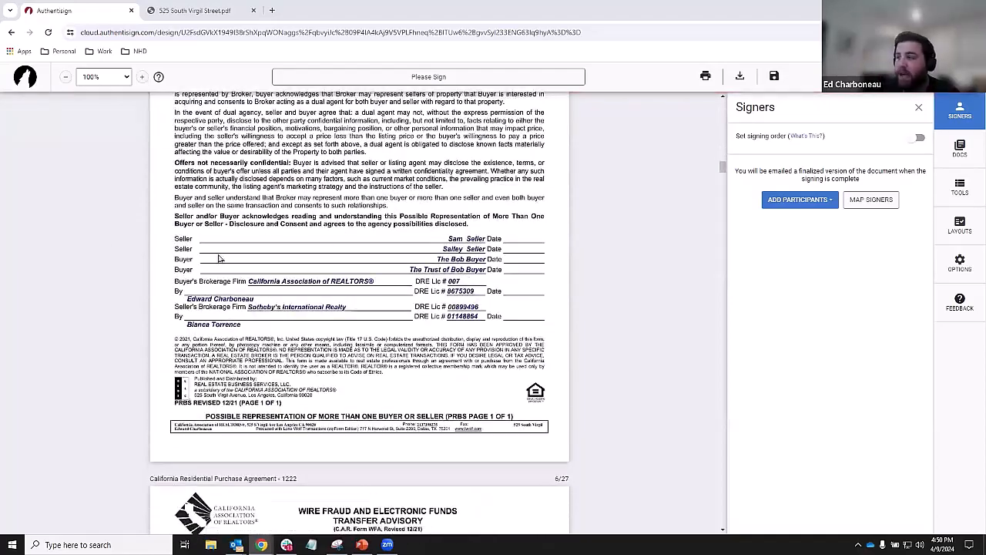
scroll(339, 318, "down", 9)
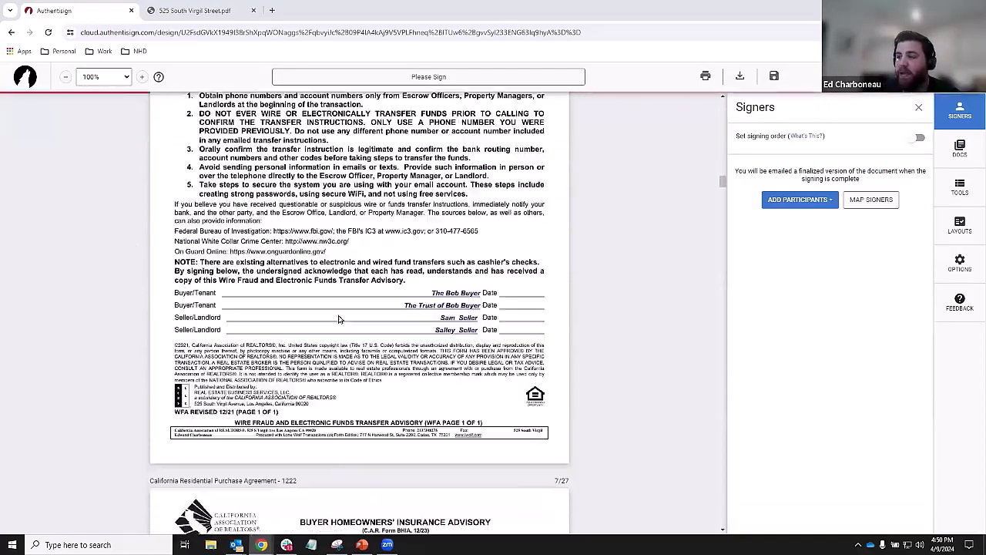
scroll(339, 318, "down", 11)
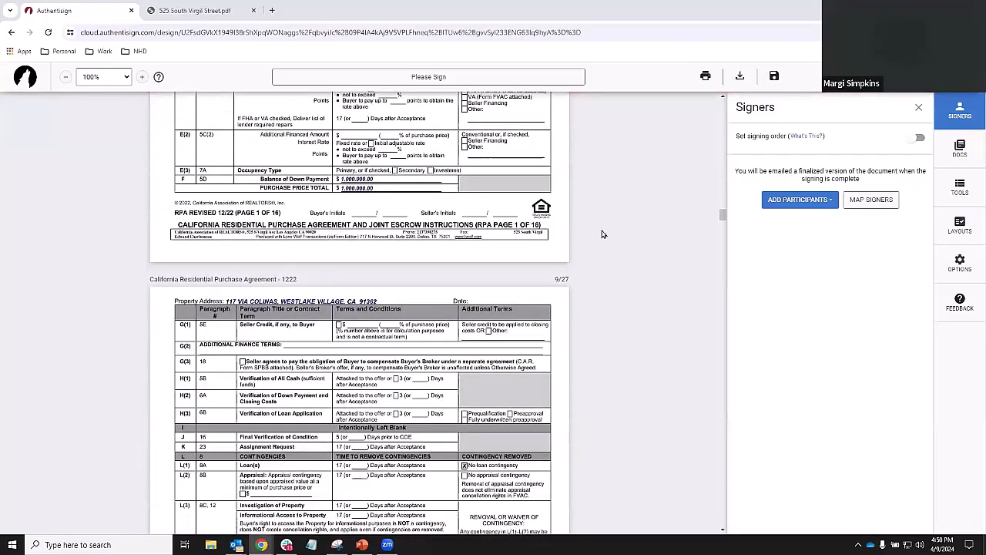
left_click_drag(722, 219, 673, 110)
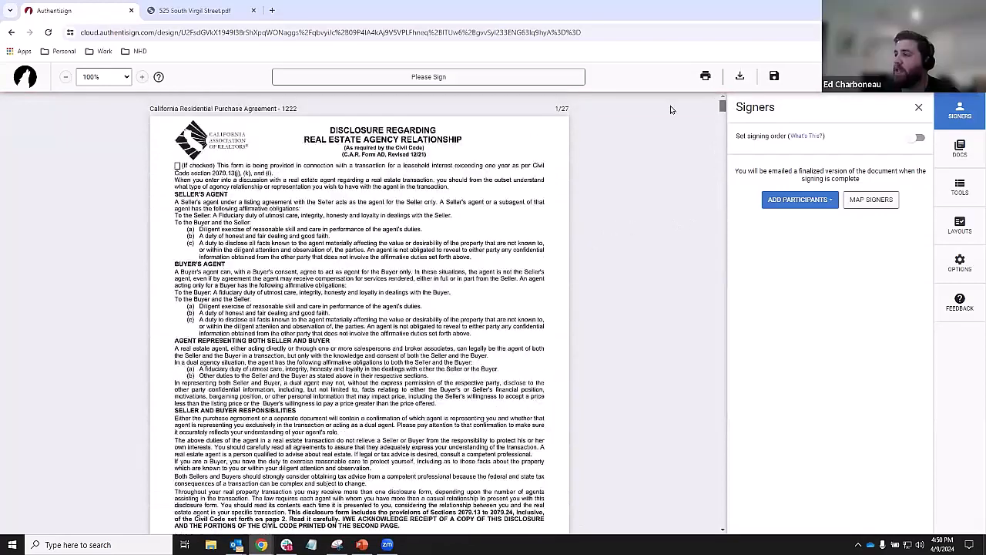
- Browse the saved contacts, then list the transaction's six parties to add as participants
left_click(789, 203)
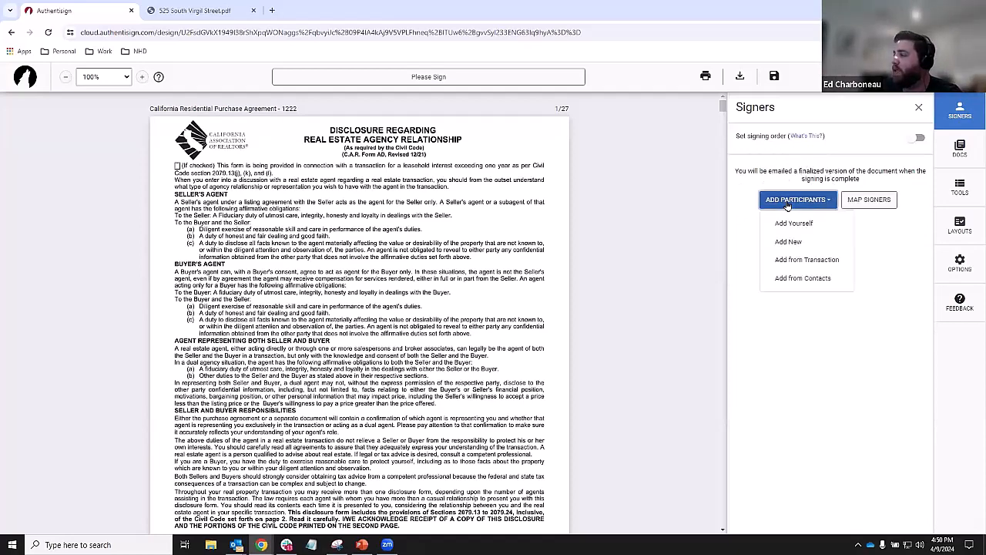
left_click(805, 262)
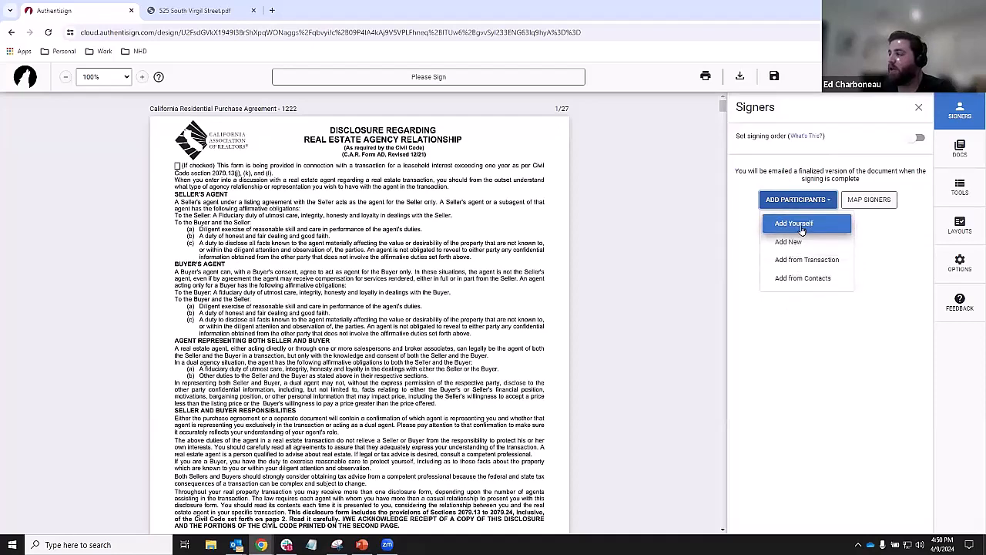
left_click(796, 280)
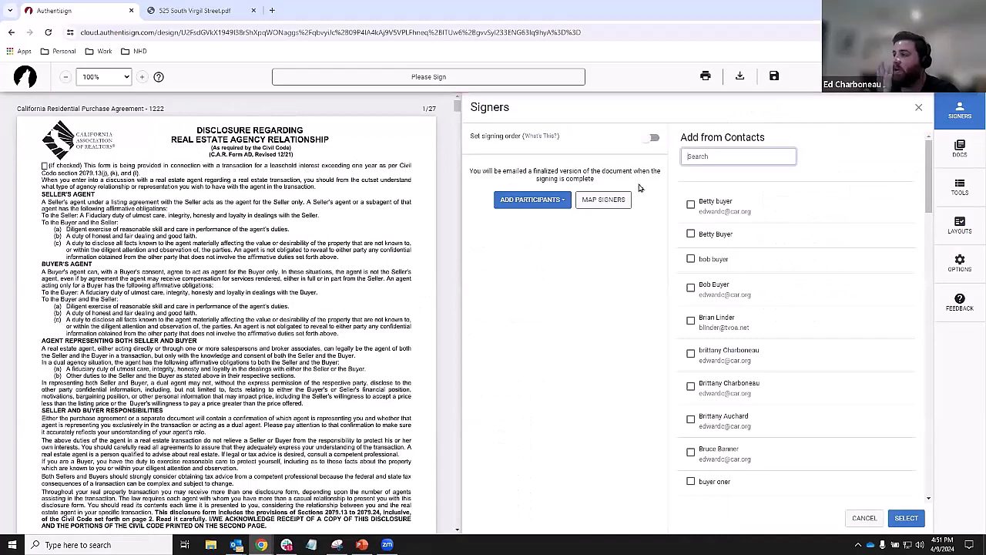
scroll(774, 252, "down", 20)
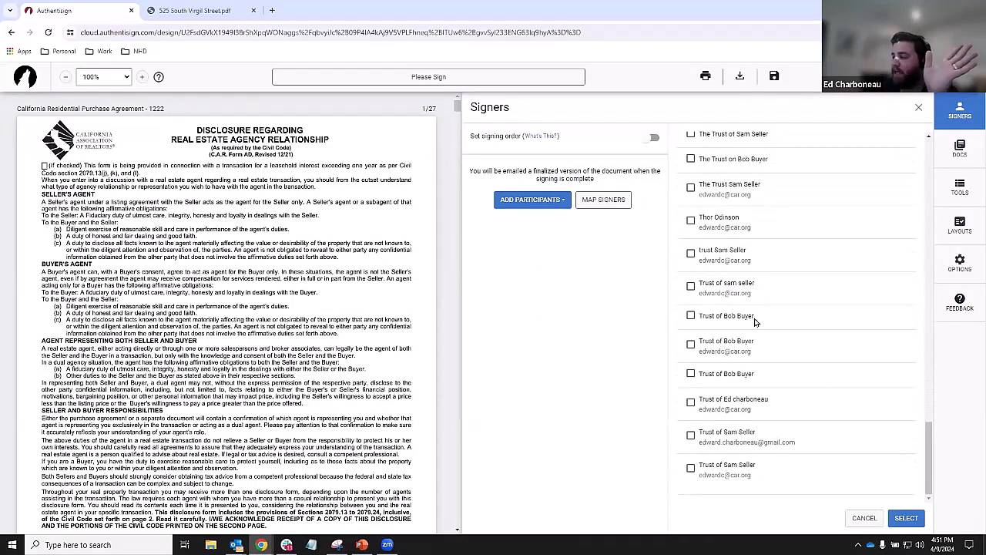
scroll(759, 324, "up", 5)
left_click(552, 207)
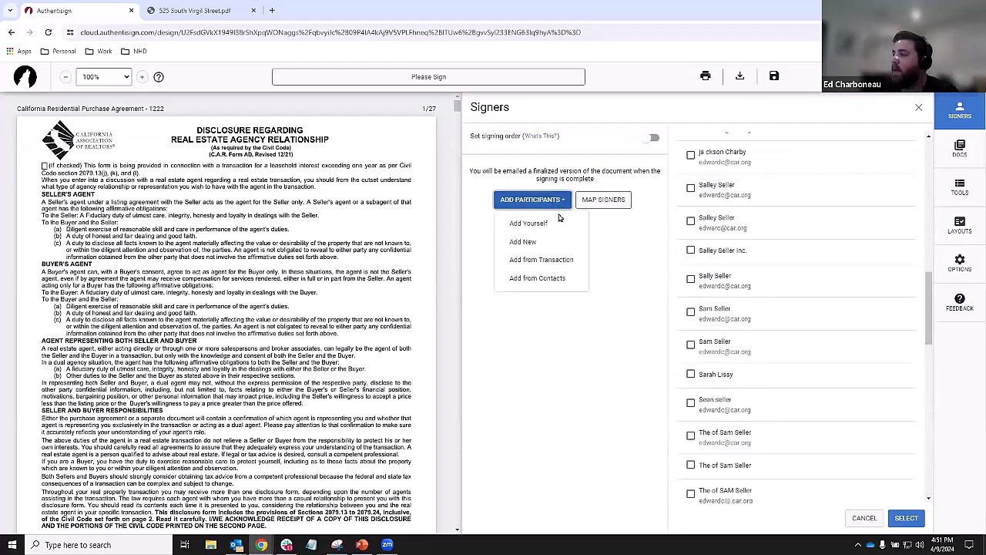
left_click(544, 261)
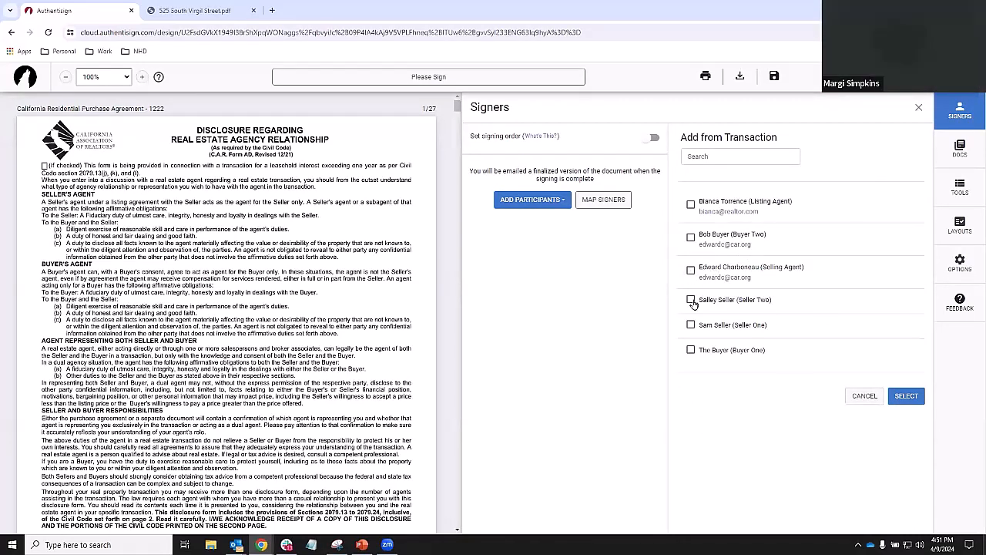
- Check Buyer One, Buyer Two and the selling agent as signers, and Seller One as CC-only
left_click(690, 350)
left_click(692, 238)
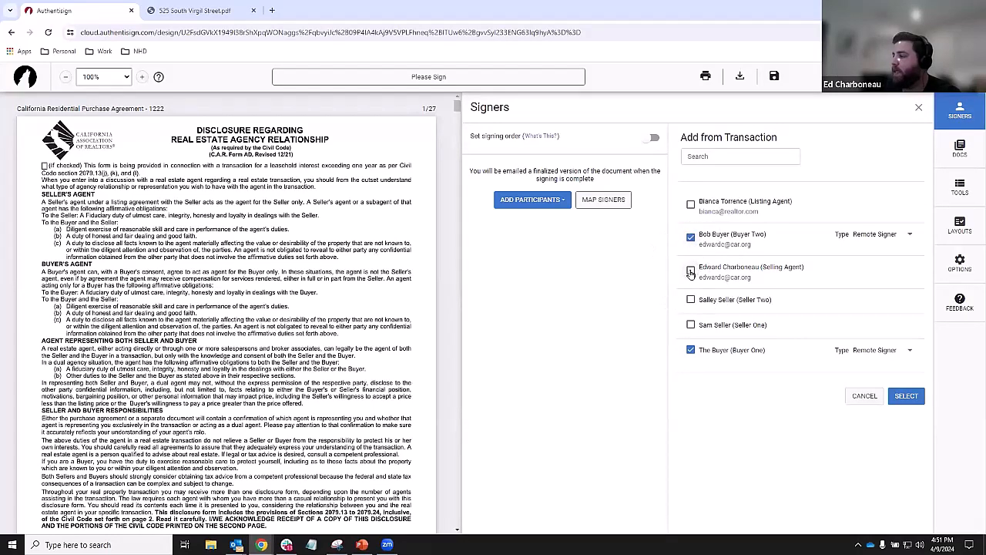
left_click(691, 271)
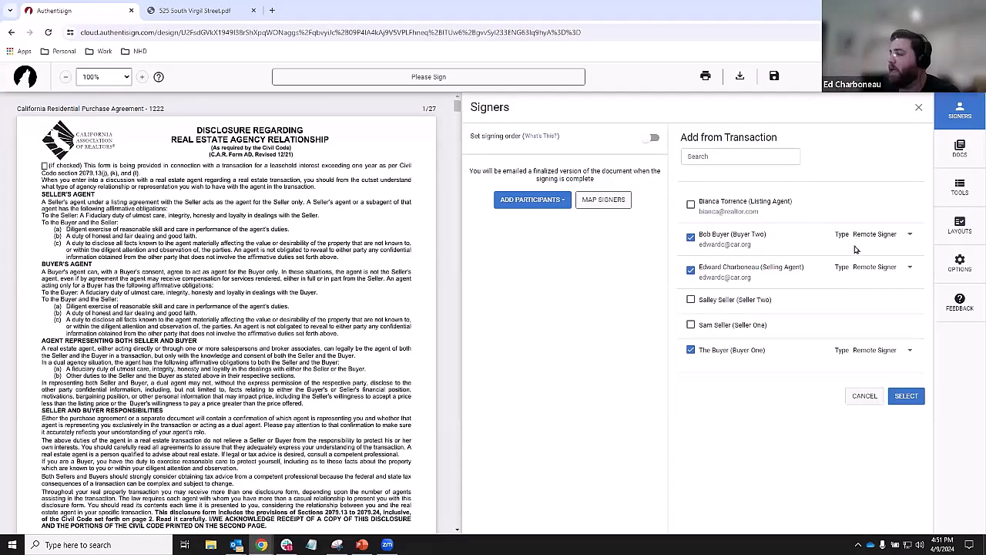
key("ctrl")
key("ctrl")
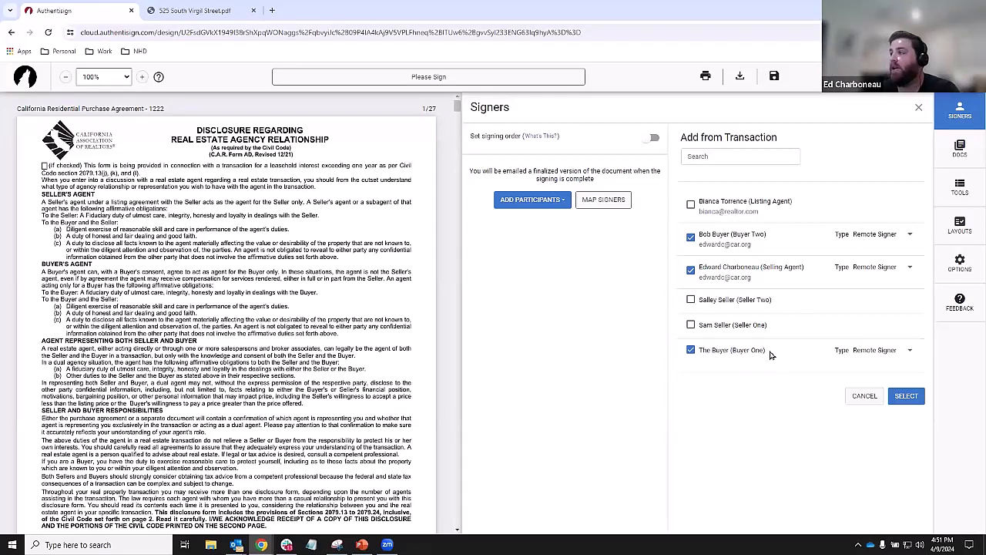
left_click(697, 325)
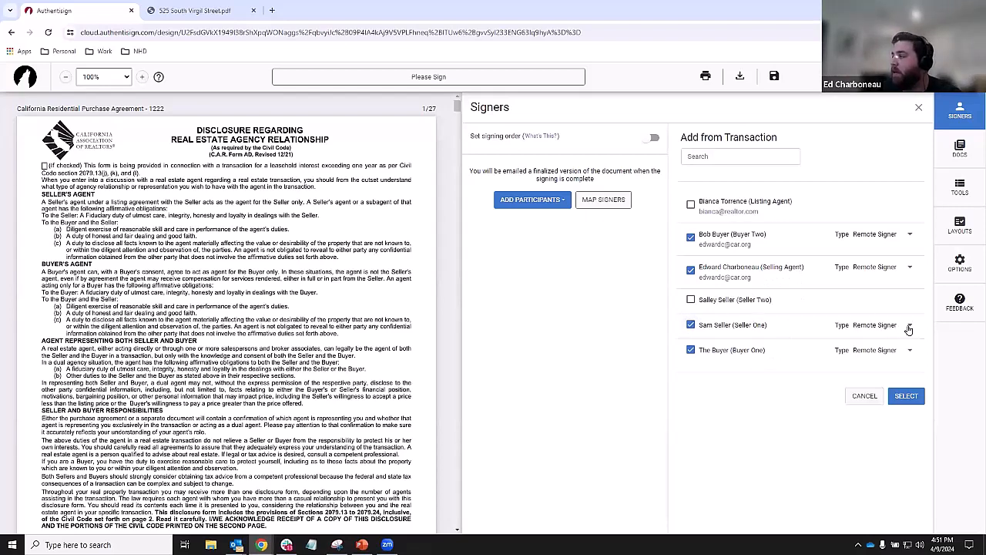
left_click(909, 327)
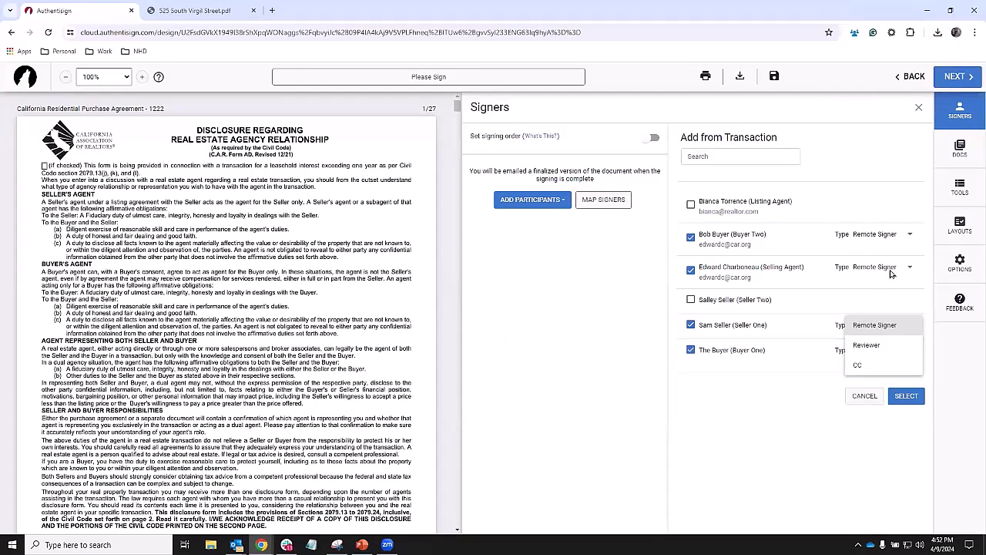
left_click(870, 365)
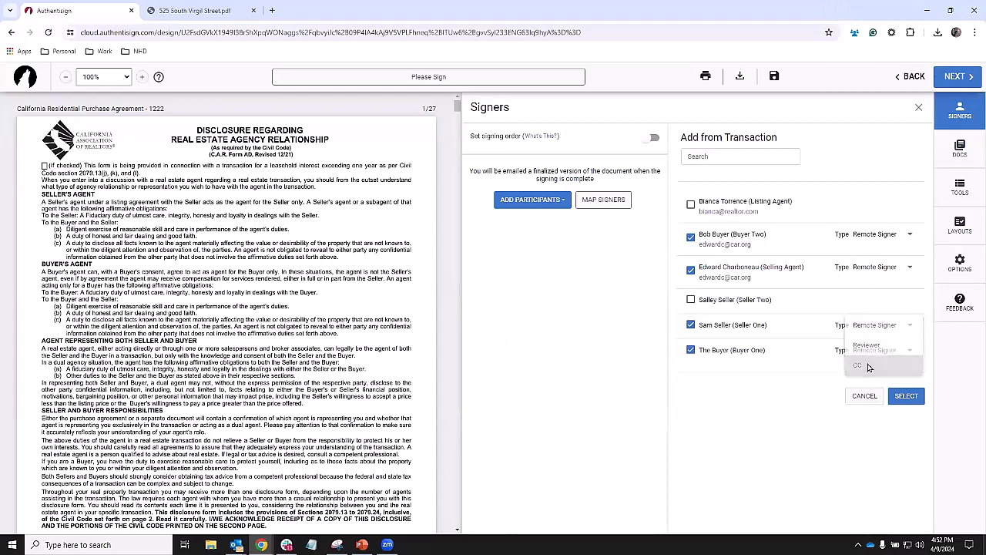
- Add the four checked parties, then open Buyer One's details from the missing-email warning
left_click(910, 399)
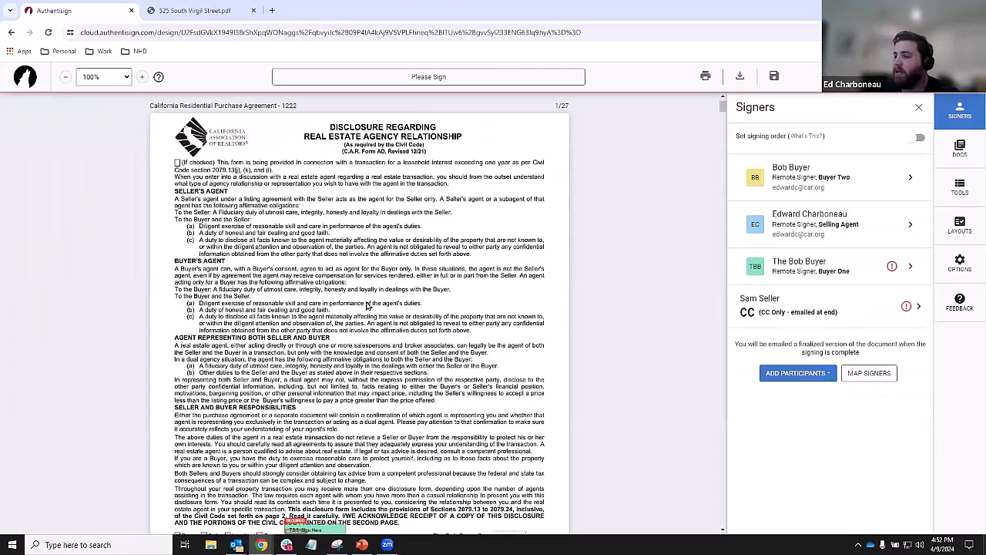
scroll(367, 306, "down", 1)
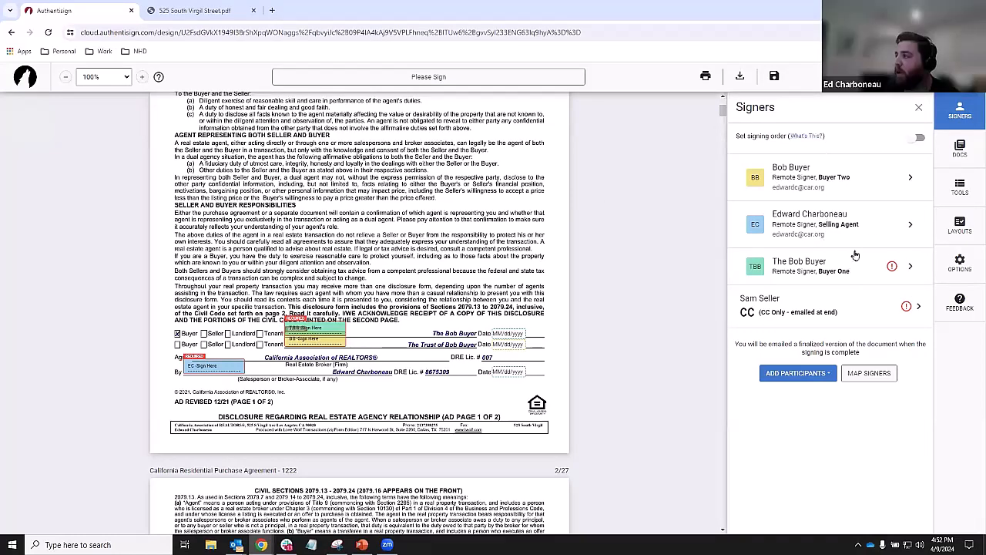
scroll(367, 294, "down", 2)
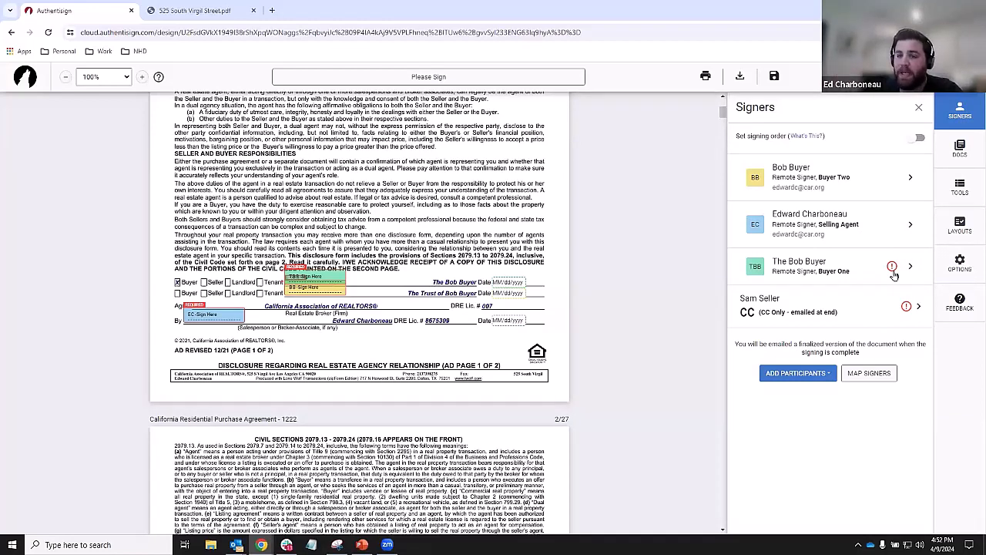
left_click(891, 267)
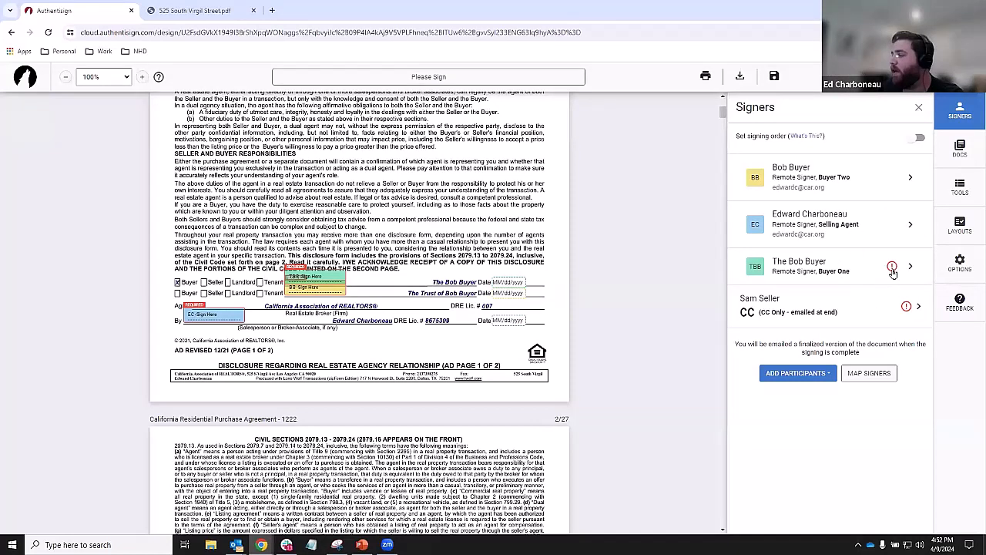
left_click(892, 269)
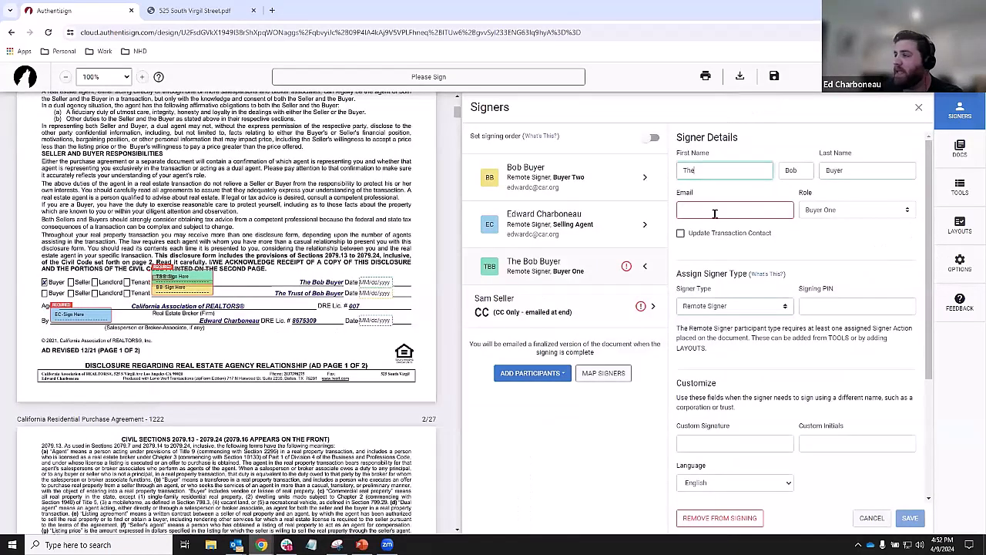
left_click(716, 213)
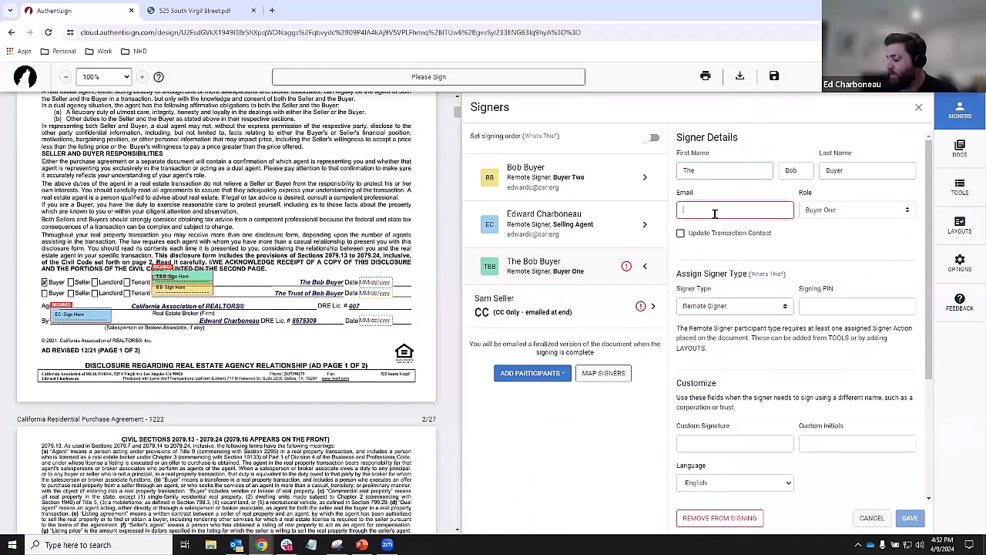
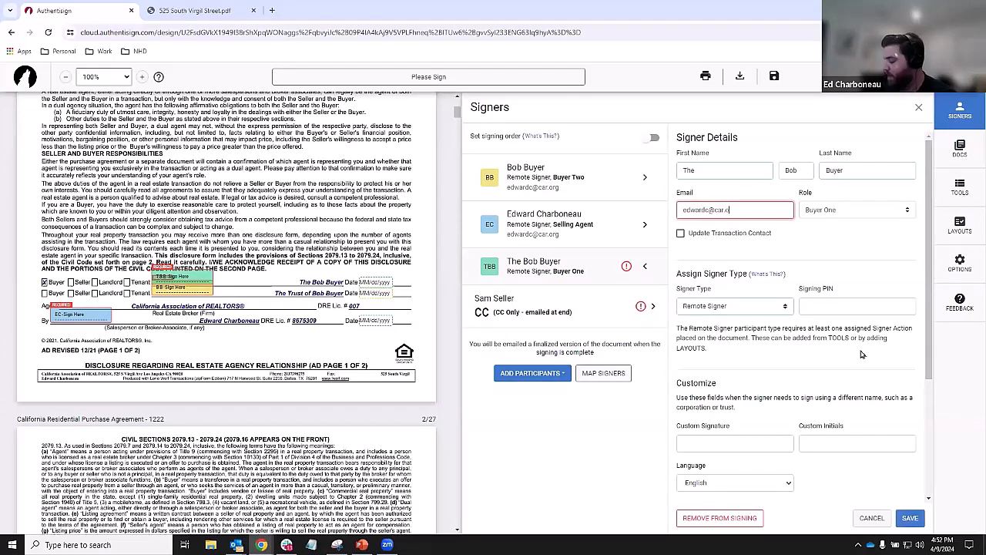
left_click(906, 511)
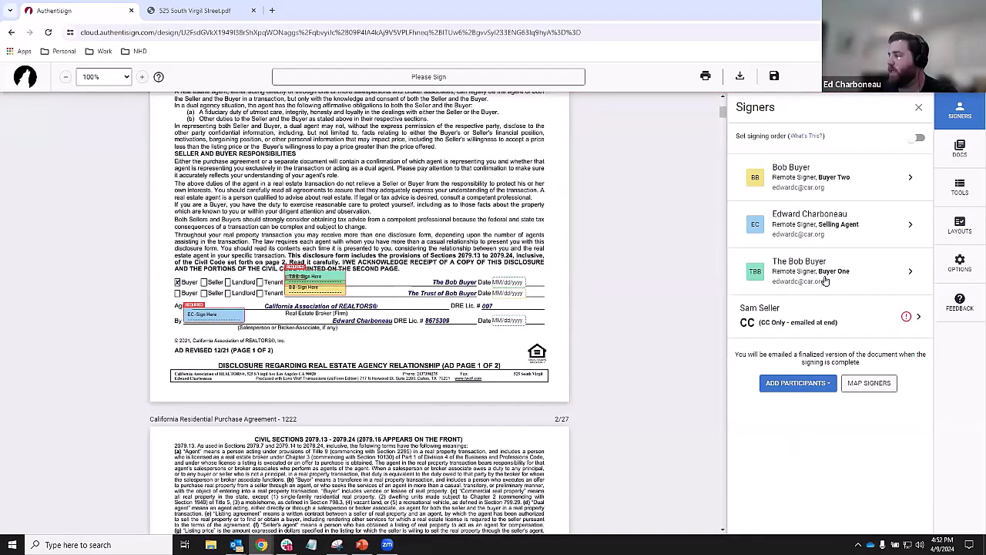
left_click(916, 316)
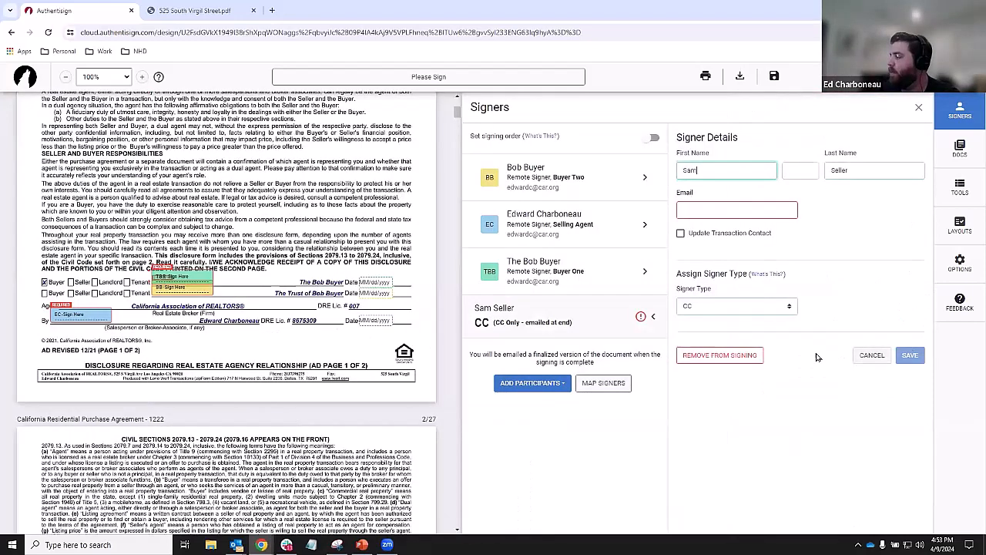
left_click(730, 356)
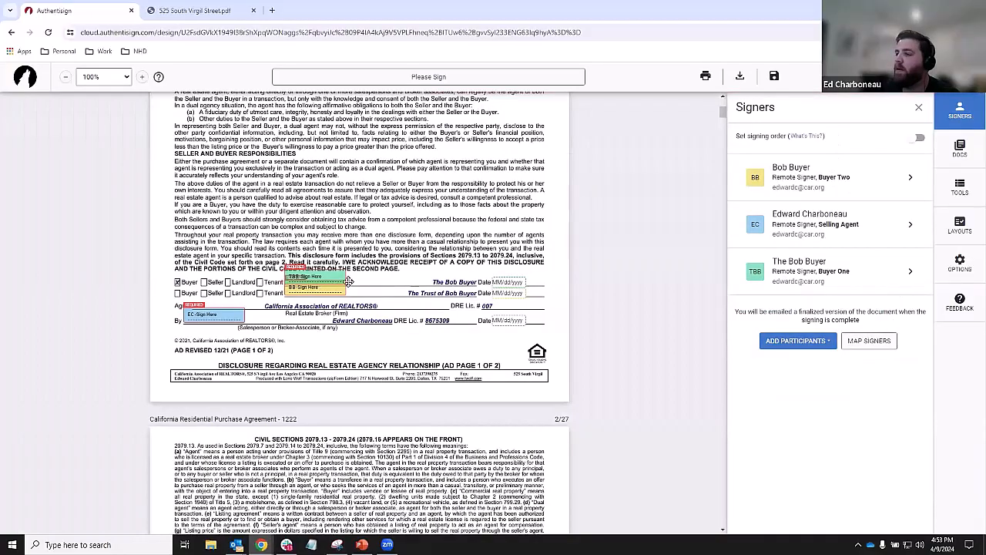
- Scroll down to the Pre-Approval Letter page showing the Loan Officer and buyer signature lines
scroll(369, 306, "down", 3)
scroll(368, 306, "down", 13)
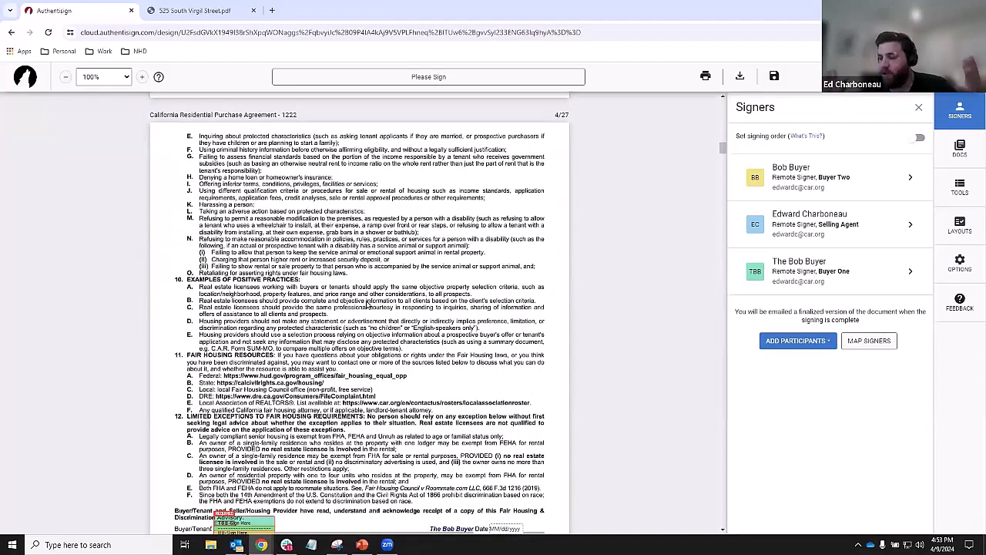
scroll(407, 314, "down", 3)
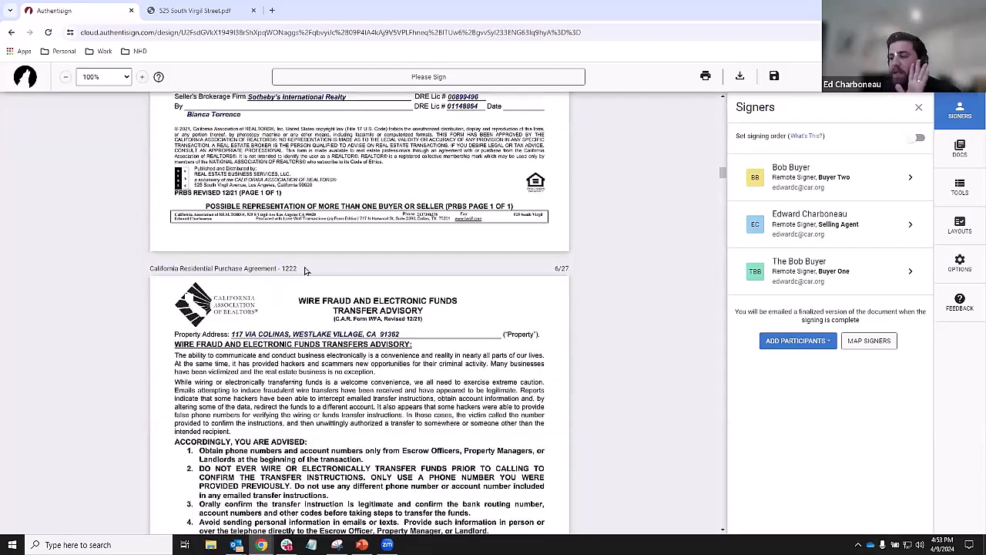
scroll(298, 275, "down", 5)
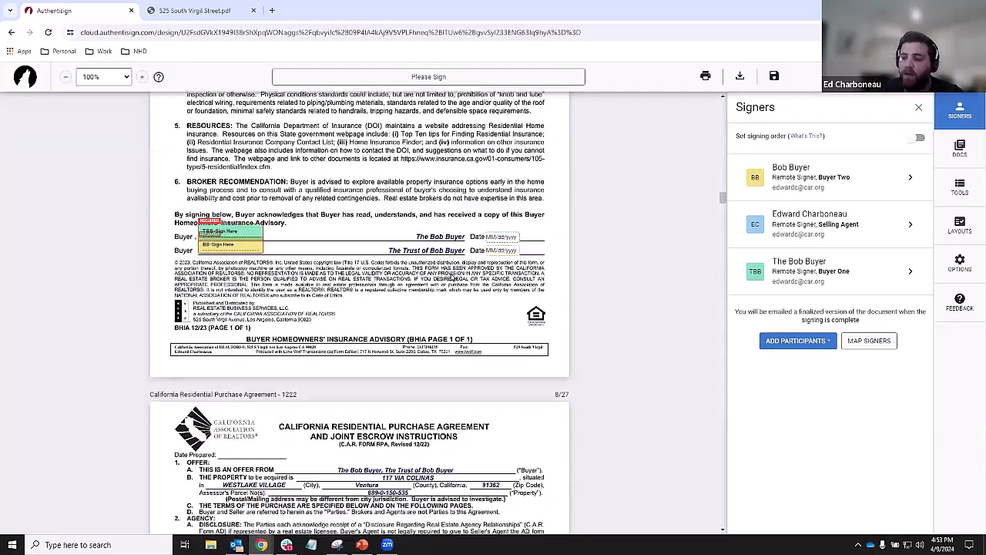
left_click_drag(723, 204, 726, 492)
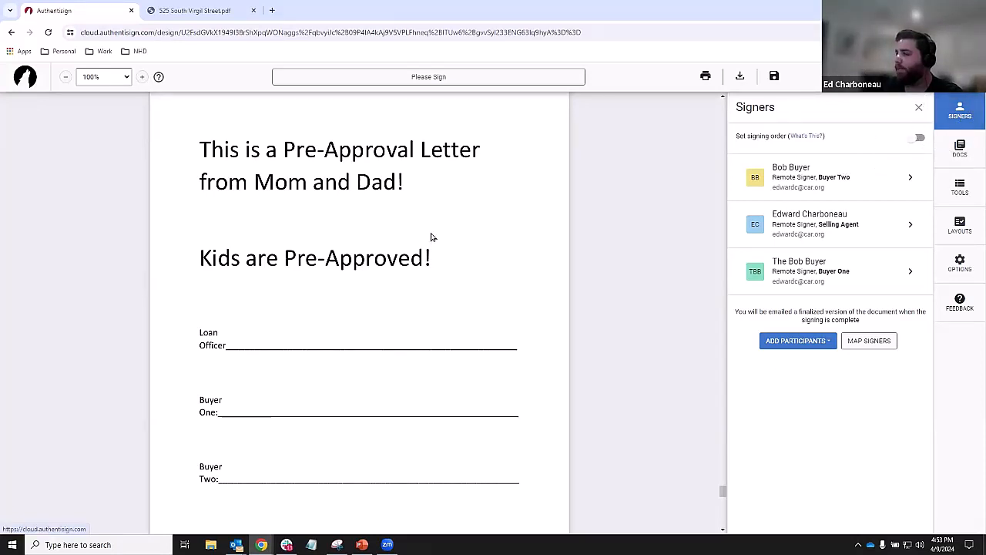
- Place signature, date and initials fields on the Buyer One line, deleting a stray signature field
left_click(961, 193)
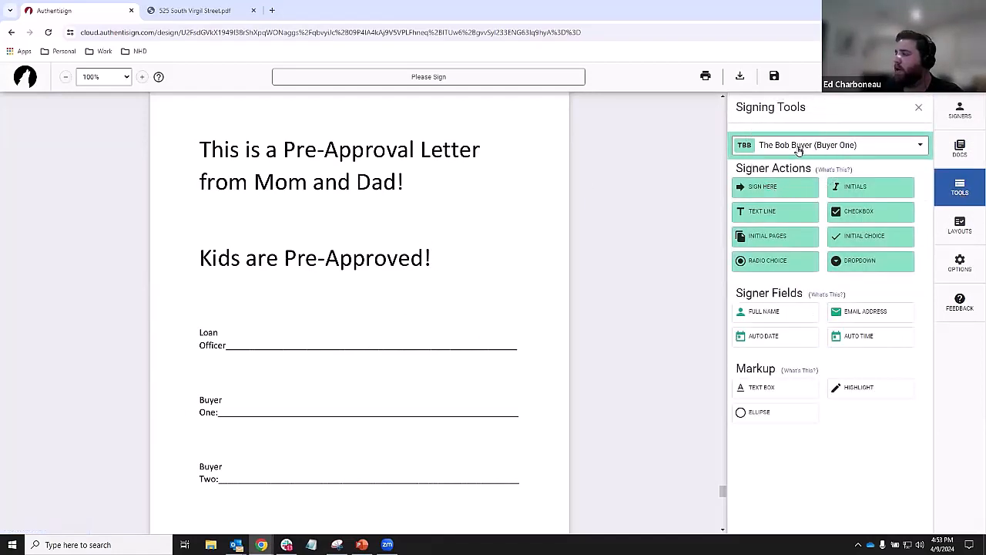
key("ctrl")
key("ctrl")
key("ctrl")
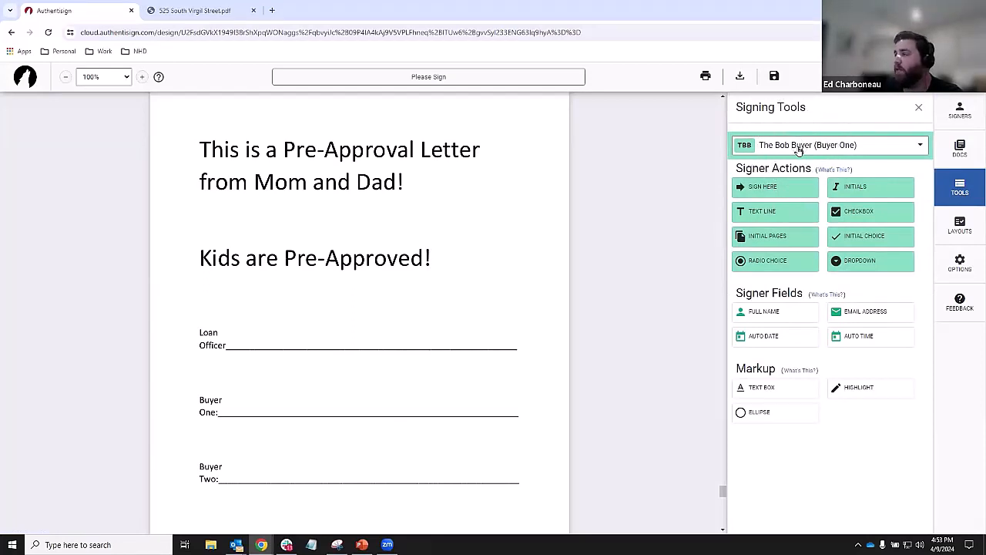
left_click(799, 149)
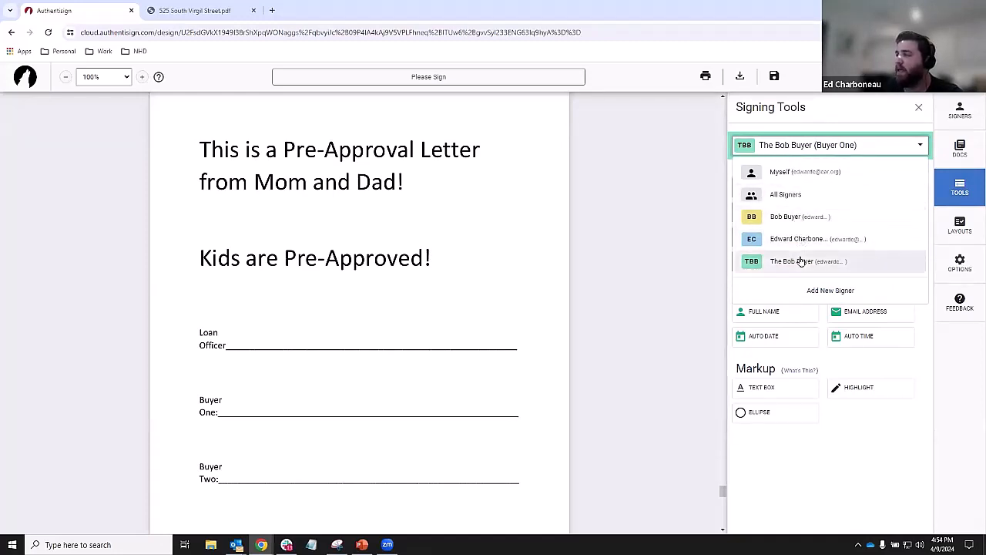
left_click(787, 219)
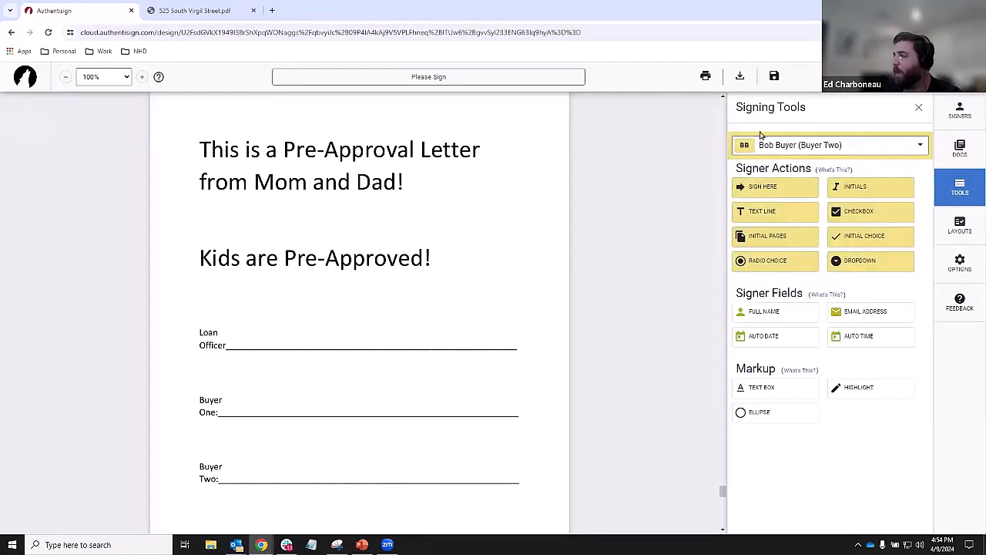
left_click_drag(786, 188, 234, 396)
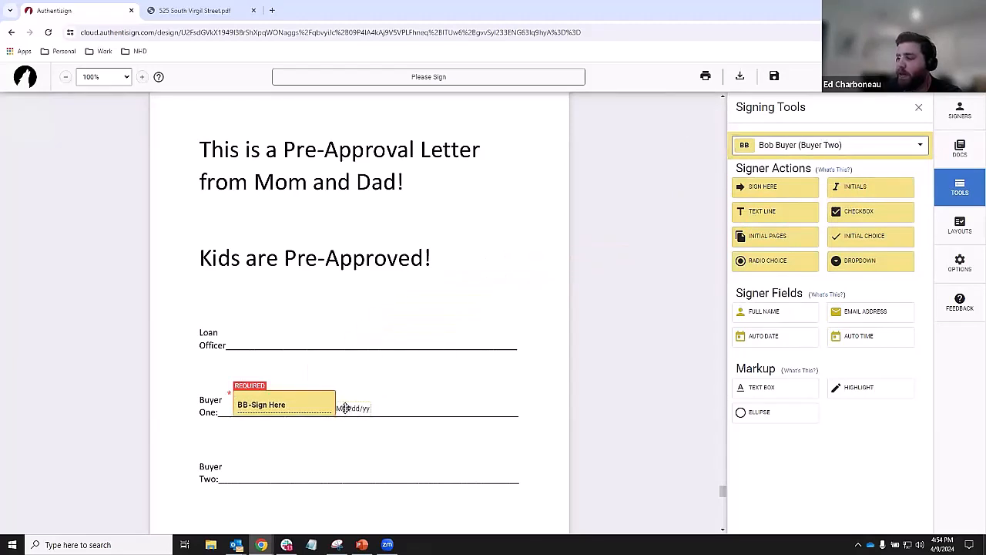
left_click_drag(345, 407, 488, 409)
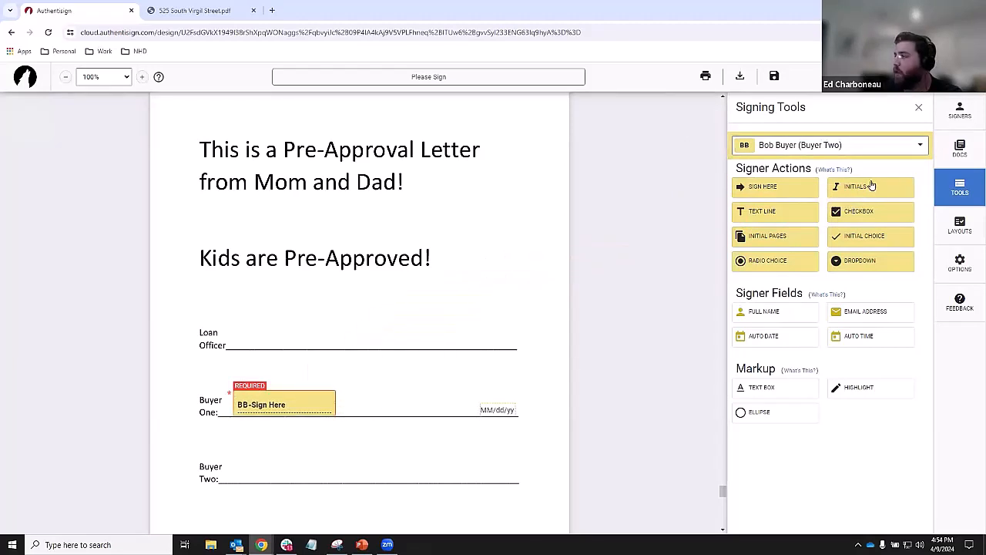
left_click_drag(870, 186, 378, 402)
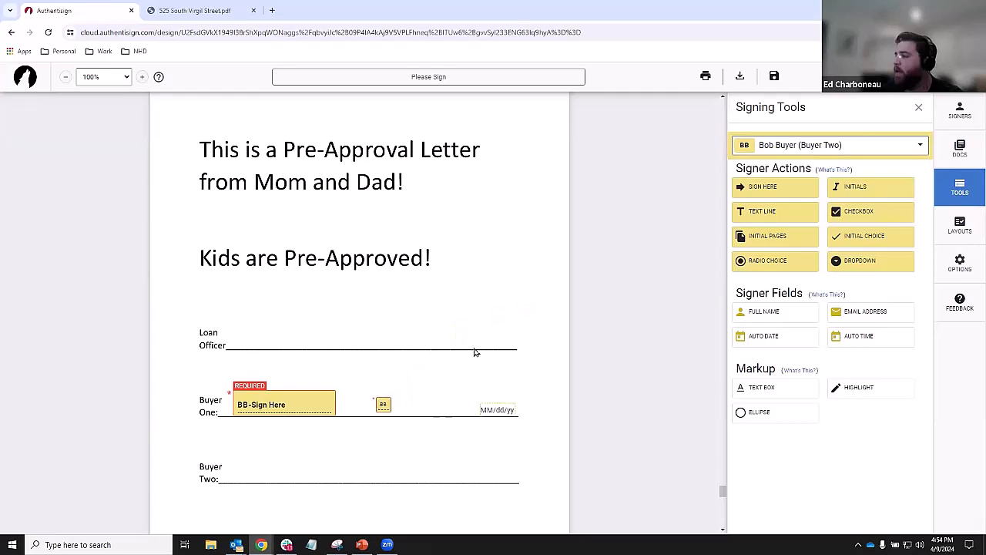
key("ctrl")
key("ctrl")
key("ctrl")
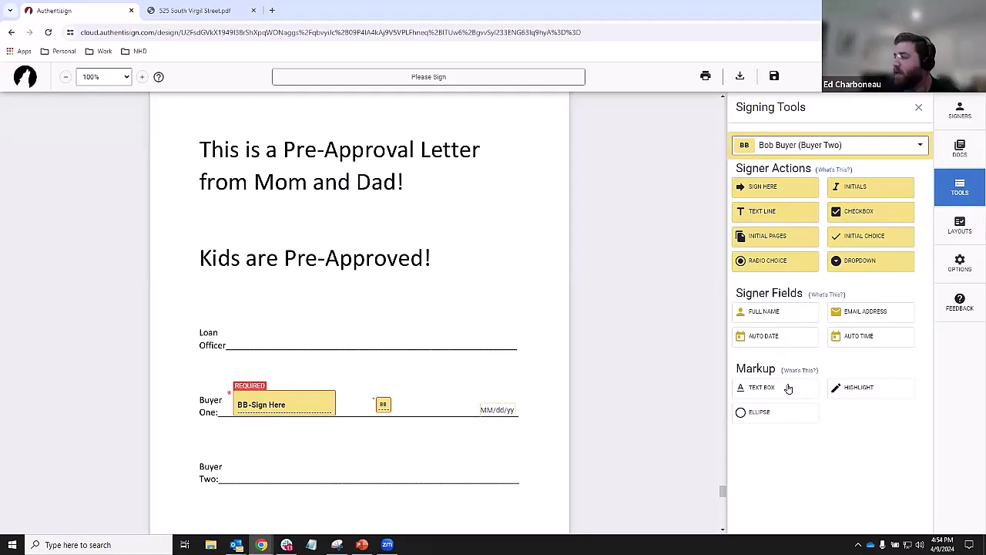
key("ctrl")
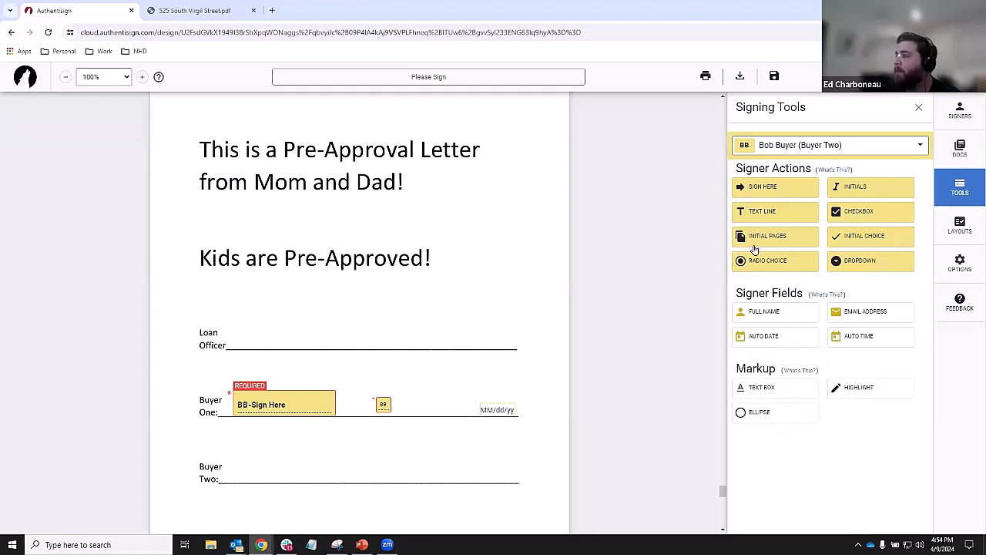
key("ctrl")
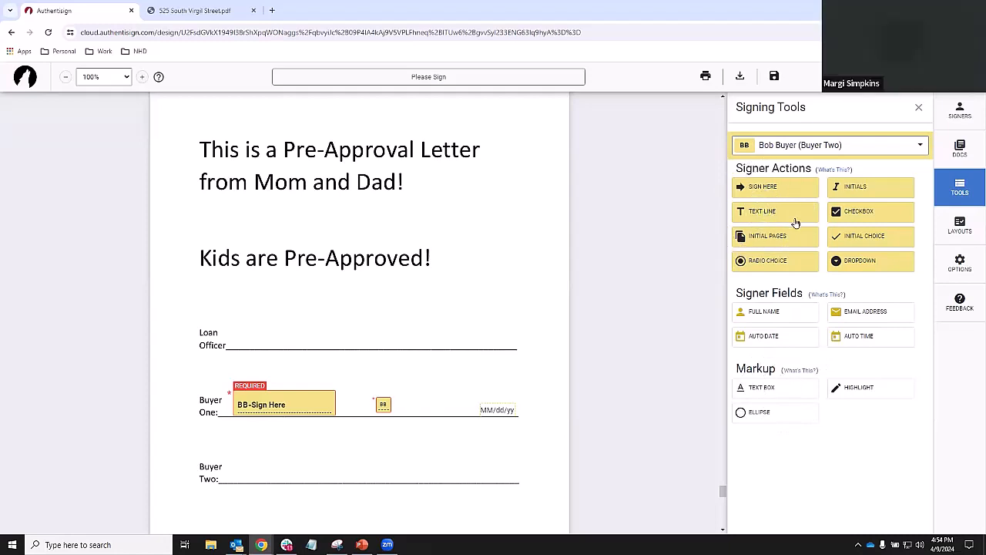
left_click_drag(771, 185, 421, 285)
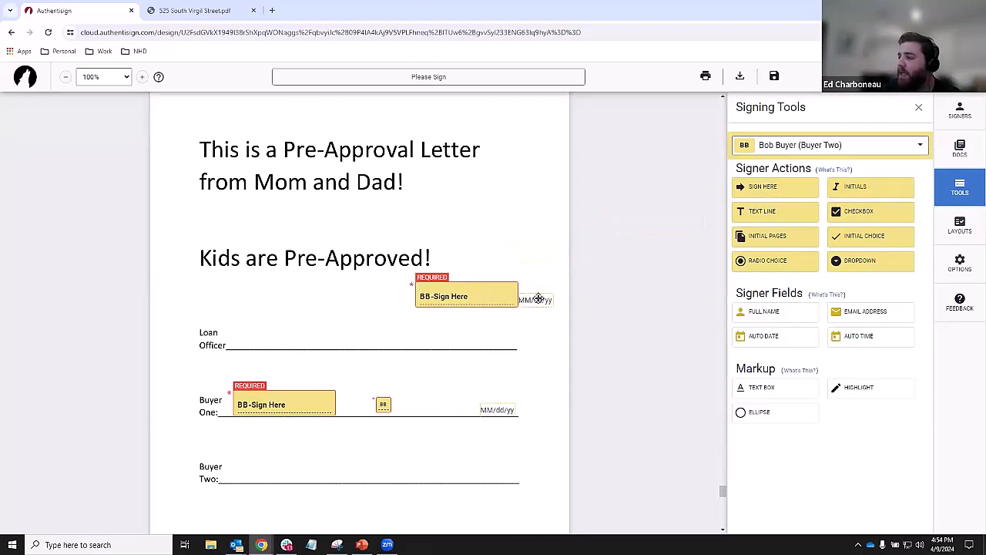
left_click(497, 297)
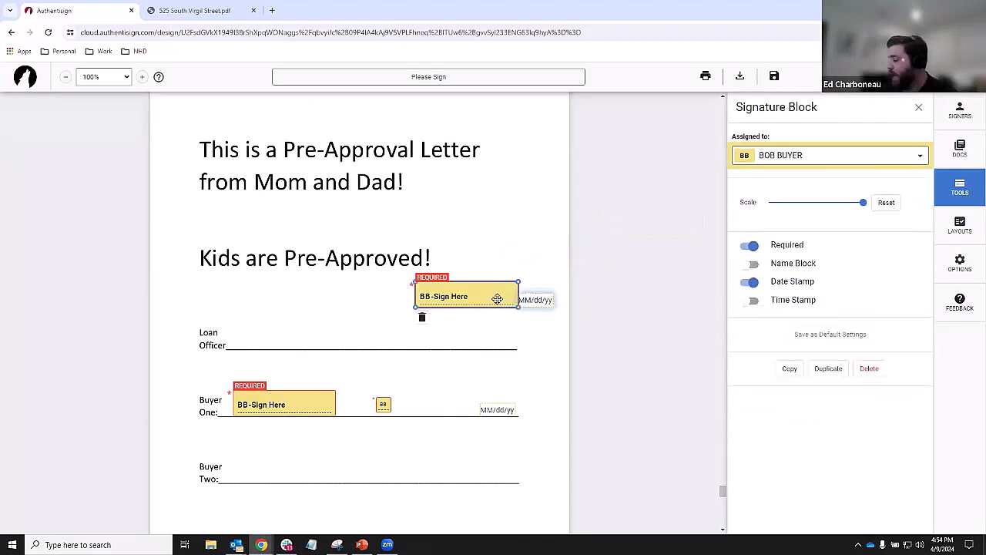
key("Delete")
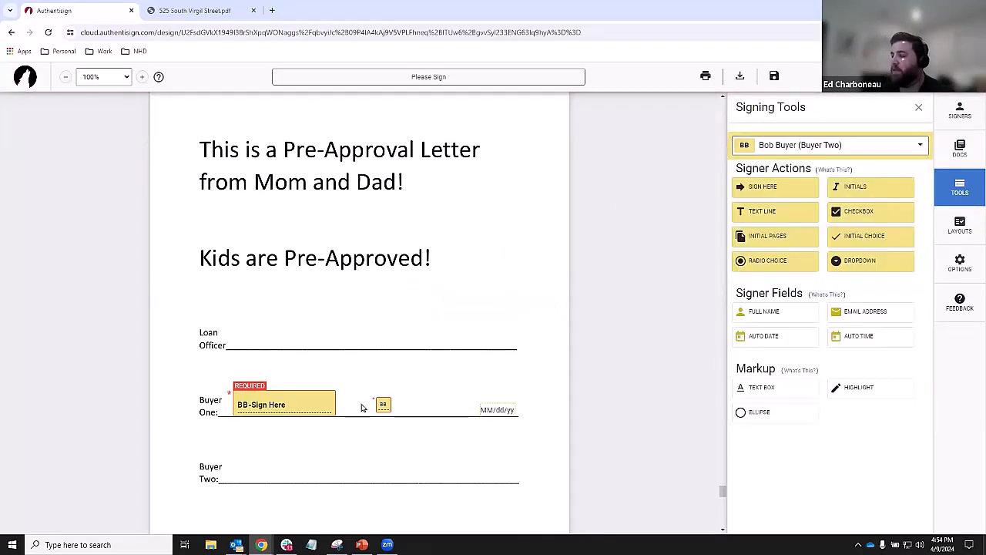
- Place signature, date and initials fields on the Buyer Two line
left_click(817, 145)
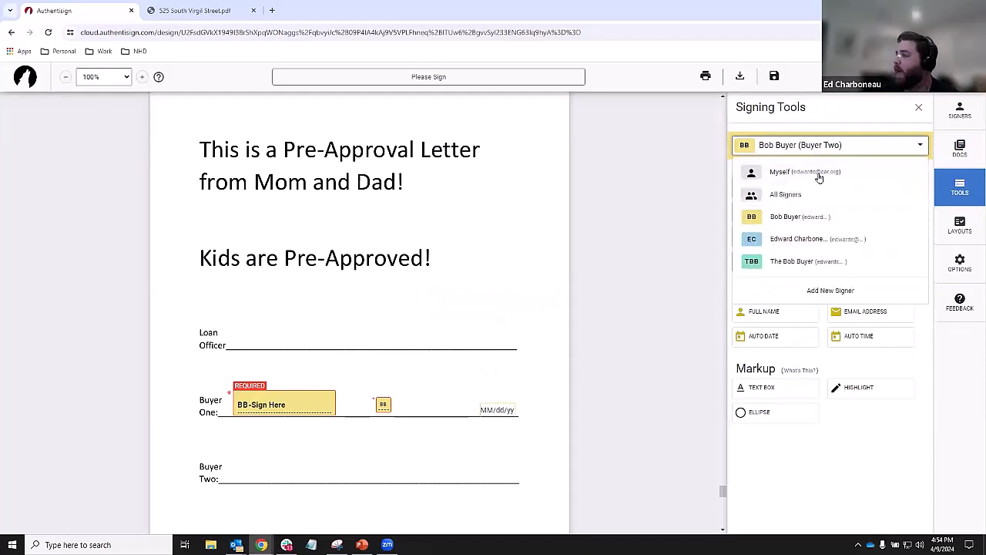
left_click(801, 261)
left_click_drag(788, 180, 228, 462)
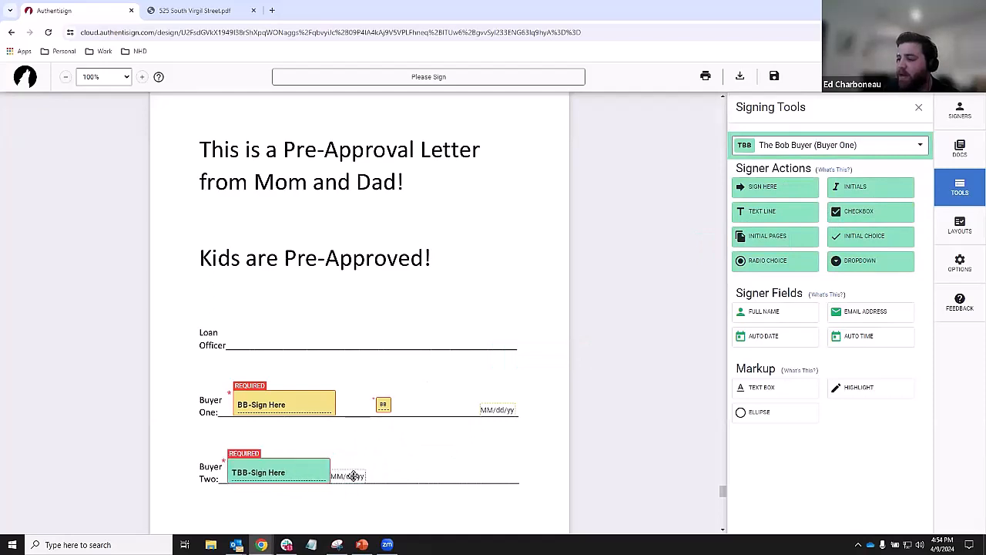
left_click_drag(353, 476, 502, 475)
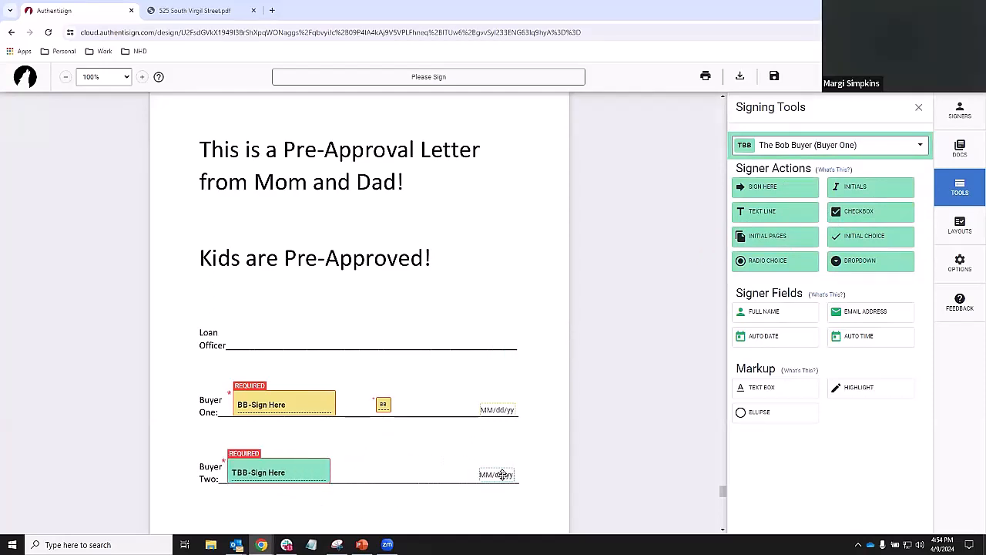
left_click_drag(847, 188, 365, 472)
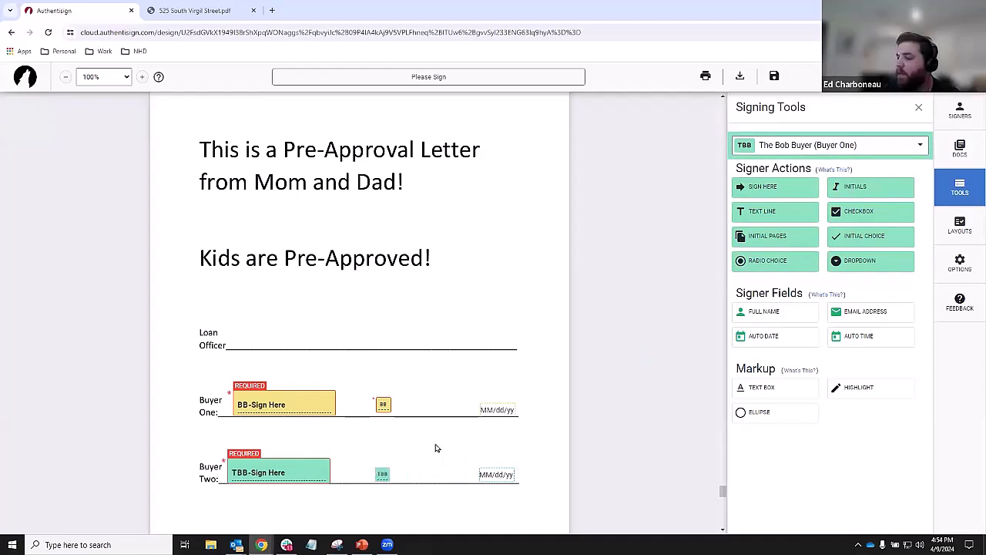
- Place the selling agent's signature, date and initials fields on the Loan Officer line
left_click(868, 154)
left_click(795, 233)
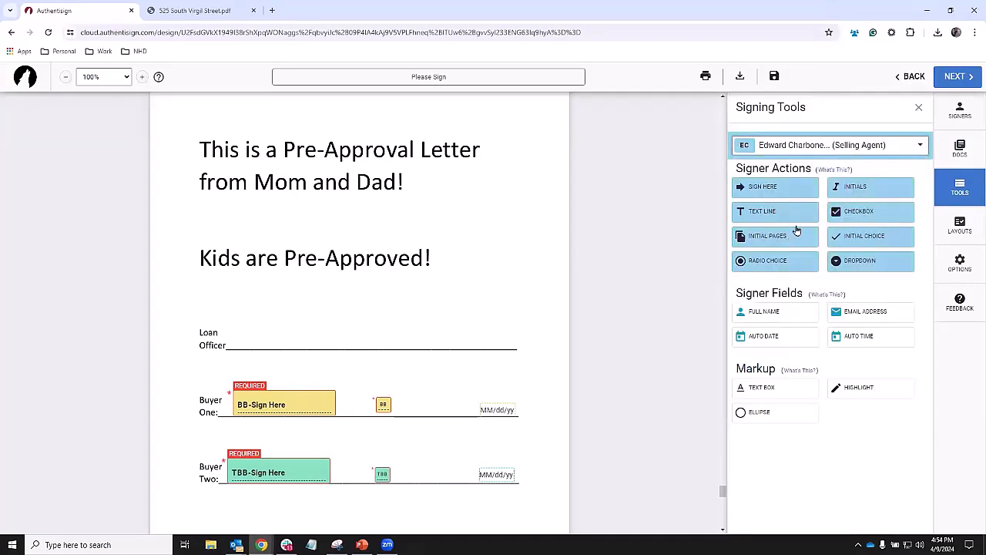
left_click_drag(793, 187, 240, 328)
left_click_drag(361, 339, 501, 342)
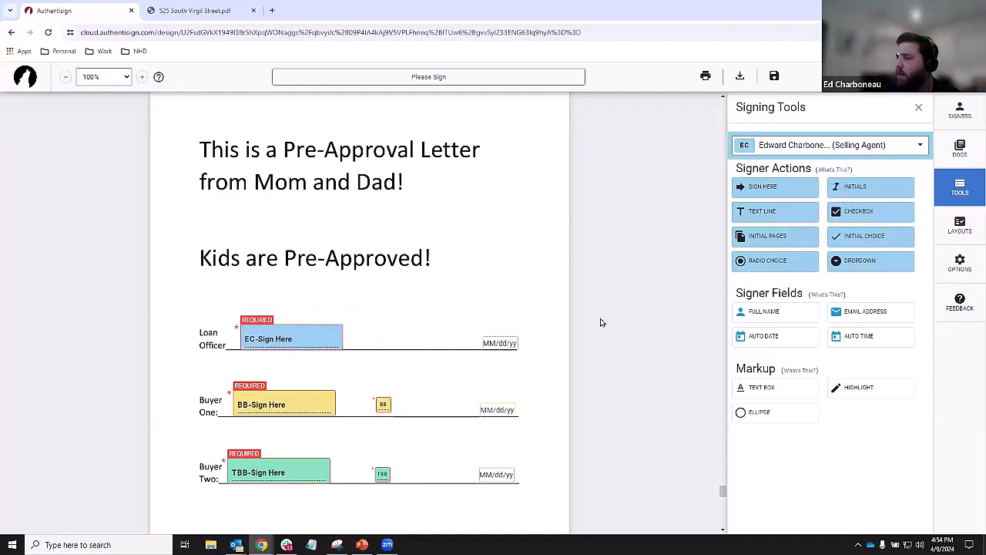
left_click_drag(874, 186, 371, 342)
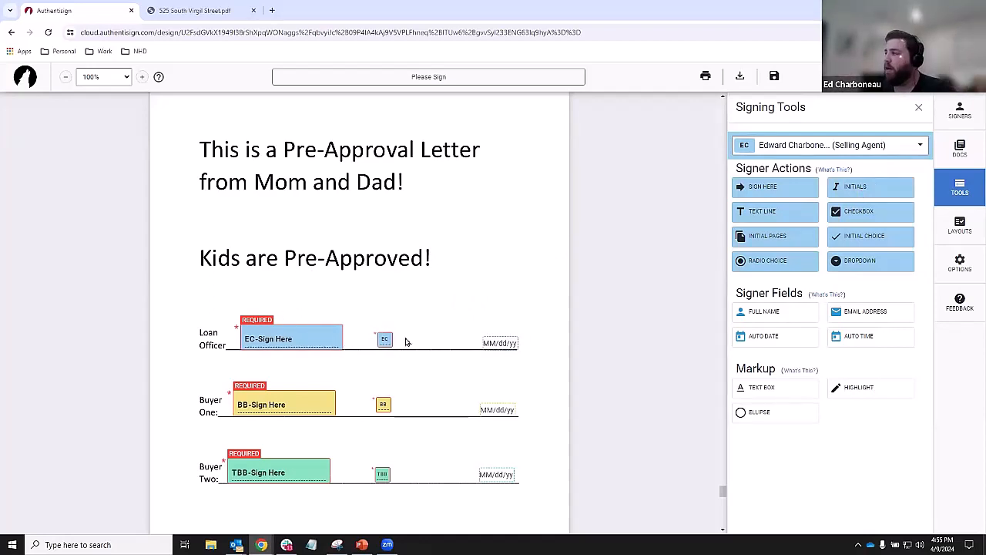
left_click(287, 337)
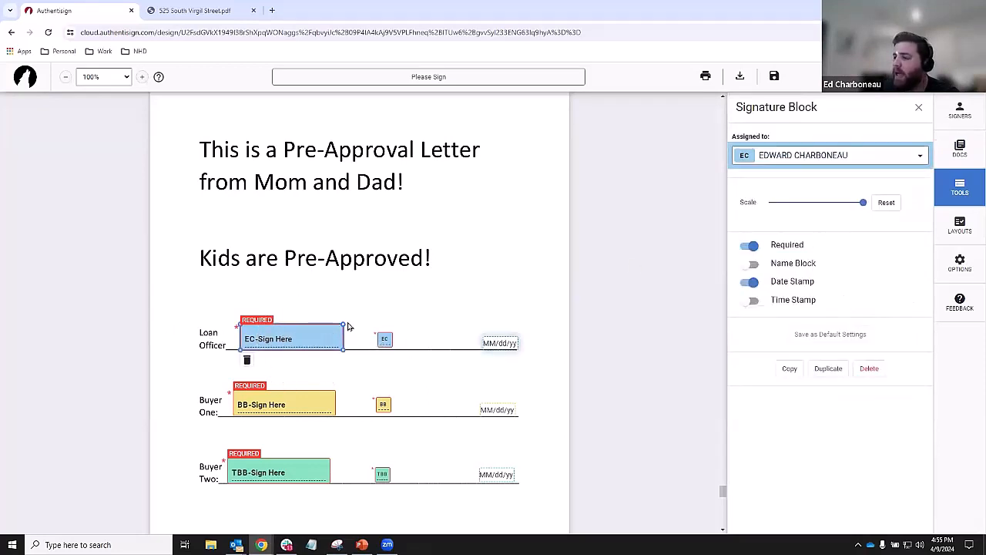
- Enlarge the EC initials box, turn off Buyer One's date stamp, and save as default settings
left_click_drag(342, 324, 428, 309)
left_click(386, 337)
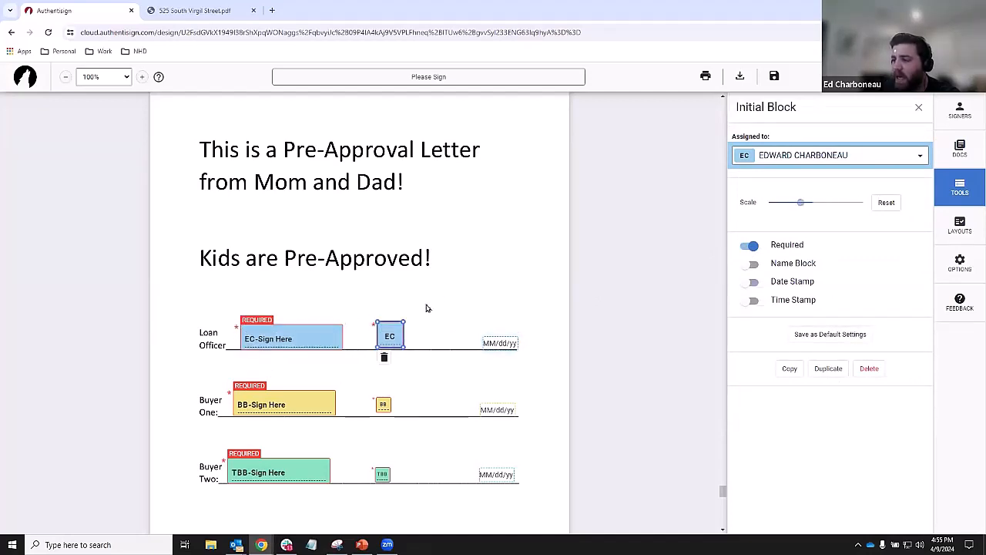
left_click(297, 401)
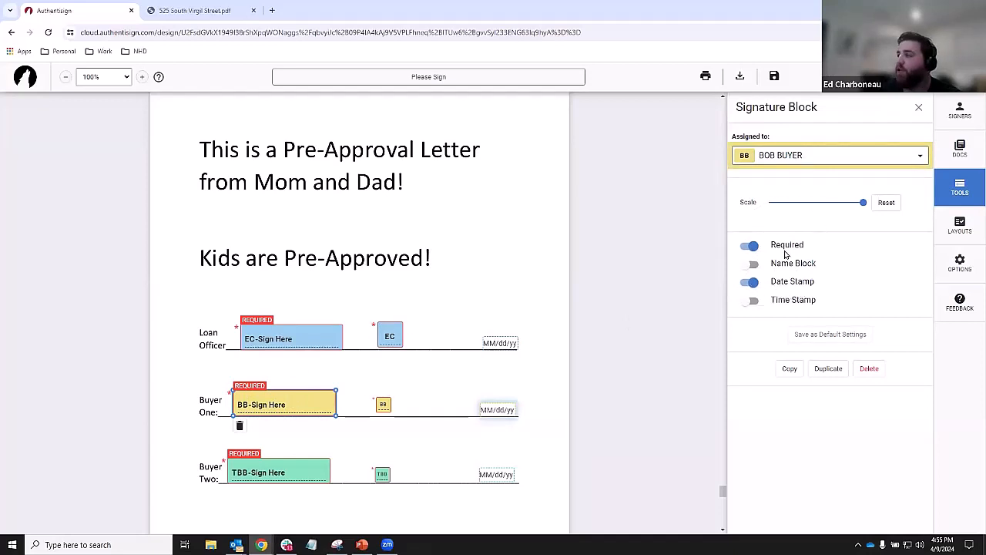
left_click(754, 285)
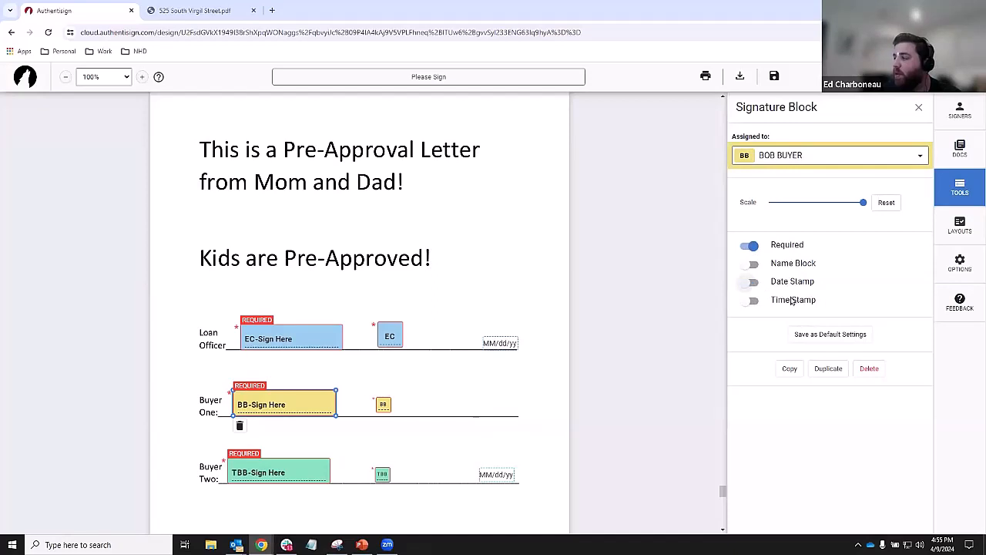
left_click(834, 337)
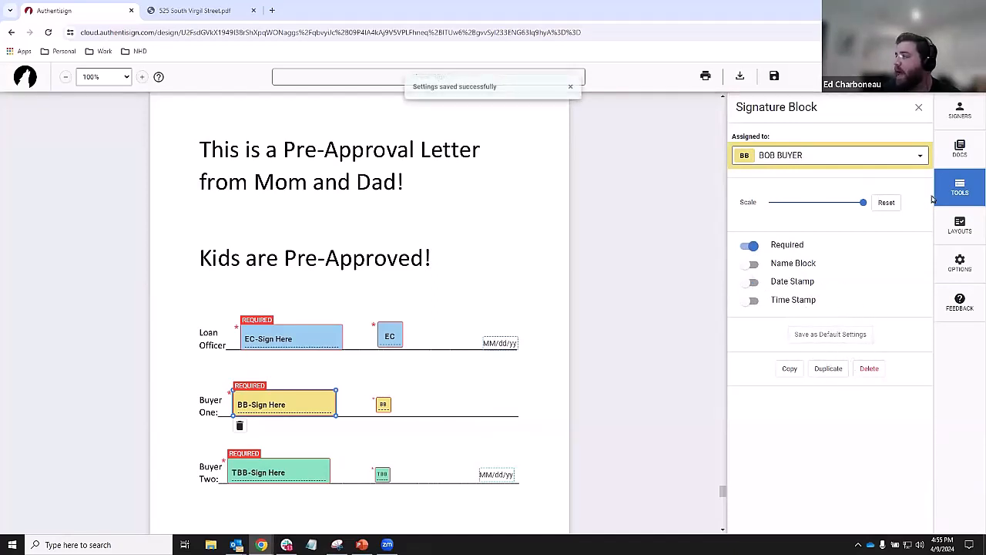
left_click(959, 187)
- Place a trial BB signature field on the letter, then delete it
left_click(797, 146)
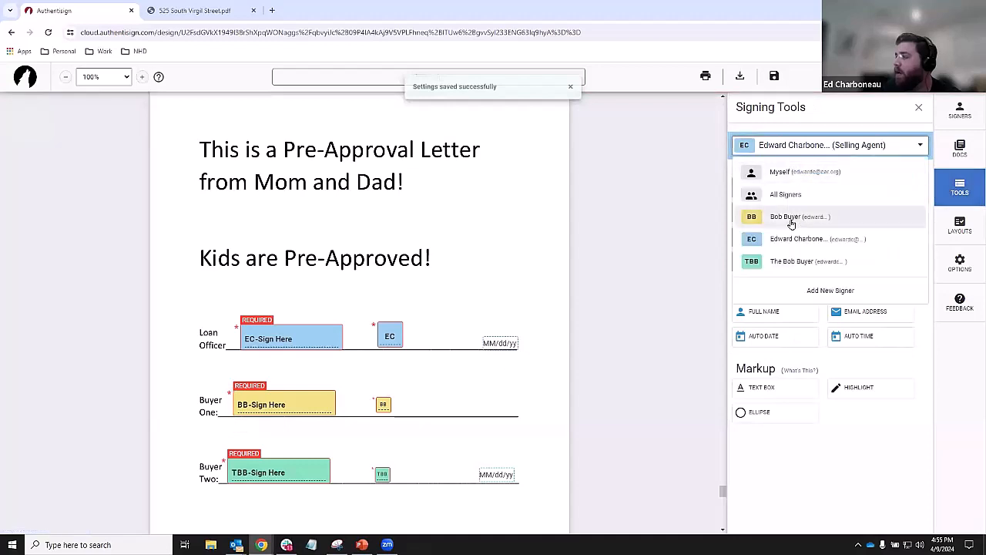
left_click(790, 218)
left_click_drag(783, 186, 424, 243)
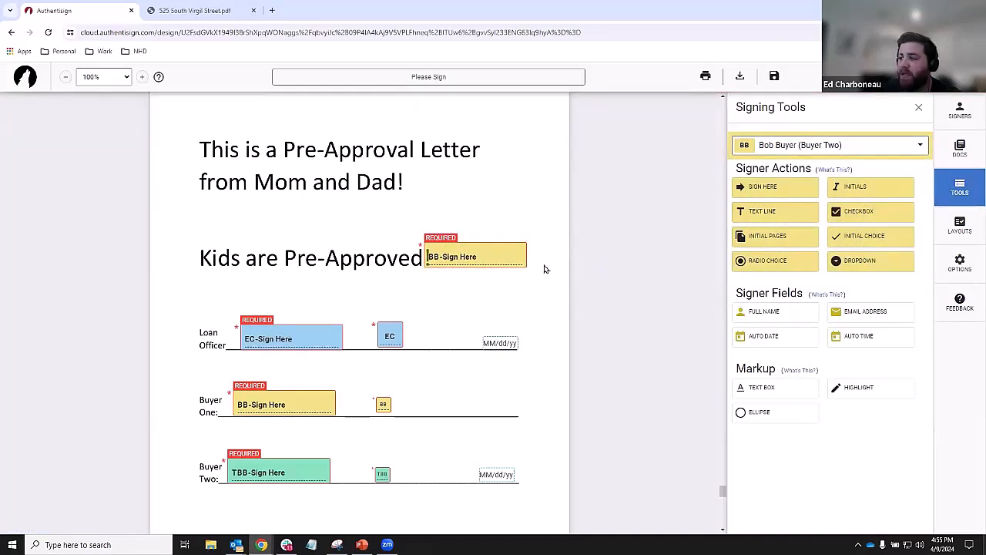
left_click_drag(494, 255, 494, 292)
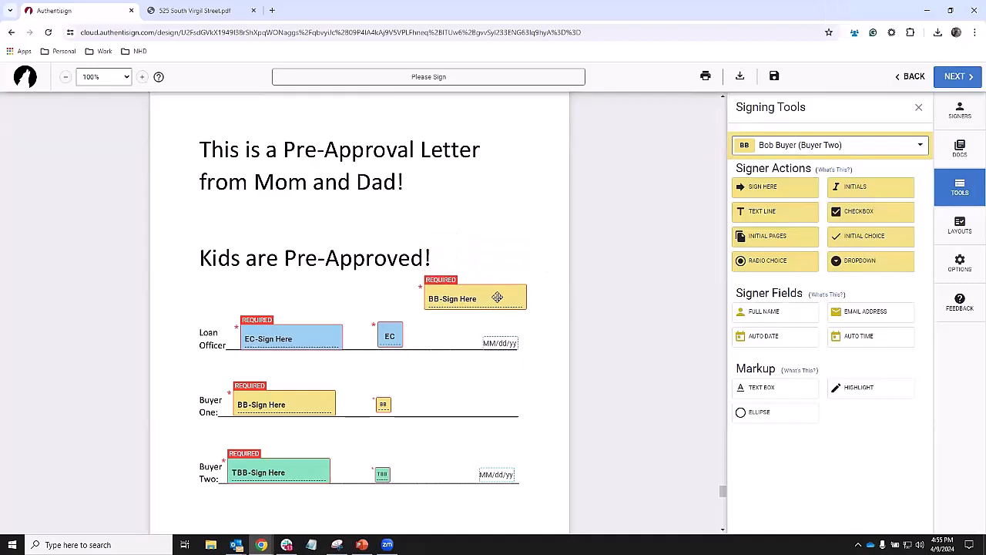
left_click(487, 291)
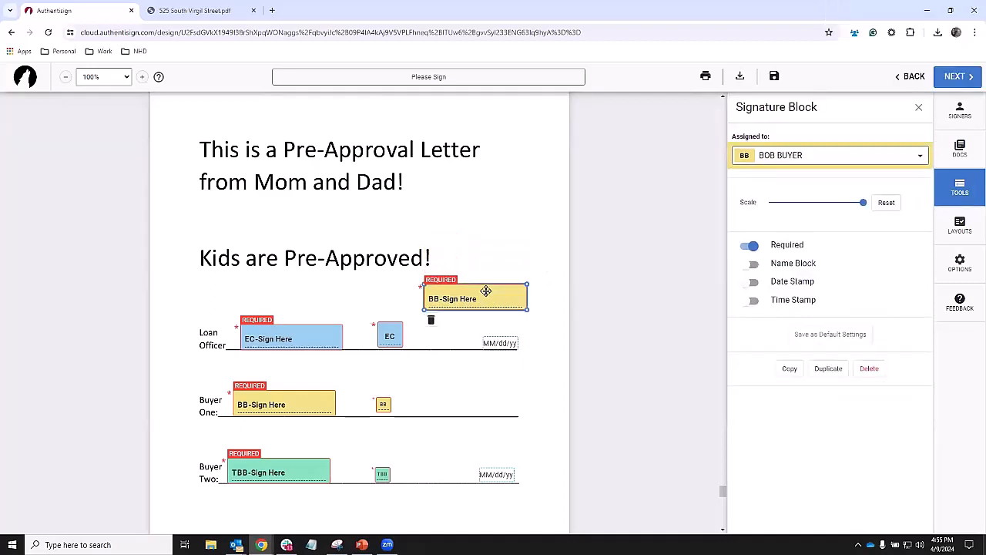
key("Delete")
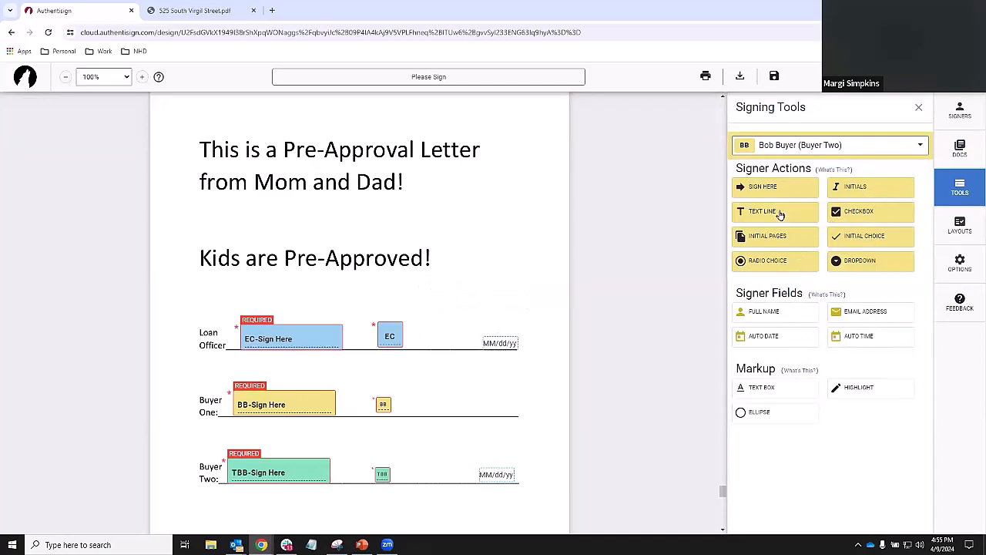
- Turn on Buyer One's date stamp and move the date to the end of the line
left_click(281, 397)
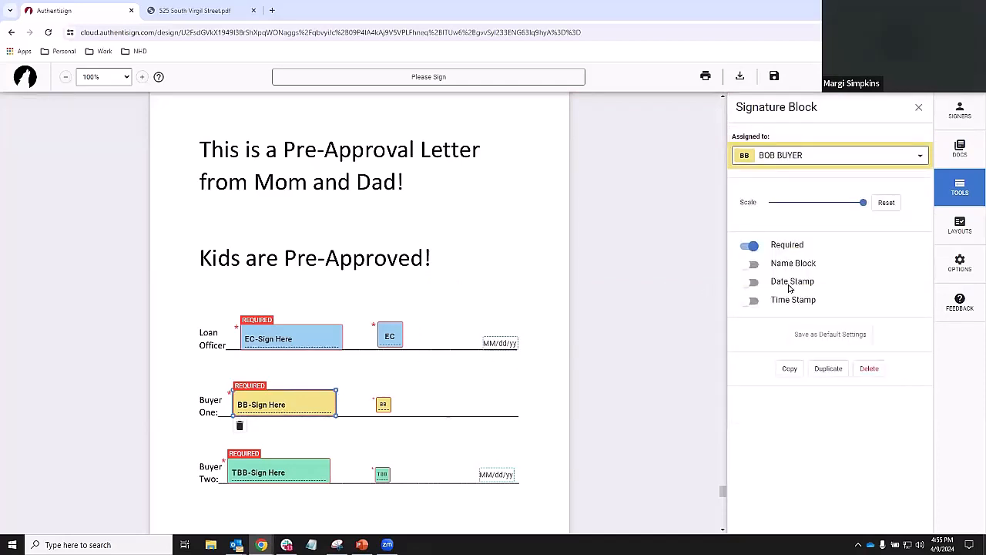
left_click(754, 282)
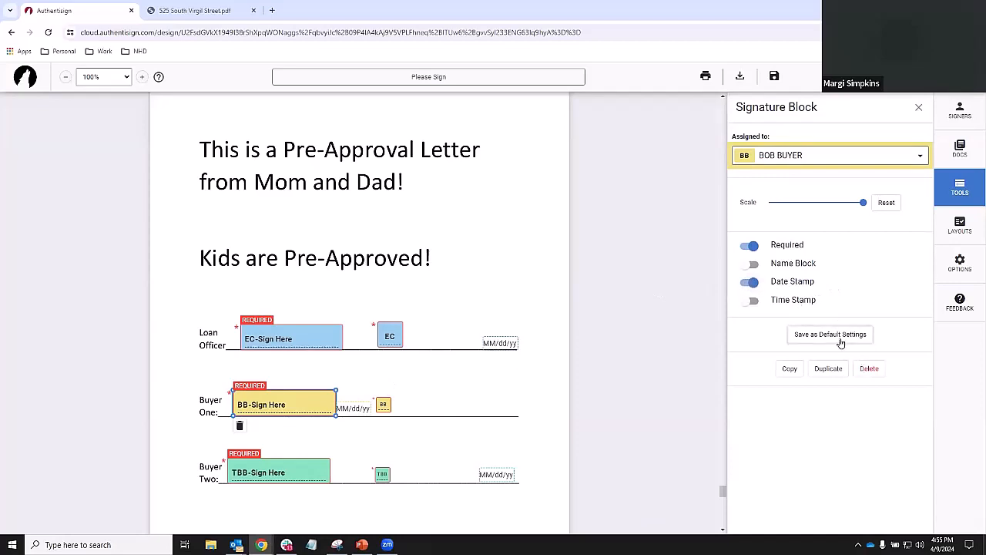
left_click_drag(348, 405, 491, 402)
left_click(396, 429)
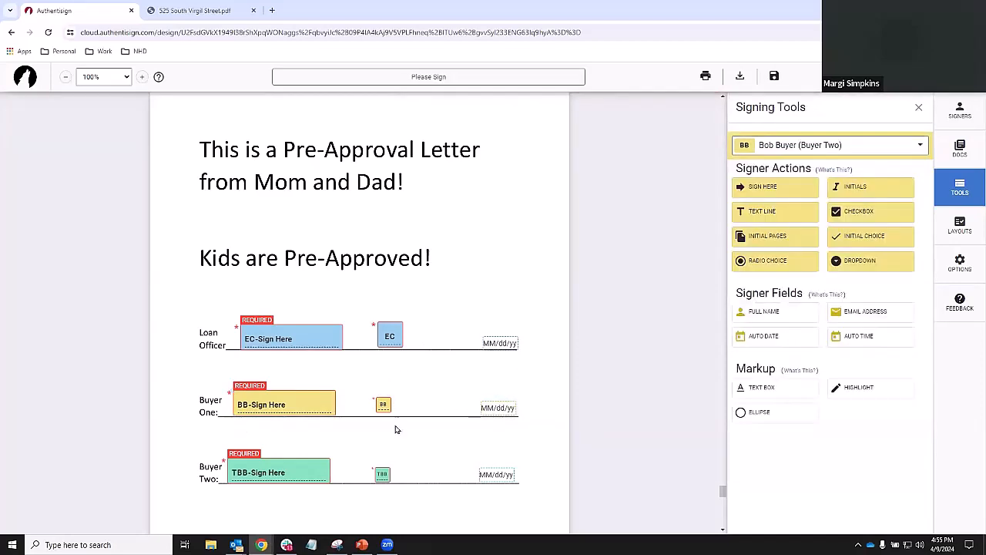
- Enlarge the BB and TBB initials fields
left_click(384, 404)
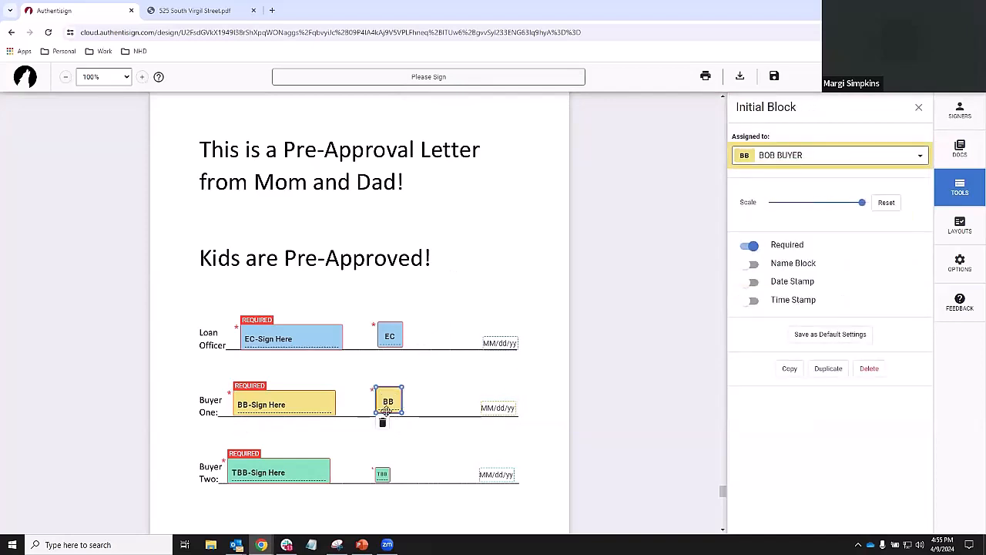
left_click(383, 472)
left_click_drag(388, 467, 451, 421)
left_click(475, 282)
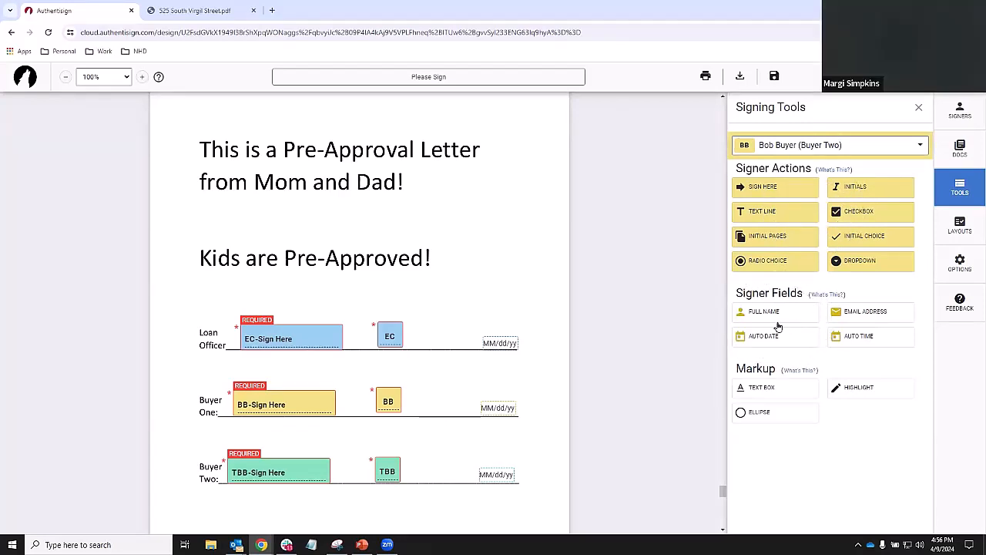
- Place Full Name fields under the Buyer One, Loan Officer and Buyer Two signatures
left_click_drag(783, 311, 274, 417)
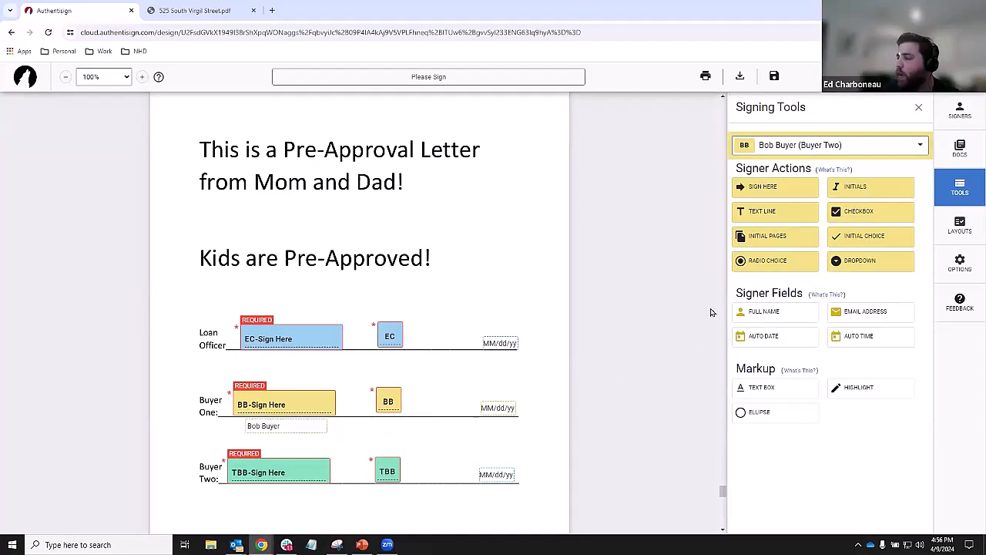
left_click(794, 150)
left_click(797, 238)
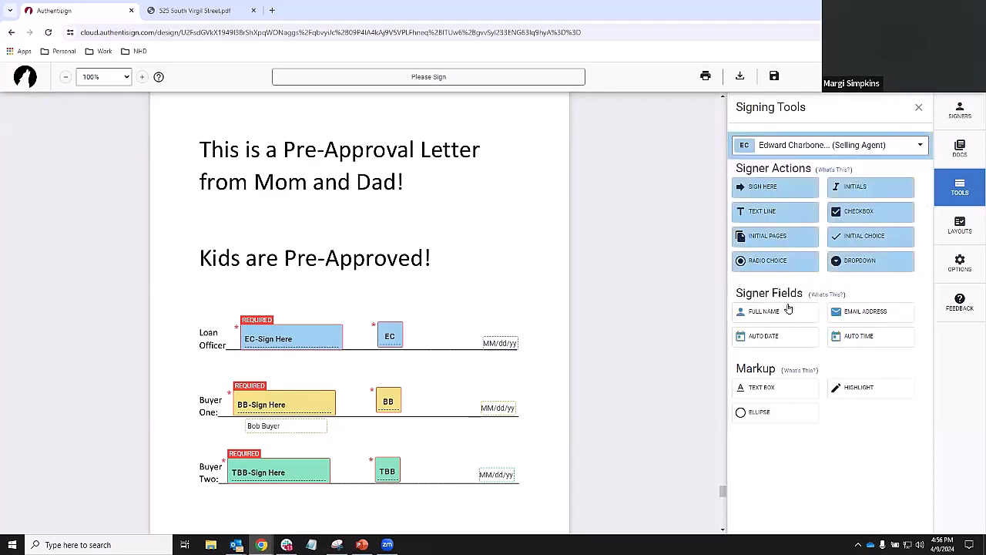
left_click_drag(781, 316, 252, 353)
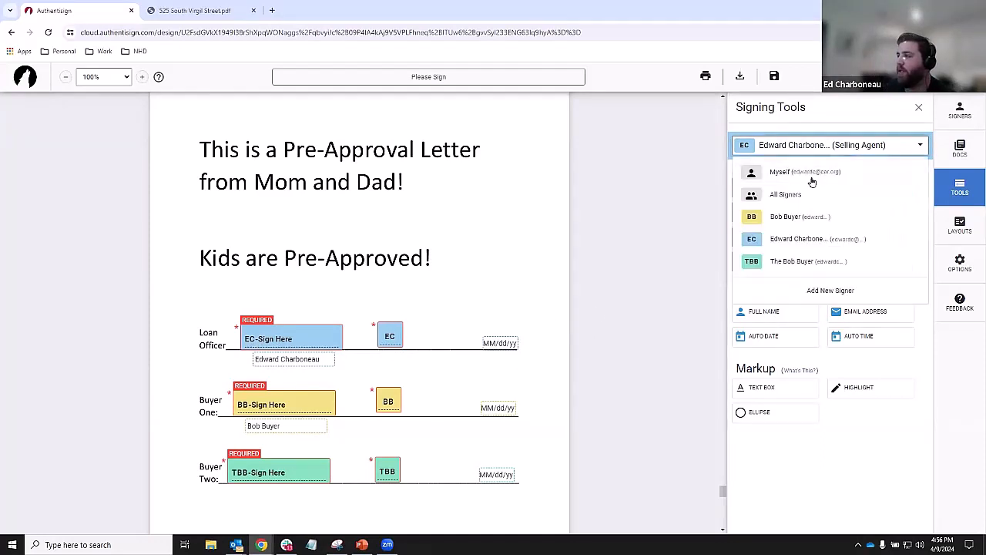
left_click(813, 145)
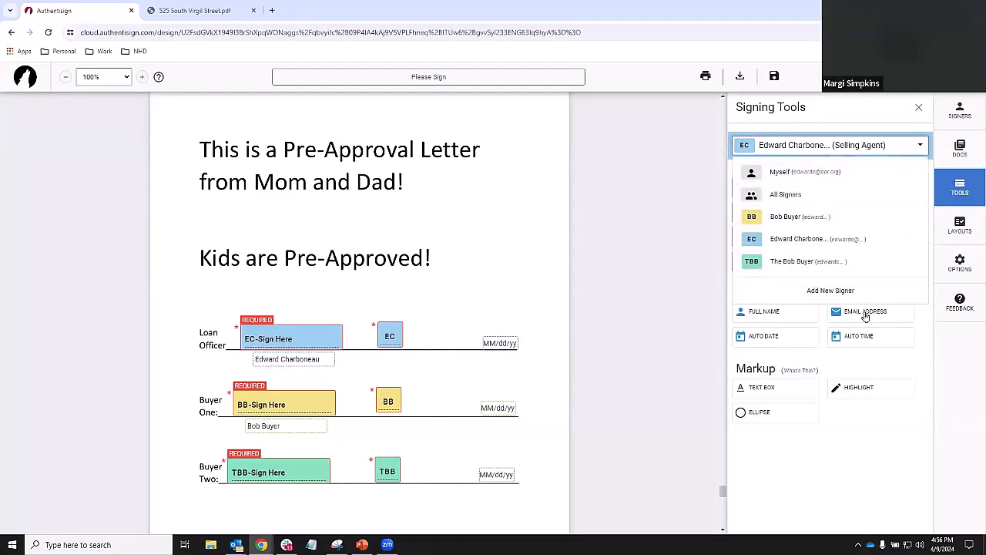
left_click(792, 261)
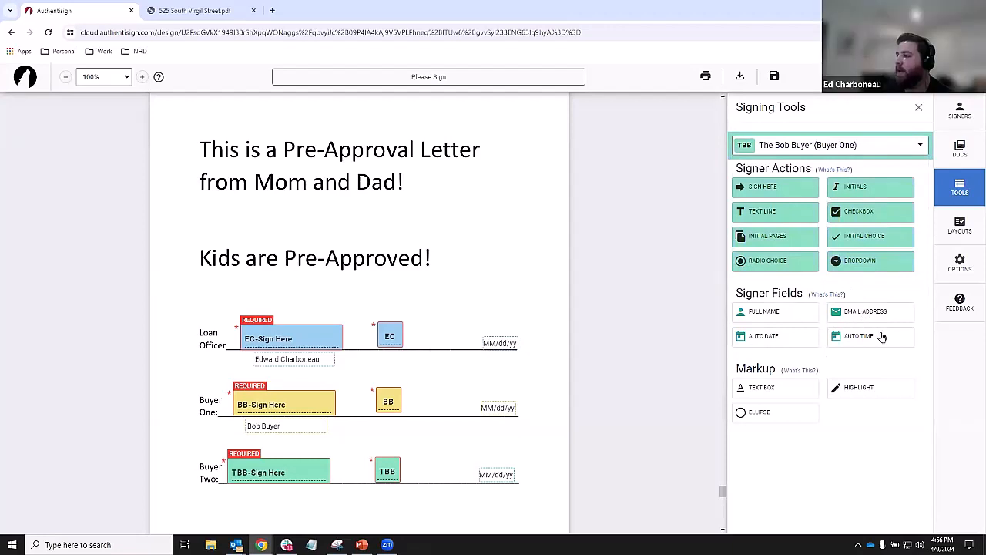
left_click_drag(807, 322, 281, 495)
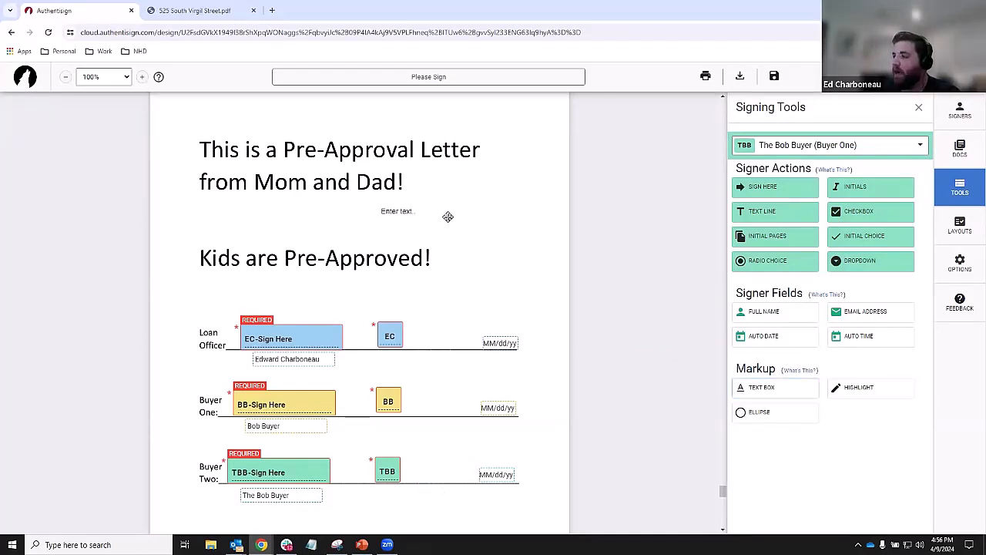
- Place text boxes near the first heading, discarding a misplaced one
left_click(419, 211)
key("Delete")
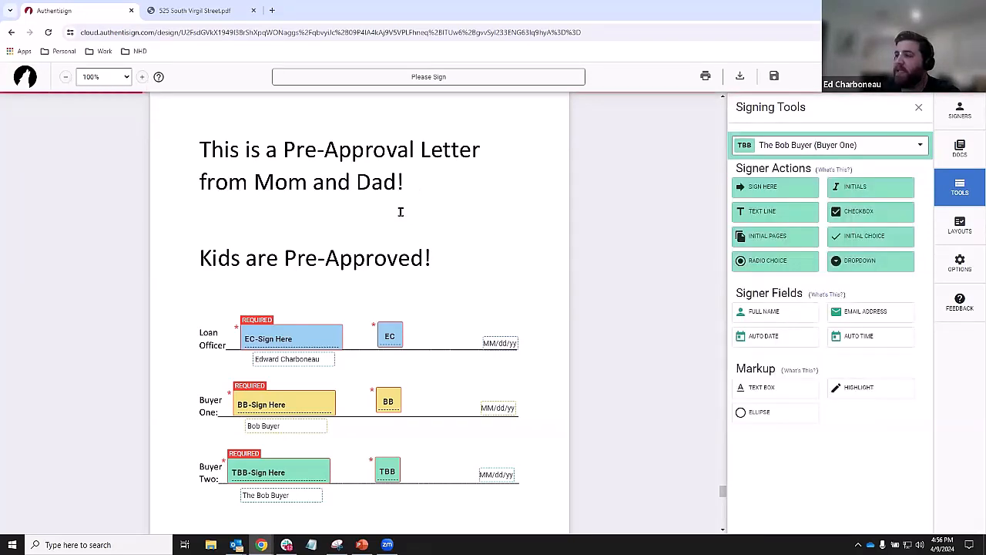
left_click(793, 391)
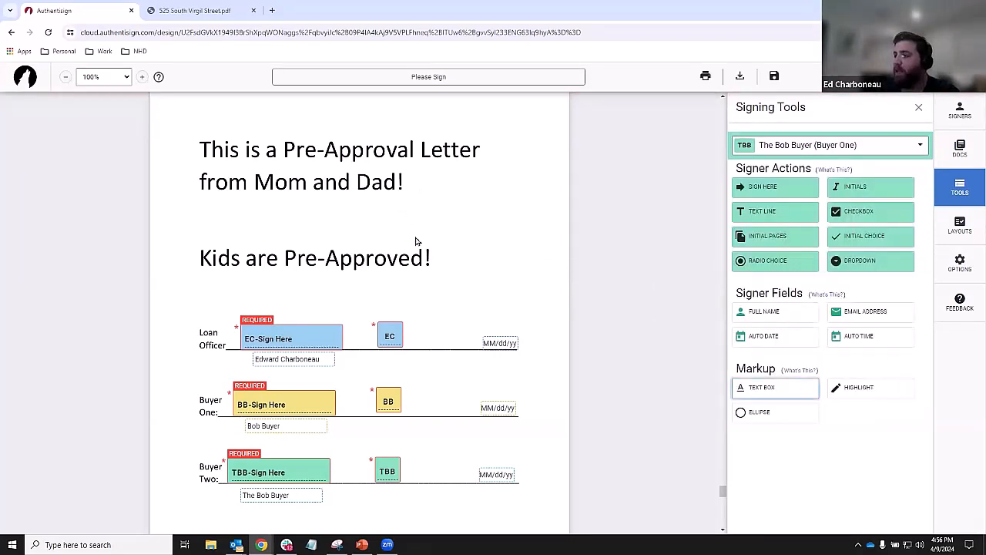
left_click(424, 209)
left_click_drag(441, 209, 478, 250)
- Enter 'i can type' in the text box beside 'Kids are Pre-Approved!'
left_click(477, 258)
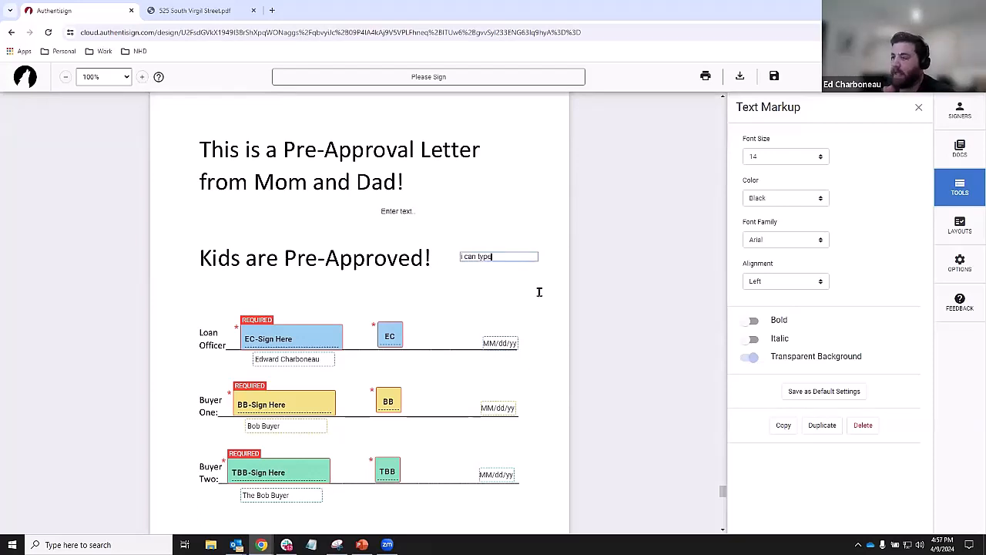
left_click(513, 214)
left_click(483, 256)
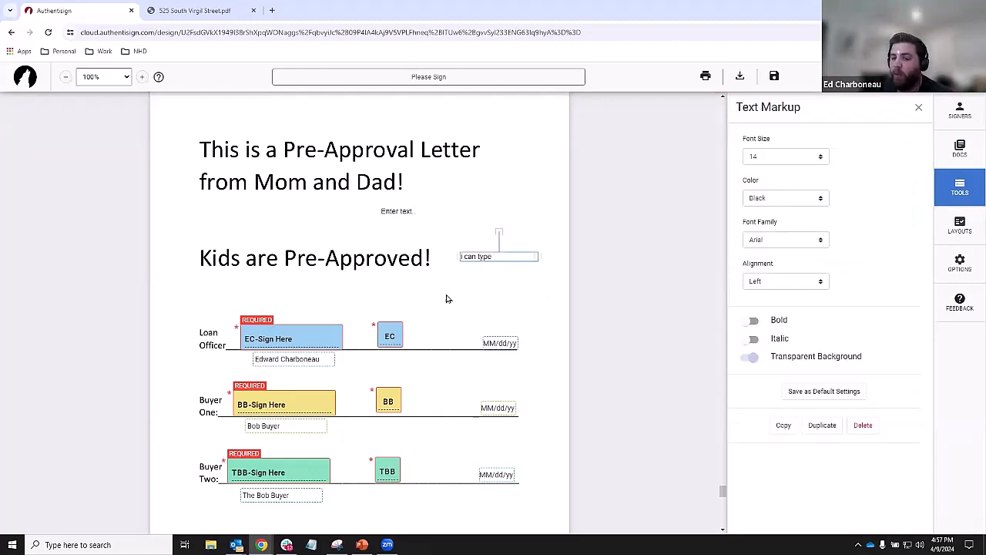
left_click(959, 186)
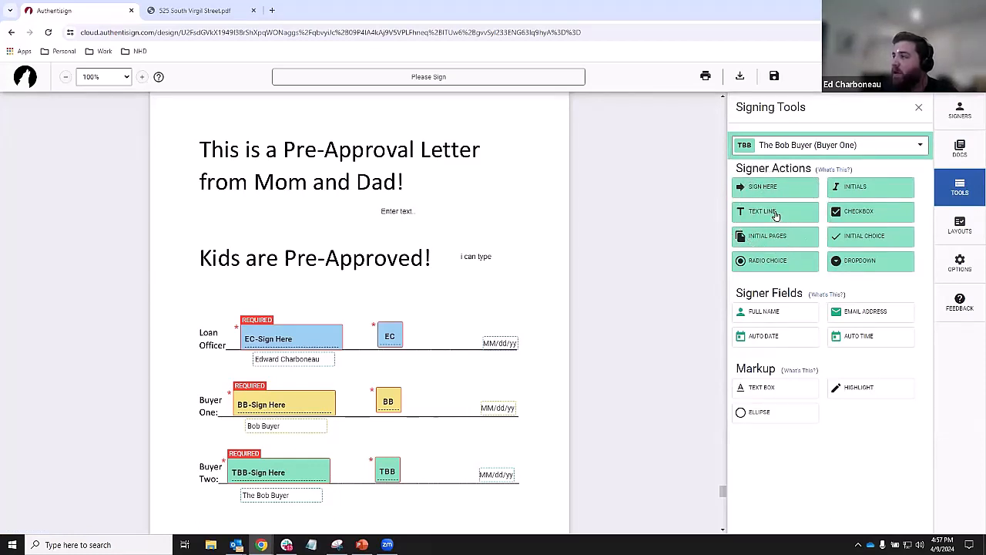
- Place a test TBB Text Line field near the page bottom, then delete it
left_click_drag(776, 215, 385, 508)
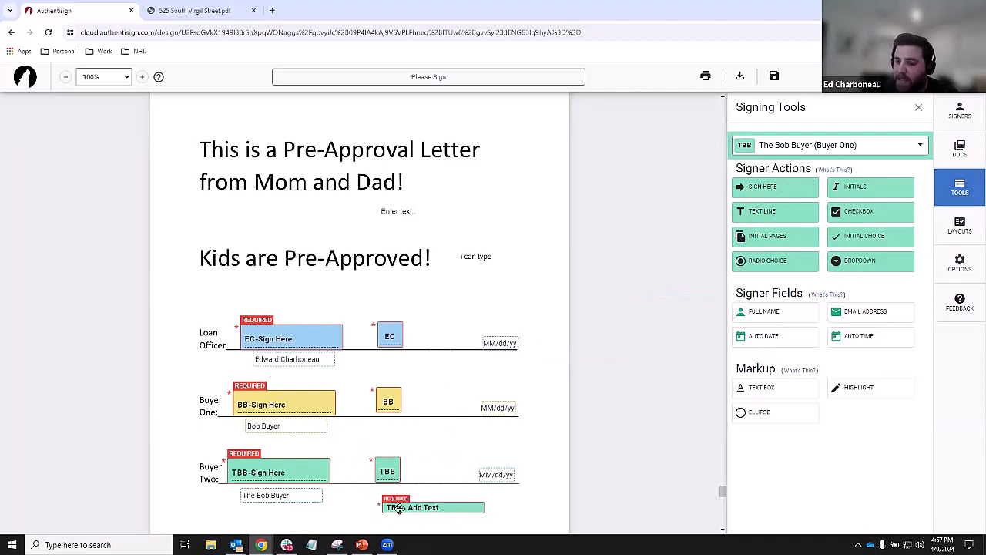
left_click(445, 509)
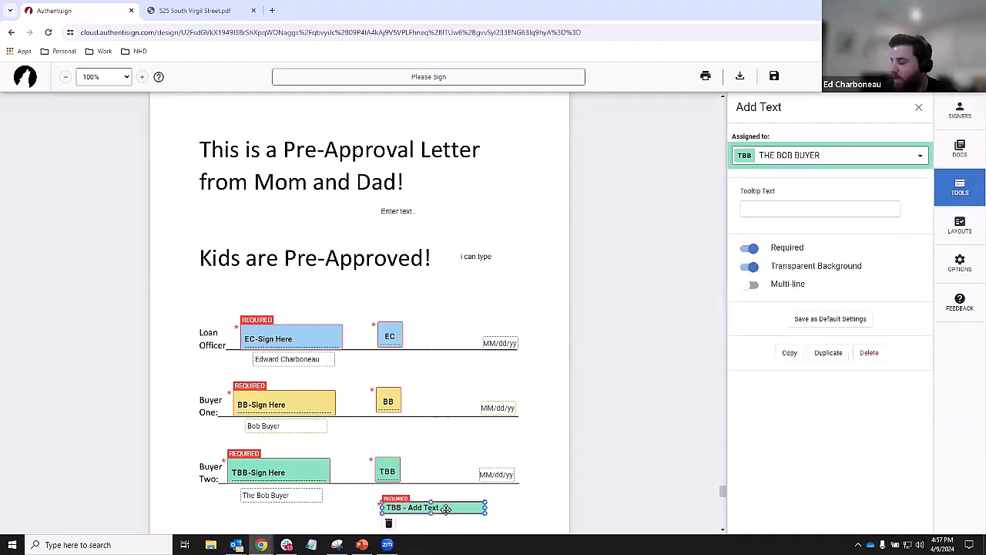
key("Delete")
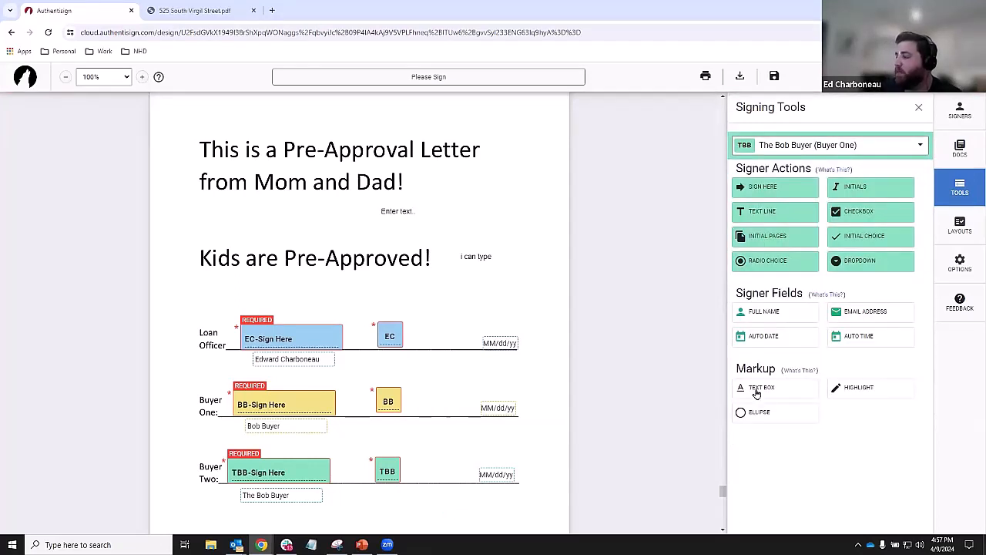
- Delete the empty 'Enter text' box below the first heading
left_click(466, 256)
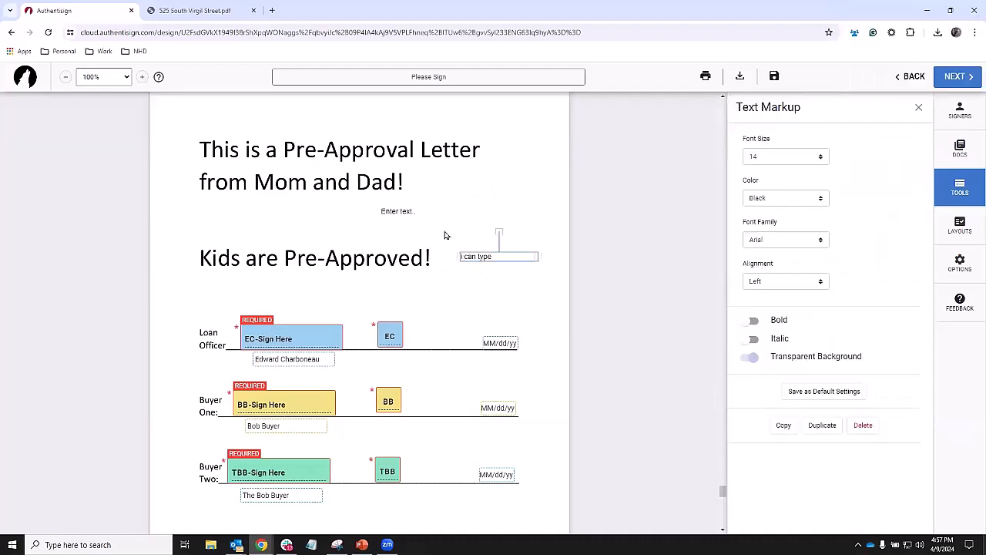
left_click(409, 210)
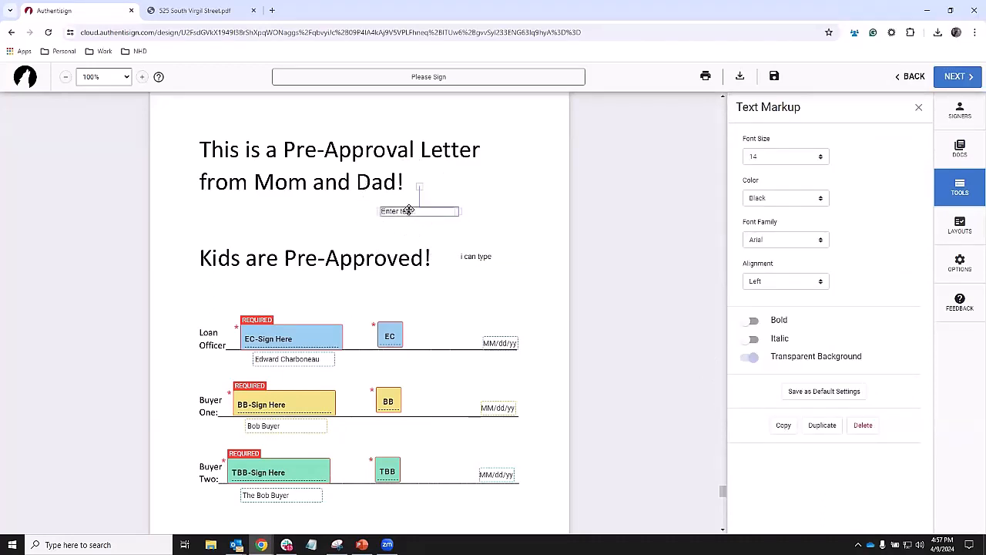
left_click(435, 212)
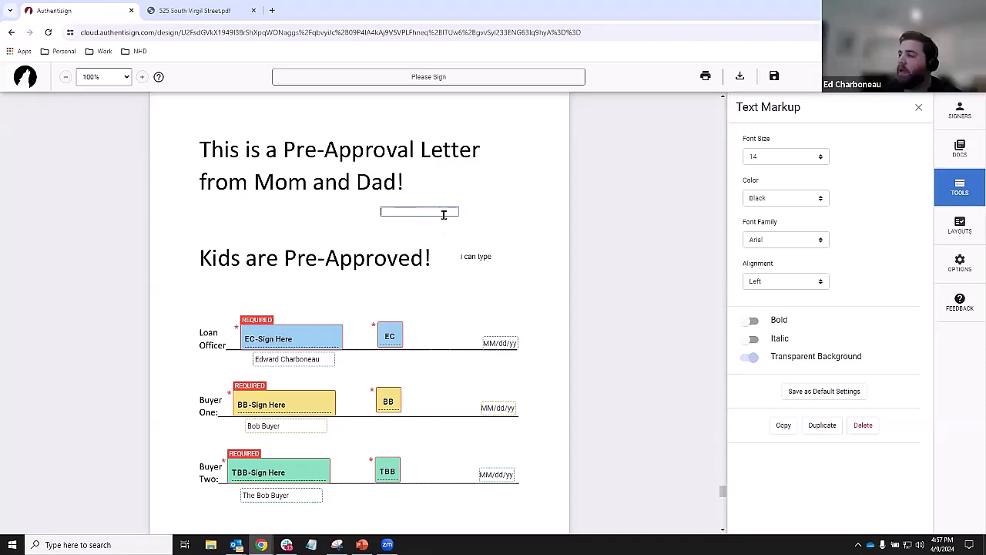
left_click(474, 197)
left_click(443, 211)
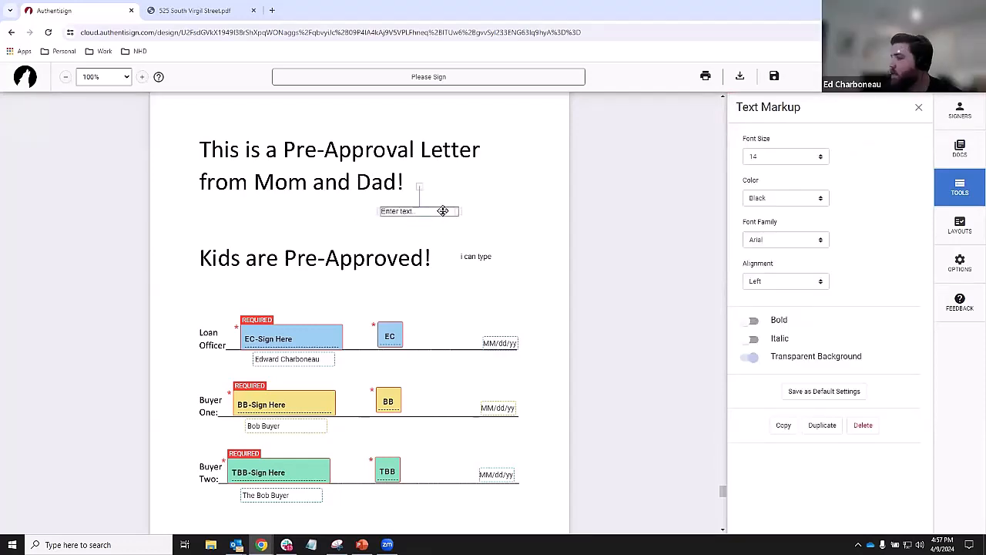
key("Delete")
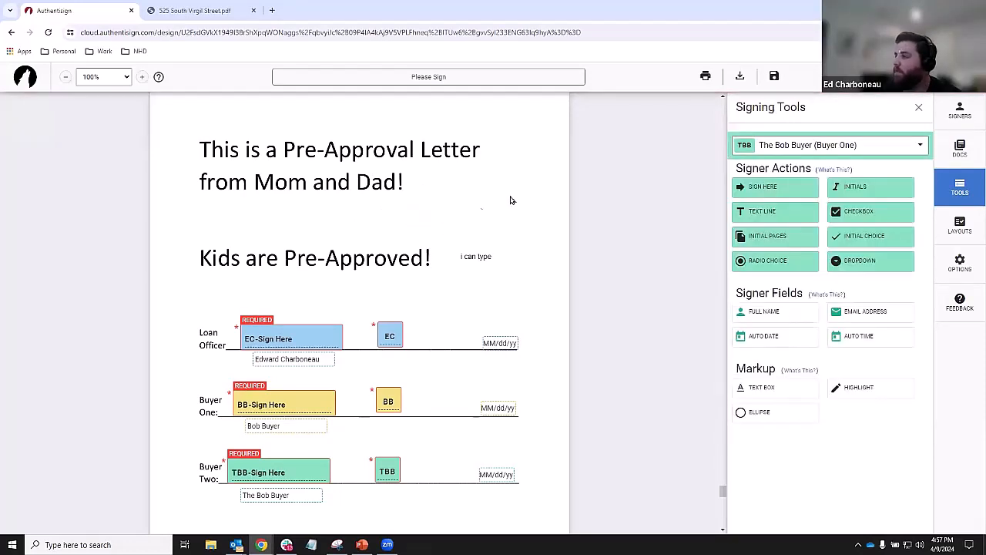
left_click(779, 411)
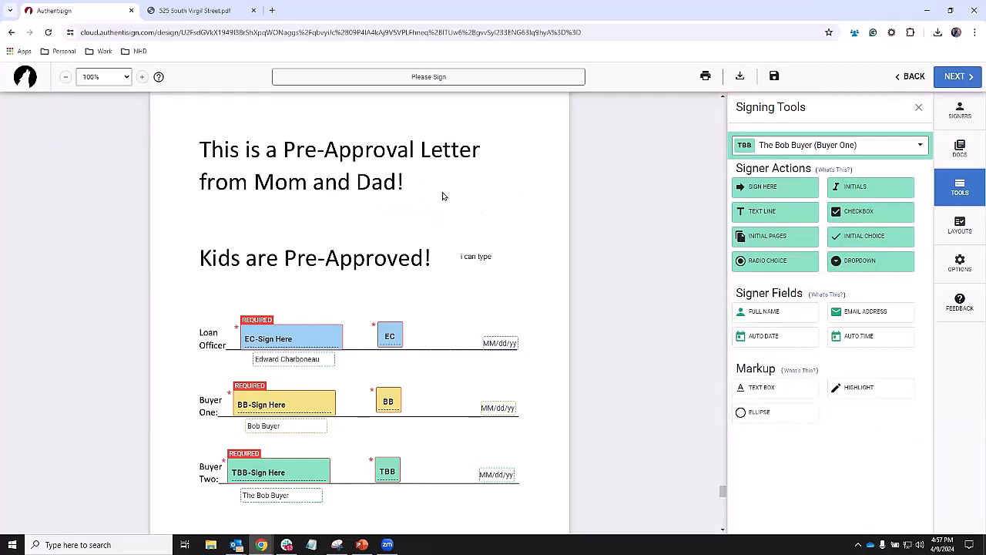
- Draw several trial ellipses, including around 'Kids are Pre-Approved!' and the letter heading
left_click(810, 411)
left_click(784, 417)
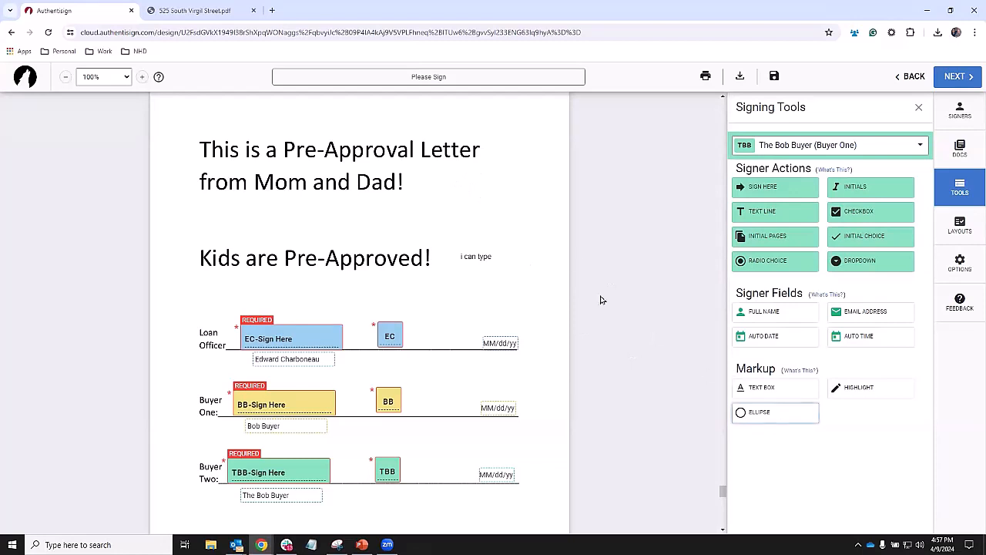
mouse_move(465, 193)
left_mouse_down()
mouse_move(505, 197)
mouse_move(511, 228)
mouse_move(526, 239)
left_mouse_up()
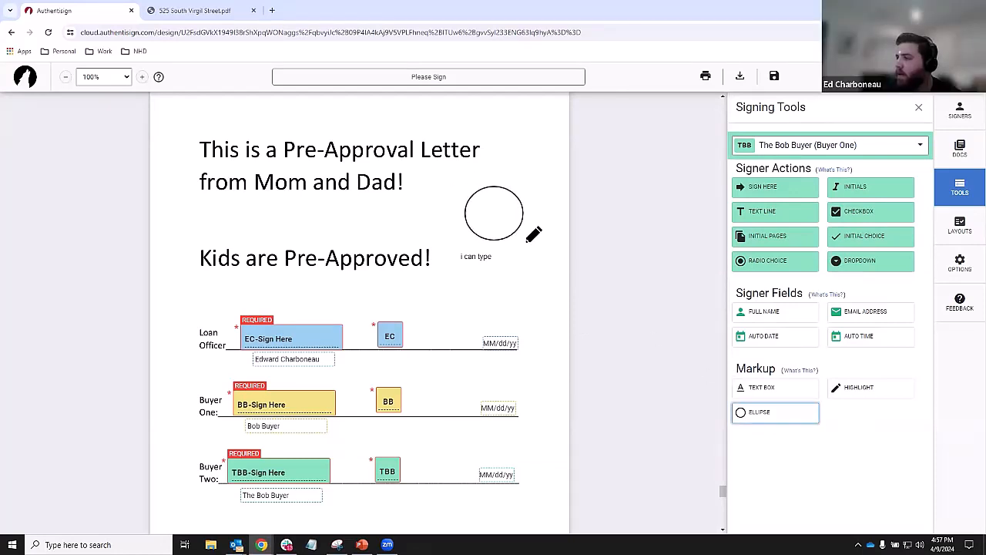
left_click_drag(470, 260, 545, 328)
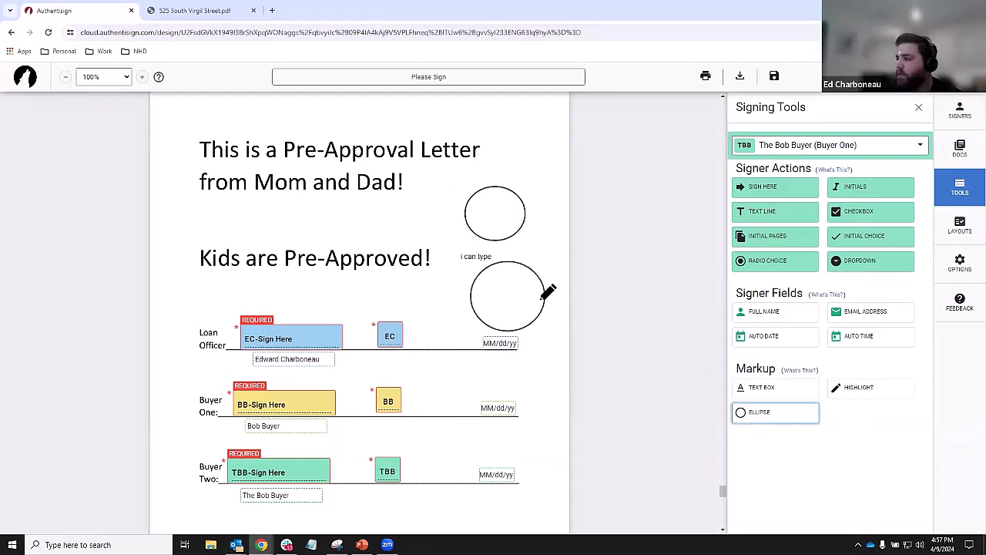
left_click_drag(471, 118, 567, 184)
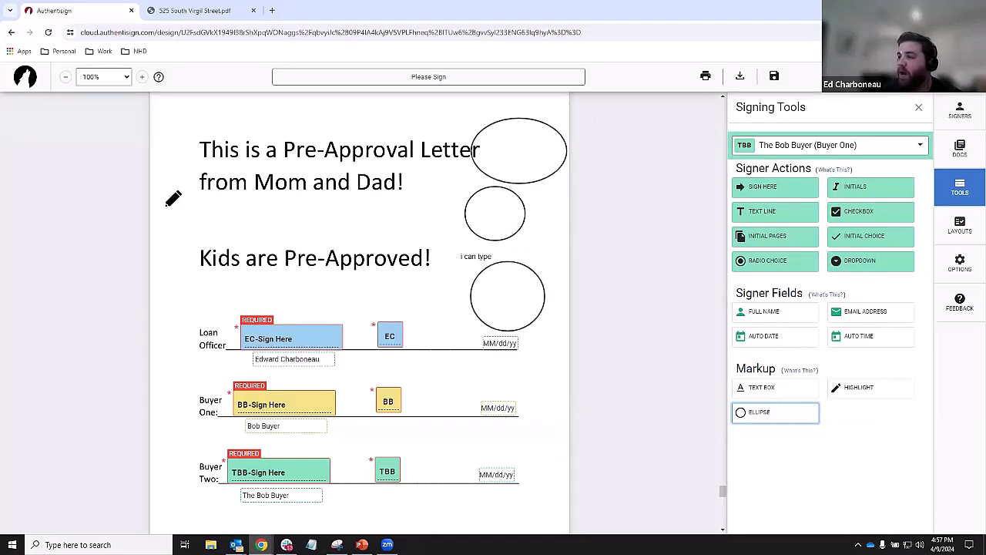
left_click_drag(164, 220, 242, 296)
mouse_move(298, 286)
left_mouse_down()
mouse_move(501, 292)
mouse_move(472, 292)
left_mouse_up()
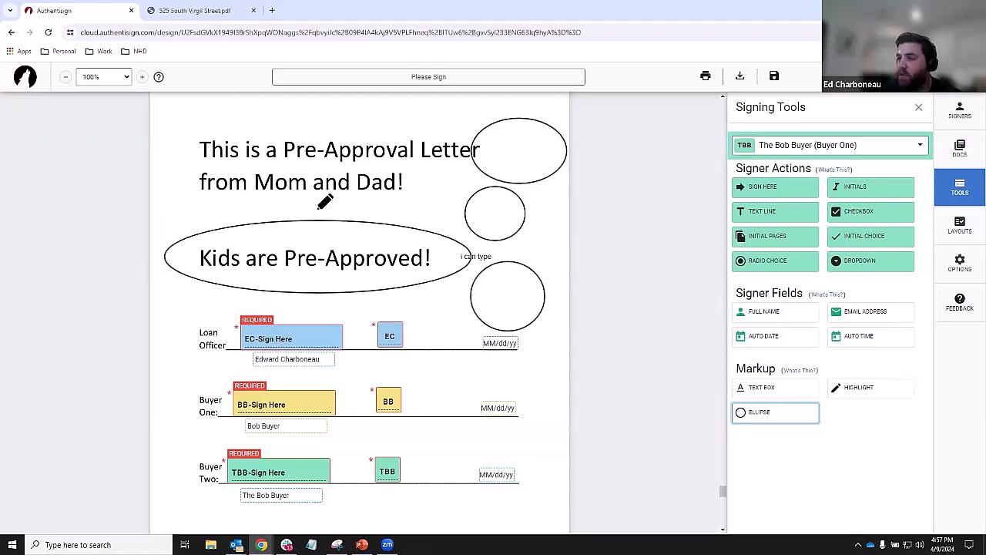
left_click_drag(188, 112, 517, 209)
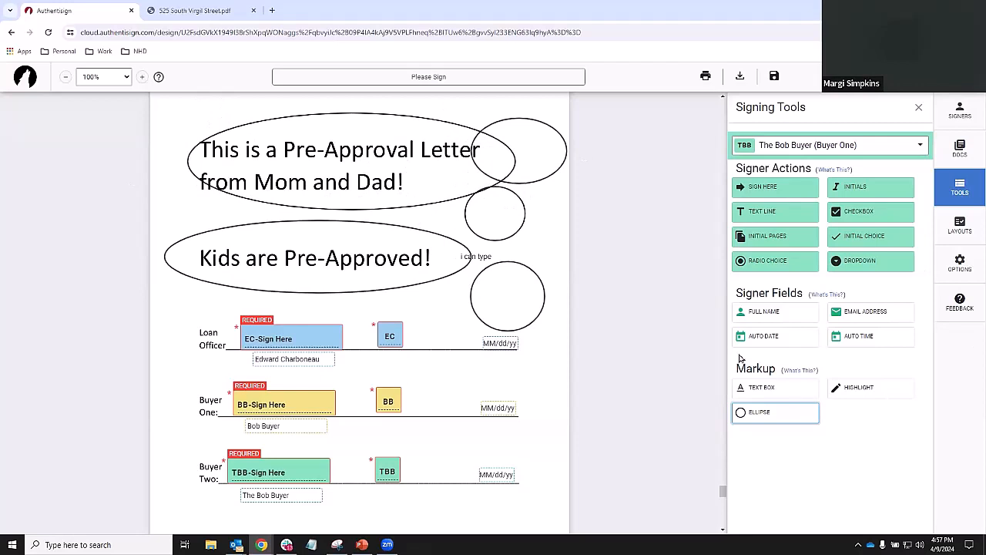
- Delete the ellipses around the letter heading and at the top right
left_click(412, 113)
key("Delete")
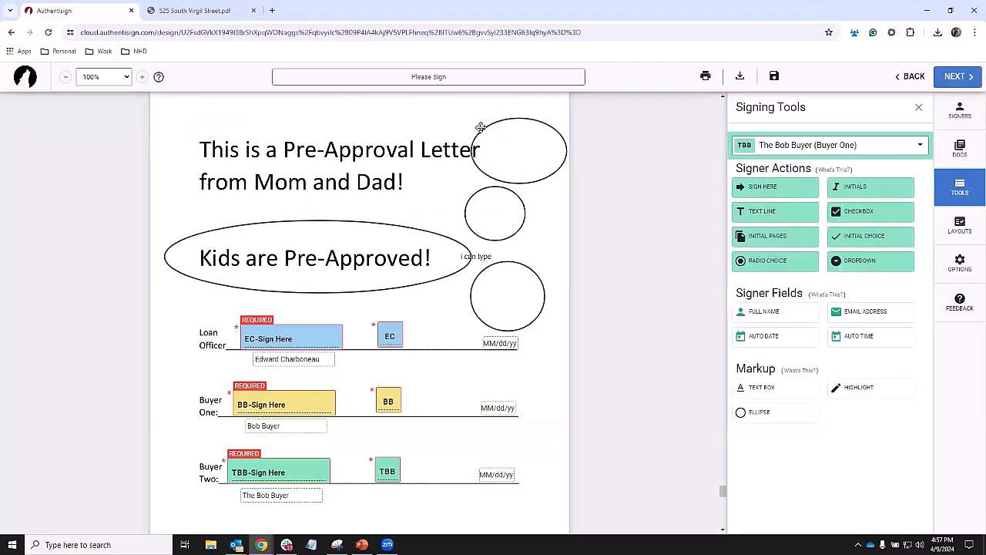
left_click(517, 119)
key("Delete")
- Try yellow, blue, green and gray outlines on the 'Kids are Pre-Approved!' ellipse
left_click(437, 232)
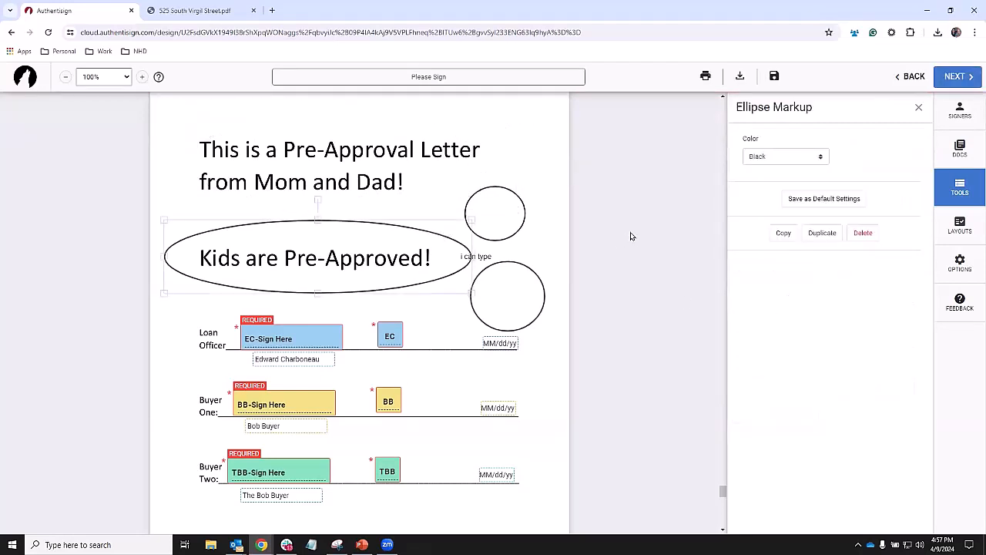
left_click(780, 157)
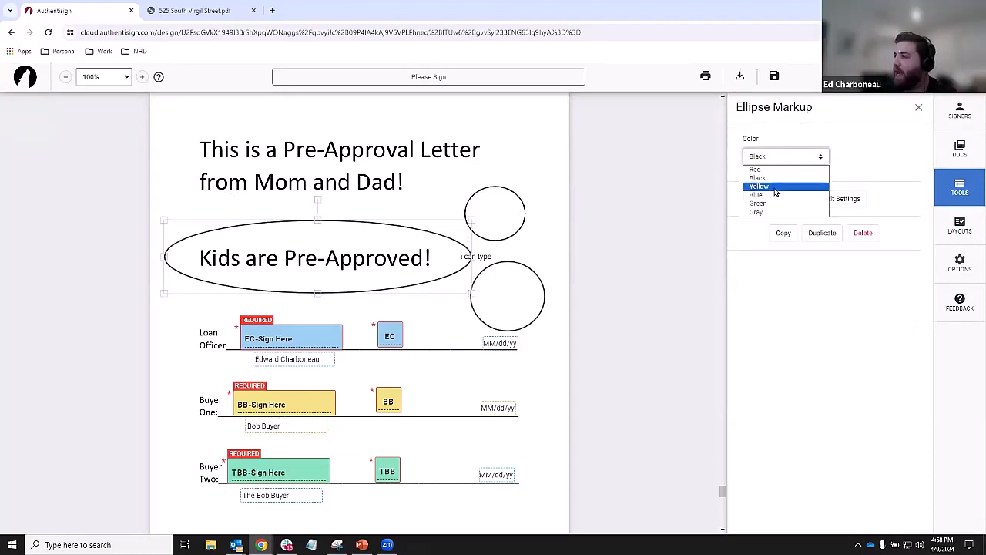
left_click(775, 187)
left_click(776, 158)
left_click(772, 195)
left_click(778, 158)
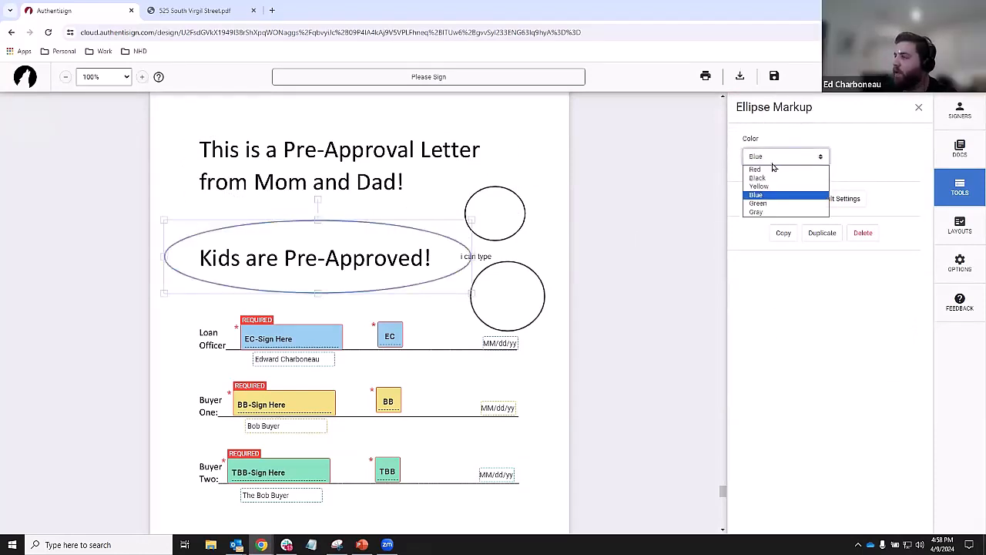
left_click(770, 204)
left_click(775, 157)
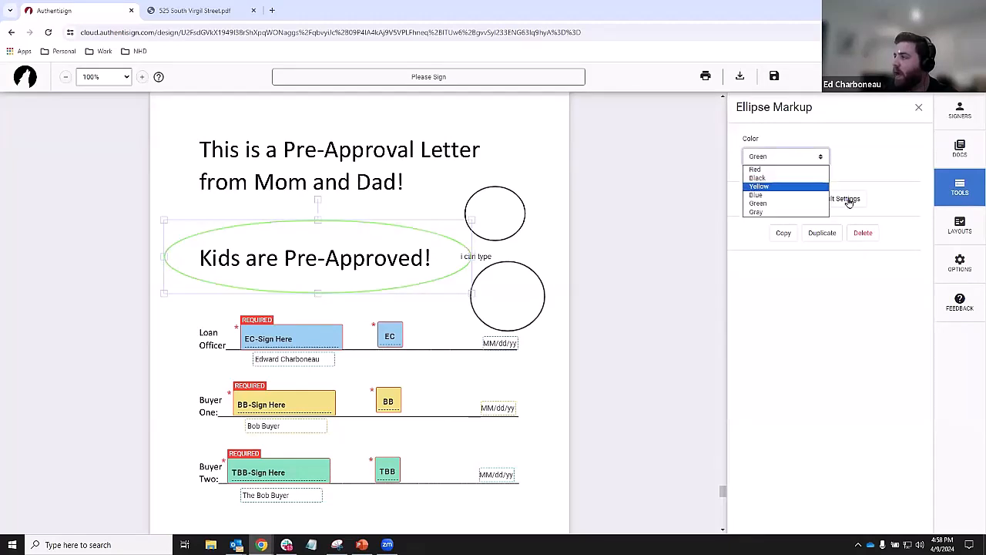
left_click(767, 212)
- Delete the remaining ellipses and the 'i can type' note
left_click(436, 220)
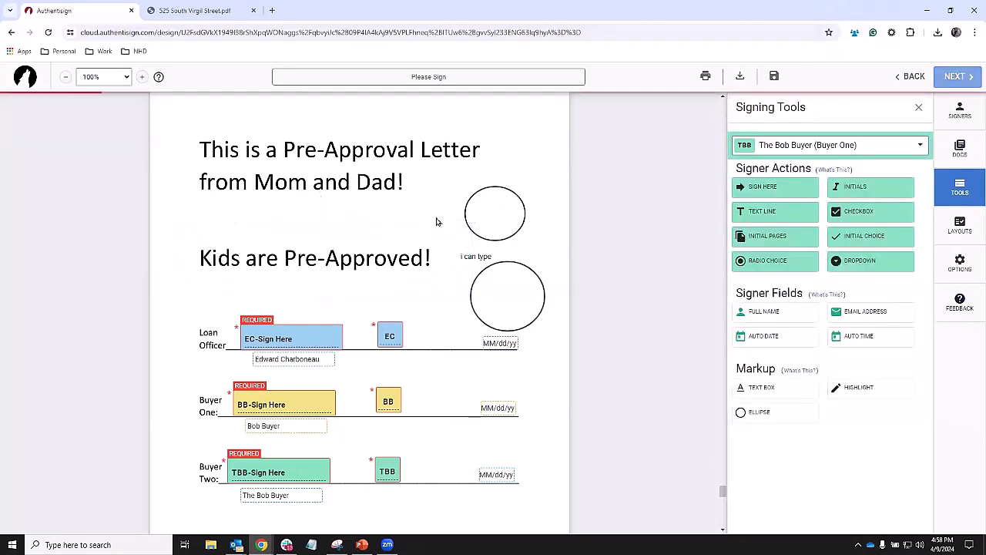
left_click(495, 192)
key("Delete")
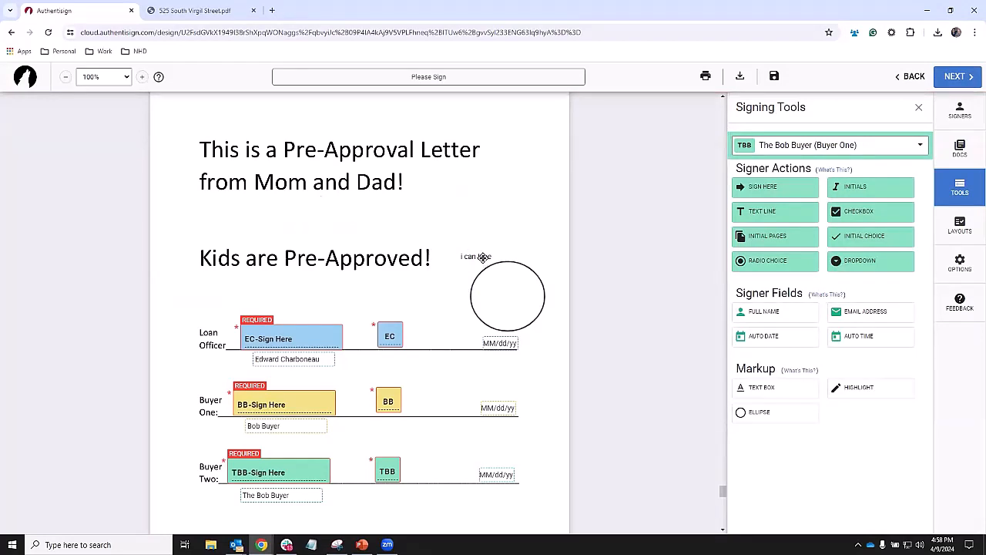
left_click(501, 266)
key("Delete")
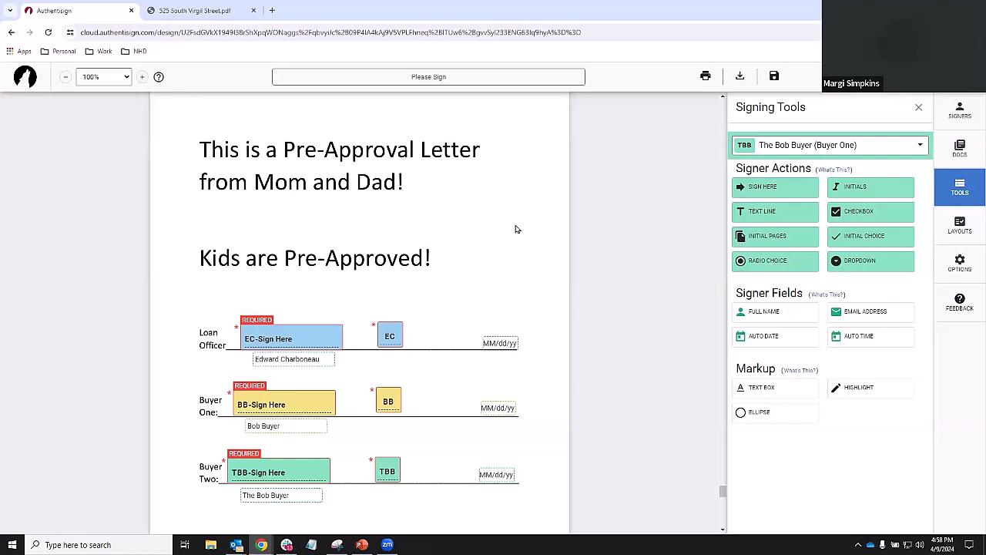
left_click_drag(783, 258, 388, 219)
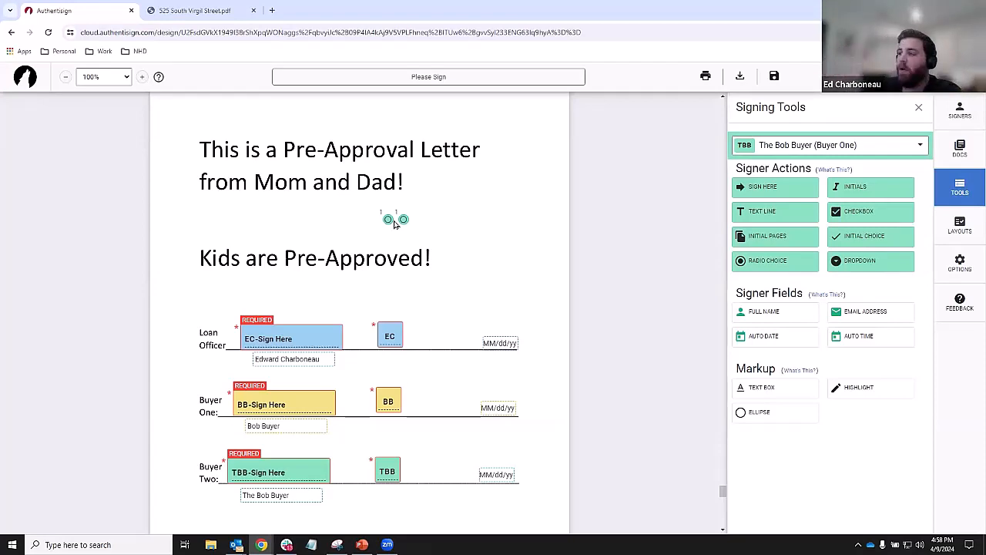
mouse_move(389, 221)
left_mouse_down()
mouse_move(369, 219)
mouse_move(401, 216)
left_mouse_up()
right_click(401, 216)
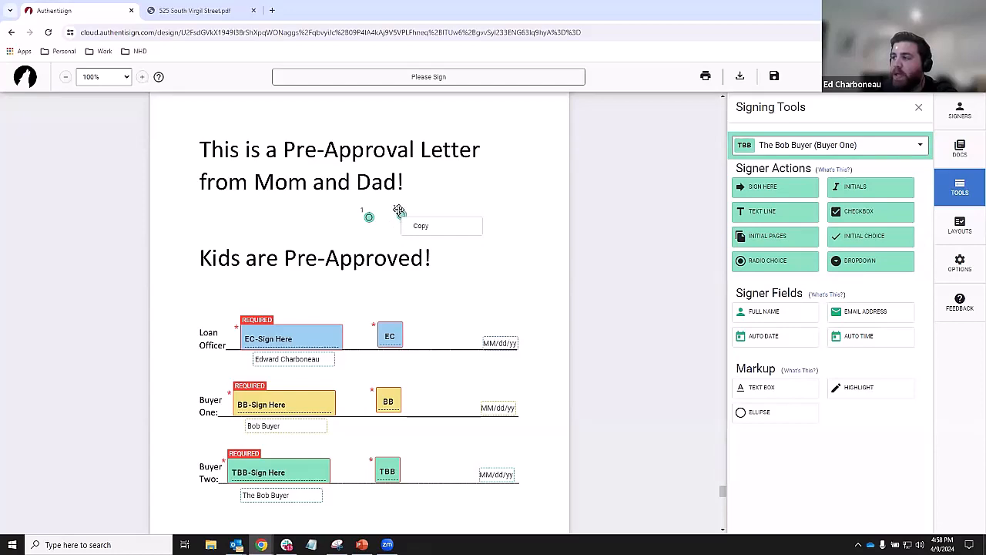
left_click(401, 216)
scroll(422, 225, "up", 3)
scroll(424, 225, "up", 1)
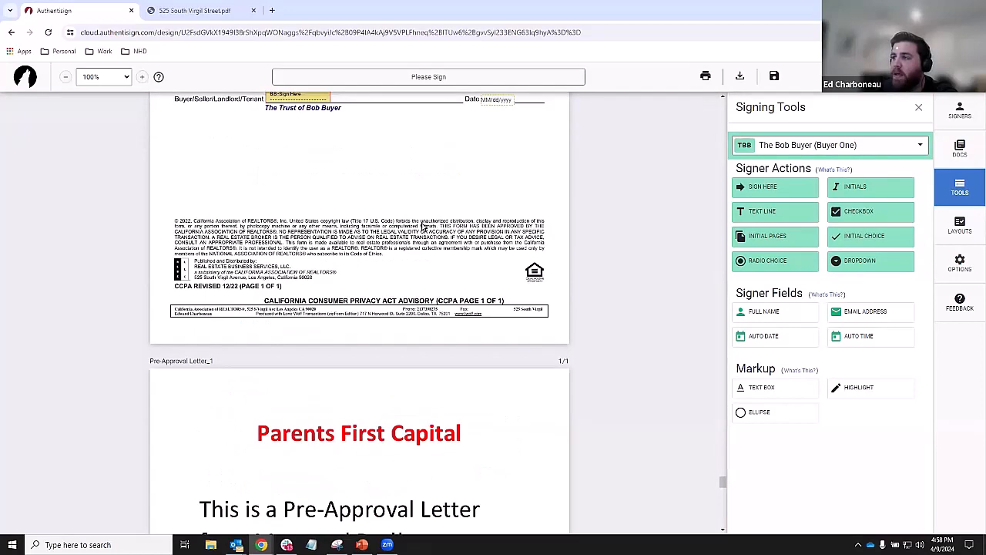
scroll(429, 418, "down", 2)
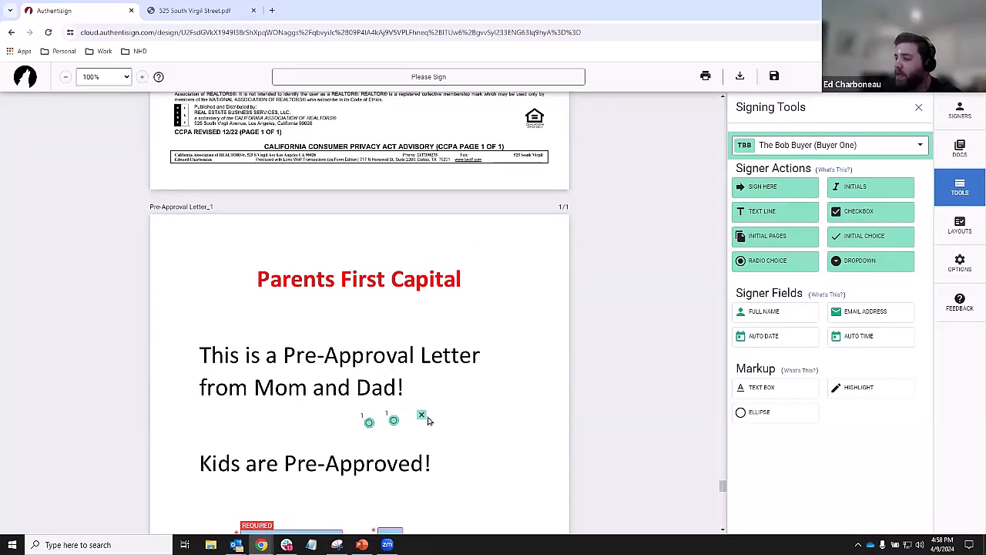
left_click(429, 418)
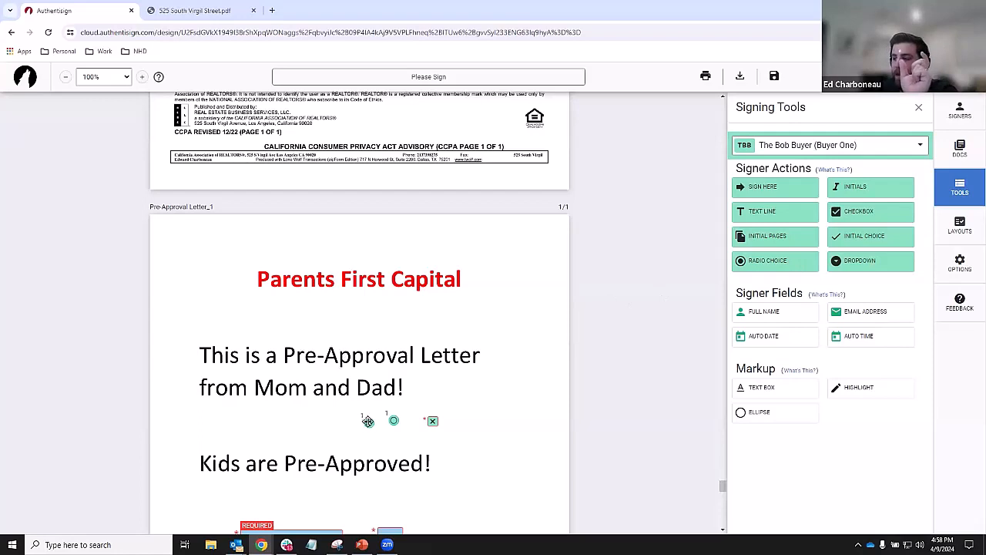
left_click(367, 420)
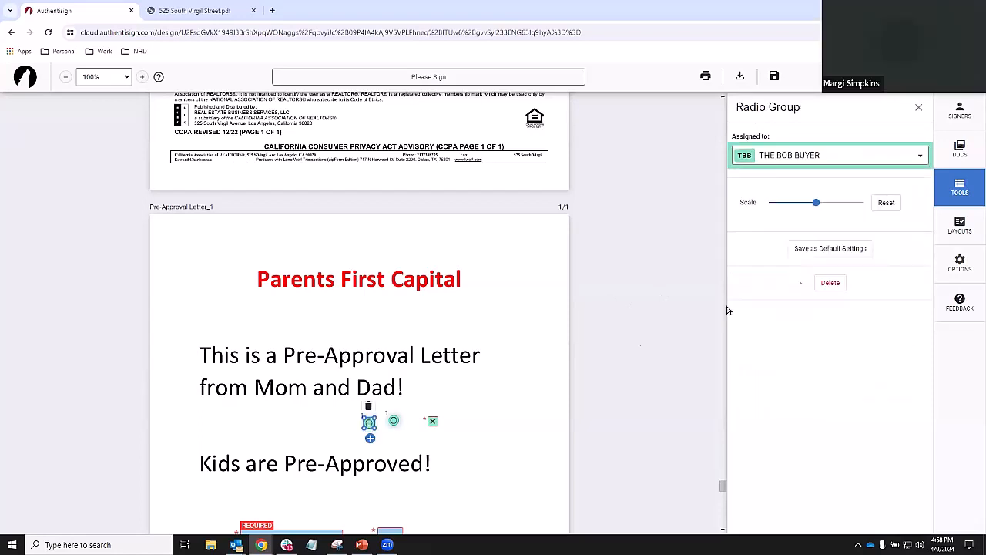
left_click(371, 440)
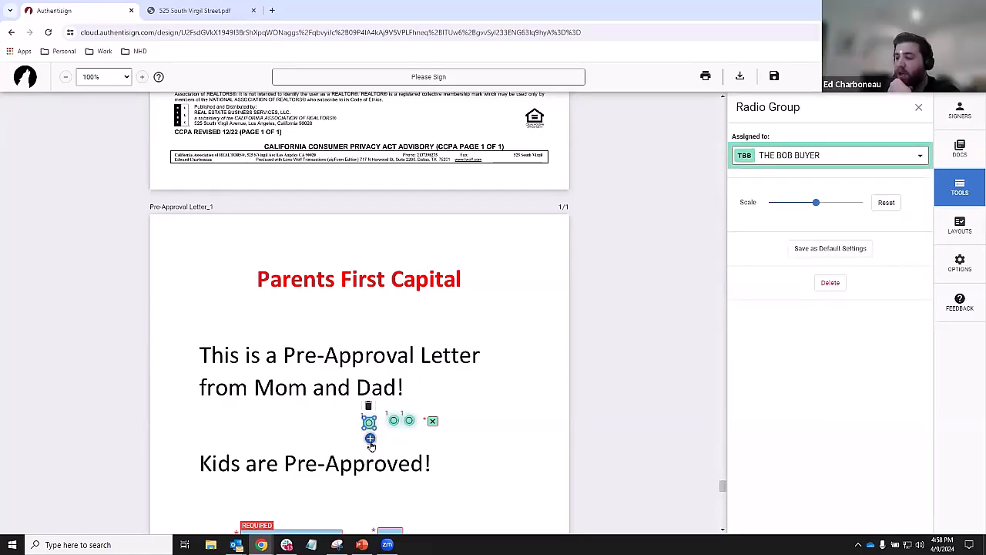
left_click(370, 439)
left_click_drag(434, 424, 478, 437)
left_click(561, 433)
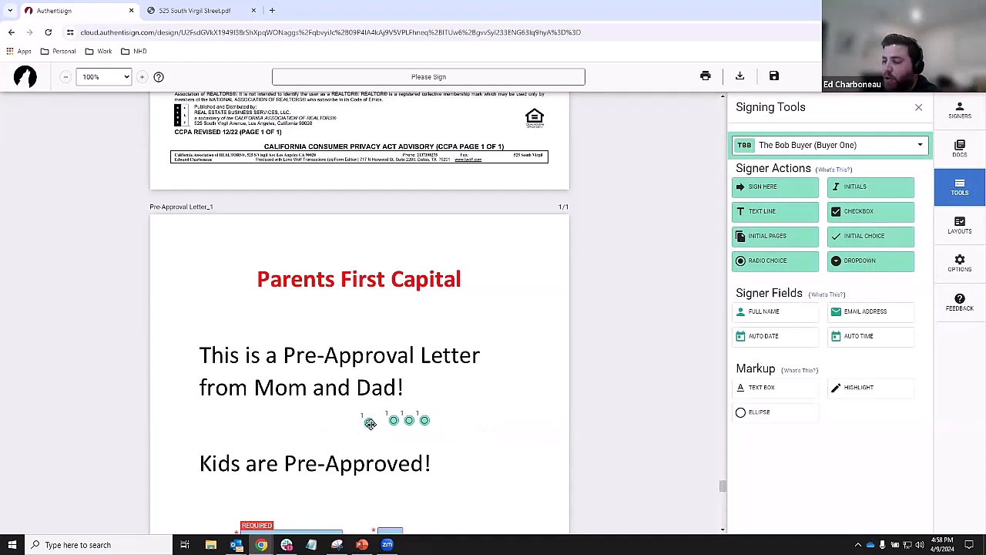
left_click(393, 421)
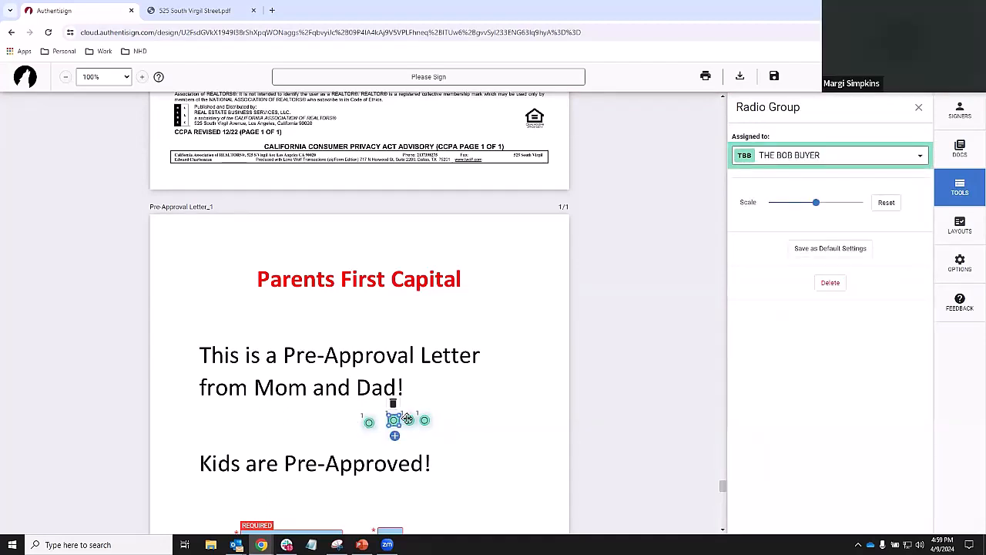
left_click(460, 427)
left_click(421, 419)
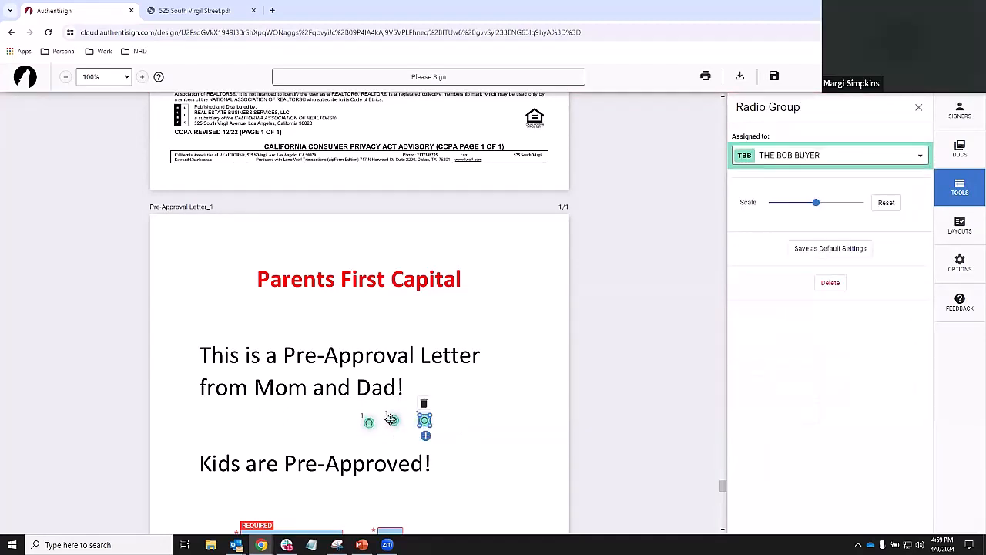
key("Delete")
left_click(393, 420)
key("Delete")
left_click(367, 420)
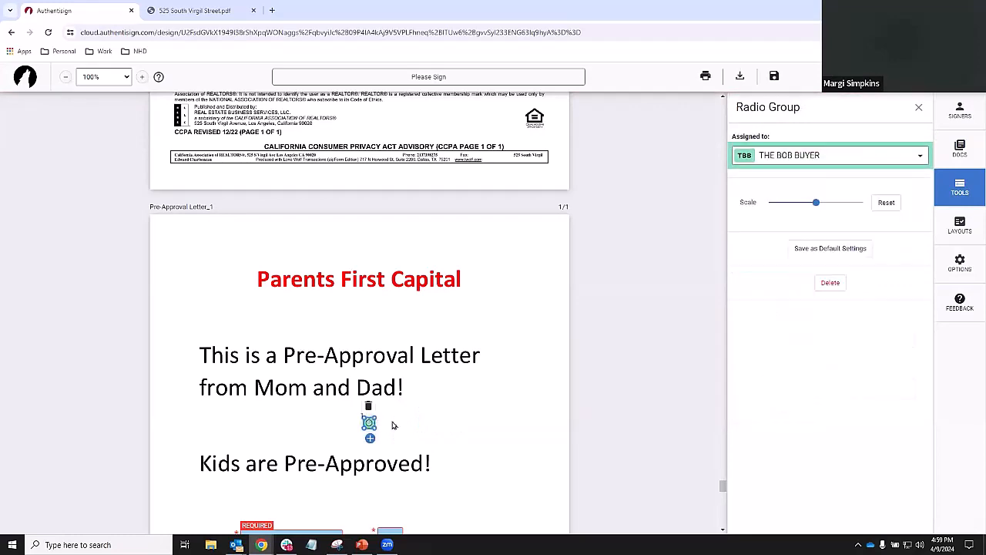
key("Delete")
scroll(416, 393, "down", 1)
scroll(412, 375, "down", 2)
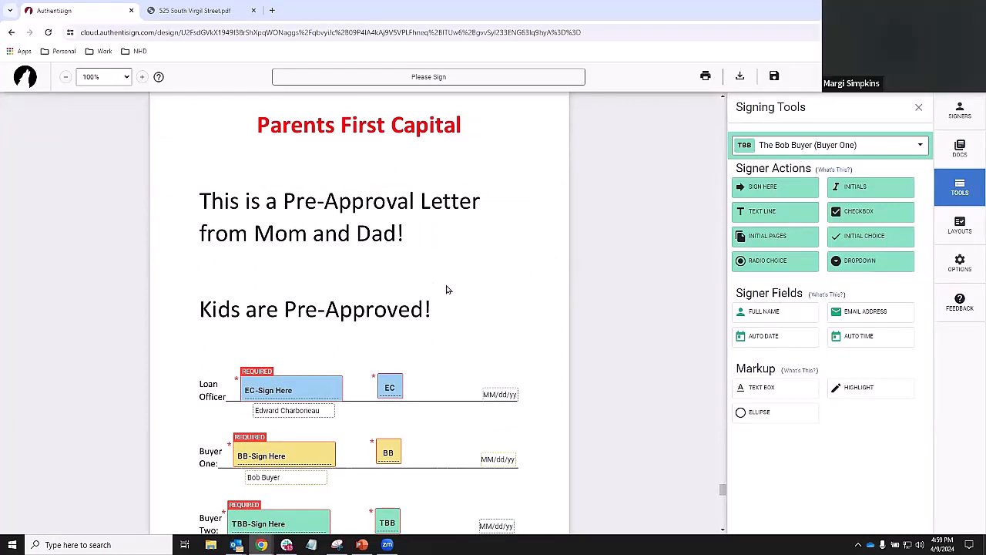
- Choose Buyer Two as the signer for new fields, removing a test Full Name field
scroll(379, 303, "down", 1)
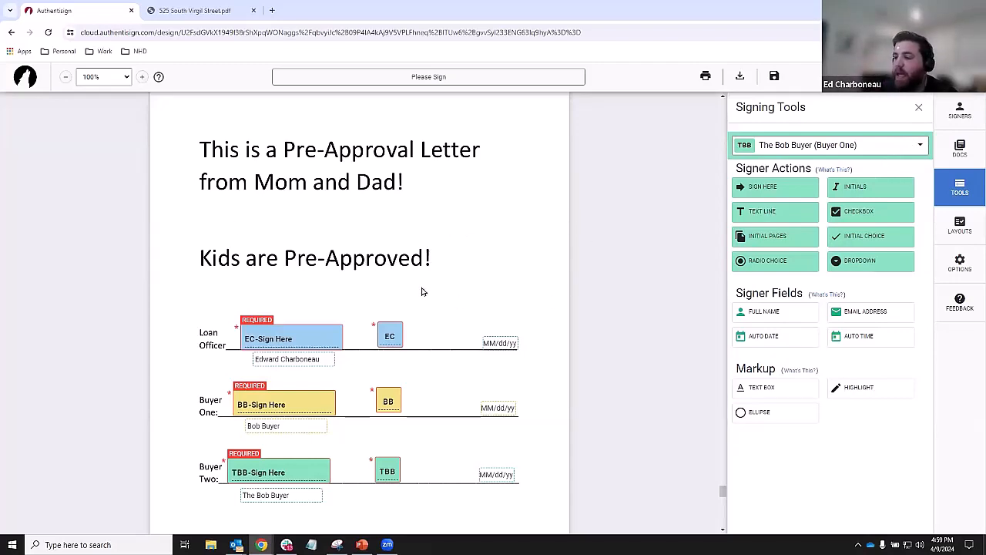
scroll(416, 291, "down", 3)
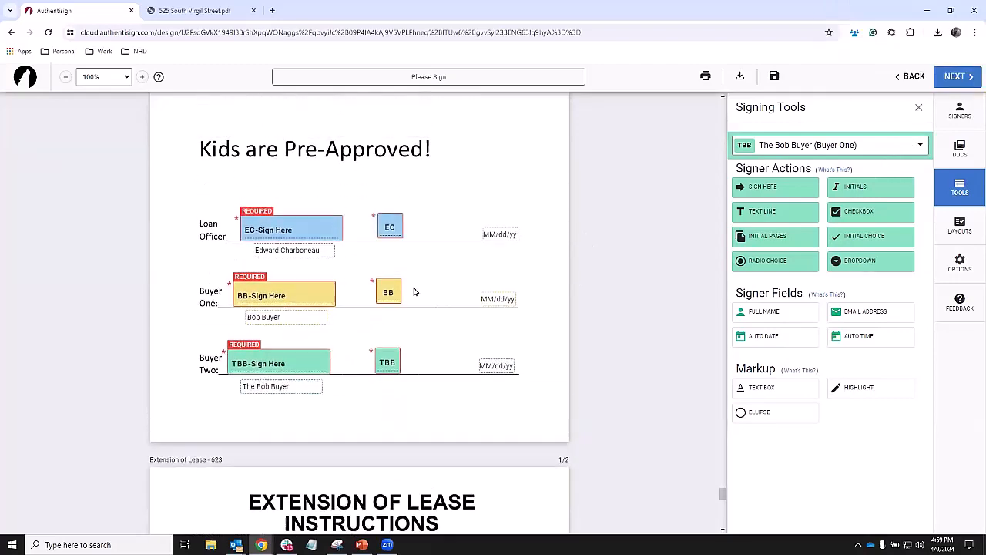
scroll(424, 279, "up", 2)
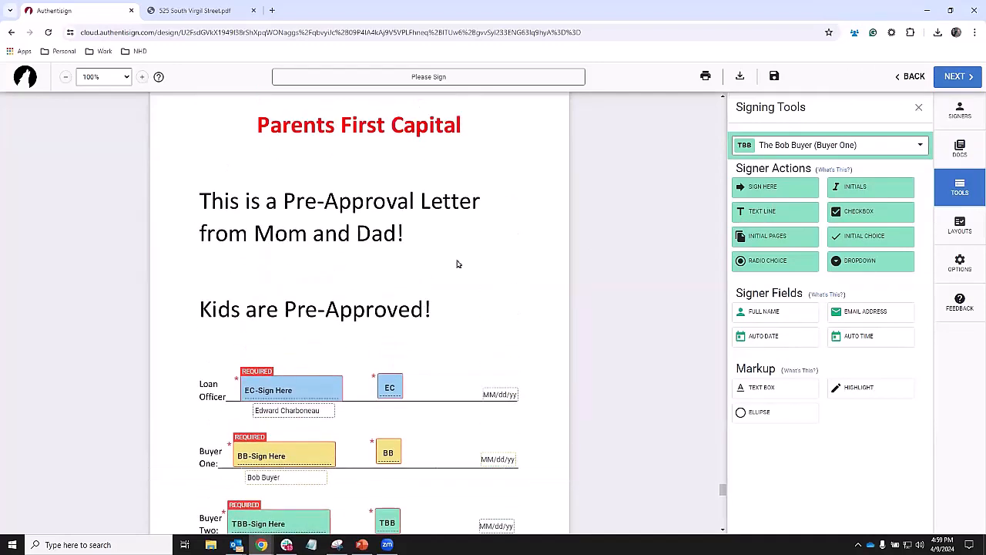
scroll(457, 258, "down", 1)
scroll(455, 301, "down", 1)
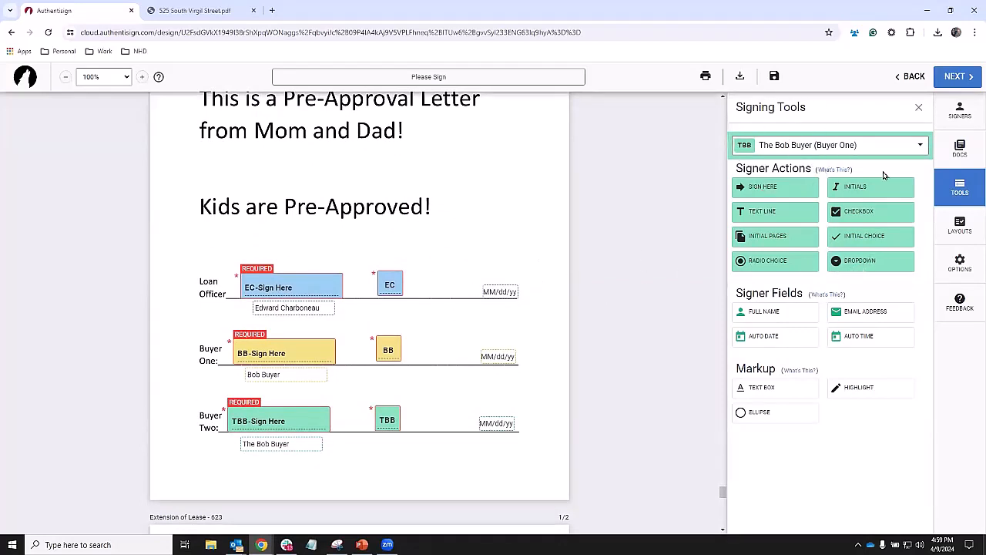
left_click(812, 146)
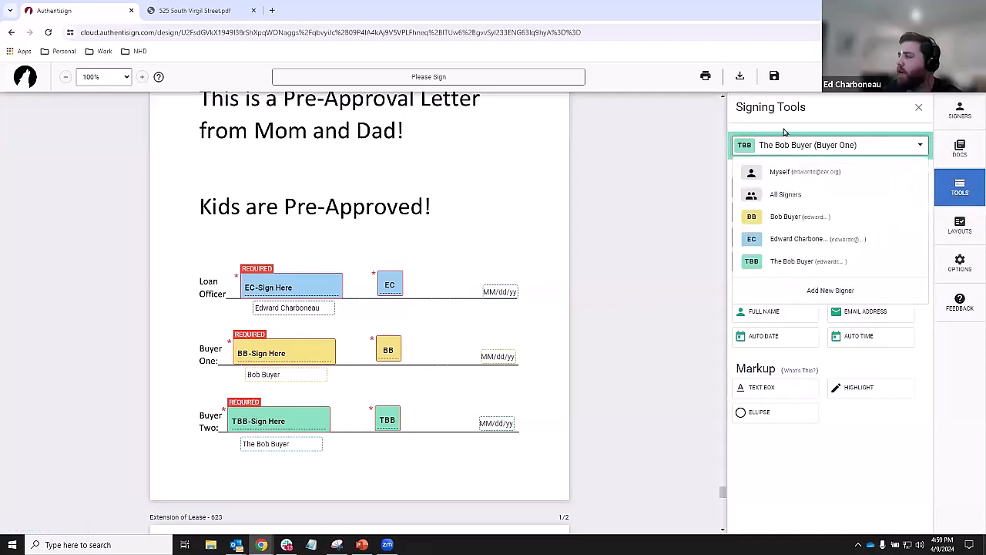
left_click(779, 219)
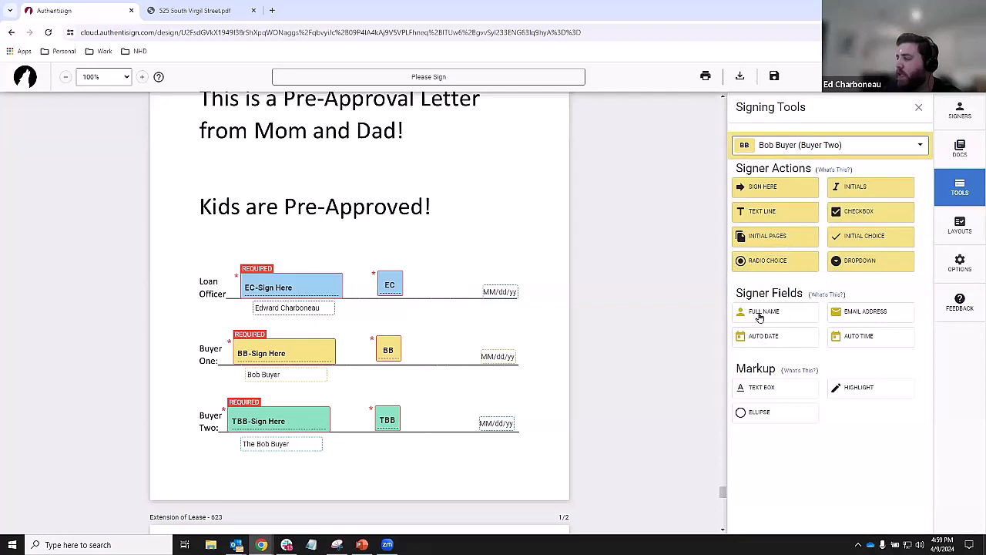
left_click_drag(775, 315, 462, 241)
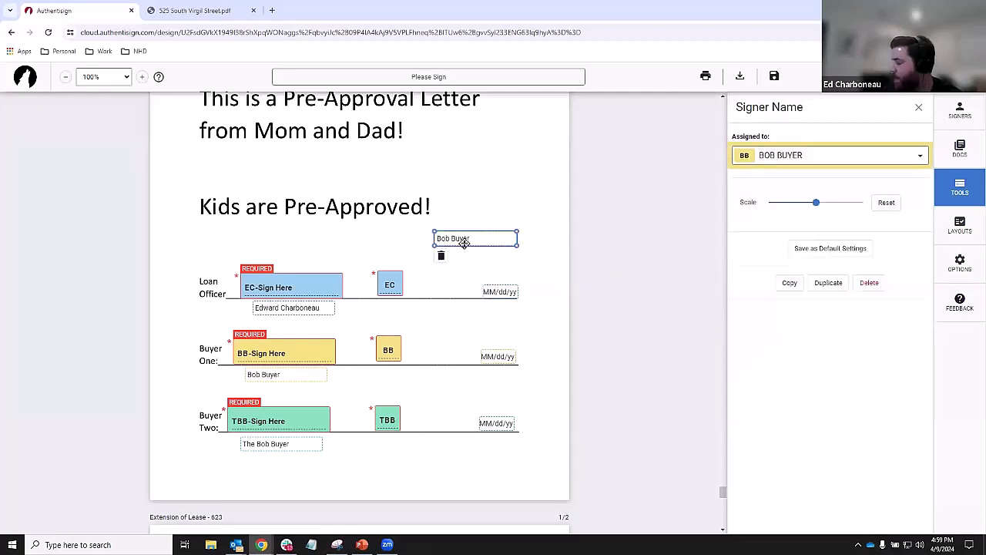
key("Delete")
left_click(292, 379)
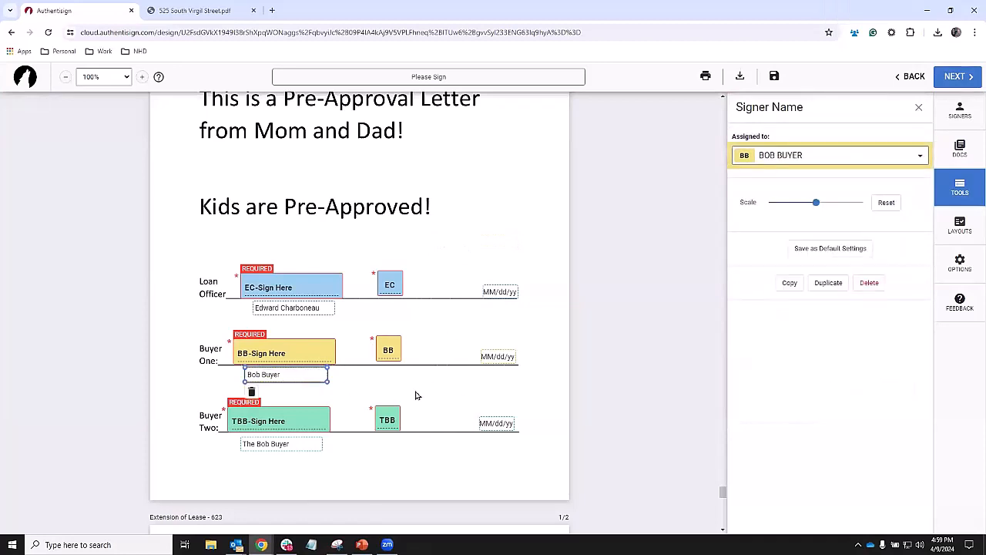
left_click(960, 187)
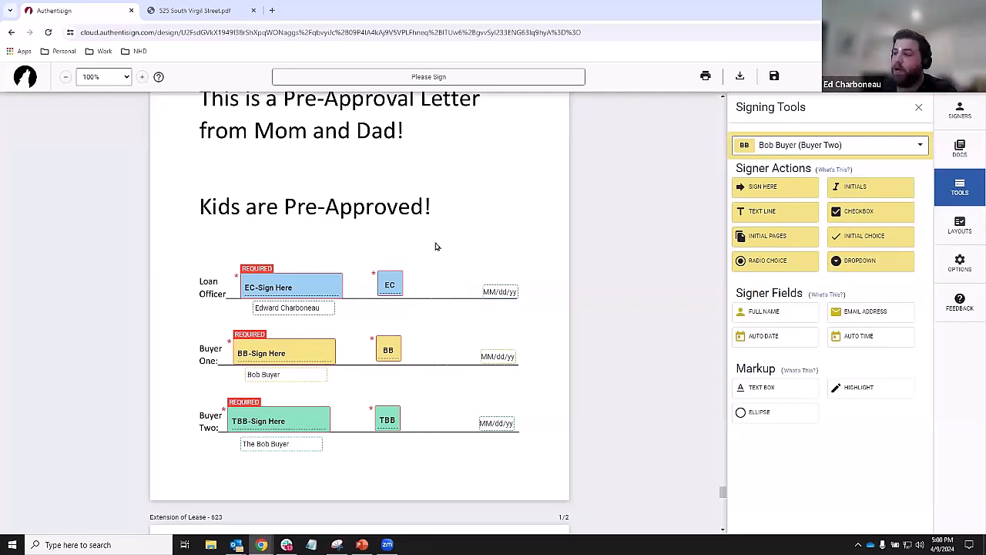
- Nudge the EC Sign Here block and its printed-name field a little left
scroll(390, 284, "up", 1)
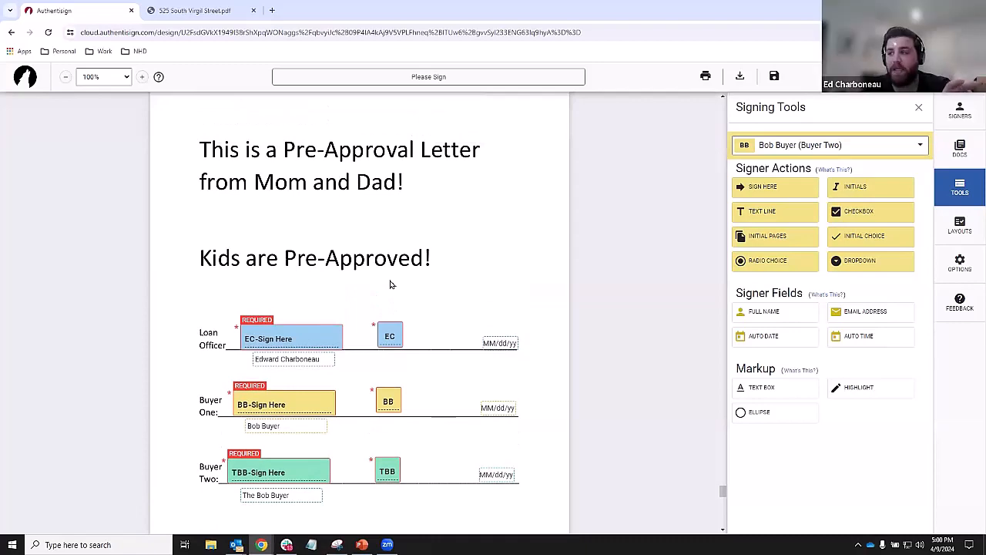
scroll(344, 219, "up", 1)
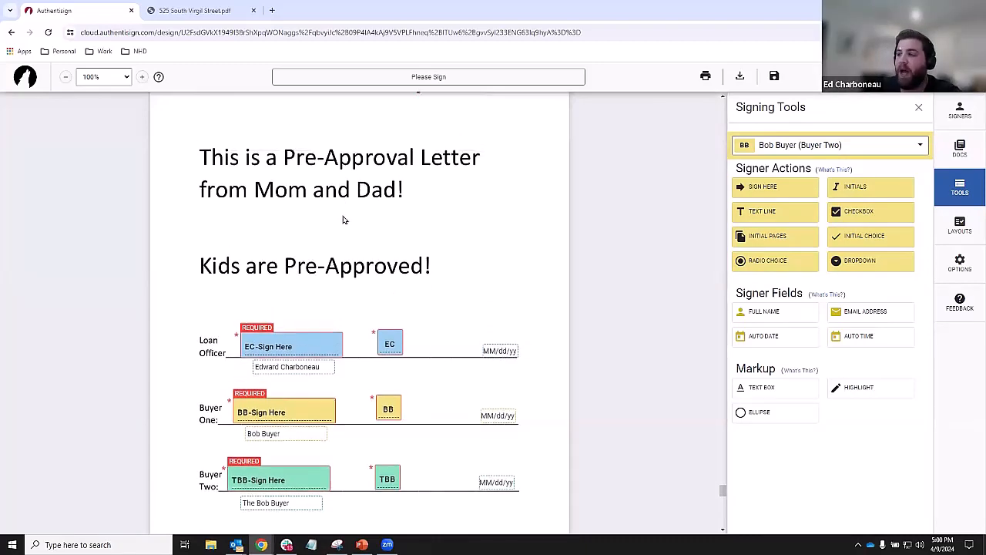
scroll(344, 219, "up", 2)
scroll(348, 229, "down", 2)
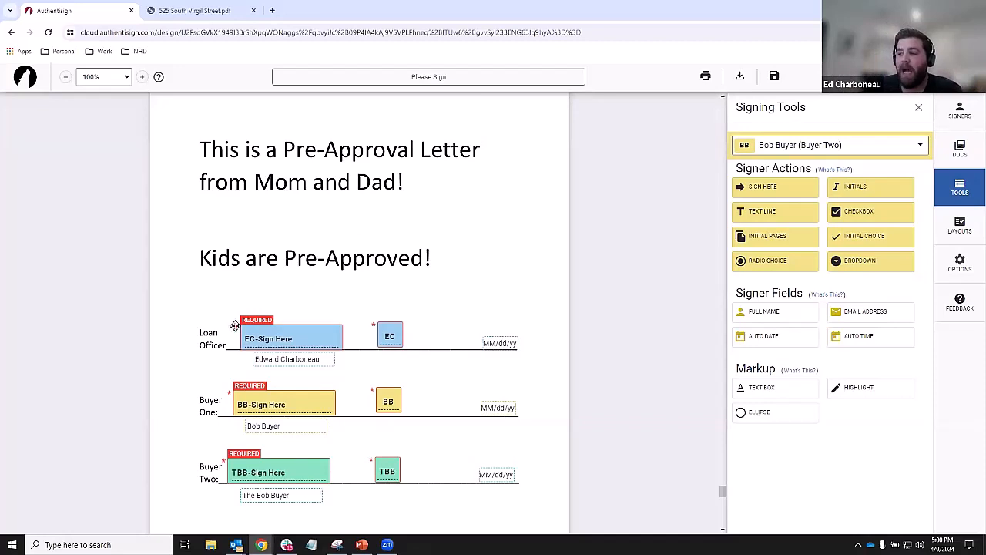
left_click_drag(287, 339, 261, 360)
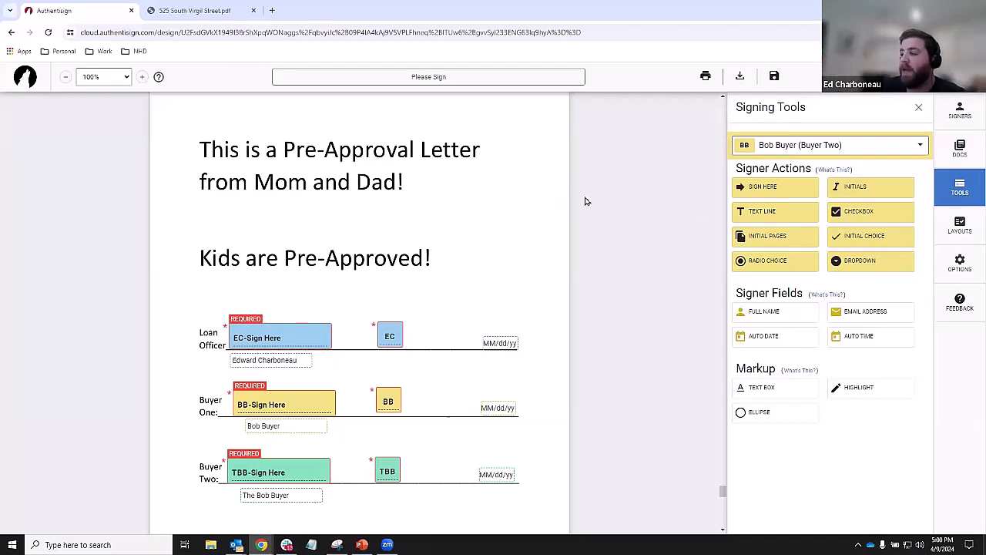
left_click(956, 238)
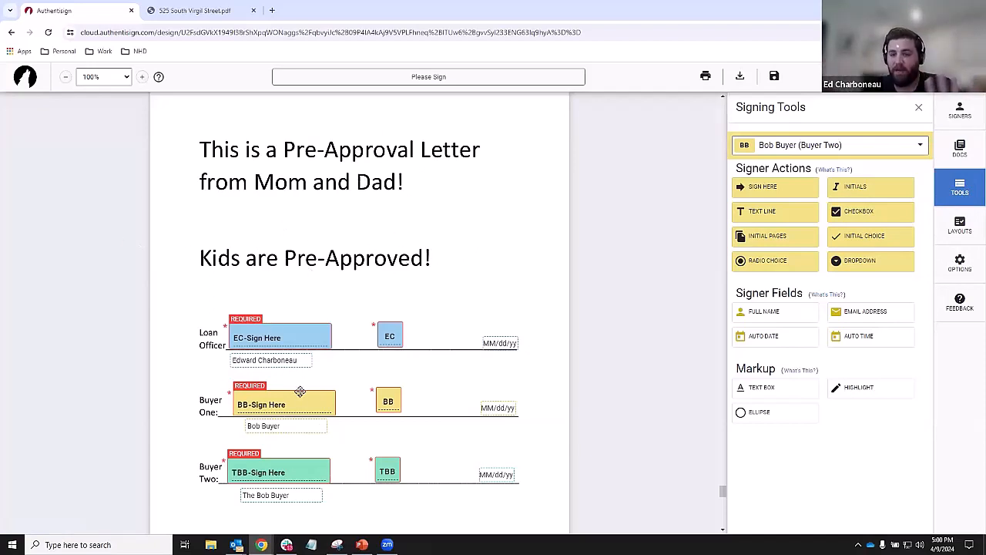
- Choose Create Layouts from Layout Options in the LAYOUTS panel
left_click(962, 225)
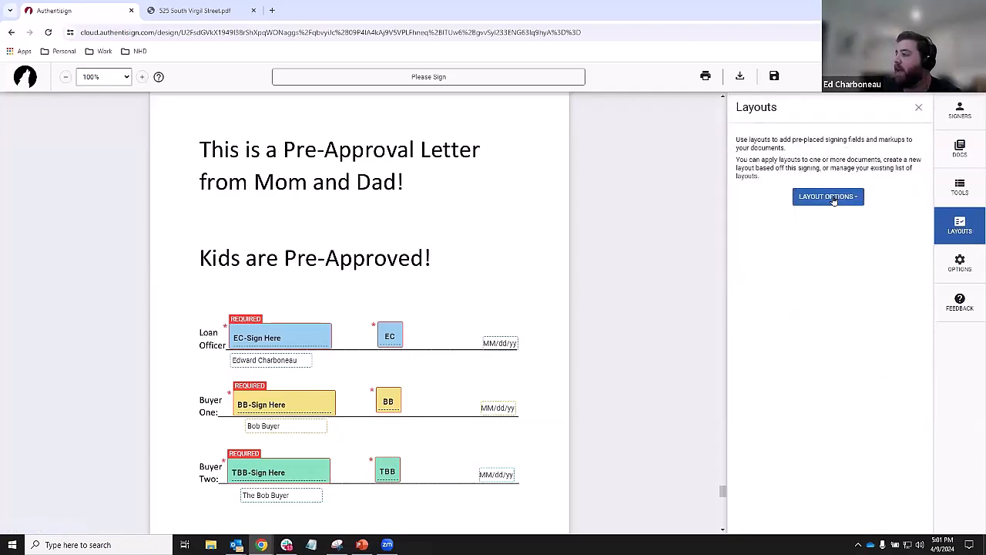
left_click(834, 197)
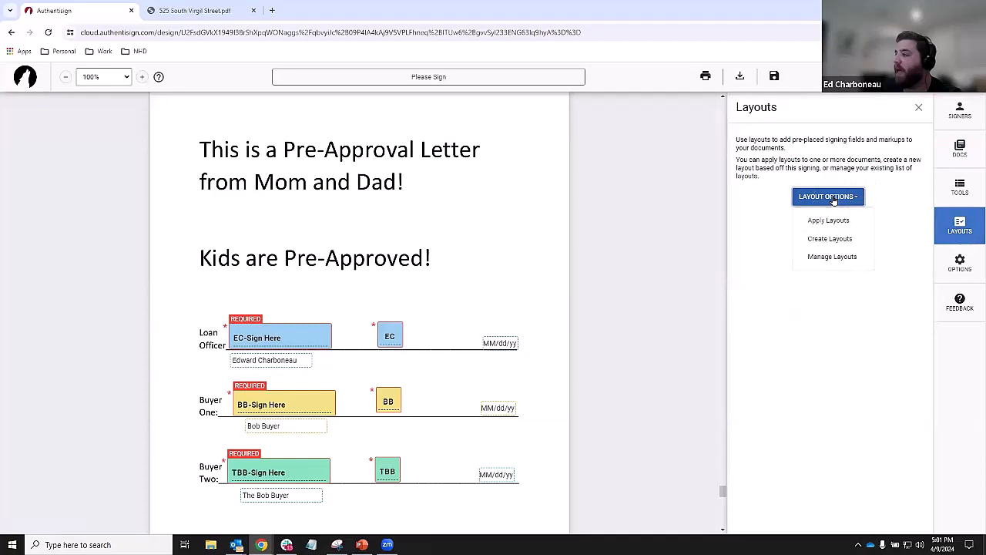
left_click(833, 244)
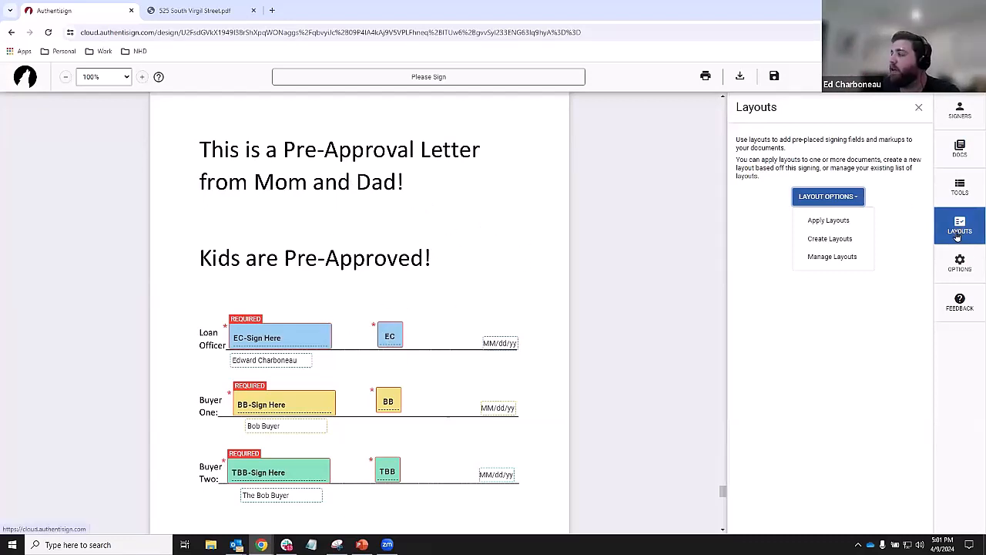
left_click(832, 240)
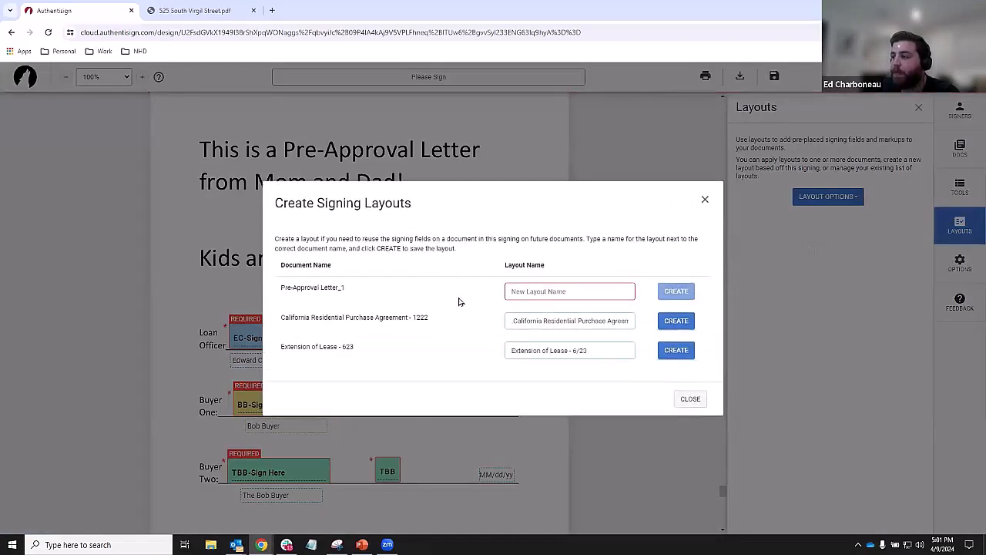
- Name the Pre-Approval Letter_1 layout 'PA 7' and create it
left_click(544, 290)
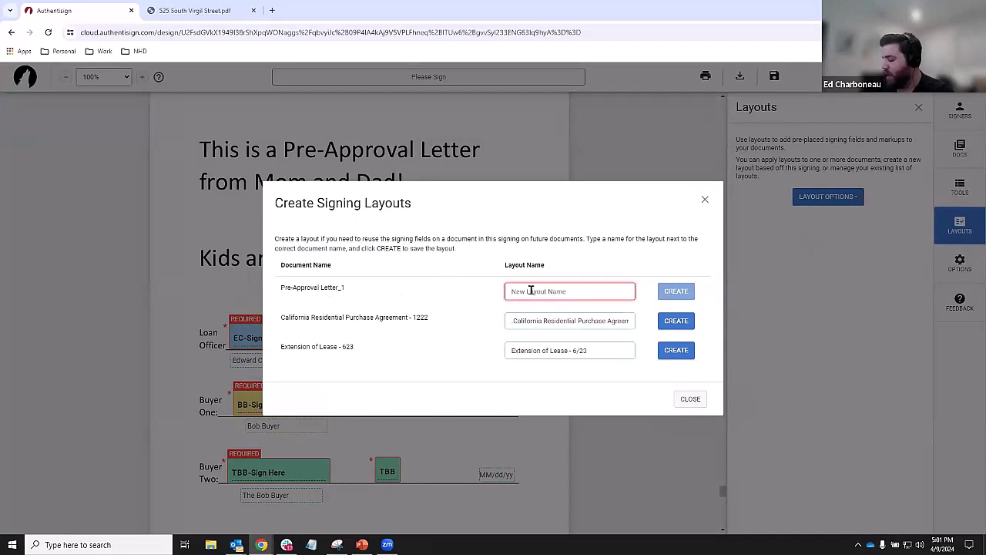
type("PA 7")
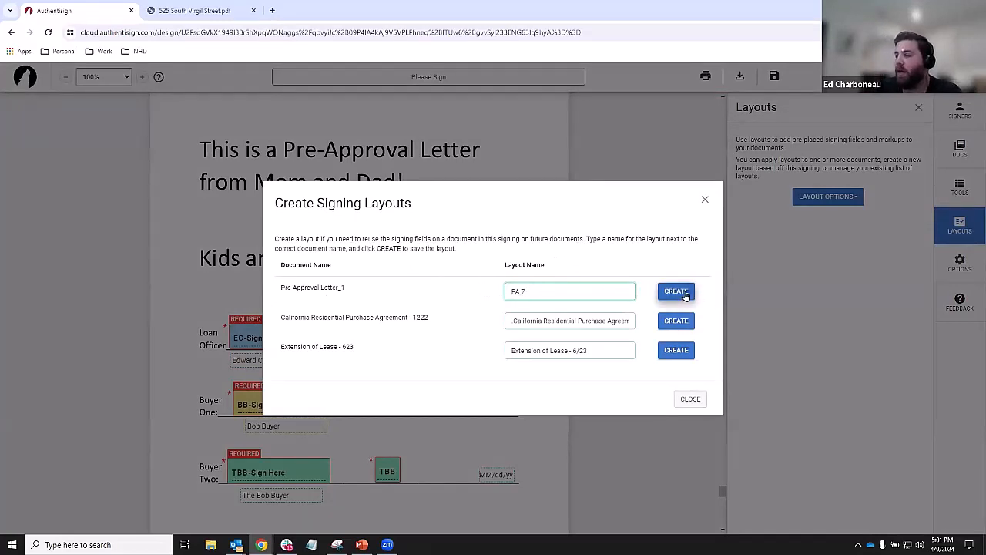
left_click(685, 295)
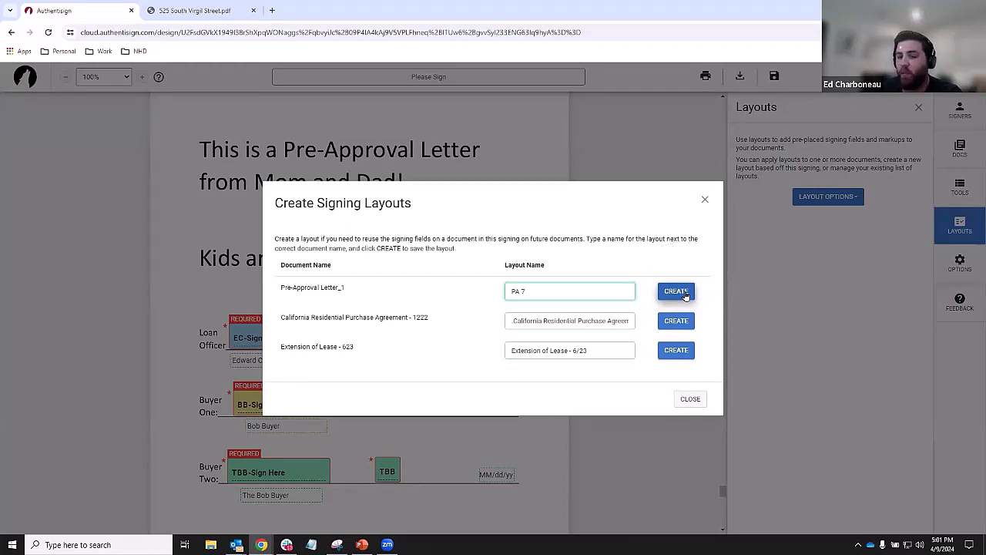
left_click(685, 295)
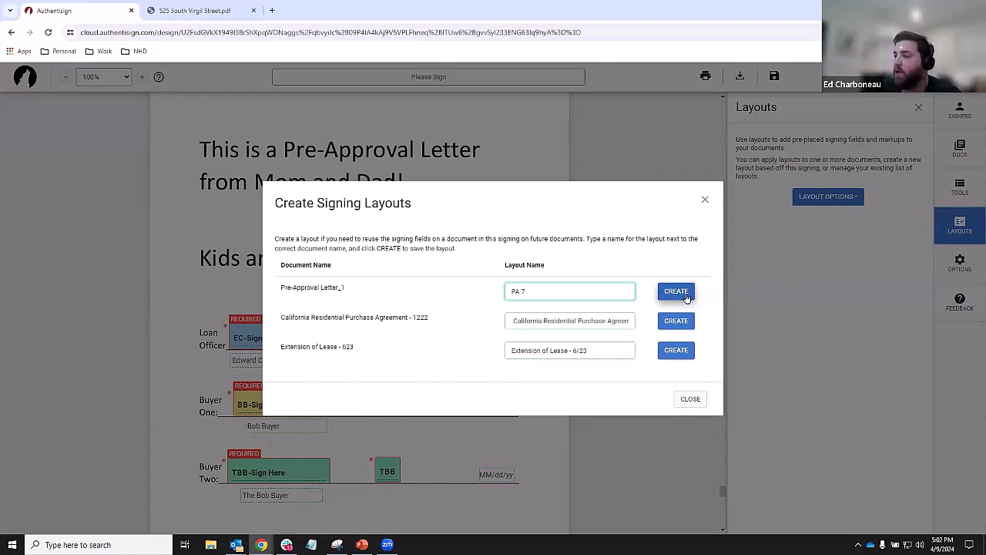
left_click(687, 299)
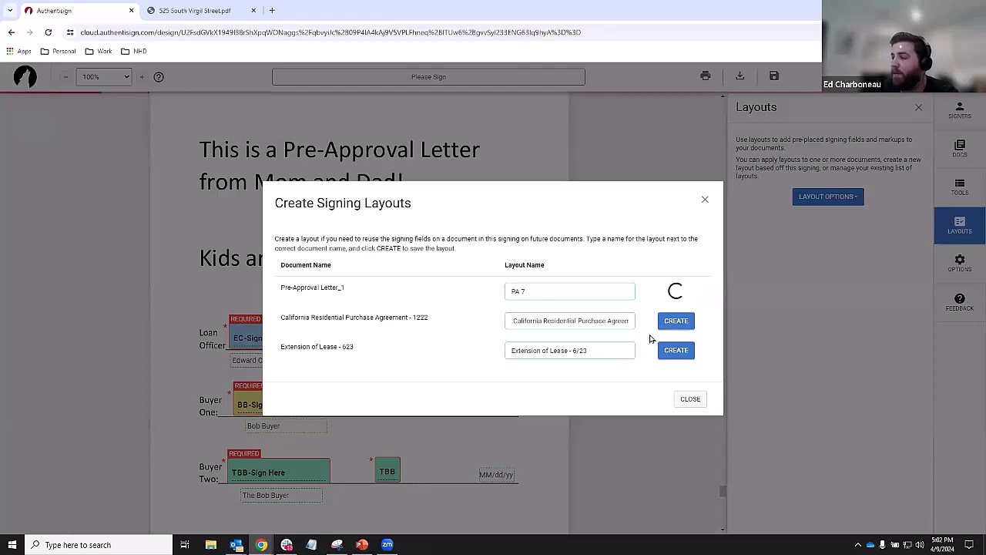
- Close the layout dialog and delete the Loan Officer's signature, name and initials, plus Buyer One's signature
left_click(691, 399)
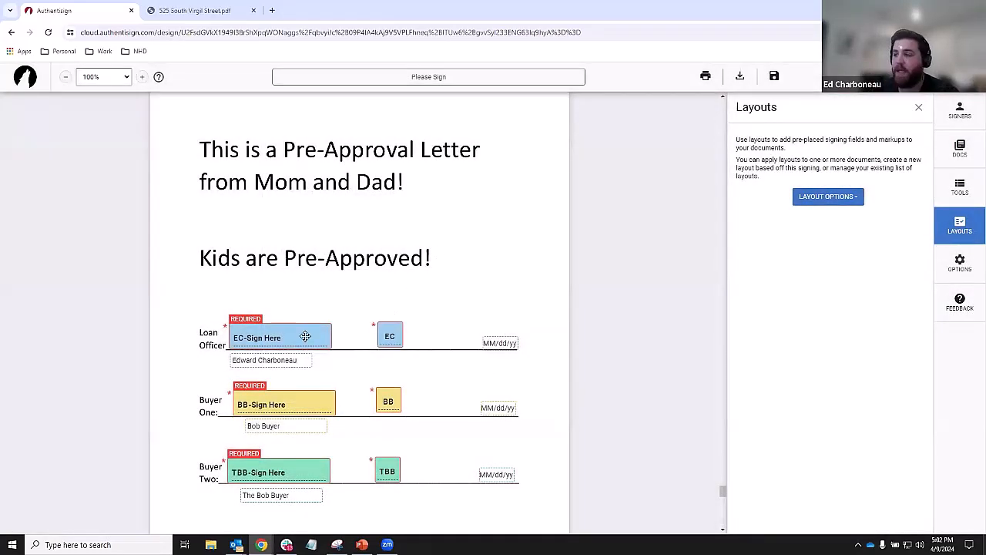
left_click(305, 337)
key("Delete")
left_click(291, 393)
key("Delete")
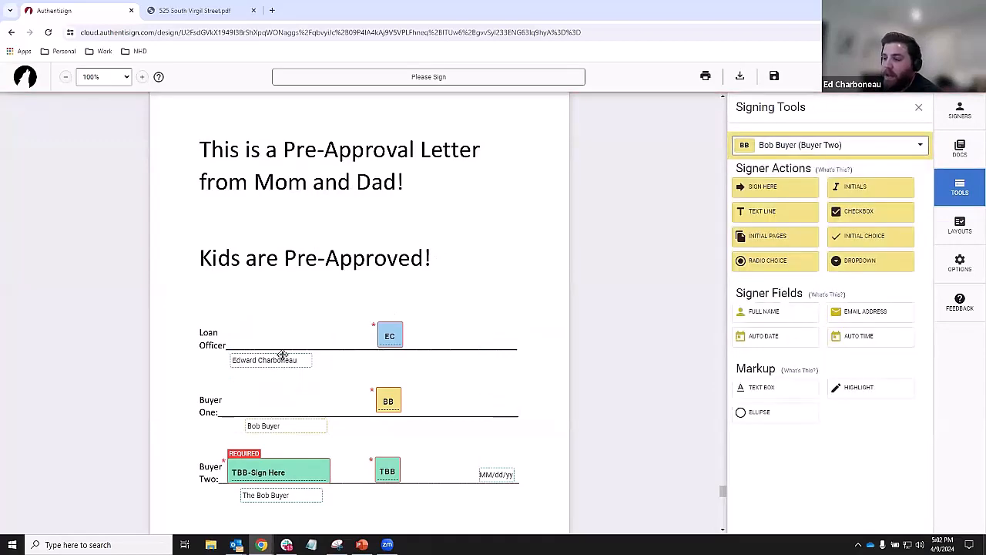
left_click(282, 357)
key("Delete")
left_click(390, 336)
key("Delete")
- Delete Buyer One's initials and name, and Buyer Two's signature, name and initials fields
left_click(387, 400)
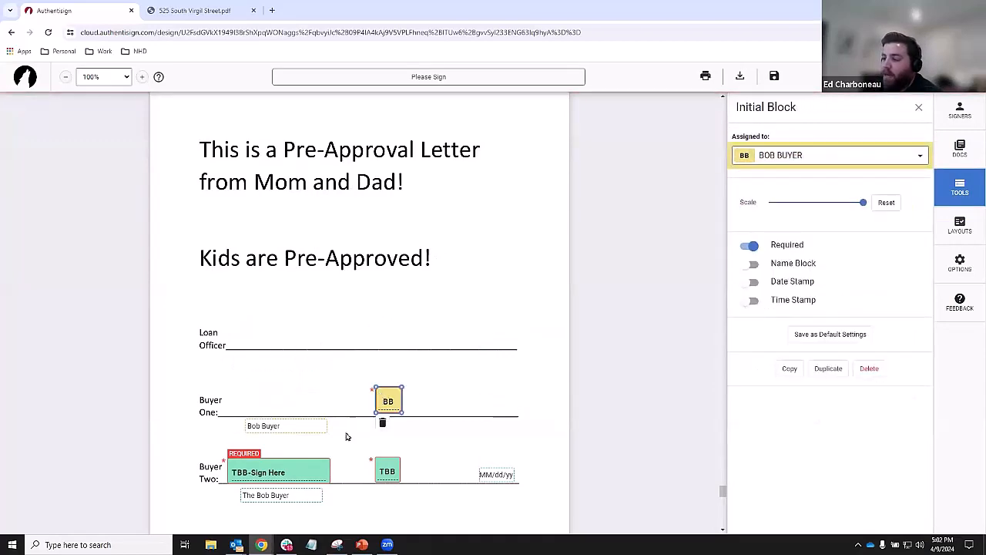
key("Delete")
left_click(315, 422)
key("Delete")
left_click(290, 463)
key("Delete")
left_click(289, 494)
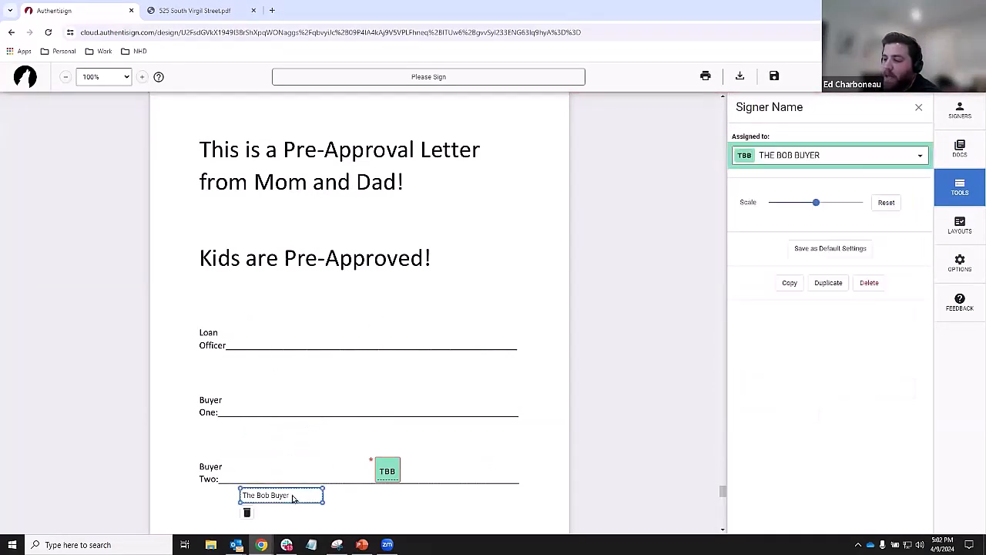
key("Delete")
left_click(388, 474)
key("Delete")
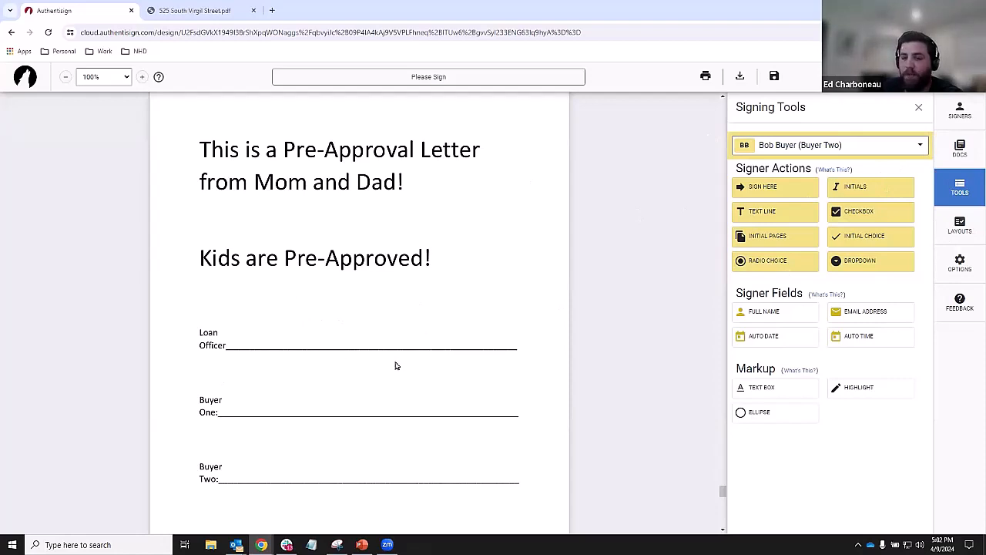
- Apply saved layout PA 7 to the Pre-Approval Letter and place its fields for the mapped signers
left_click(975, 231)
left_click(833, 199)
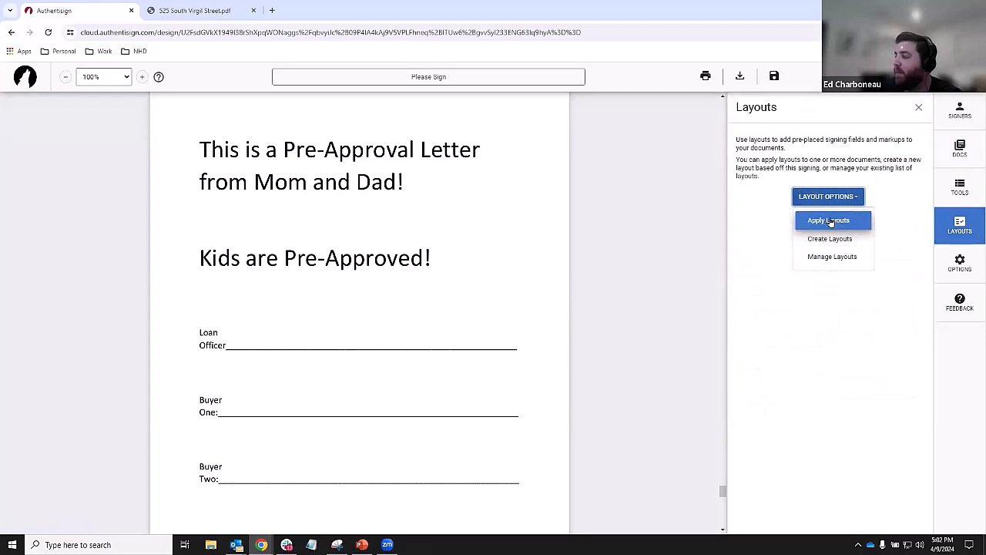
left_click(830, 221)
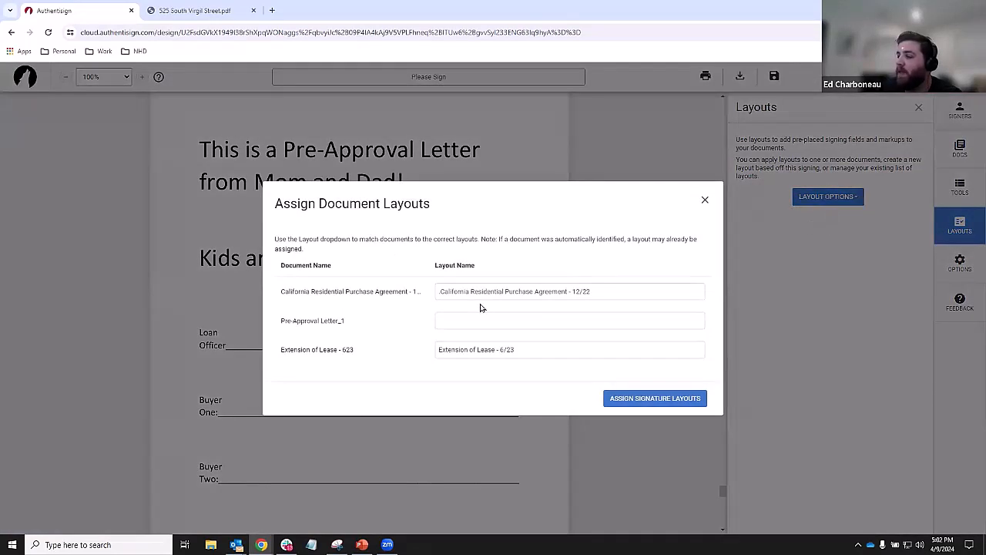
left_click(477, 317)
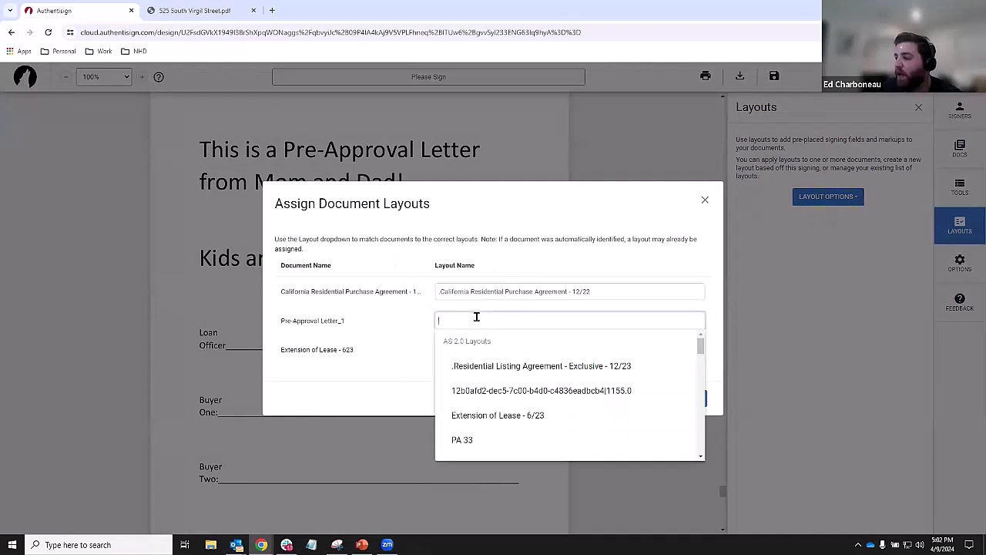
scroll(504, 378, "down", 1)
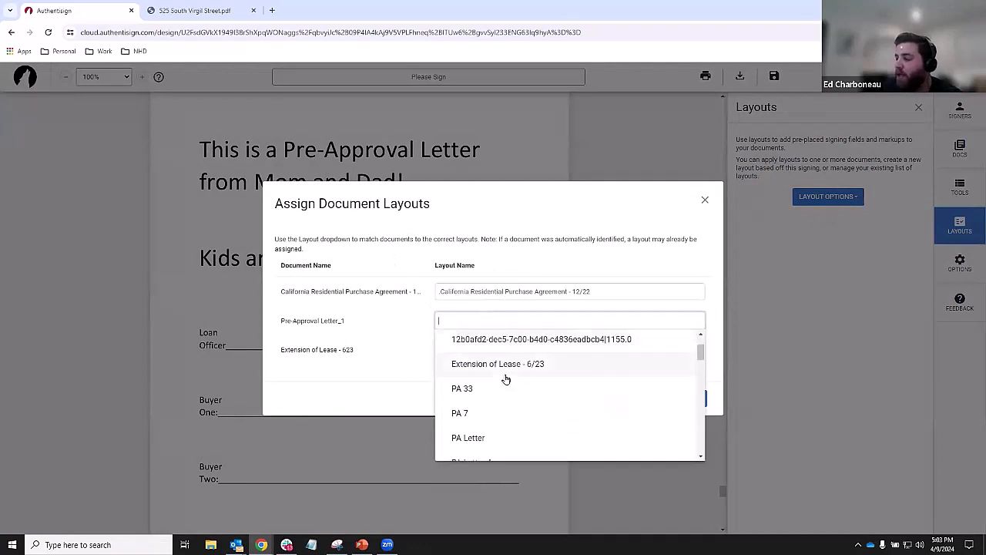
left_click(460, 414)
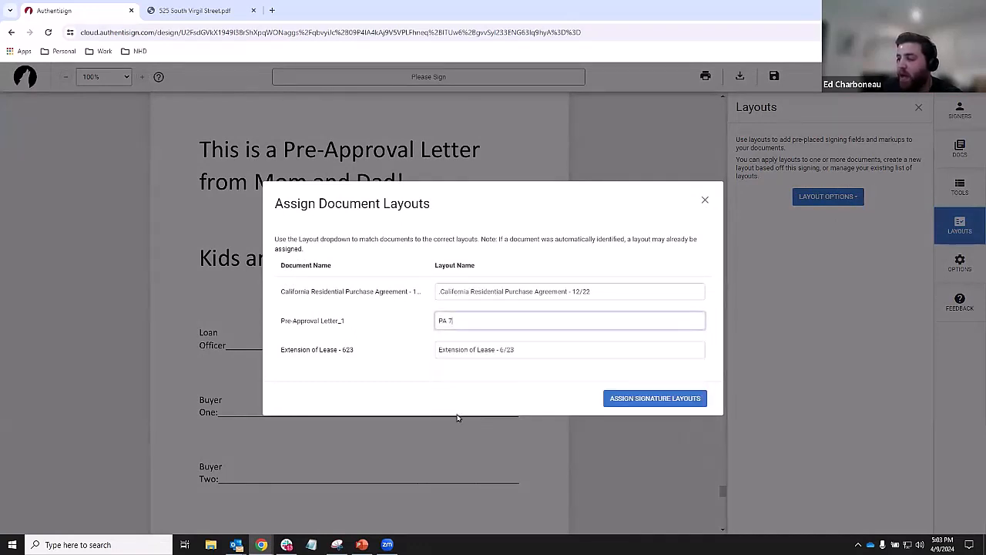
left_click(645, 400)
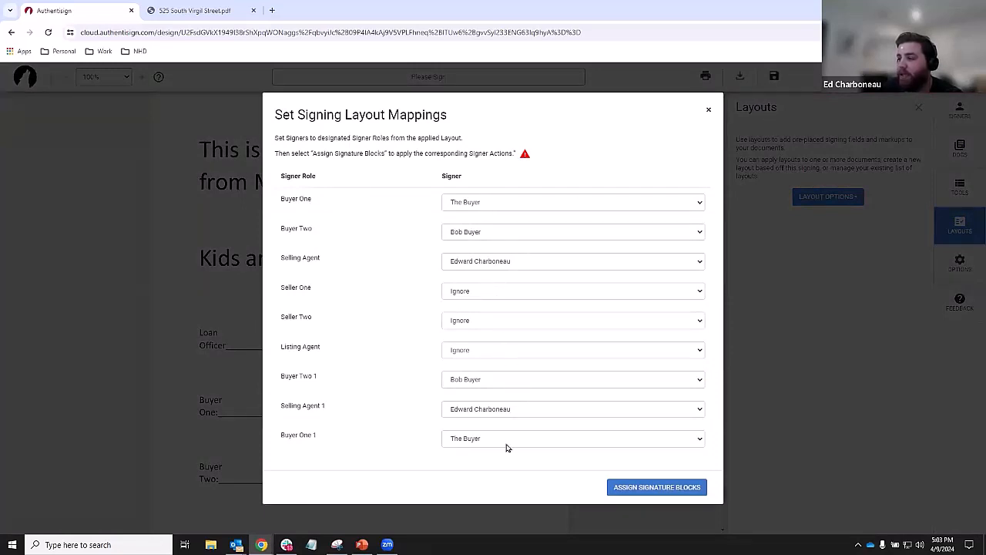
left_click(658, 490)
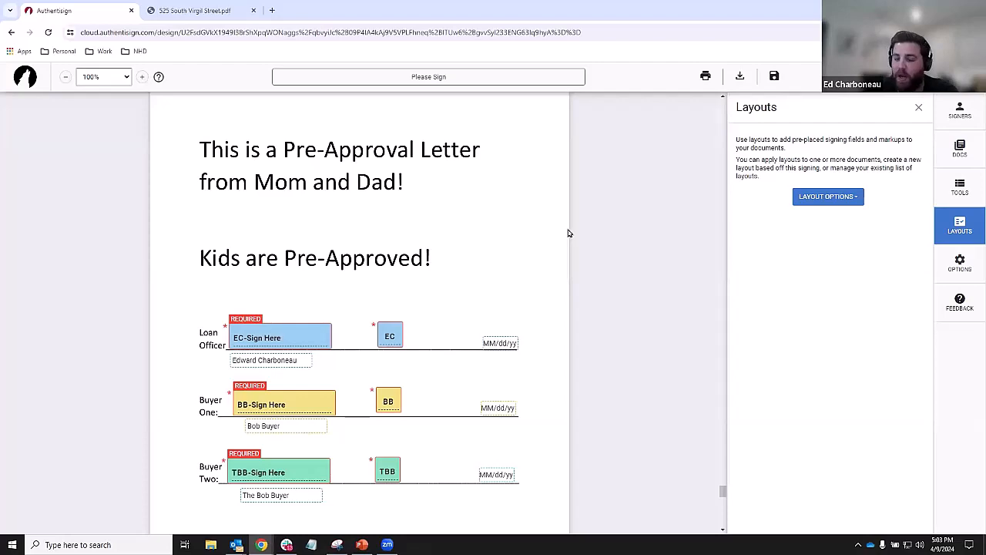
- Scroll through the Extension of Lease instruction page to review it
scroll(462, 300, "down", 2)
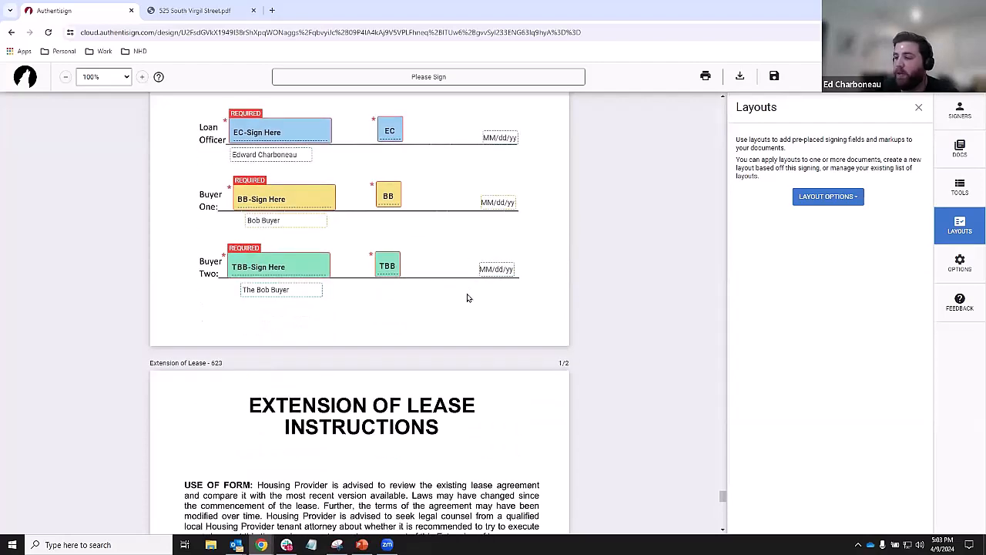
scroll(468, 295, "up", 1)
scroll(468, 295, "up", 1)
scroll(468, 296, "down", 4)
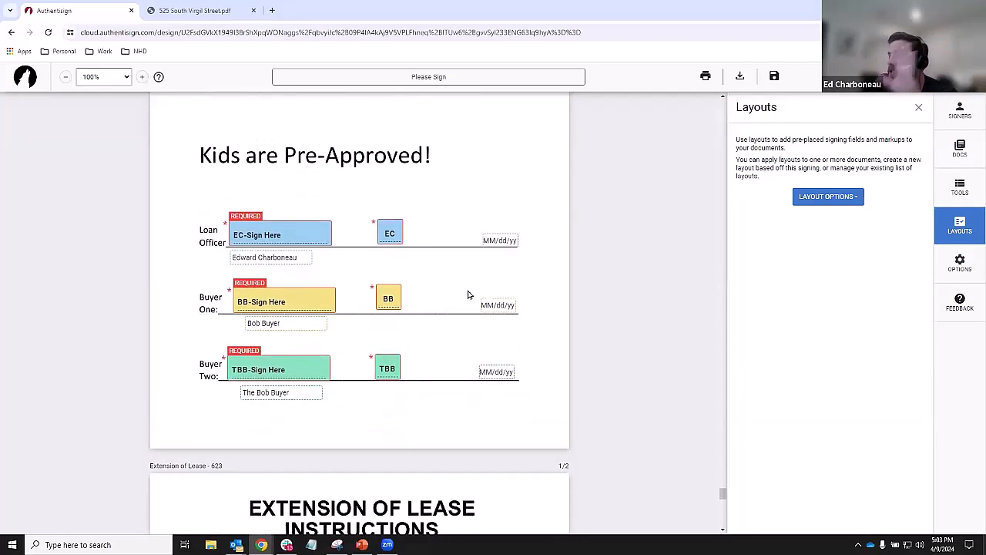
scroll(467, 295, "down", 1)
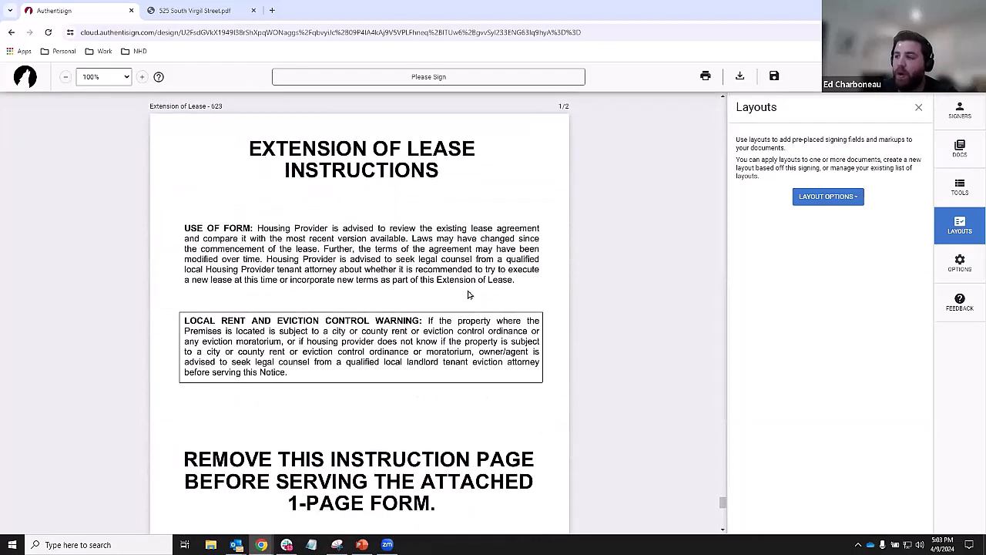
scroll(439, 252, "down", 2)
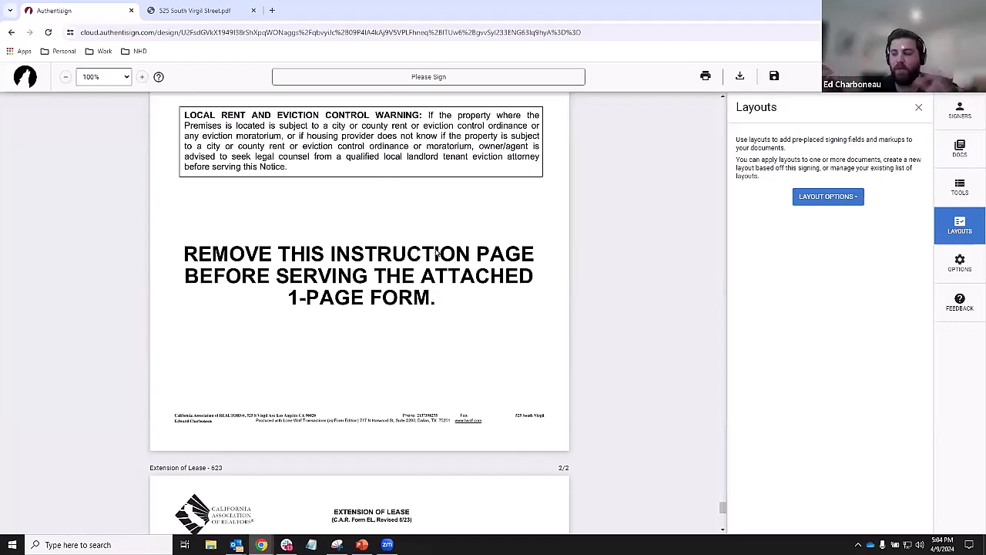
scroll(440, 254, "up", 1)
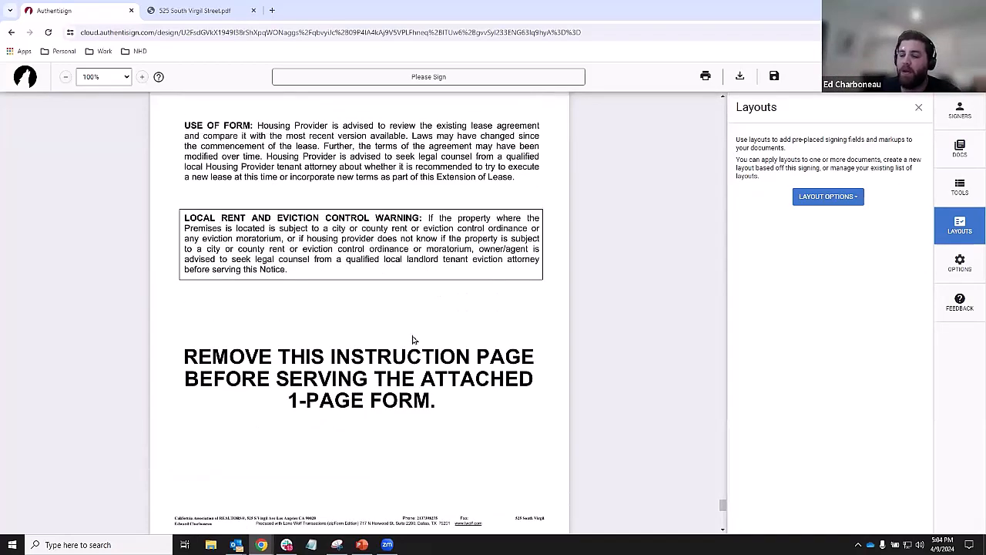
scroll(347, 270, "up", 1)
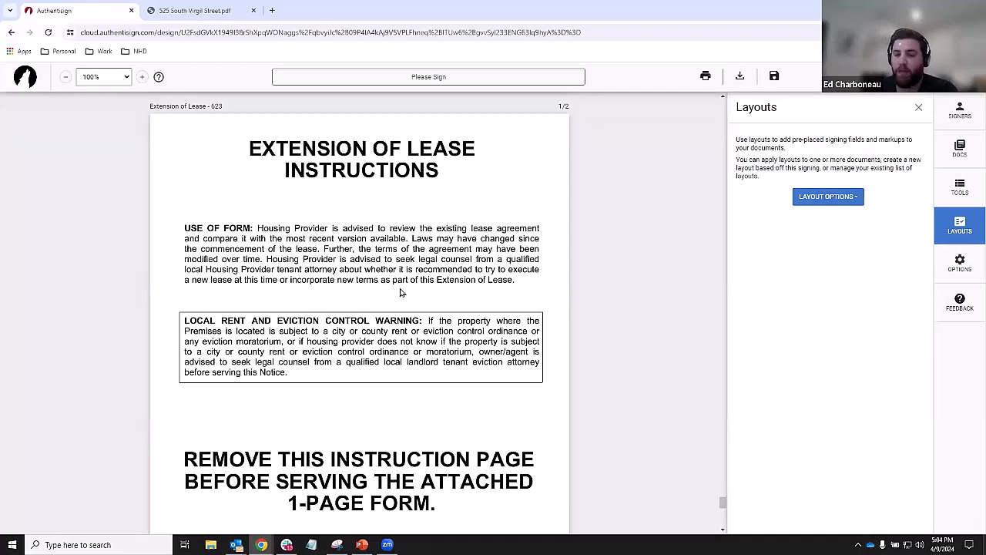
scroll(401, 292, "up", 1)
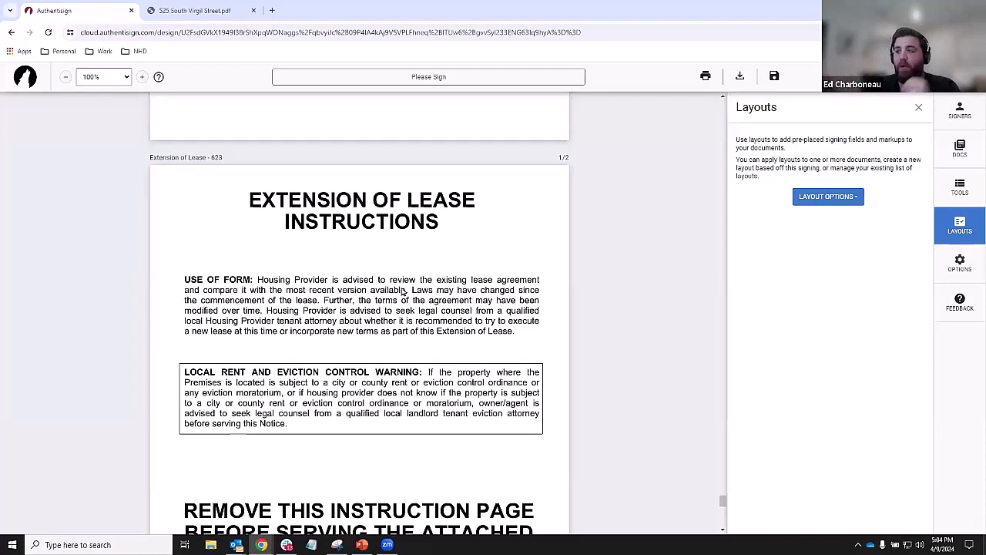
- Return to page 1 of 27 of the Purchase Agreement, the agency relationship disclosure
scroll(359, 275, "down", 2)
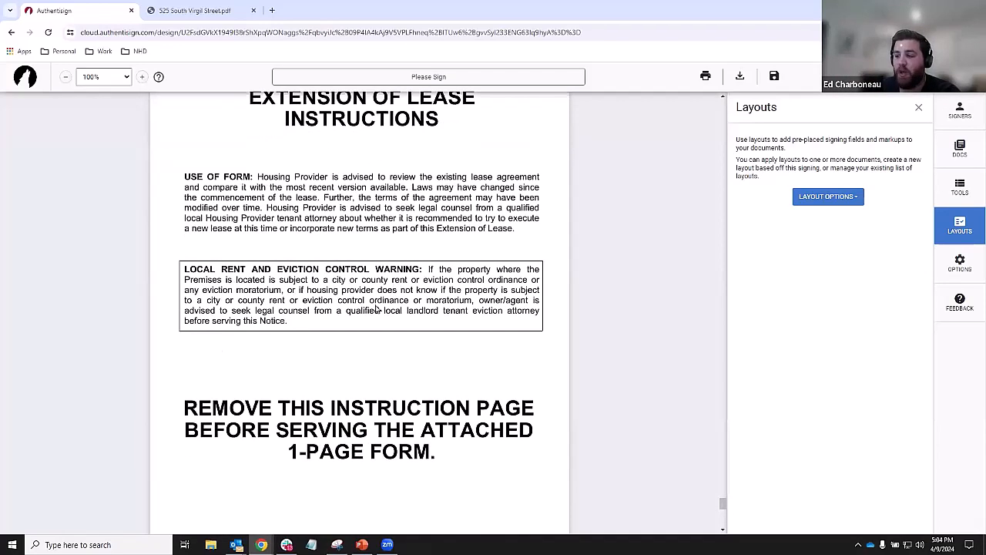
left_click(227, 417)
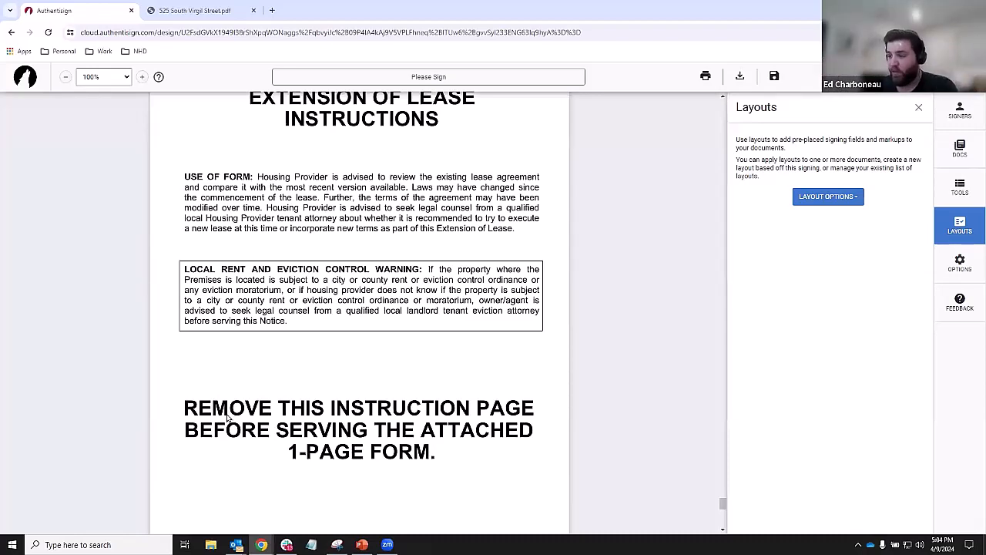
scroll(380, 413, "down", 2)
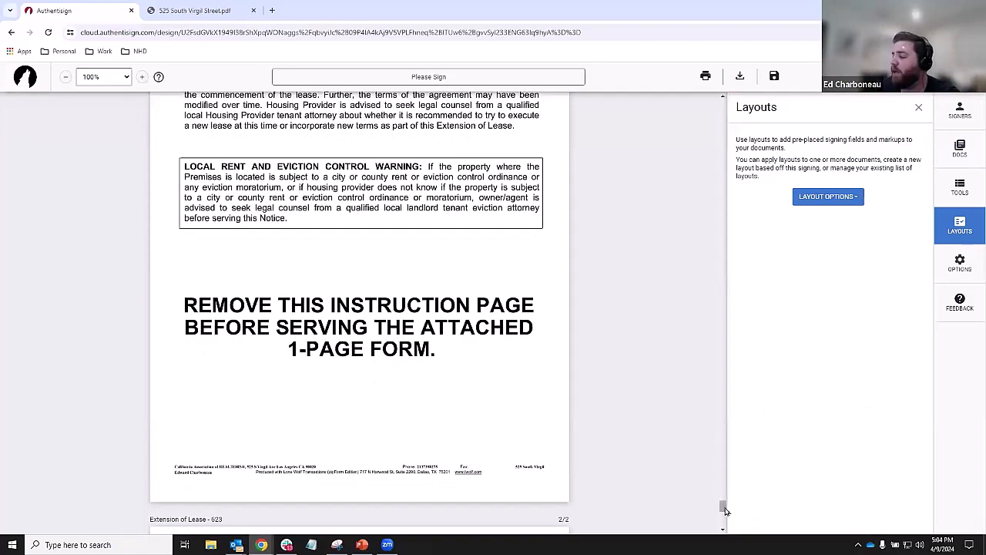
left_click_drag(724, 509, 717, 84)
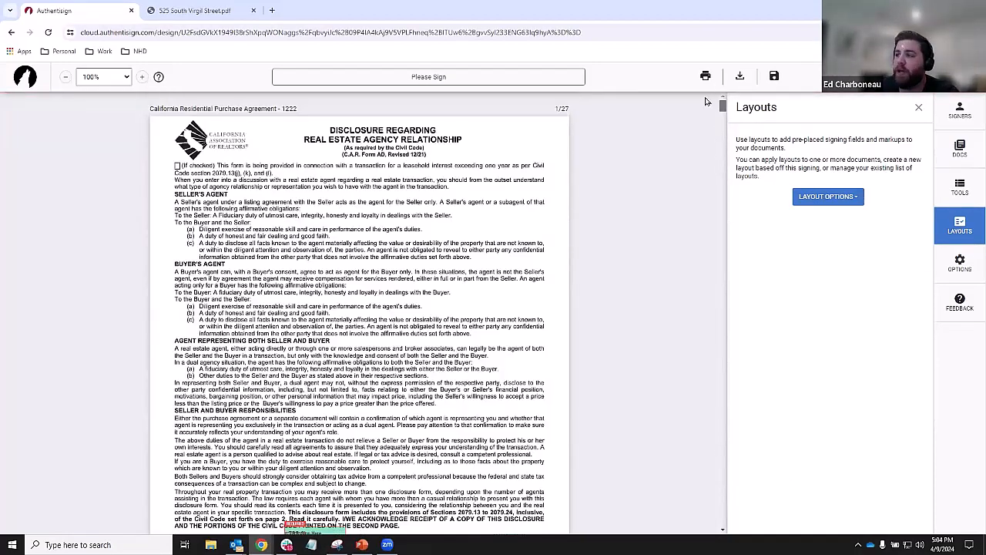
- Move past the Pre-Approval Letter to the Extension of Lease Instructions page with its rent control warning
scroll(459, 264, "down", 1)
scroll(459, 263, "down", 2)
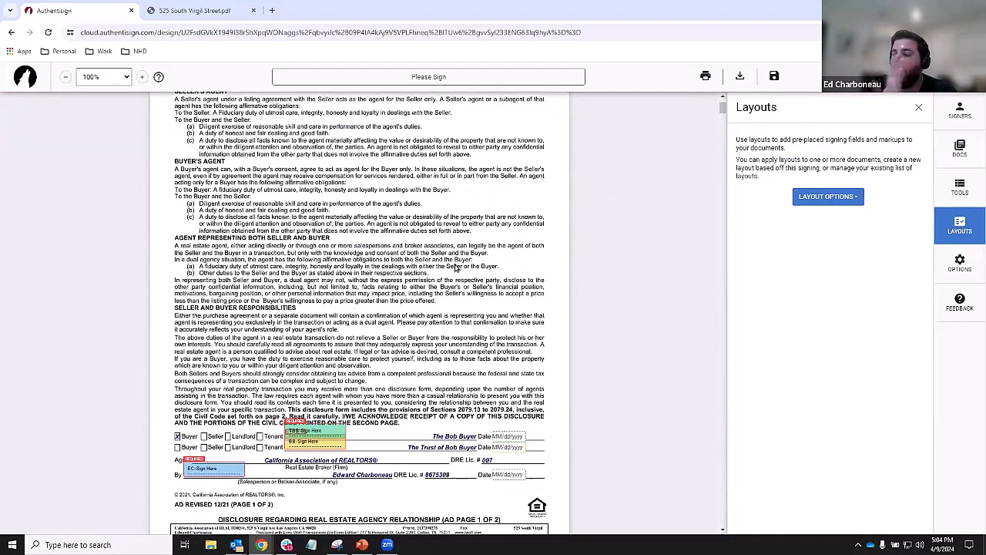
scroll(455, 268, "up", 3)
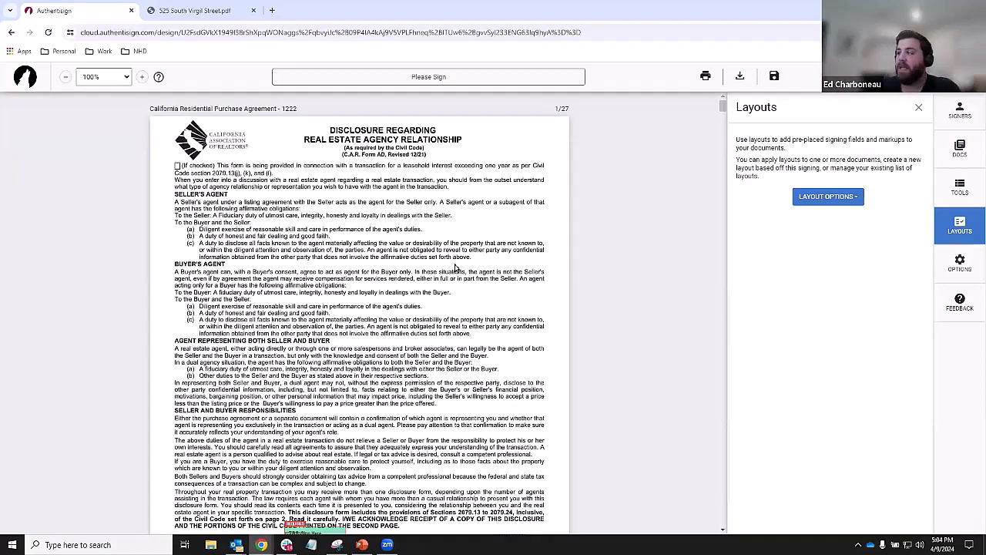
left_click_drag(723, 106, 693, 494)
scroll(502, 334, "down", 7)
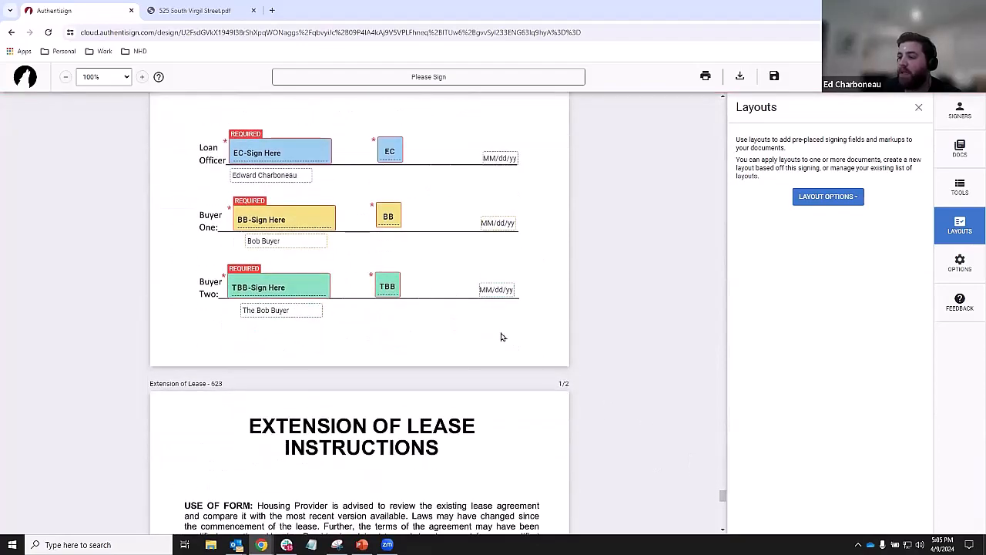
scroll(331, 308, "down", 8)
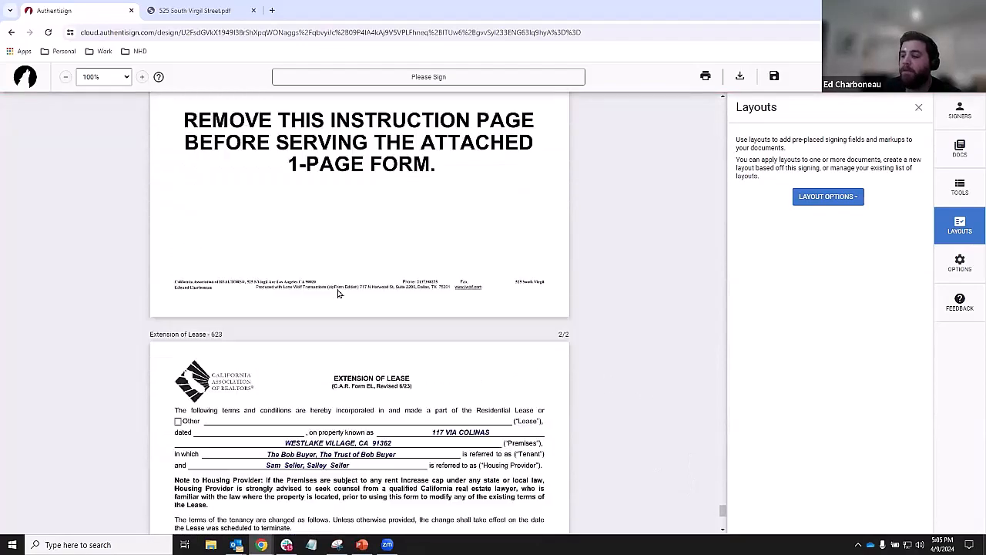
scroll(345, 363, "up", 3)
scroll(344, 362, "up", 5)
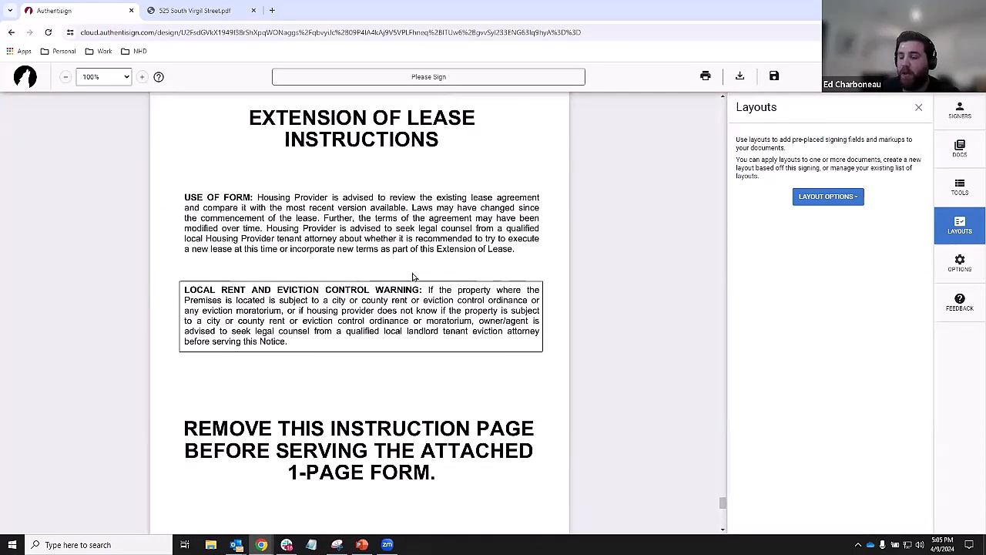
- In the Docs panel, delete page 1 of Extension of Lease - 623 and save the change
left_click(961, 152)
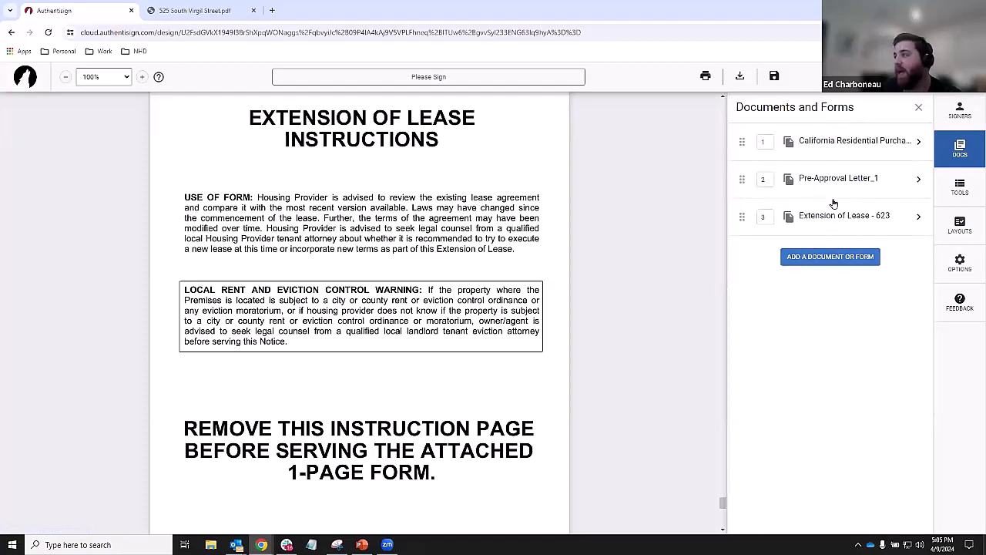
key("ctrl")
key("ctrl")
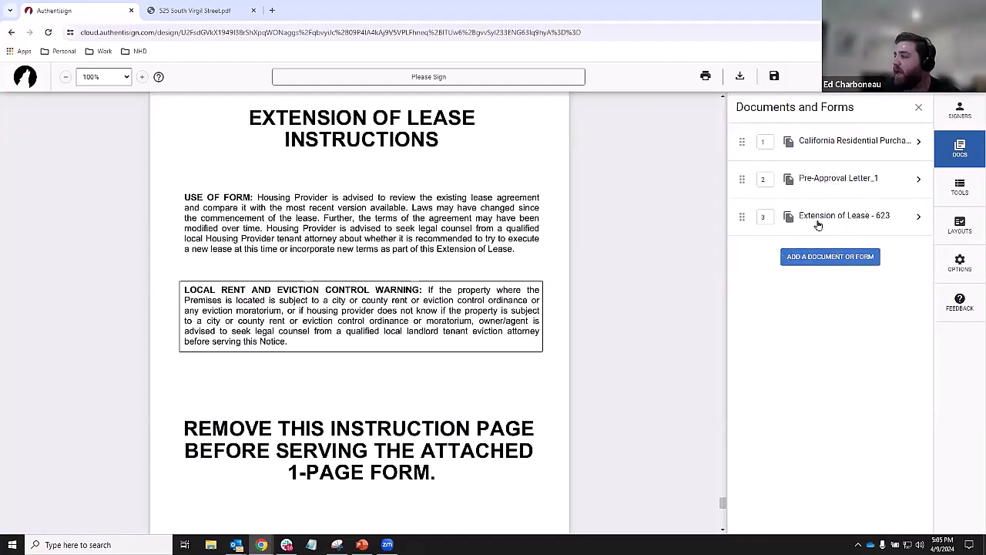
left_click(818, 220)
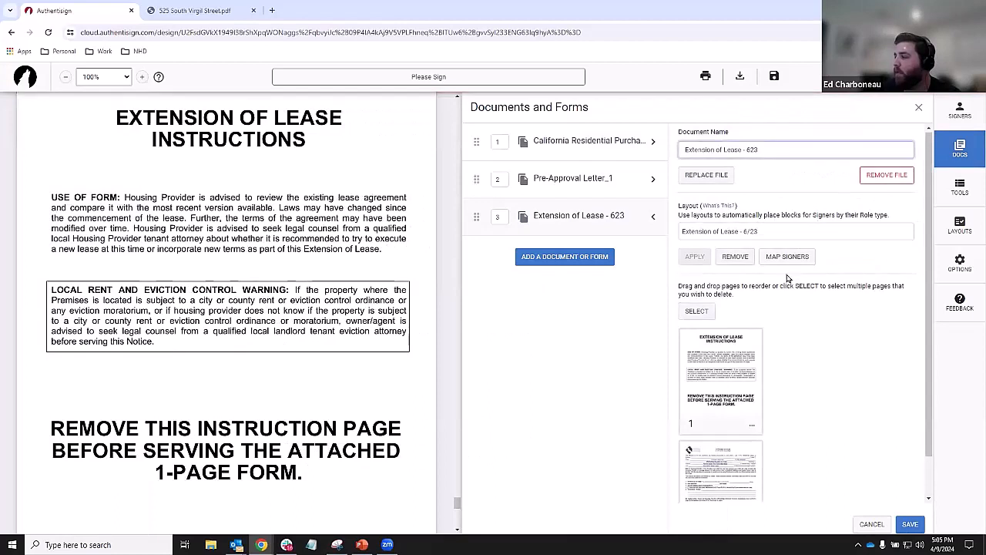
scroll(780, 259, "down", 1)
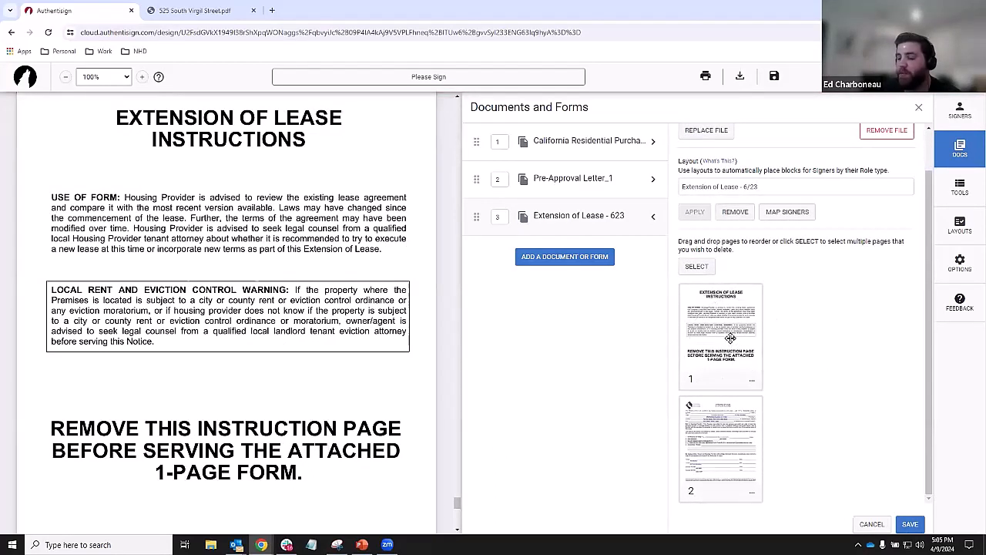
left_click(753, 385)
left_click(763, 341)
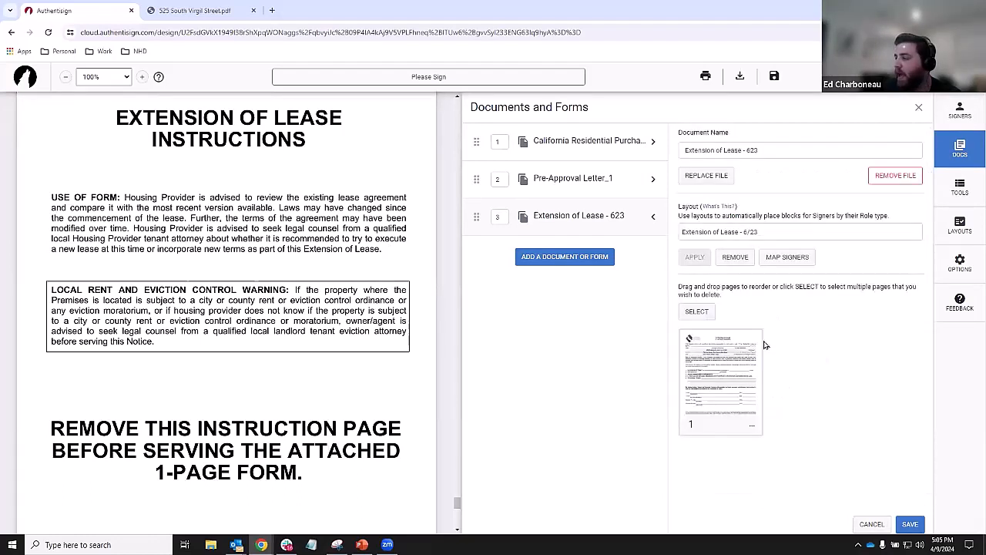
left_click(910, 526)
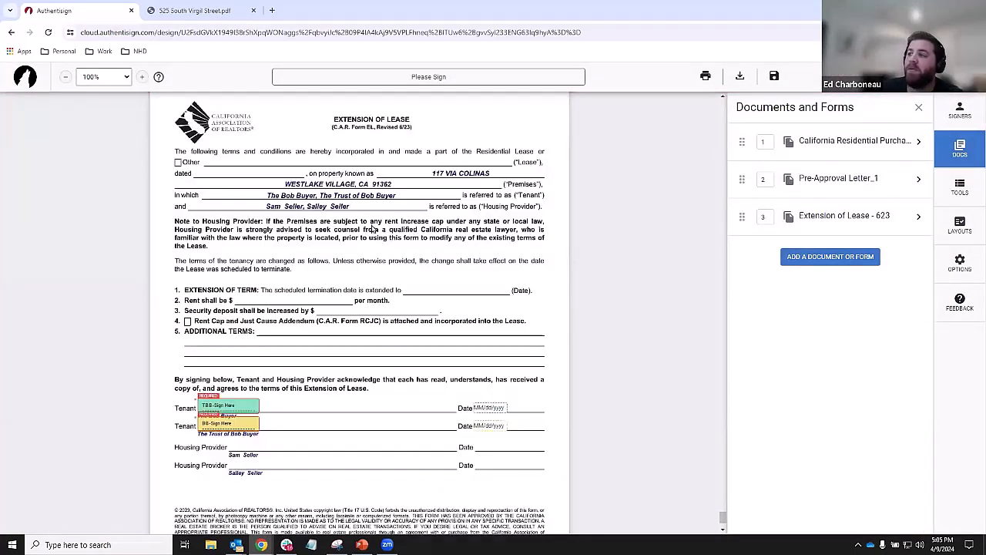
scroll(393, 246, "up", 8)
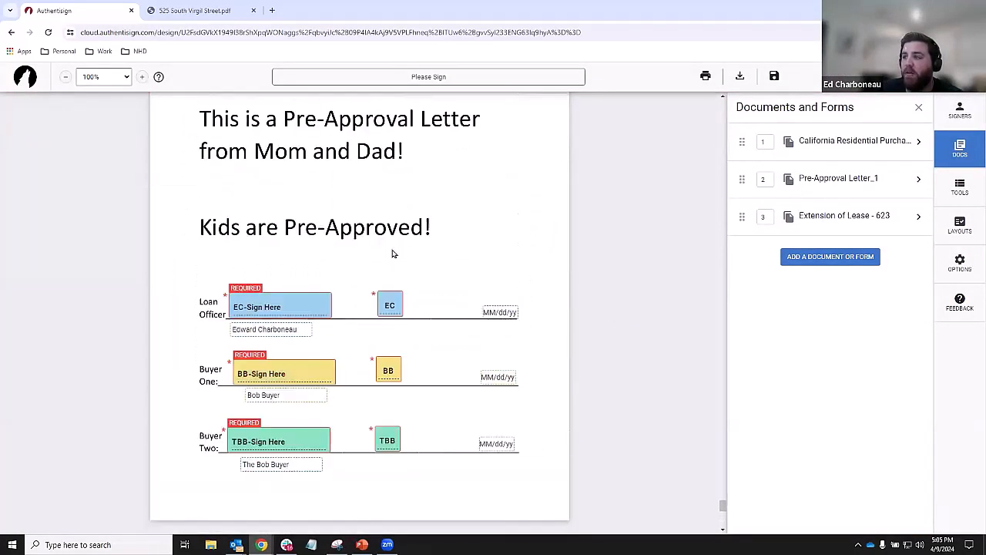
scroll(391, 254, "down", 2)
scroll(392, 253, "down", 2)
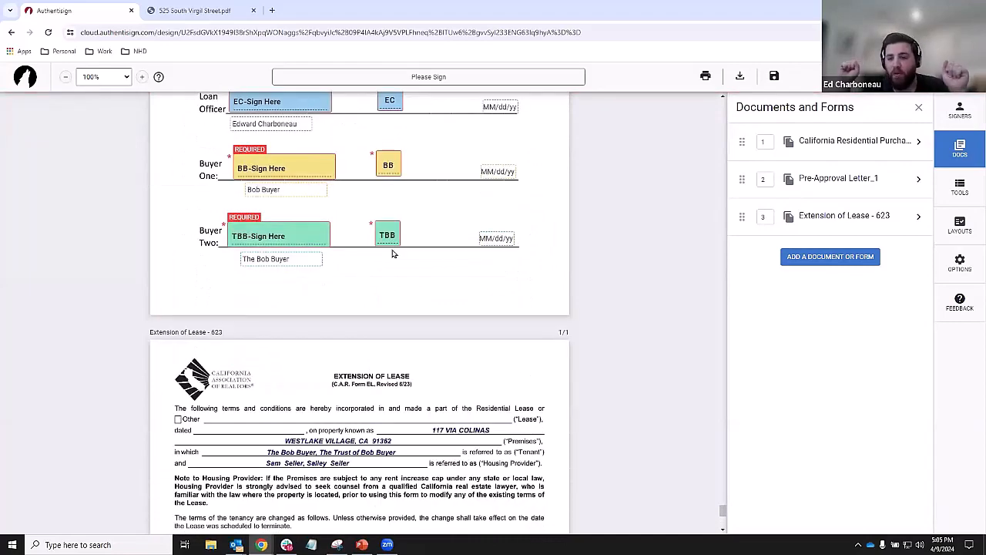
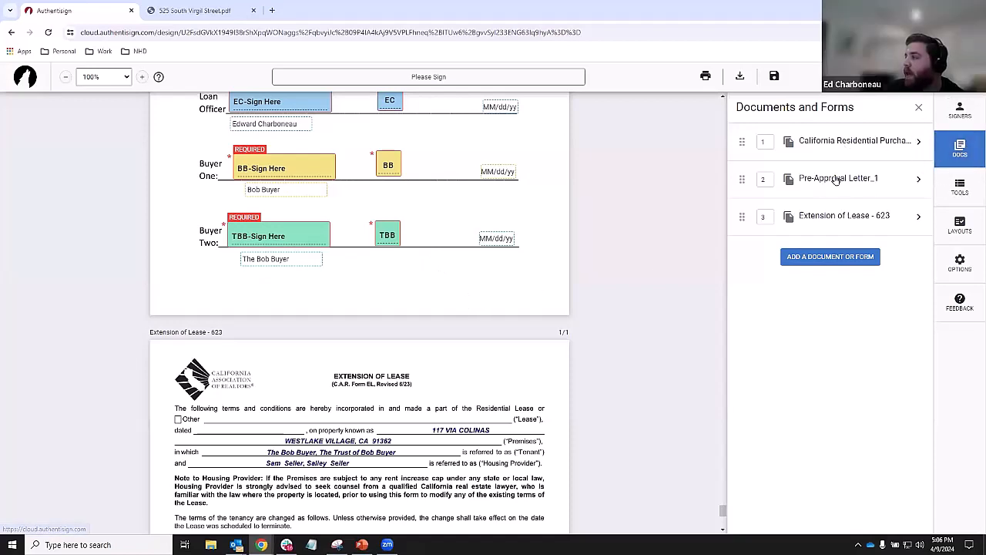
- Expand the Extension of Lease and California Residential Purchase documents and scroll through their page thumbnails
left_click(816, 213)
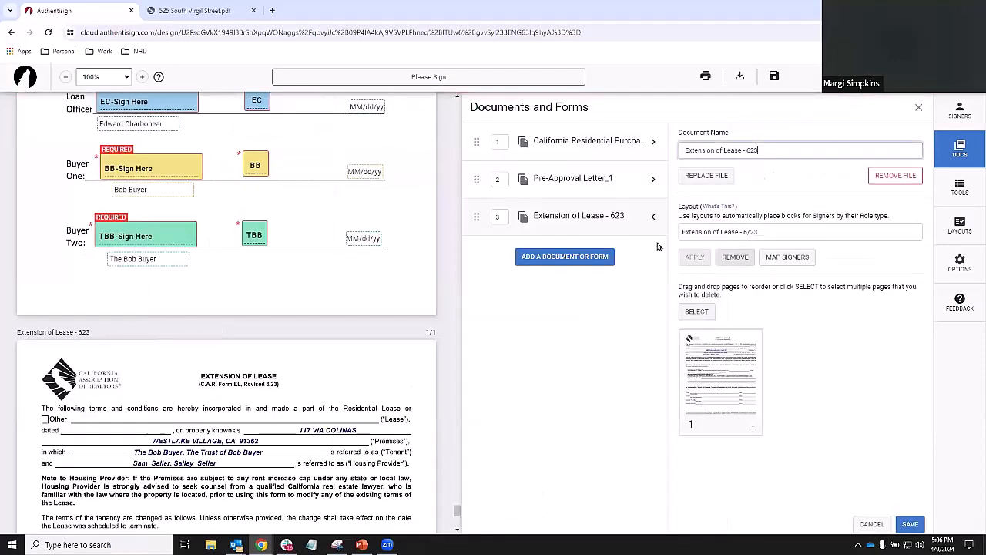
left_click(961, 145)
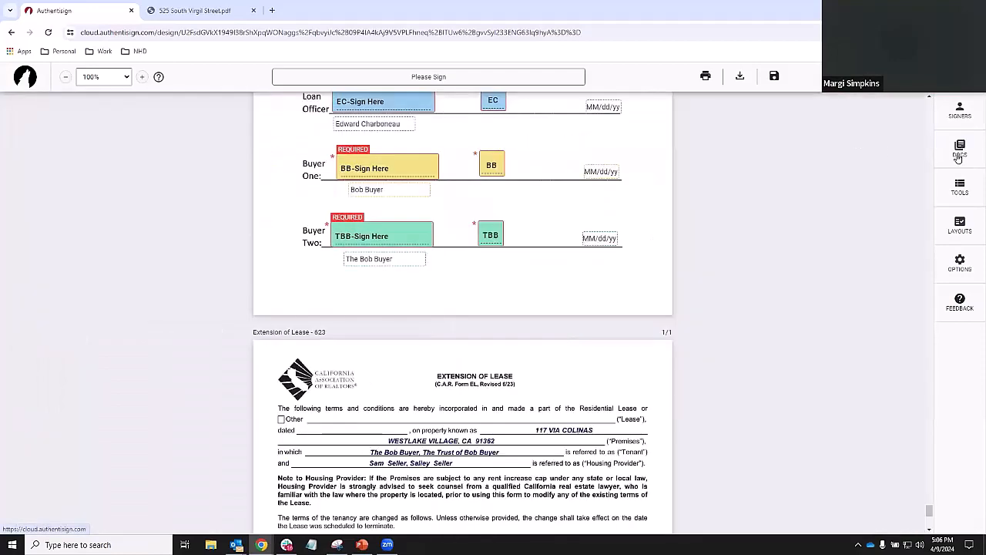
left_click(959, 155)
left_click(851, 146)
scroll(760, 292, "down", 10)
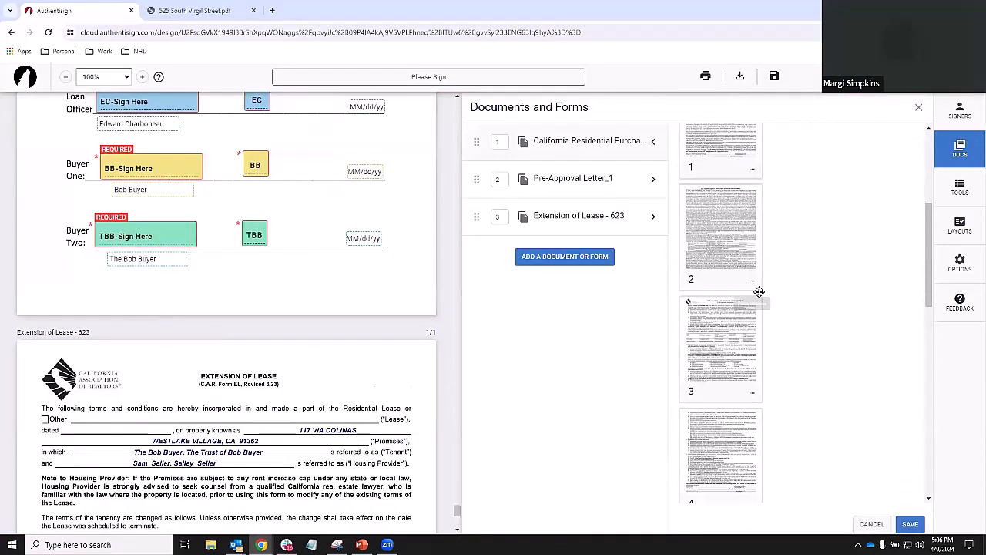
scroll(760, 291, "down", 15)
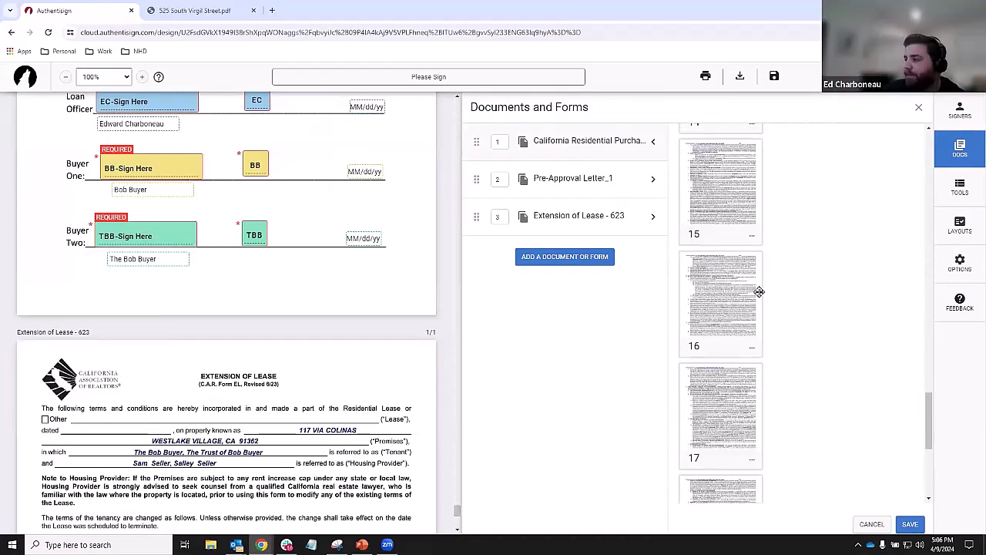
scroll(760, 291, "down", 5)
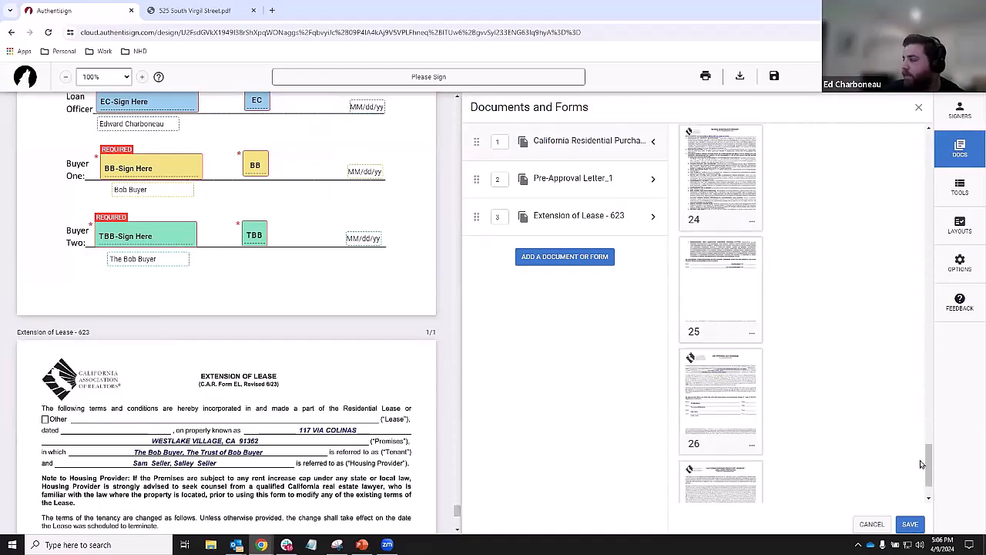
left_click_drag(929, 461, 912, 128)
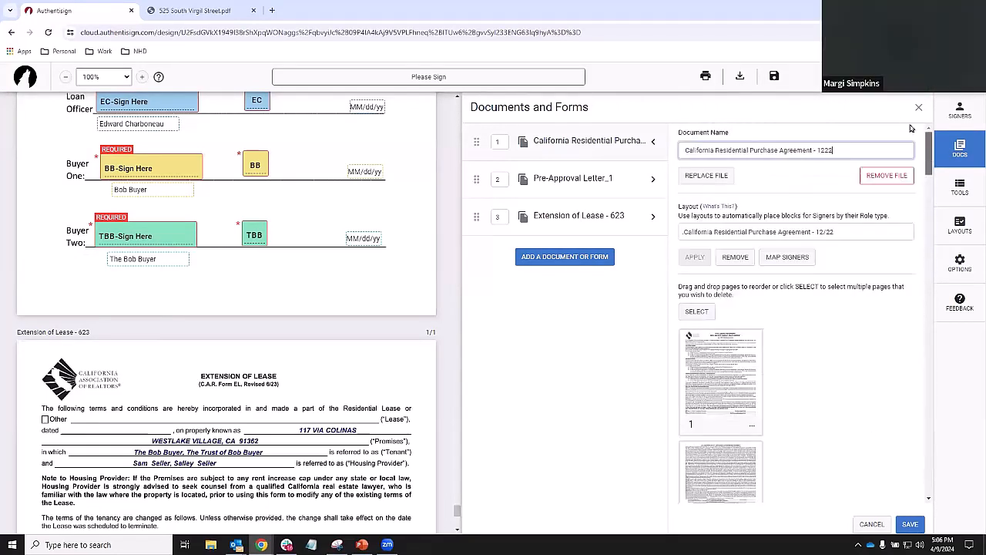
- Re-expand the Purchase document's pages, cancel page 1's options menu, and show the Signers list
left_click(961, 151)
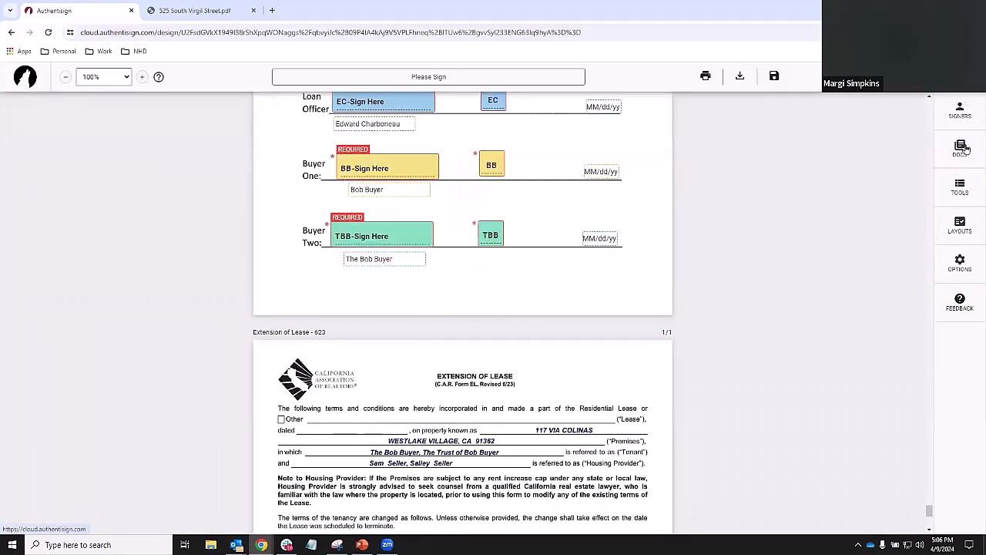
scroll(589, 320, "up", 2)
scroll(588, 320, "up", 3)
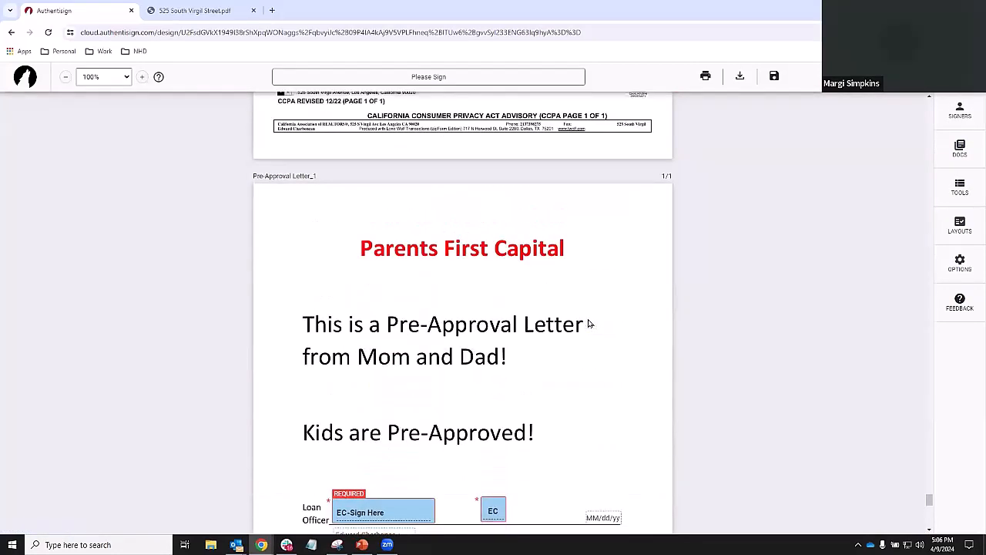
left_click(958, 153)
left_click(808, 139)
scroll(780, 285, "down", 1)
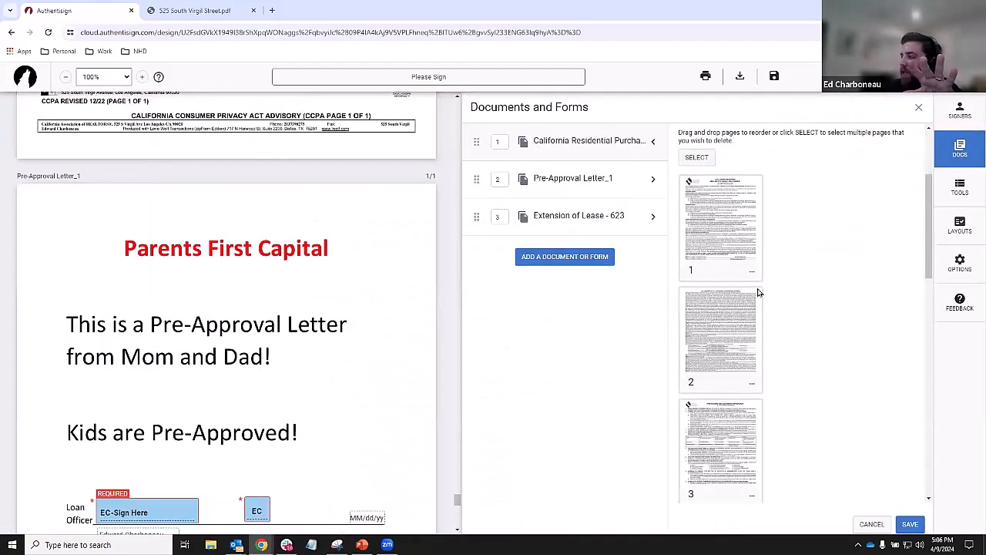
left_click(753, 271)
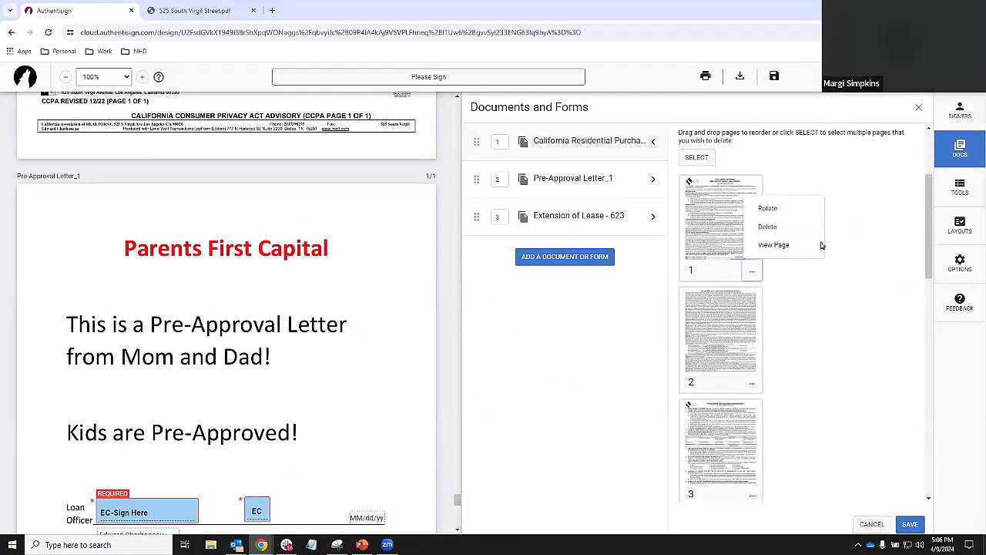
left_click(871, 524)
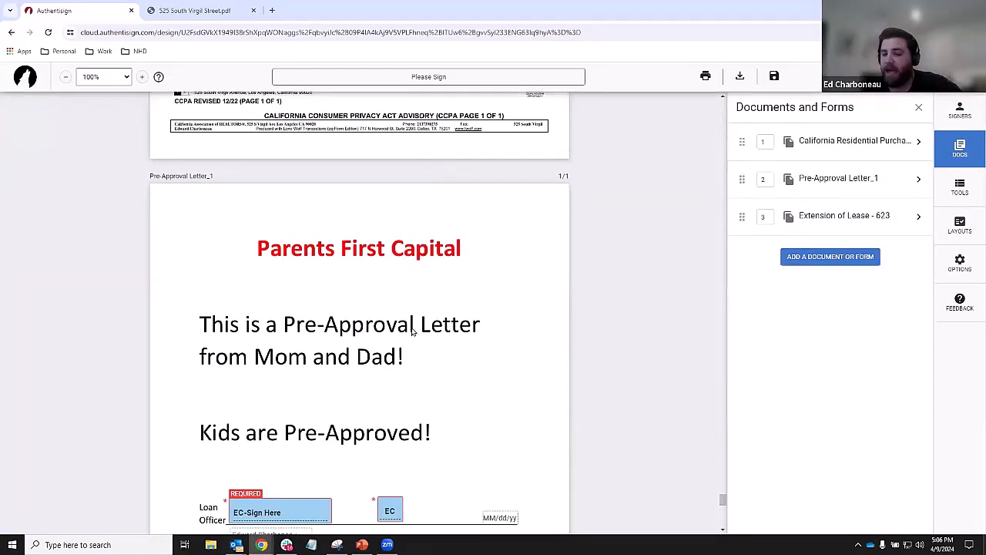
left_click(967, 110)
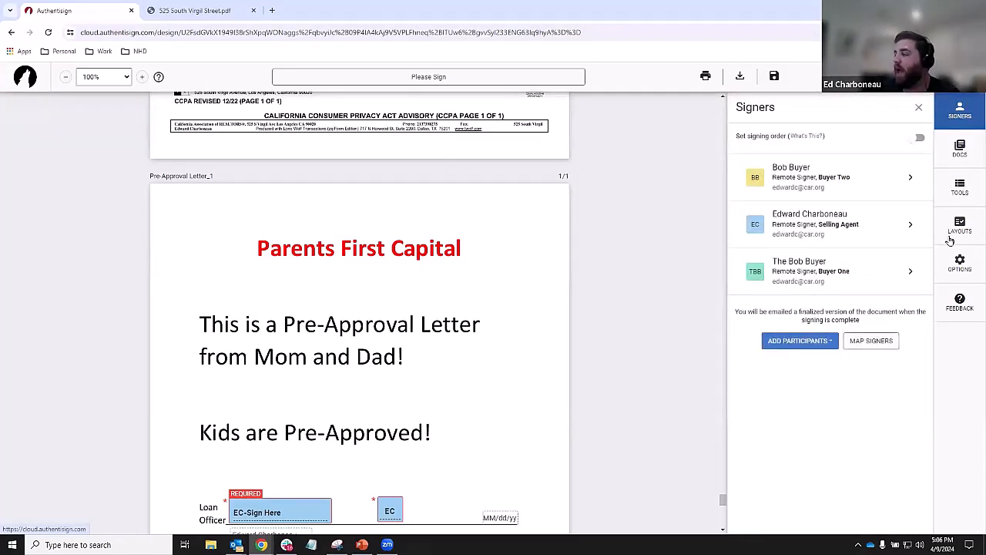
- Bring the document view back to the top of the first page
scroll(393, 287, "up", 15)
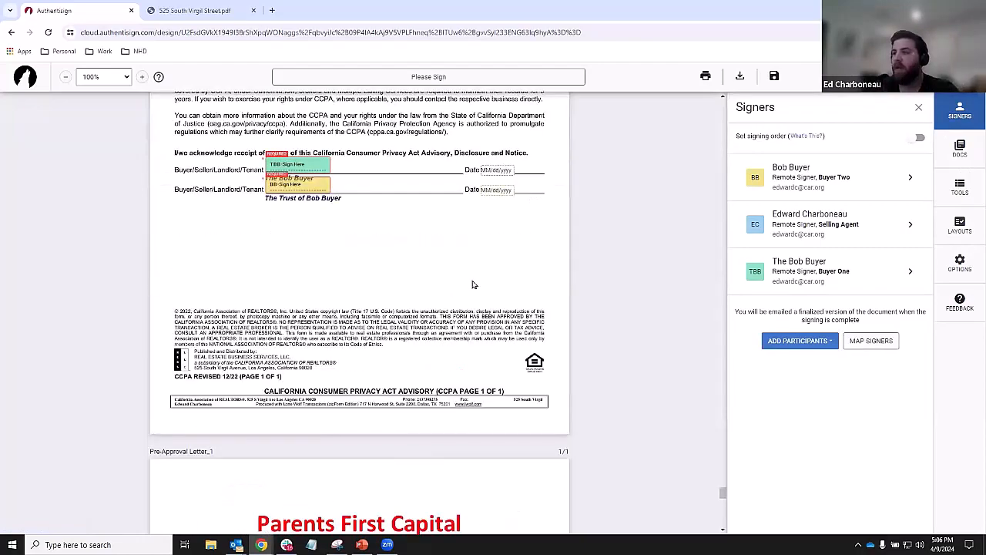
mouse_move(721, 476)
left_mouse_down()
mouse_move(733, 372)
mouse_move(721, 104)
left_mouse_up()
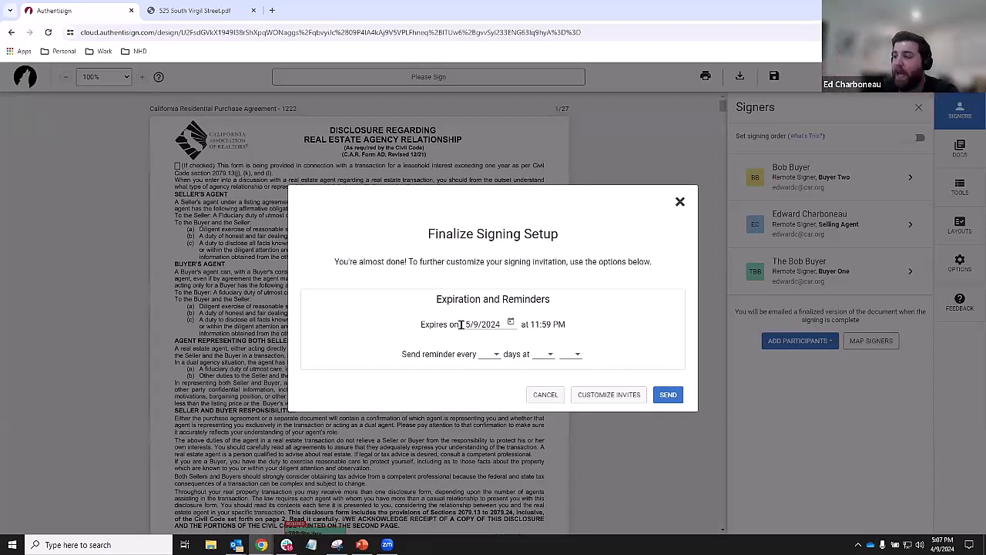
- Change the invitation expiry date from 5/9/2024 to 4/16/2024 using the calendar
left_click(511, 323)
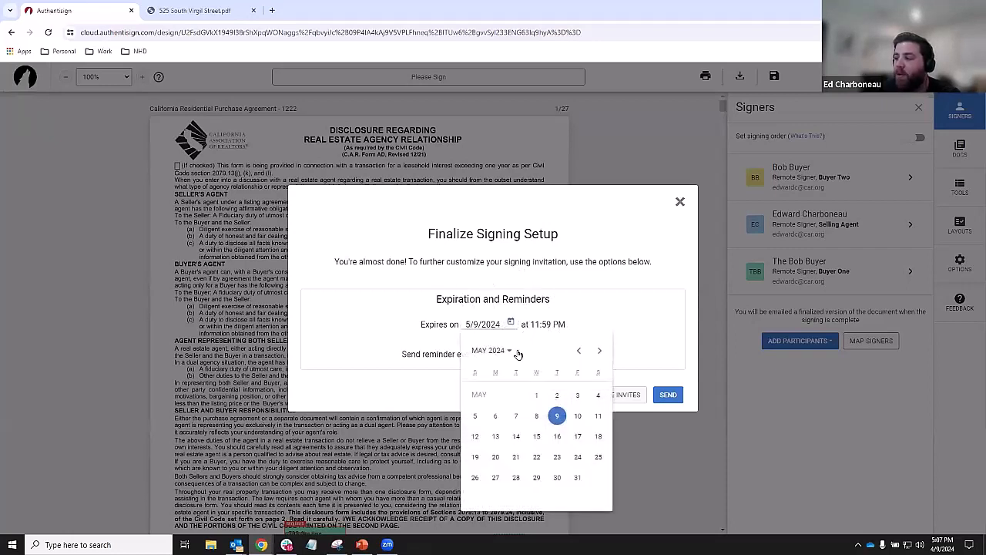
left_click(577, 350)
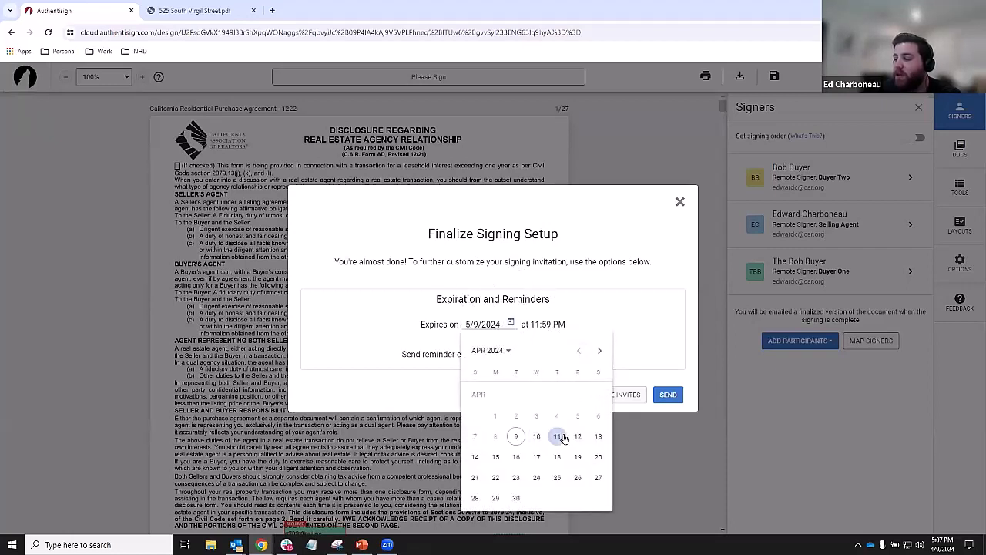
left_click(516, 457)
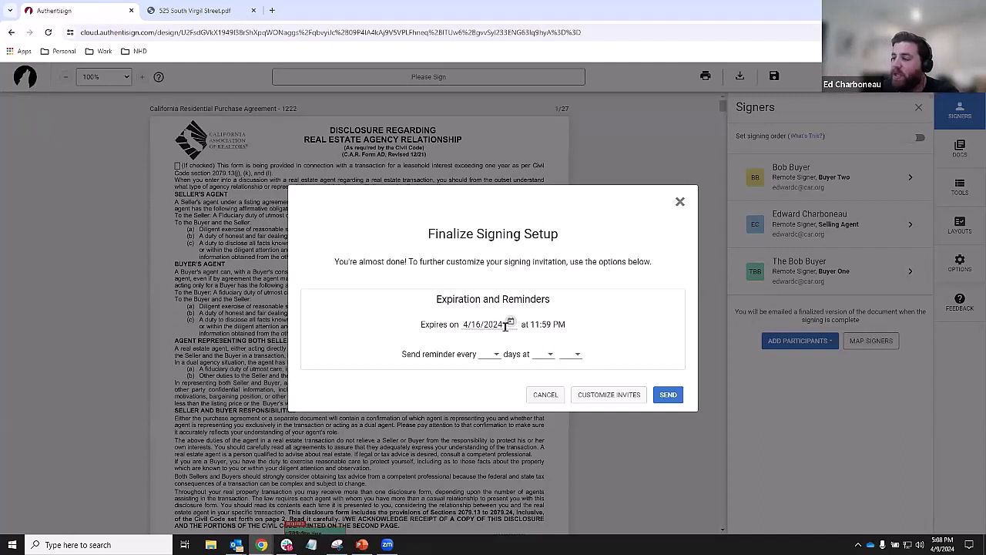
left_click(669, 394)
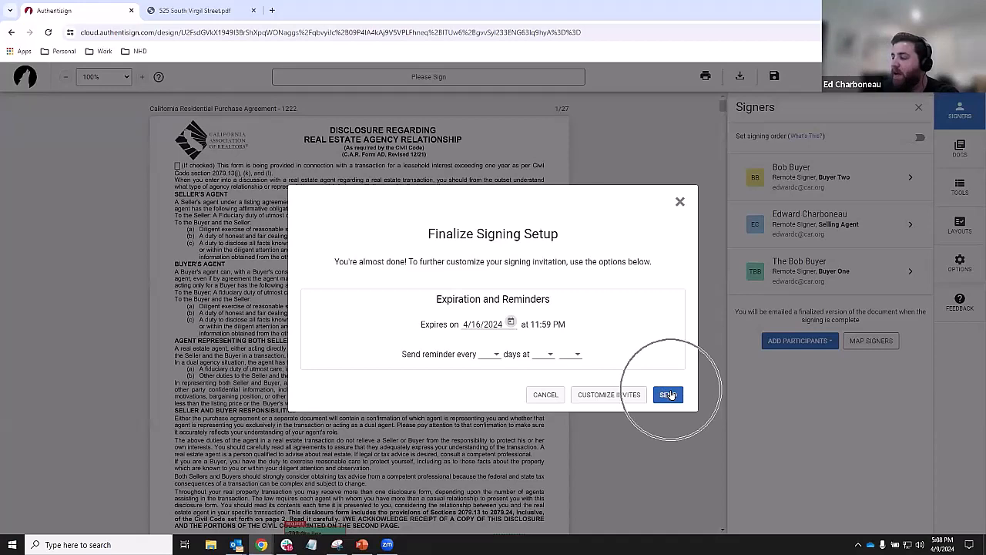
- Review the Customize Invites emails without changes, then send invitations to all three signers
left_click(621, 398)
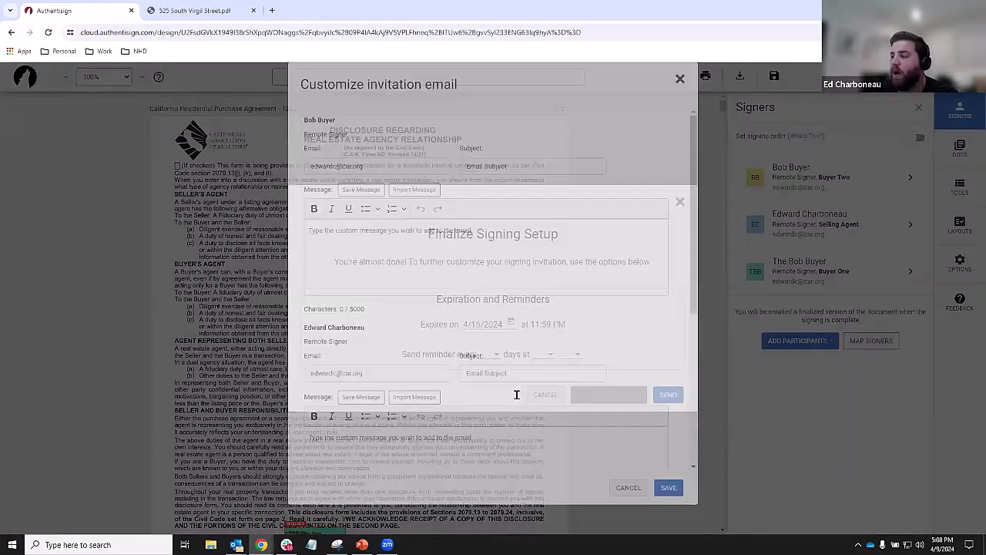
scroll(404, 304, "down", 2)
scroll(405, 305, "up", 2)
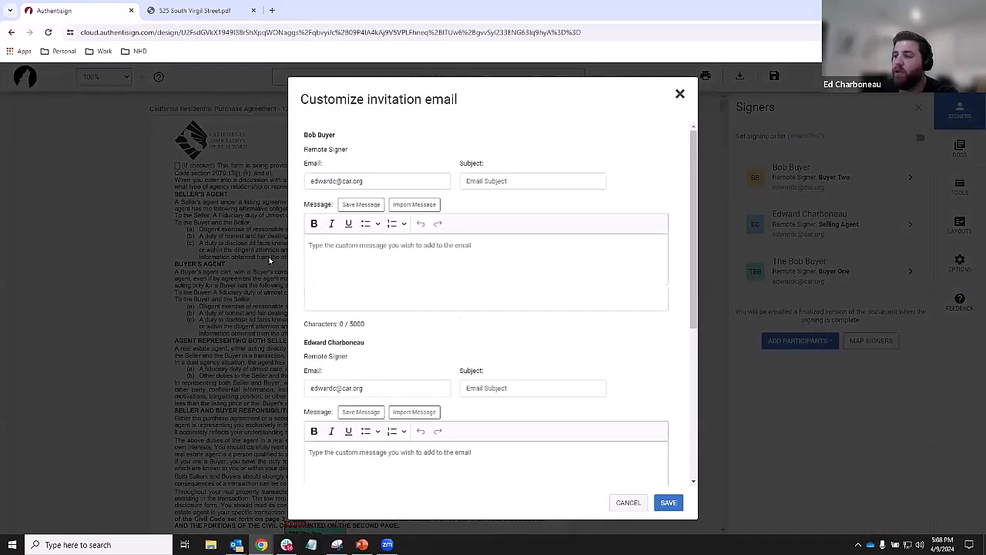
scroll(384, 309, "down", 2)
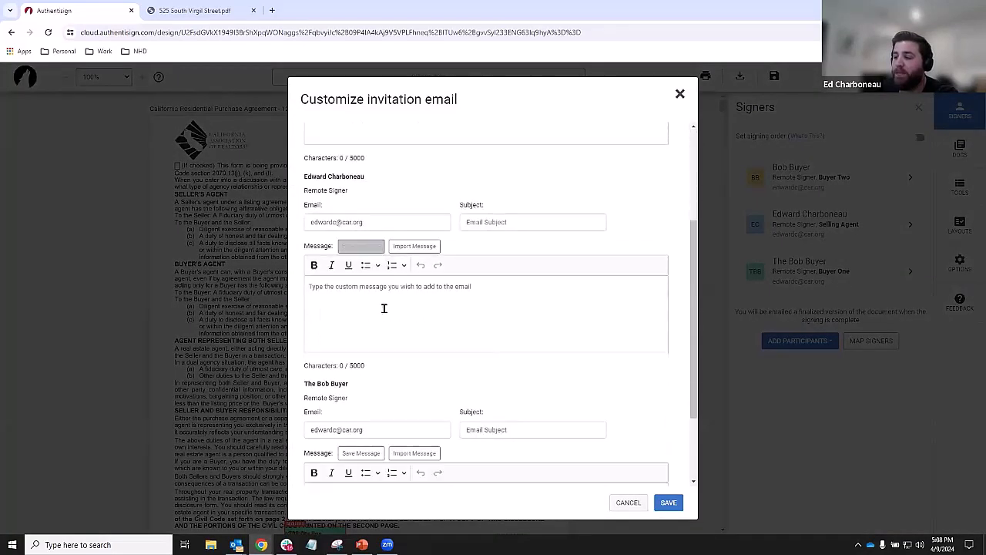
scroll(384, 309, "down", 2)
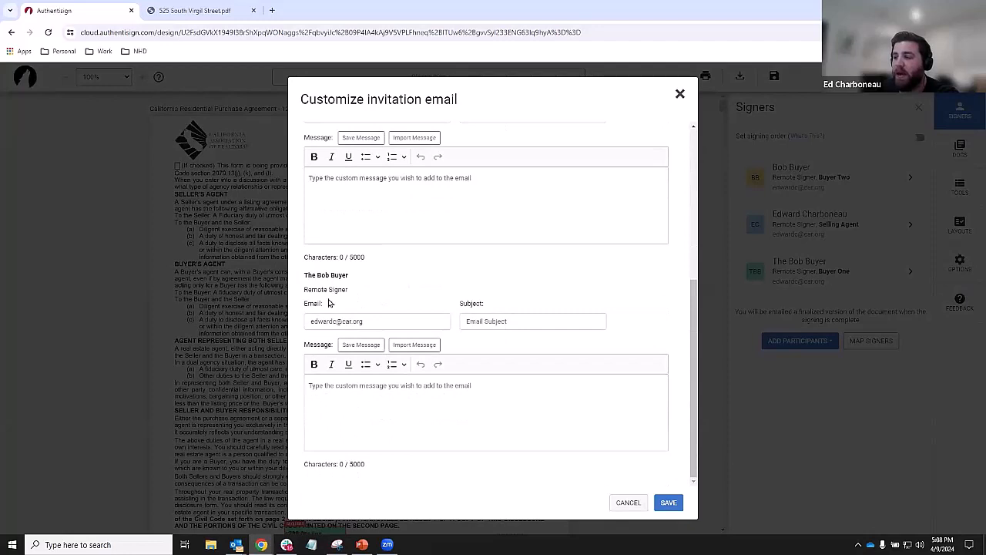
scroll(326, 308, "up", 1)
scroll(330, 339, "up", 4)
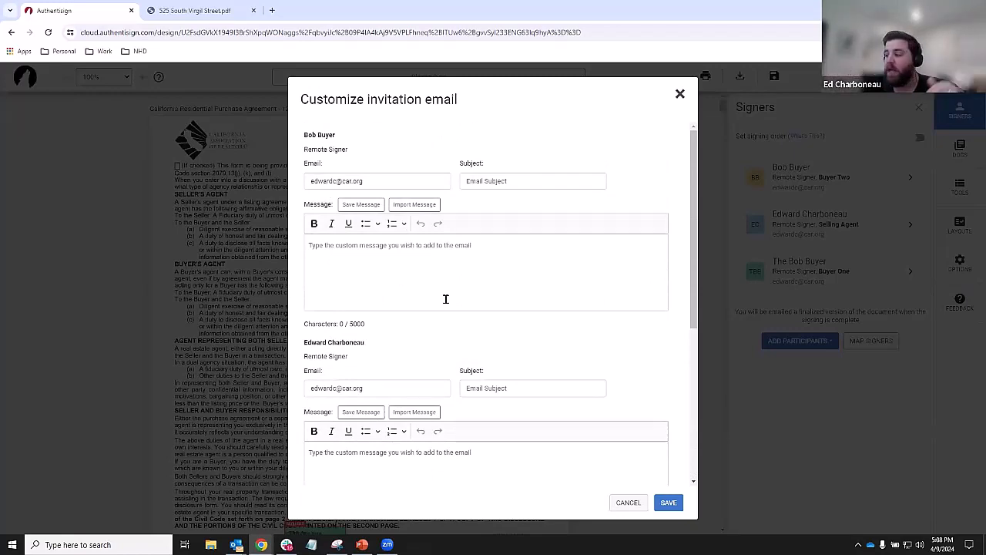
left_click(635, 502)
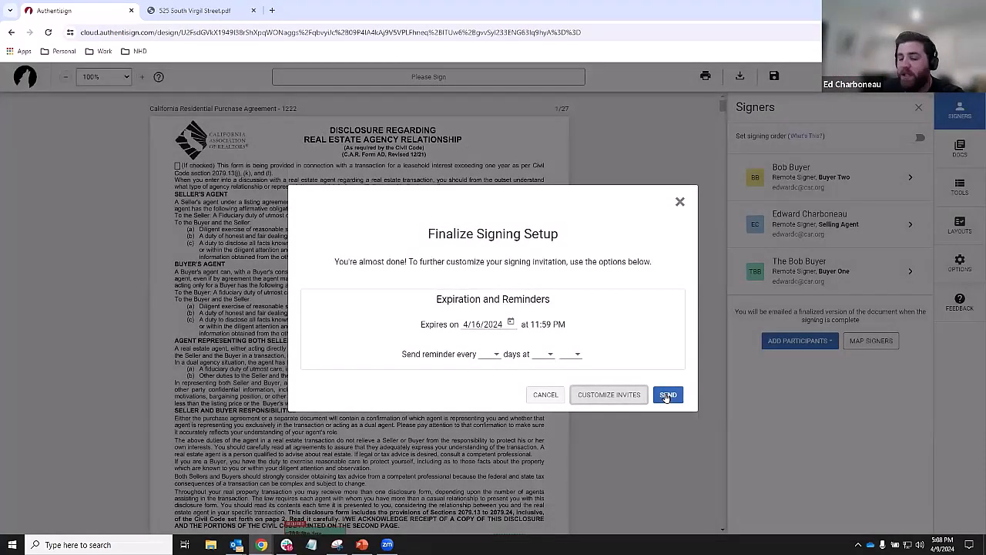
left_click(667, 395)
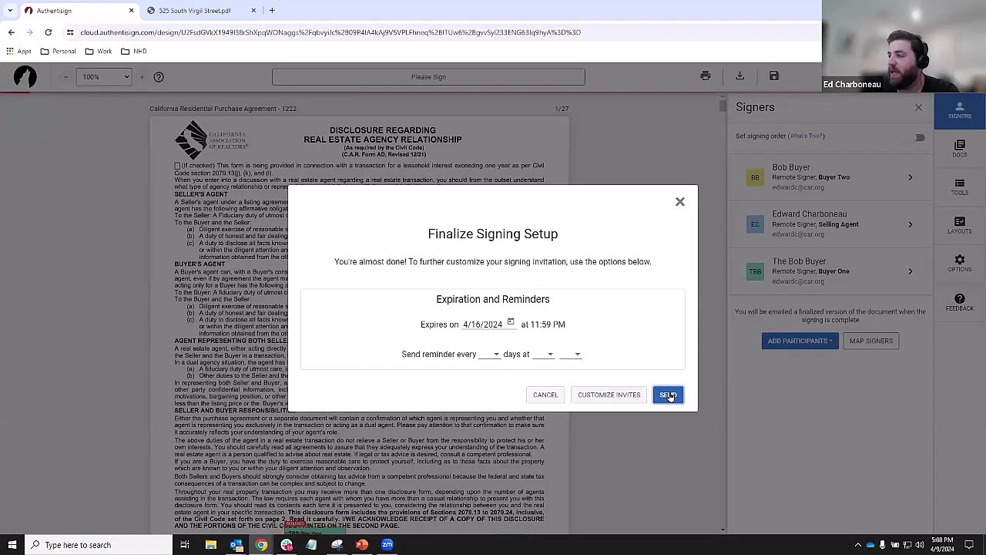
left_click(667, 396)
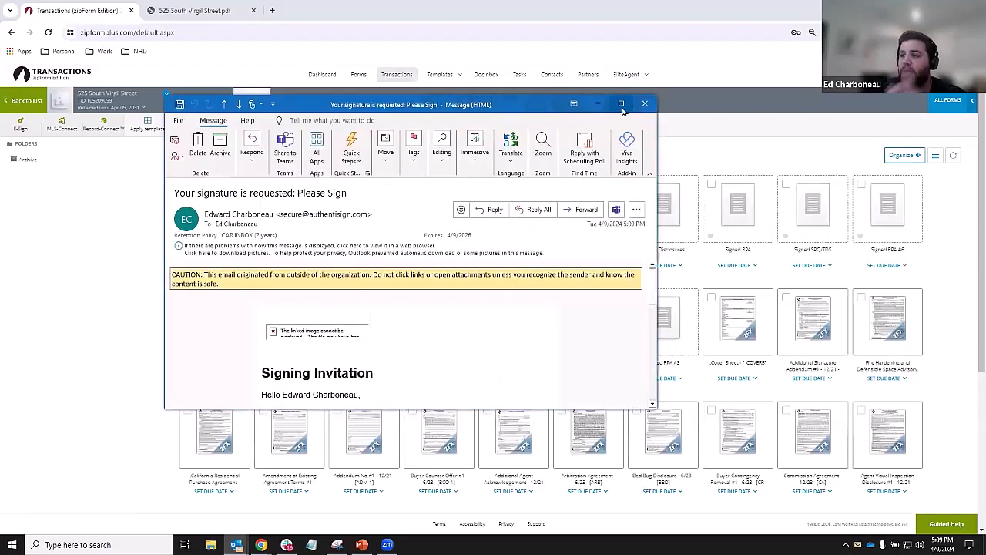
- Maximize the Please Sign invitation email and launch its signing session in the browser
left_click(622, 105)
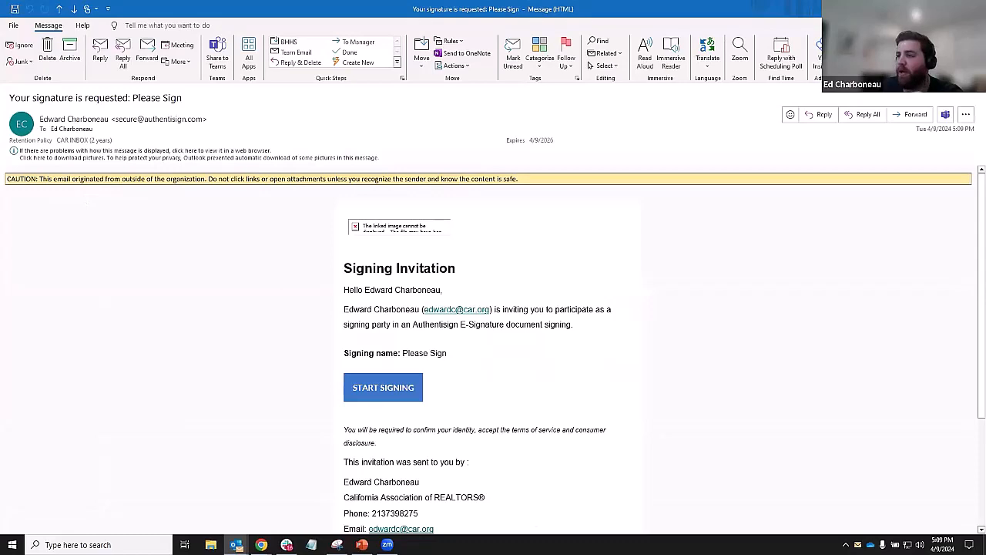
key("alt+Tab")
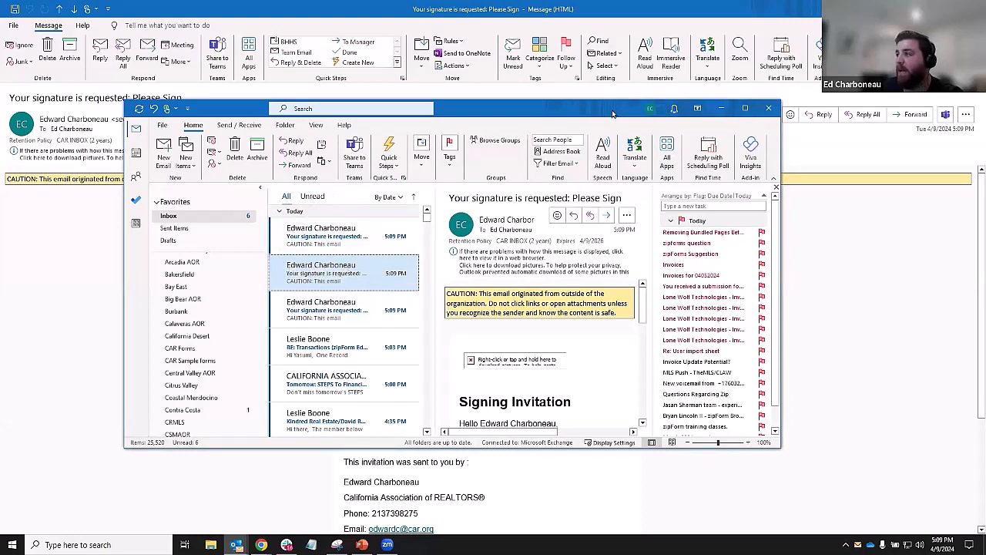
left_click_drag(598, 113, 985, 112)
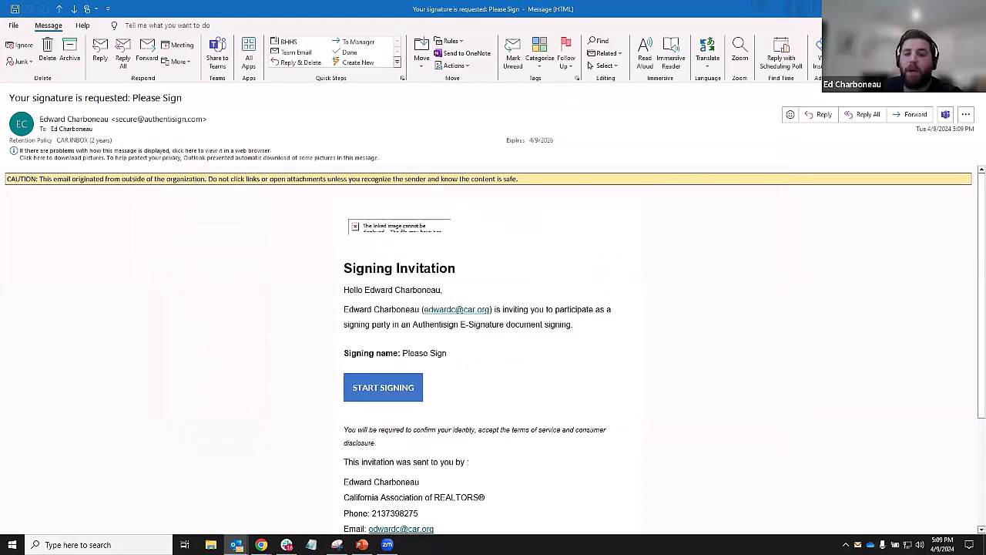
left_click(145, 123)
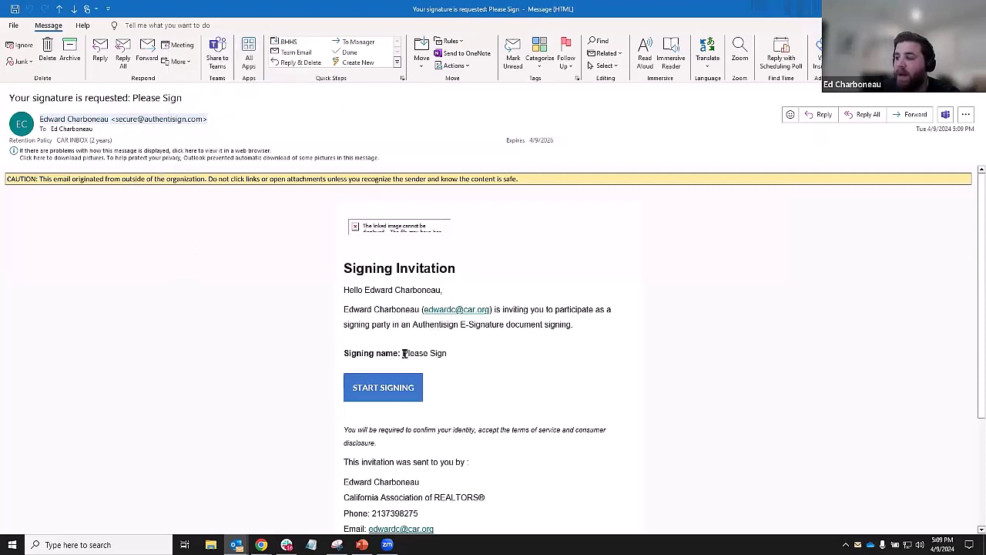
left_click(377, 391)
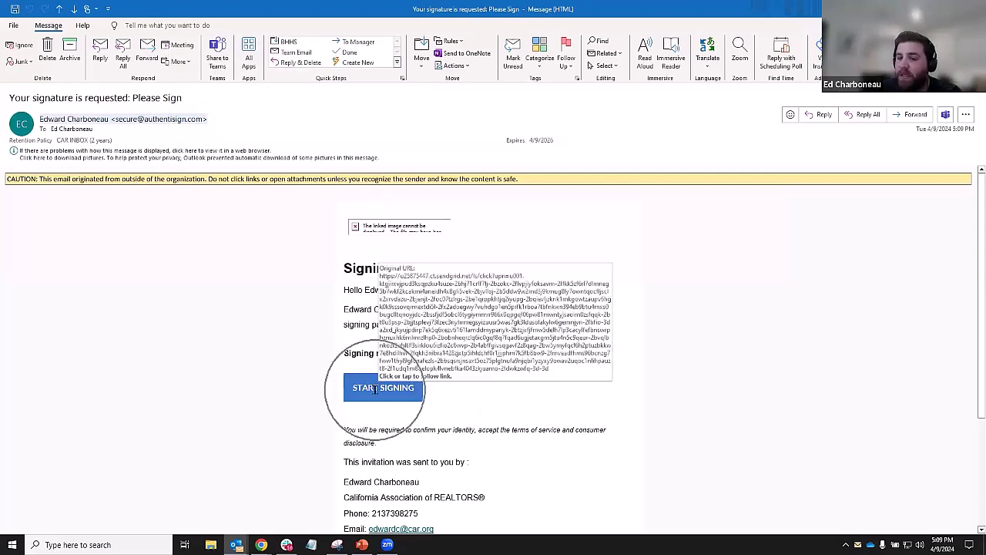
left_click(392, 391)
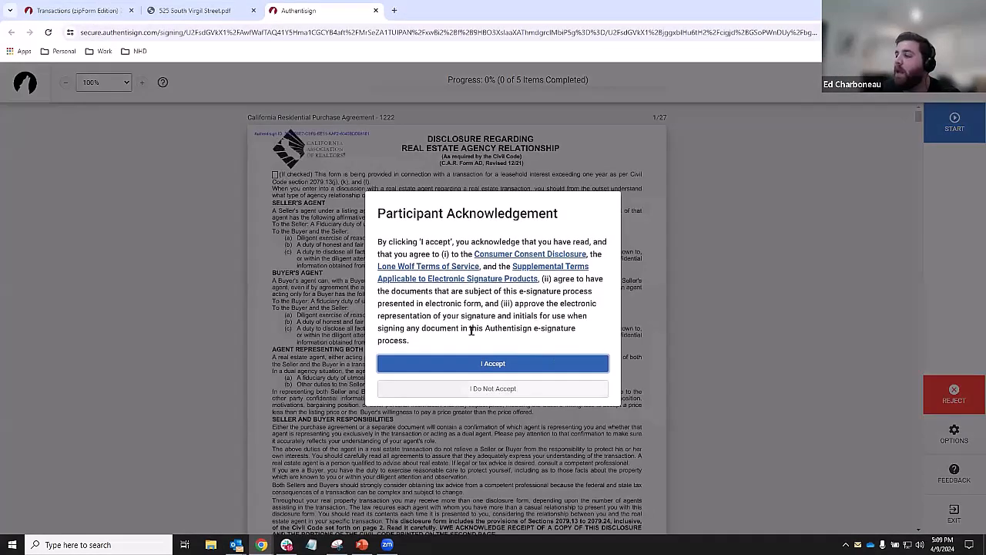
- Accept the terms, sign all five agent fields including the Loan Officer line, and complete signing
left_click(493, 363)
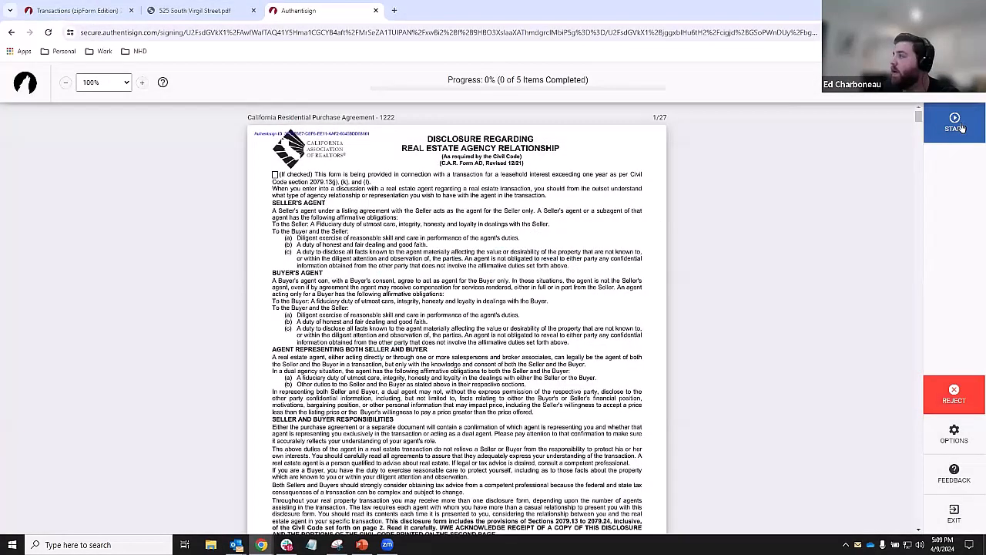
left_click(956, 125)
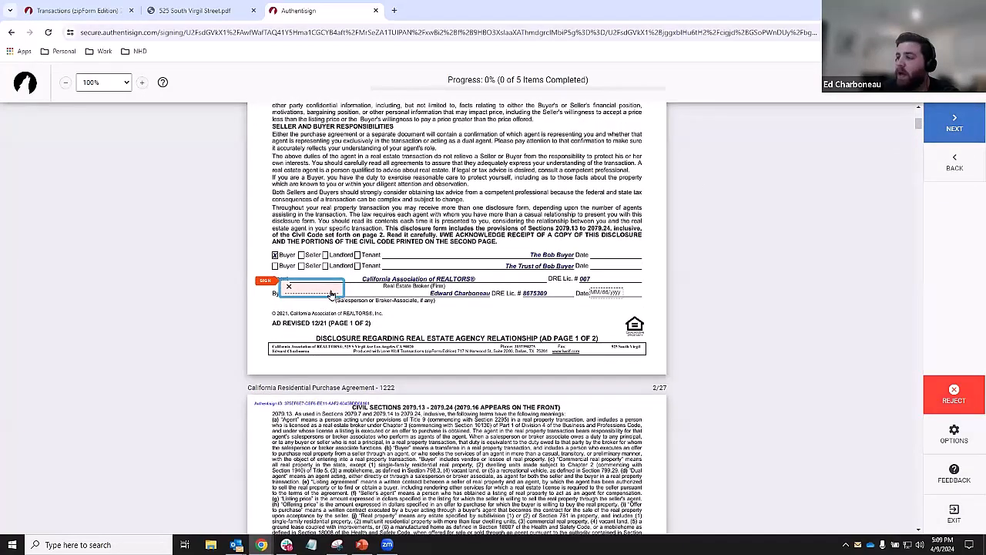
left_click(332, 294)
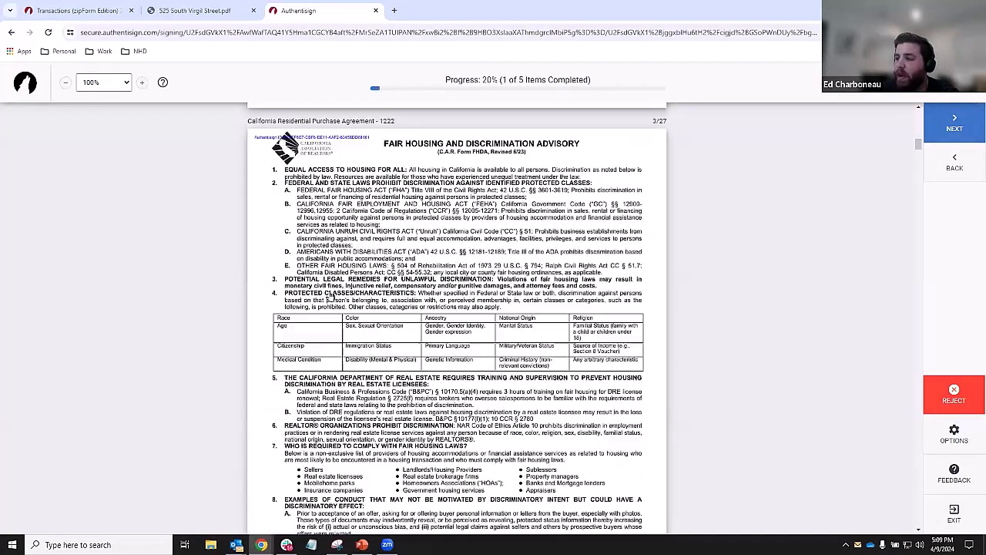
left_click(331, 295)
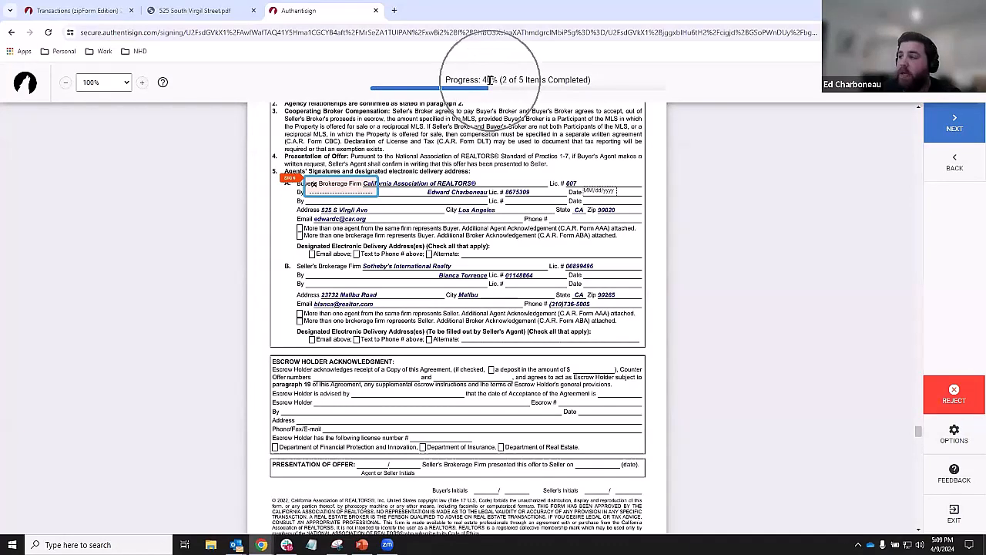
left_click(360, 185)
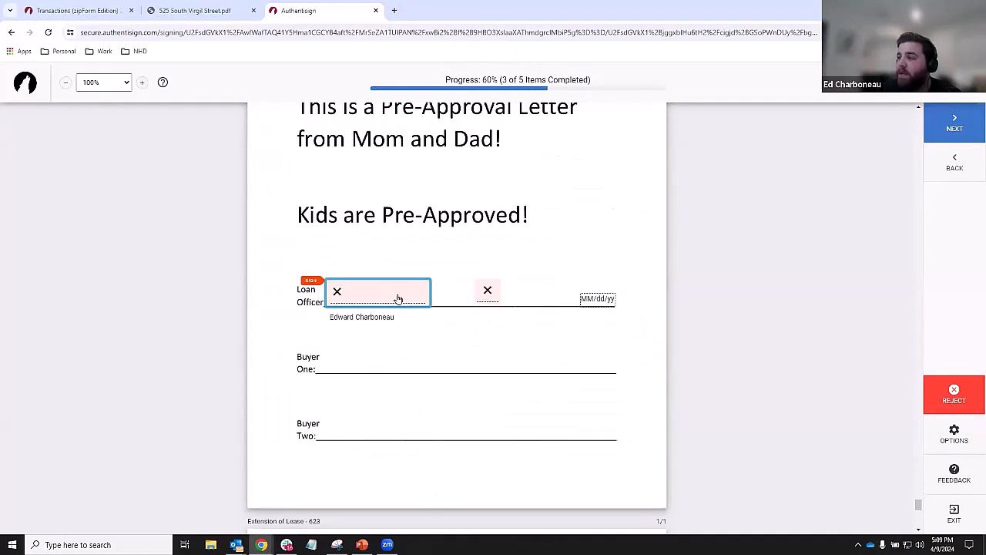
left_click(398, 297)
left_click(479, 304)
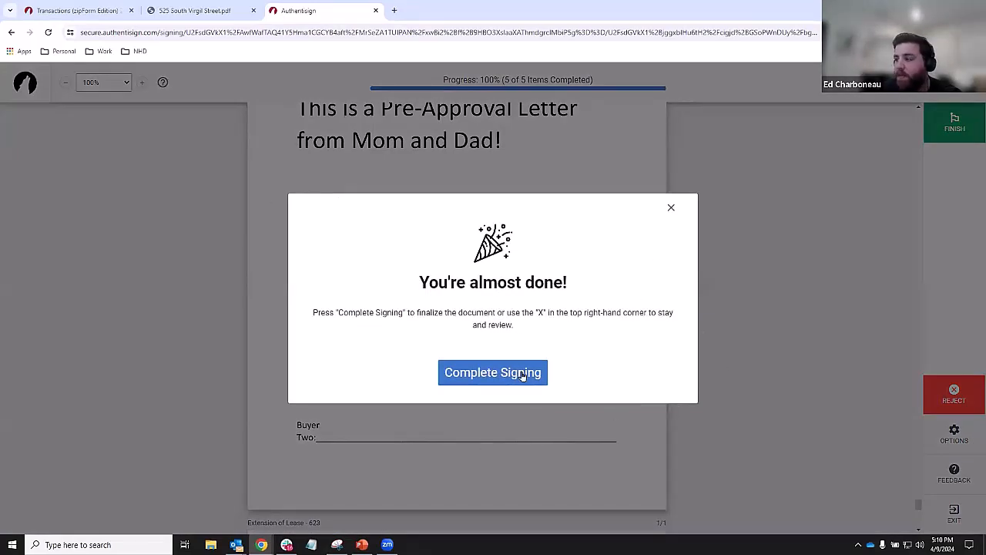
left_click(502, 384)
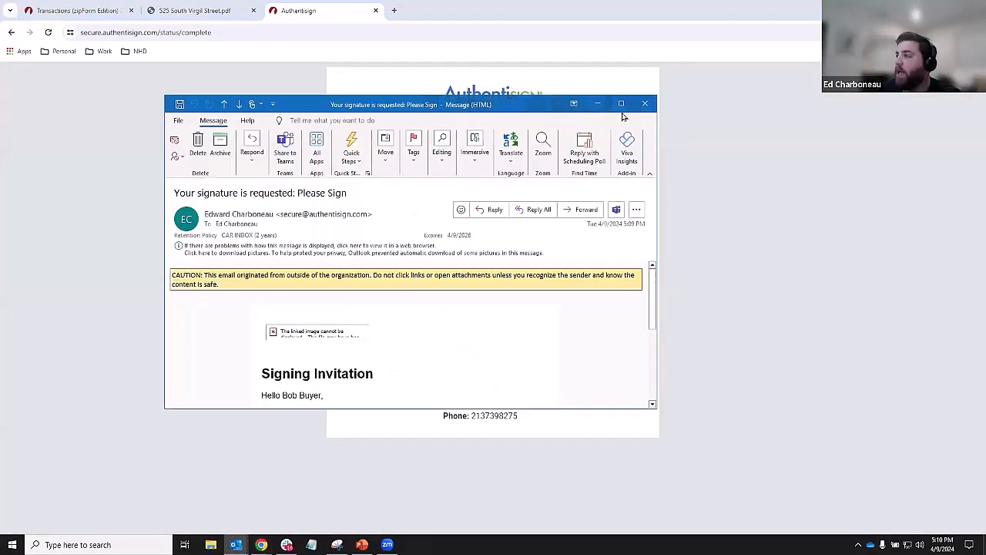
- Open the buyer's signing session from the maximized email, accept the terms, and sign the first three fields
left_click(621, 104)
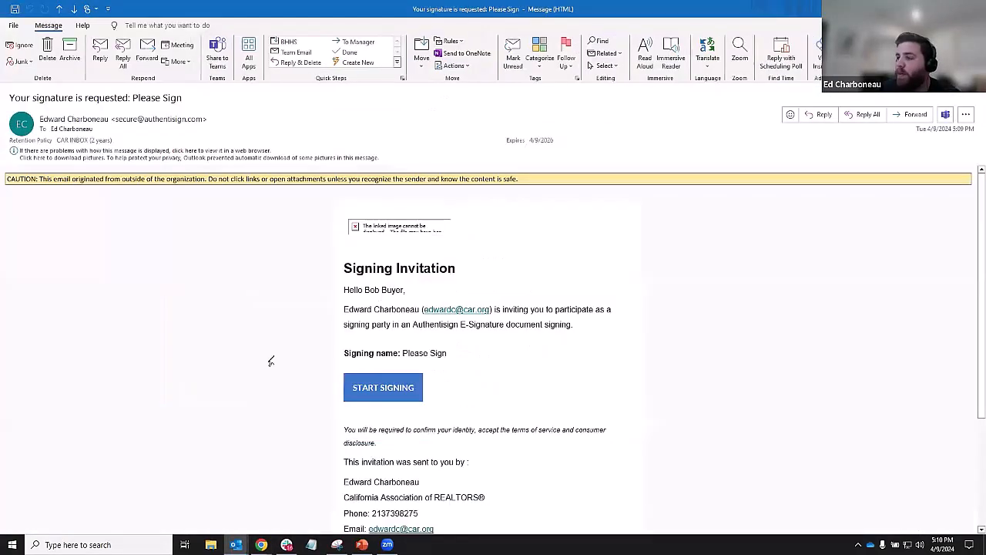
left_click(388, 391)
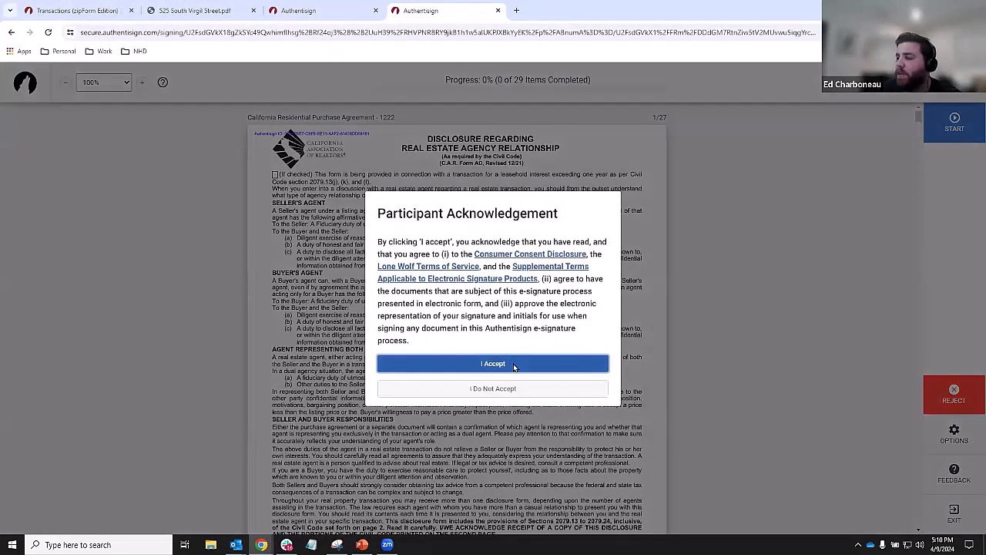
left_click(515, 367)
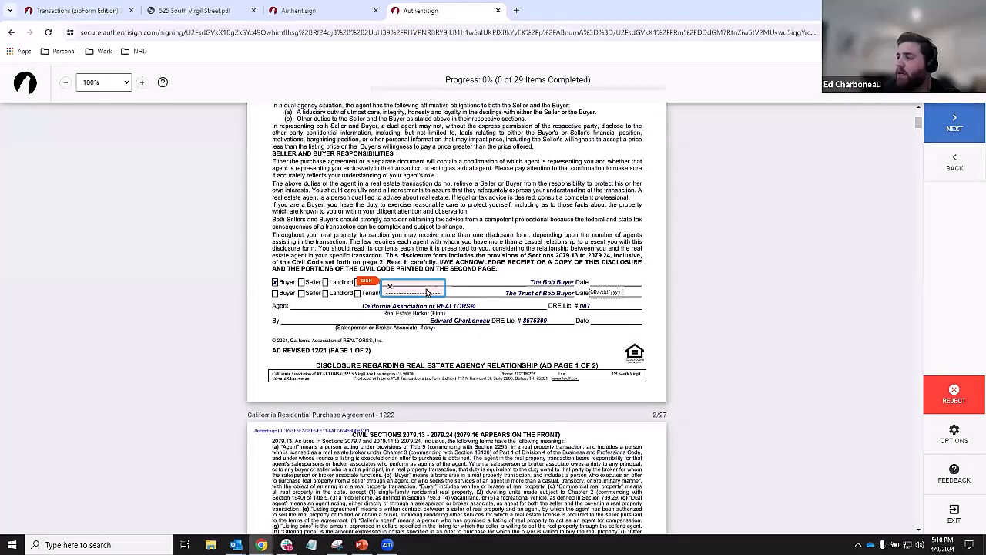
left_click(387, 291)
left_click(358, 289)
left_click(358, 290)
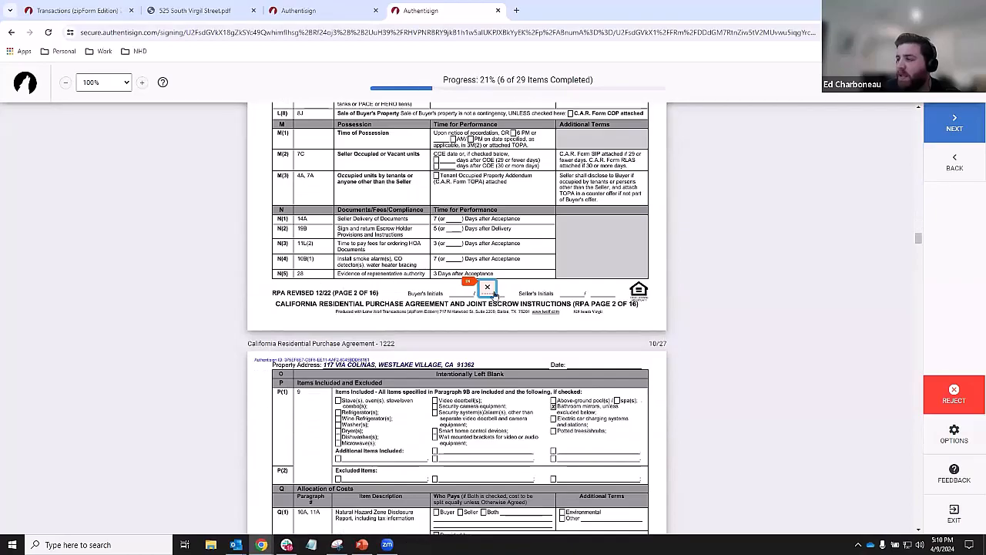
- Initial the buyer's initials fields on purchase agreement pages 2 through 11 and the next two fields
left_click(494, 294)
left_click(494, 294)
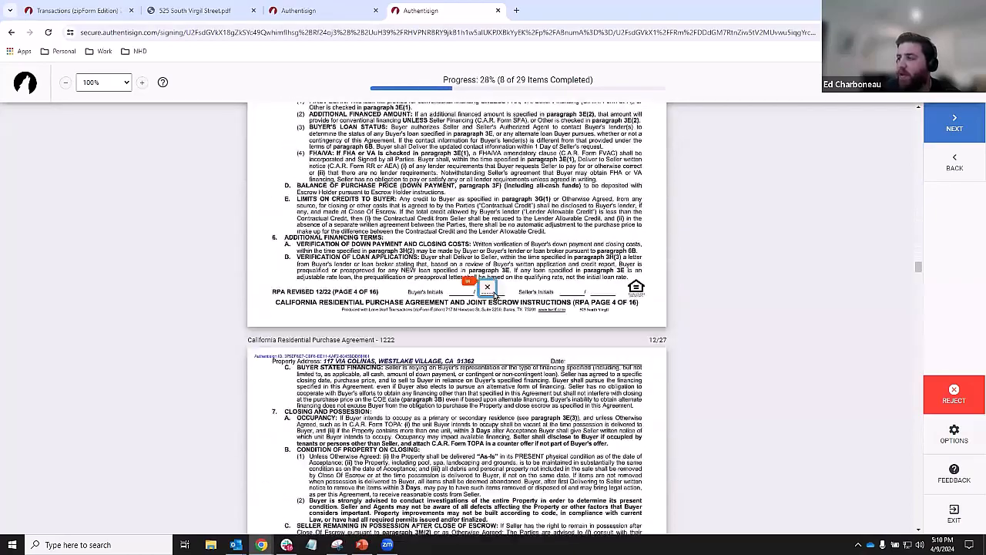
left_click(494, 294)
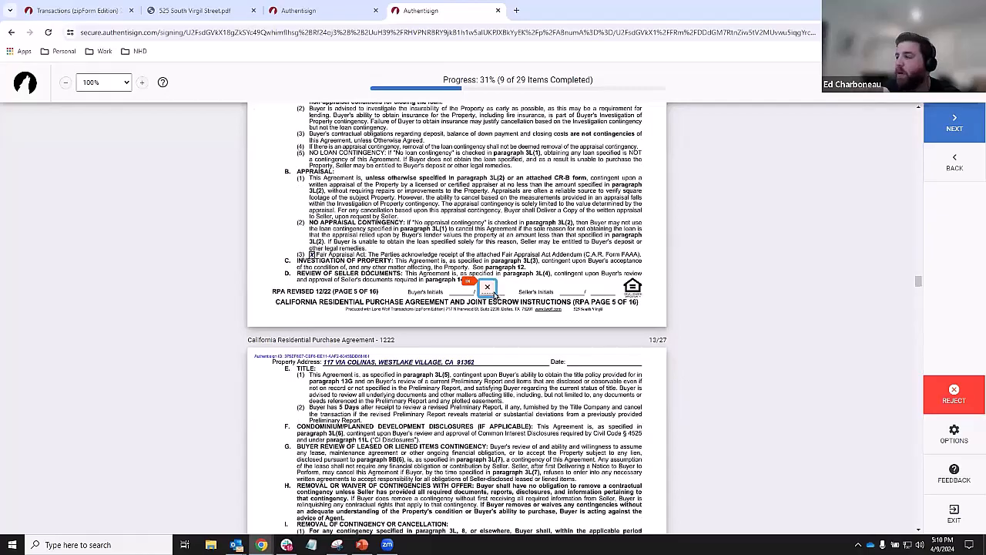
left_click(494, 294)
left_click(494, 294)
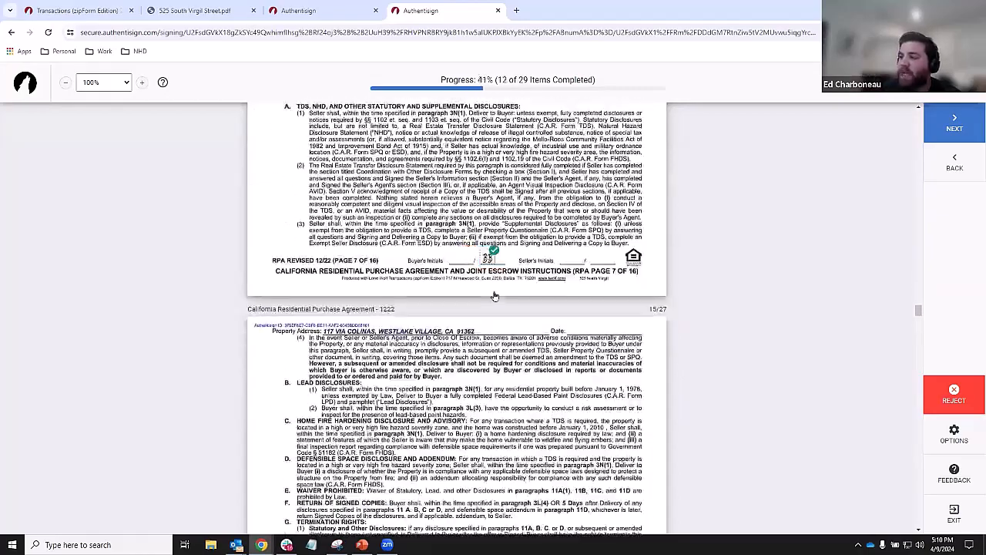
left_click(494, 294)
left_click(494, 295)
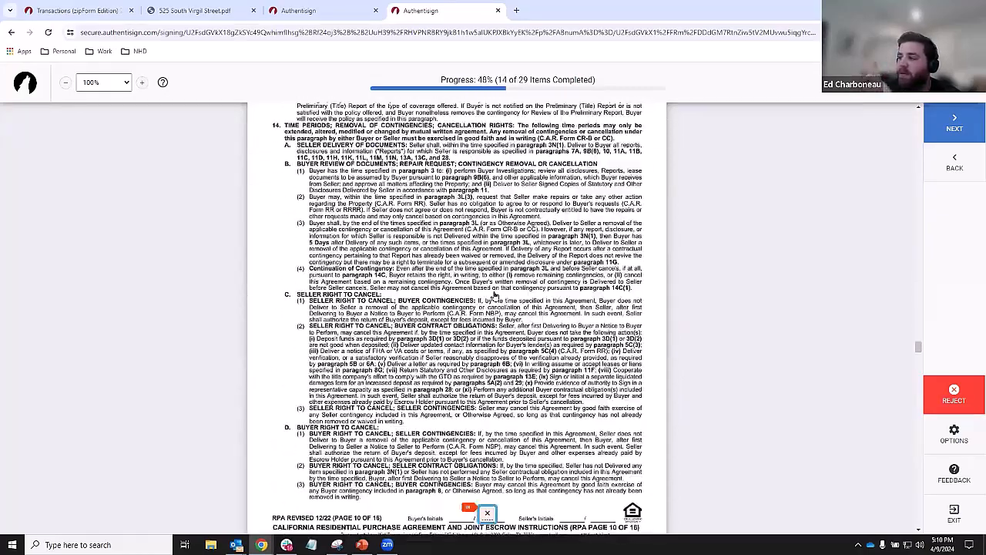
left_click(494, 294)
left_click(494, 294)
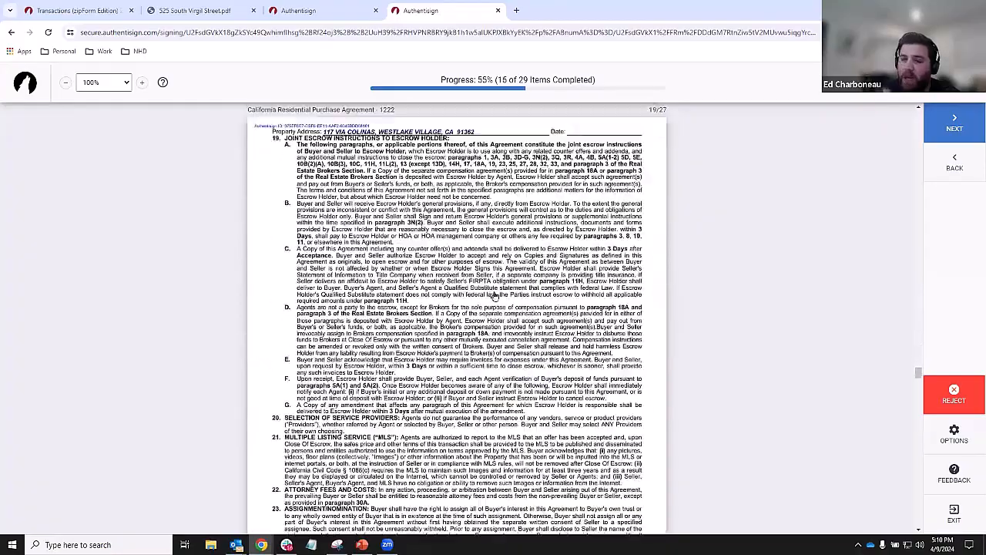
left_click(495, 295)
left_click(494, 295)
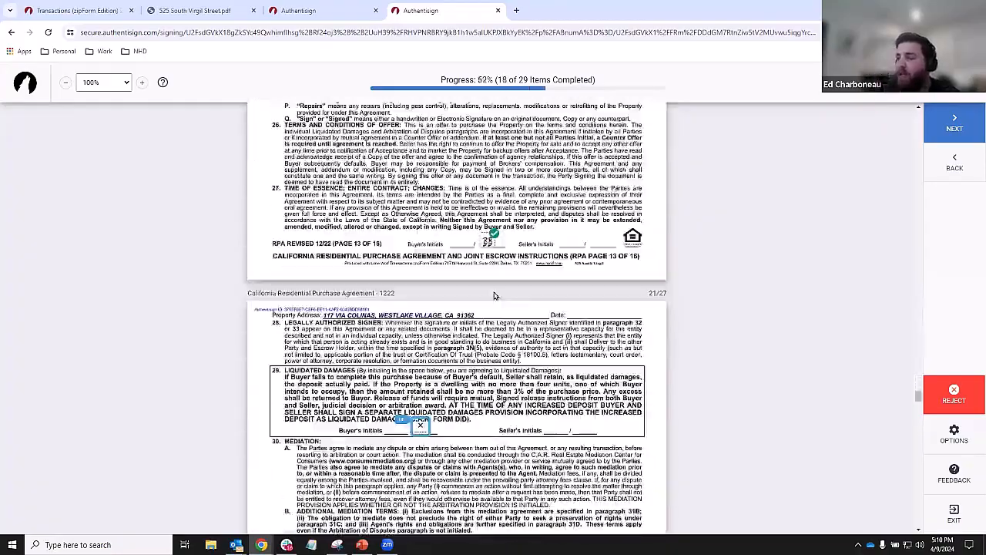
- Initial the damages and arbitration clauses, then sign the advisories, Buyer One lines and lease extension tenant line
left_click(422, 293)
left_click(453, 291)
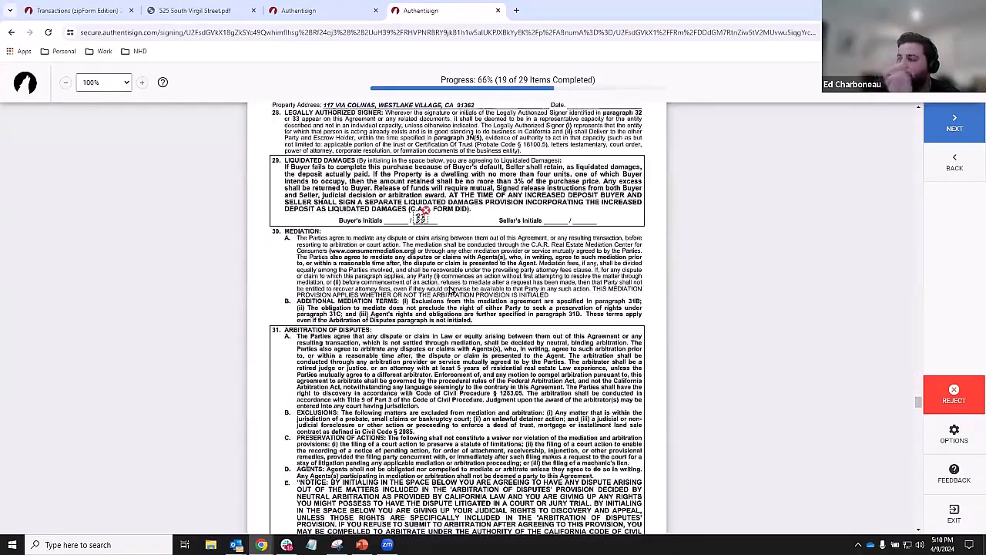
left_click(421, 289)
left_click(449, 291)
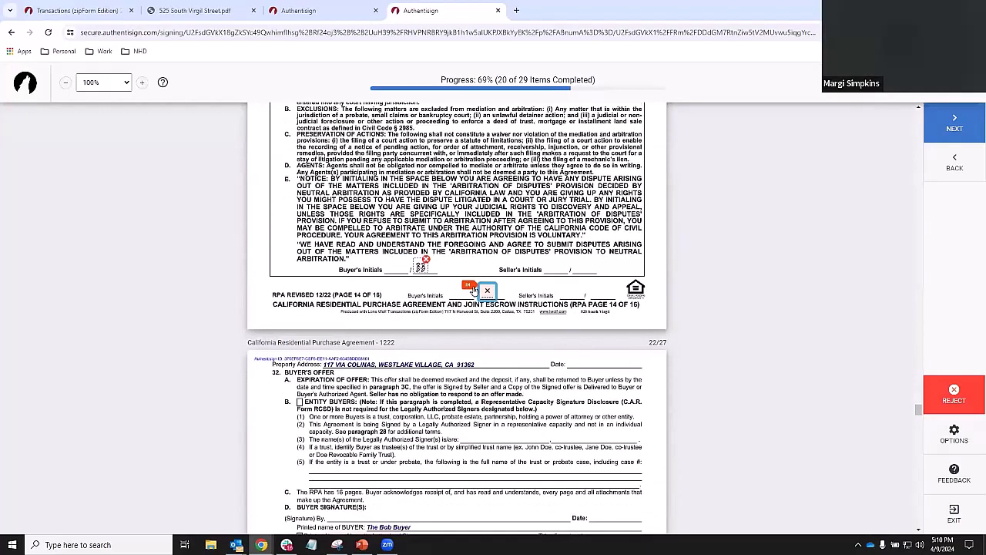
left_click(487, 293)
left_click(391, 297)
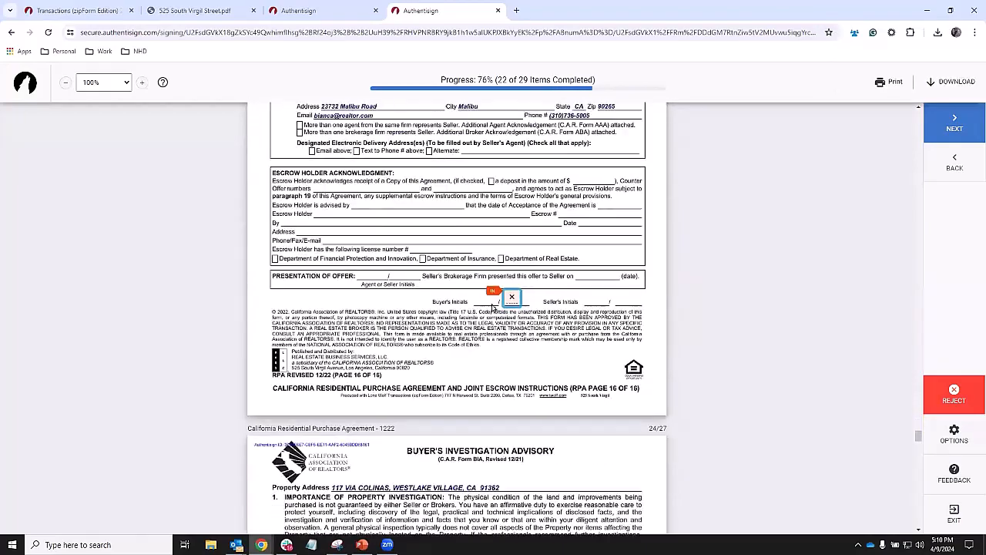
left_click(509, 295)
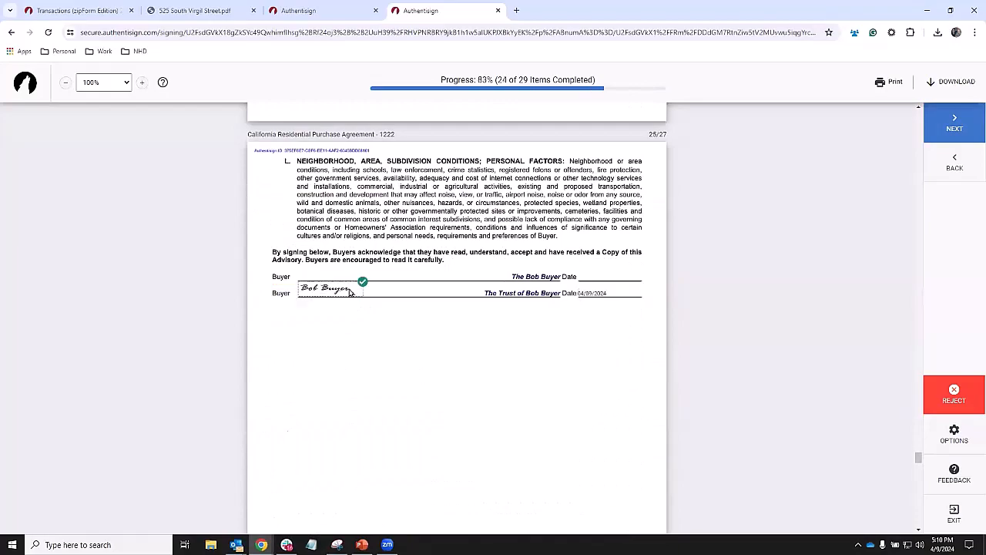
left_click(381, 289)
left_click(382, 287)
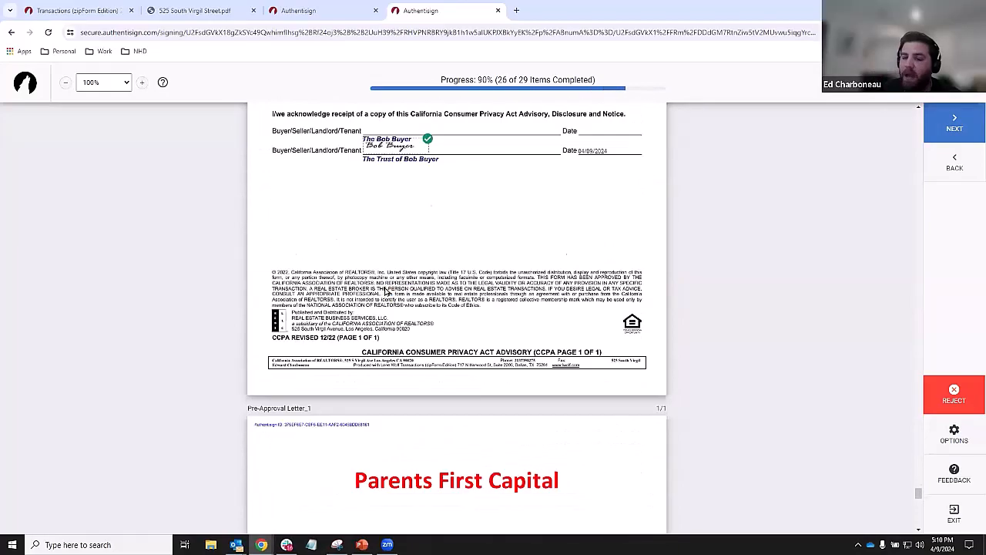
left_click(407, 293)
left_click(485, 291)
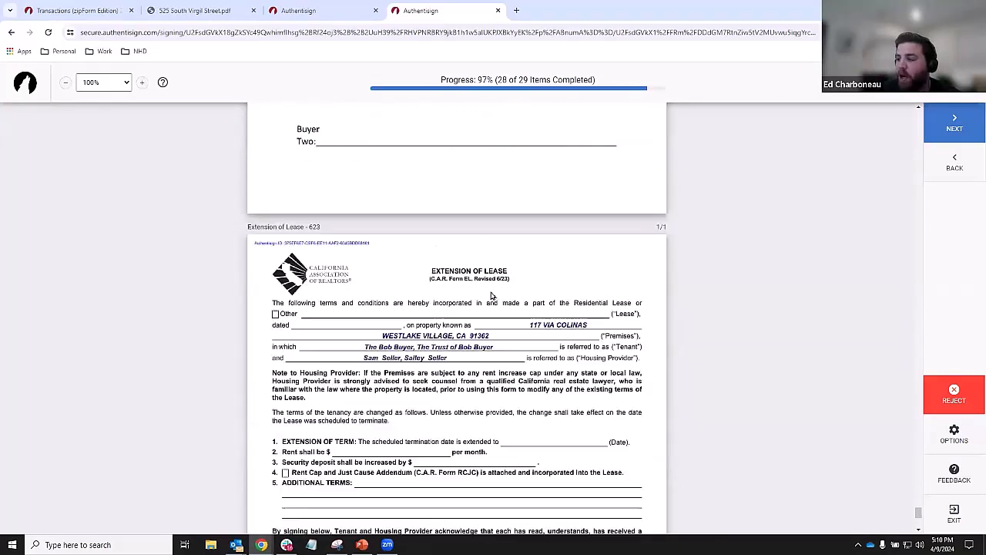
left_click(340, 286)
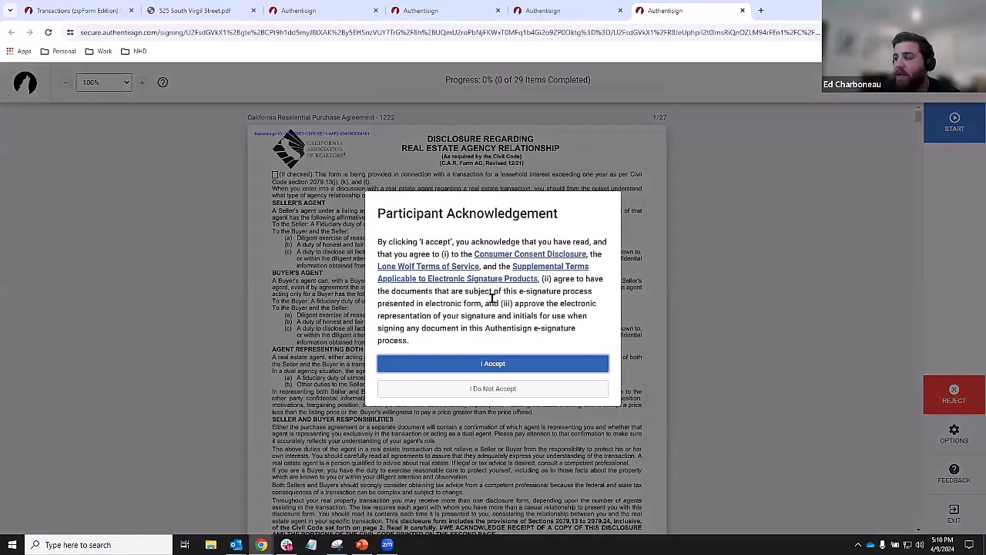
- Accept the next session's acknowledgement and start creating a signature from the first SIGN field
left_click(501, 361)
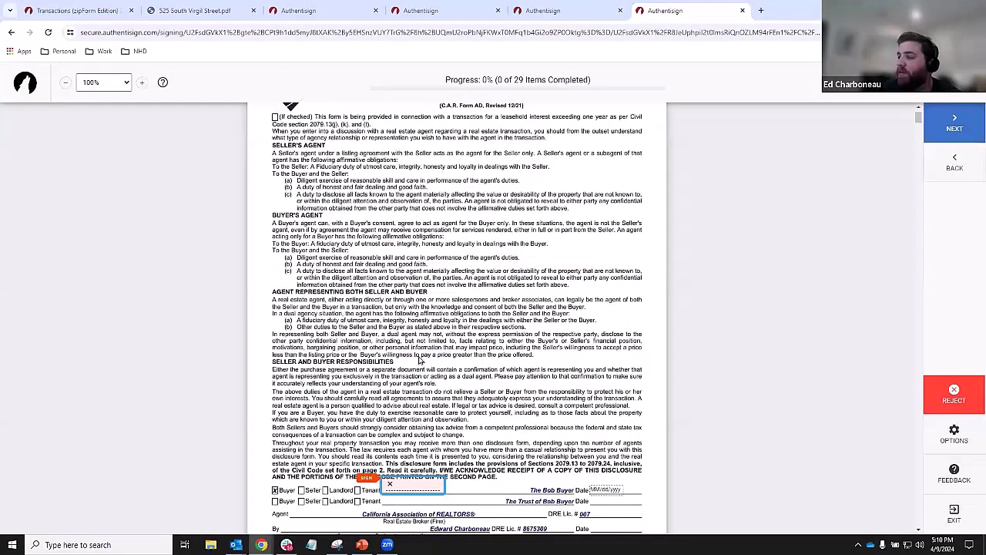
left_click(415, 292)
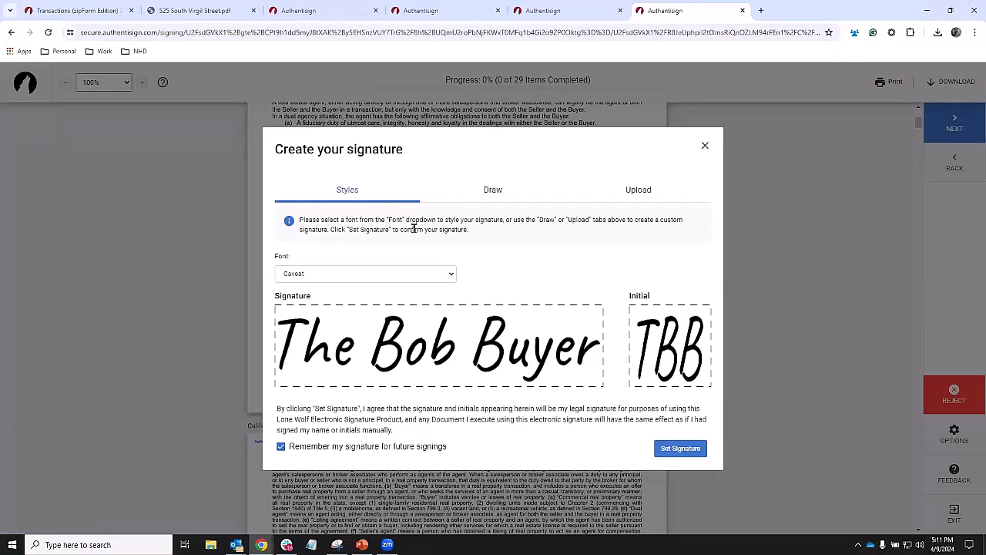
- Browse the font list, try drawing a signature, abandon an image upload, and draw signature and initials
left_click(357, 275)
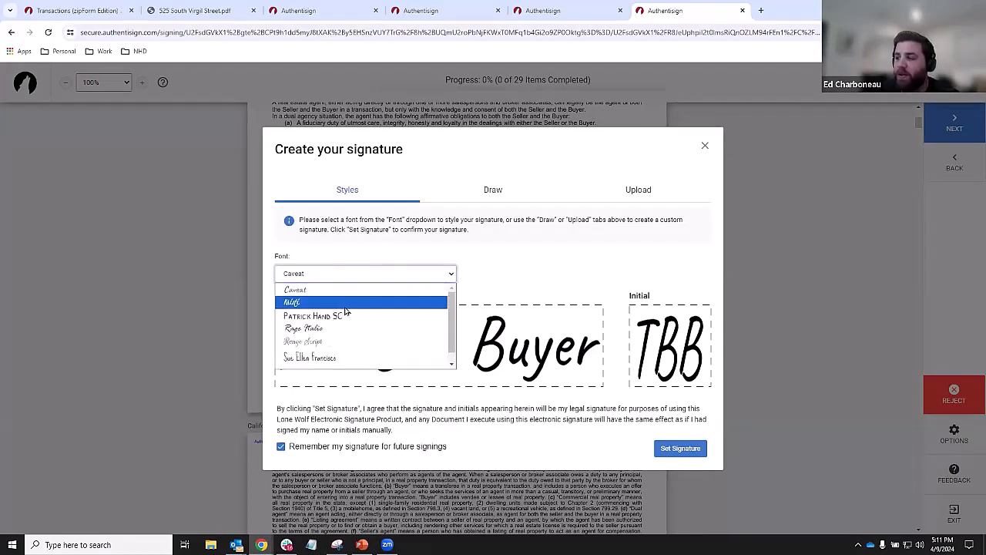
scroll(316, 355, "down", 1)
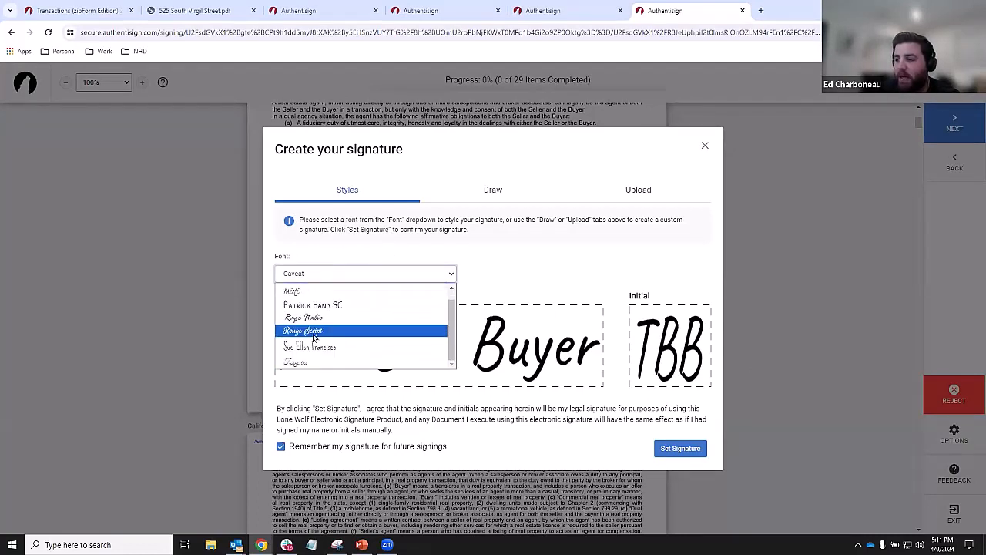
scroll(314, 337, "up", 1)
left_click(482, 139)
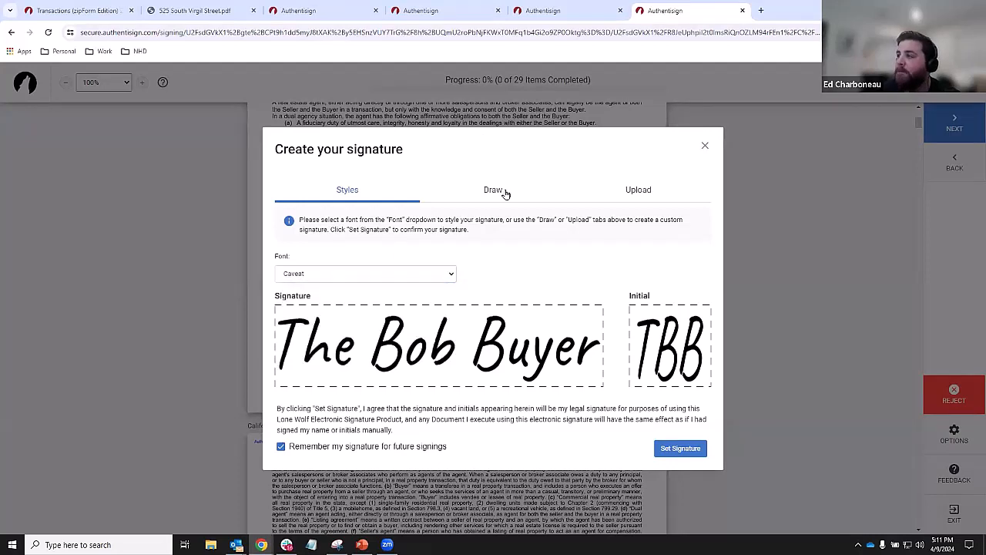
left_click(501, 191)
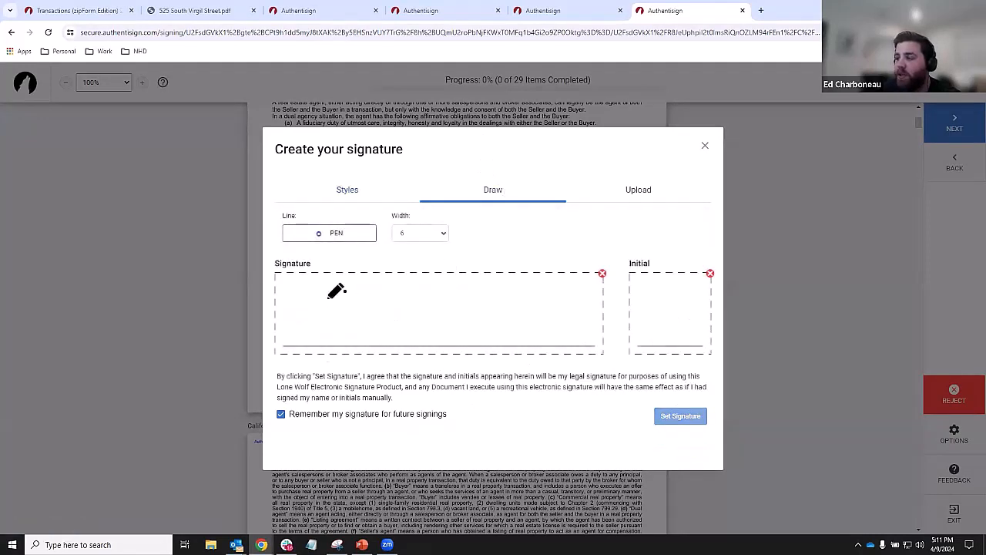
left_click_drag(328, 294, 407, 315)
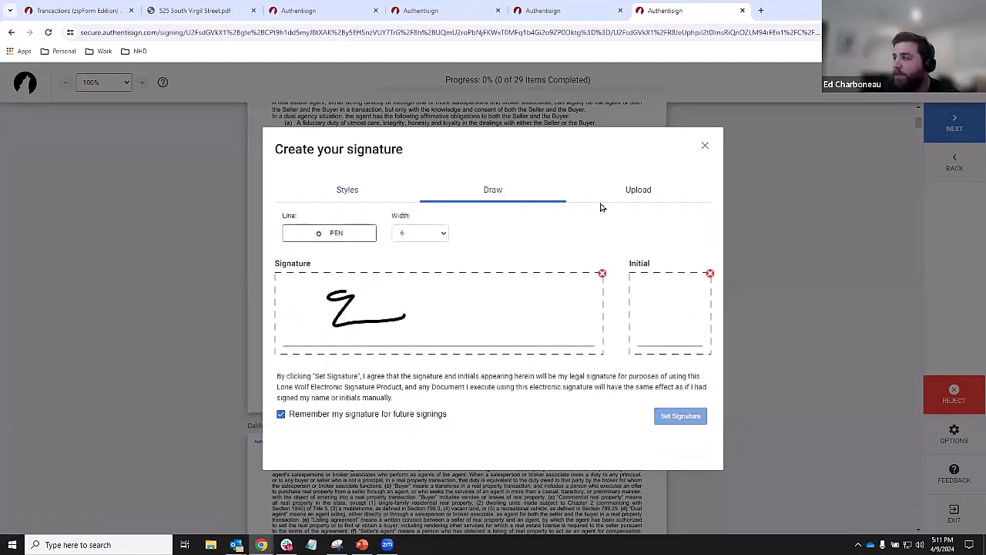
left_click(645, 200)
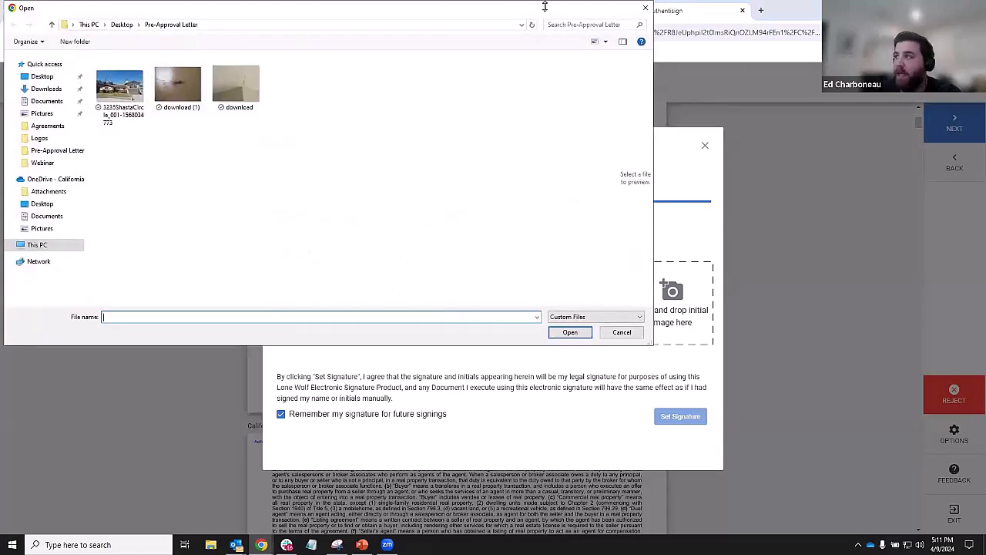
left_click(645, 7)
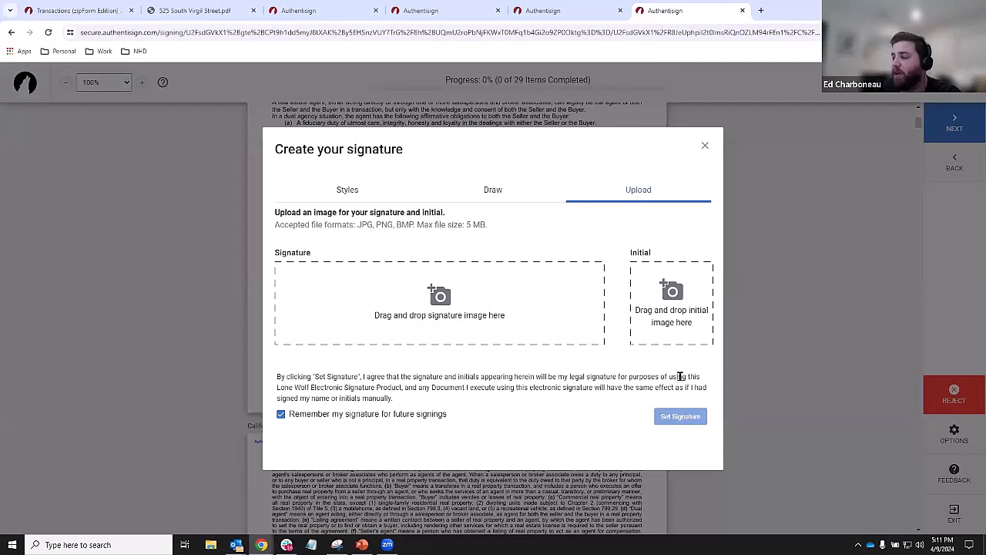
left_click(498, 190)
mouse_move(326, 293)
left_mouse_down()
mouse_move(406, 315)
mouse_move(467, 304)
left_mouse_up()
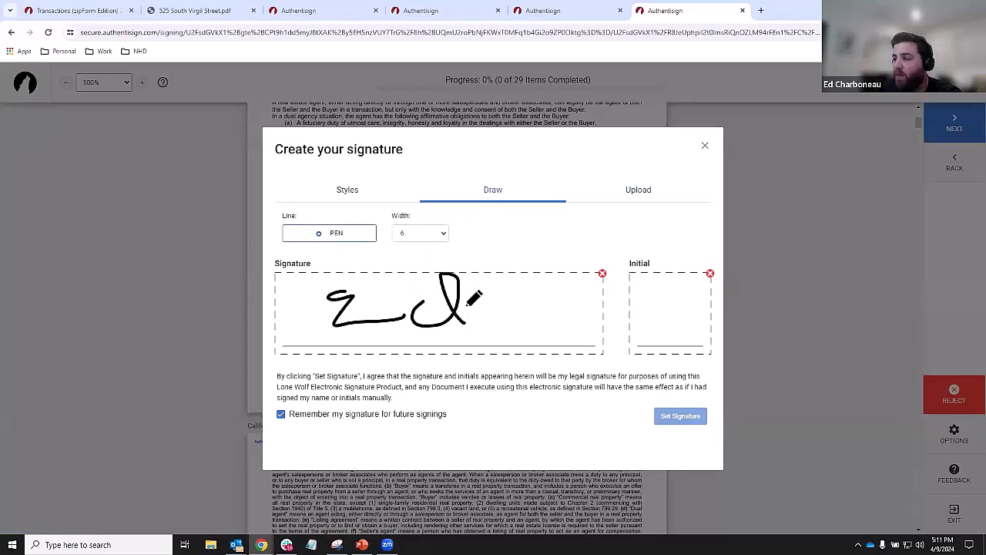
mouse_move(640, 302)
left_mouse_down()
mouse_move(657, 287)
mouse_move(655, 325)
mouse_move(665, 323)
mouse_move(697, 280)
left_mouse_up()
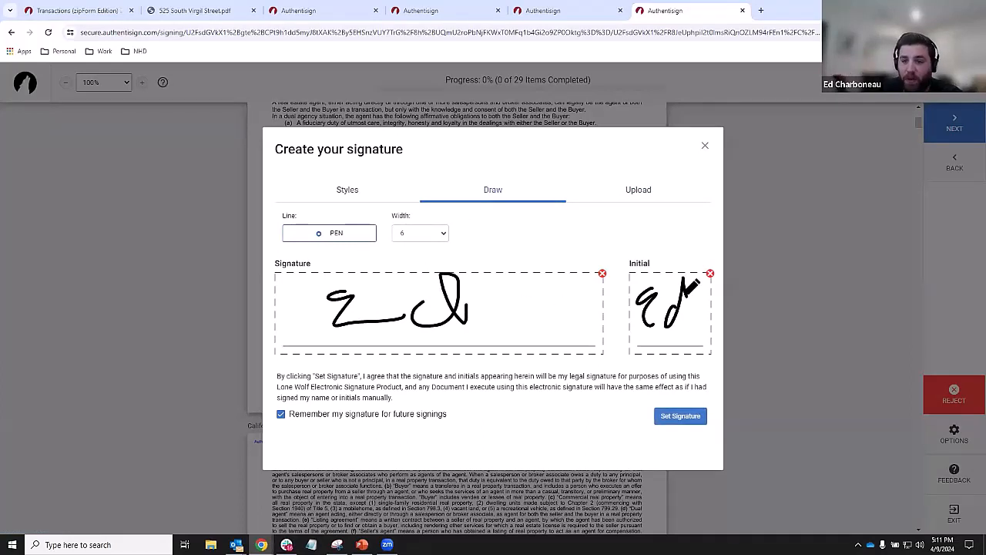
- Switch back to typed styles and adopt the Rouge Script signature and initials
left_click(373, 191)
left_click(363, 275)
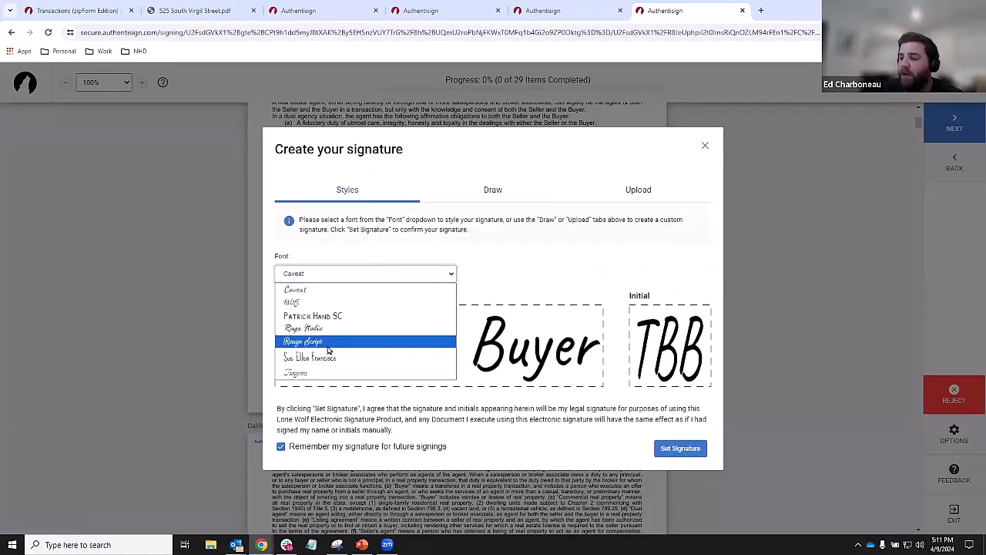
left_click(328, 341)
left_click(681, 449)
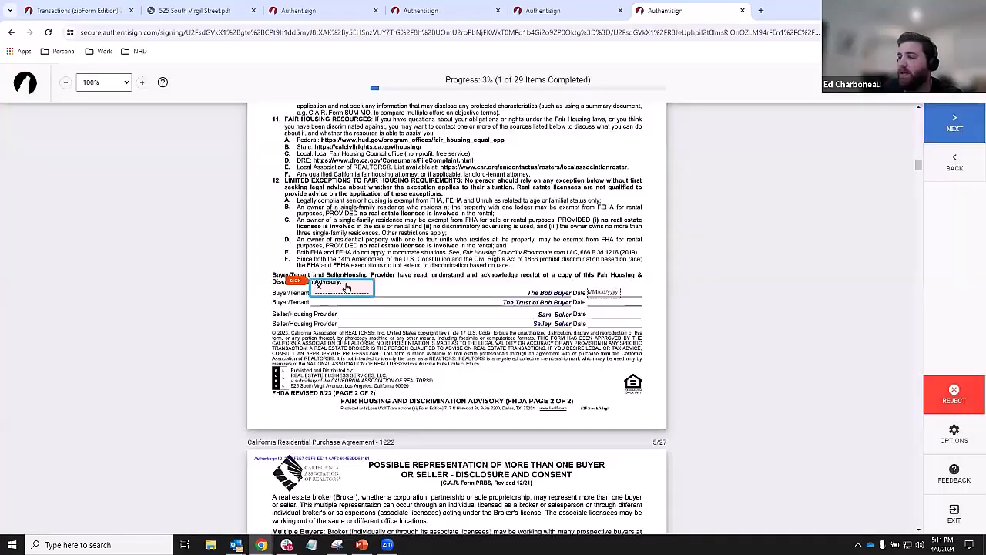
- Sign the first five buyer signature fields in Rouge Script
left_click(358, 289)
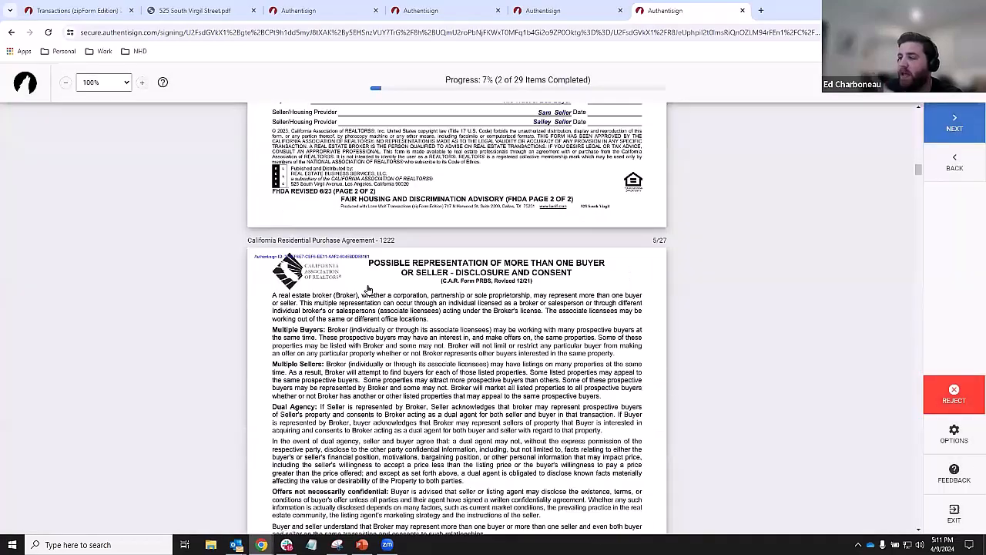
left_click(362, 290)
left_click(362, 290)
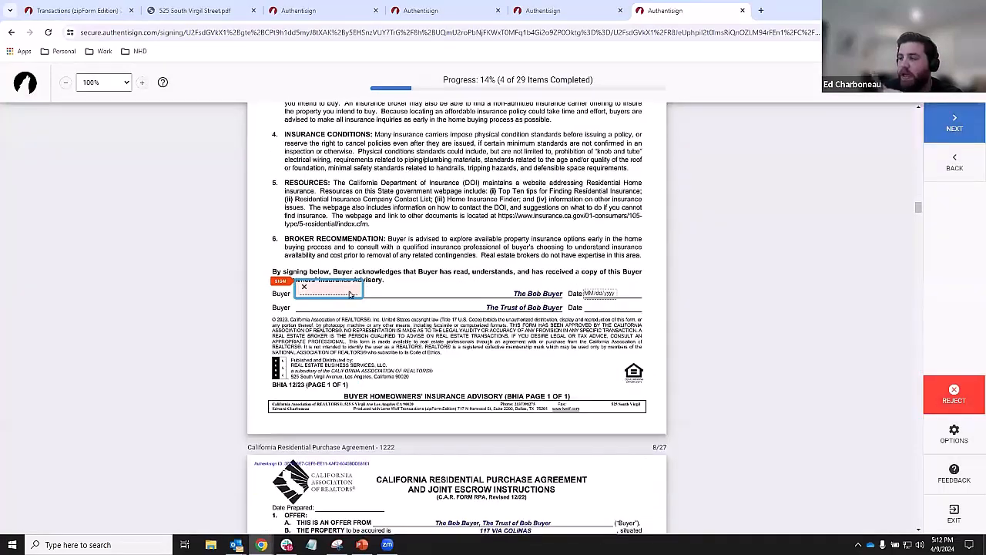
left_click(282, 283)
left_click(445, 282)
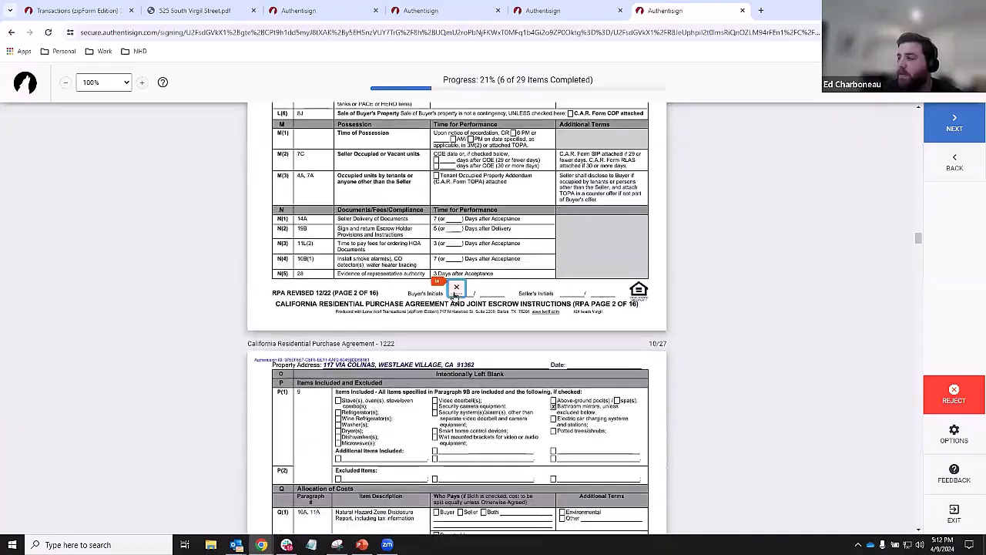
- Initial each purchase agreement page through page 13
left_click(453, 284)
left_click(453, 285)
left_click(455, 299)
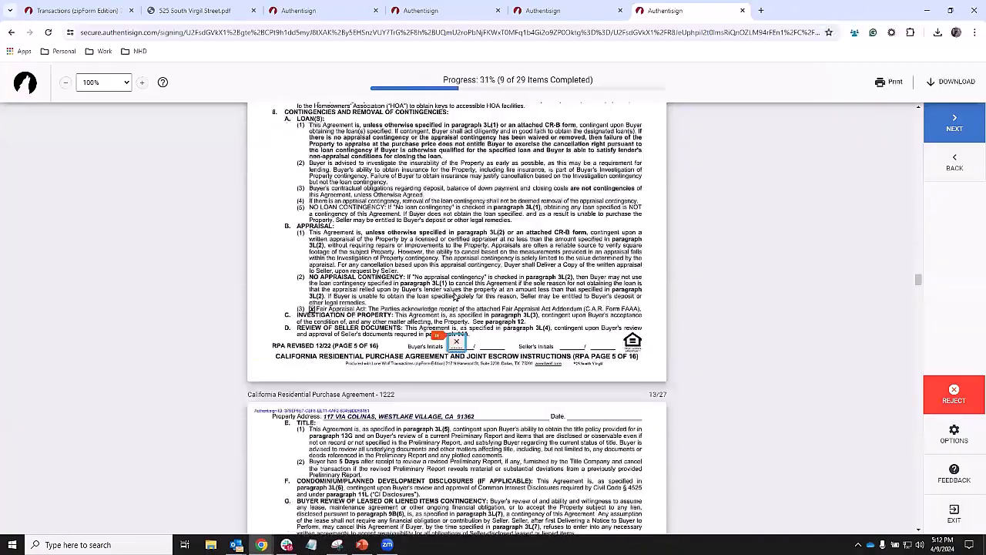
left_click(455, 296)
left_click(455, 295)
left_click(455, 293)
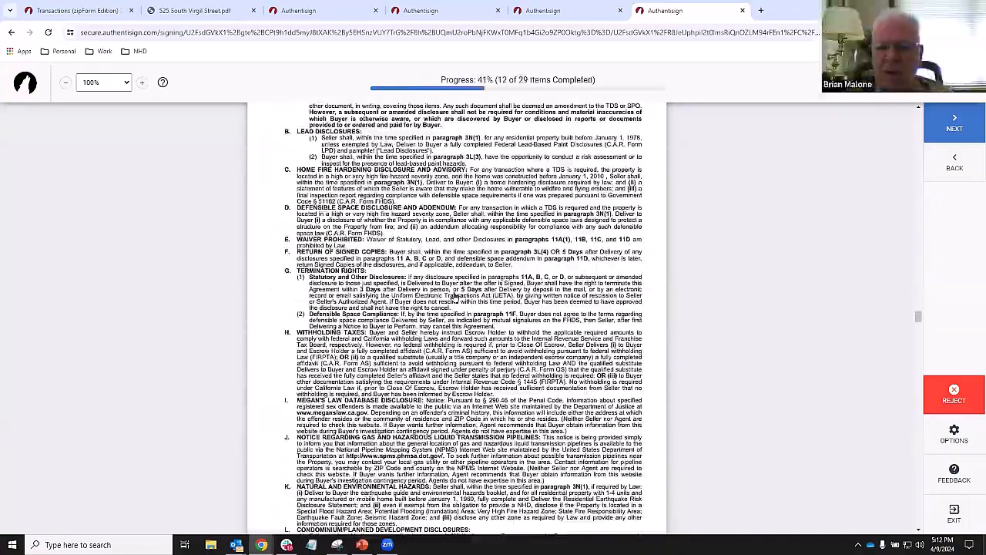
left_click(454, 293)
left_click(455, 295)
left_click(455, 296)
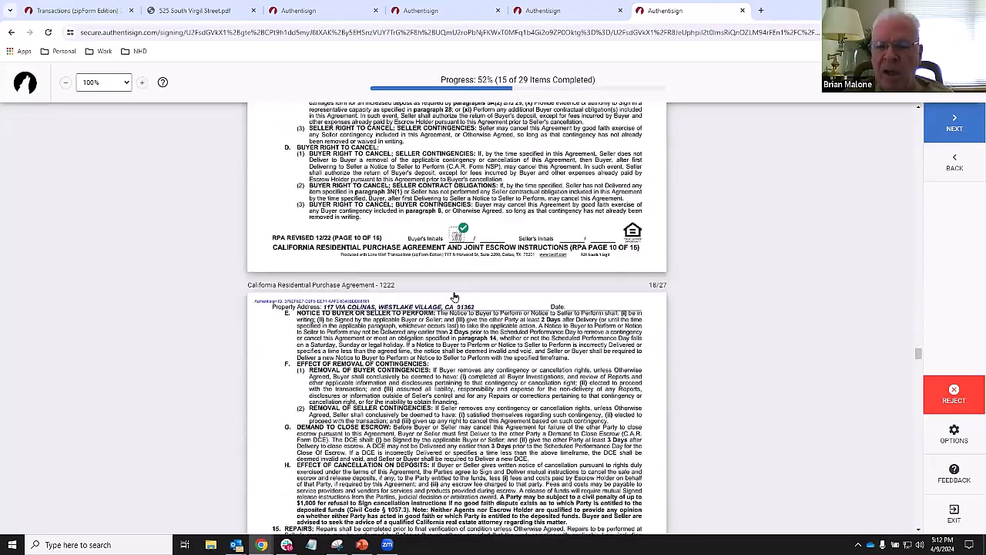
left_click(455, 296)
left_click(456, 295)
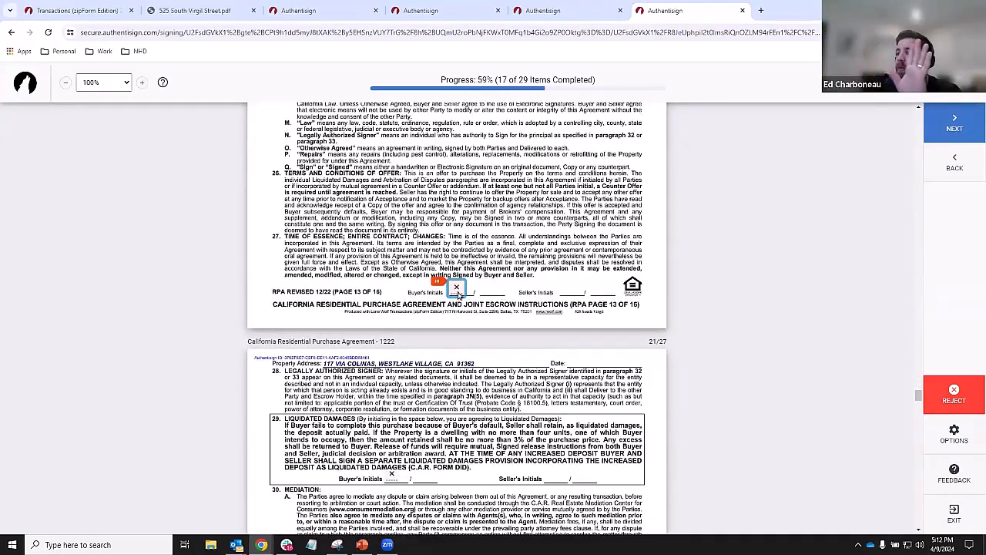
left_click(458, 294)
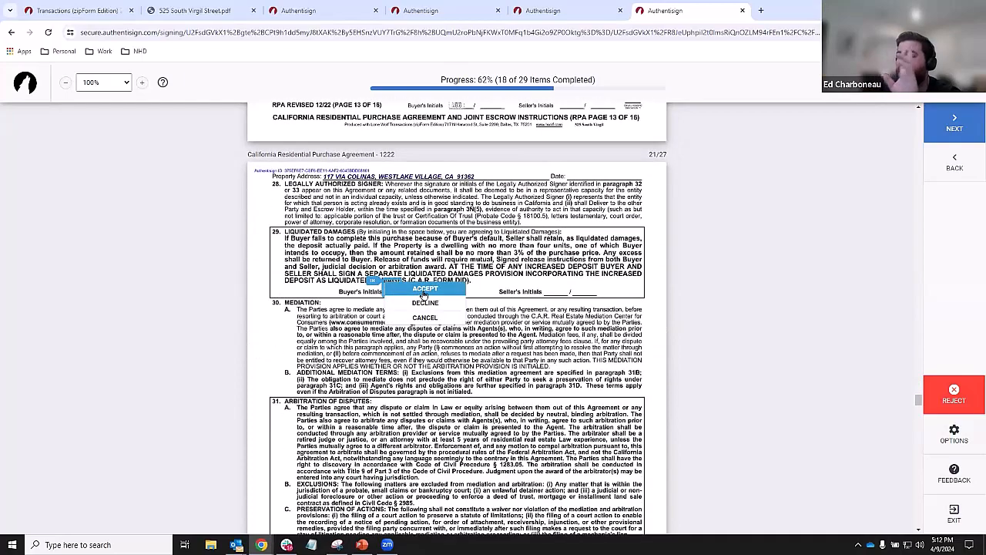
- Initial the damages and arbitration clauses, sign the advisories, letter and lease extension, then finalize
left_click(424, 293)
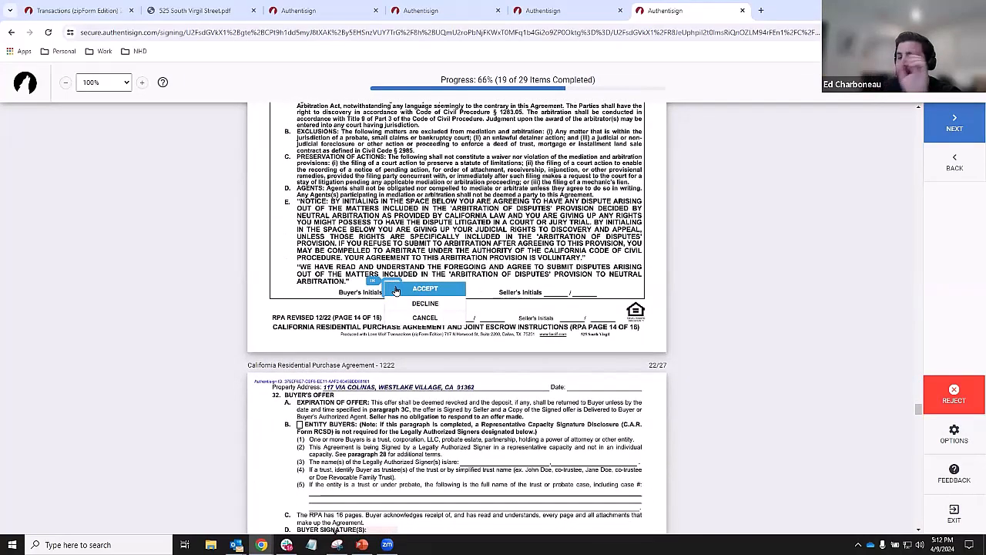
left_click(411, 290)
left_click(456, 290)
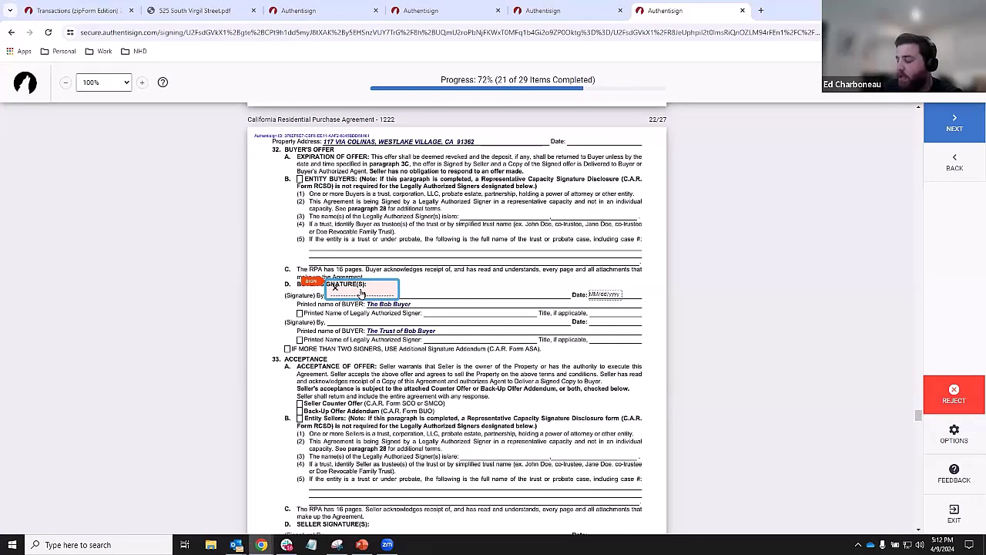
left_click(615, 298)
left_click(371, 290)
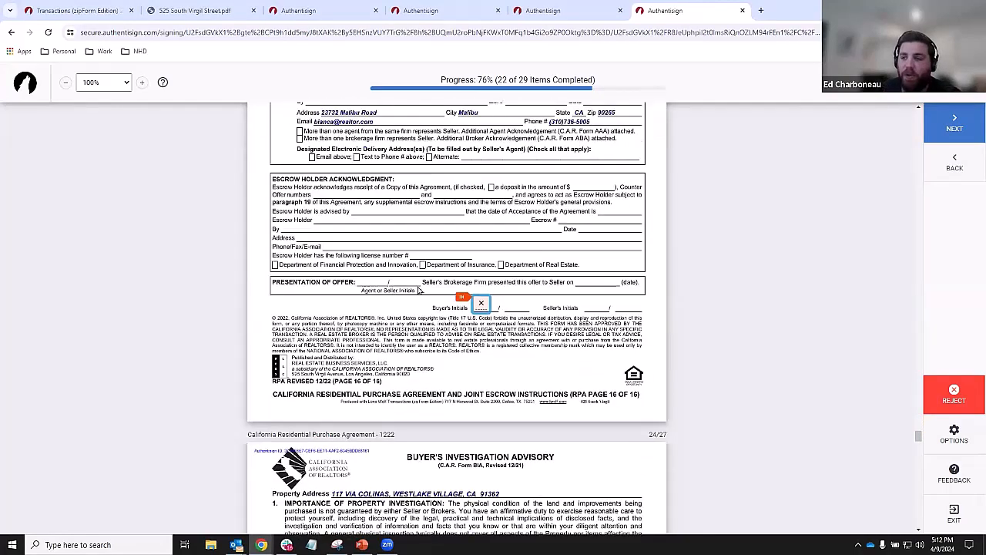
left_click(483, 293)
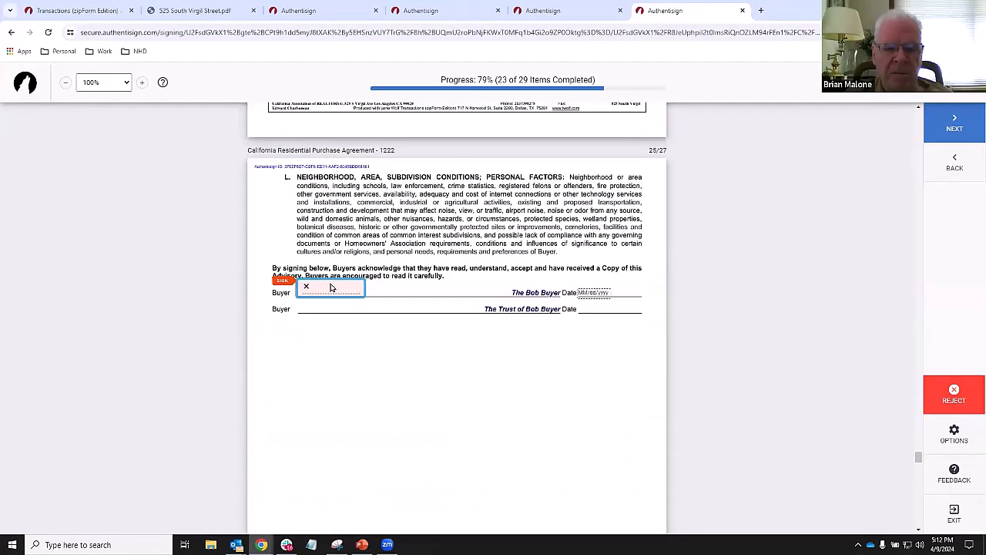
left_click(330, 287)
left_click(354, 295)
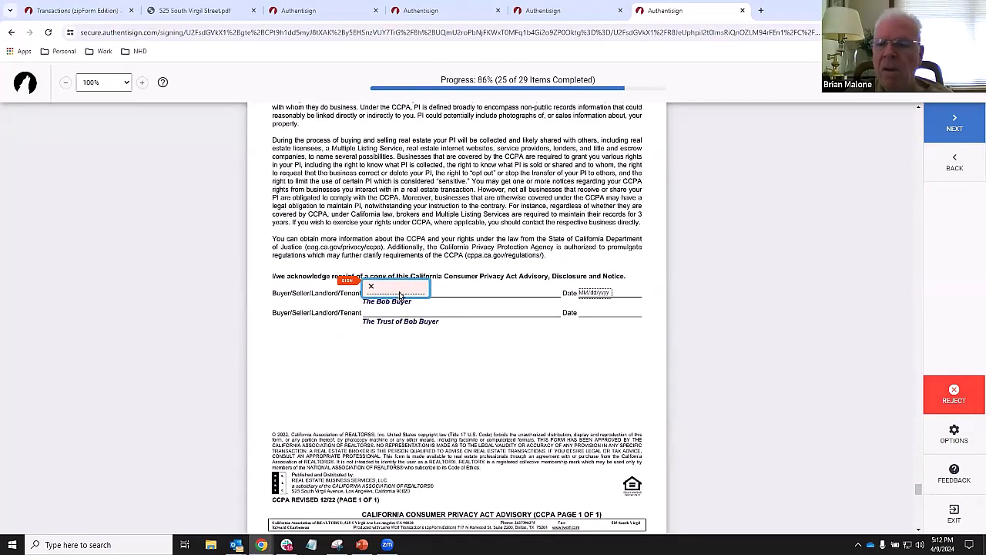
left_click(398, 294)
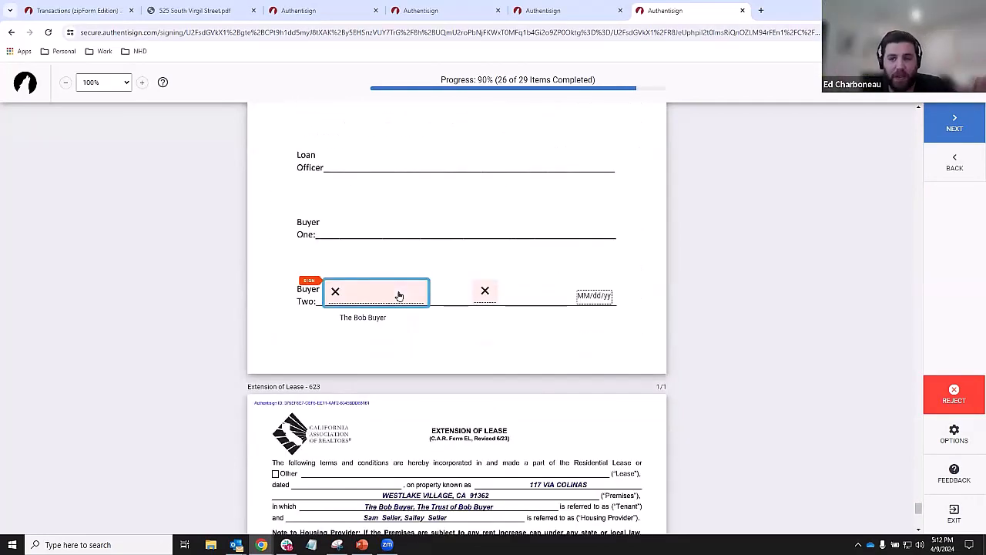
left_click(399, 296)
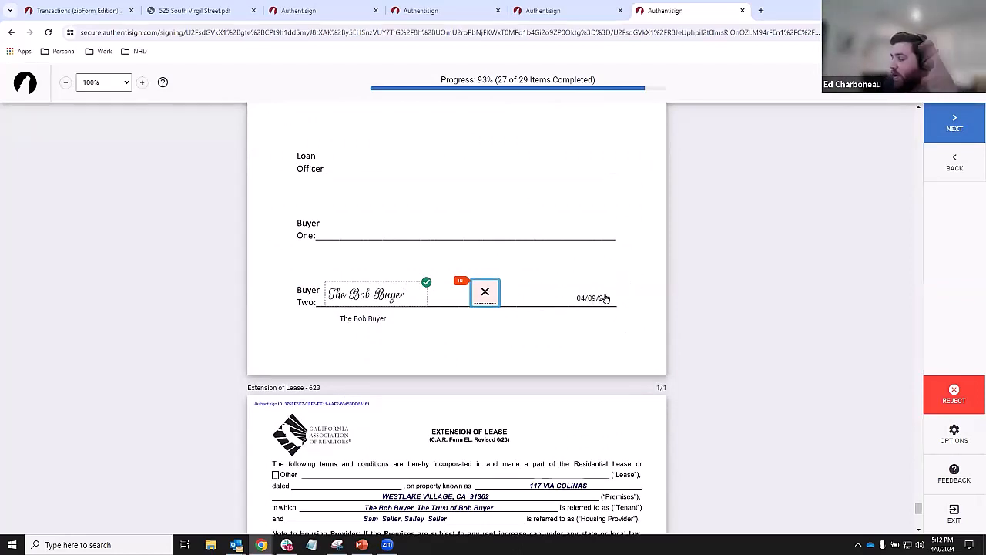
left_click(486, 301)
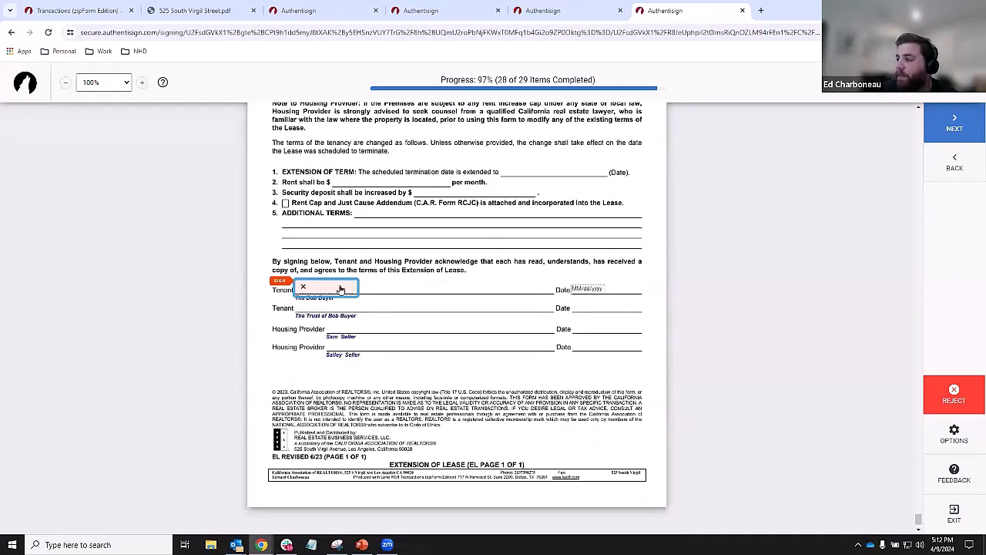
left_click(342, 290)
left_click(532, 365)
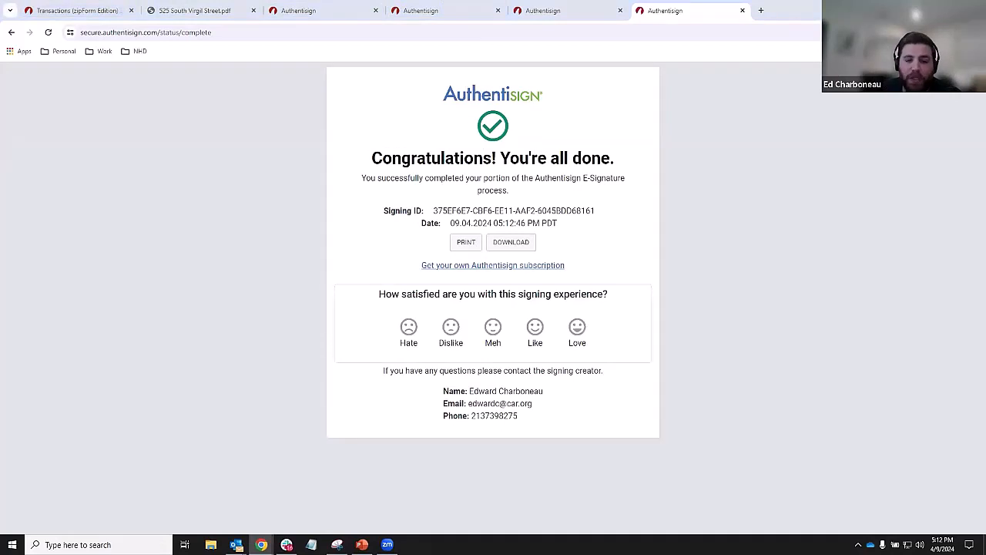
left_click(236, 545)
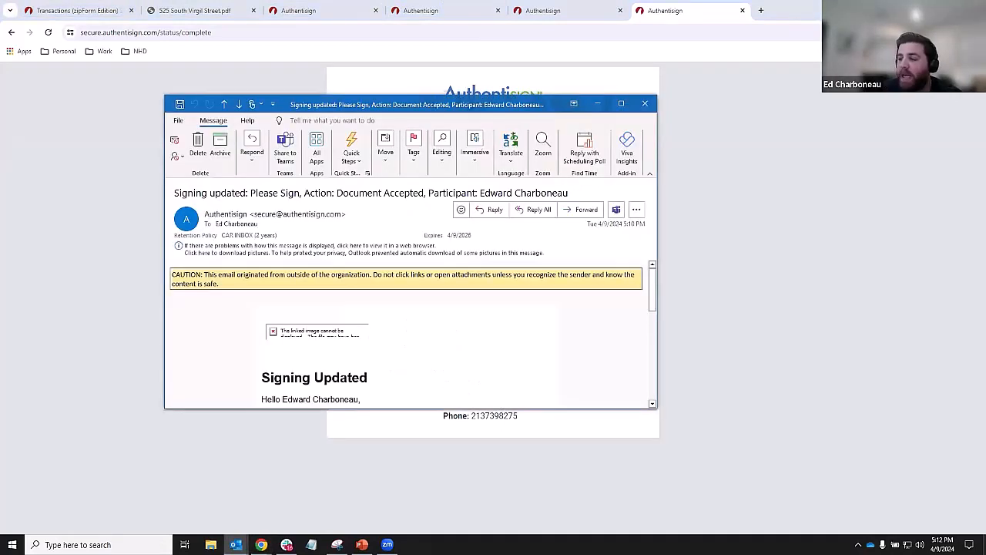
scroll(411, 332, "down", 2)
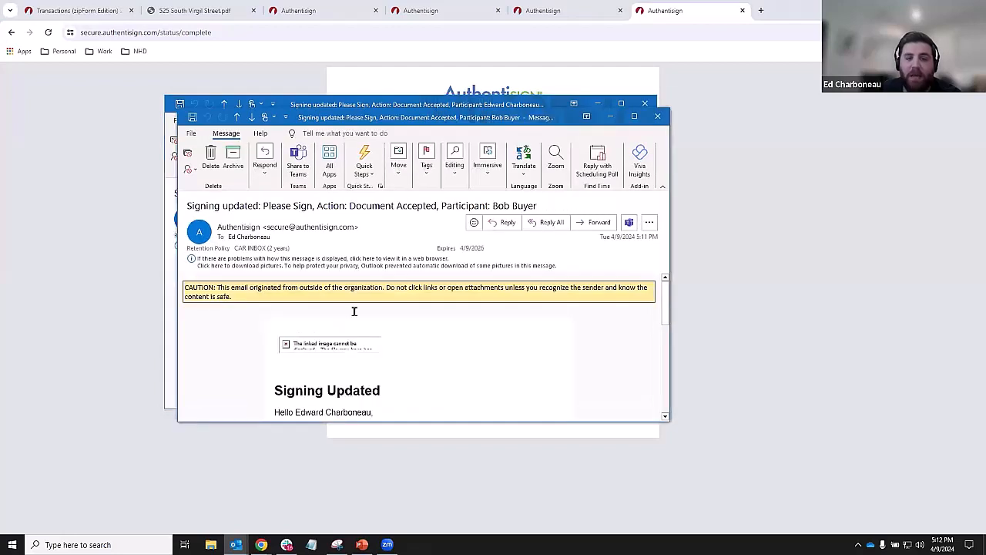
scroll(354, 309, "down", 3)
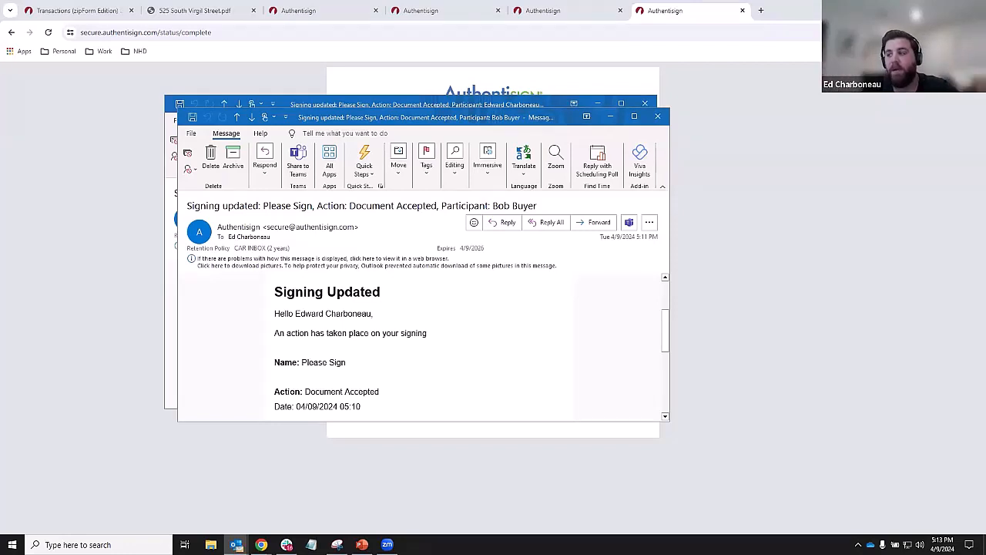
left_click(656, 116)
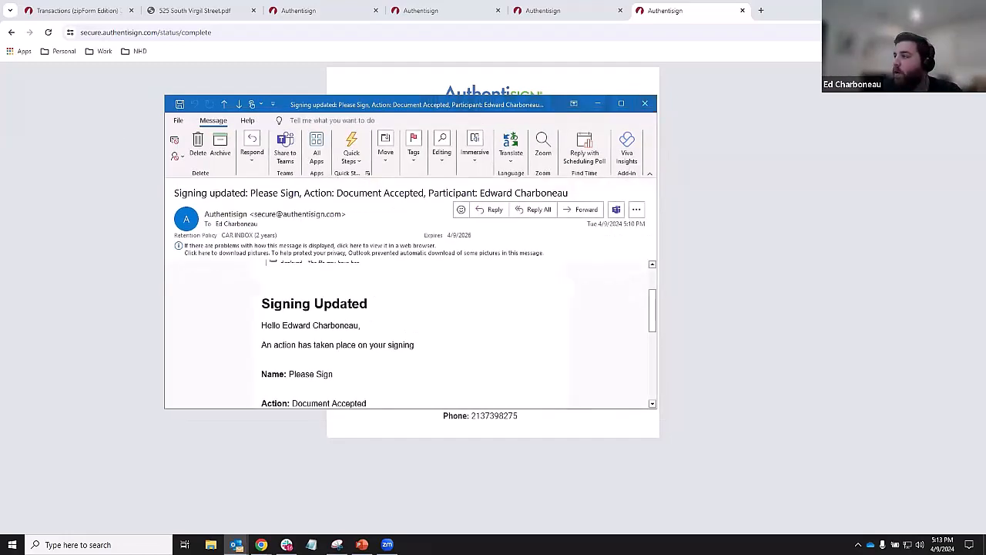
left_click(645, 104)
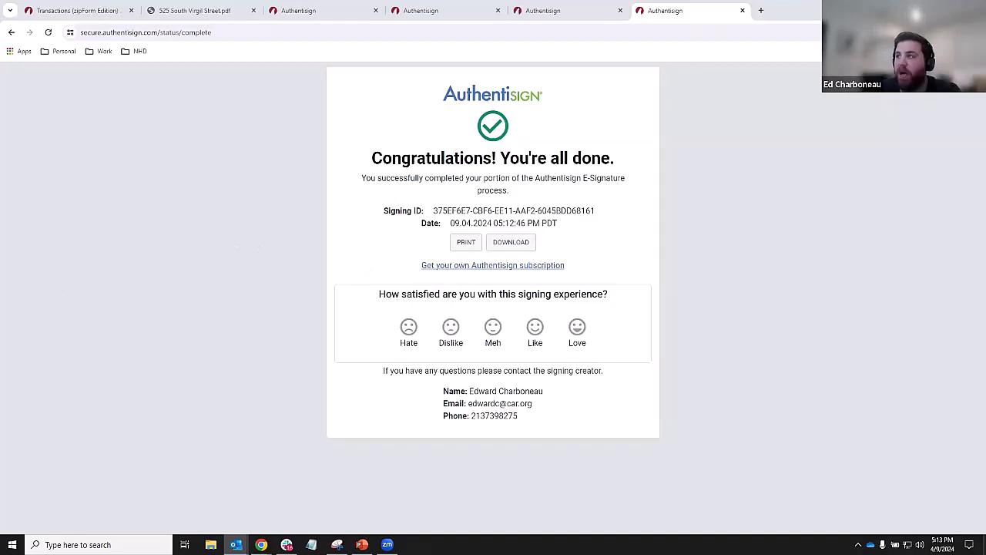
- Close the four extra AuthentiSign browser tabs
left_click(376, 11)
left_click(376, 11)
left_click(376, 10)
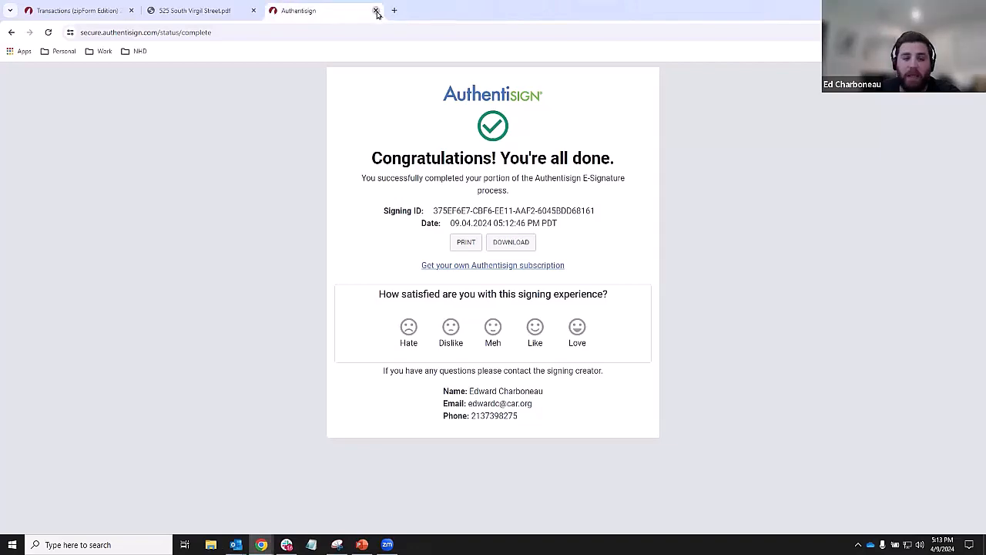
left_click(376, 11)
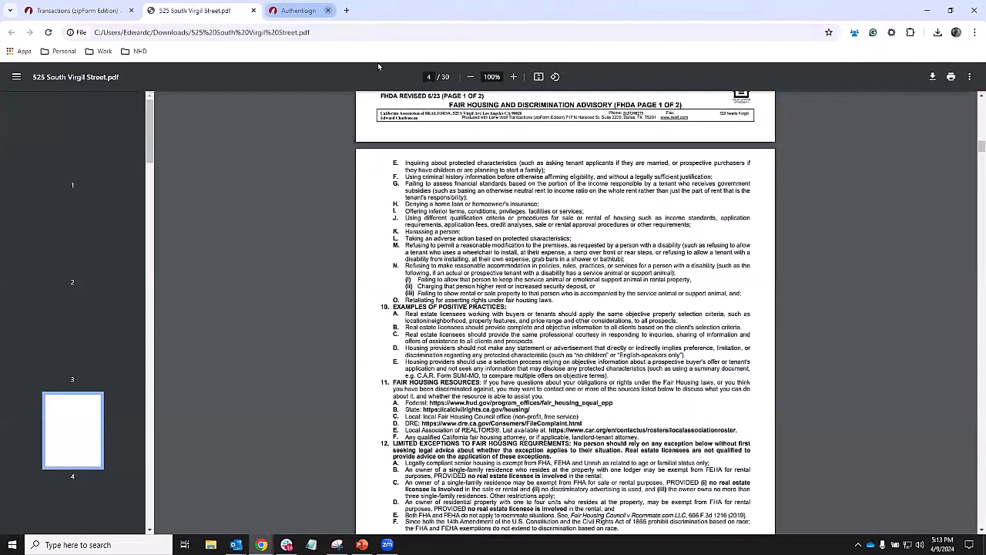
- Open Buyer Counter Offer #1 in a new workspace and send it to a new AuthentiSign signing
left_click(100, 10)
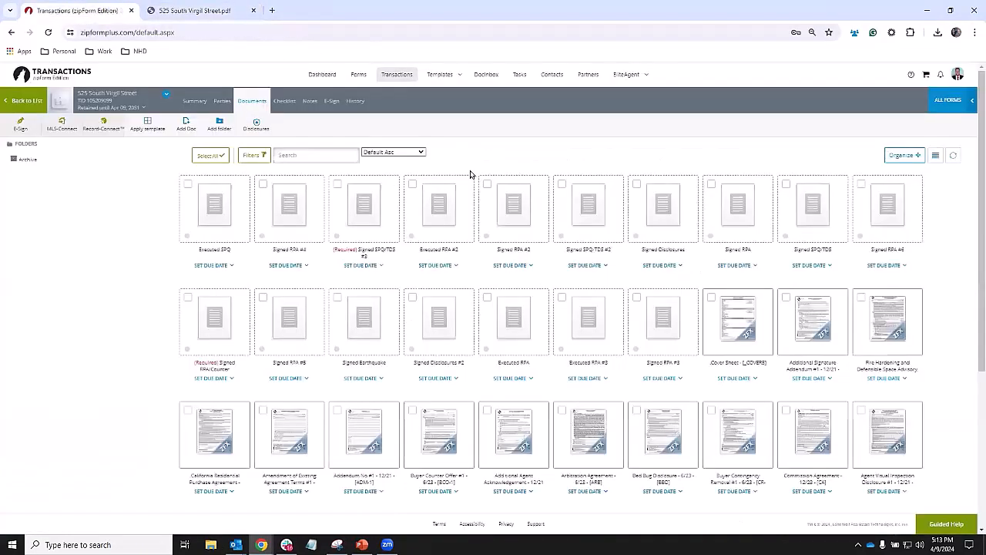
left_click(450, 428)
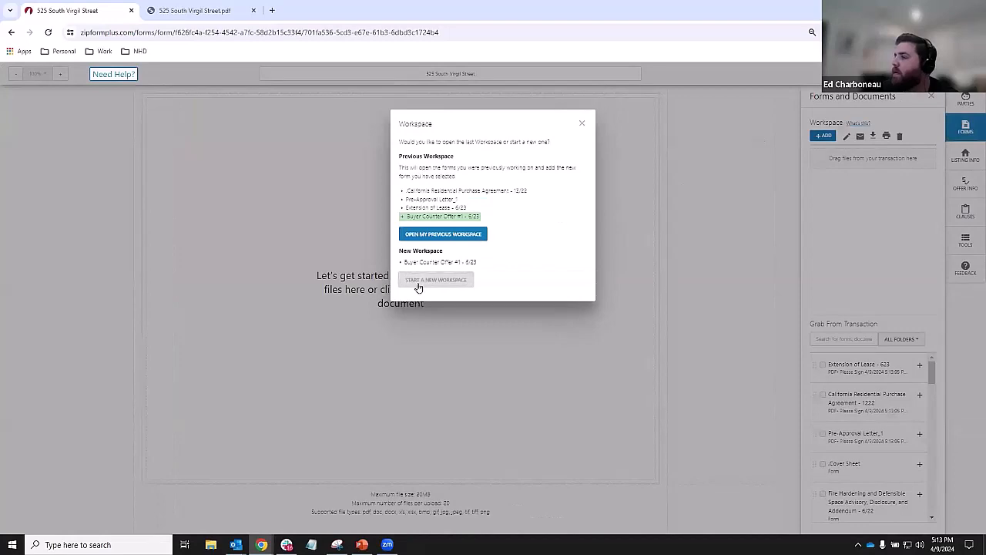
left_click(434, 280)
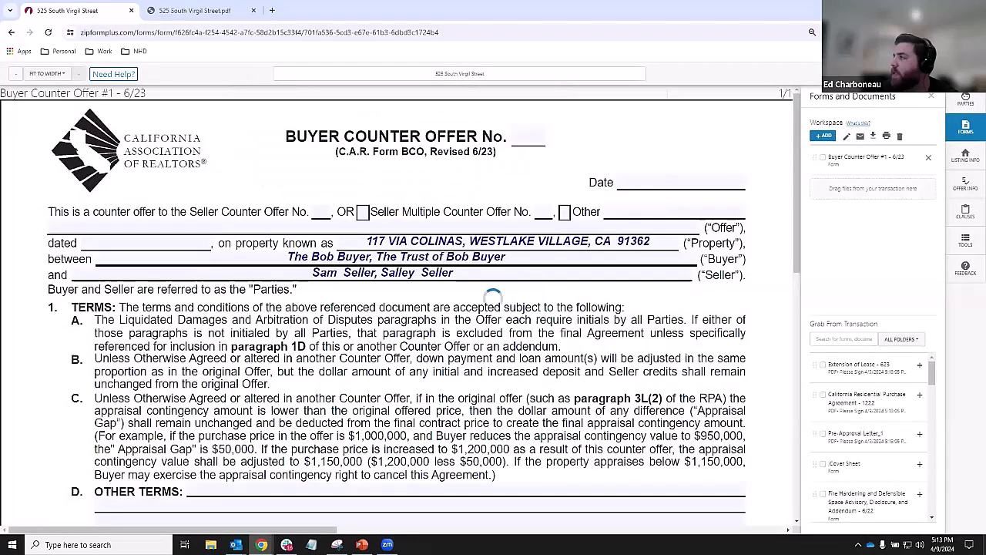
left_click(847, 136)
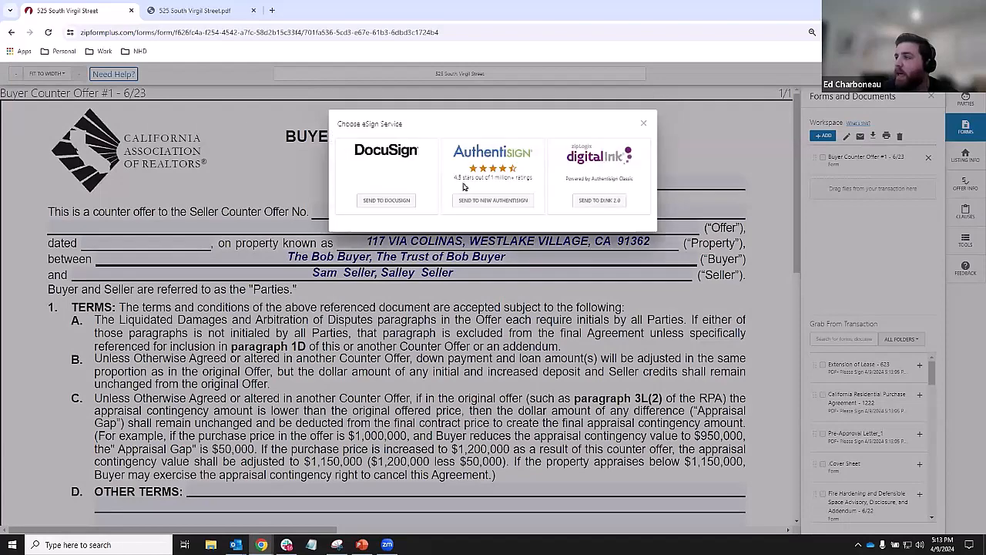
left_click(493, 200)
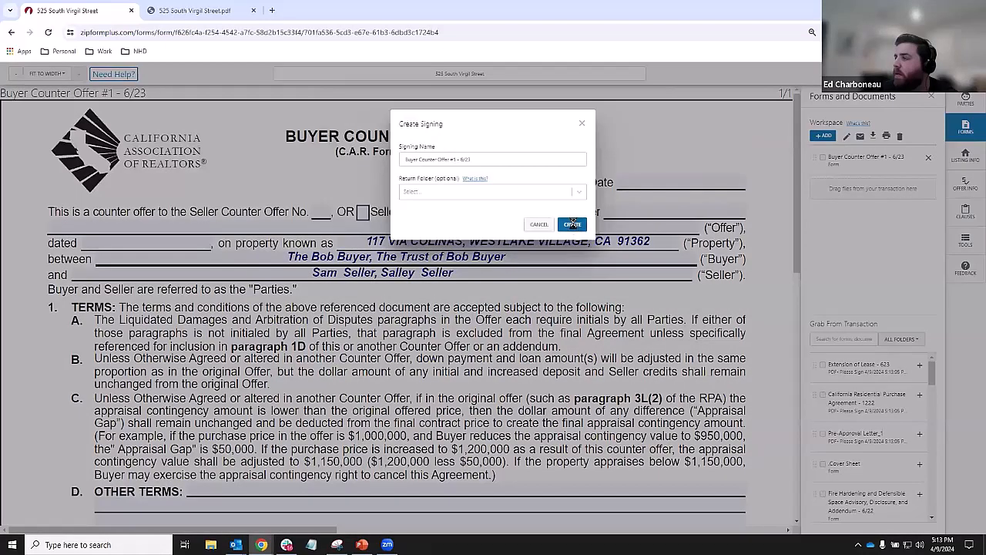
left_click(573, 223)
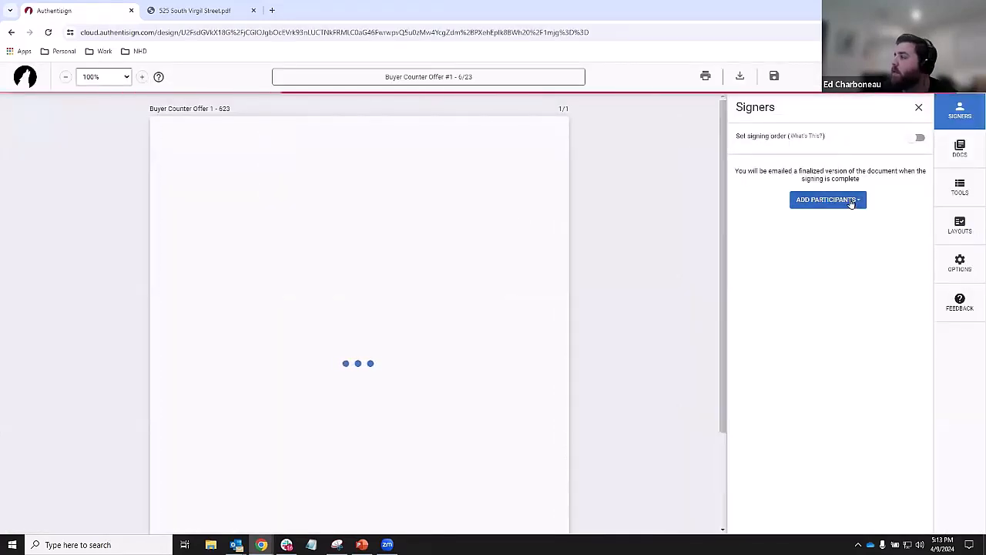
- Add the buyer and selling agent from the transaction as signers, dismissing the layout mappings
left_click(850, 202)
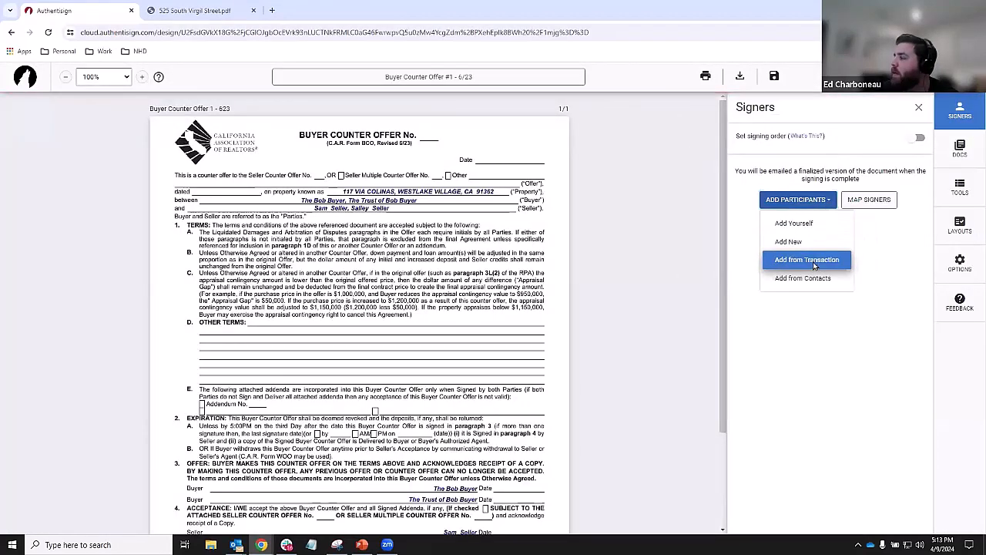
left_click(825, 261)
left_click(689, 240)
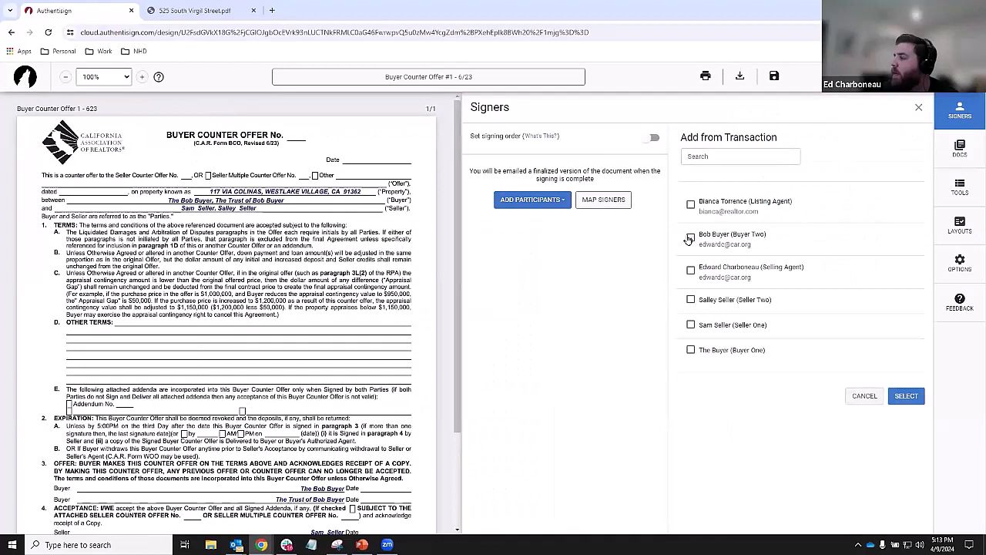
left_click(691, 270)
left_click(906, 397)
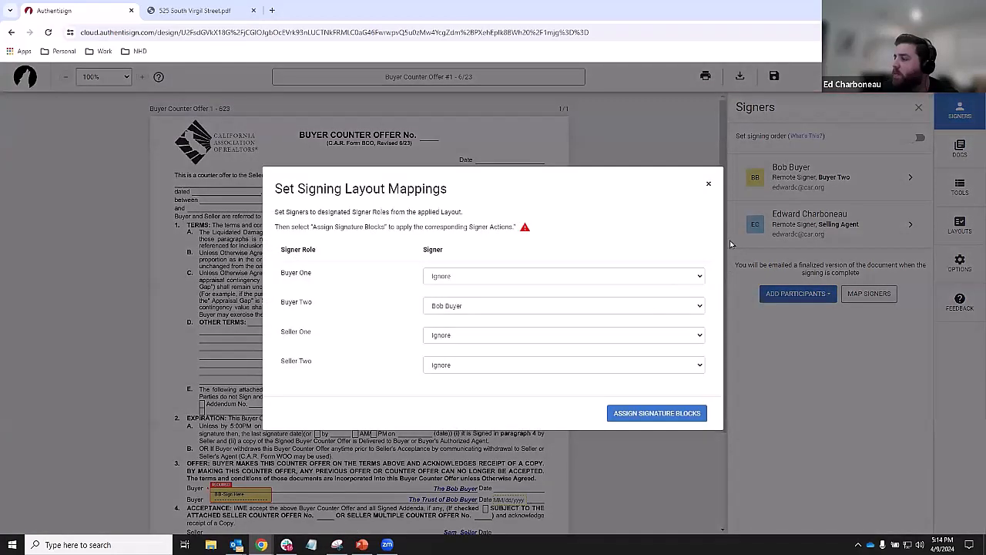
left_click(710, 186)
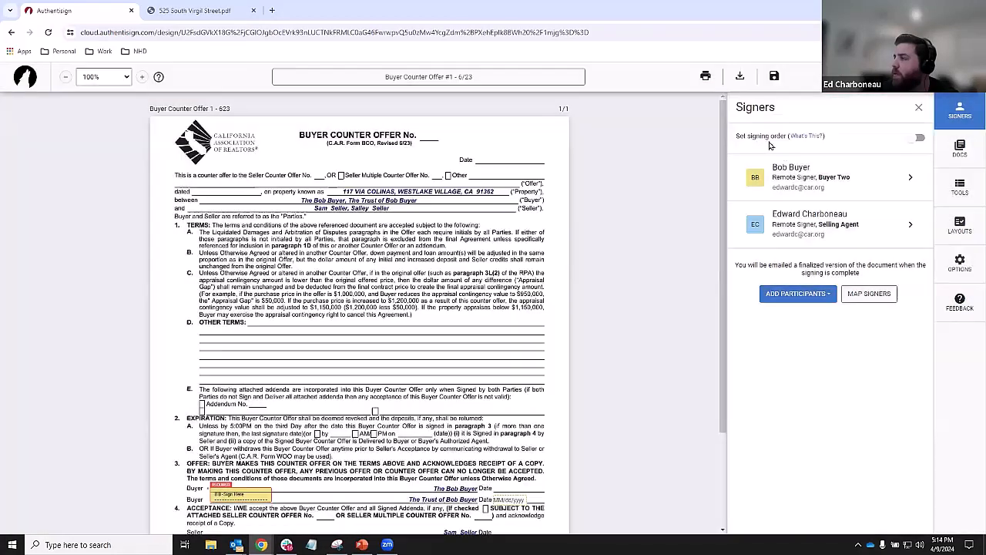
- Turn on signing order with both signers at step 1, then leave the signing without saving
left_click(921, 141)
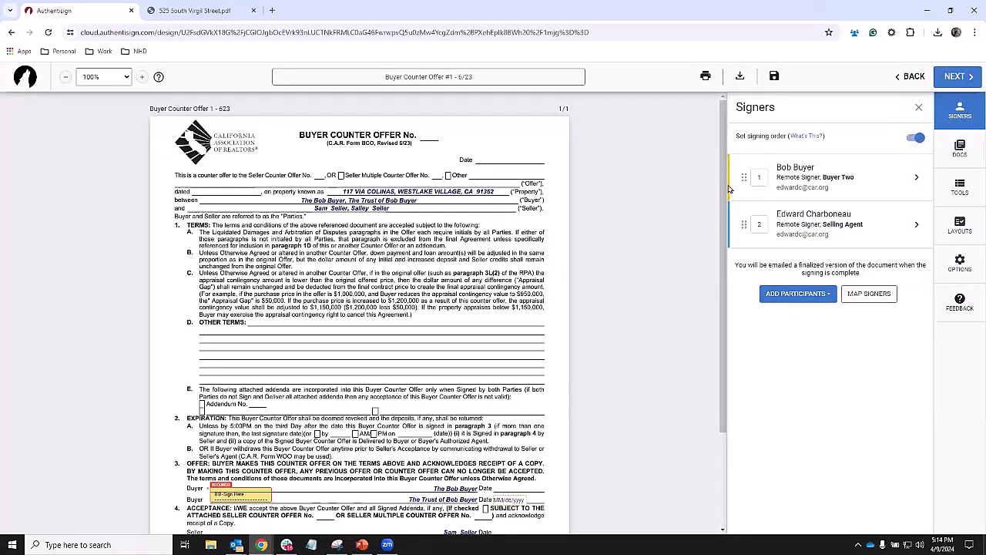
left_click(761, 222)
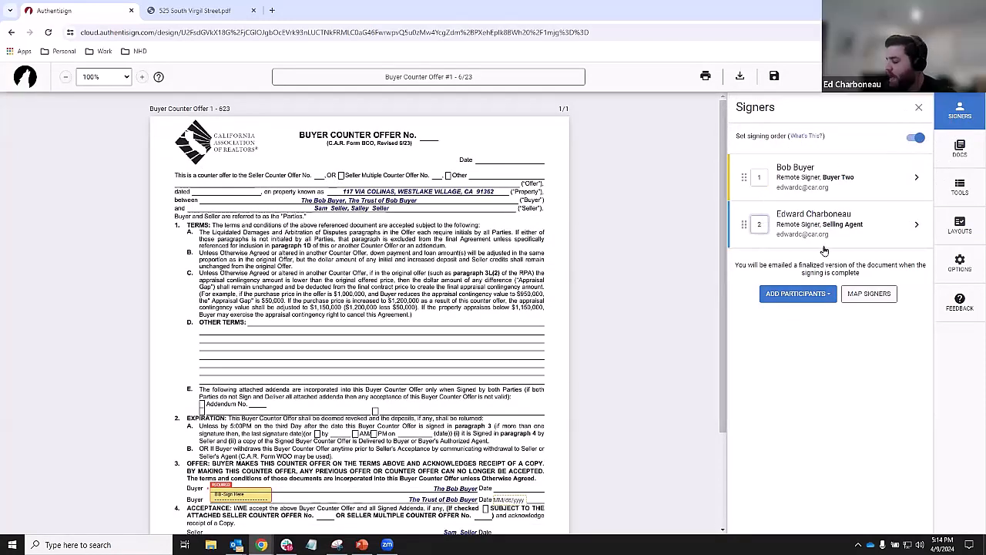
left_click(740, 197)
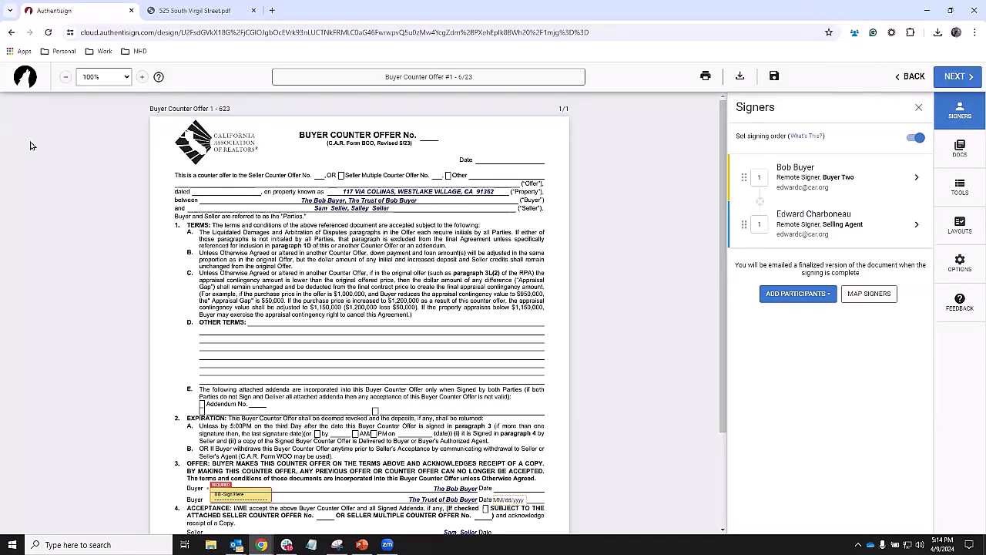
left_click(914, 76)
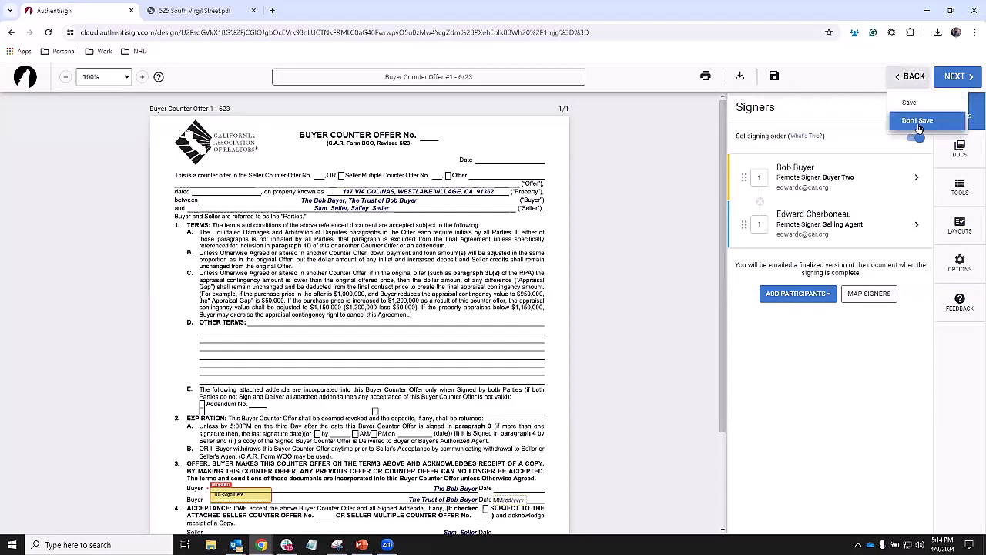
left_click(914, 121)
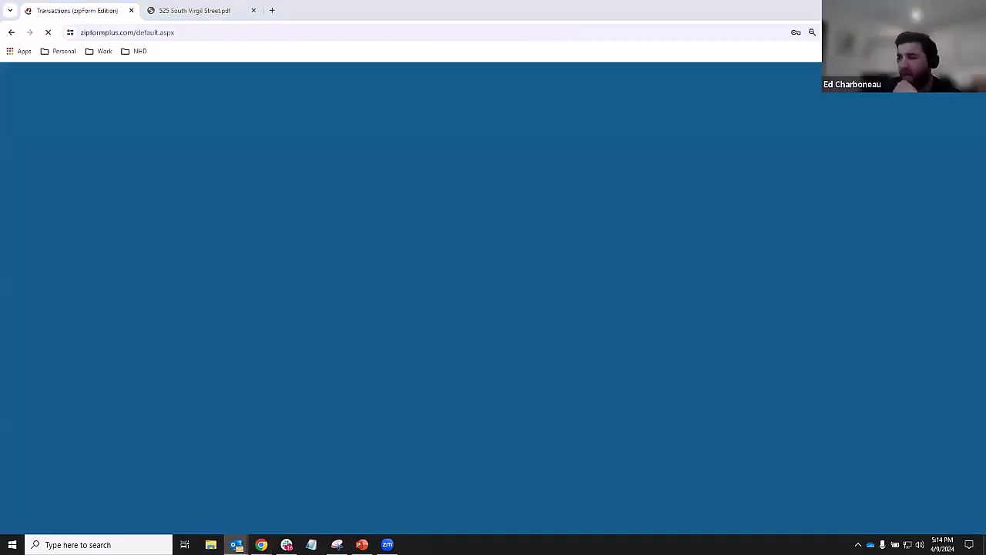
- Read the Signing complete email in Outlook, then close it
left_click(236, 545)
left_click(633, 118)
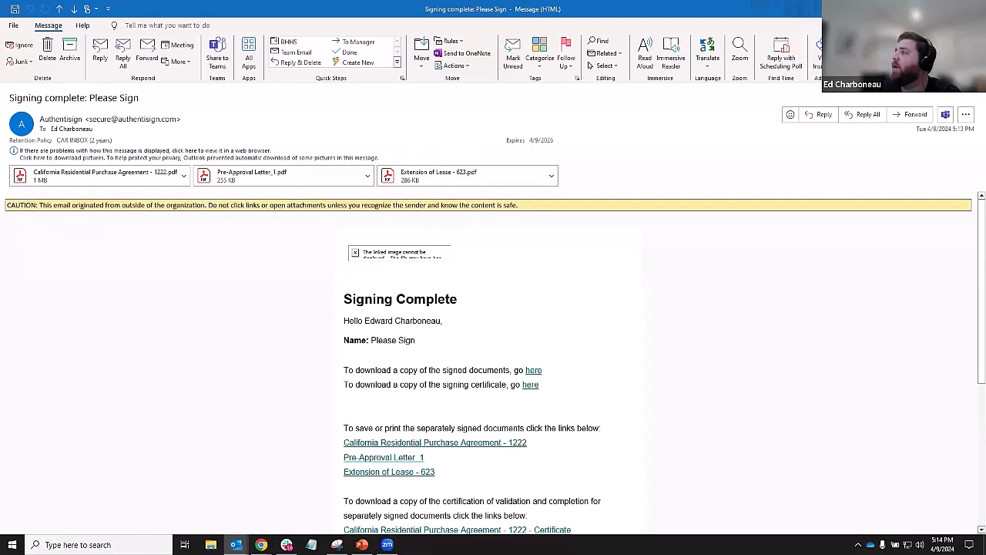
left_click(974, 8)
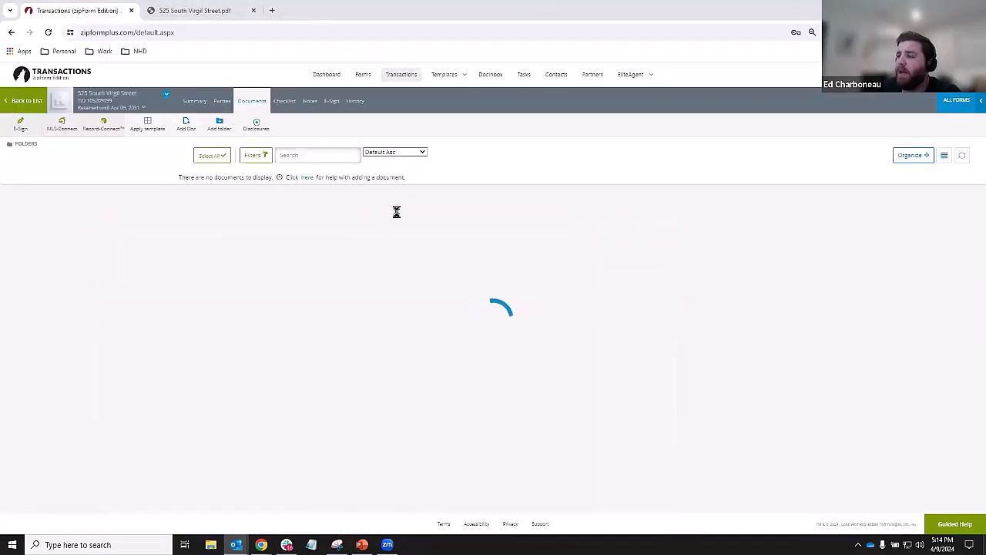
left_click(198, 330)
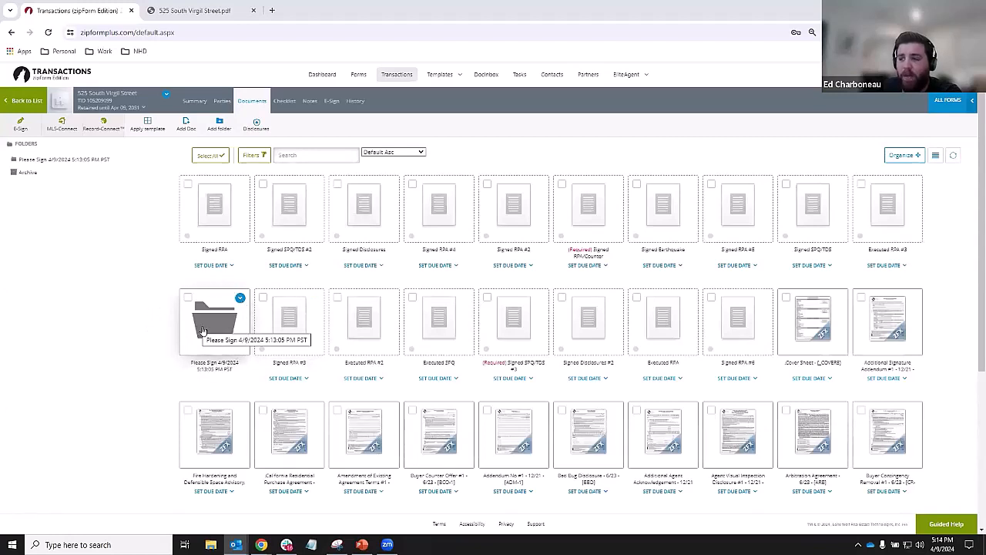
key("ctrl")
key("ctrl")
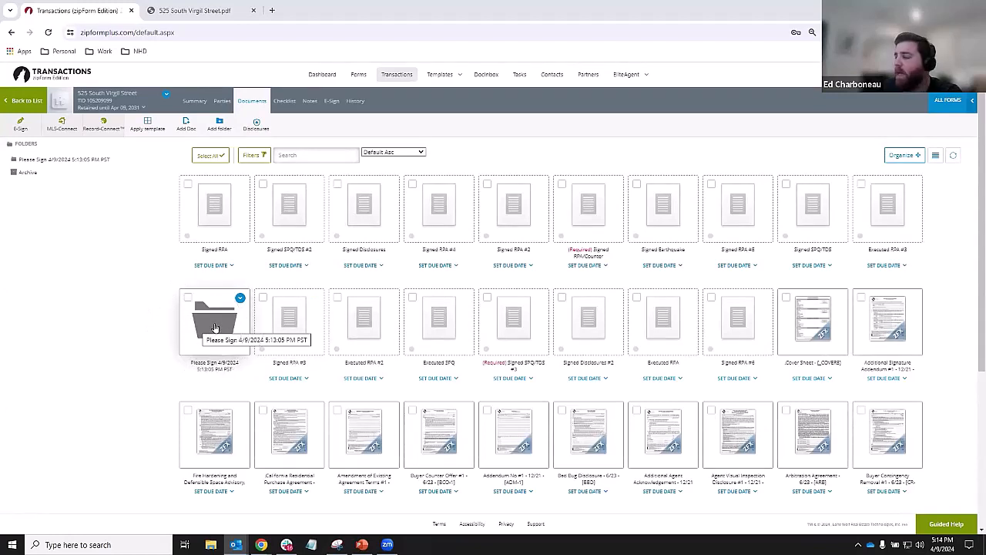
left_click(215, 324)
double_click(215, 327)
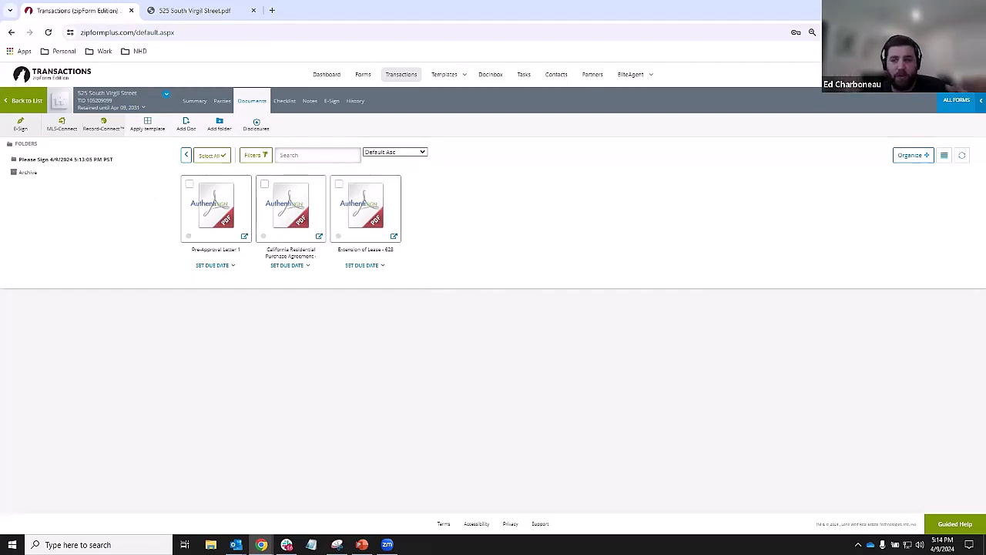
left_click(400, 76)
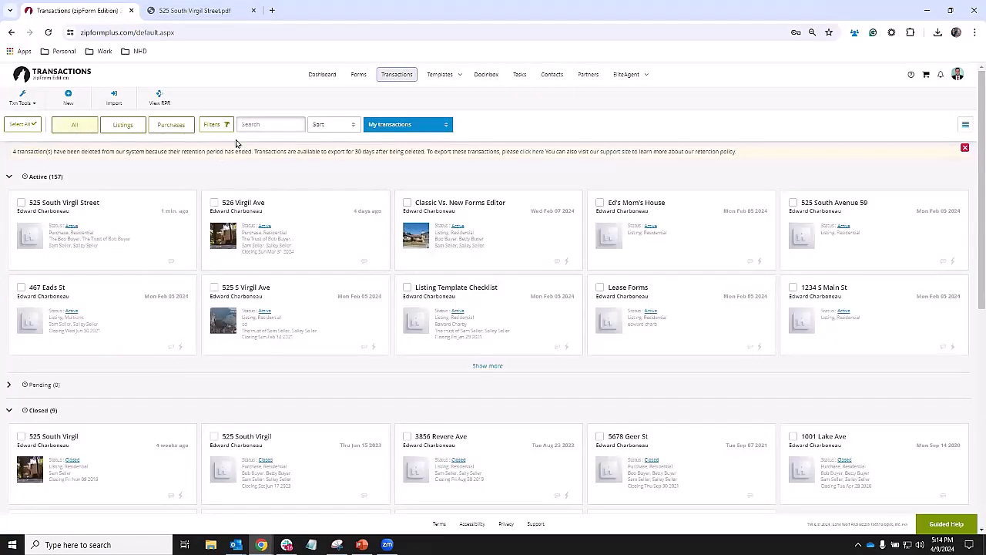
left_click(155, 214)
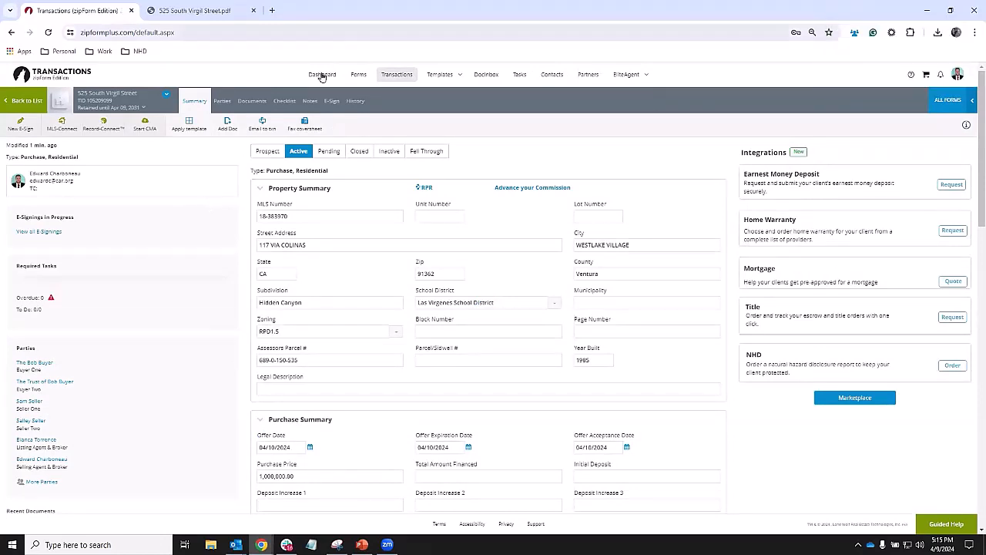
- Open California Residential Purchase Agreement - 12/22 in a new workspace and create an AuthentiSign signing for it
left_click(250, 102)
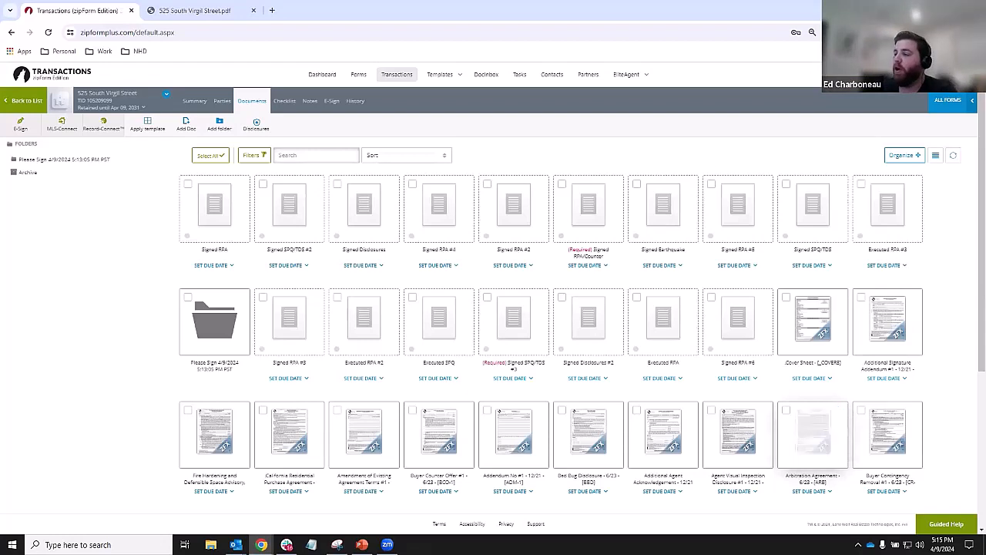
left_click(276, 411)
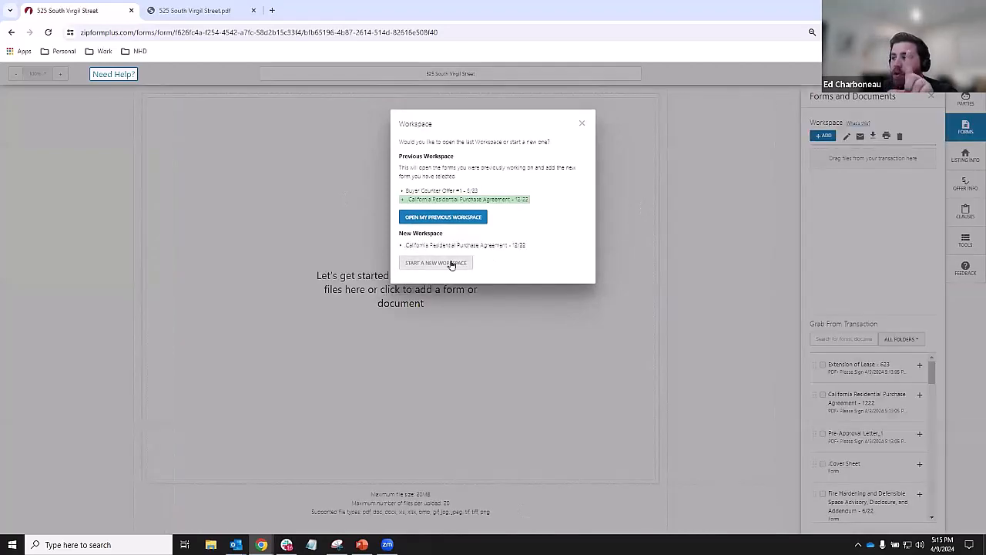
left_click(454, 263)
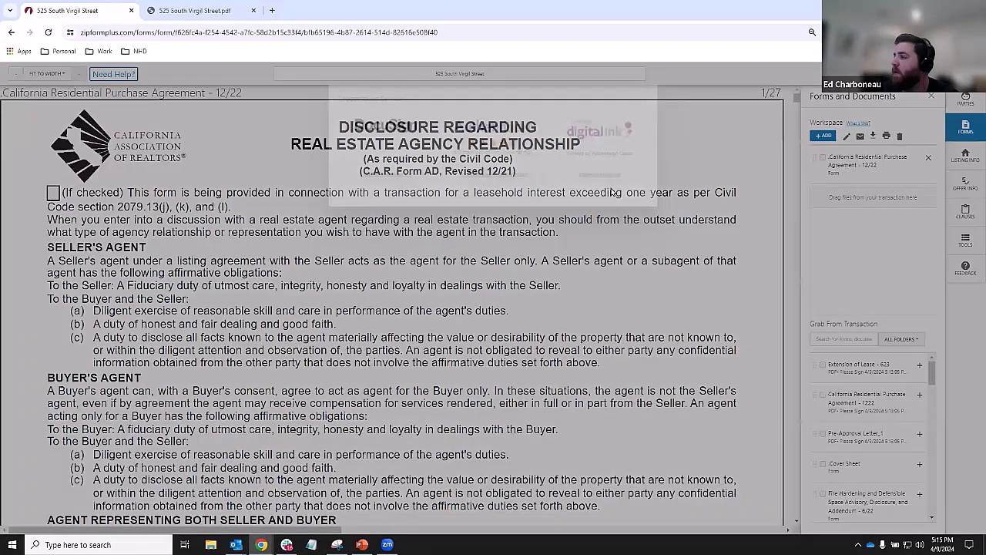
left_click(486, 204)
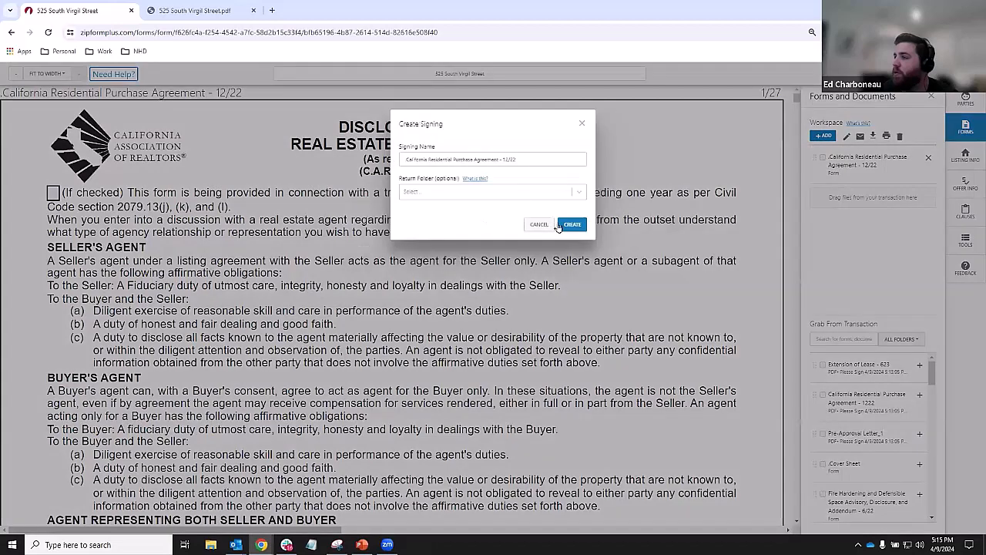
left_click(570, 224)
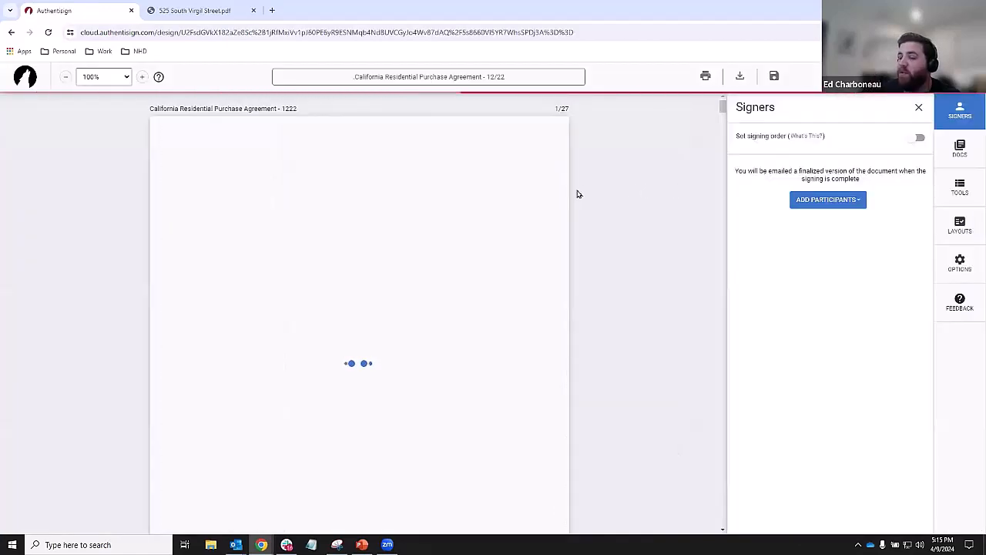
- From the transaction's contacts, select both buyers, both sellers and the selling agent, excluding the listing agent
left_click(810, 199)
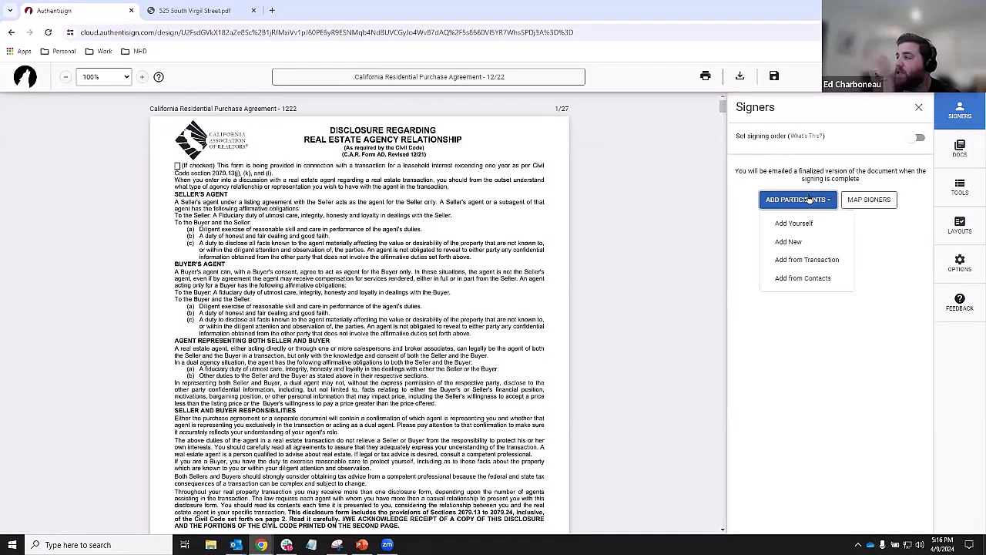
left_click(803, 261)
left_click(691, 205)
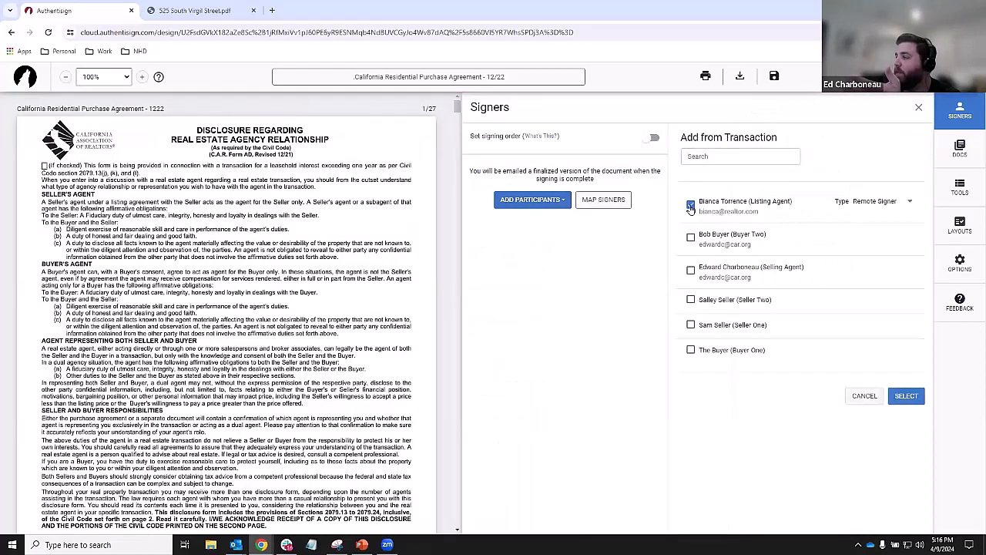
left_click(692, 236)
left_click(690, 269)
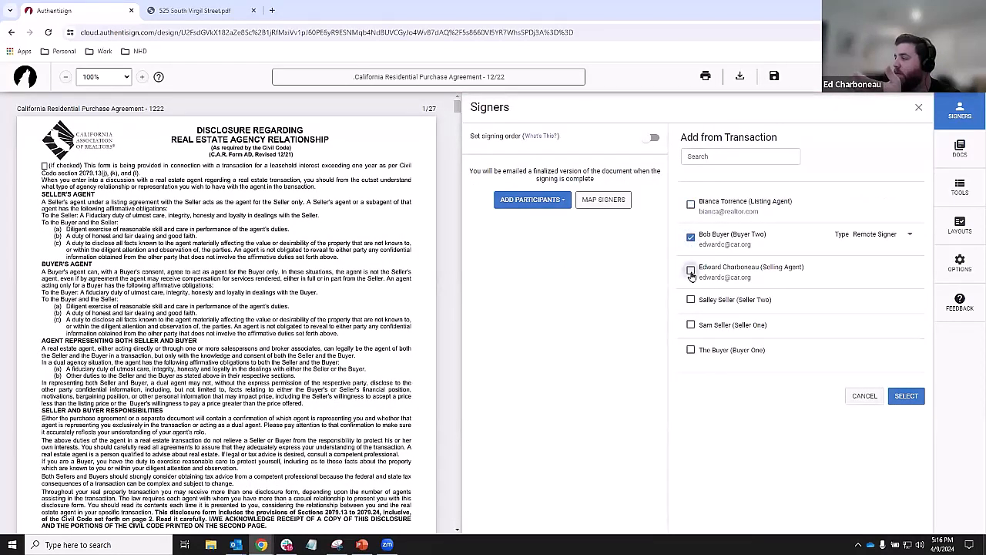
left_click(691, 300)
left_click(690, 325)
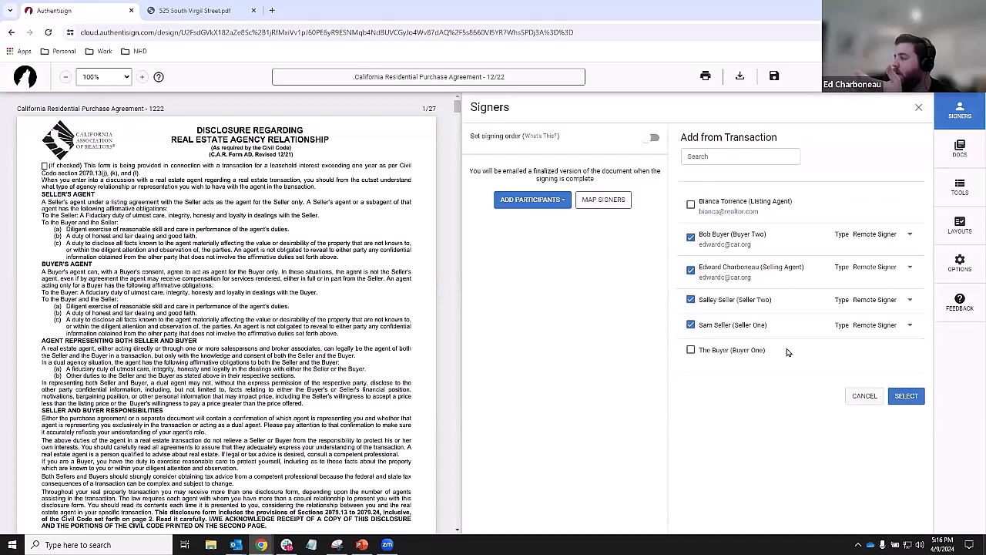
left_click(691, 350)
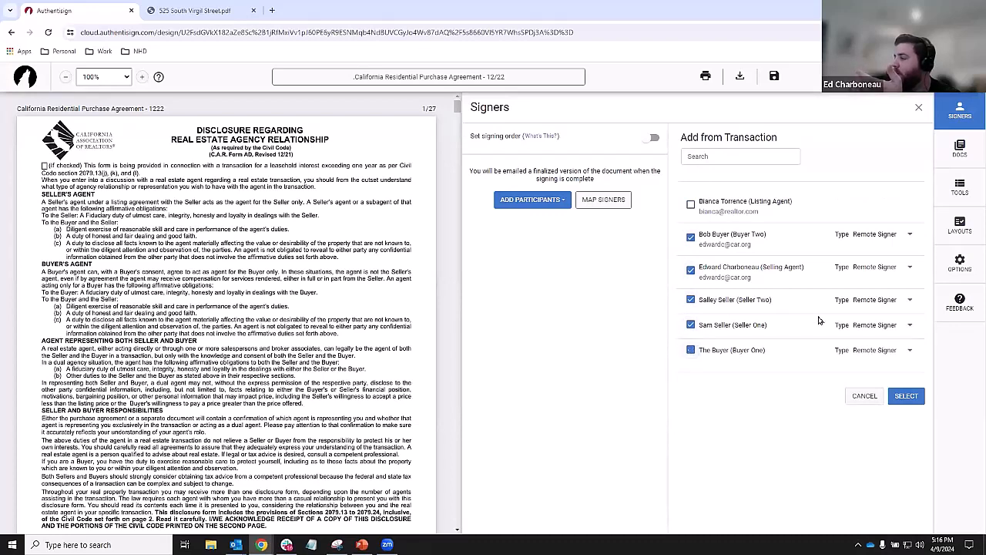
- Make Seller One a Reviewer and Seller Two CC only, then confirm the participants
left_click(911, 327)
left_click(908, 314)
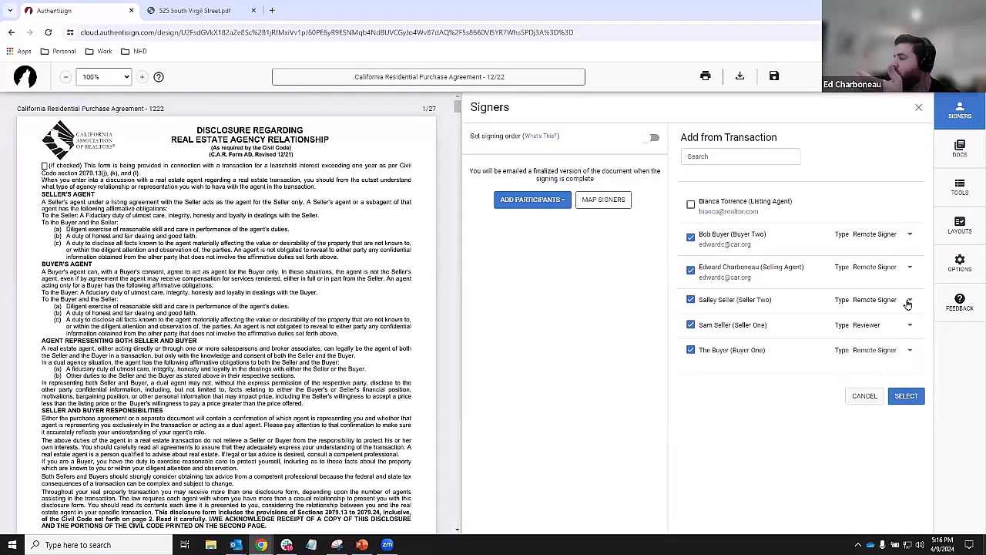
left_click(910, 300)
left_click(863, 340)
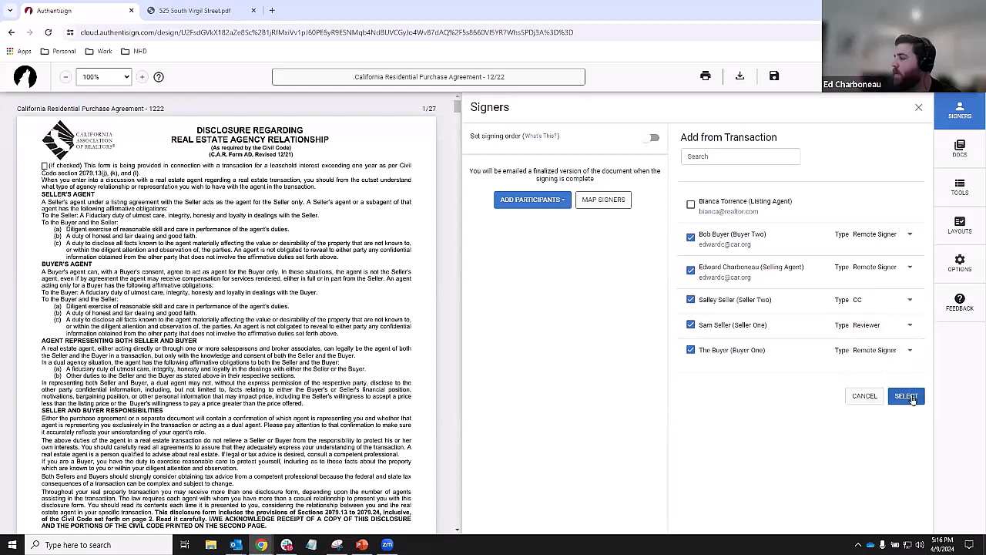
left_click(906, 397)
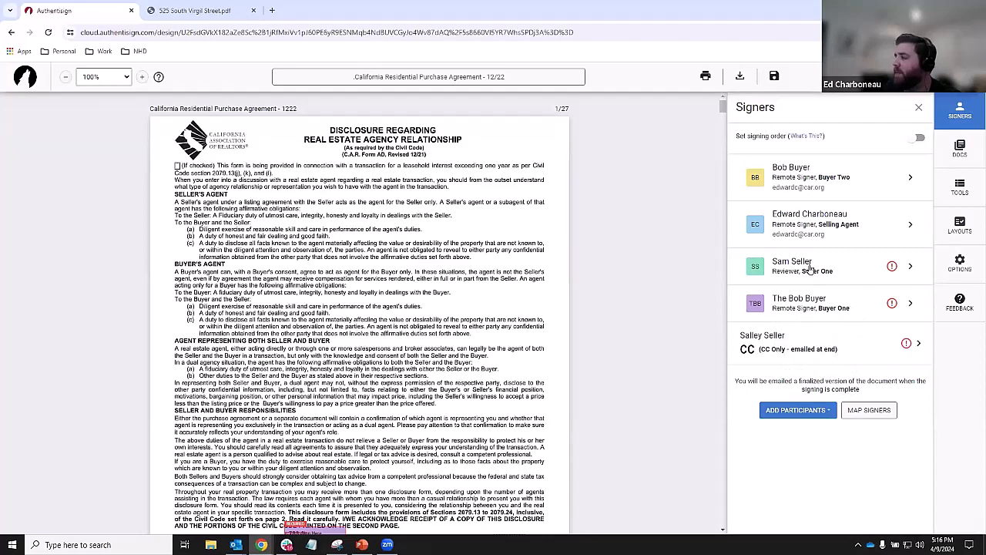
- Enable Set signing order, drag Seller One to position 4, and open Buyer One's signer details
left_click(912, 140)
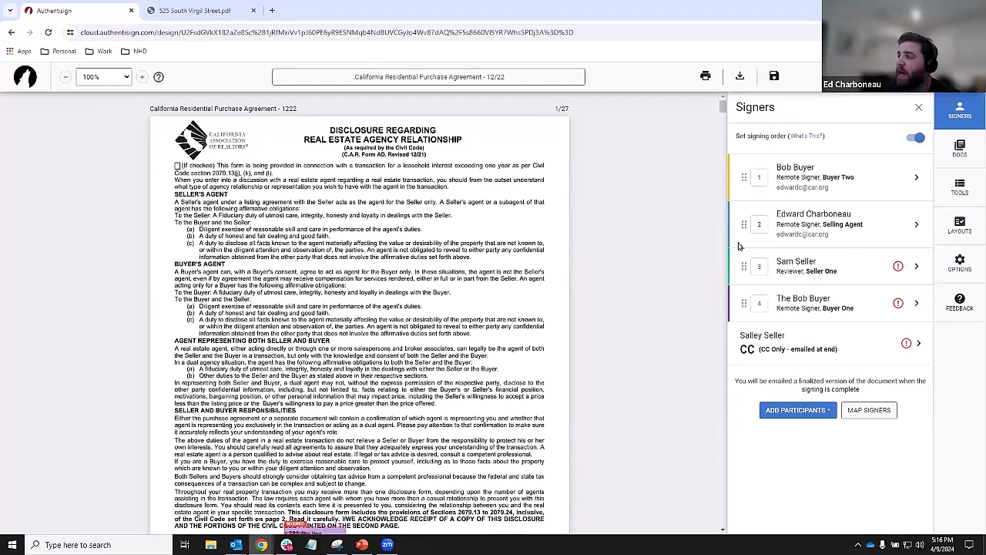
left_click_drag(744, 266, 744, 172)
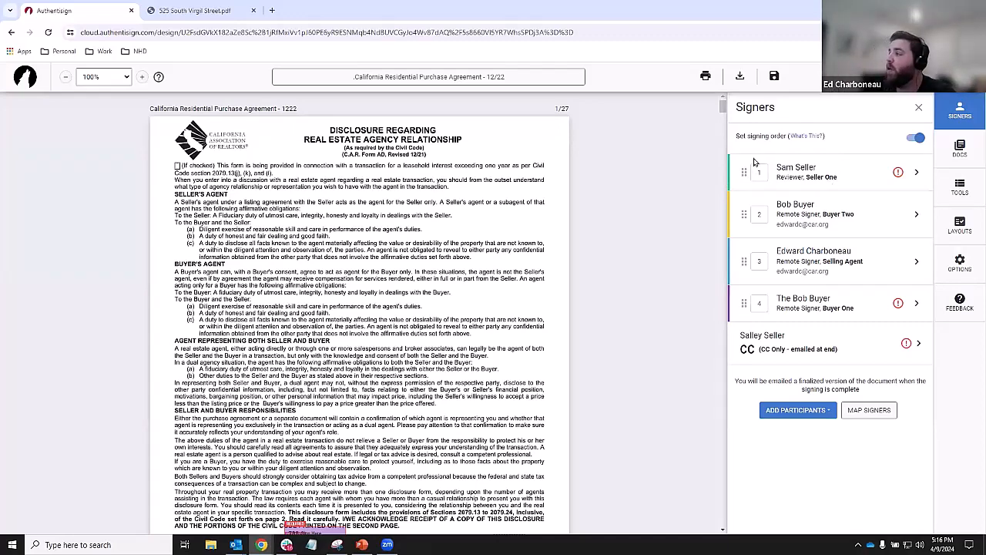
left_click_drag(747, 302, 749, 306)
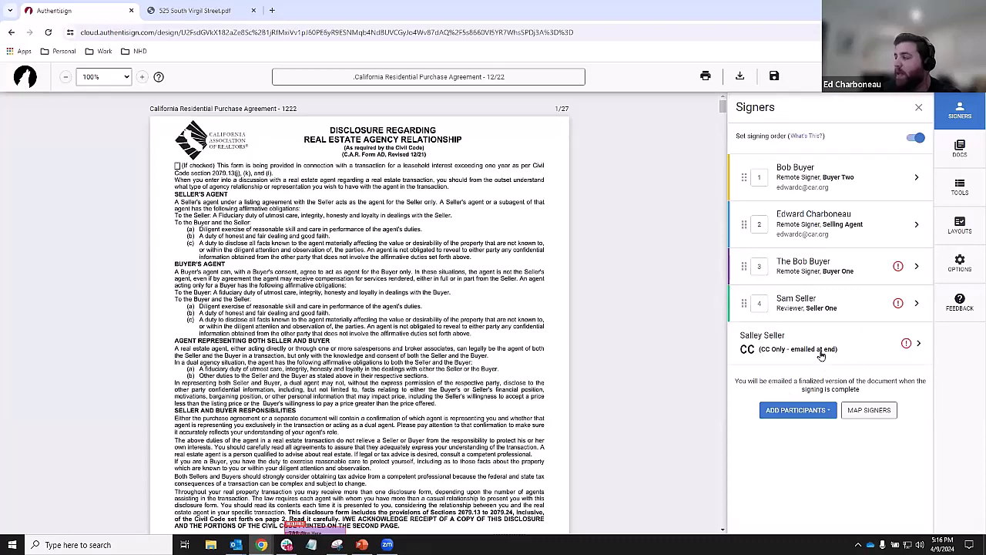
left_click(822, 353)
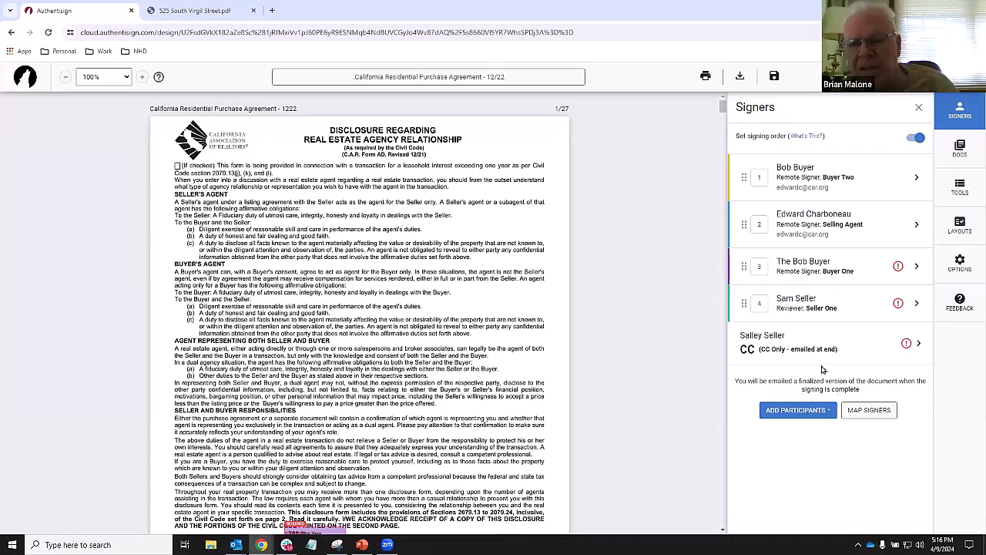
left_click(899, 267)
- Enter an e-mail address in Buyer One's Email field and save
left_click(706, 205)
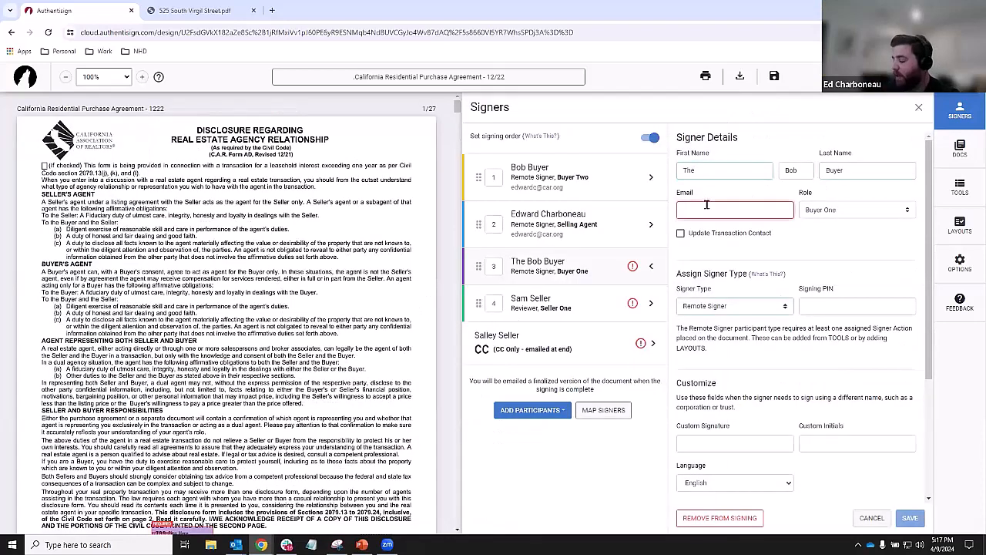
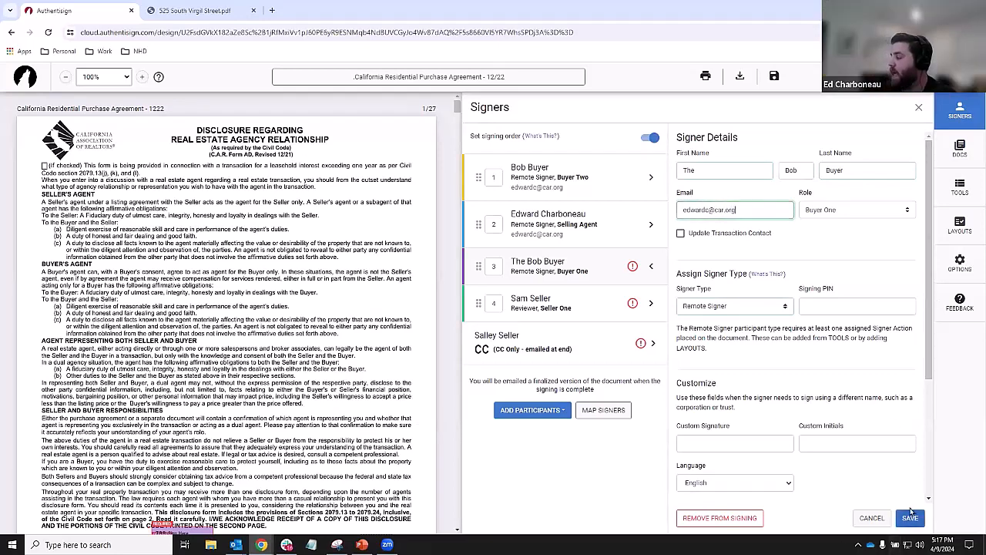
left_click(910, 515)
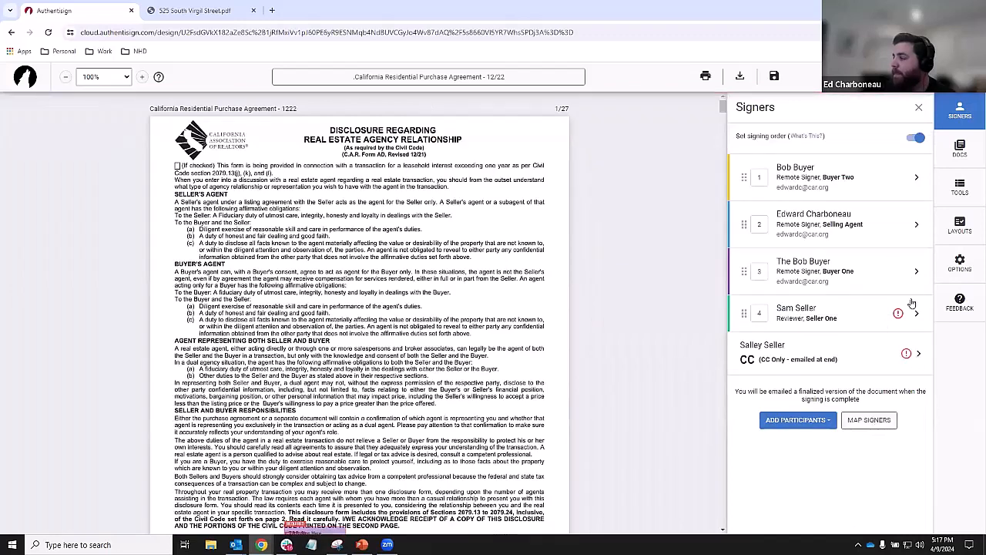
- Enter the same e-mail address for Seller One and save
left_click(904, 318)
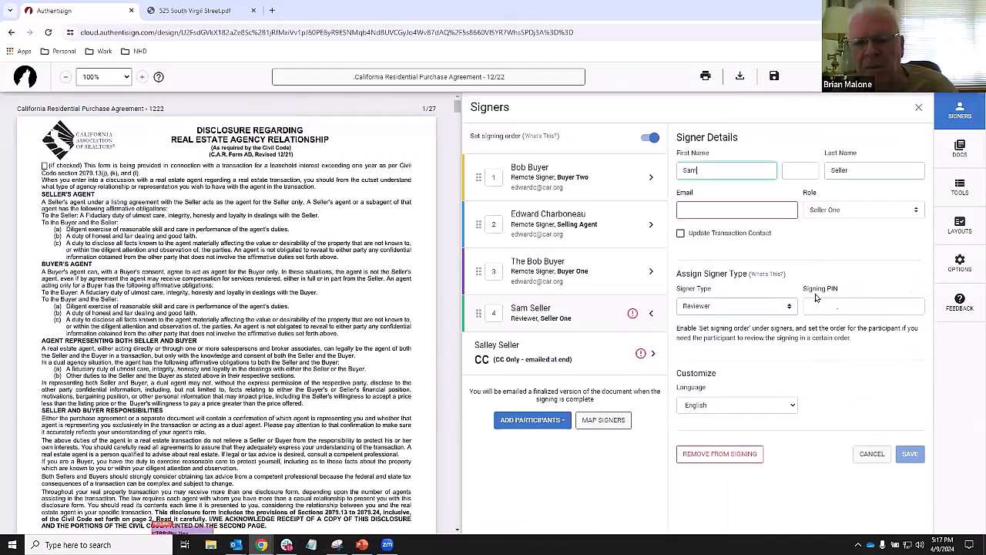
left_click(723, 210)
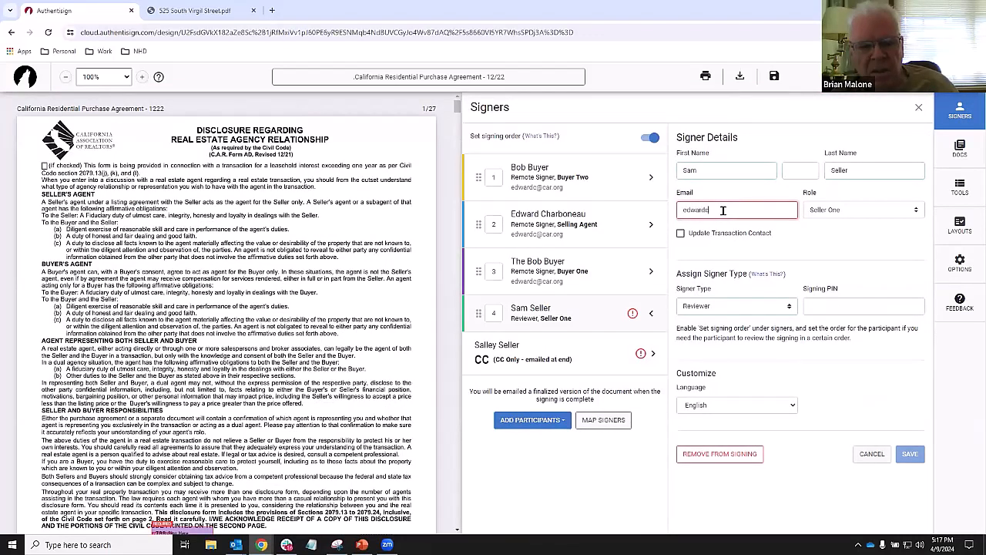
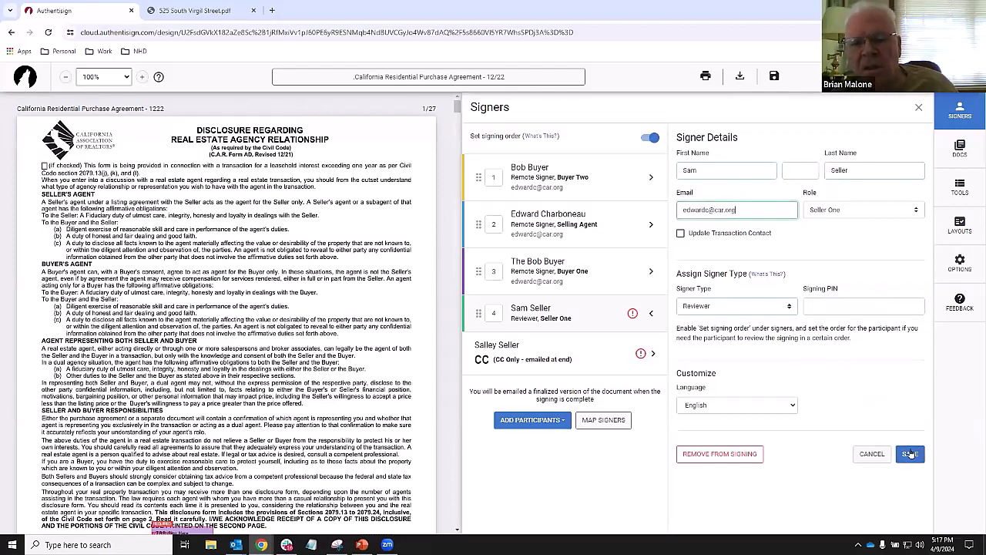
left_click(910, 454)
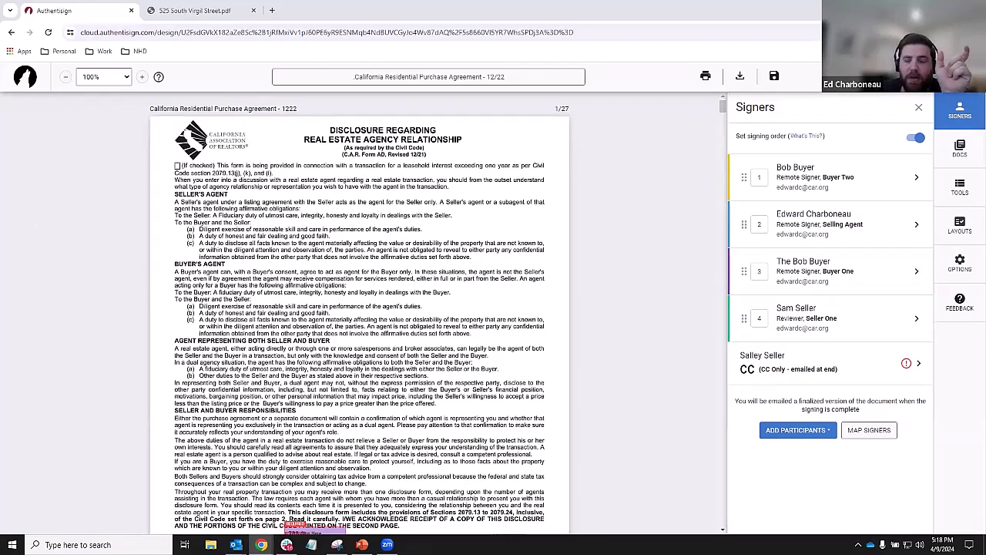
- Save the AuthentiSign signing and return to the purchase agreement workspace in zipForm Plus
left_click(911, 77)
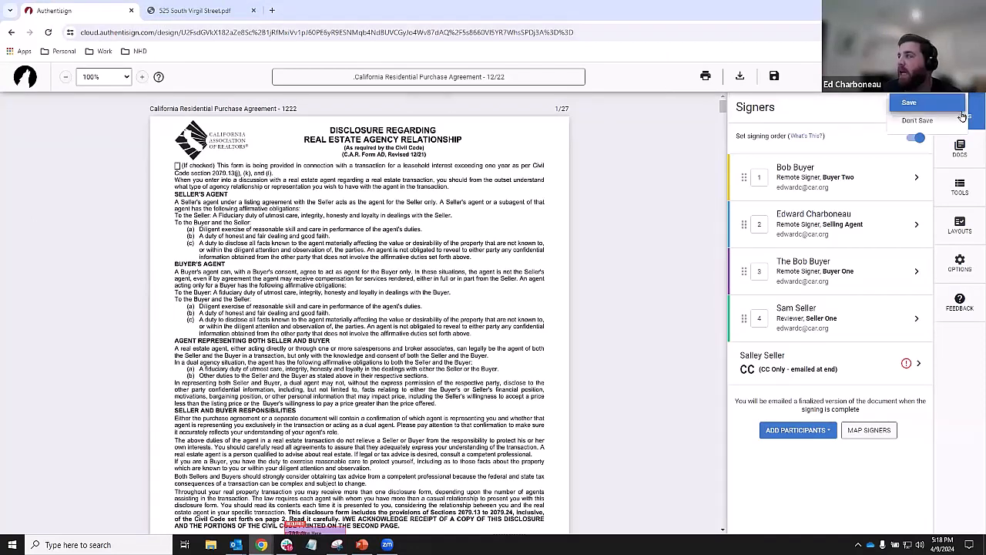
left_click(917, 120)
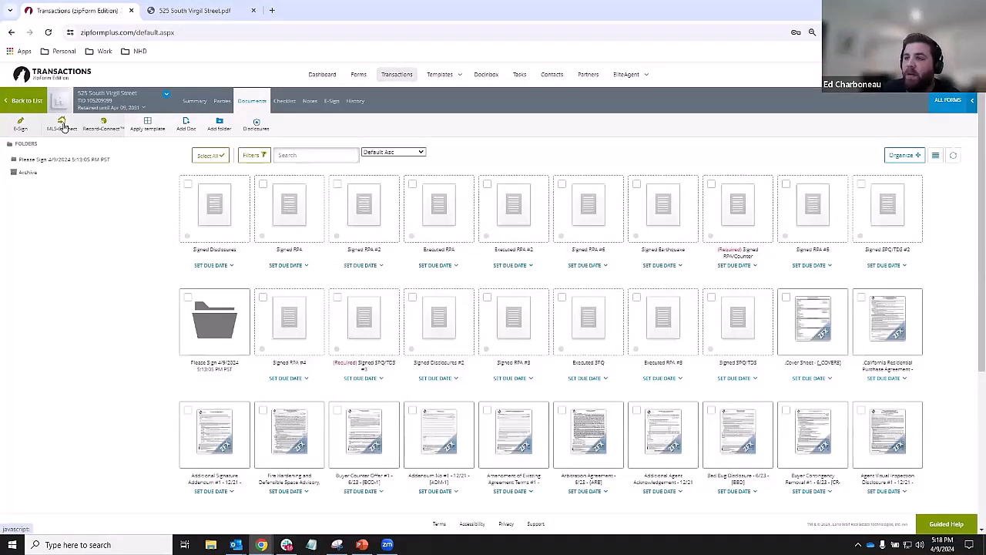
left_click(62, 125)
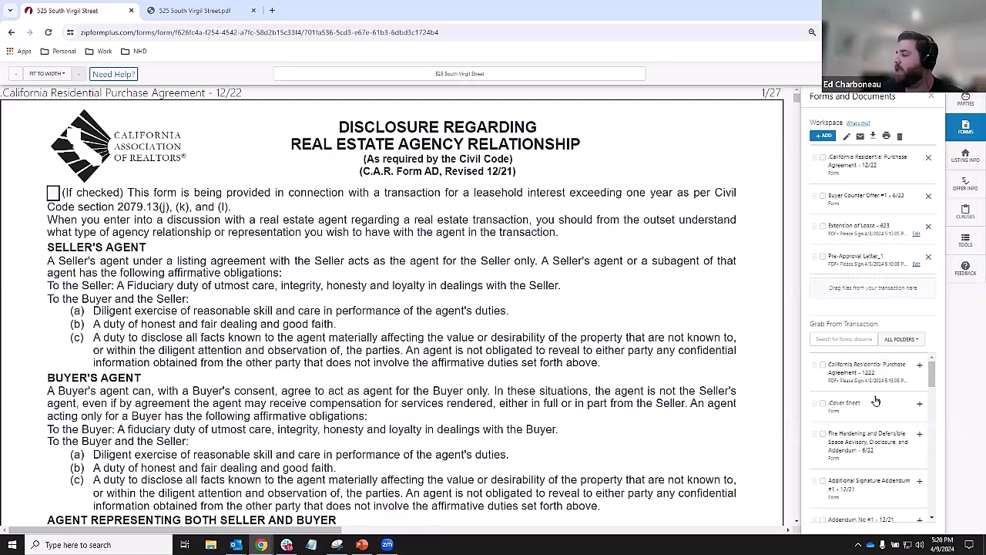
- Check the purchase agreement, counter offer, lease extension and pre-approval letter, then download them as a Single File
scroll(867, 416, "down", 10)
scroll(863, 414, "down", 3)
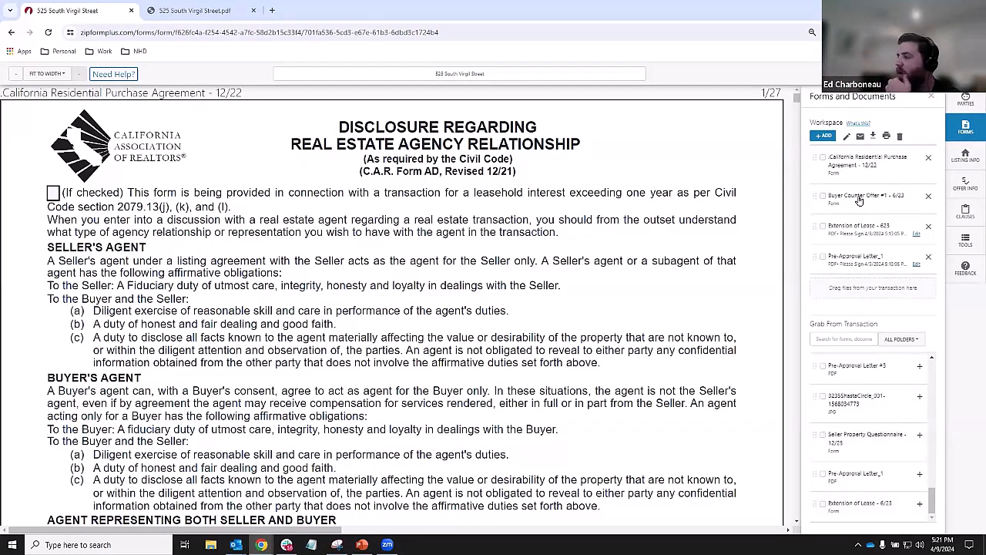
left_click(823, 158)
left_click(823, 196)
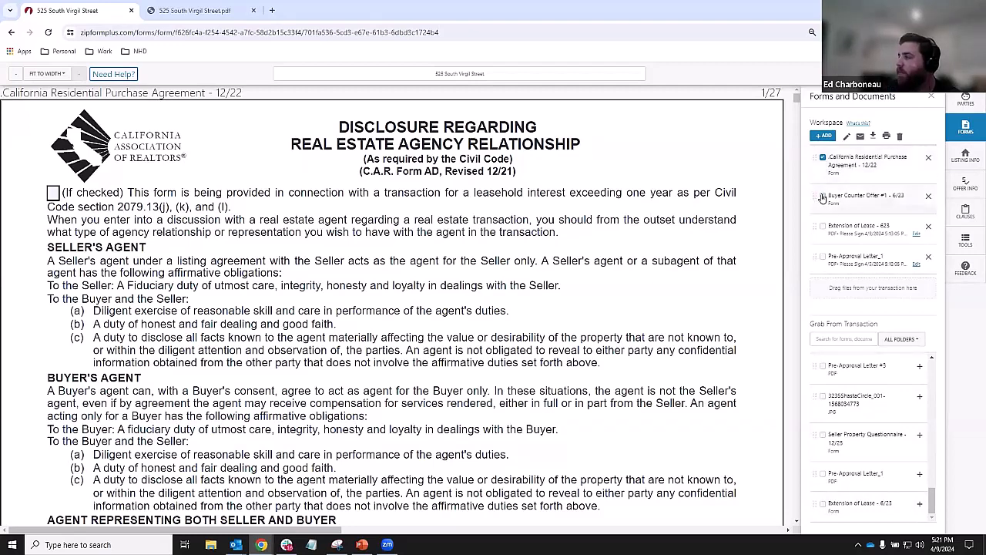
left_click(824, 226)
left_click(823, 257)
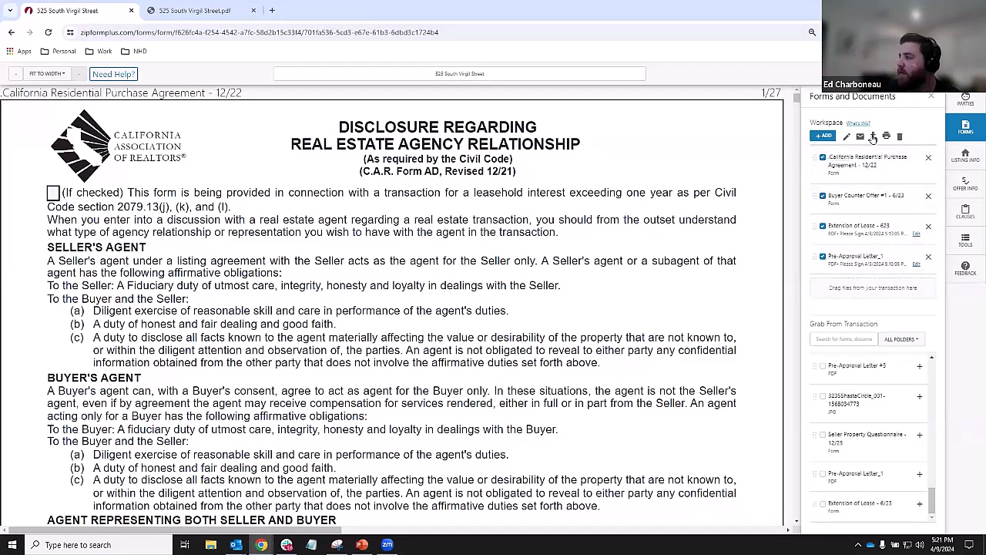
left_click(873, 136)
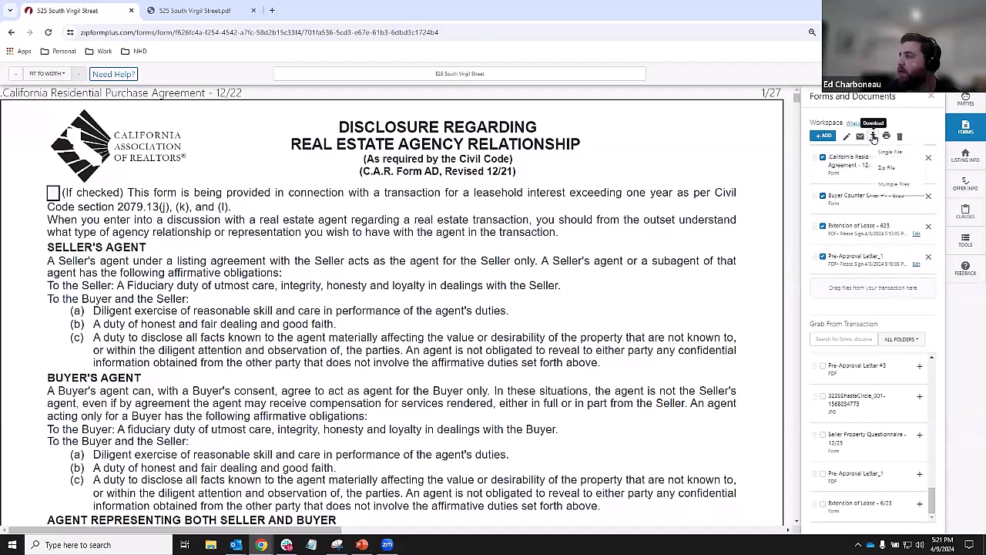
left_click(910, 153)
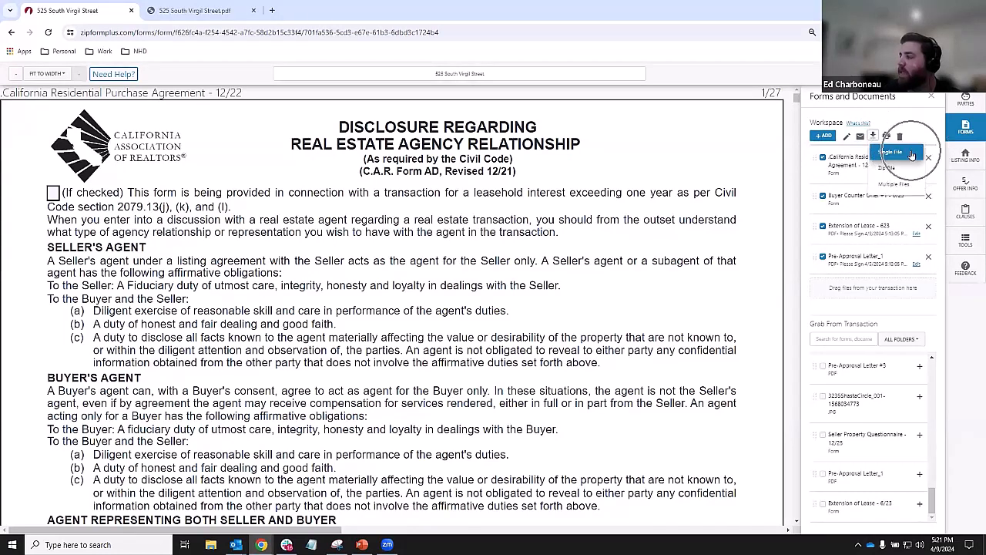
left_click(906, 191)
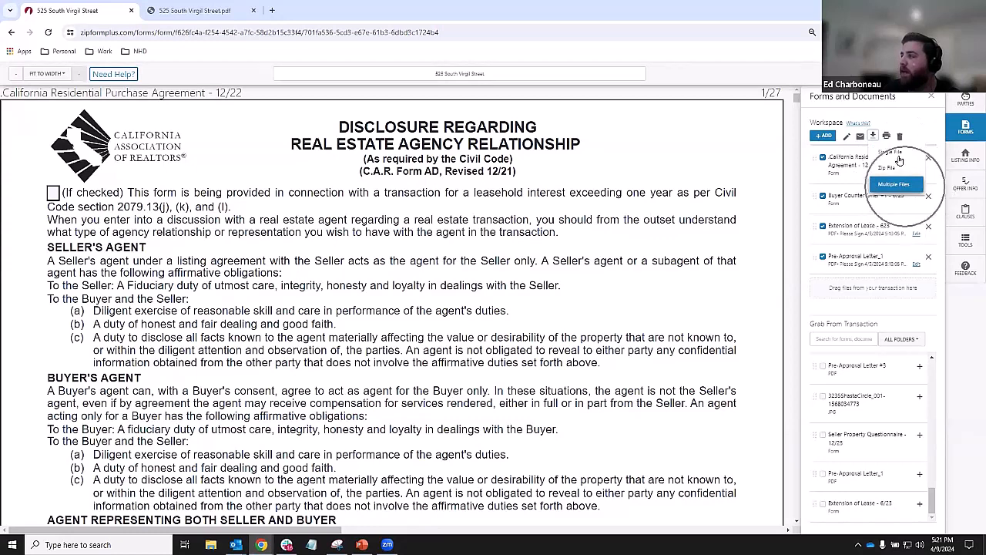
left_click(898, 154)
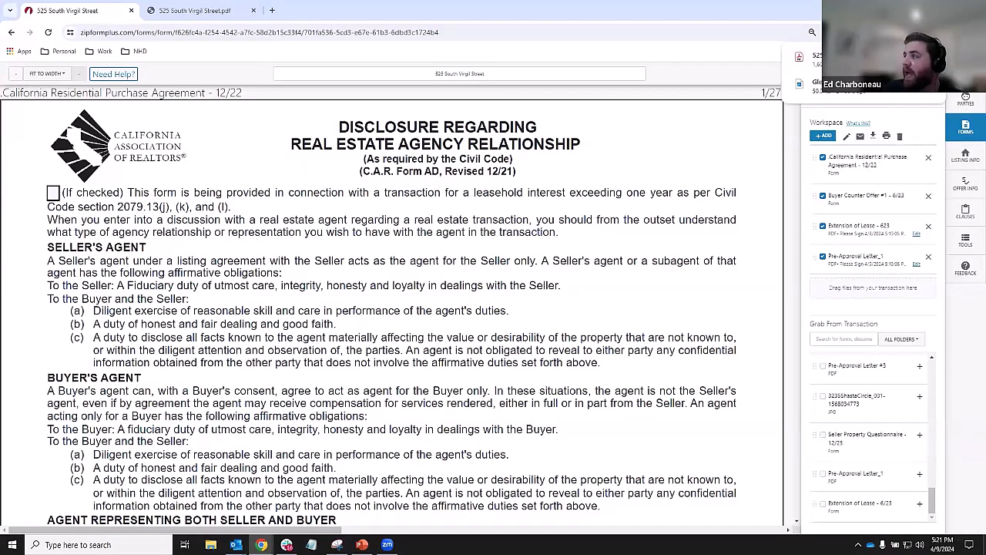
- Open the downloaded 30-page PDF and check pages 25 through 30
left_click(801, 60)
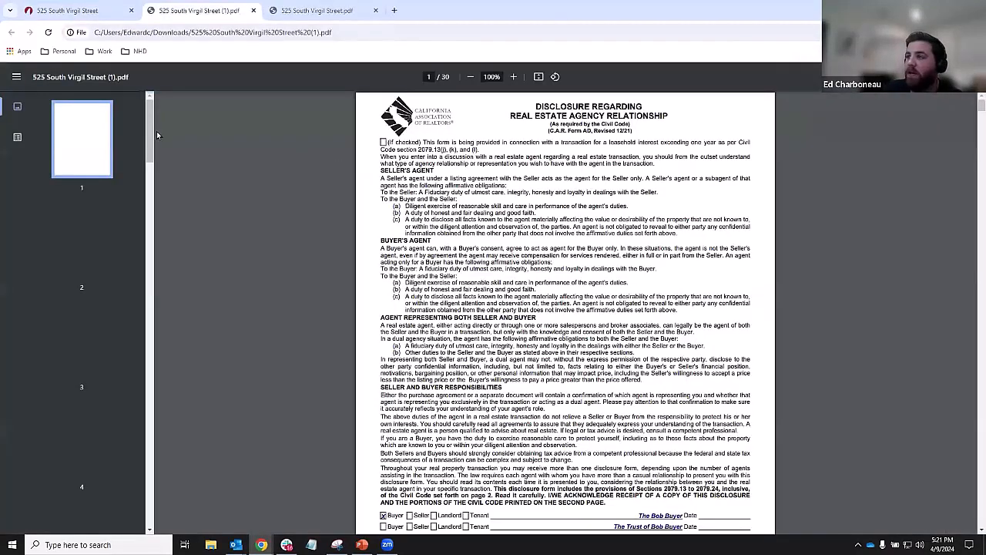
scroll(135, 255, "down", 20)
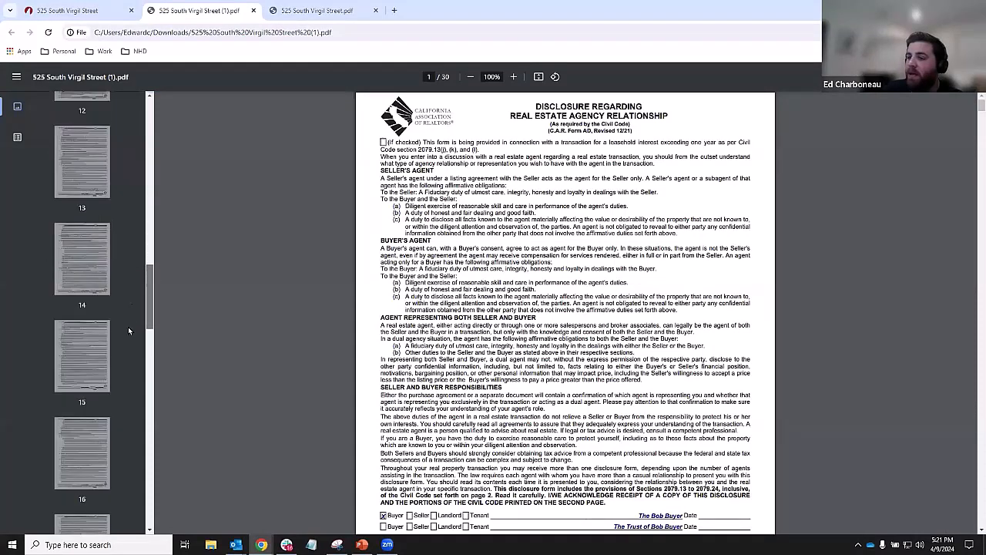
scroll(137, 392, "down", 10)
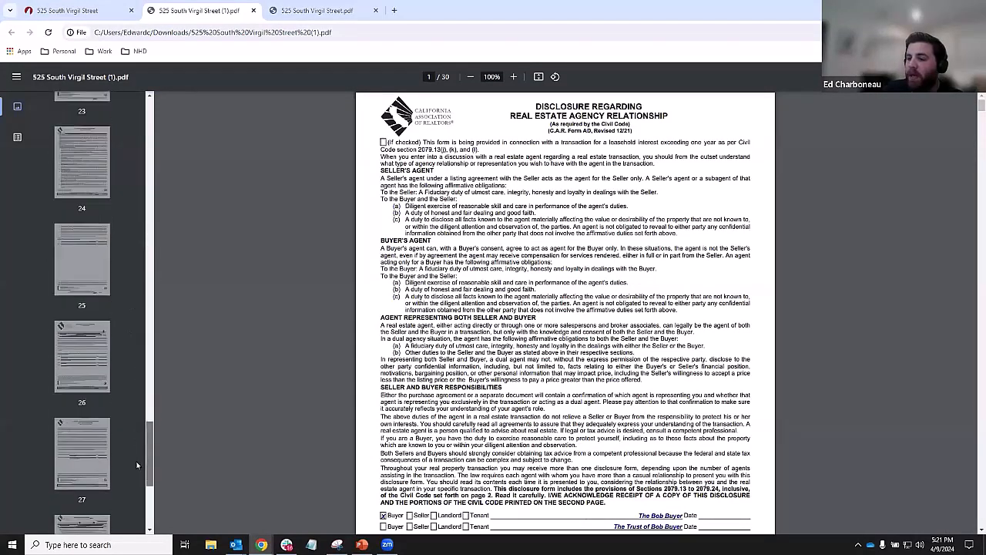
left_click(94, 476)
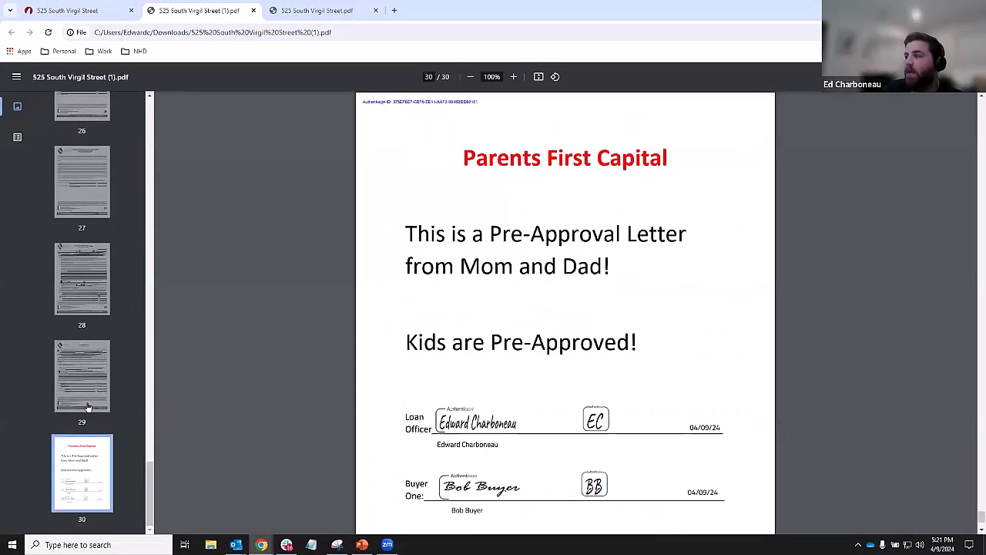
left_click(88, 383)
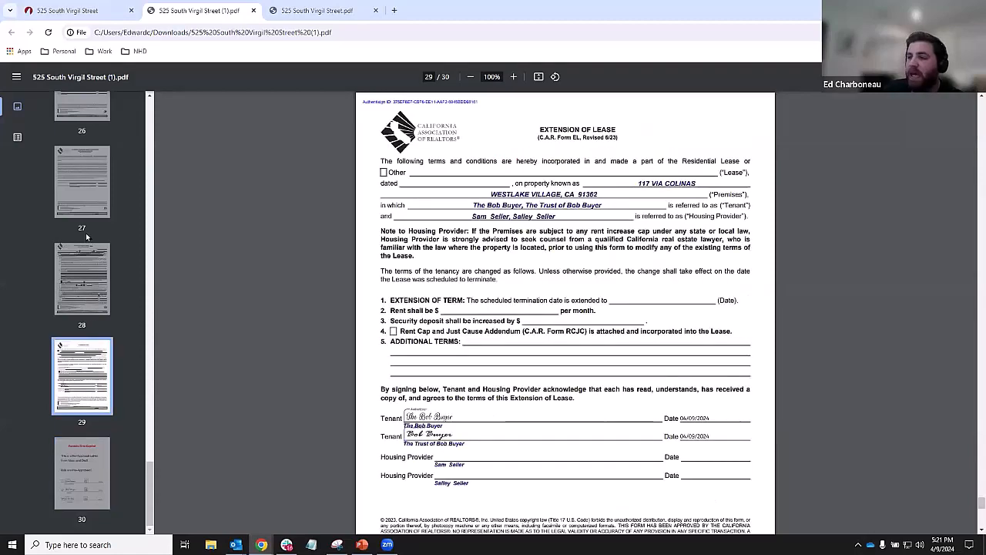
left_click(87, 297)
left_click(75, 112)
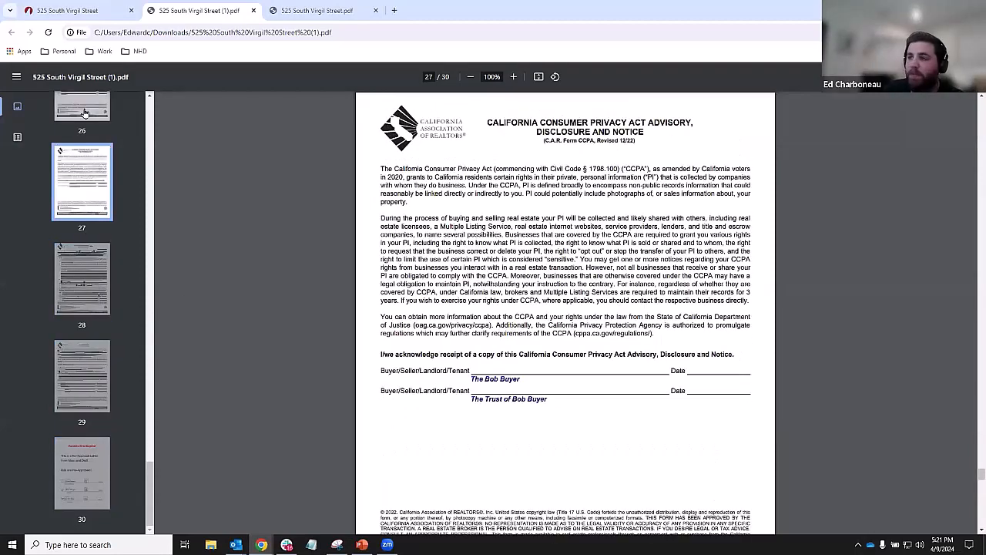
scroll(64, 278, "up", 1)
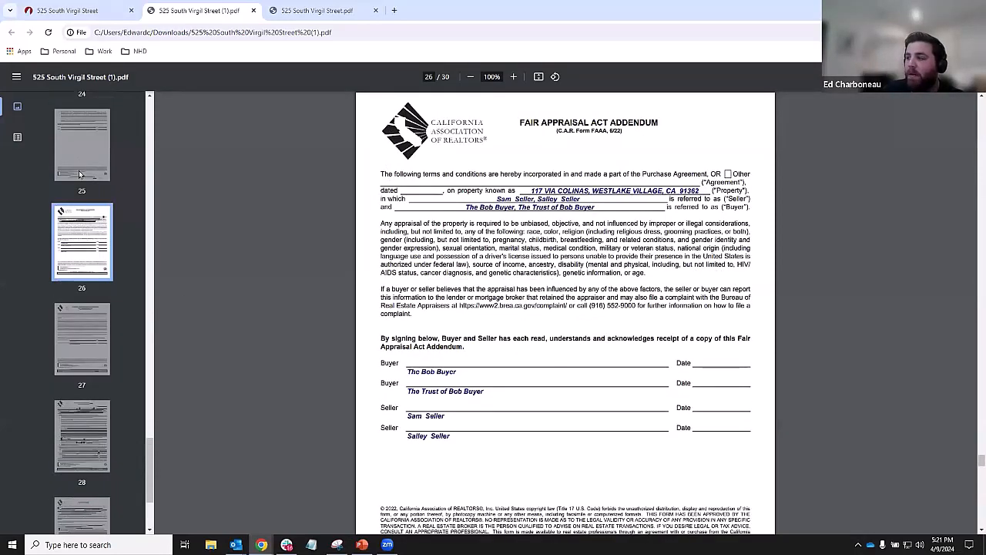
left_click(78, 165)
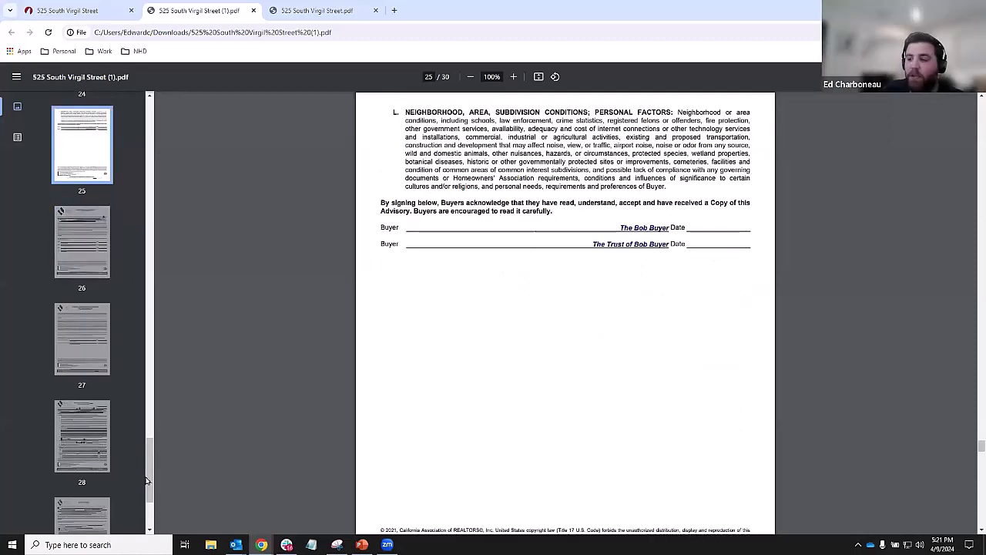
- Compare the pre-approval letter and Extension of Lease pages, then return to the zipForm tab
scroll(149, 493, "down", 2)
left_click(75, 494)
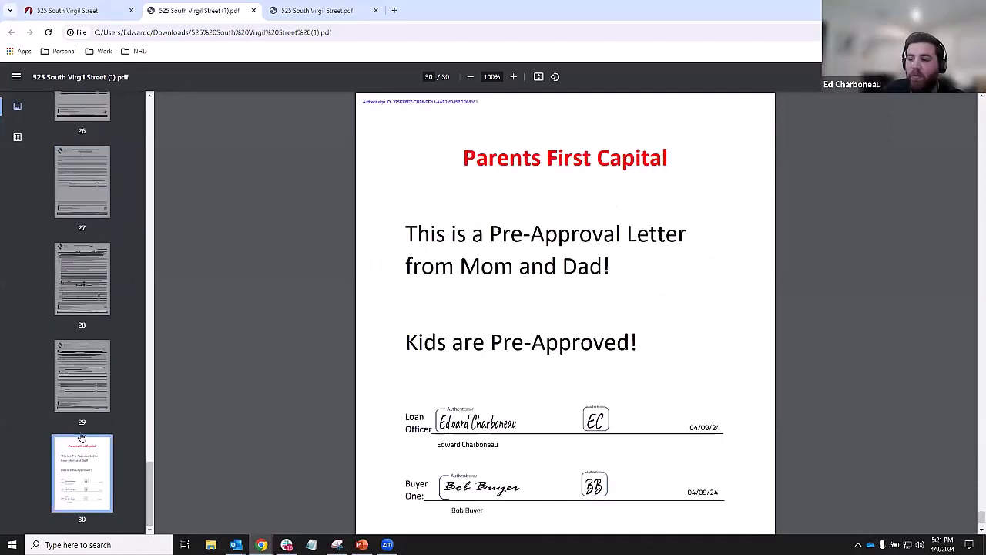
left_click(84, 374)
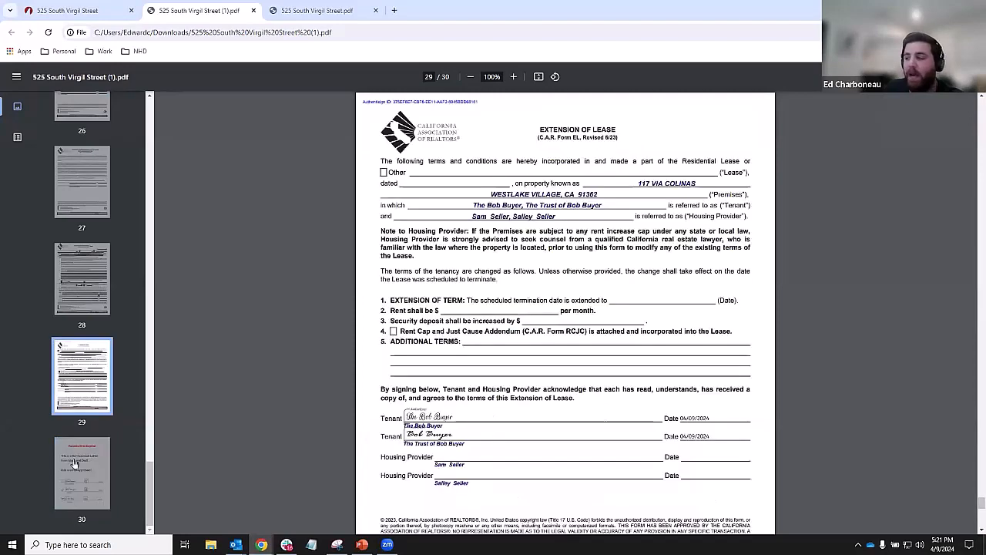
left_click(85, 389)
left_click(79, 455)
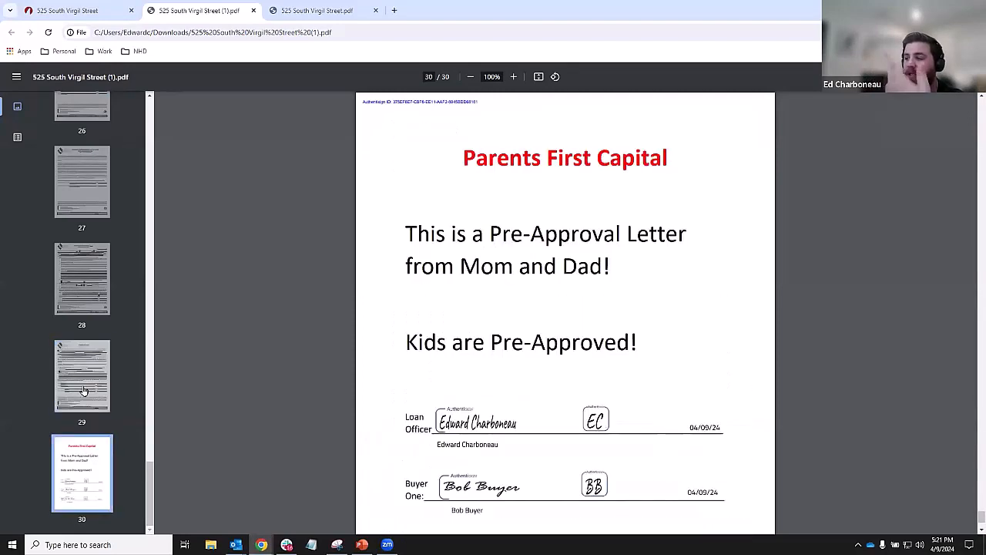
left_click(83, 397)
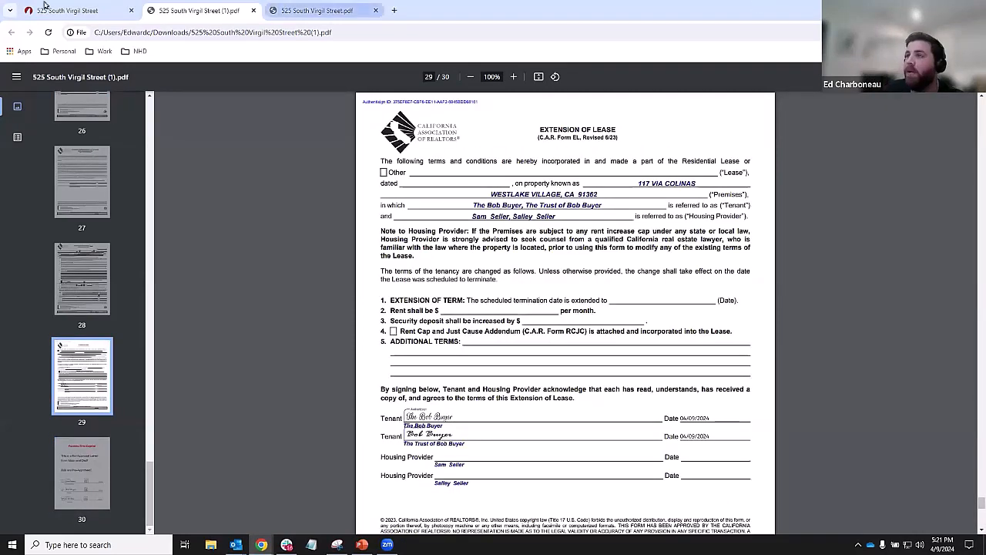
left_click(67, 8)
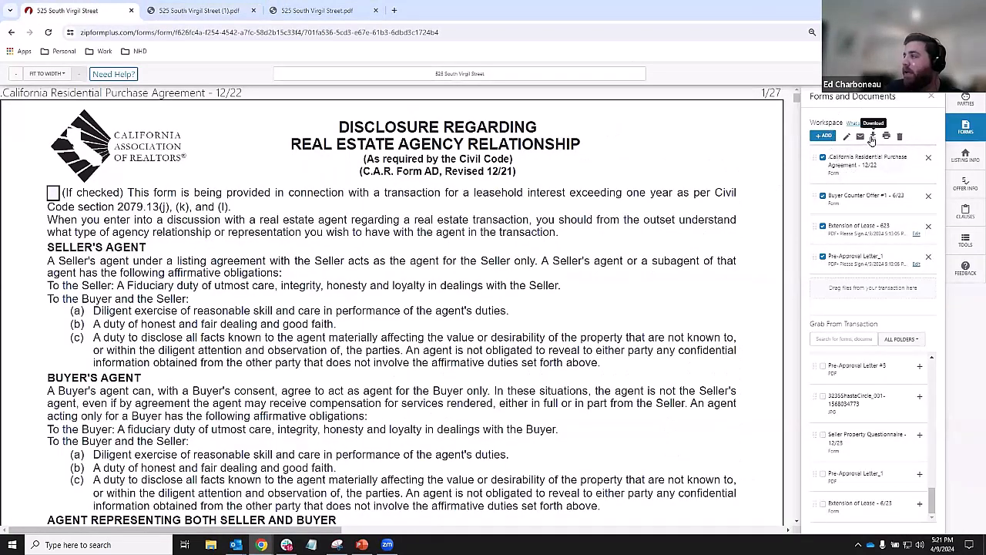
left_click(872, 136)
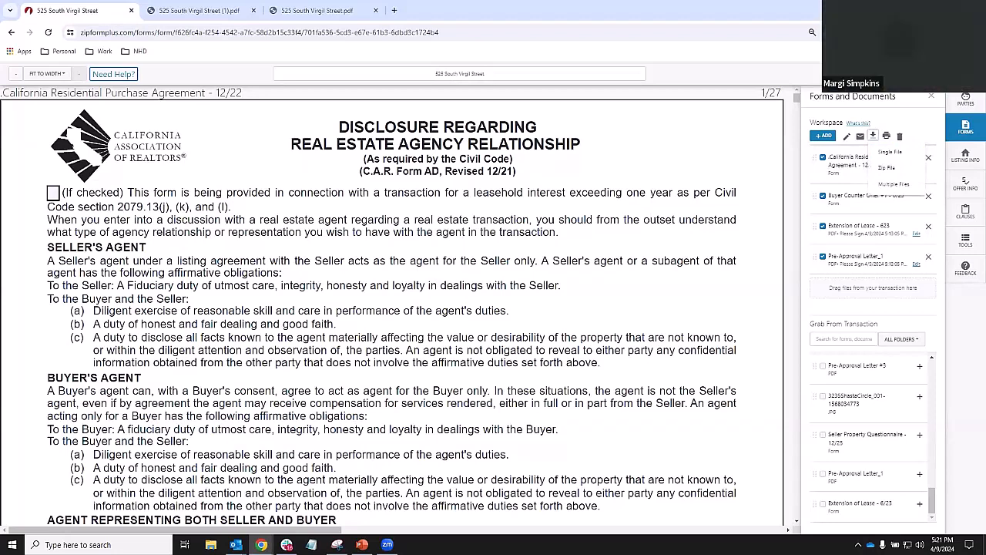
left_click(823, 255)
left_click(823, 229)
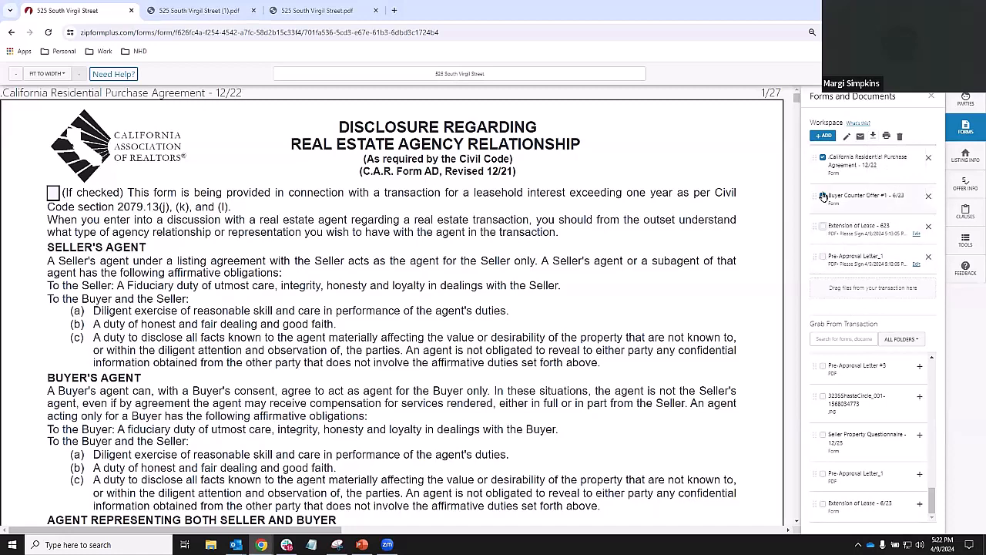
left_click(828, 197)
left_click(823, 158)
left_click(824, 196)
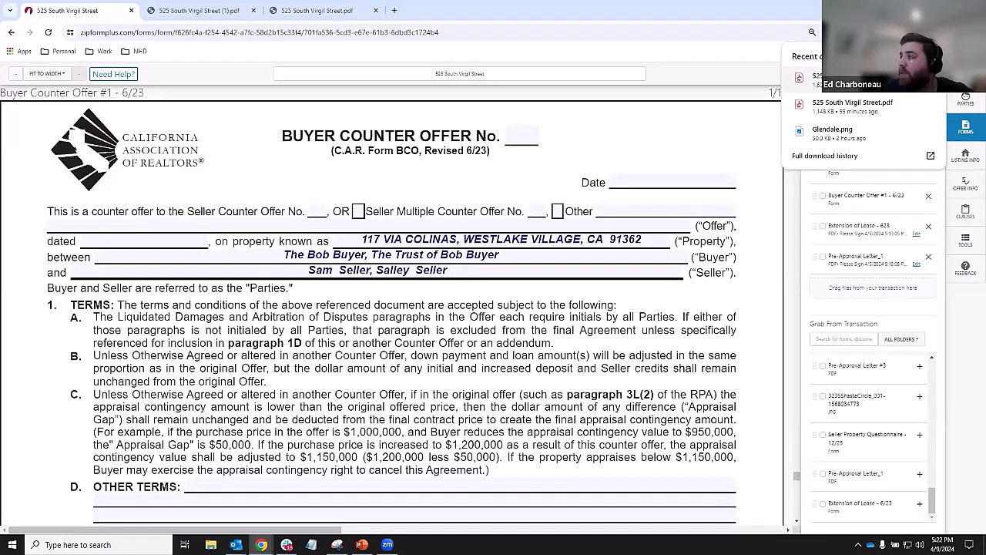
left_click(840, 77)
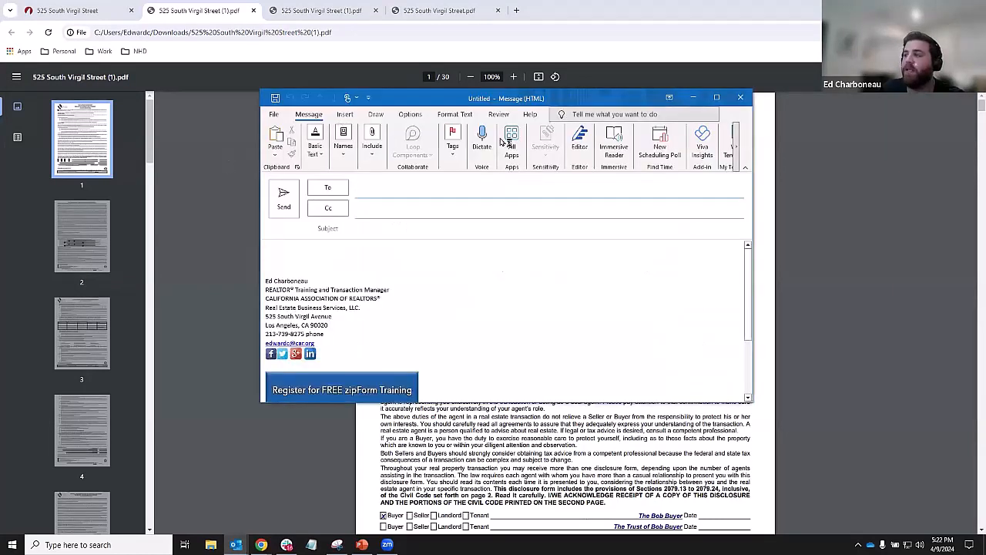
left_click(373, 146)
left_click(373, 198)
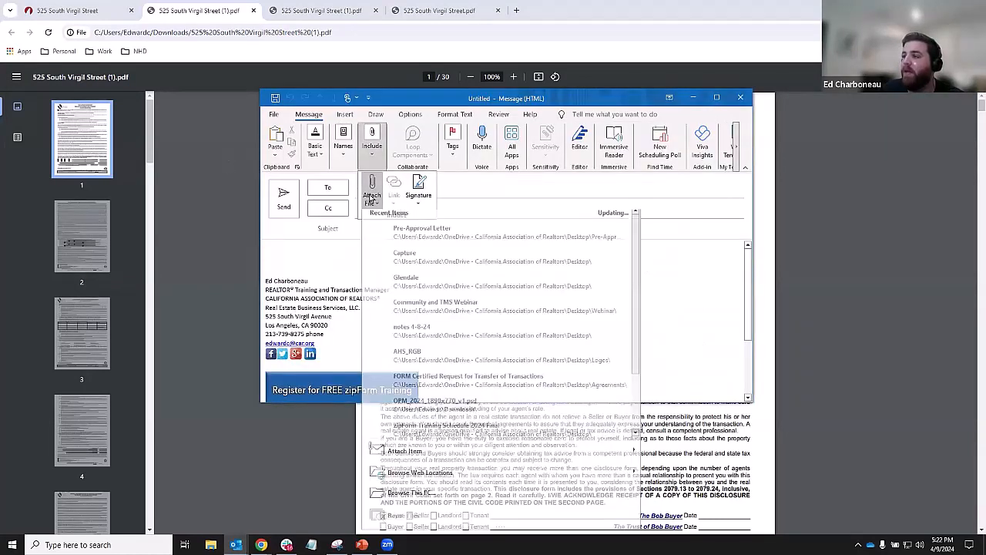
left_click(412, 498)
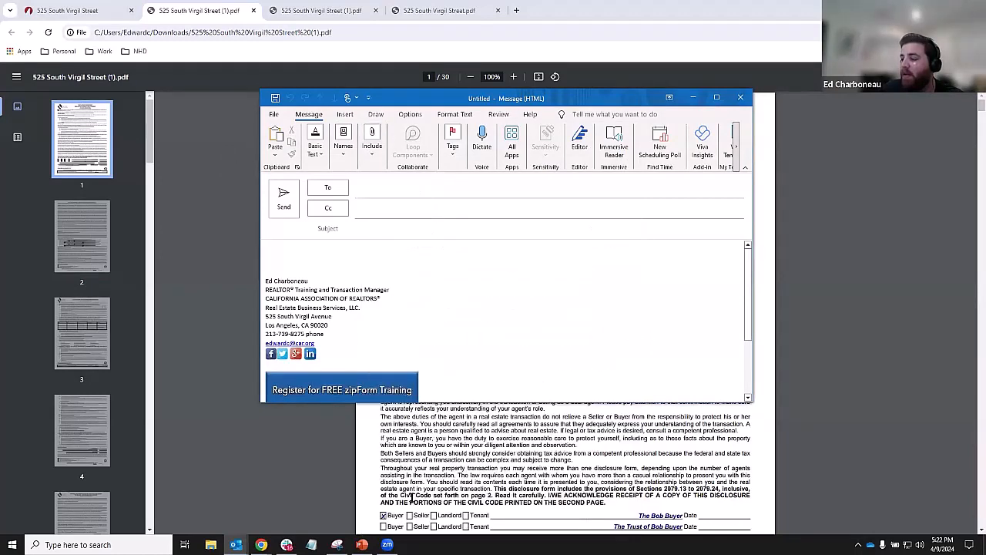
left_click(305, 178)
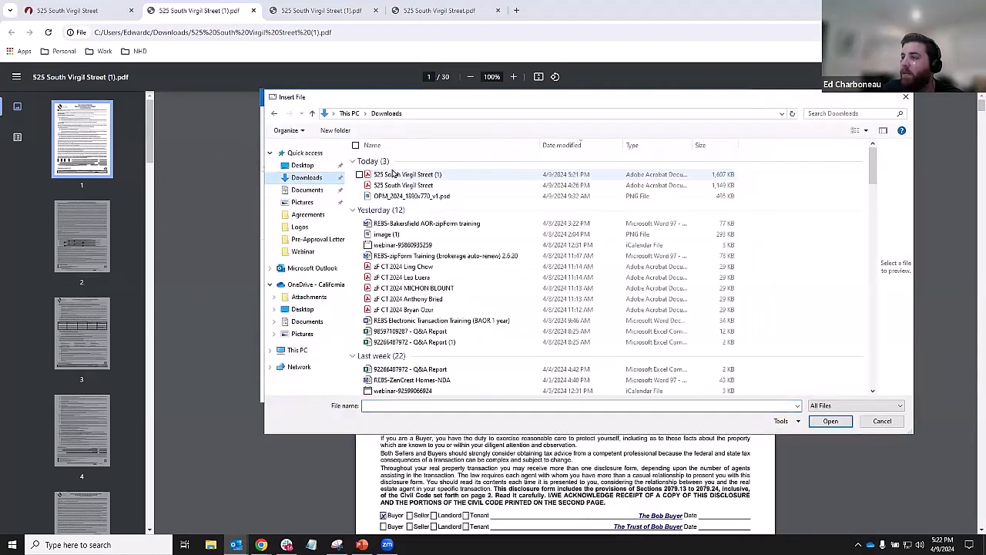
left_click(393, 177)
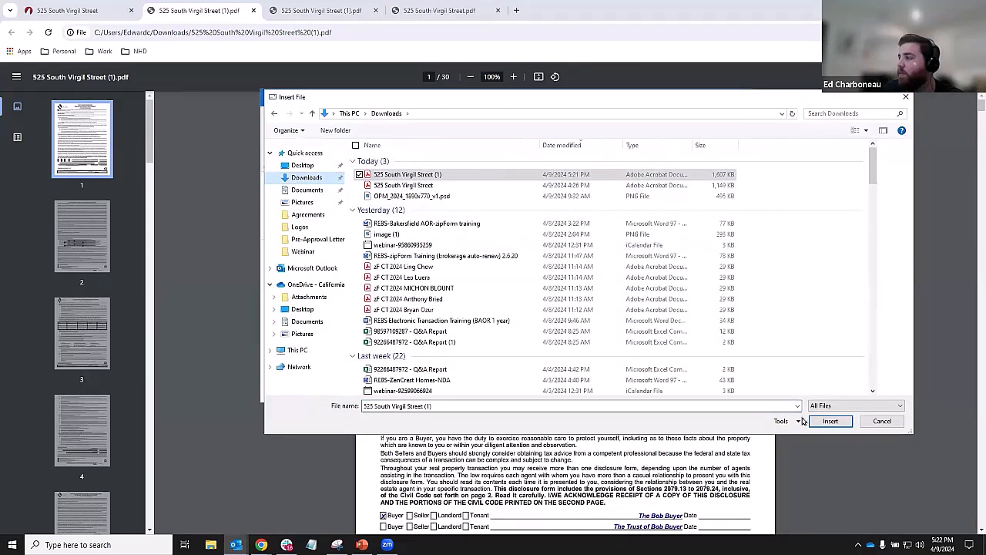
left_click(828, 421)
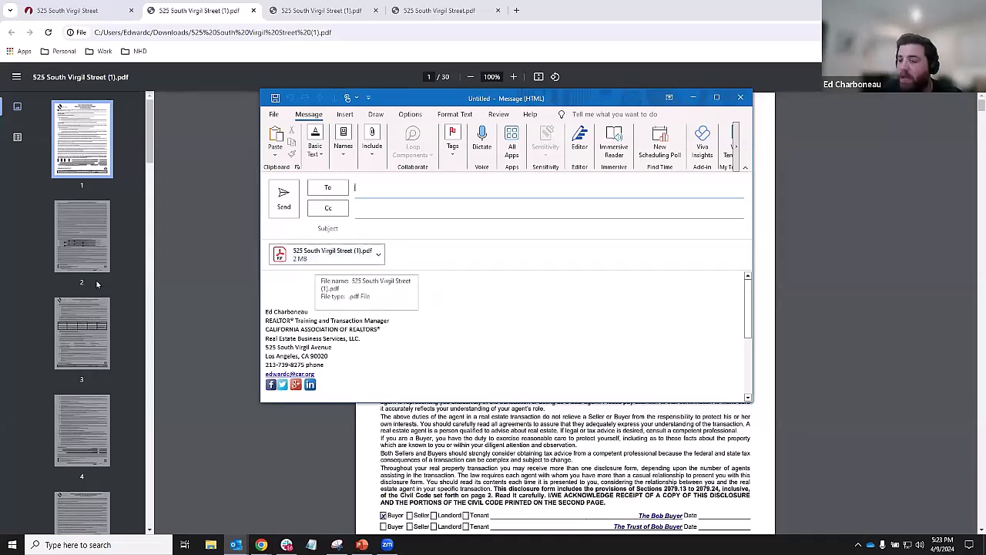
scroll(92, 232, "down", 5)
- Review the PDF's last pages (pre-approval letter, Extension of Lease, Buyer Counter Offer), then return to zipForm Plus
left_click_drag(150, 206, 150, 505)
left_click(66, 474)
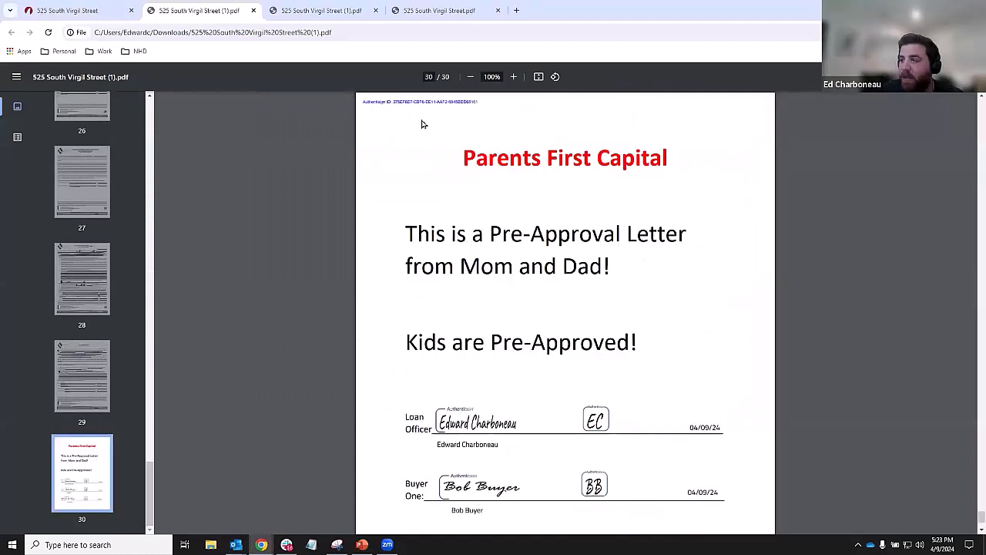
scroll(432, 232, "down", 2)
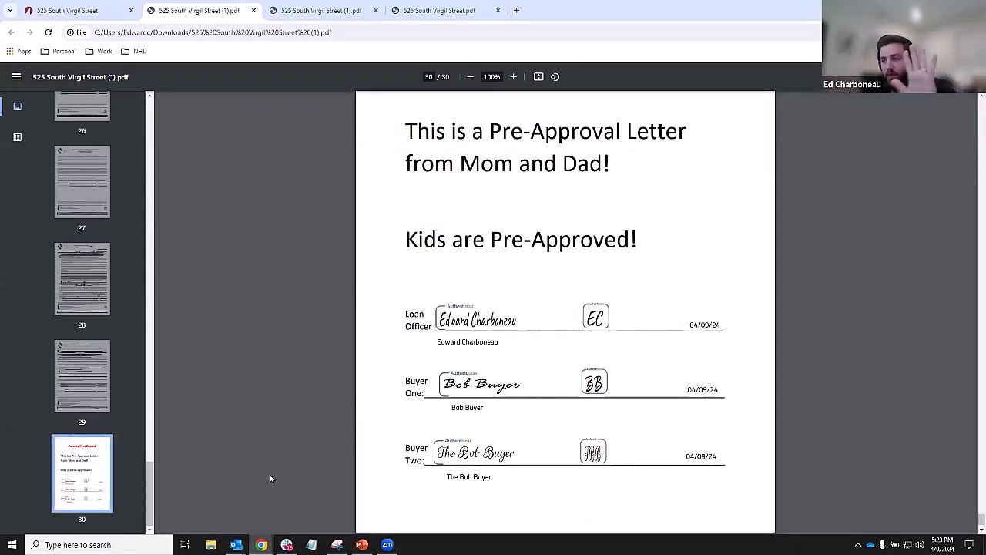
left_click(68, 370)
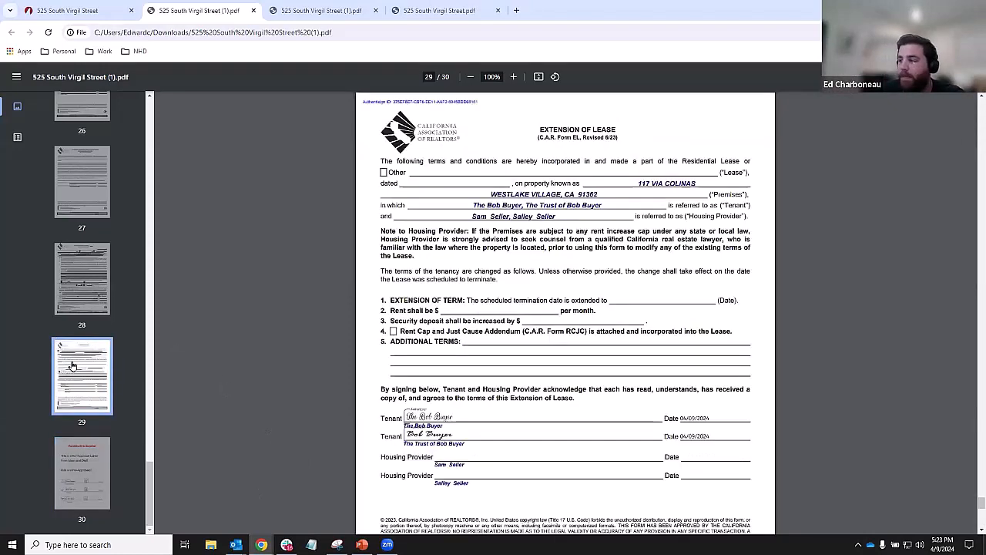
left_click(82, 305)
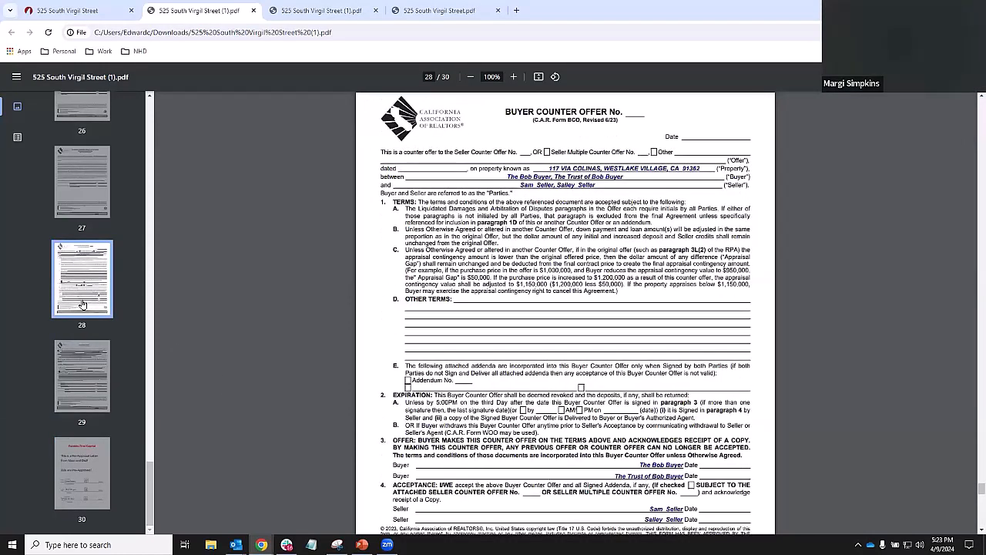
left_click(79, 372)
left_click(119, 10)
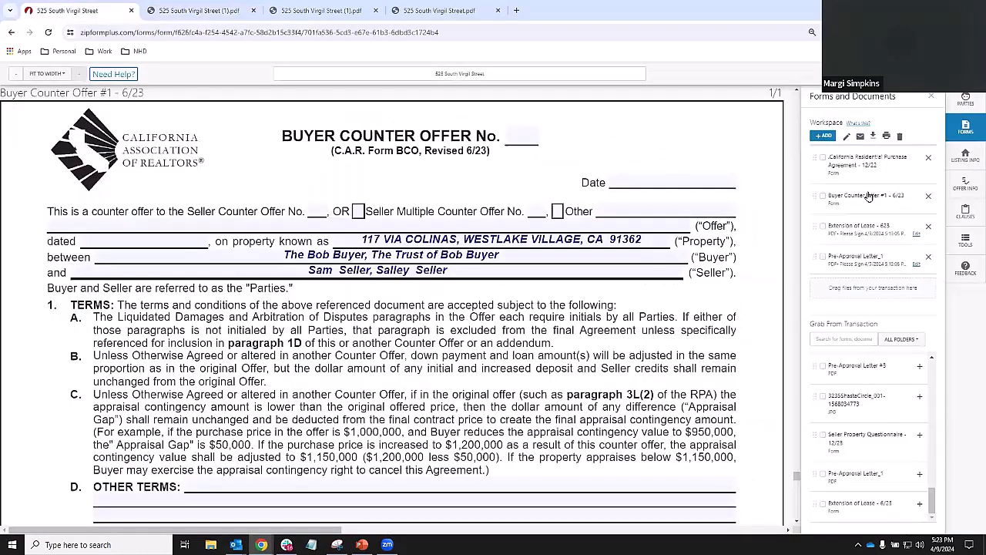
- Select all four workspace forms and download them as multiple separate files
left_click(824, 227)
left_click(824, 257)
left_click(823, 196)
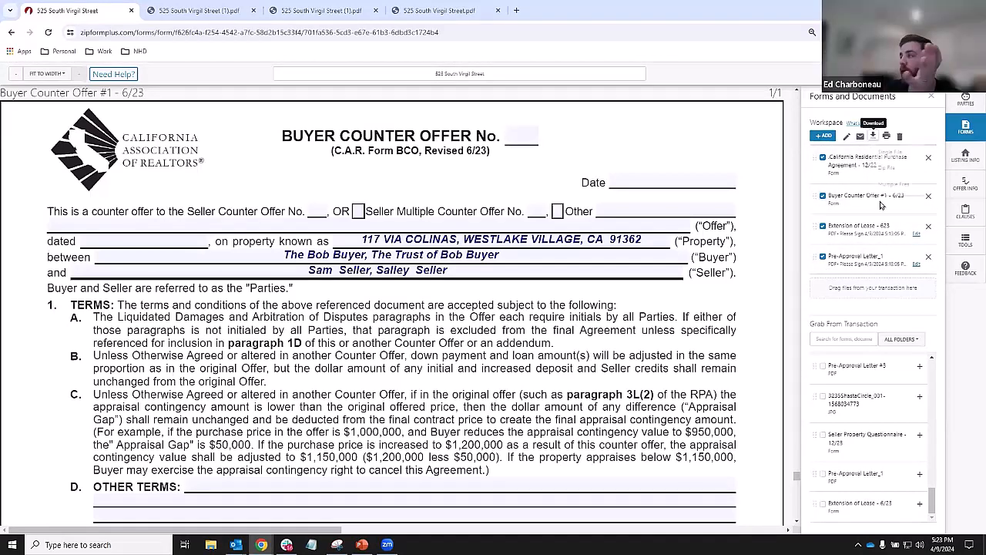
left_click(873, 137)
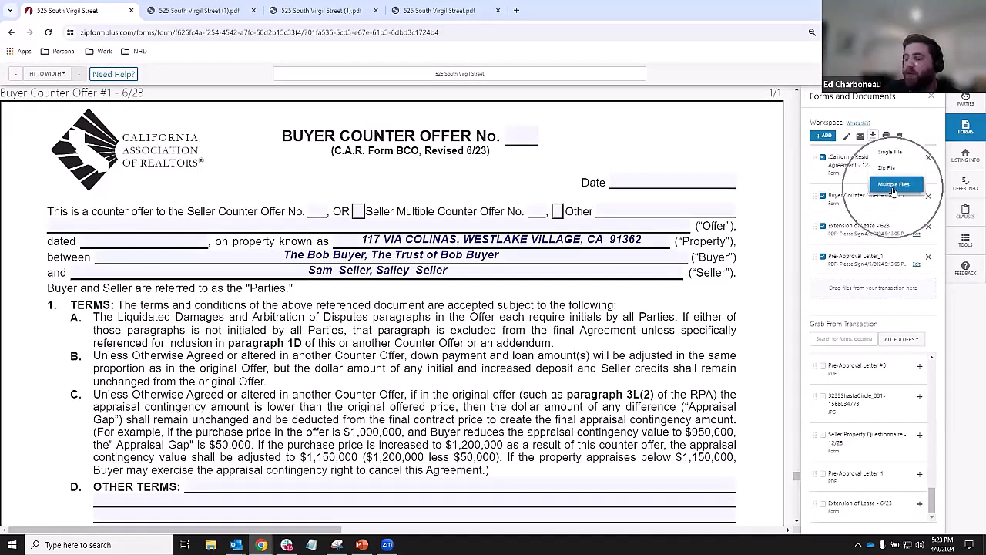
left_click(894, 186)
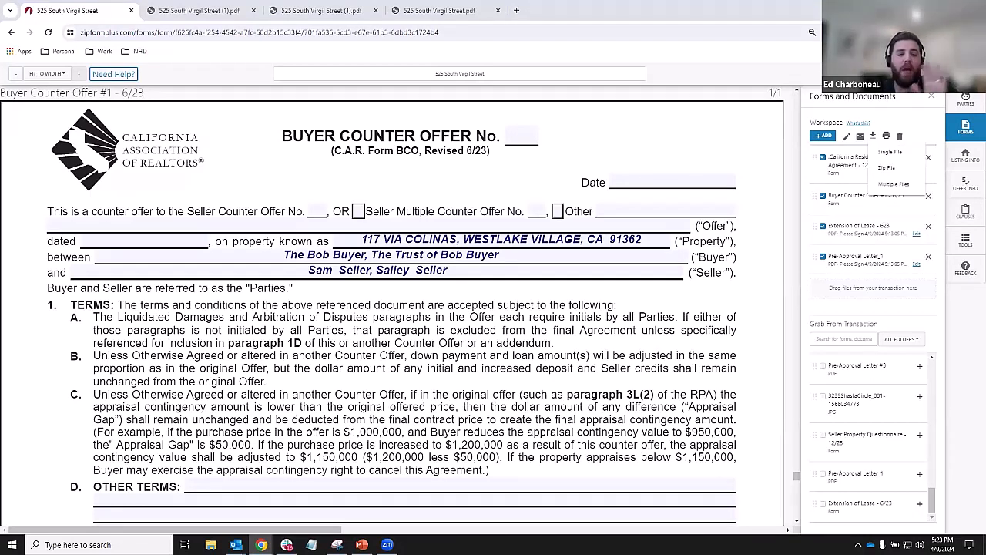
- Deselect the four workspace forms, leaving Pre-Approval Letter_1 displayed with the eSign service choices
left_click(827, 158)
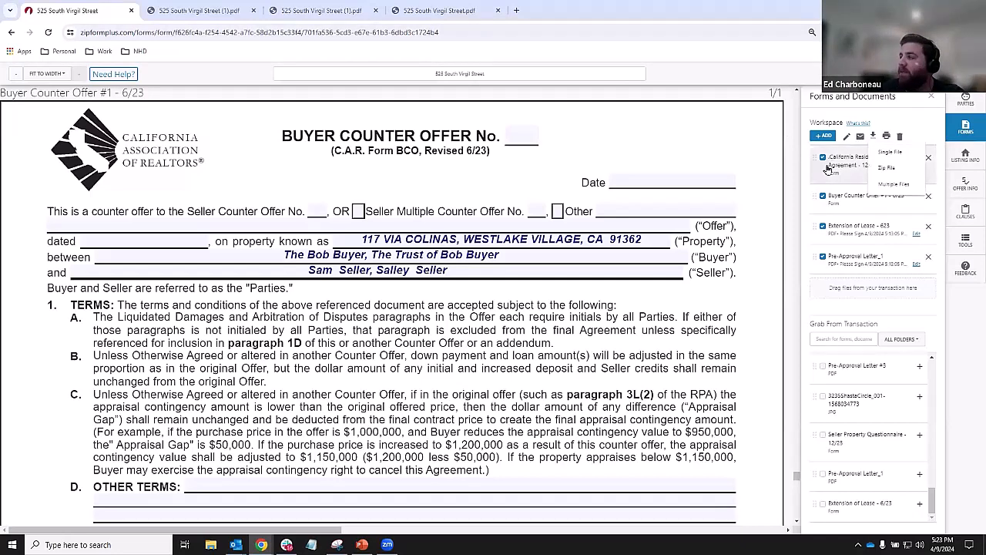
left_click(824, 158)
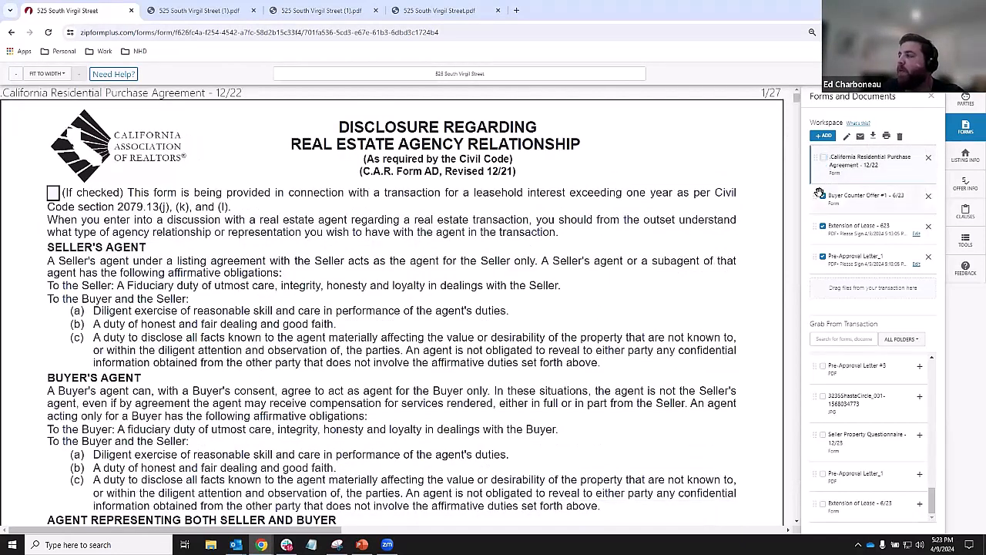
left_click(823, 197)
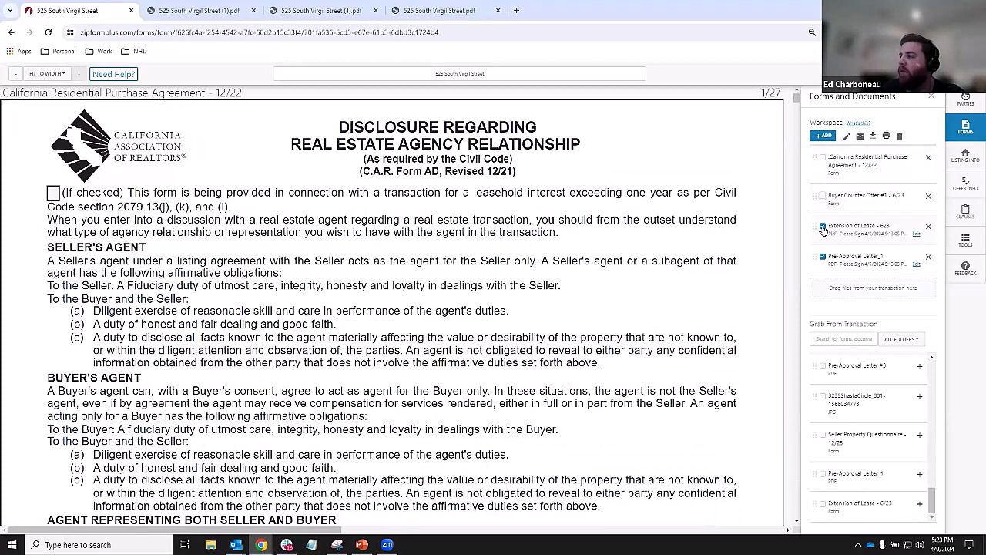
left_click(823, 229)
left_click(824, 257)
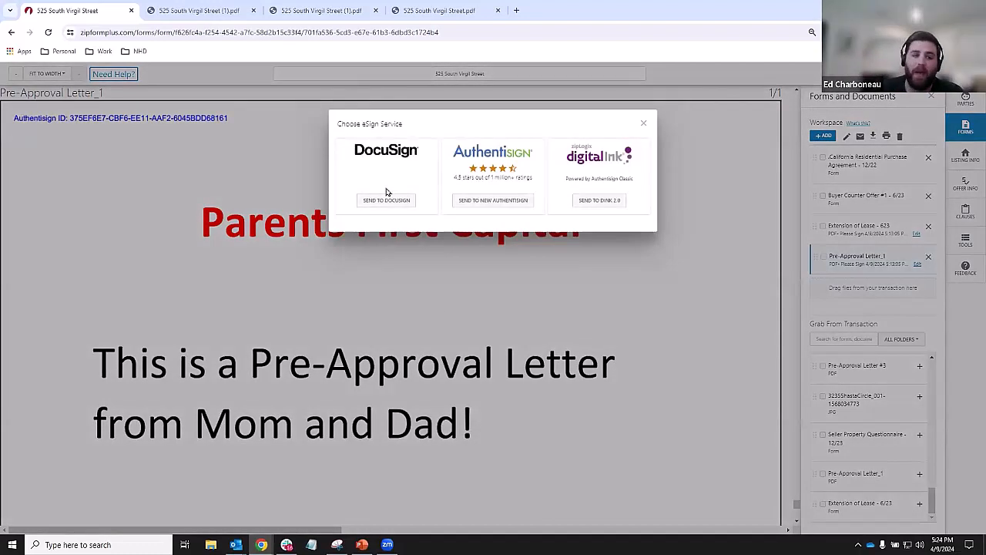
- Send the forms to a new AuthentiSign signing and create it as California Residential Purchase Agreement - 12/22
left_click(489, 201)
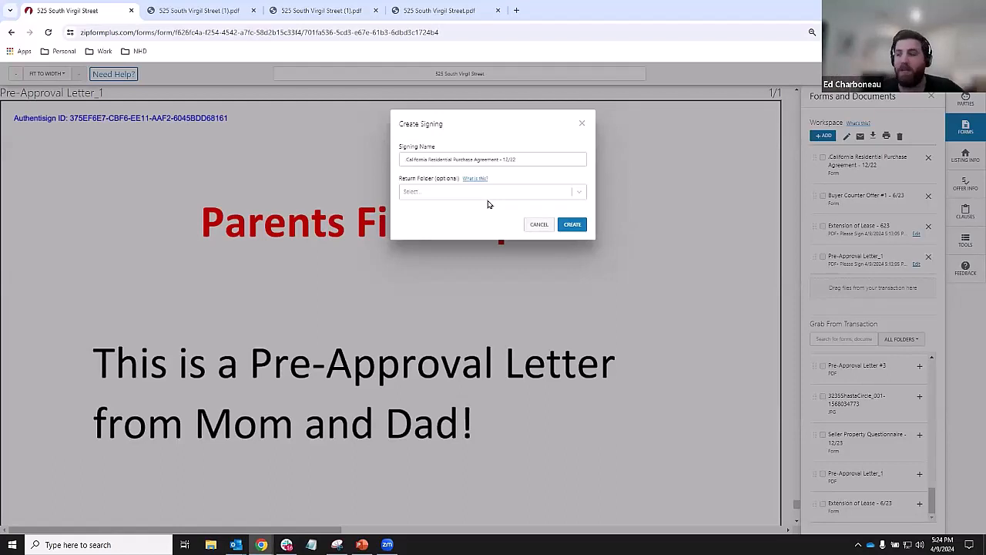
left_click(571, 224)
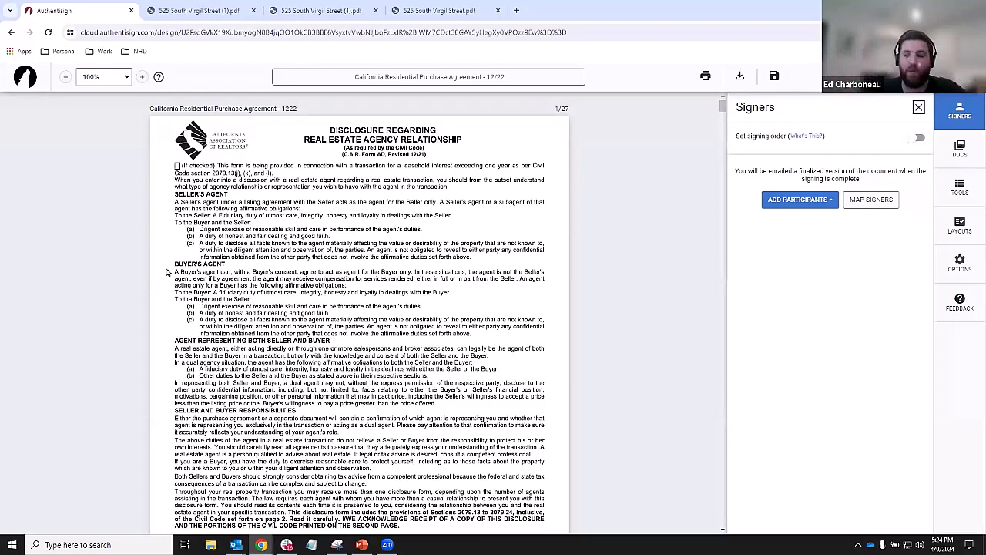
- Look over the signing's layout options and tools panels, then return to the Signers list
left_click(958, 231)
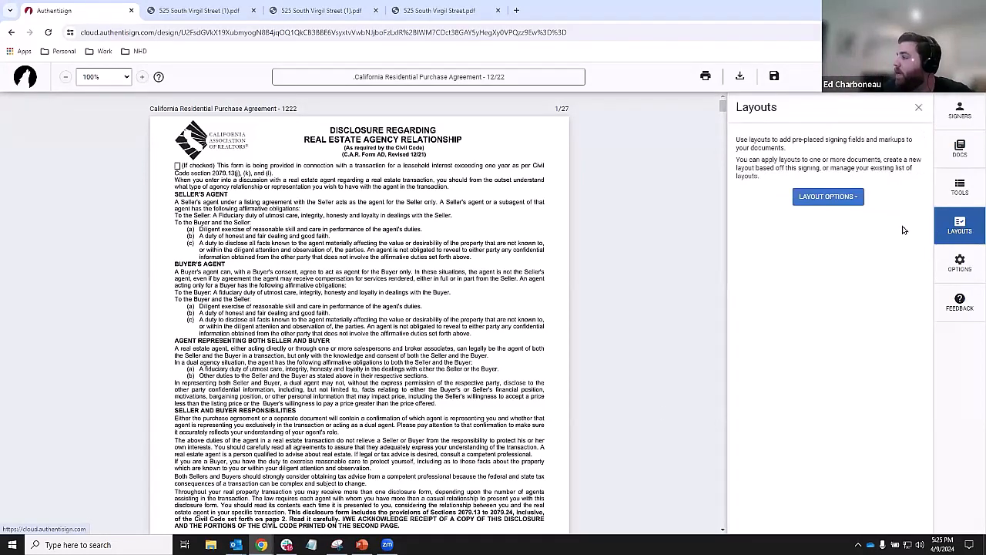
left_click(815, 196)
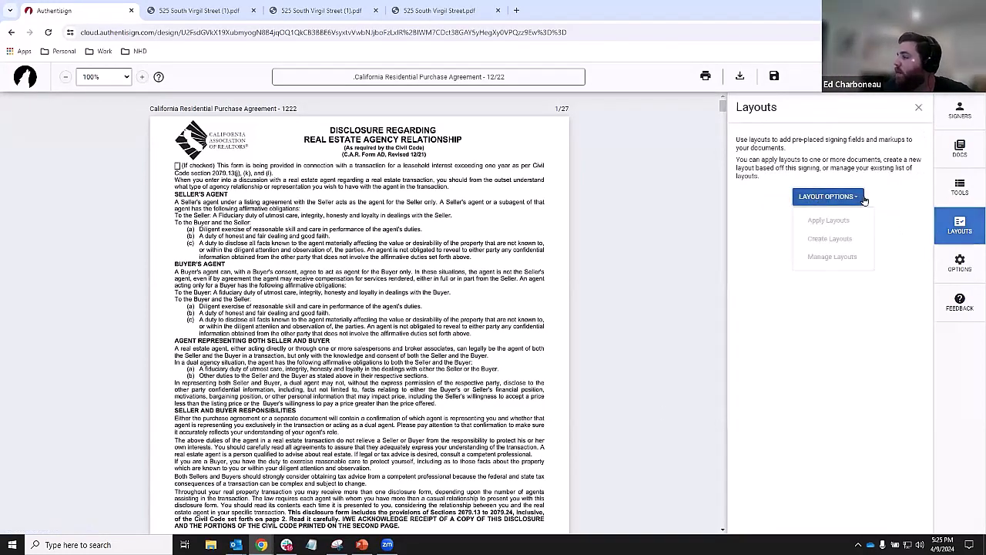
left_click(960, 187)
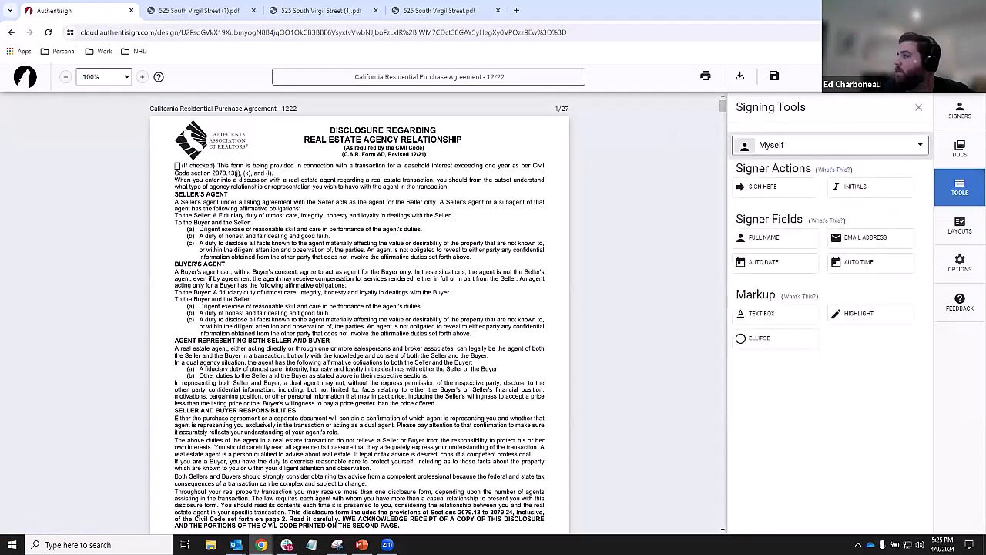
left_click(957, 113)
- Add Buyer Two from the transaction as a remote signer and bring up the layout actions list
left_click(794, 200)
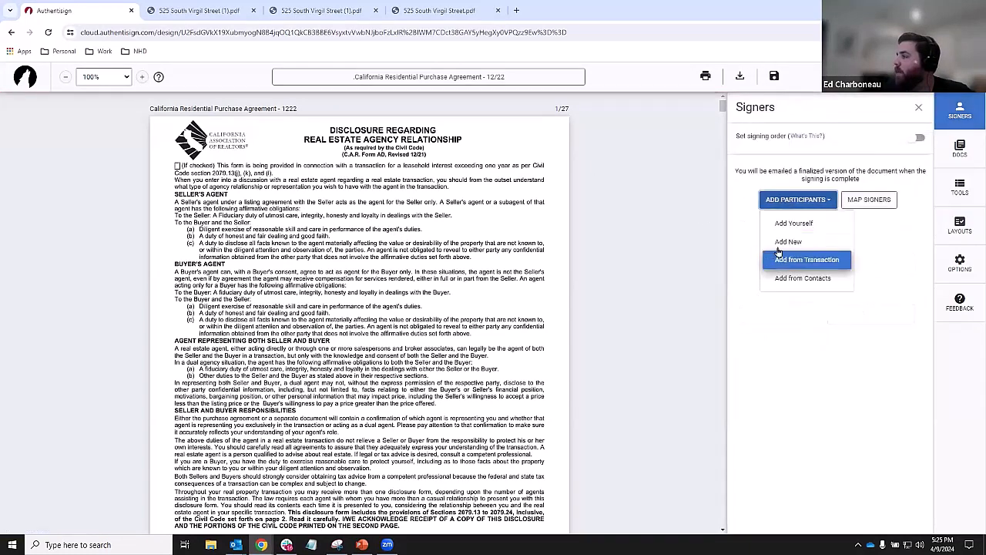
left_click(778, 259)
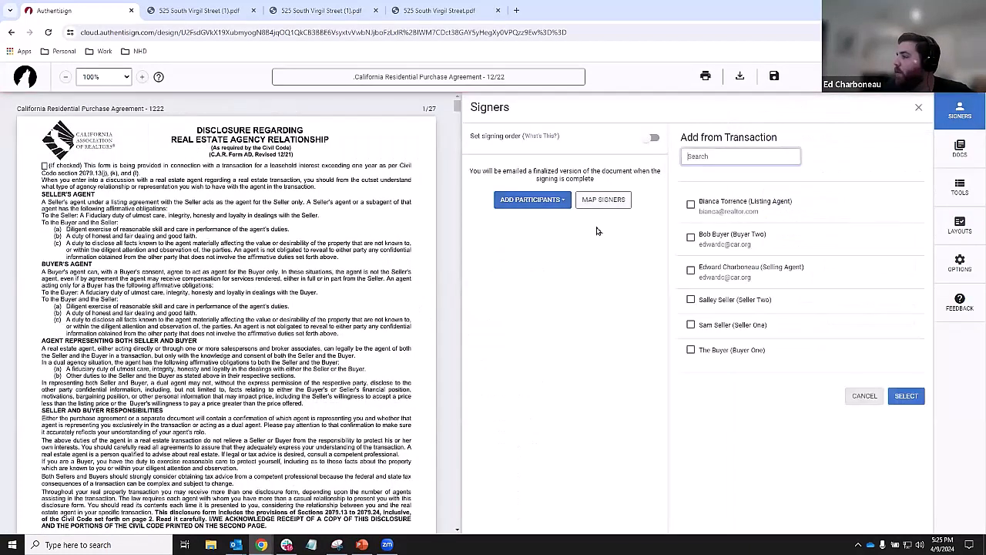
left_click(660, 243)
left_click(691, 237)
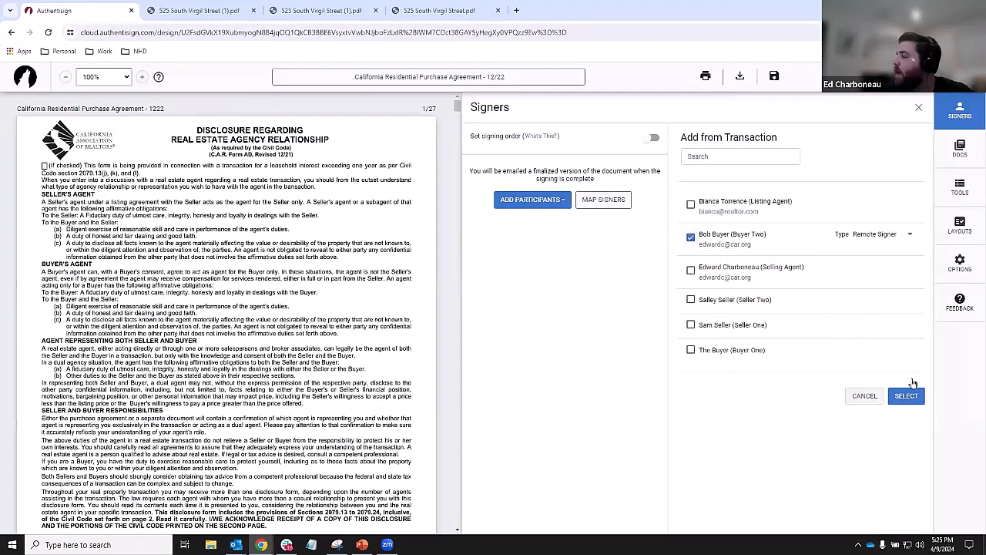
left_click(906, 396)
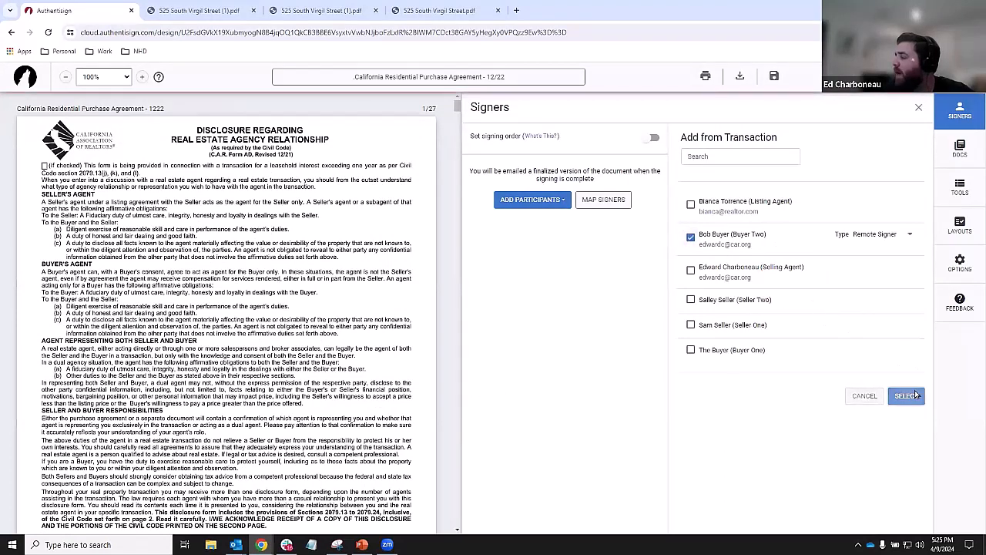
left_click(970, 229)
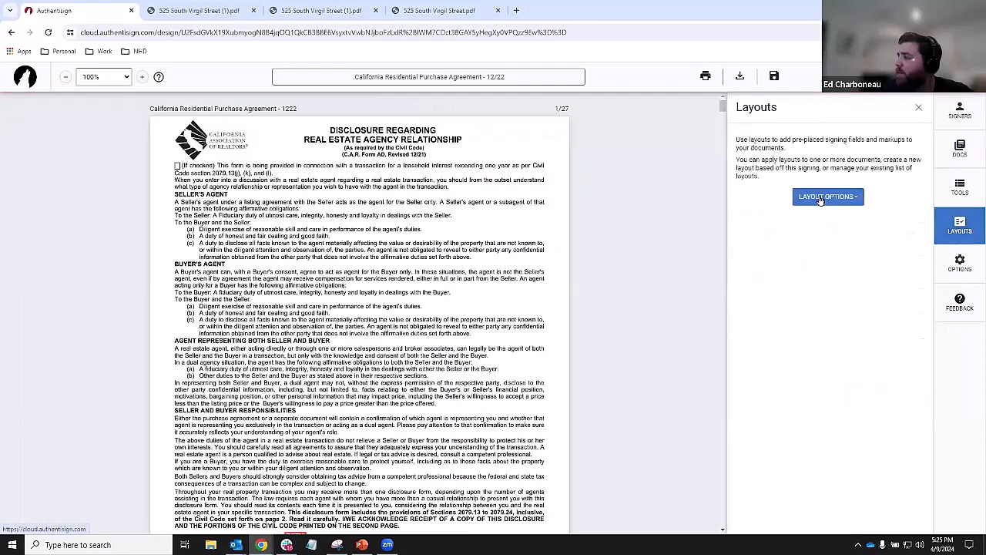
left_click(826, 197)
- Give Pre-Approval Letter_1 the Seller Property Questionnaire - 12/23 layout and assign signature layouts to all documents
left_click(800, 221)
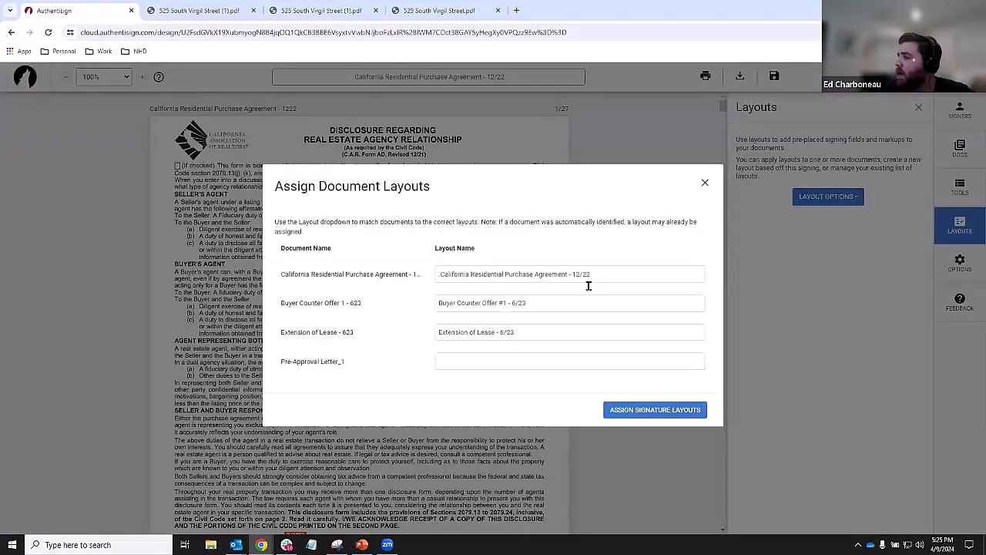
left_click(575, 365)
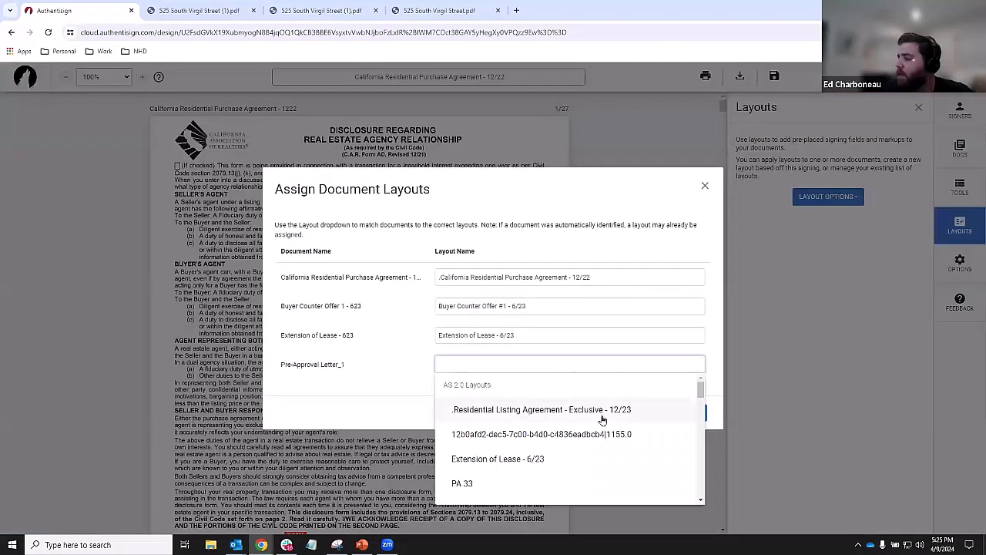
scroll(601, 419, "down", 5)
scroll(602, 420, "down", 5)
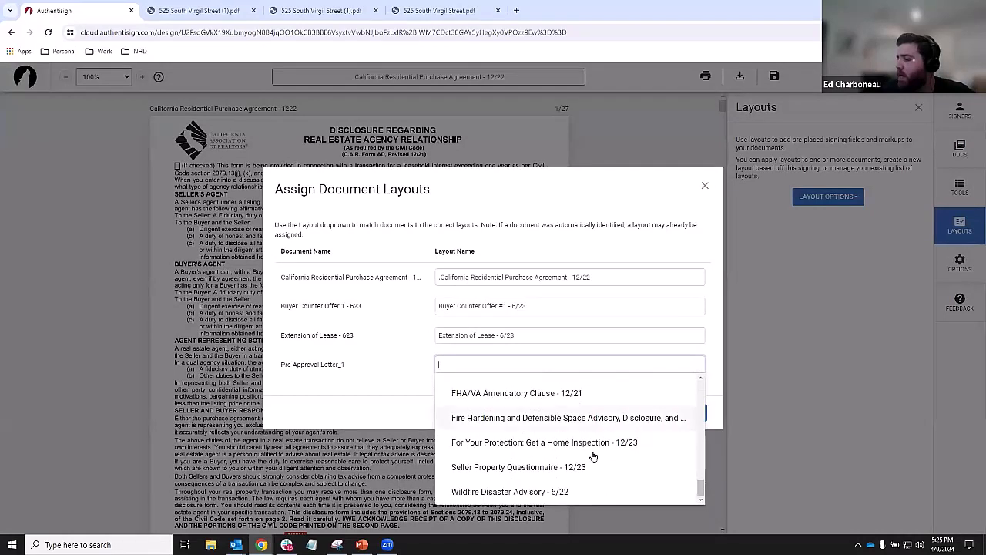
scroll(590, 452, "up", 6)
scroll(587, 455, "up", 6)
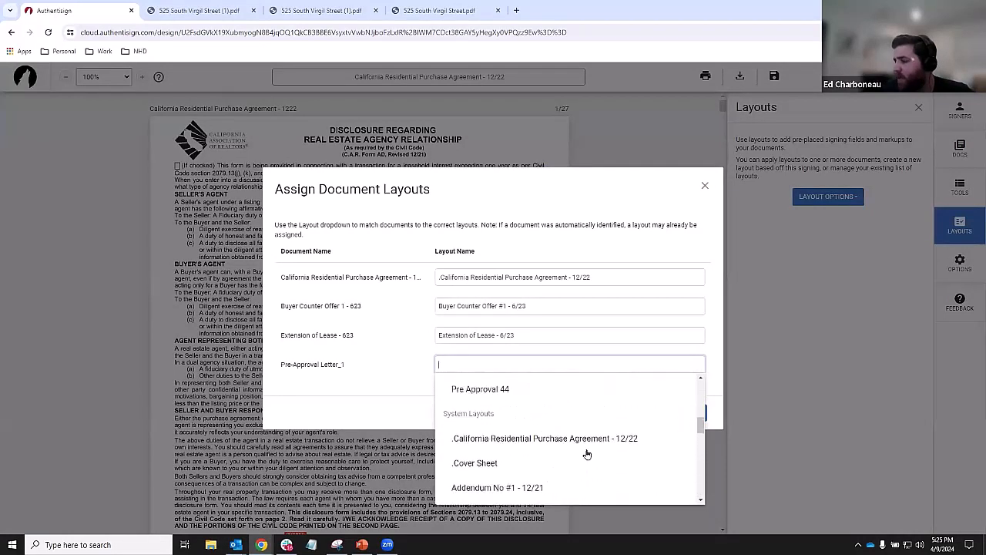
scroll(587, 454, "down", 2)
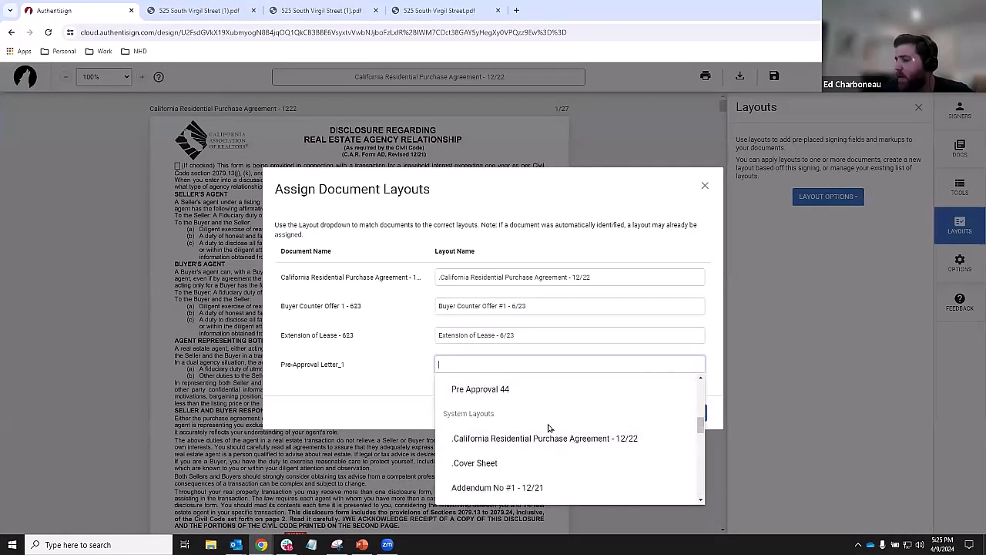
scroll(571, 439, "down", 2)
scroll(562, 450, "down", 8)
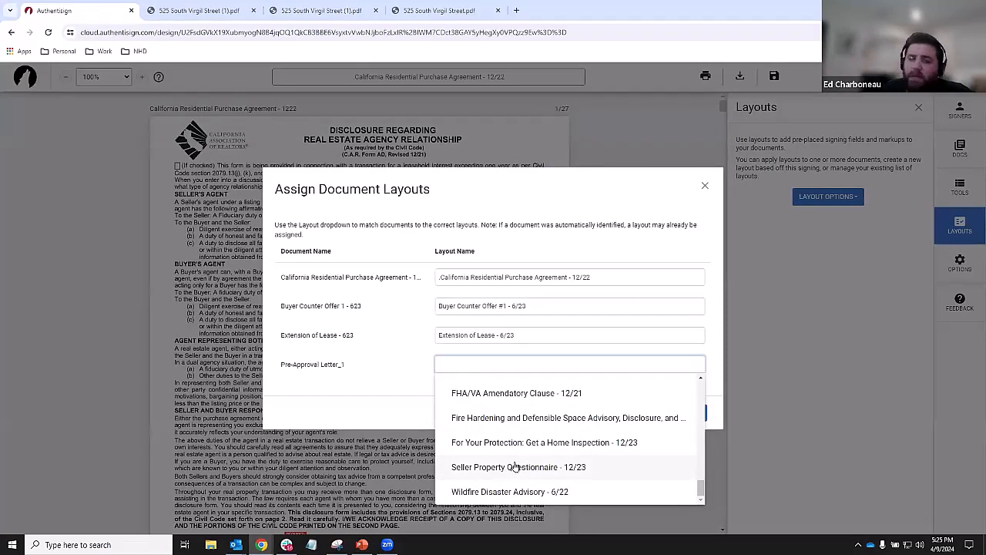
scroll(522, 483, "up", 15)
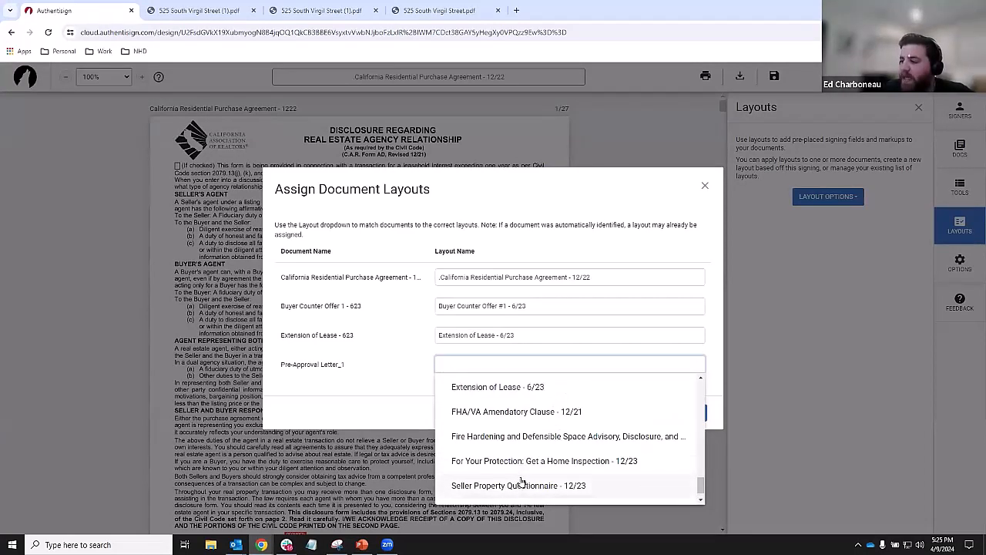
scroll(522, 483, "up", 5)
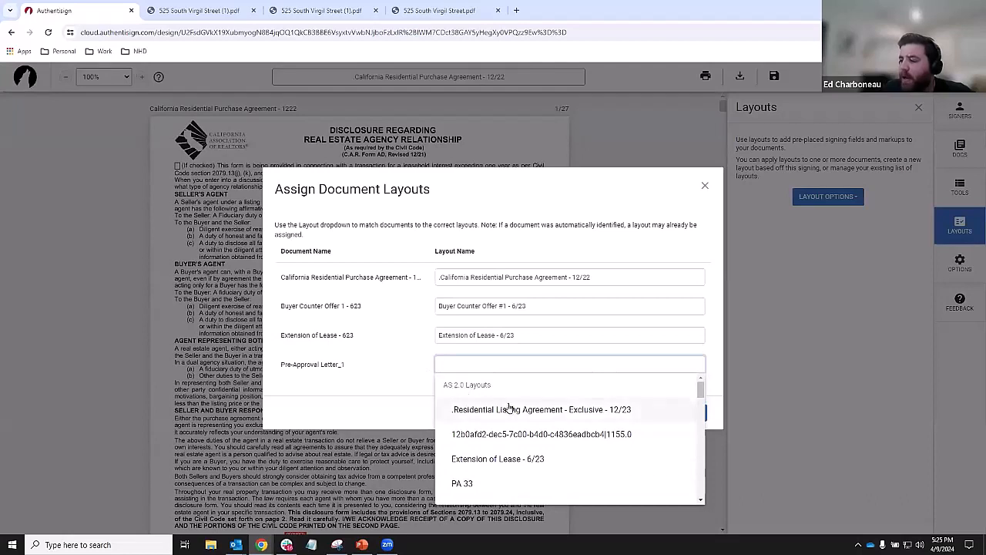
scroll(508, 411, "down", 3)
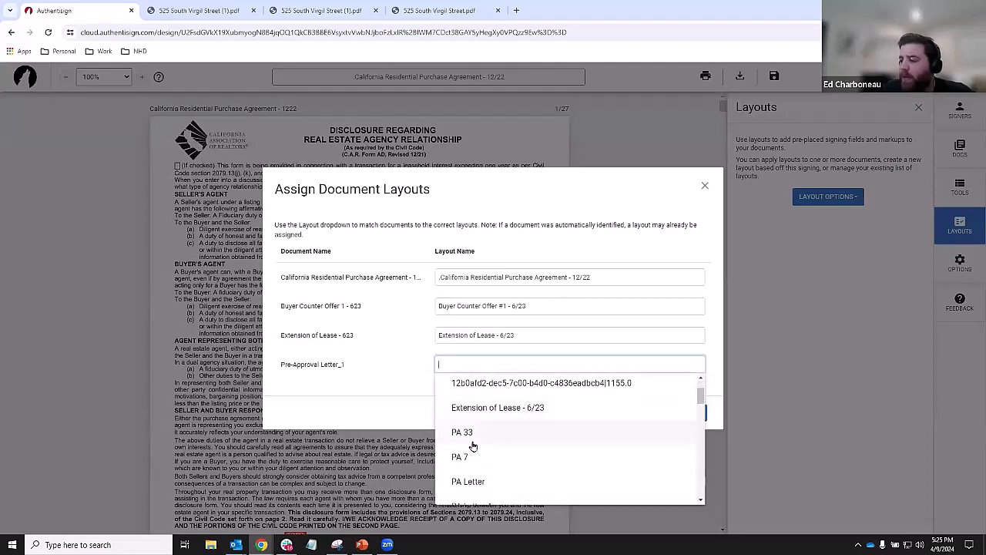
scroll(473, 428, "down", 3)
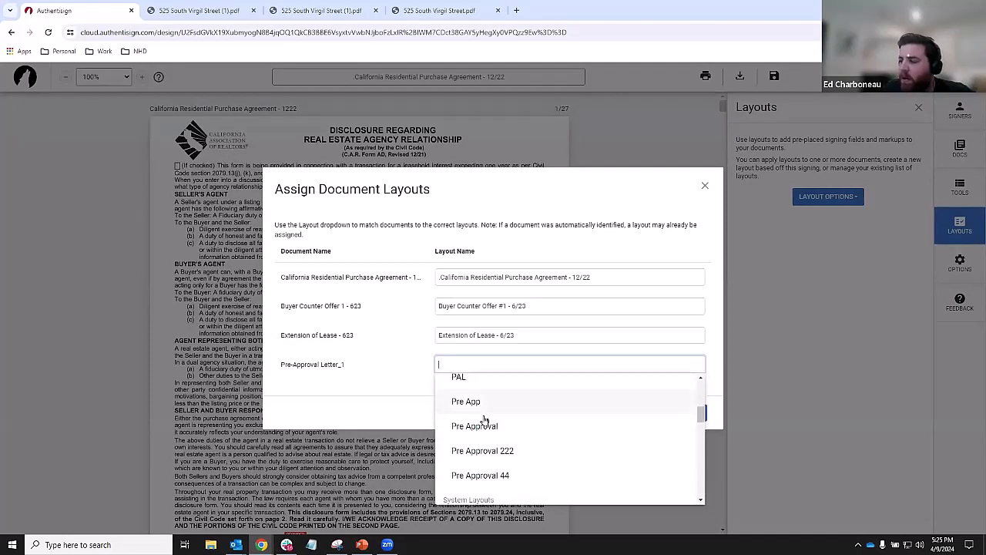
scroll(482, 422, "down", 2)
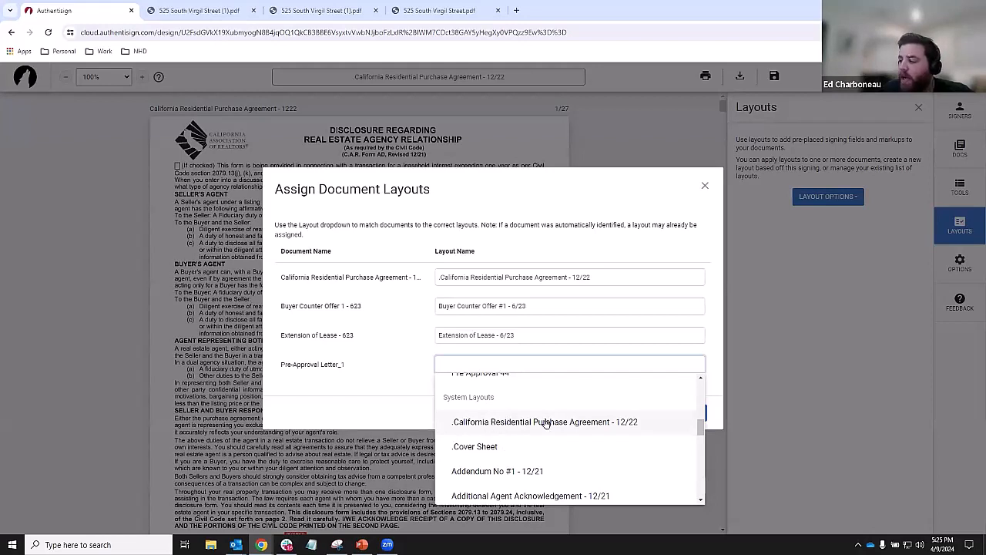
scroll(544, 418, "down", 4)
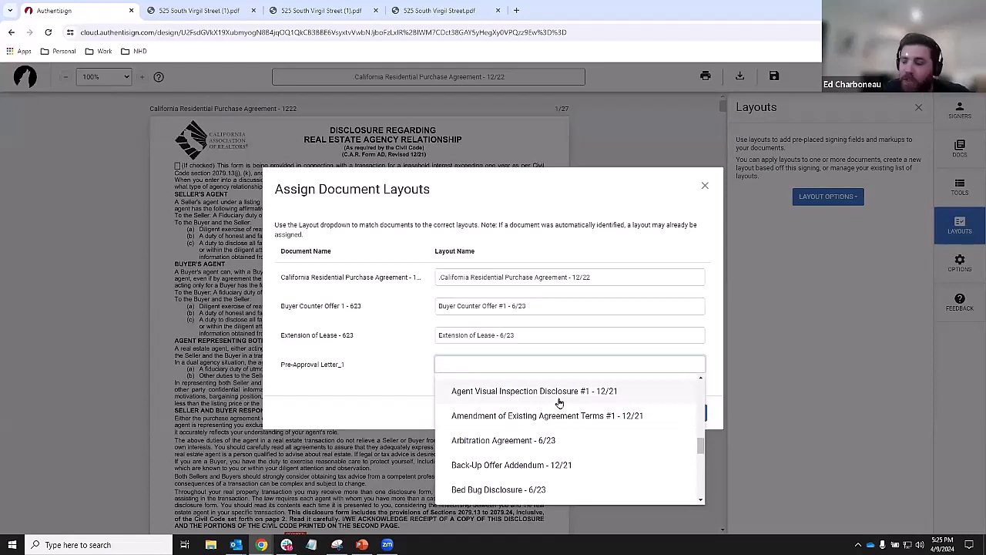
scroll(546, 413, "down", 3)
scroll(511, 437, "down", 4)
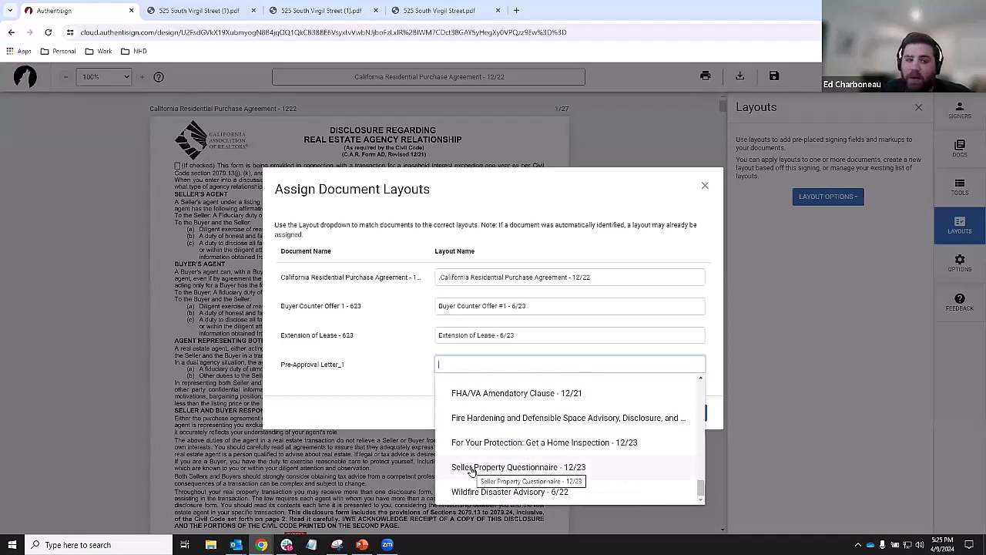
left_click(473, 468)
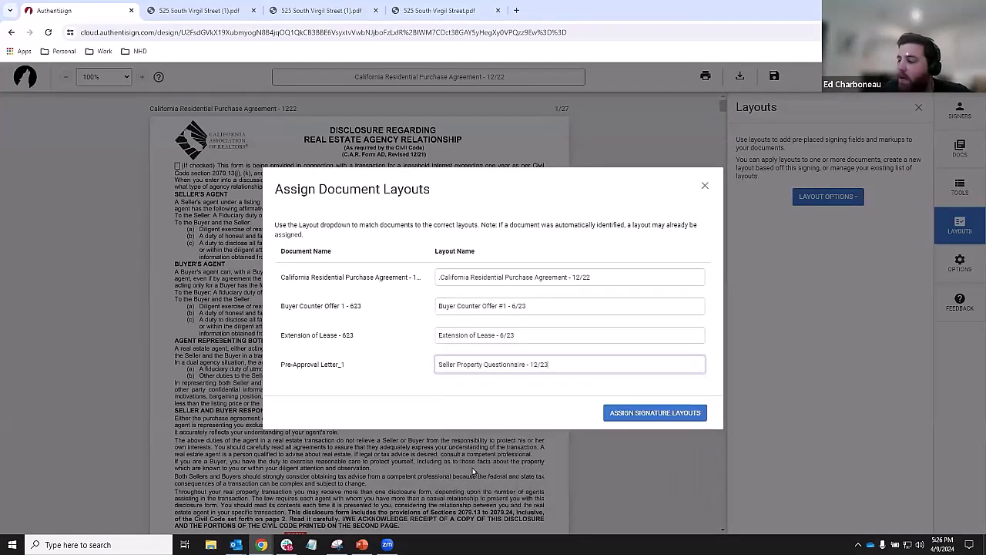
left_click(669, 414)
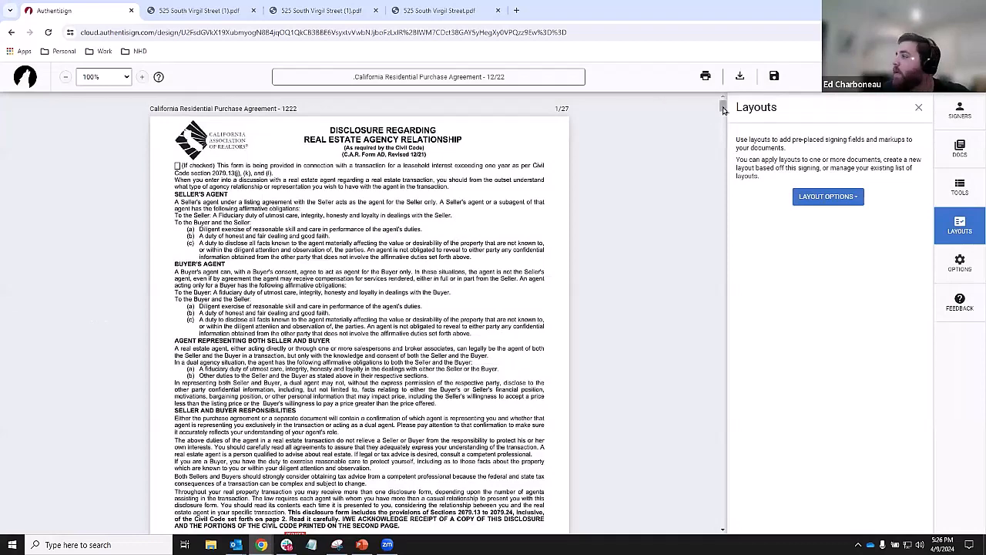
- Place then delete a buyer initials block on the pre-approval letter, and return to the zipForm transaction
left_click_drag(723, 107, 715, 537)
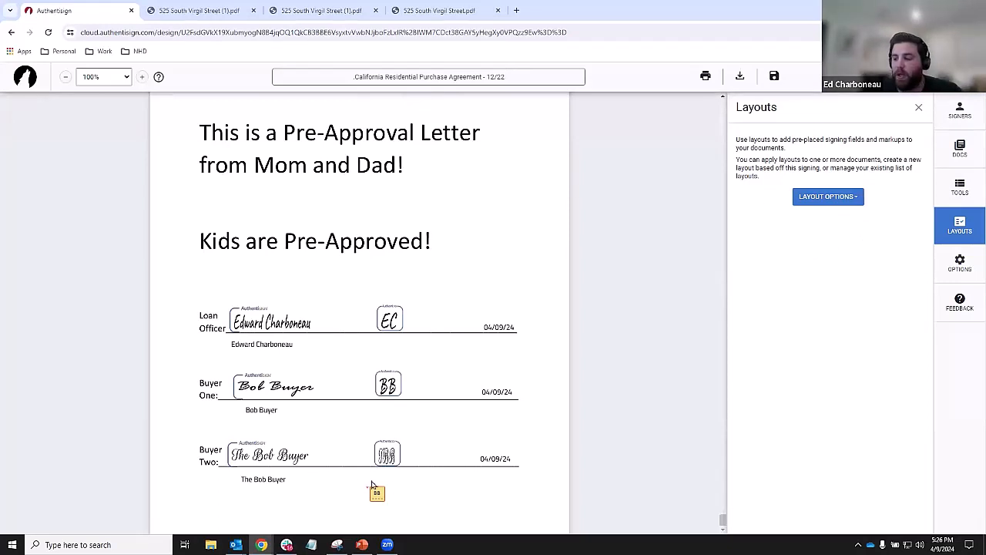
left_click_drag(372, 484, 372, 486)
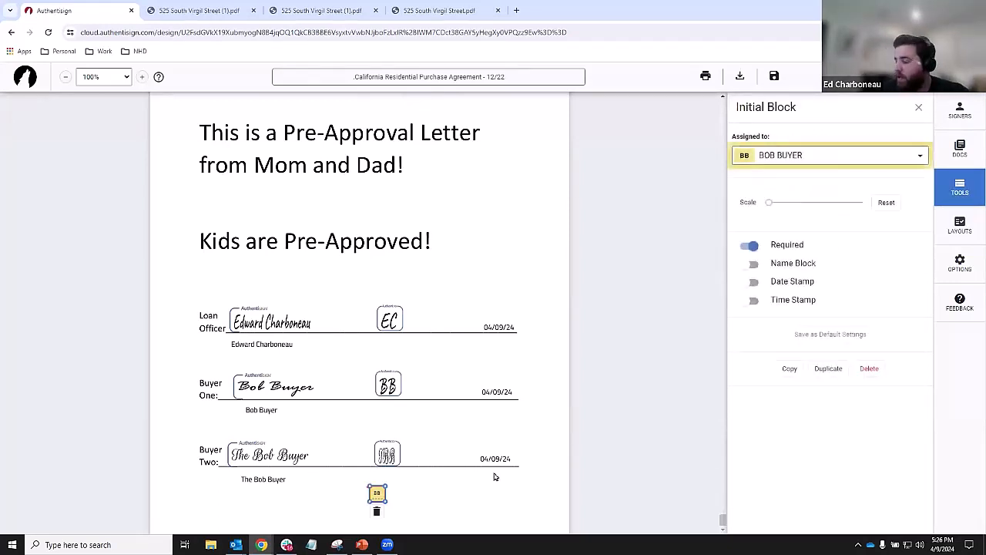
key("Delete")
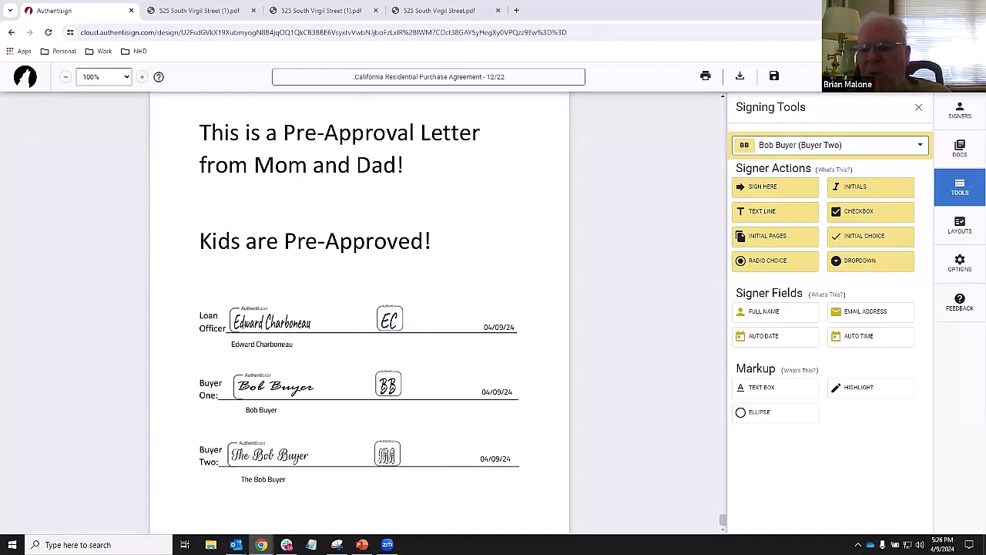
left_click(928, 77)
left_click(918, 126)
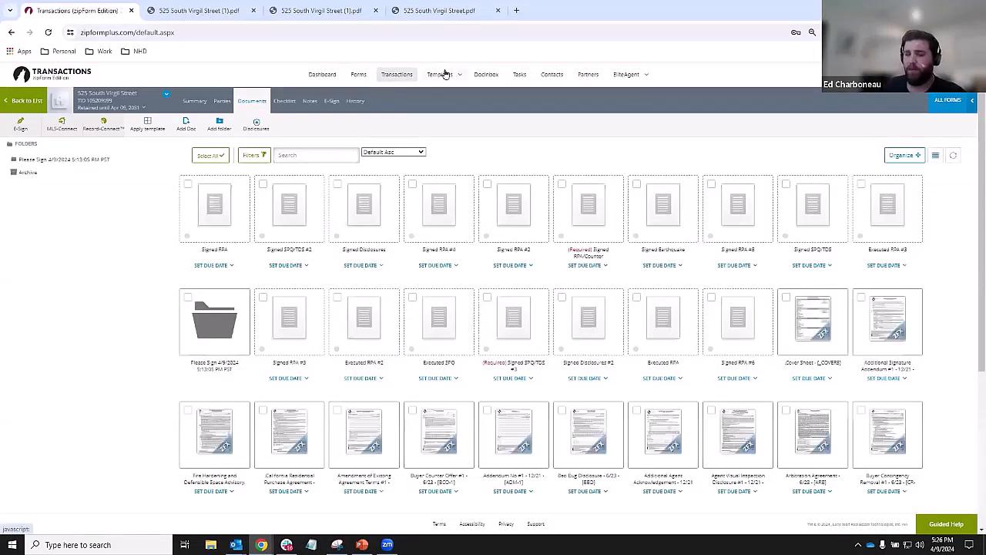
- Look through the All Transactions list and the saved templates, then return to transactions
left_click(393, 77)
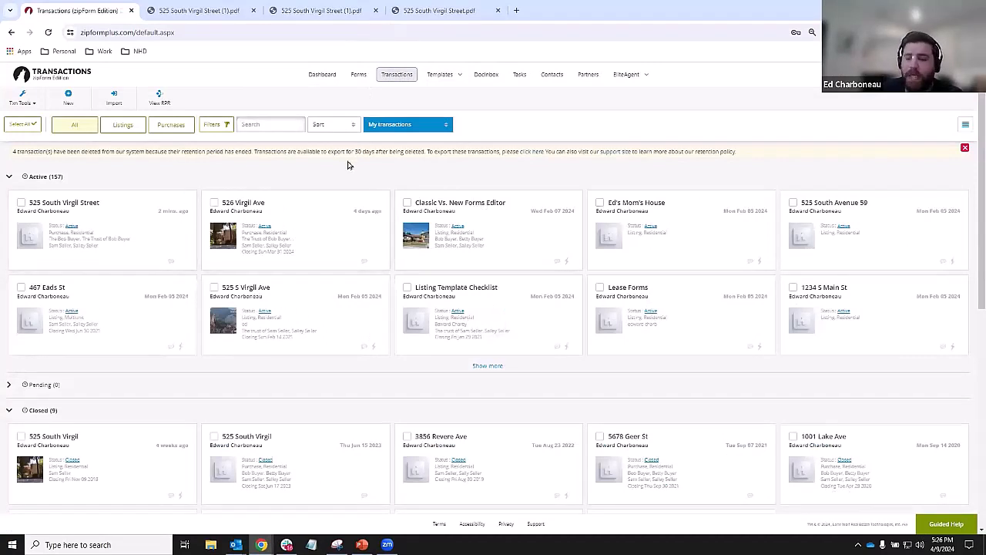
left_click(442, 76)
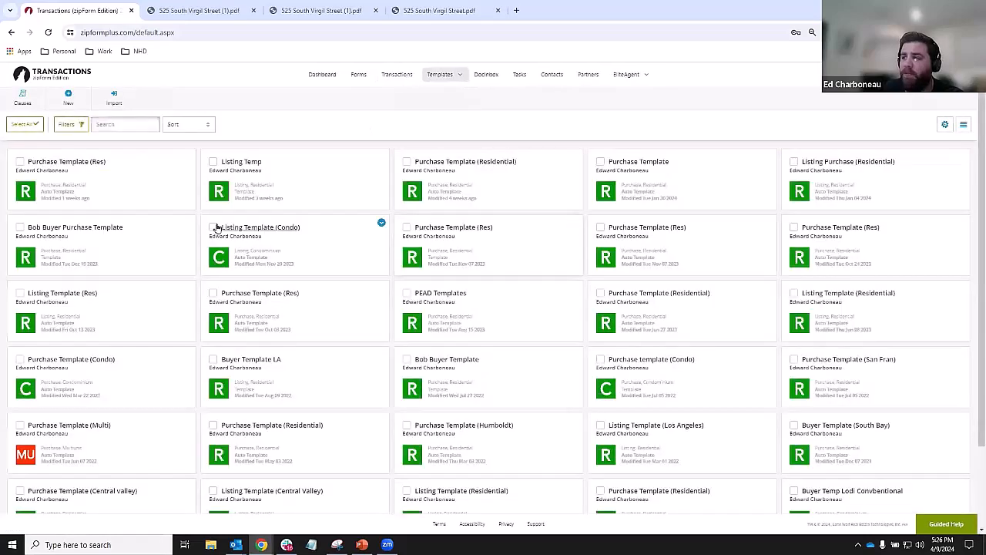
scroll(462, 259, "down", 2)
scroll(412, 370, "up", 3)
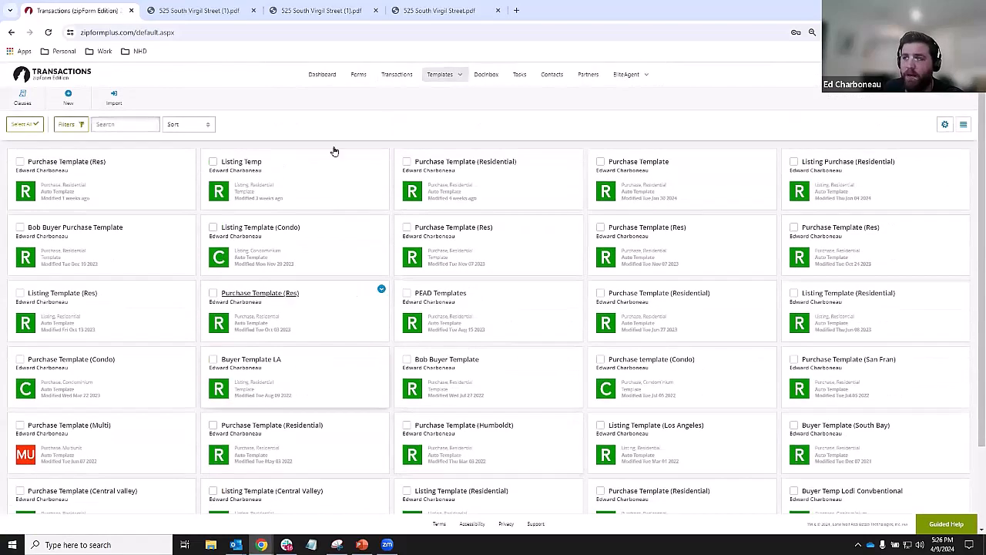
left_click(396, 77)
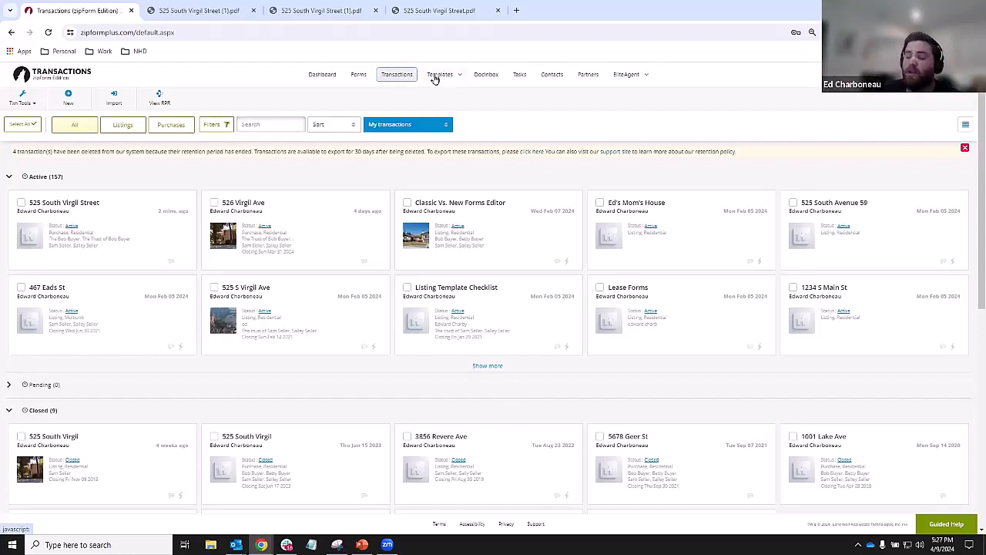
key("ctrl")
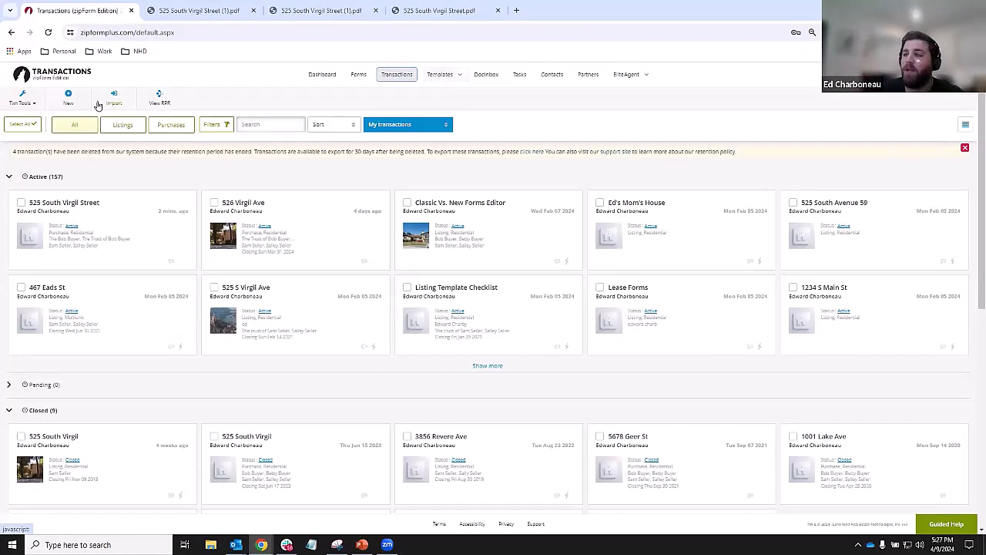
- Start and cancel a New Purchase or Offer transaction, then open Templates > Forms and Checklists
left_click(71, 100)
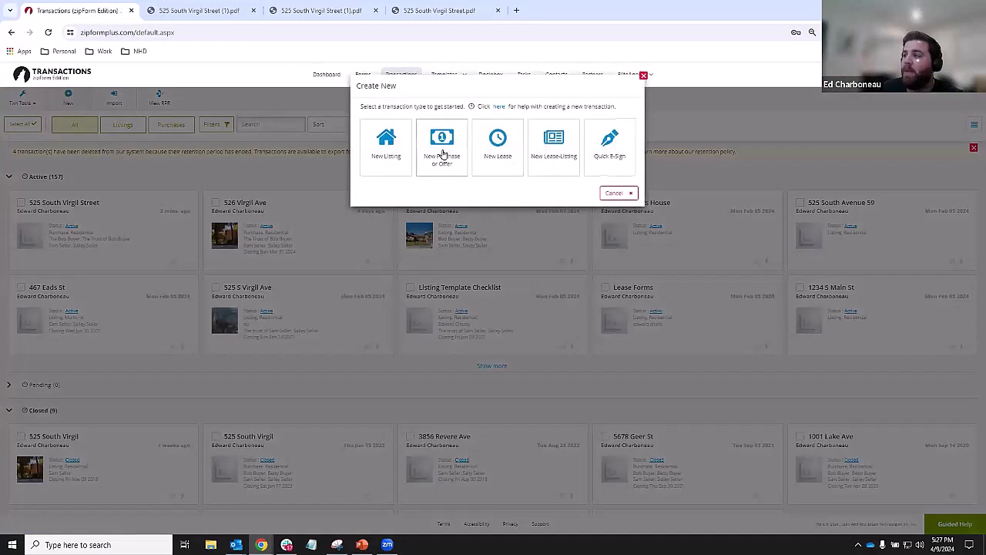
left_click(443, 155)
left_click(404, 361)
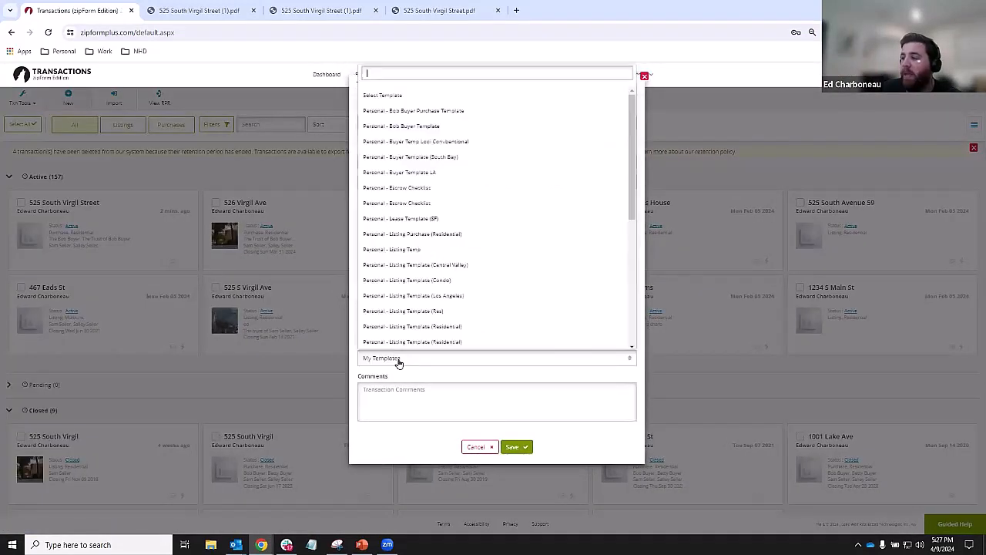
scroll(407, 293, "down", 5)
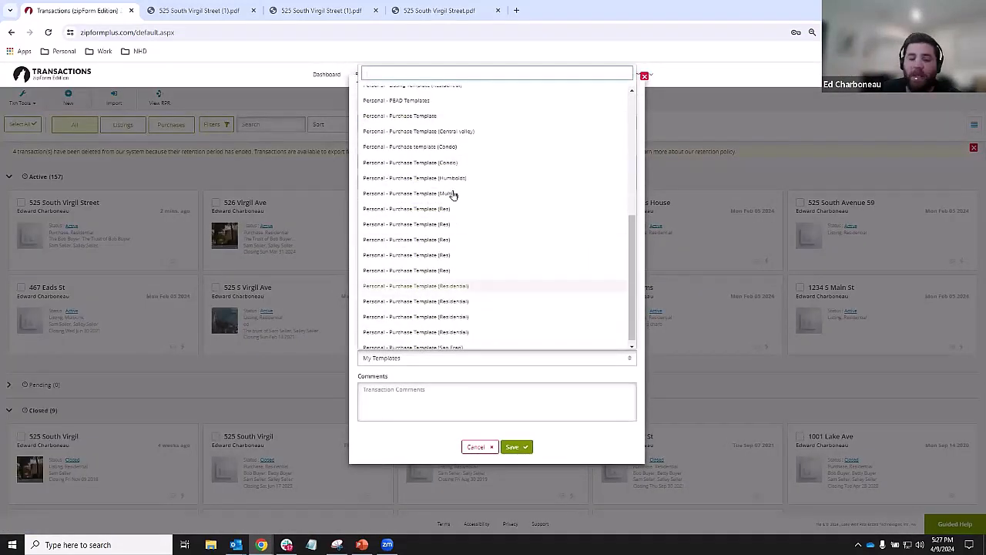
scroll(437, 268, "down", 1)
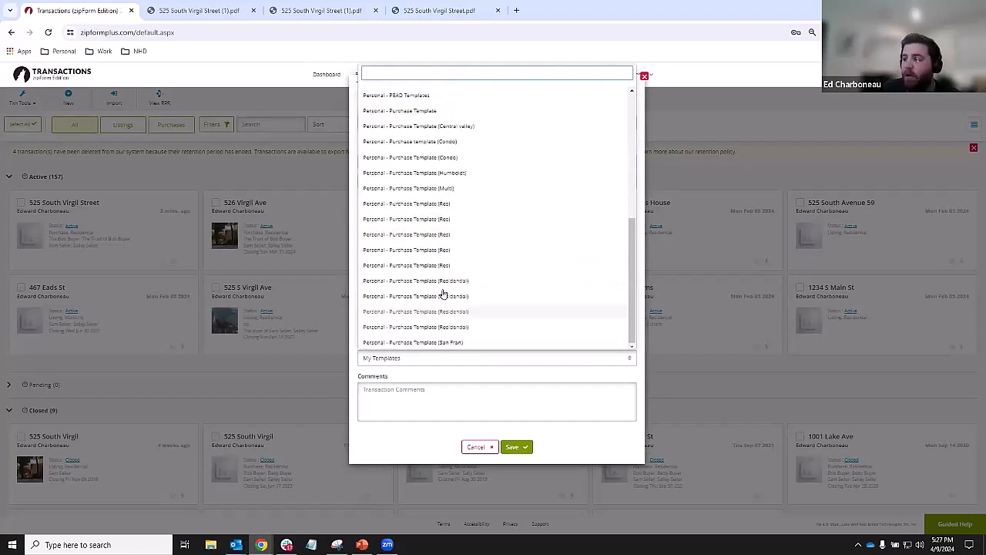
scroll(420, 285, "up", 10)
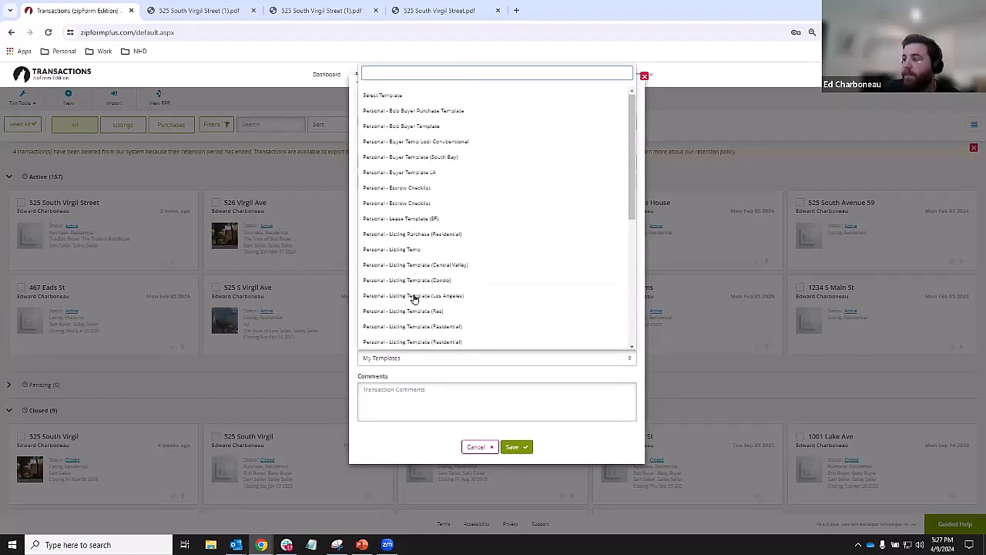
left_click(492, 451)
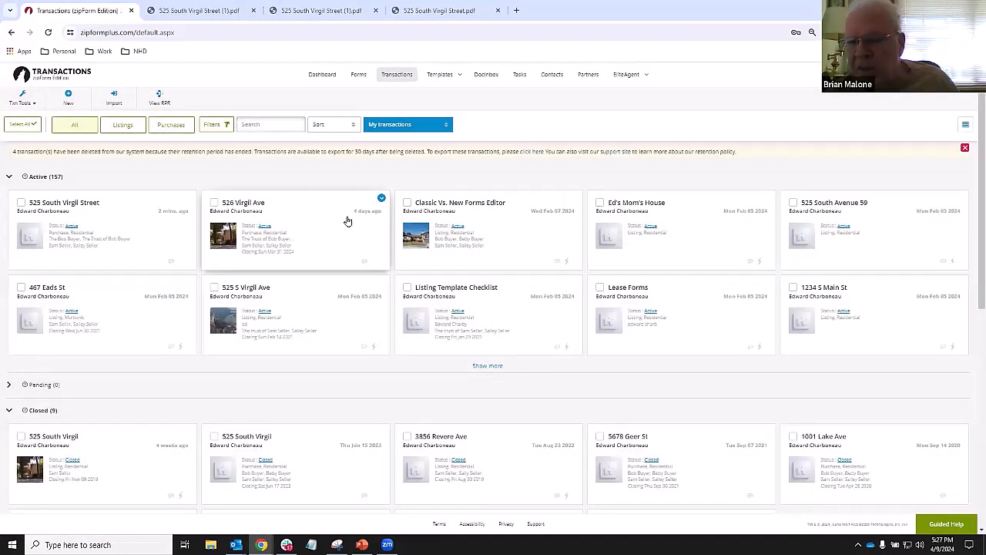
mouse_move(439, 77)
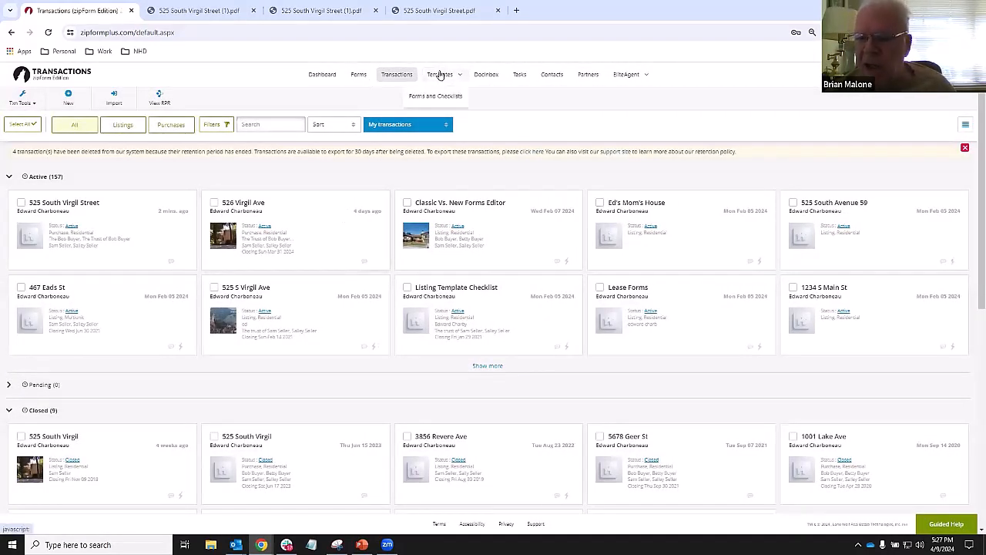
left_click(432, 98)
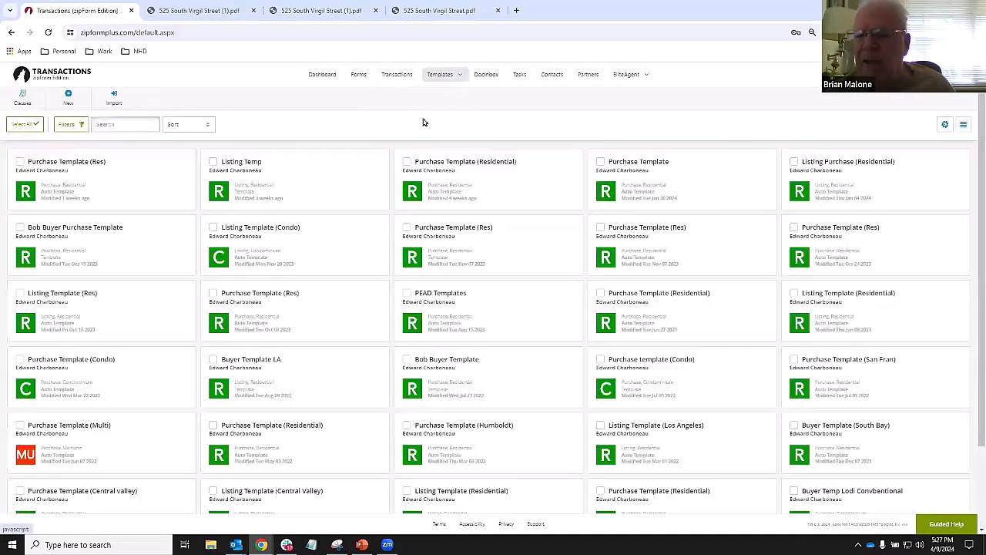
- Open the Listing Temp template to view its five listing documents
left_click(309, 185)
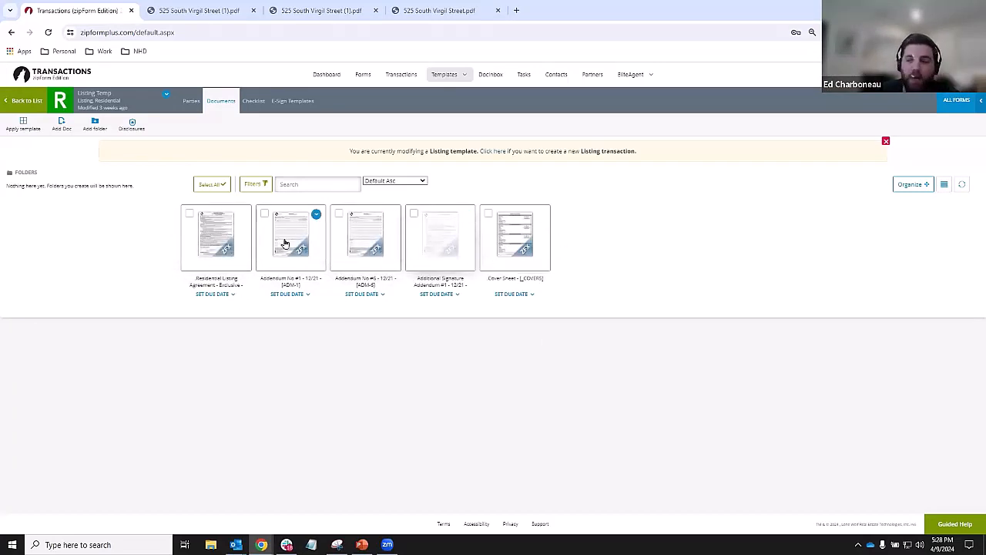
left_click(238, 255)
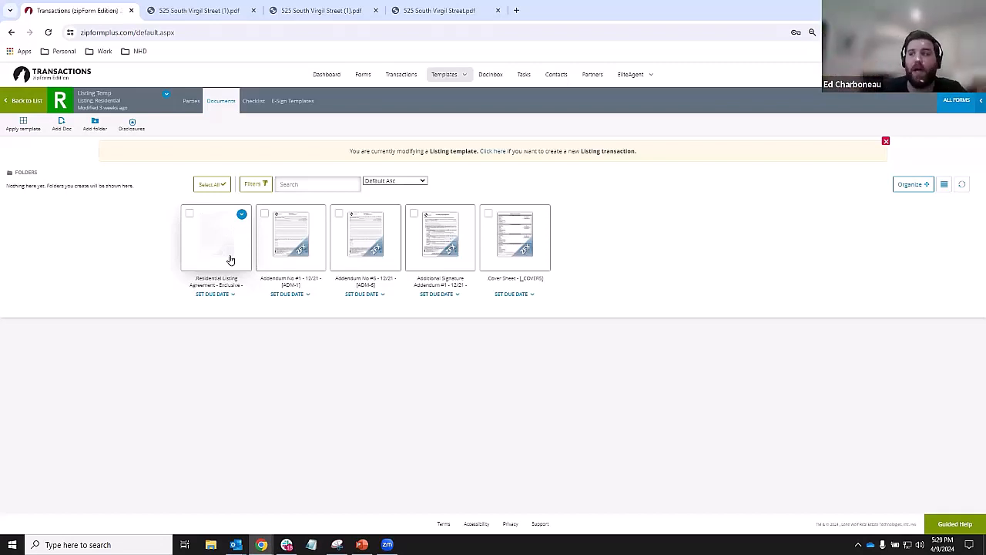
mouse_move(444, 74)
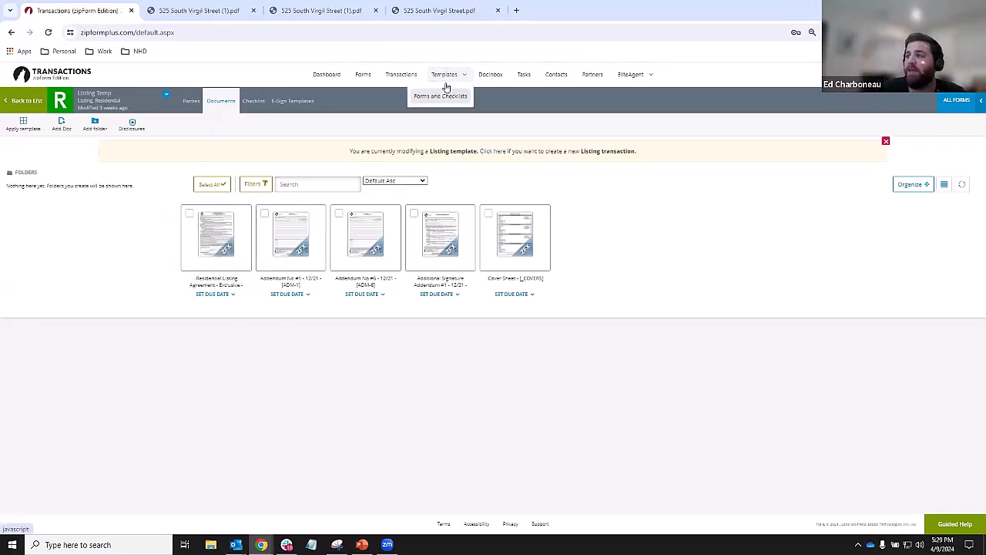
left_click(437, 98)
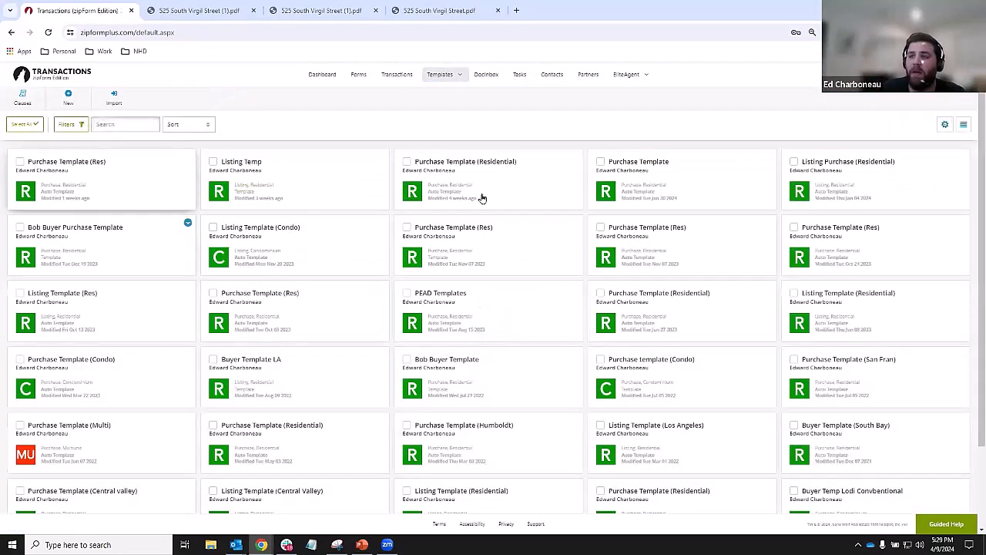
scroll(530, 348, "down", 2)
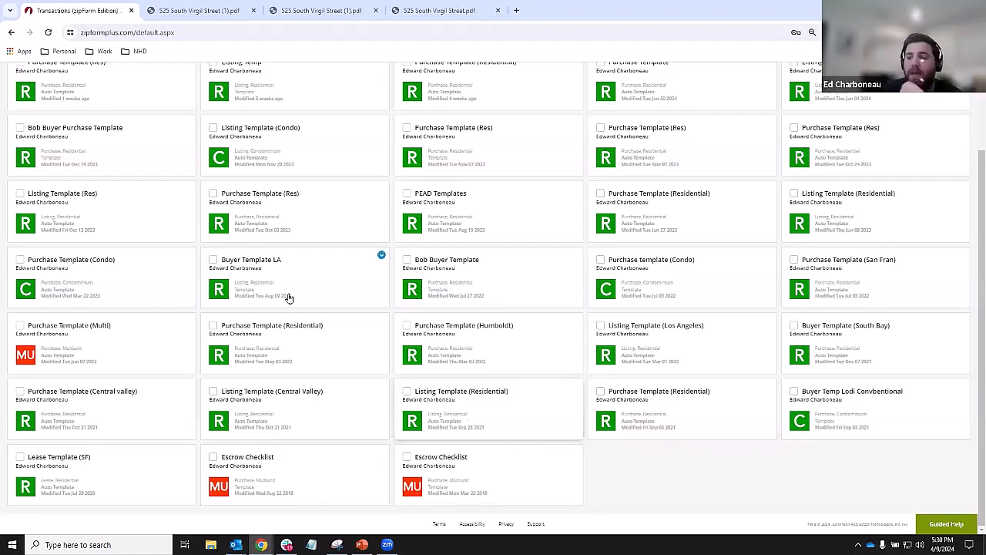
scroll(288, 298, "up", 2)
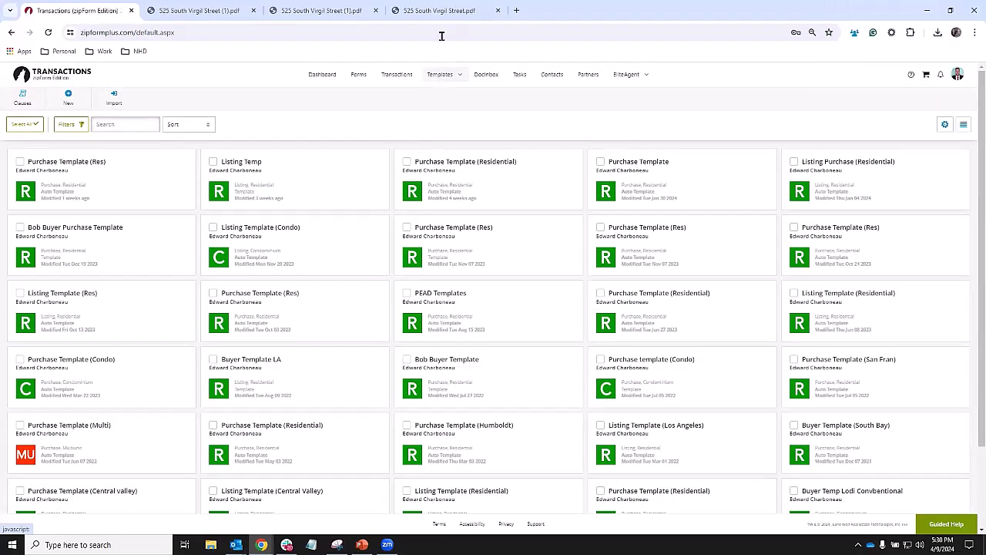
left_click(402, 71)
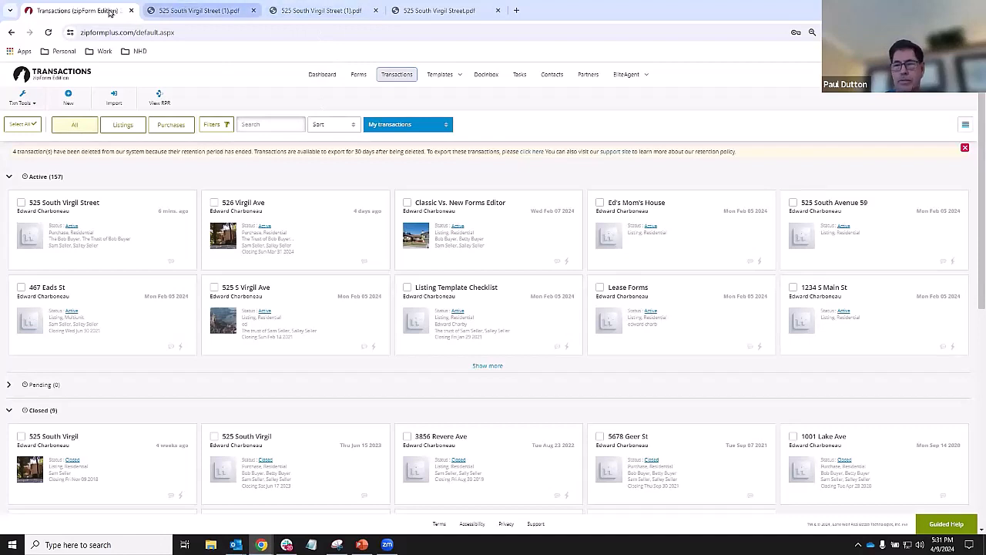
left_click(147, 231)
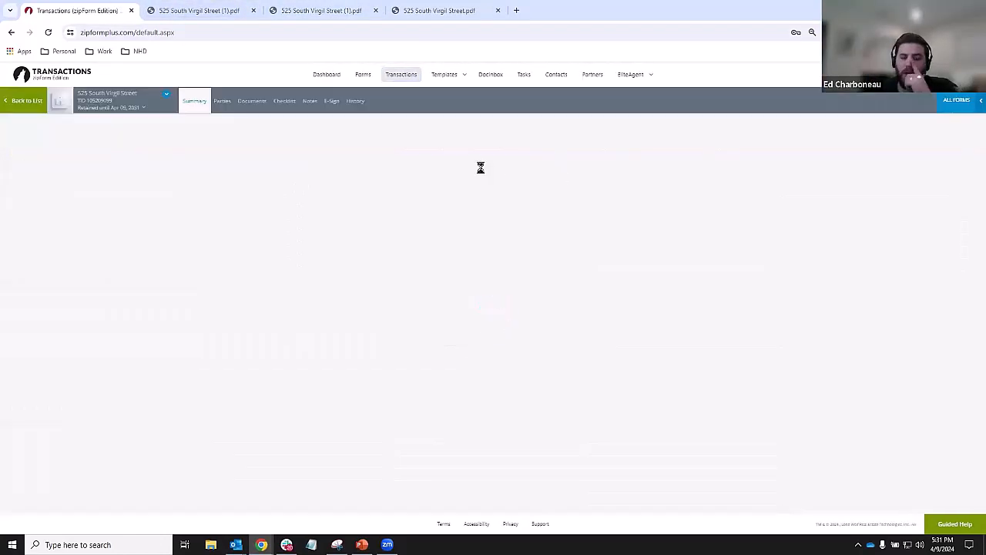
left_click(254, 101)
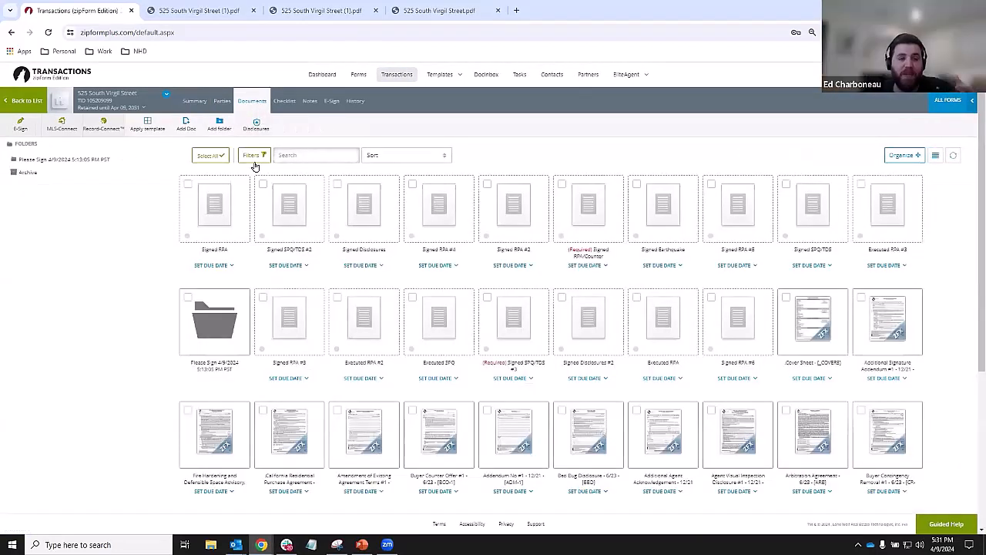
scroll(316, 385, "down", 2)
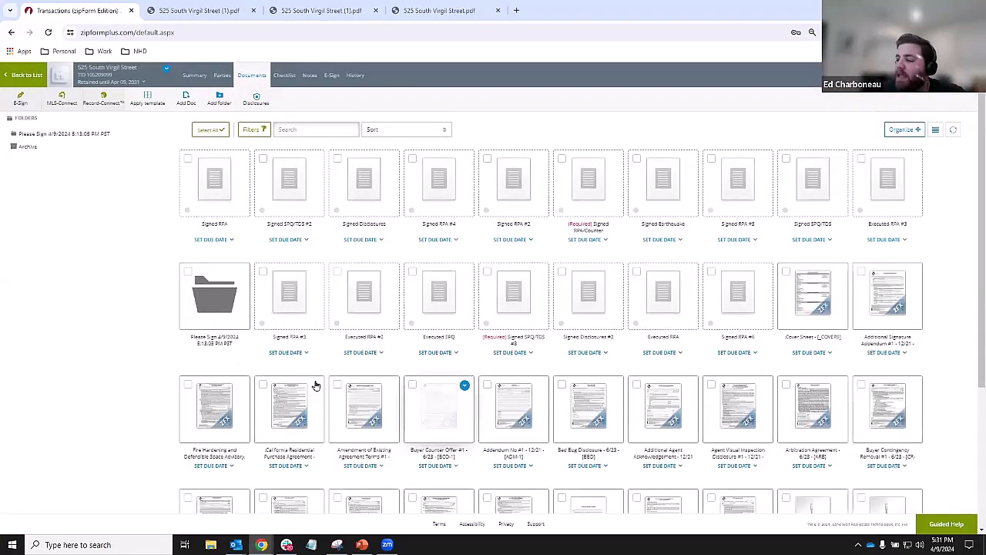
scroll(315, 386, "down", 1)
- Tick the Fire Hardening, purchase agreement, amendment and counter offer forms, then dismiss the Workspace prompt
left_click(187, 359)
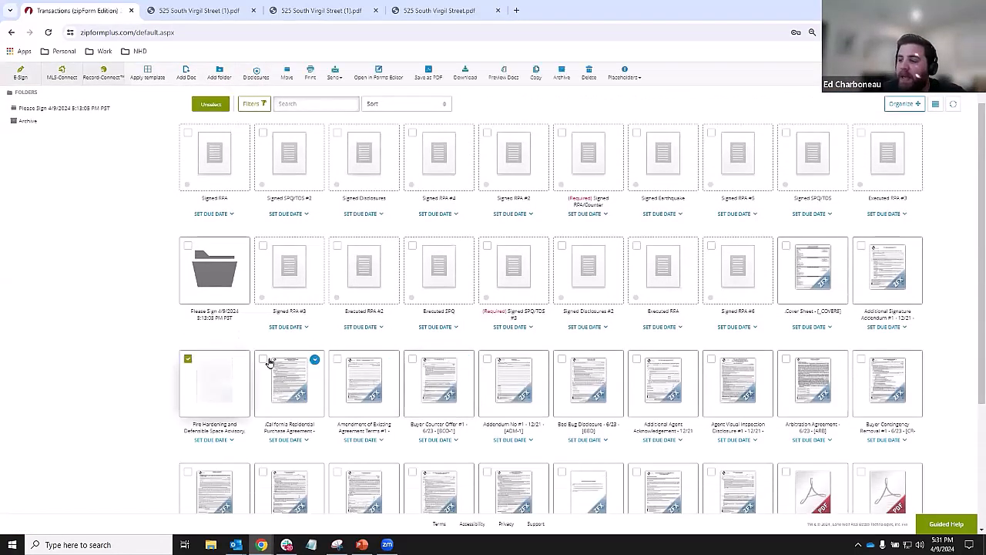
left_click(312, 366)
left_click(342, 363)
left_click(412, 368)
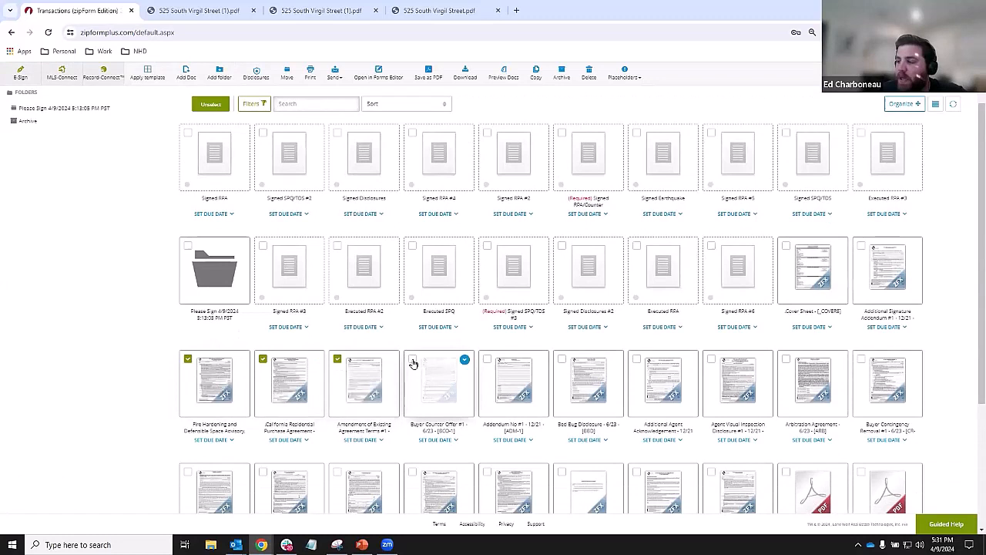
left_click(512, 362)
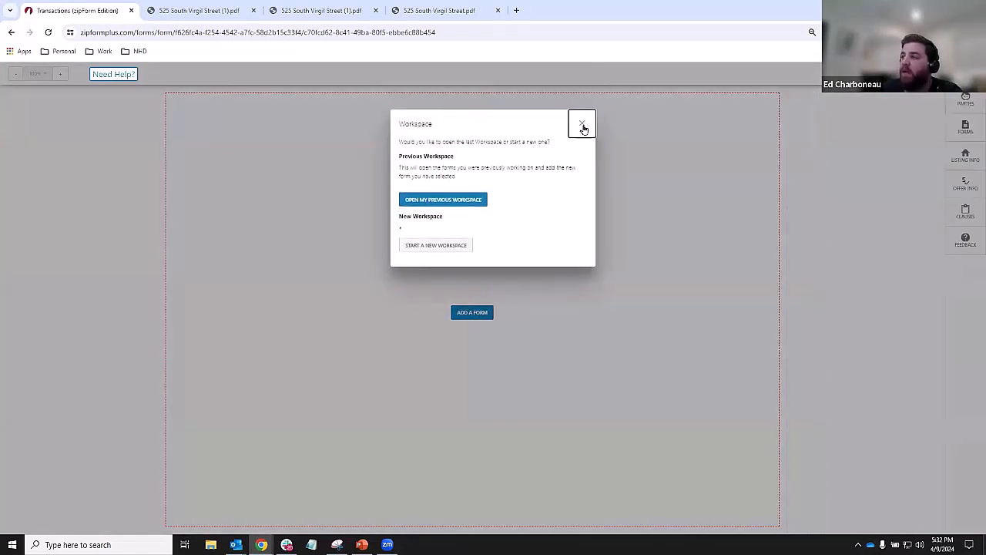
left_click(584, 127)
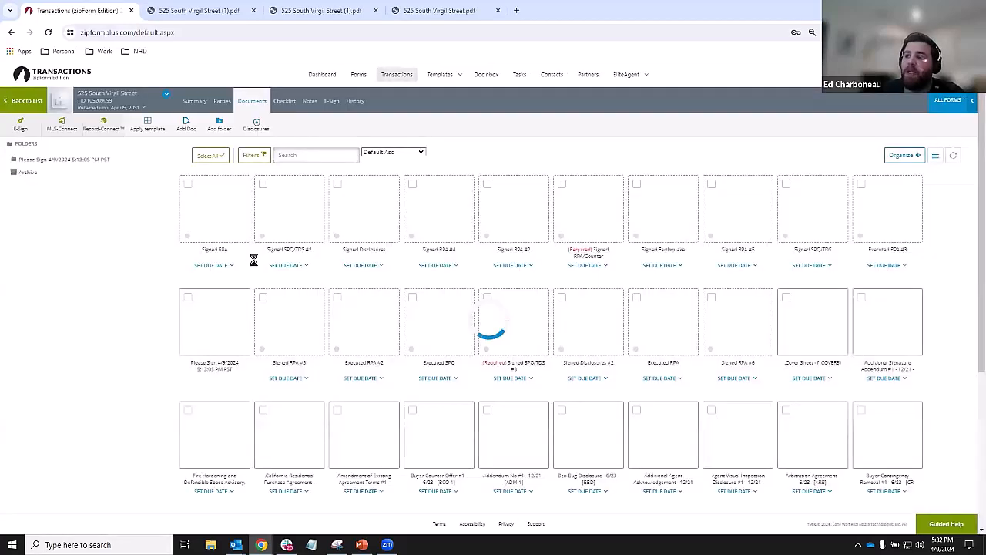
- Tick the Fire Hardening, purchase agreement, amendment, counter offer, Addendum No #1 and Bed Bug forms
left_click(188, 410)
left_click(263, 411)
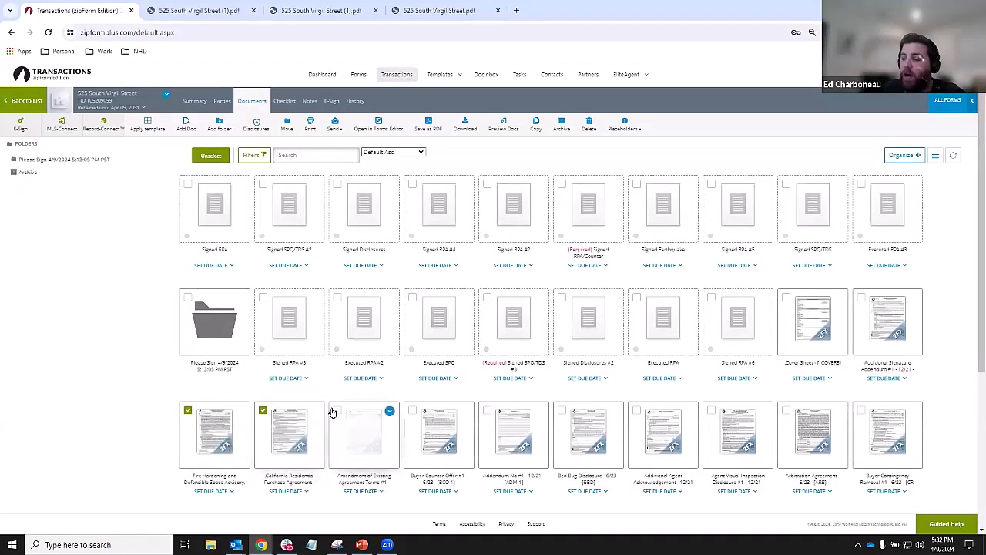
left_click(338, 411)
left_click(413, 411)
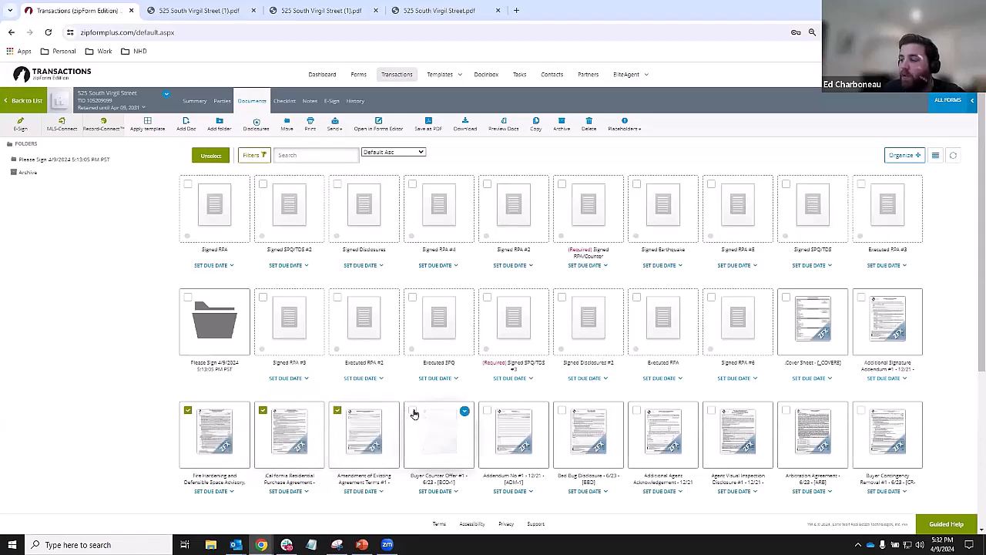
left_click(488, 412)
left_click(562, 410)
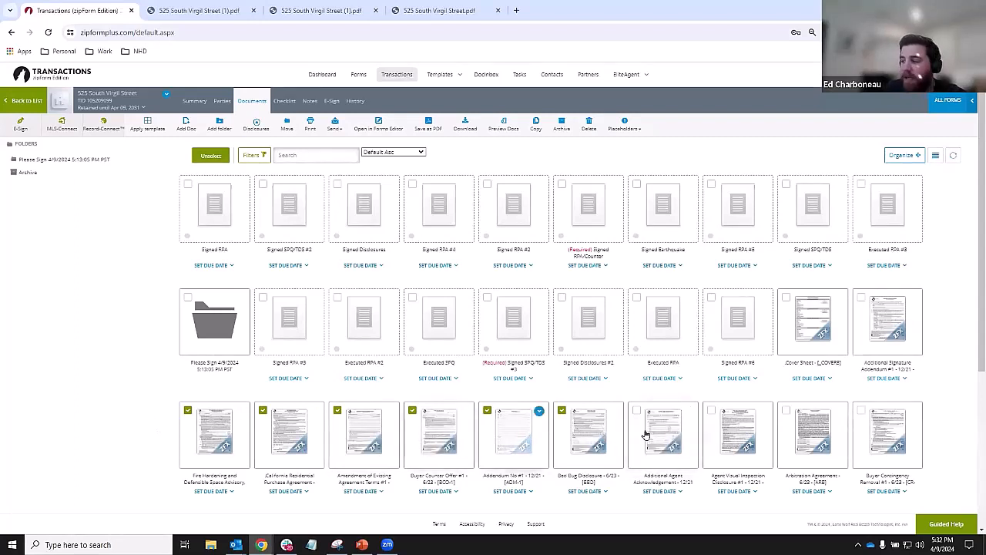
- Save the ticked forms as a single PDF file in the transaction
left_click(429, 127)
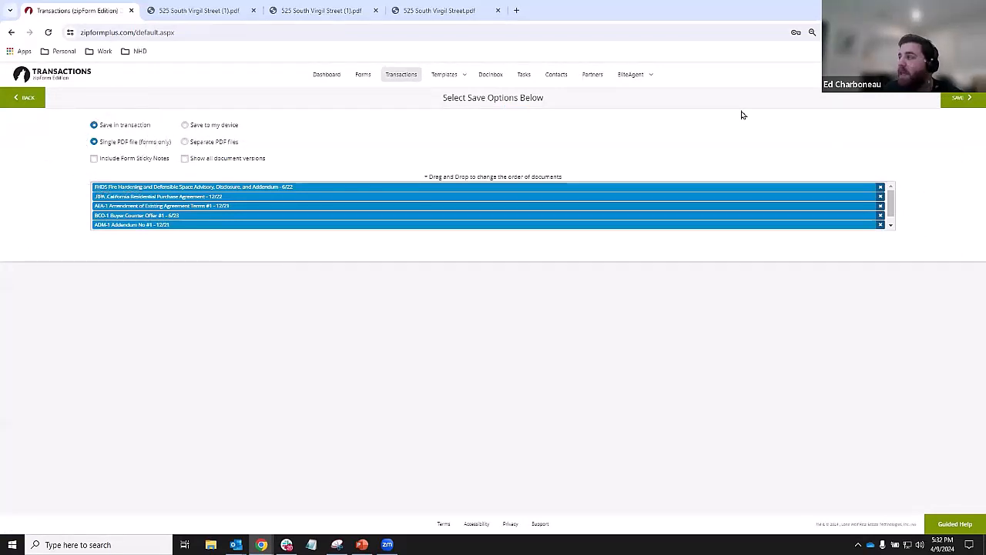
left_click(973, 99)
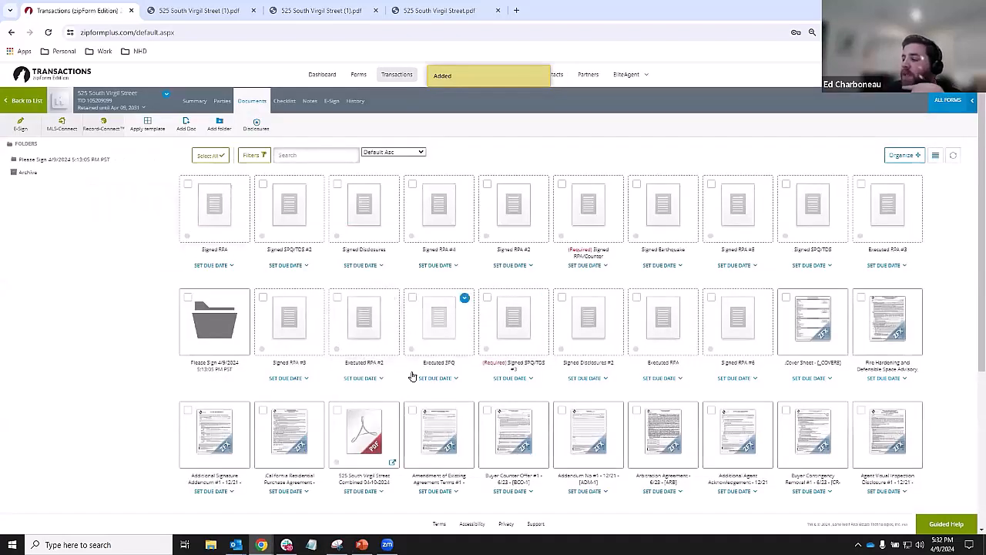
scroll(412, 377, "down", 3)
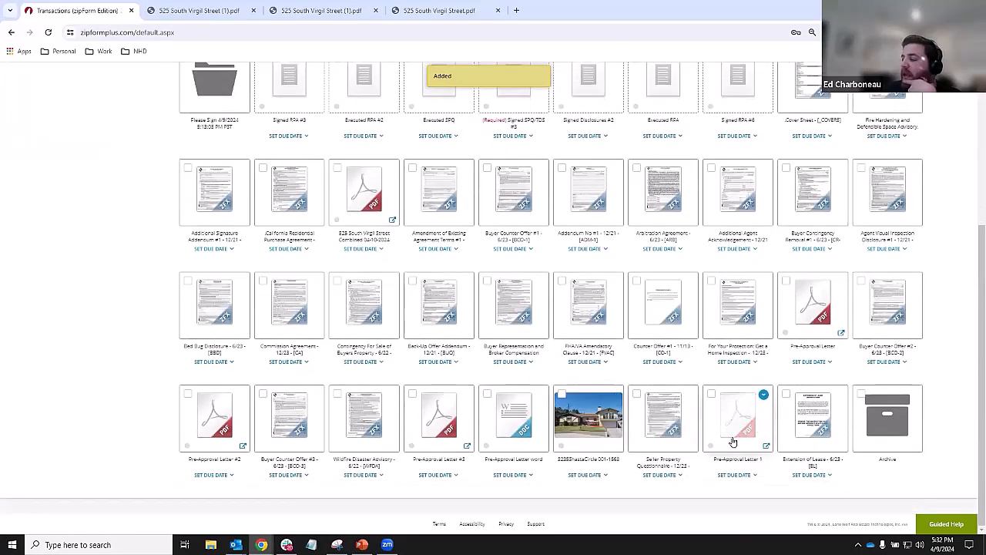
scroll(686, 364, "up", 3)
scroll(689, 367, "down", 3)
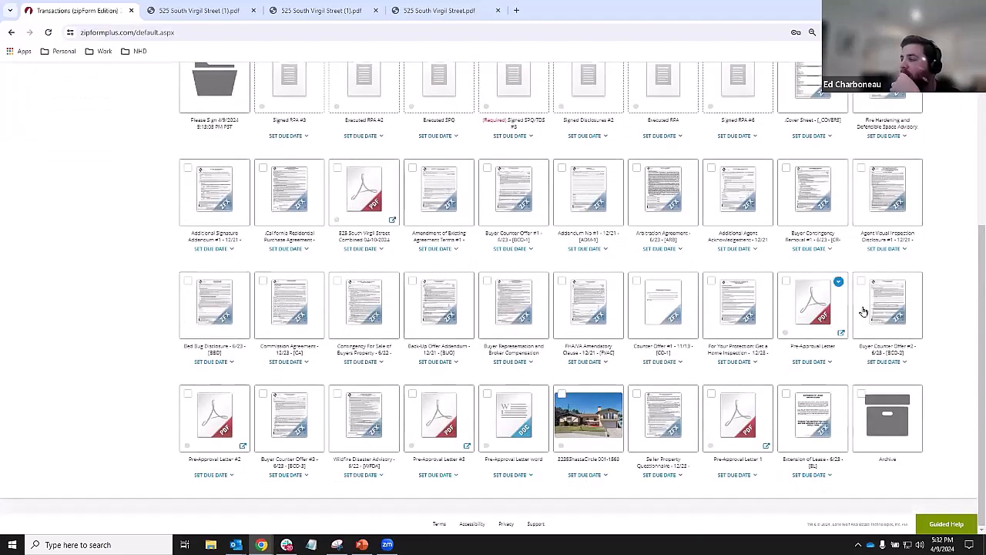
scroll(254, 362, "up", 2)
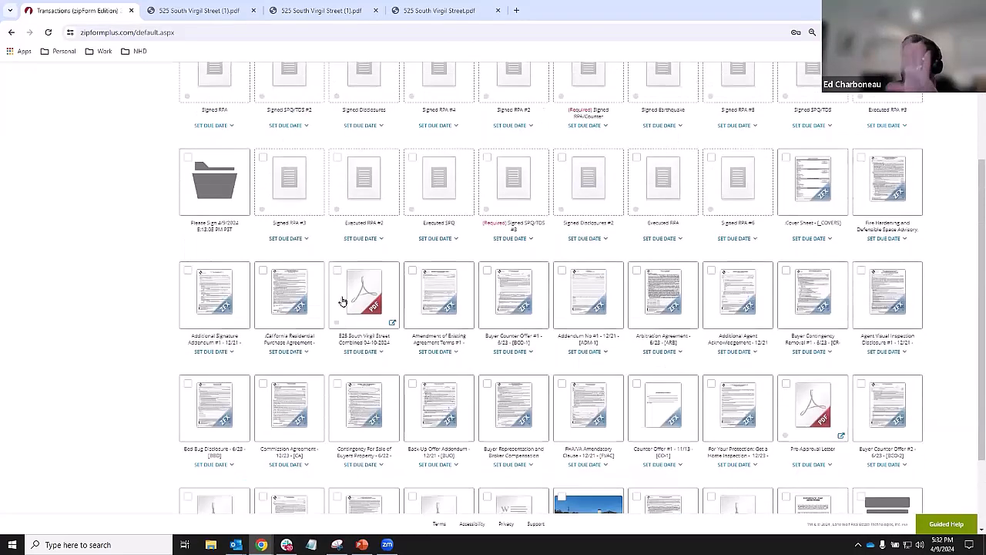
left_click(355, 295)
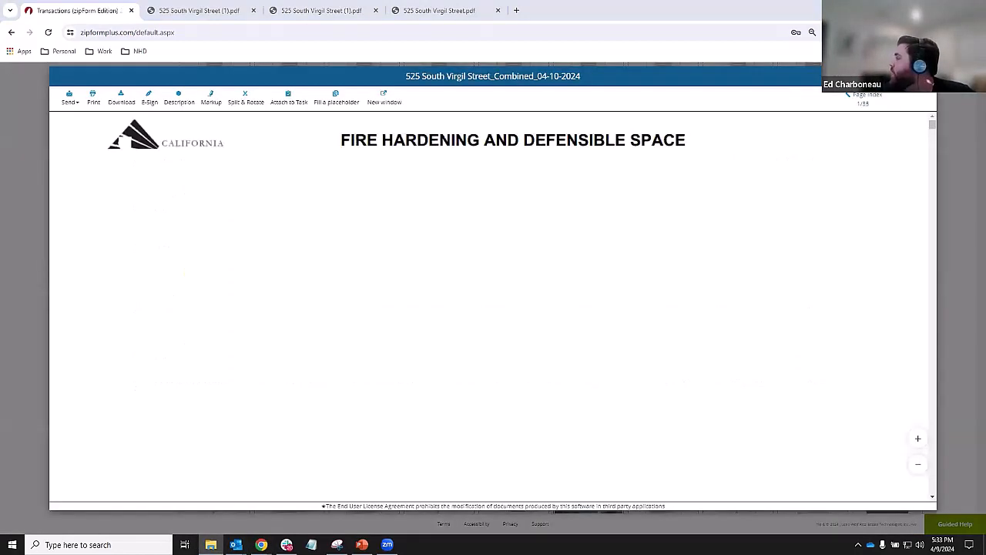
key("super+e")
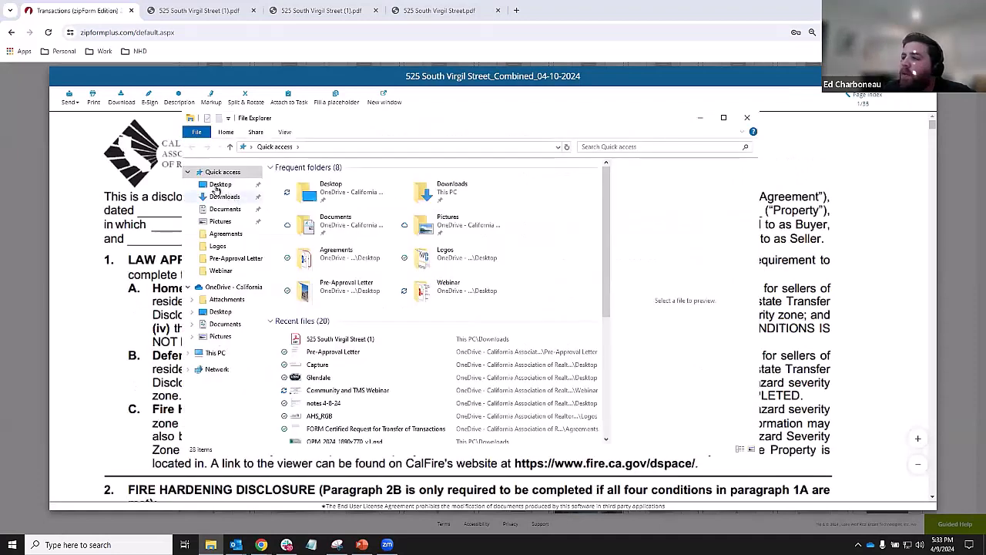
left_click(220, 184)
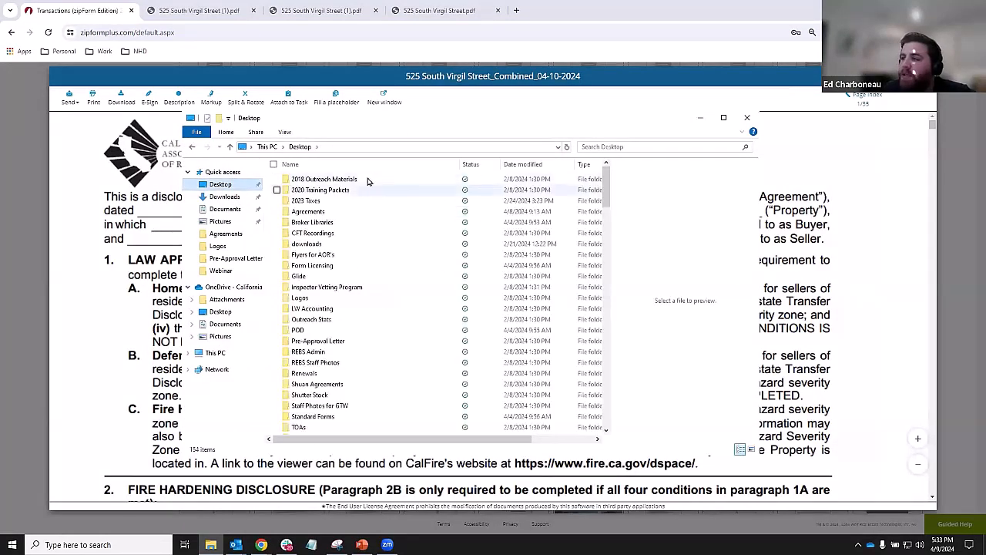
left_click(224, 197)
left_click(336, 199)
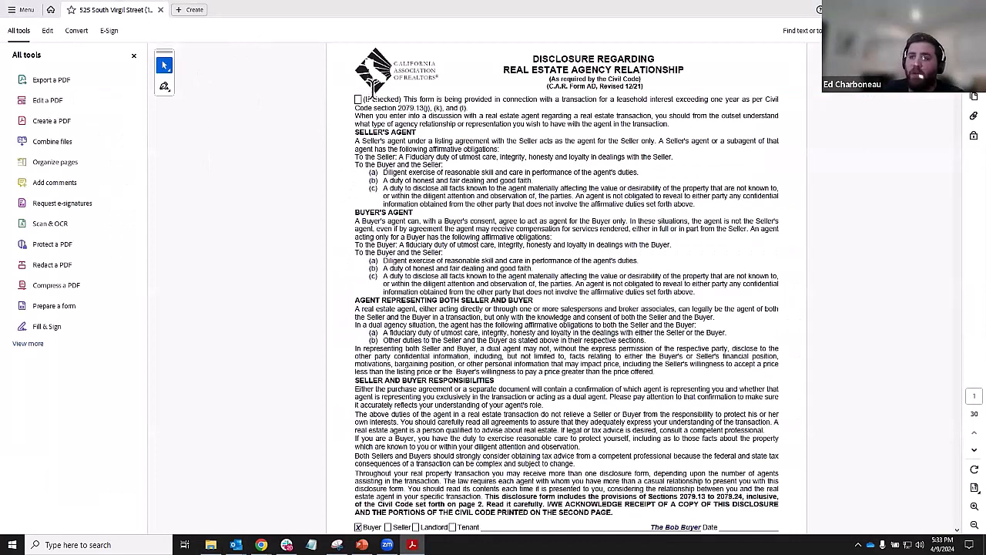
left_click(60, 291)
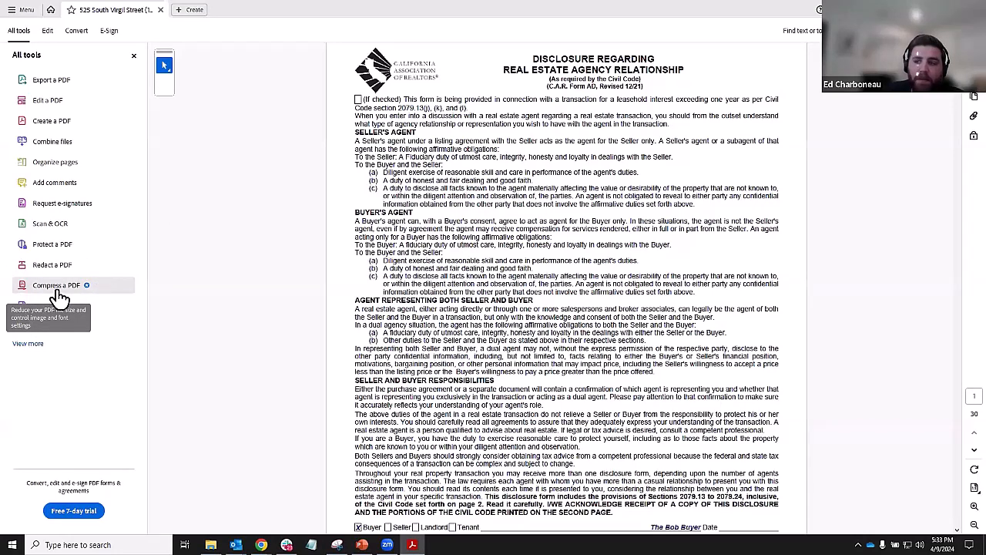
left_click(61, 293)
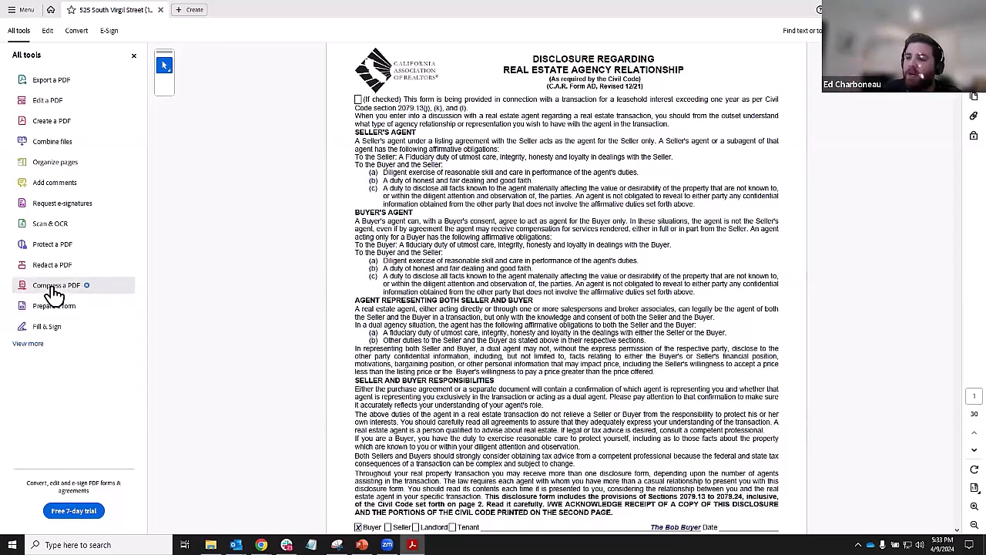
key("ctrl")
key("ctrl")
key("ctrl")
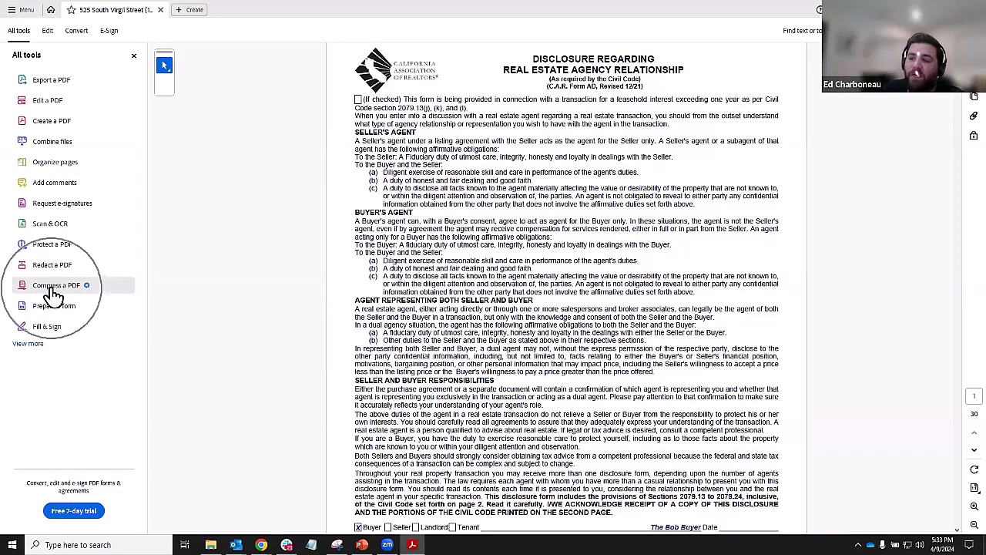
key("ctrl")
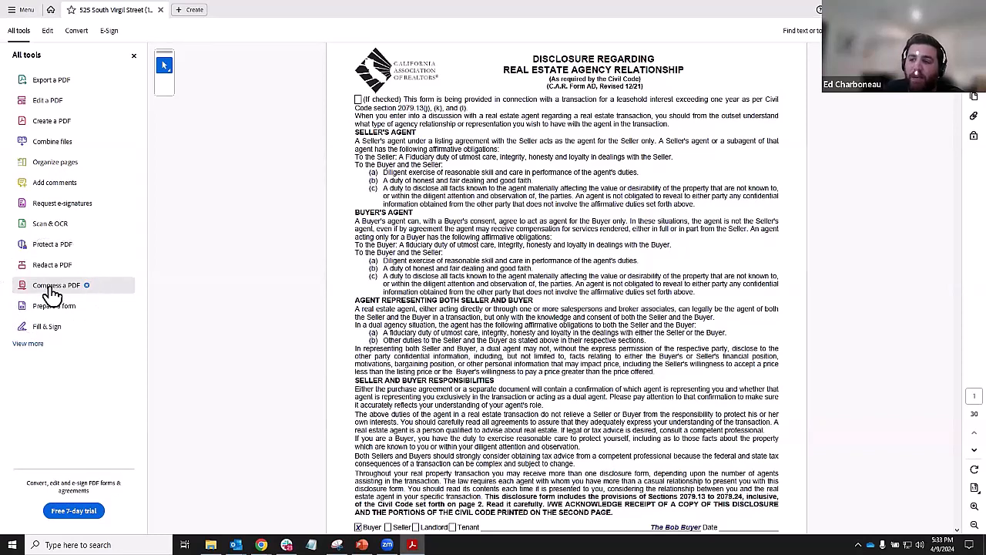
- Close Acrobat's Compress PDF upgrade offer, then run the PowerPoint slide show from the Taco Truck slide
left_click(48, 290)
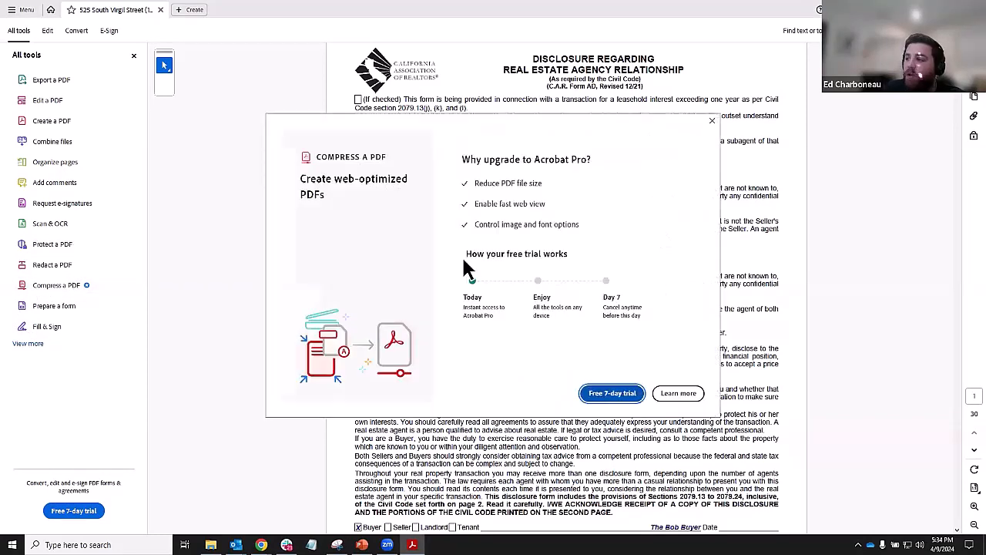
left_click(712, 121)
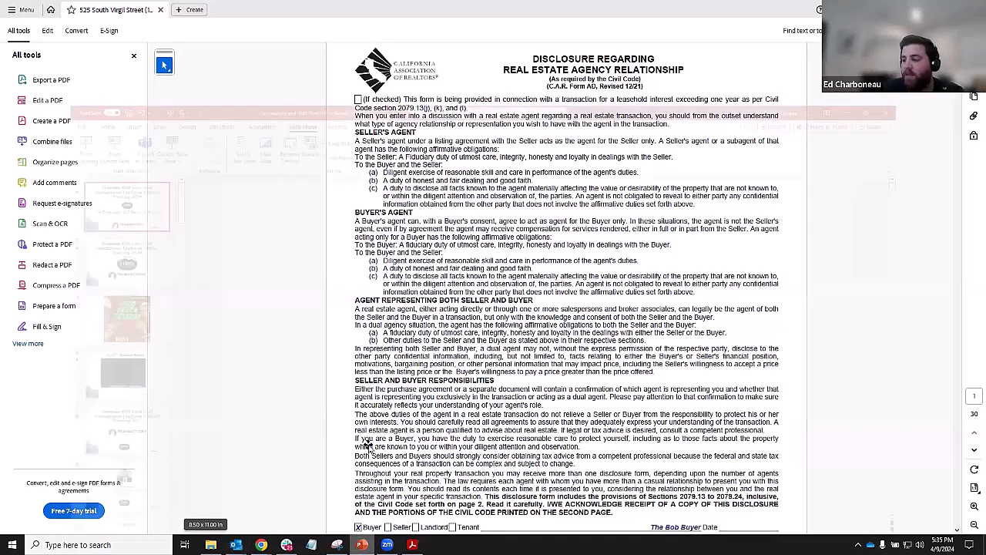
left_click(361, 545)
left_click(68, 255)
left_click(55, 52)
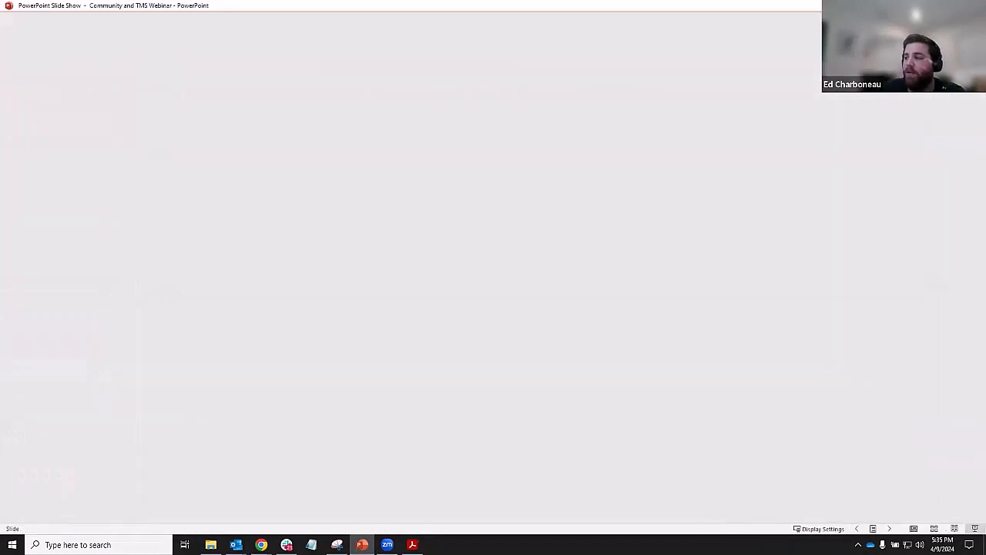